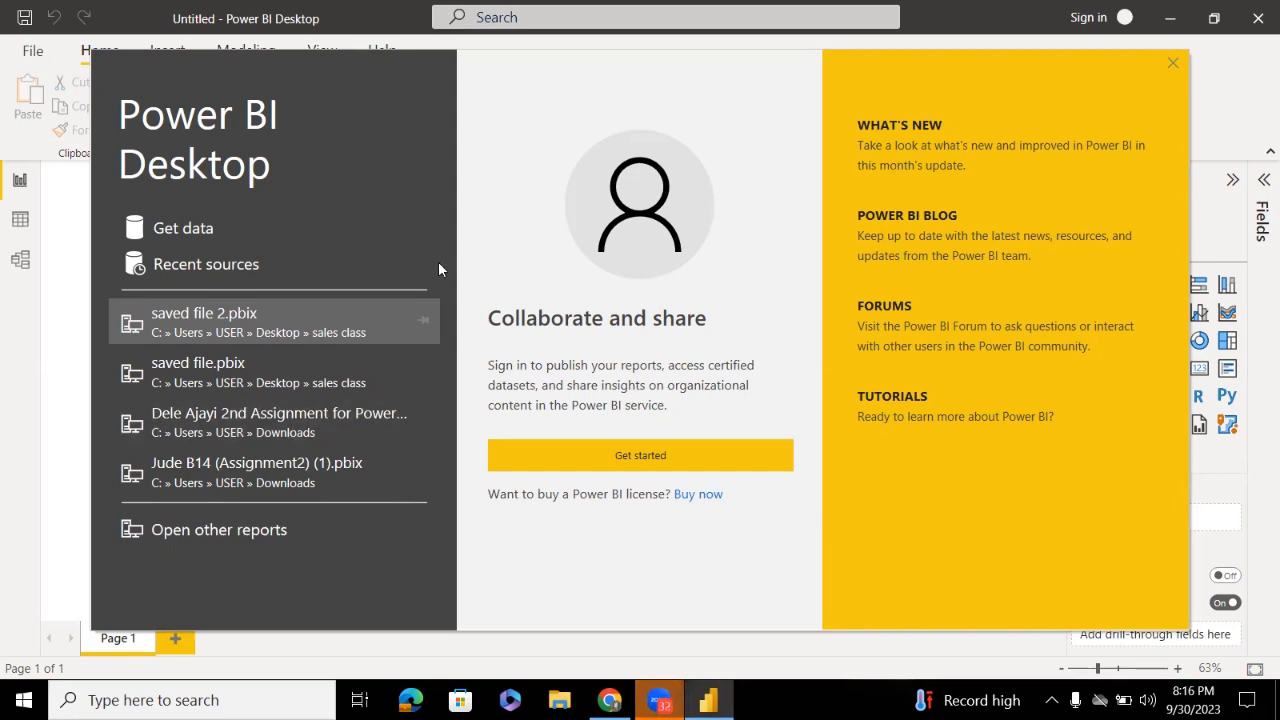
Choose Get data and connect to an Excel Workbook data source
click(180, 231)
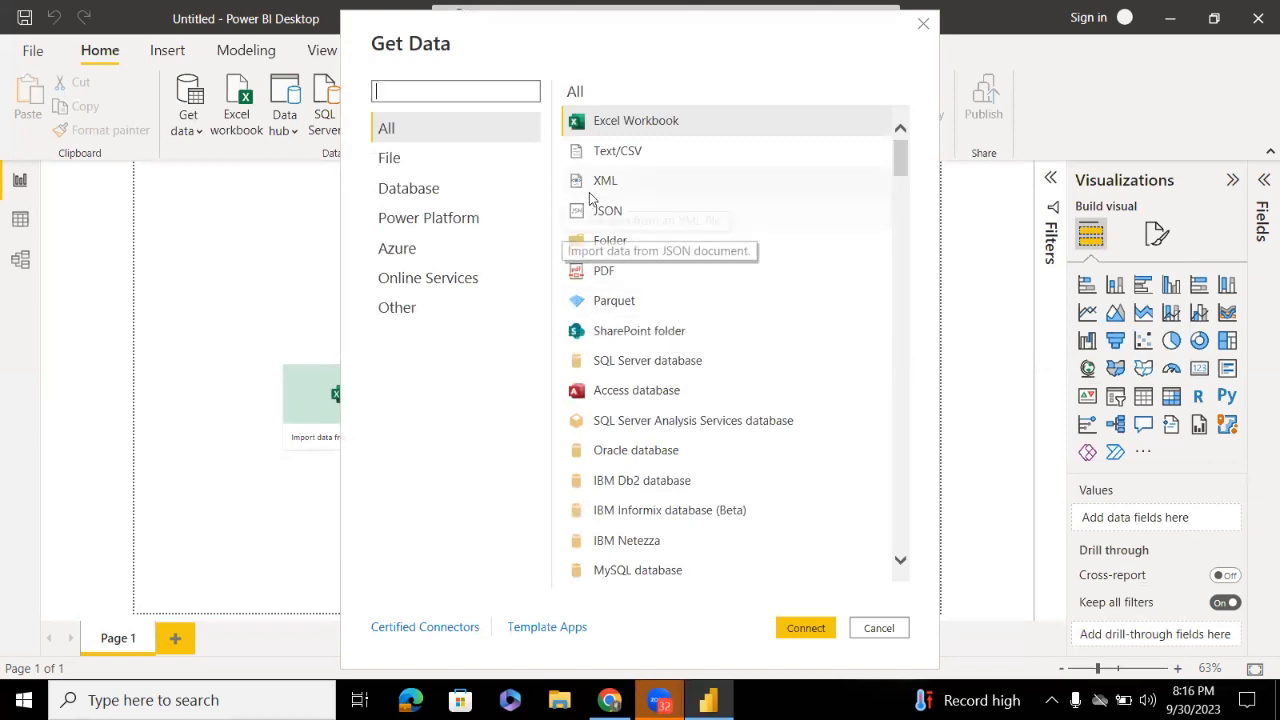
click(800, 628)
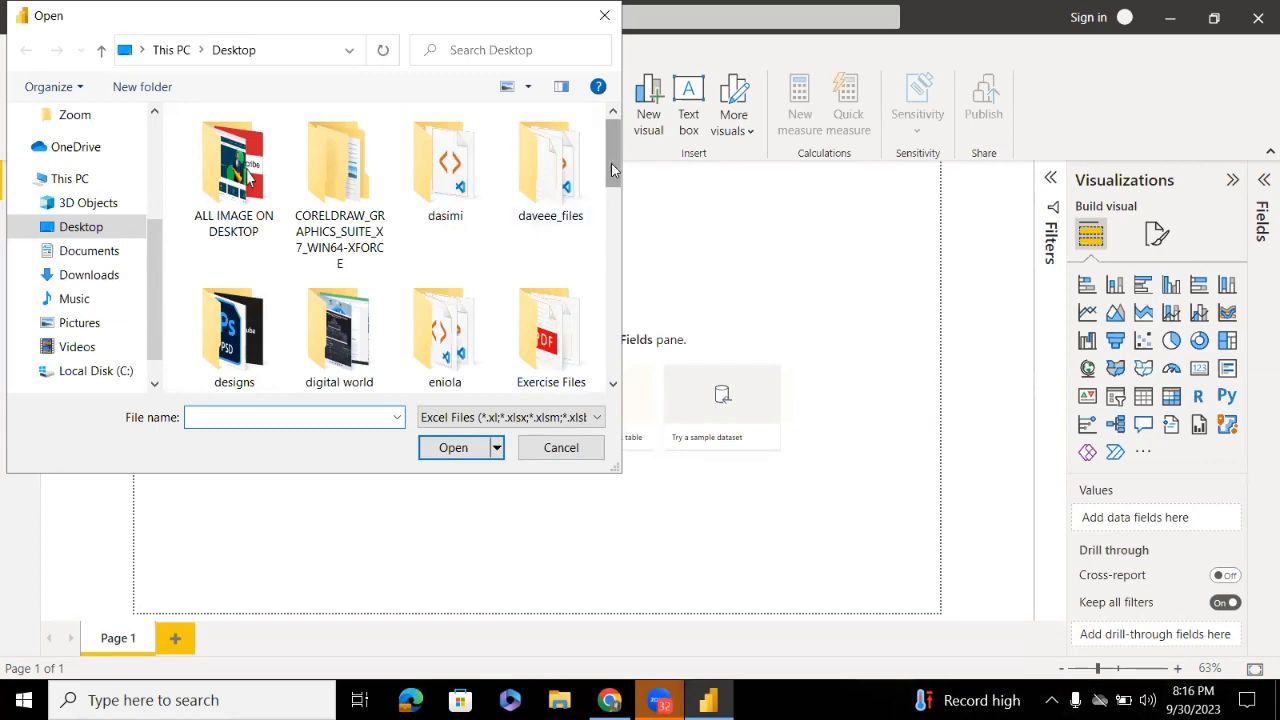
Open the Apocolypse Food Prep - Relationship Tutorial workbook from the Desktop folder
drag(611, 170, 597, 378)
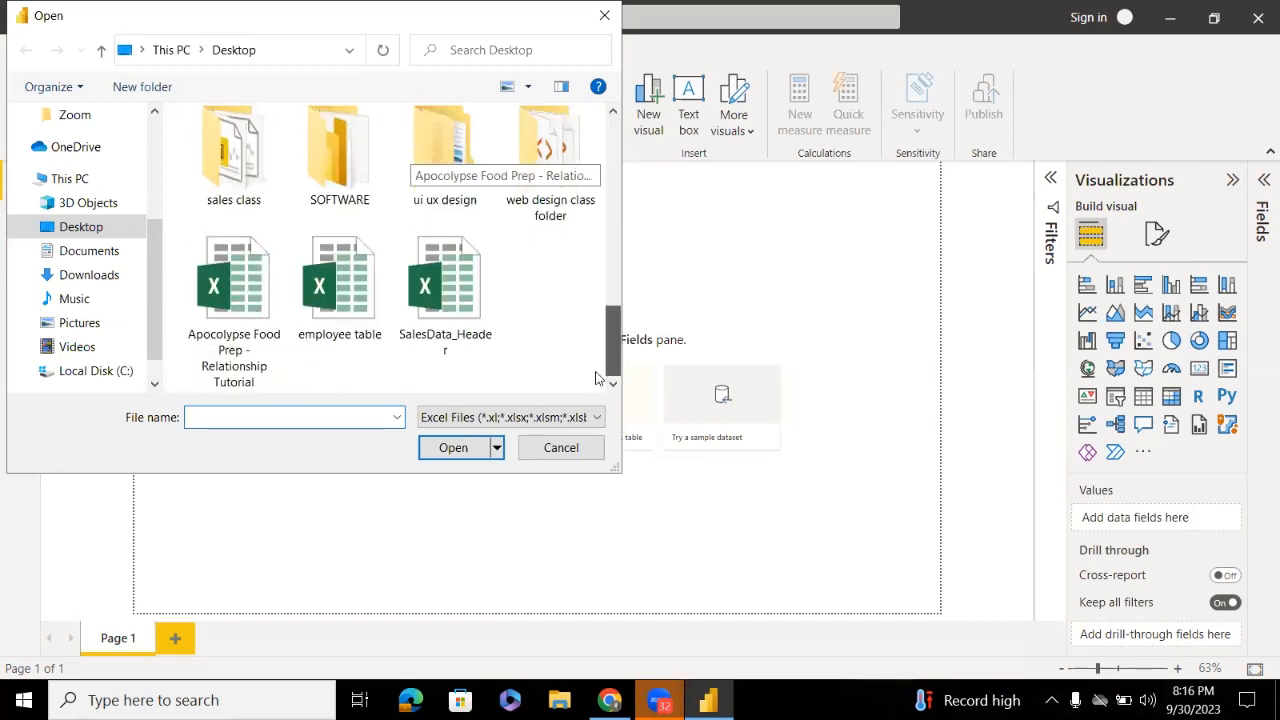
click(233, 285)
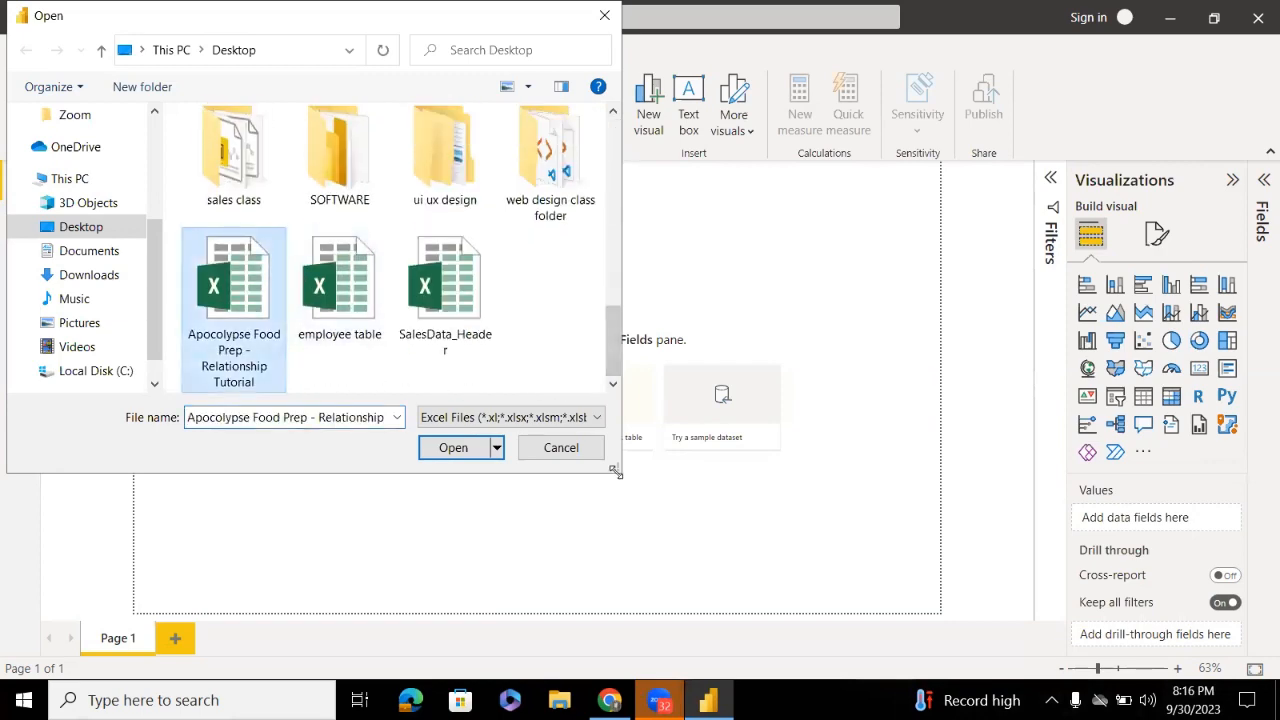
click(453, 448)
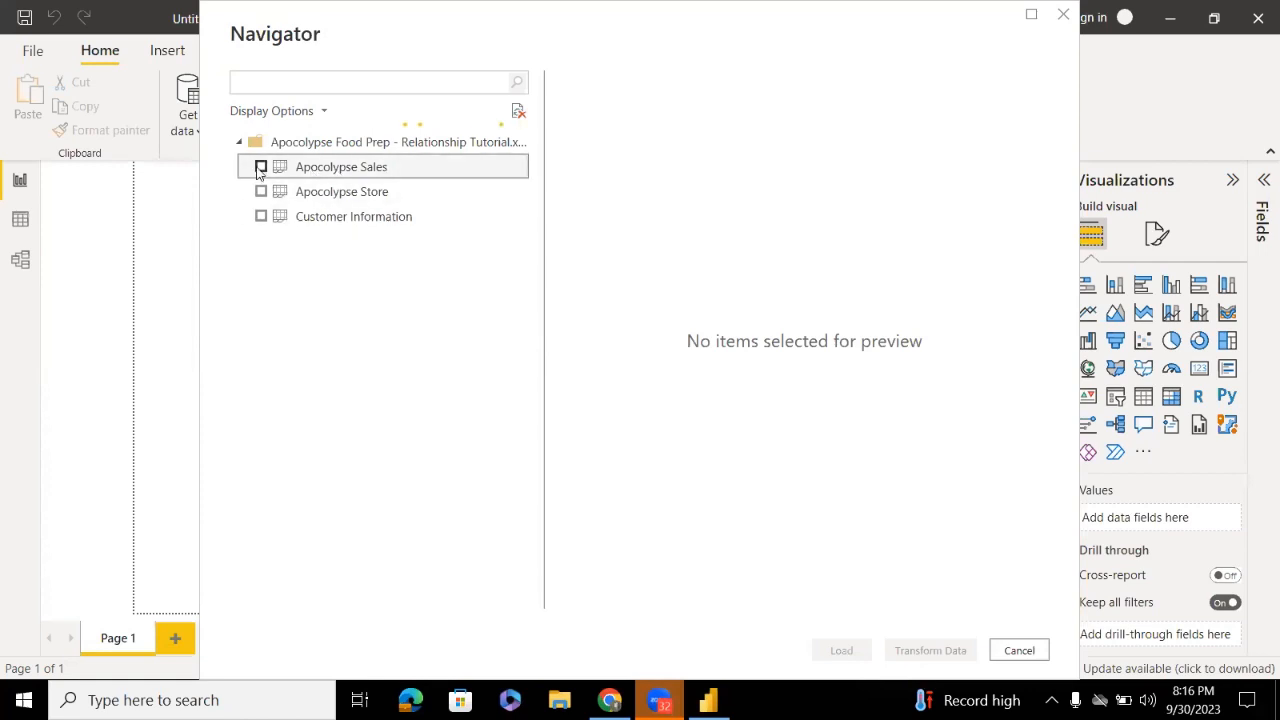
Tick Apocolypse Sales, Apocolypse Store and Customer Information in the Navigator and load them
click(262, 170)
click(262, 192)
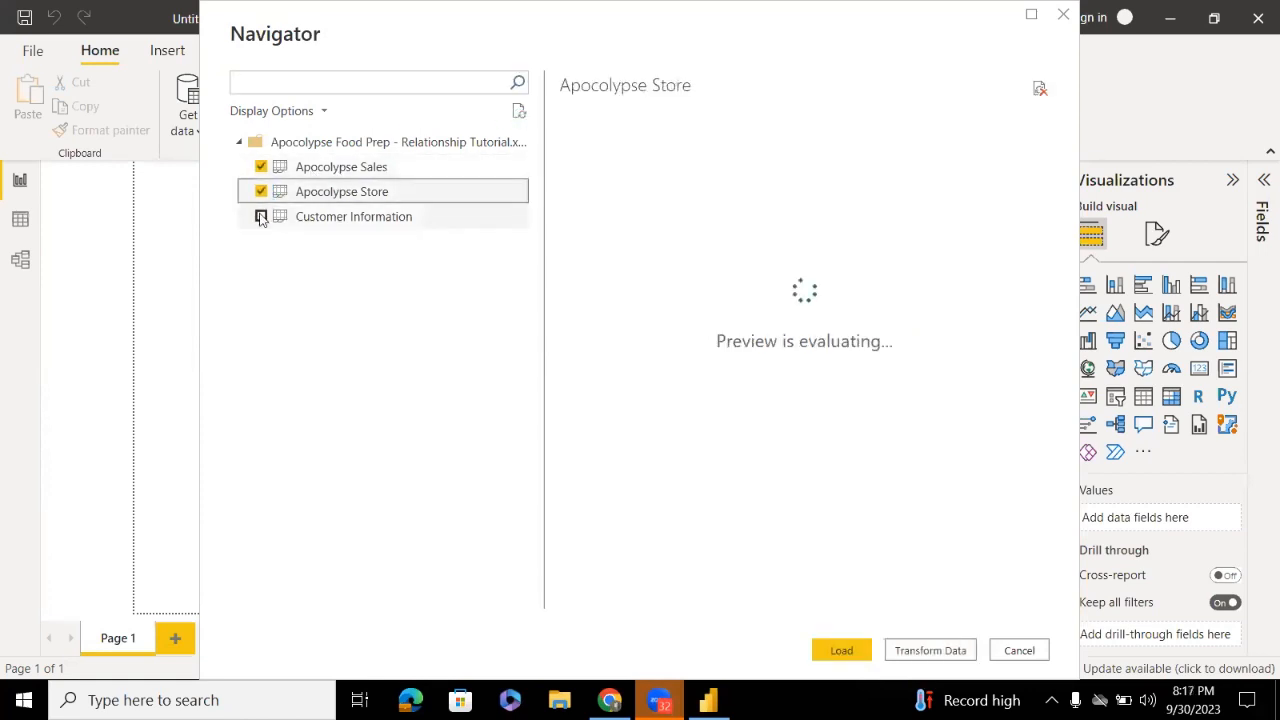
click(262, 217)
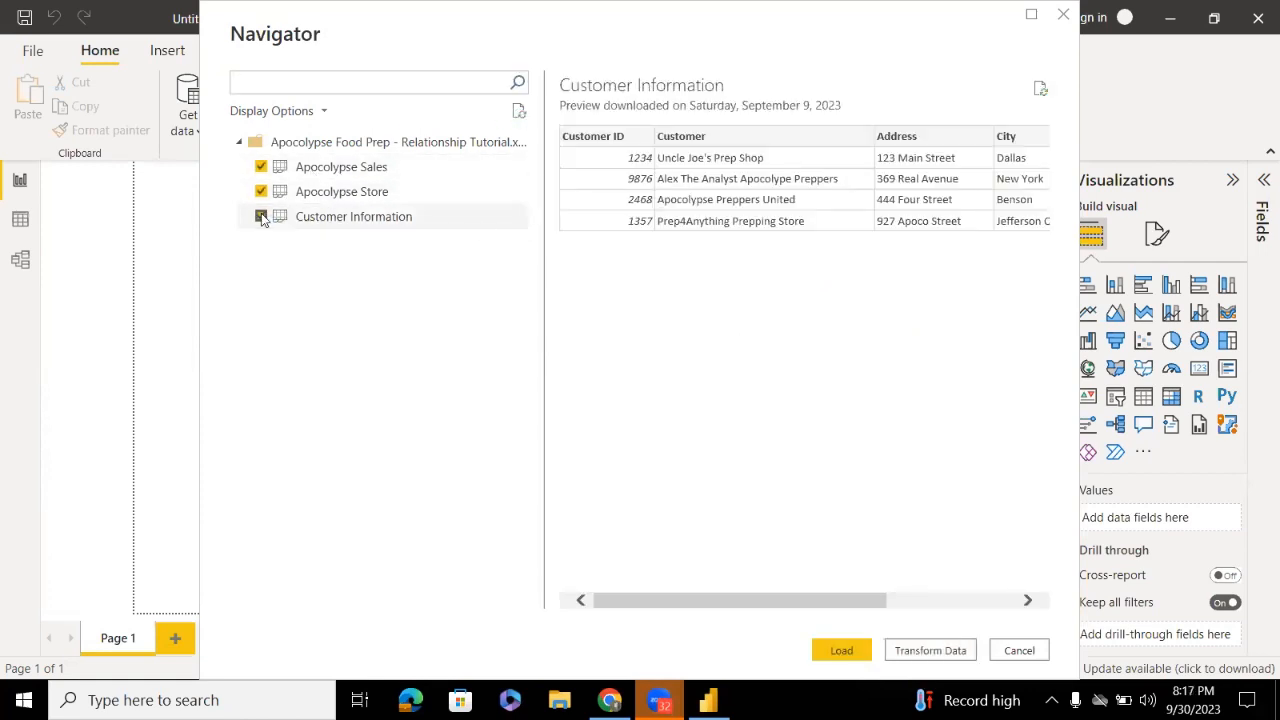
click(838, 645)
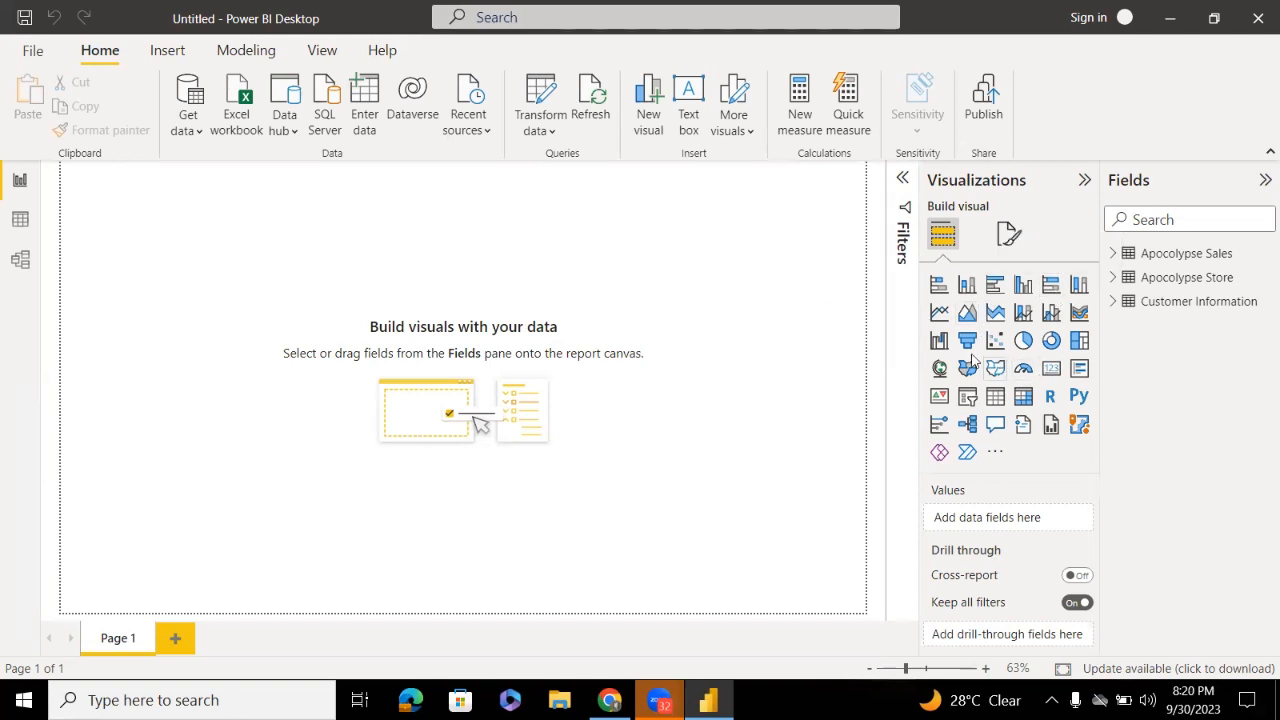
click(980, 454)
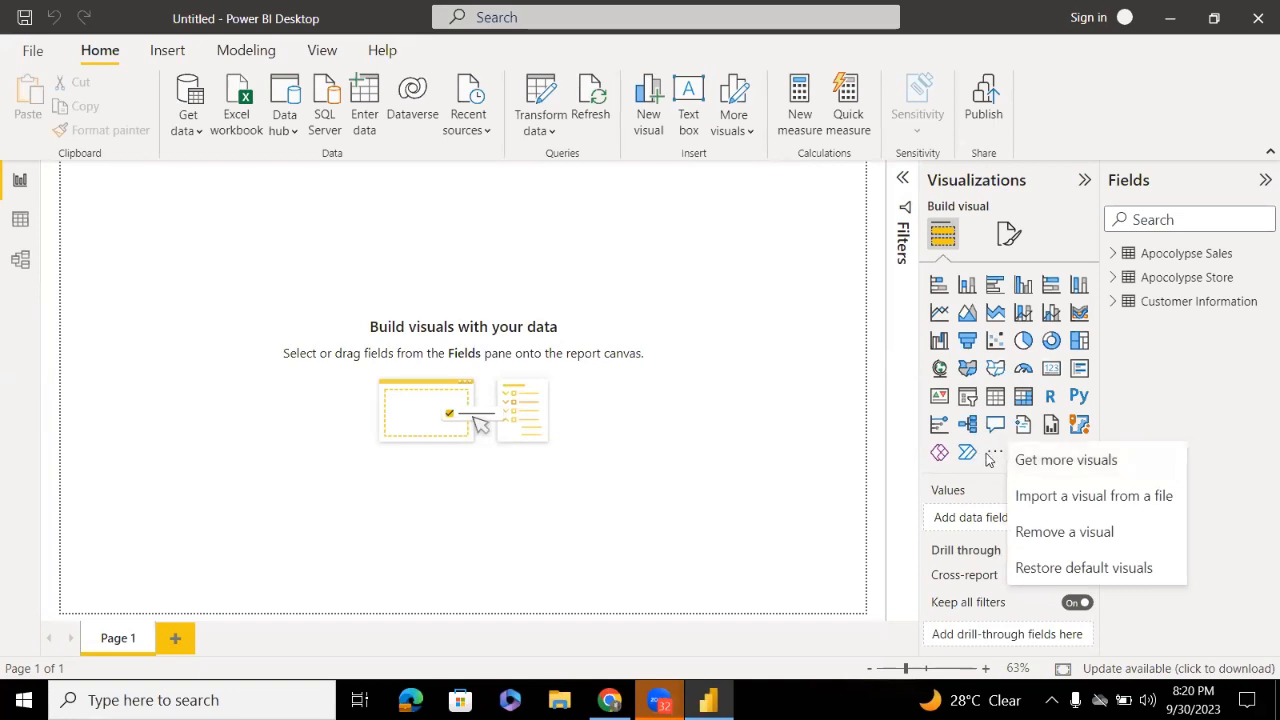
click(991, 457)
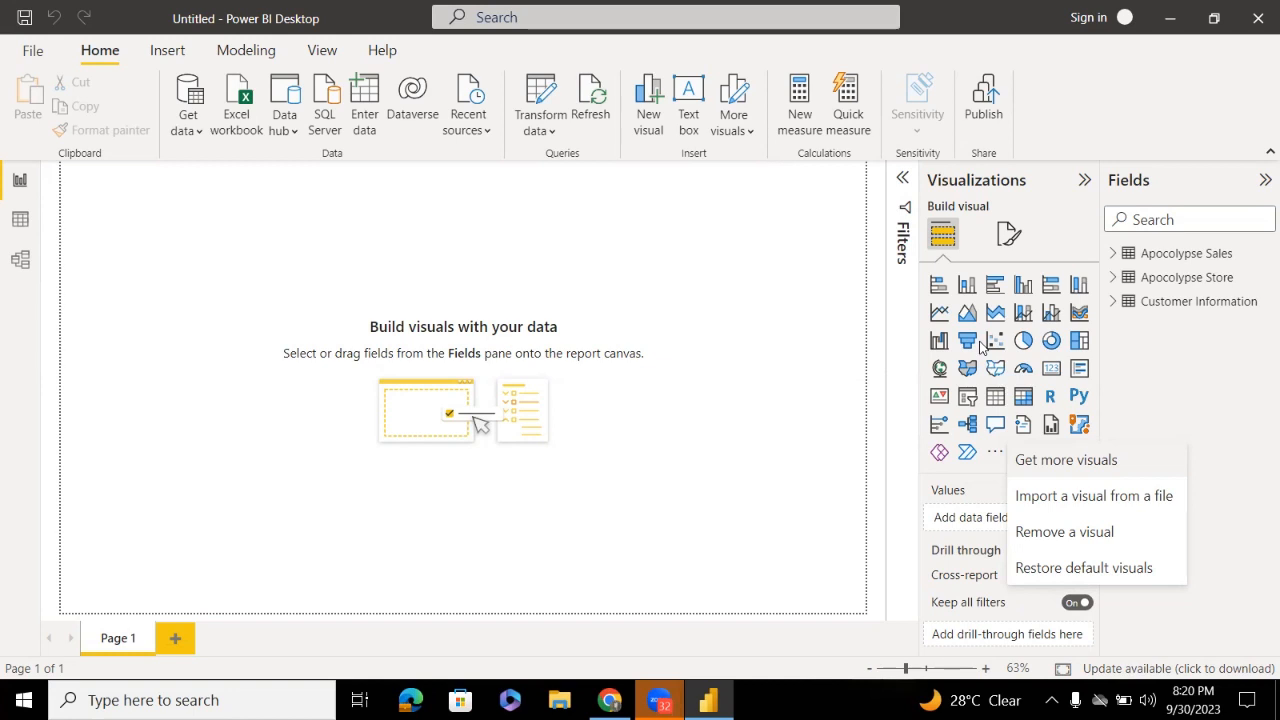
click(806, 412)
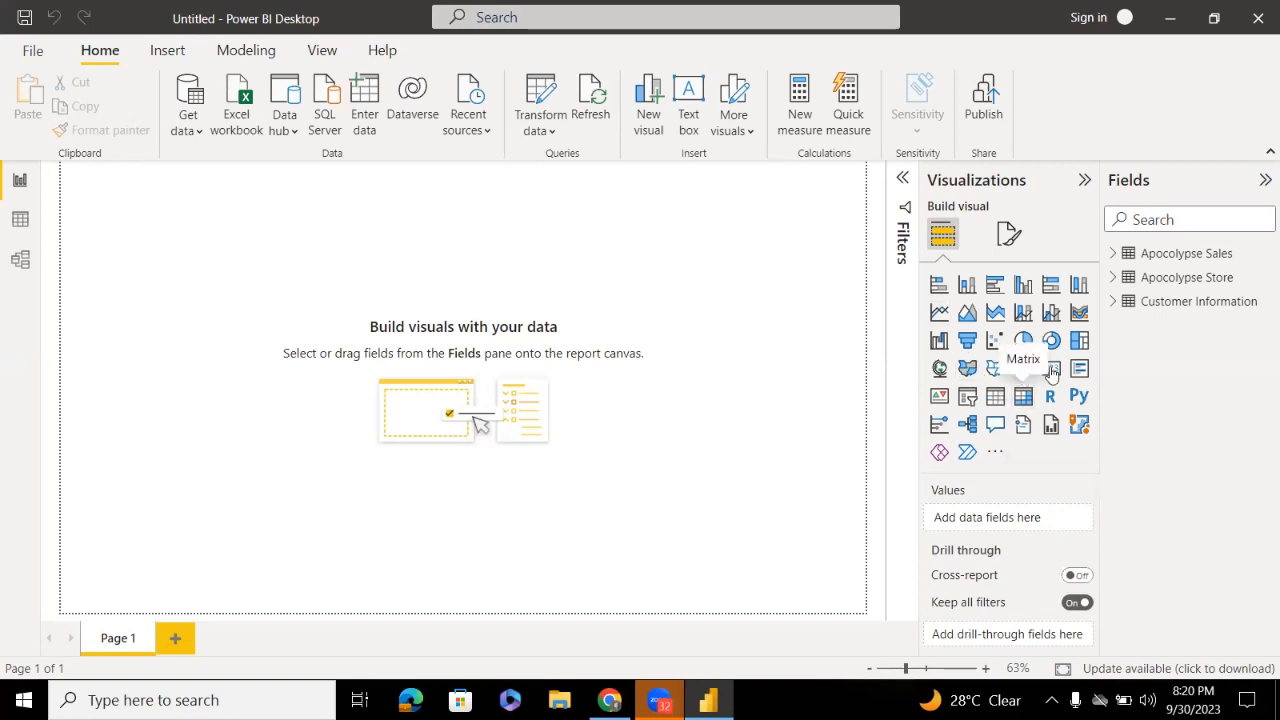
Add a stacked bar chart to Page 1, enlarging it and nudging it down-right
click(938, 287)
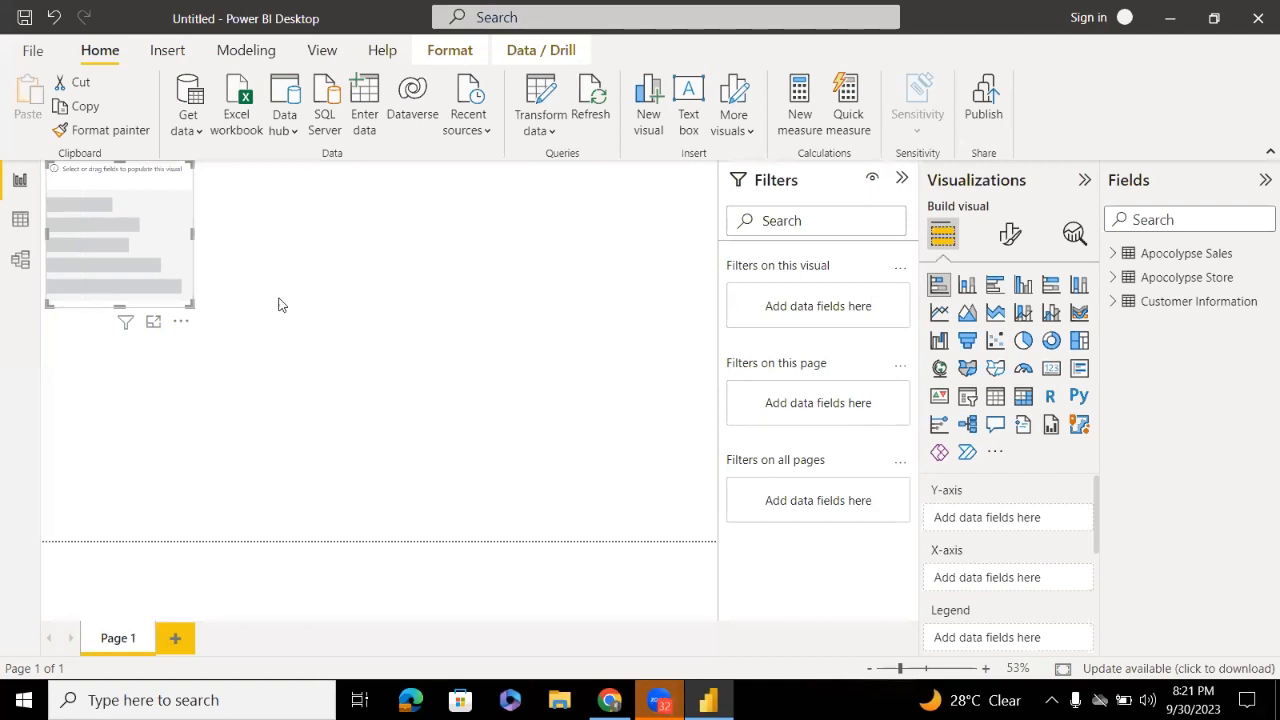
drag(190, 302, 265, 319)
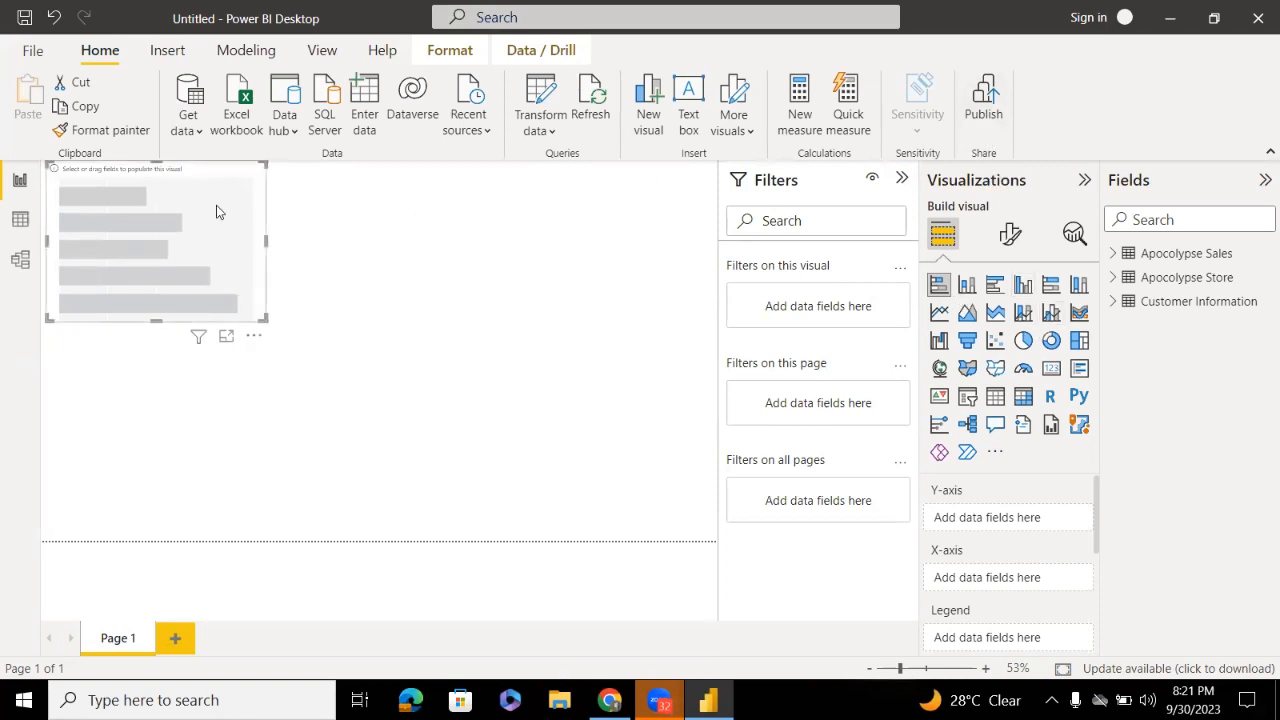
drag(129, 221, 132, 243)
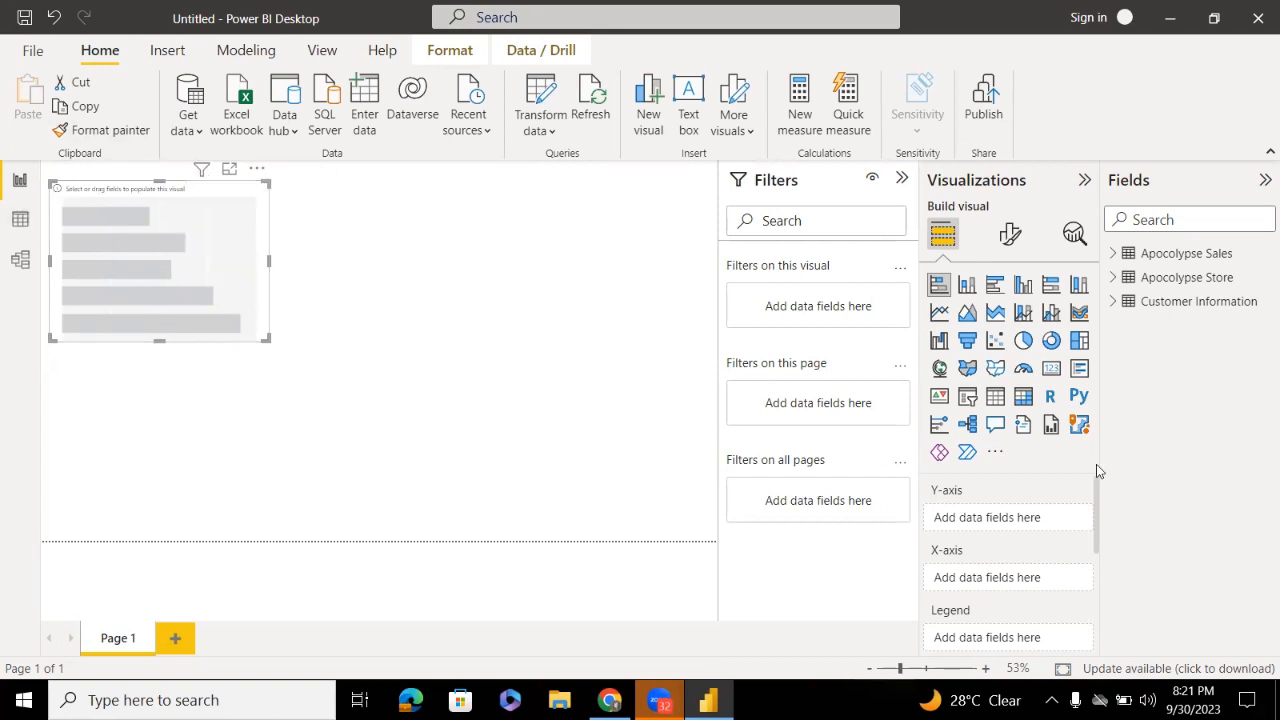
drag(1096, 484, 1096, 488)
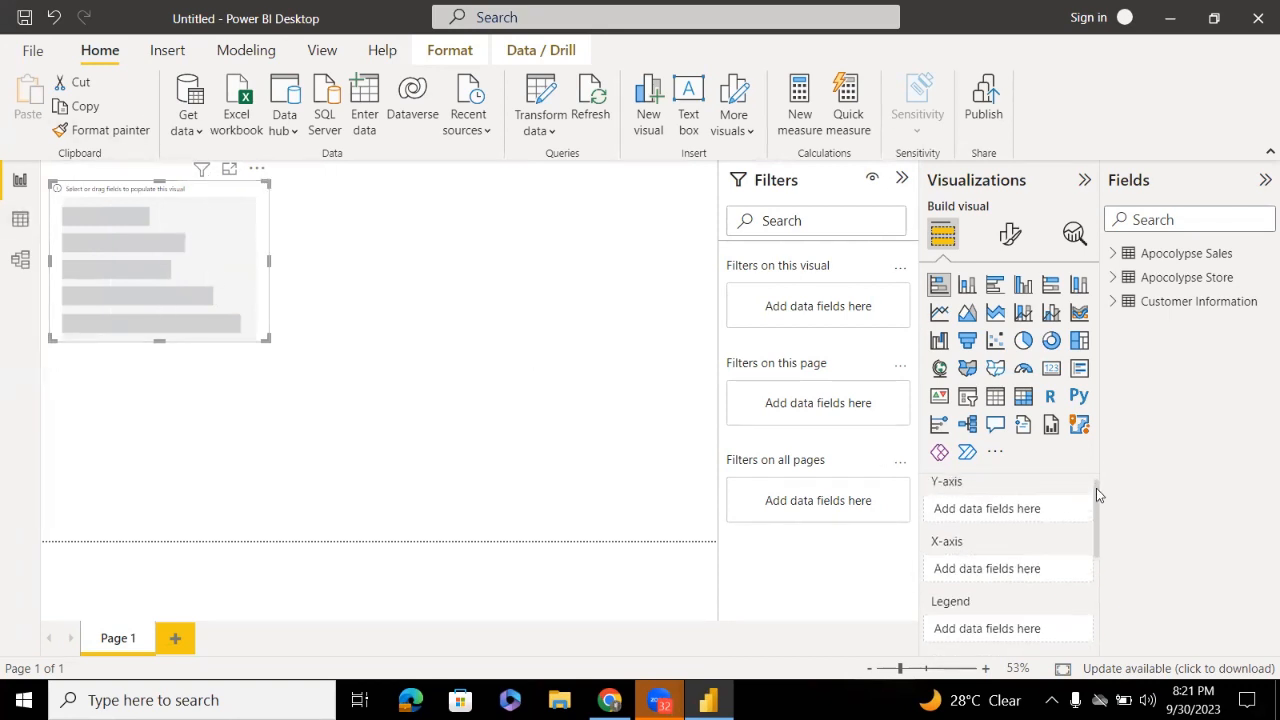
Plot Apocolypse Sales Units Sold by Customer on the bar chart and widen it
click(1115, 254)
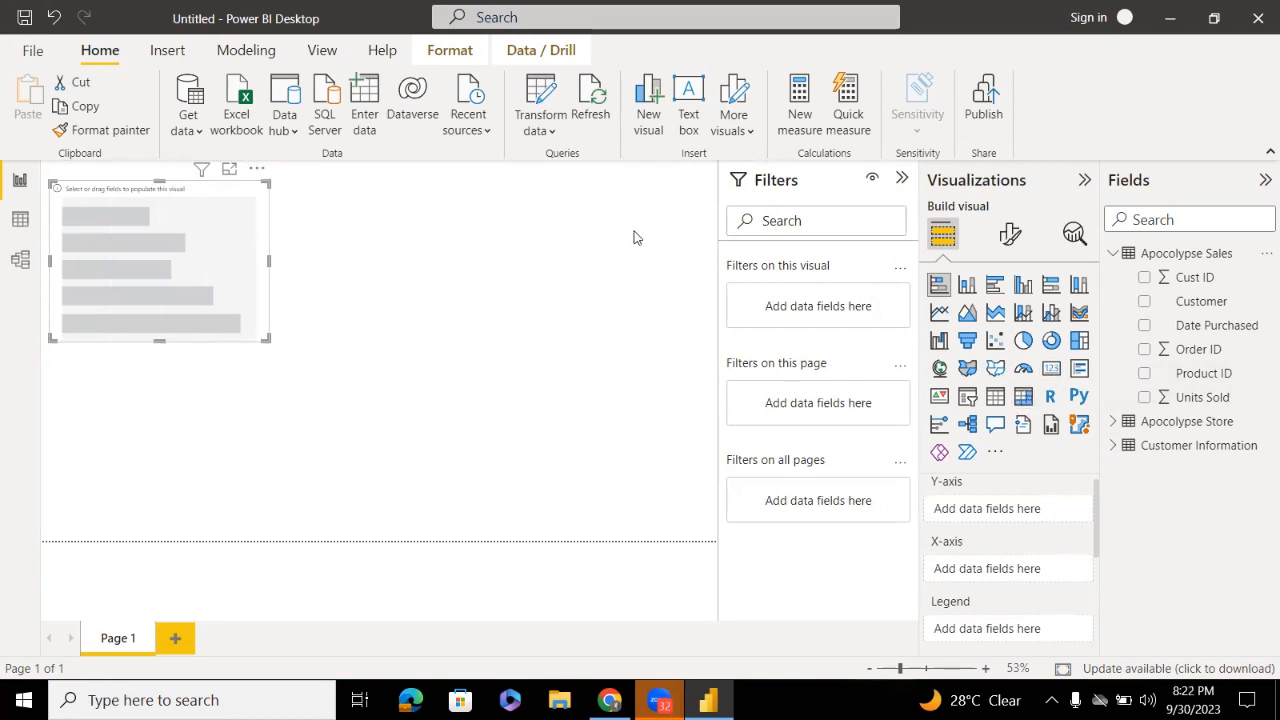
click(1145, 399)
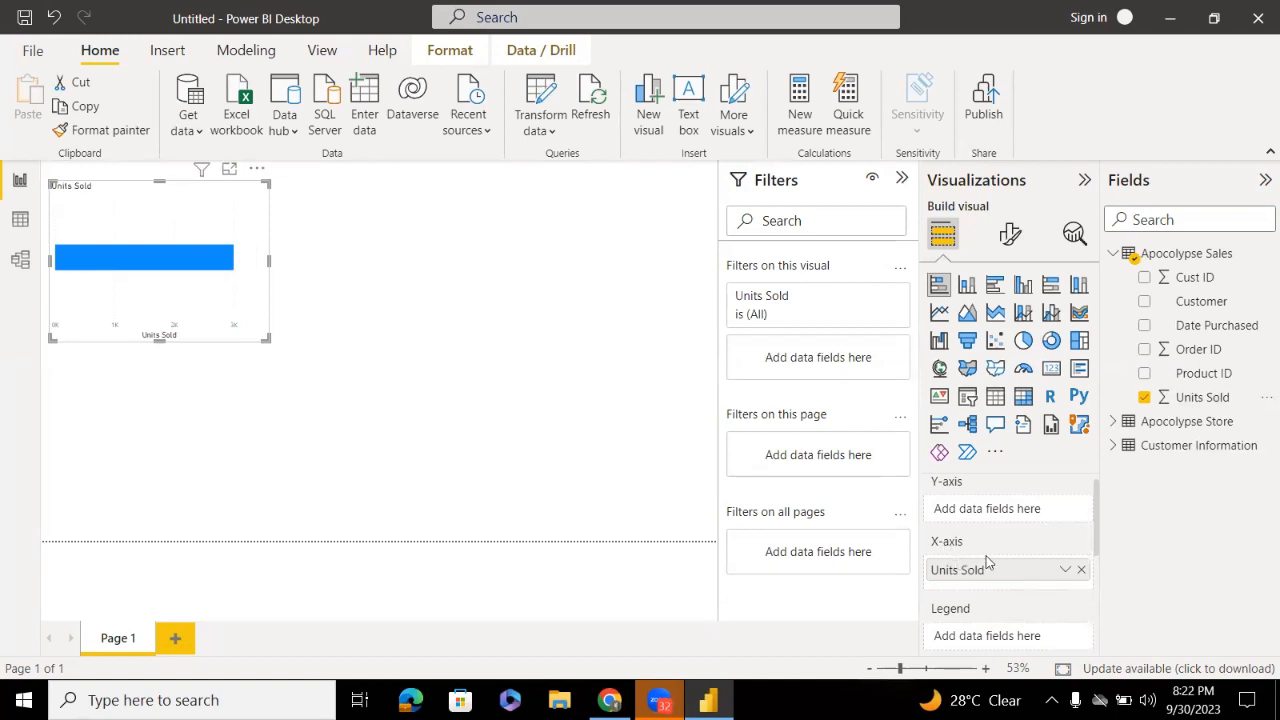
click(1147, 302)
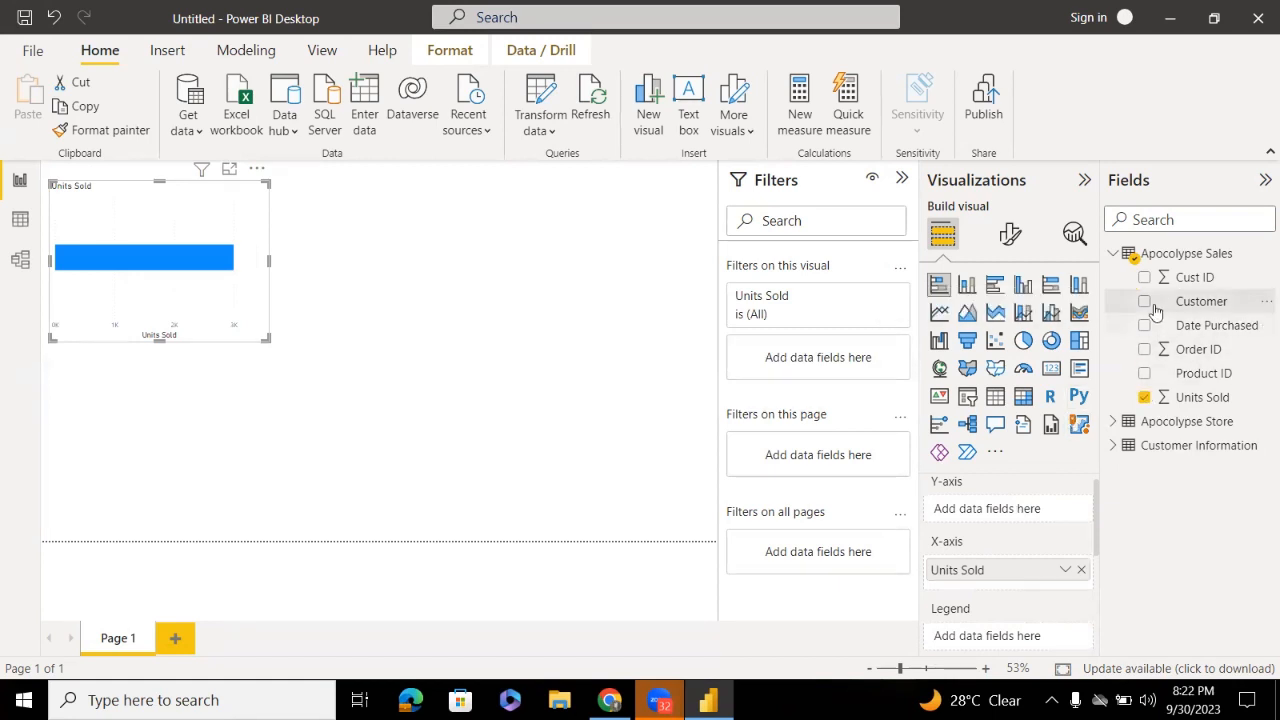
drag(1155, 312, 989, 533)
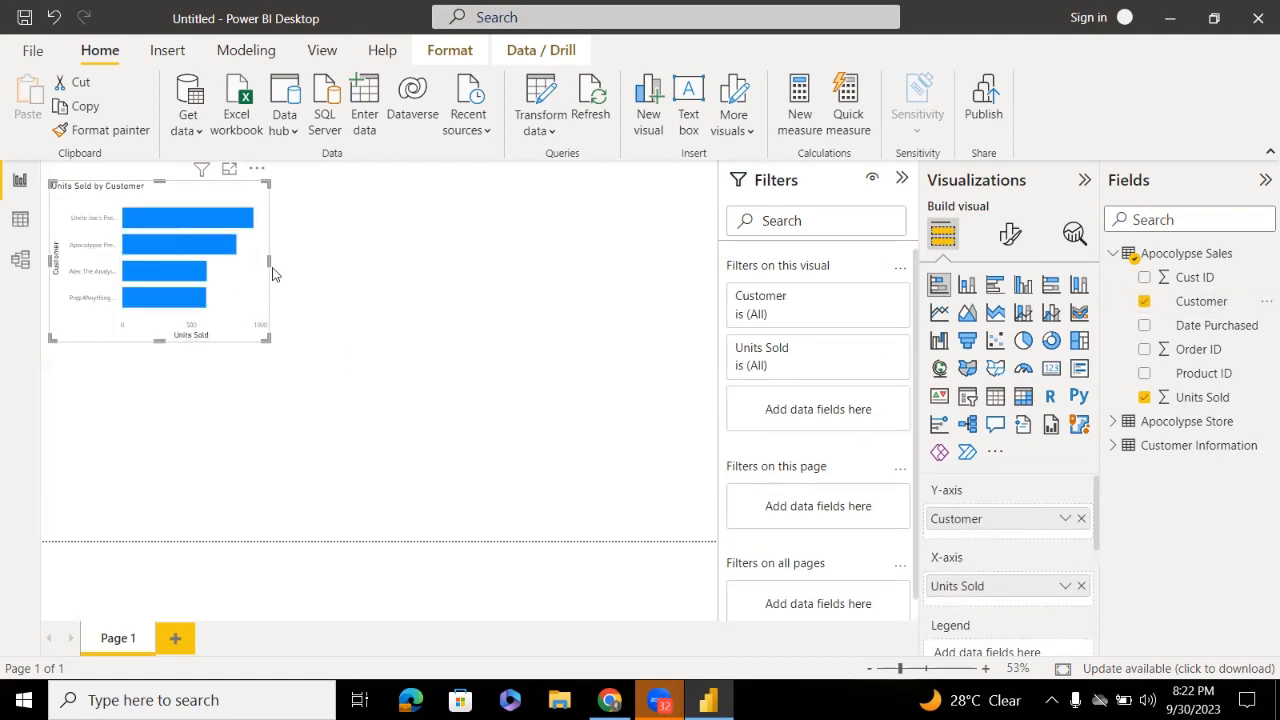
drag(268, 261, 304, 264)
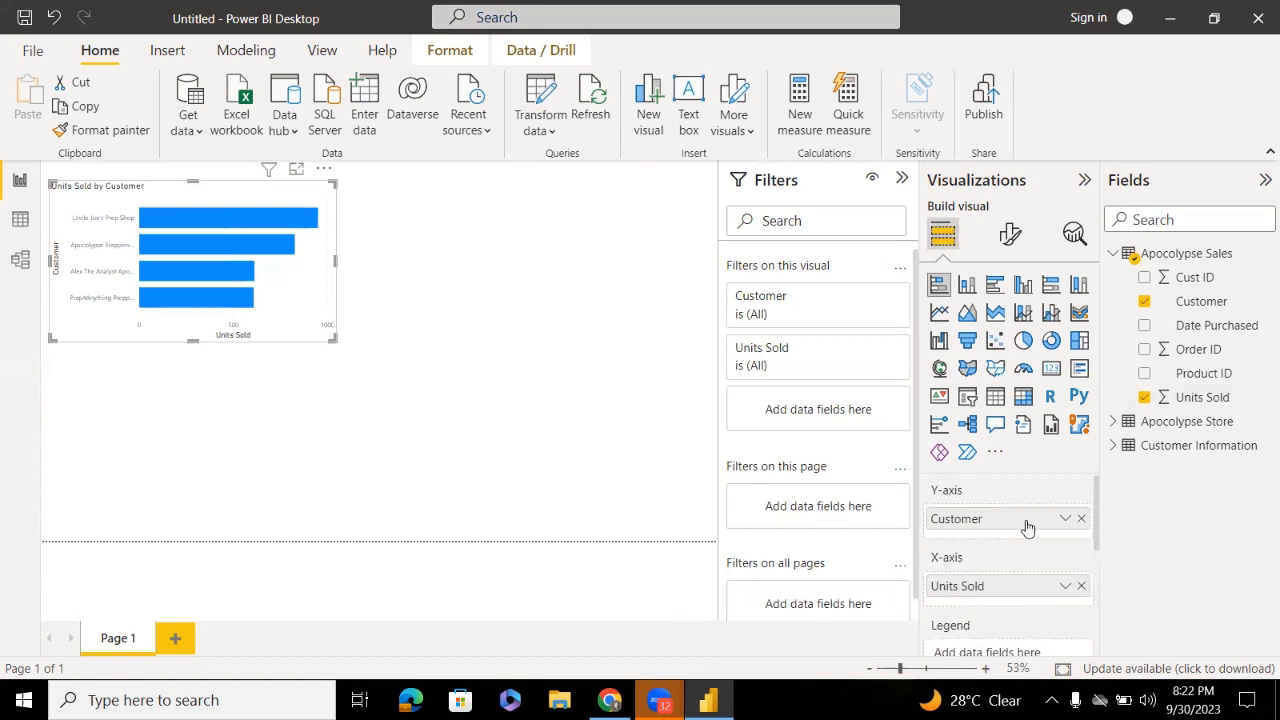
Move Customer to the X-axis to show Count of Customer by Units Sold, then enlarge the chart
mouse_move(1027, 528)
mouse_down()
mouse_move(1012, 600)
mouse_move(1005, 527)
mouse_up()
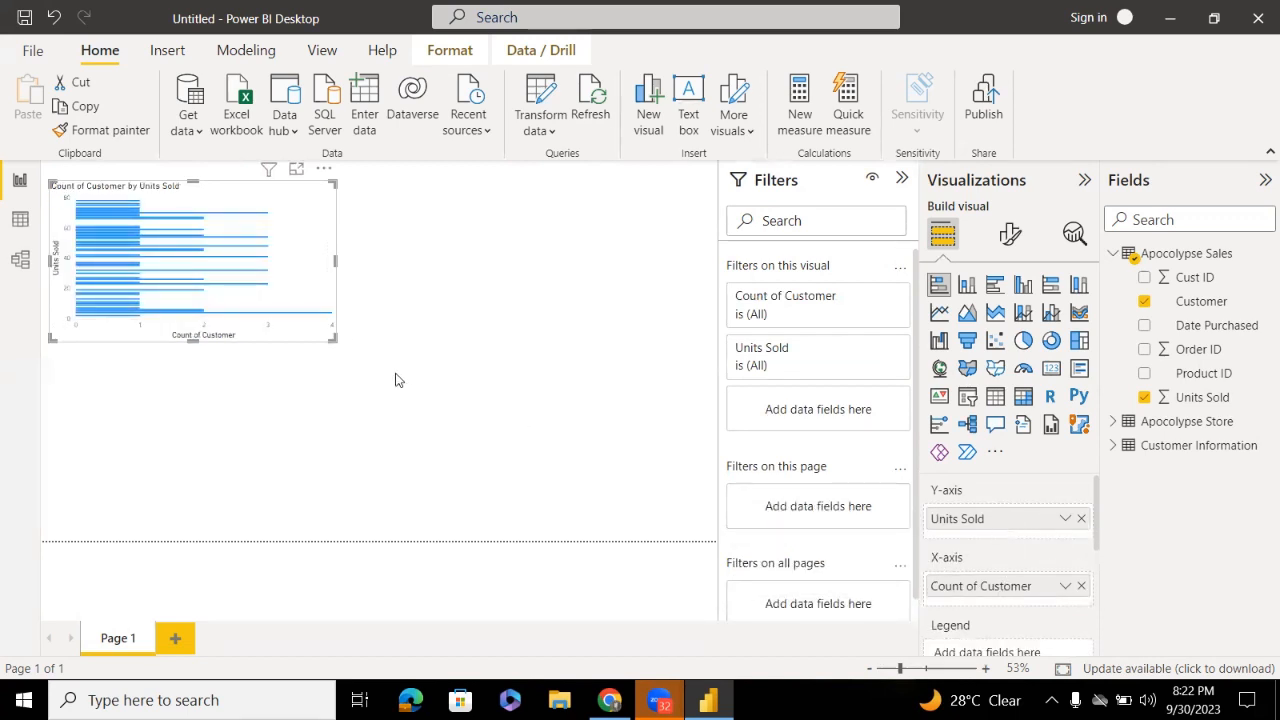
drag(336, 340, 460, 434)
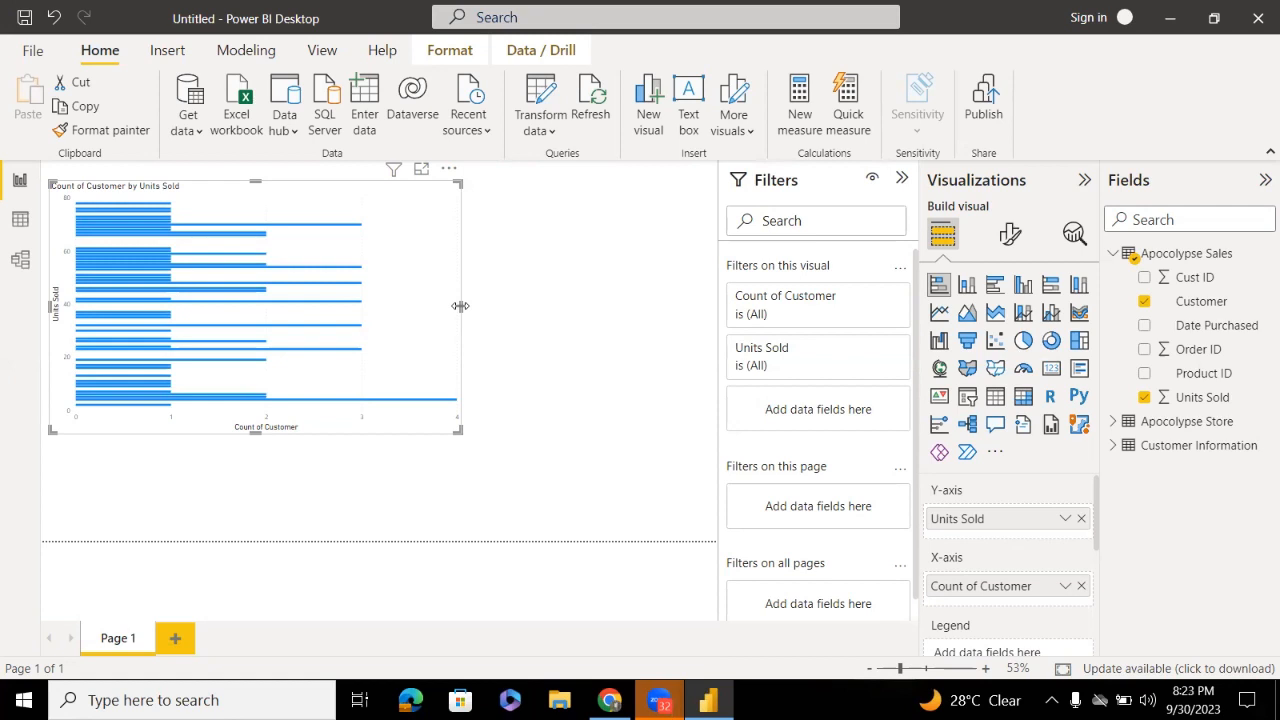
drag(460, 306, 592, 346)
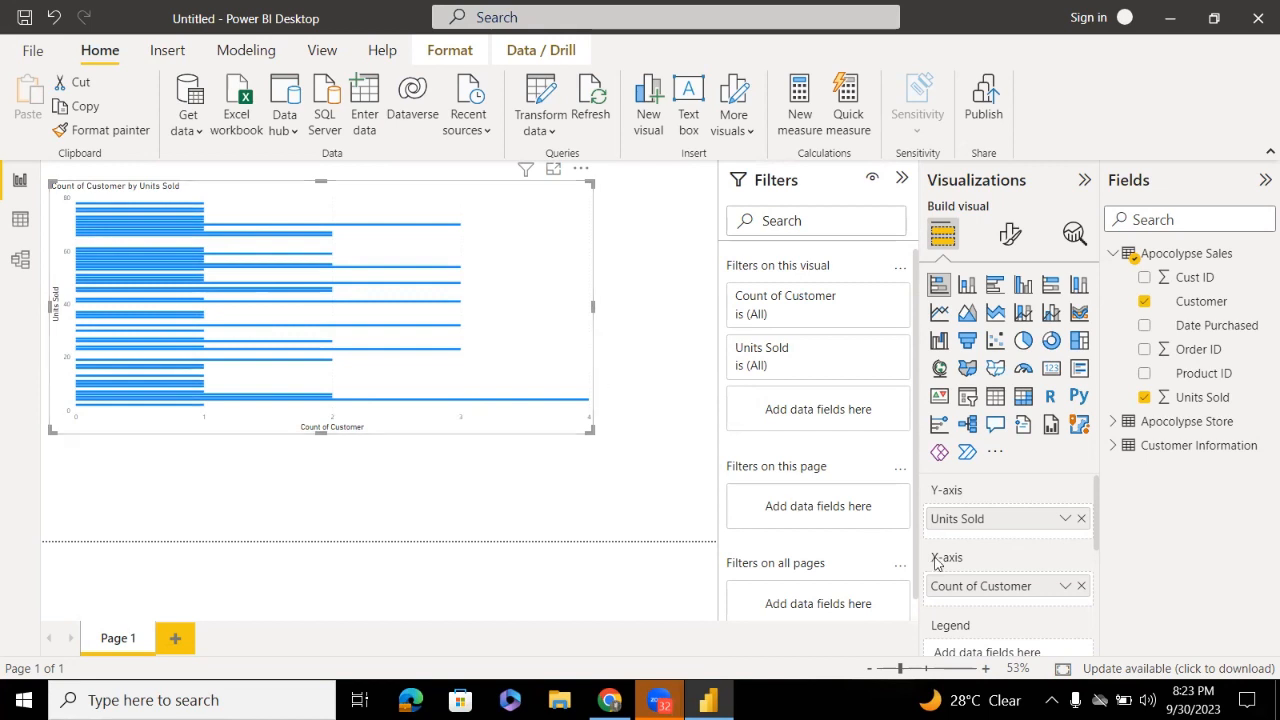
Clear the axis wells, then put Customer on the Y-axis and Units Sold on the X-axis
click(1078, 587)
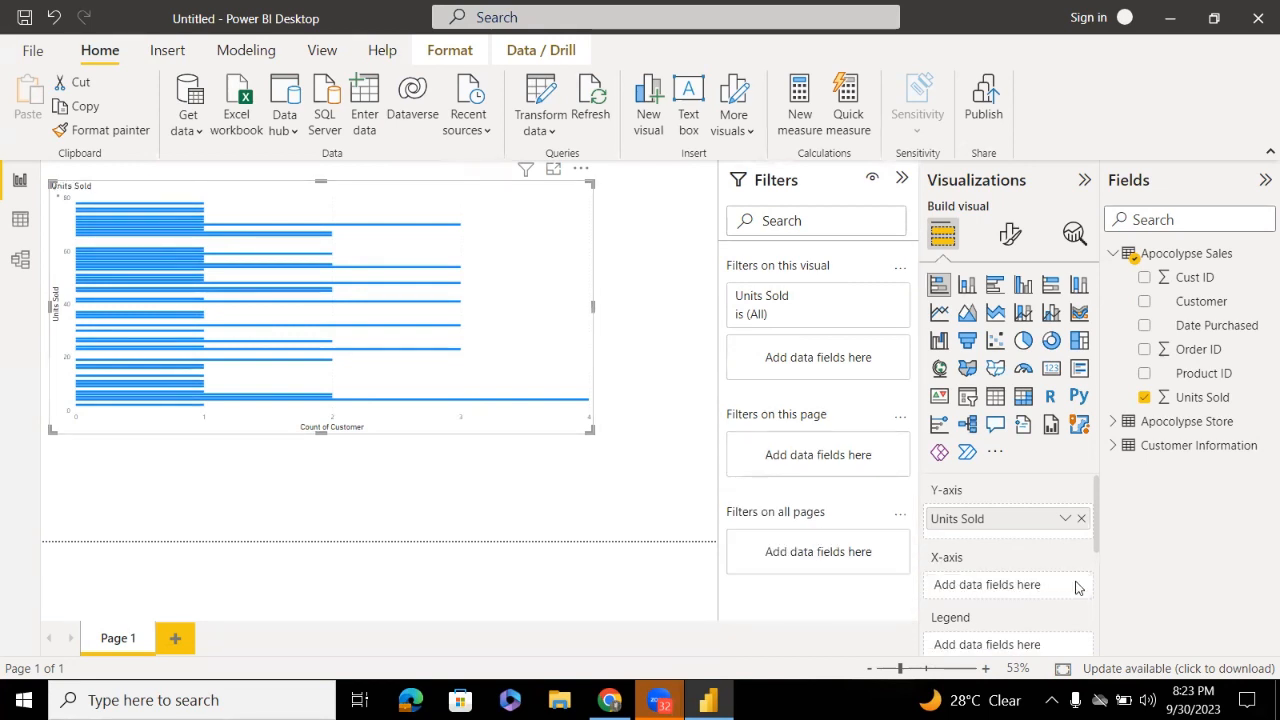
drag(1160, 301, 1005, 581)
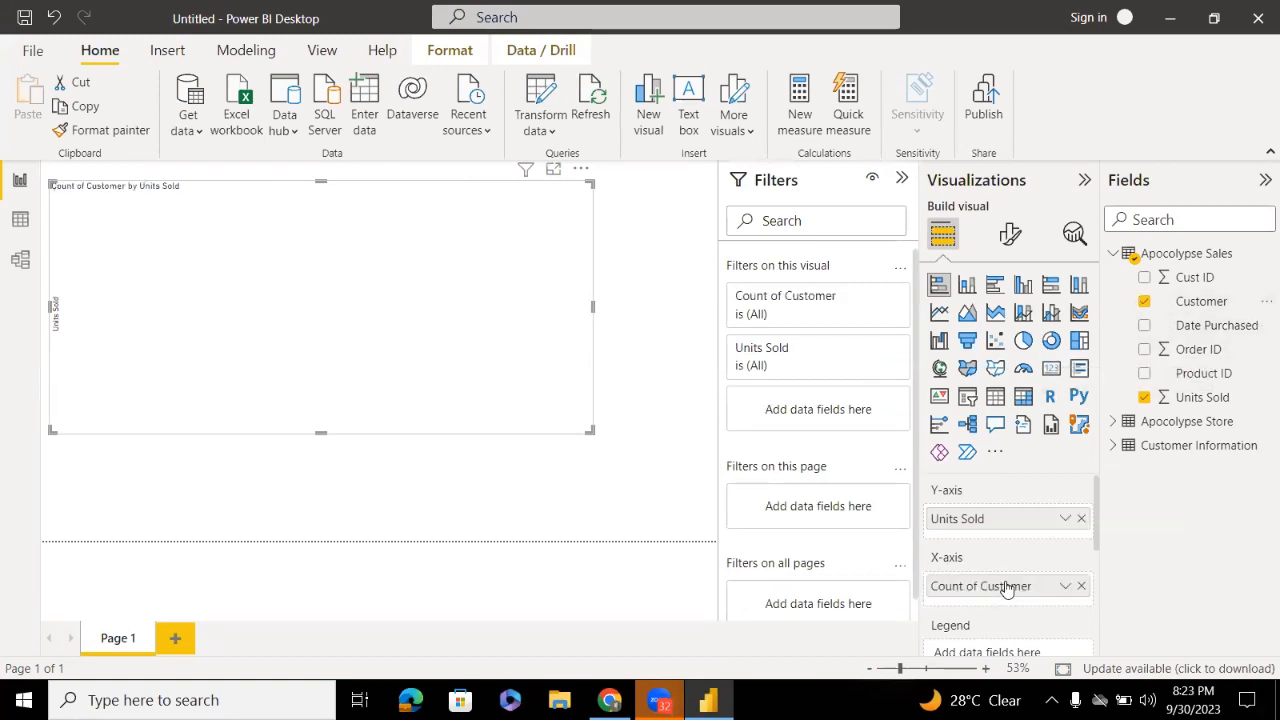
click(1081, 586)
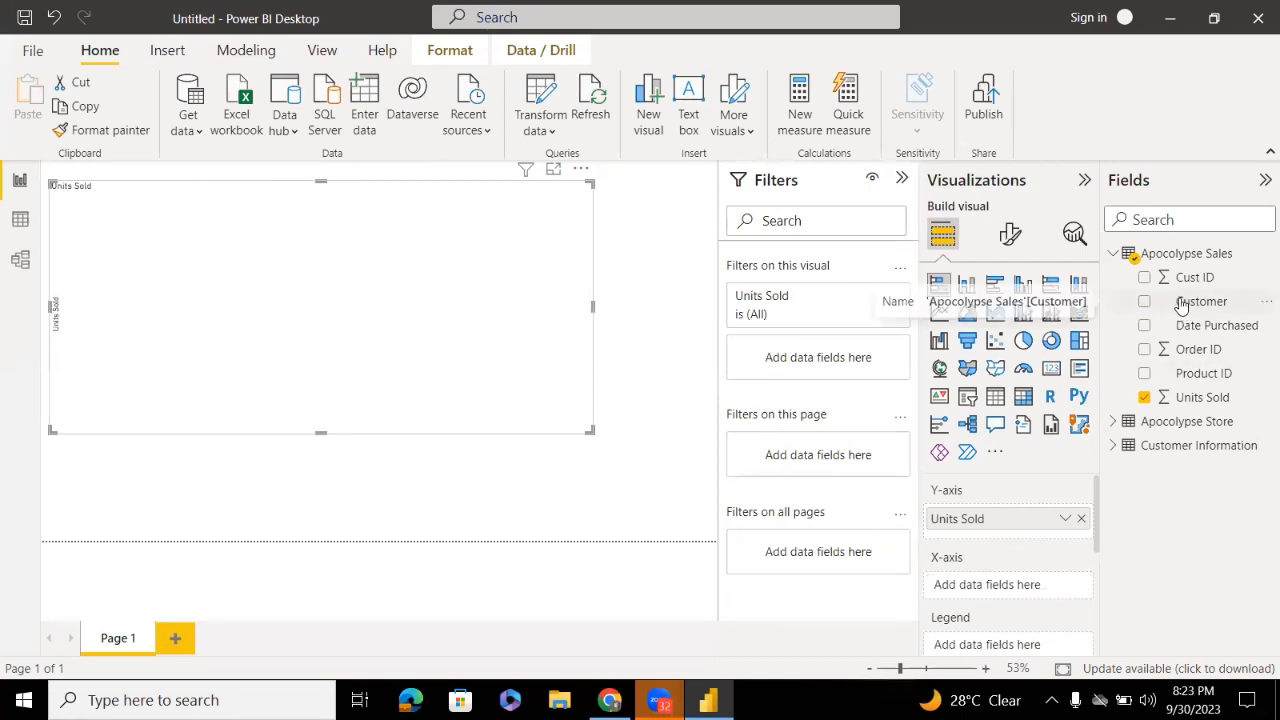
drag(1183, 301, 1000, 588)
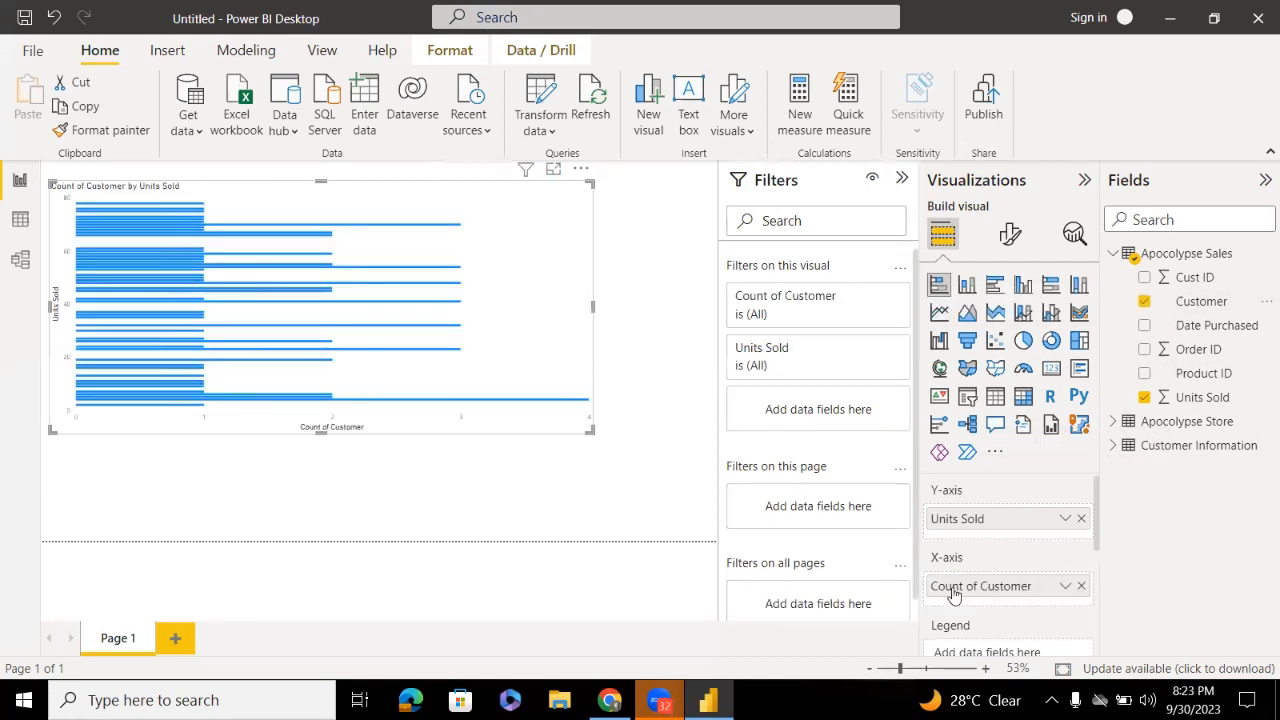
click(1081, 586)
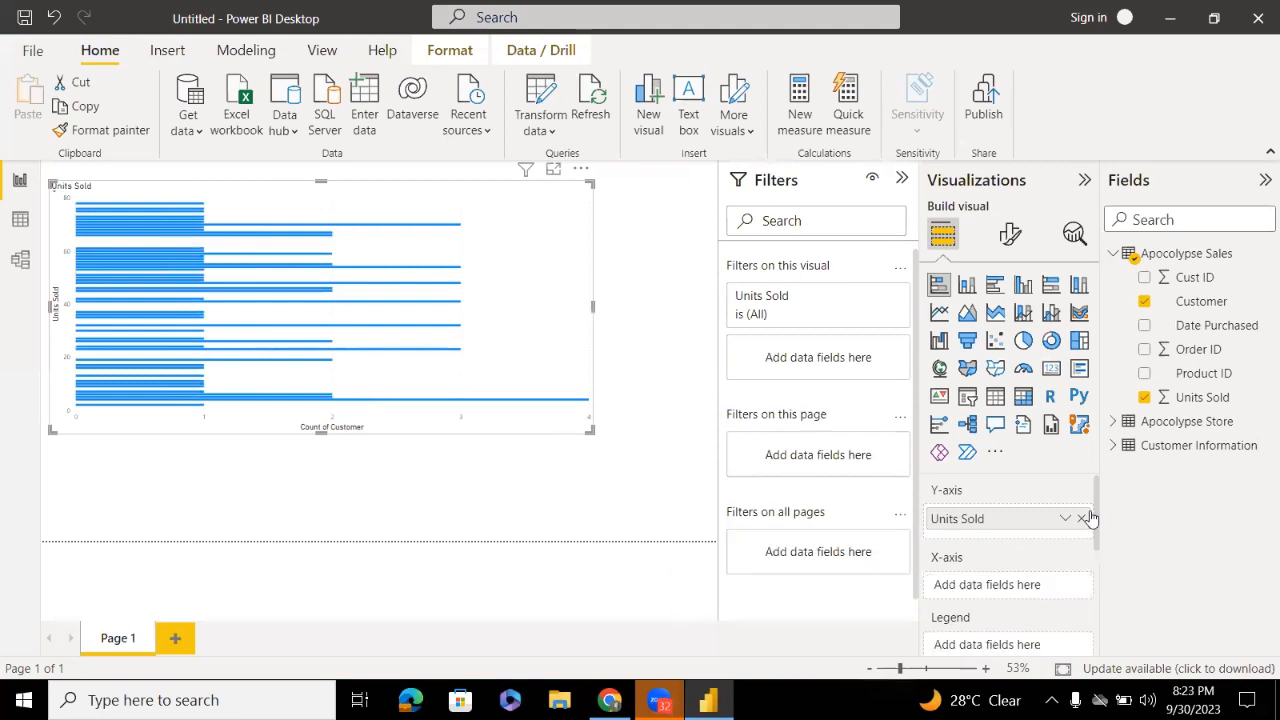
click(1084, 519)
drag(1160, 301, 966, 523)
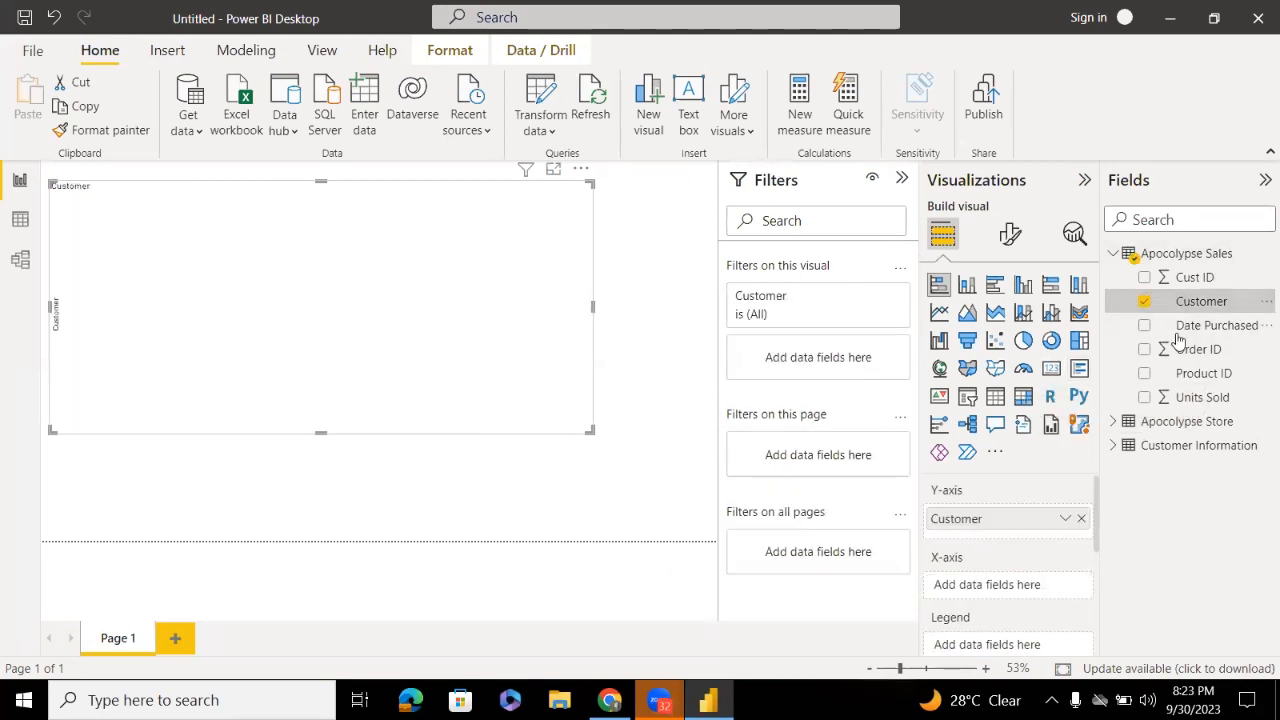
drag(1172, 397, 1025, 583)
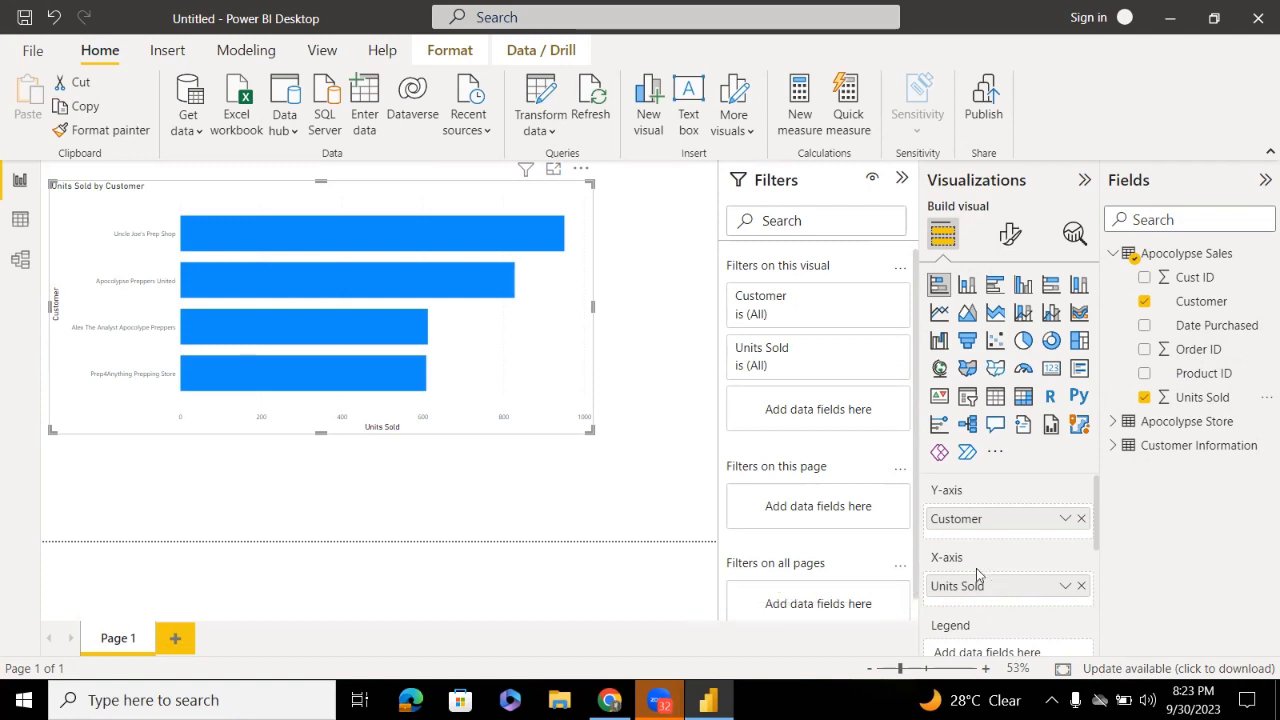
Narrow the Units Sold by Customer bar chart by pulling its right edge inward
drag(599, 311, 503, 312)
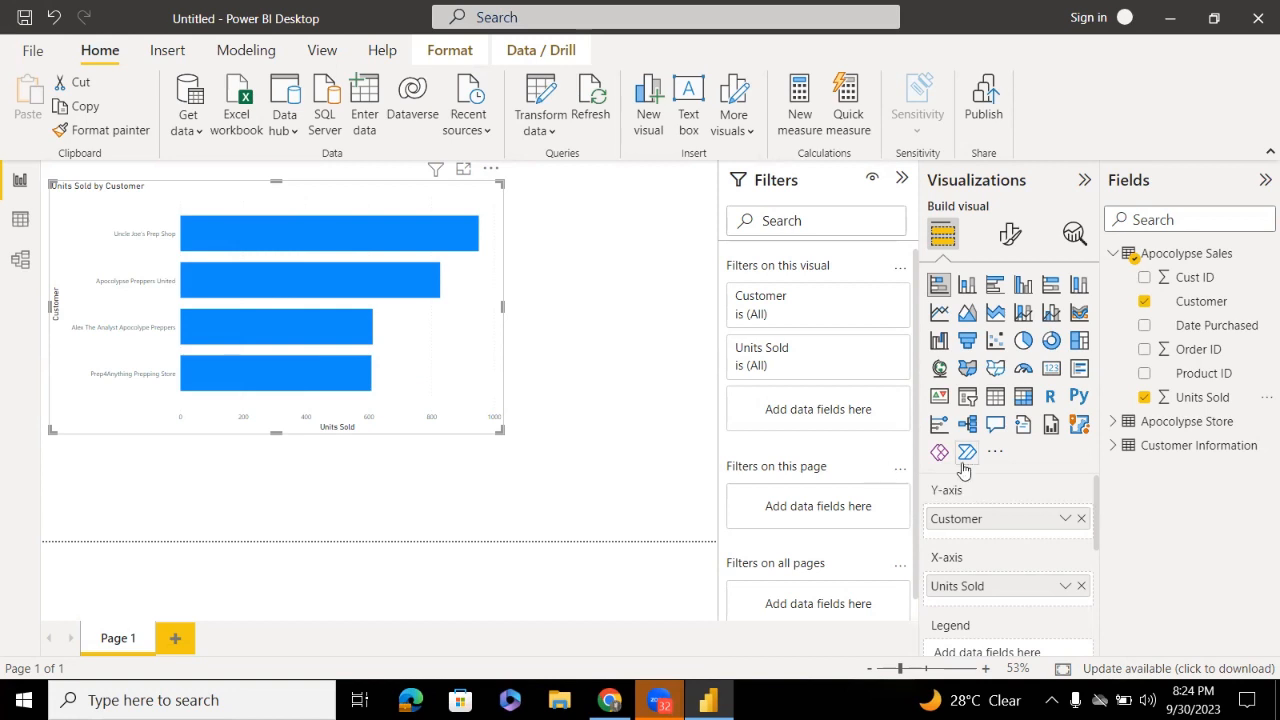
Shrink the chart to a small top-left tile, undoing a trial switch to stacked columns
drag(1080, 522, 1079, 528)
drag(502, 432, 256, 291)
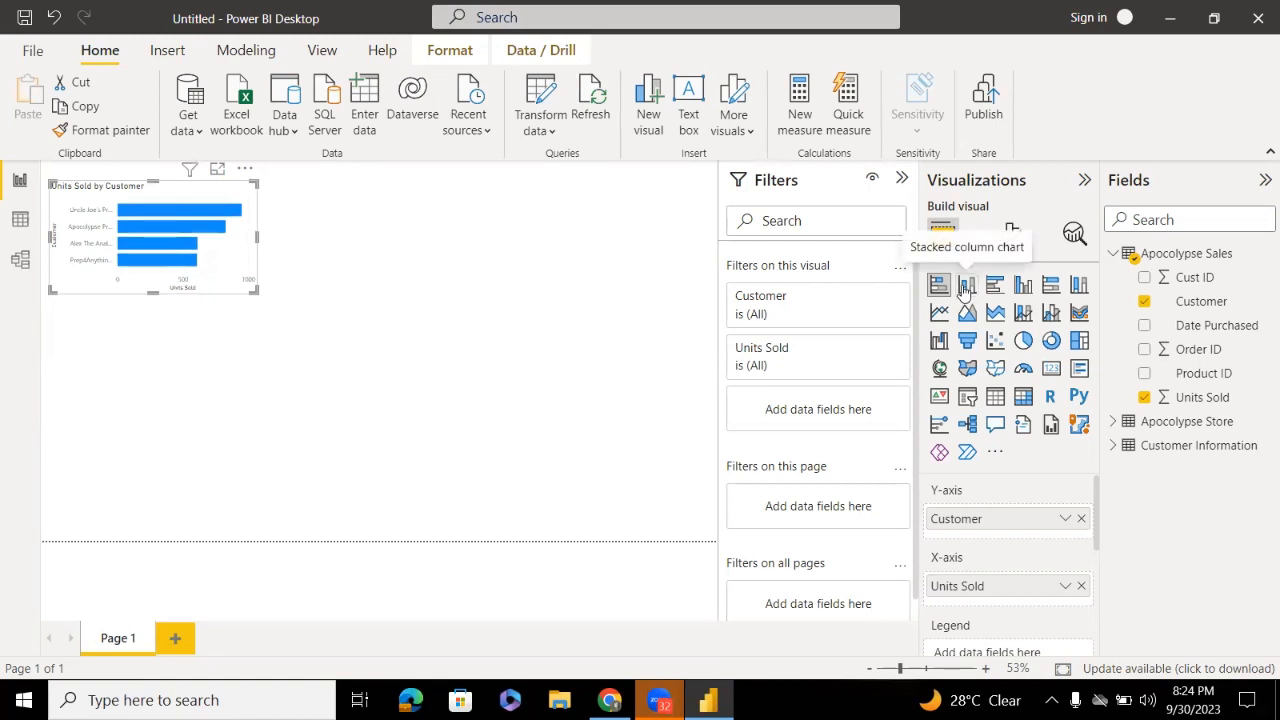
click(965, 287)
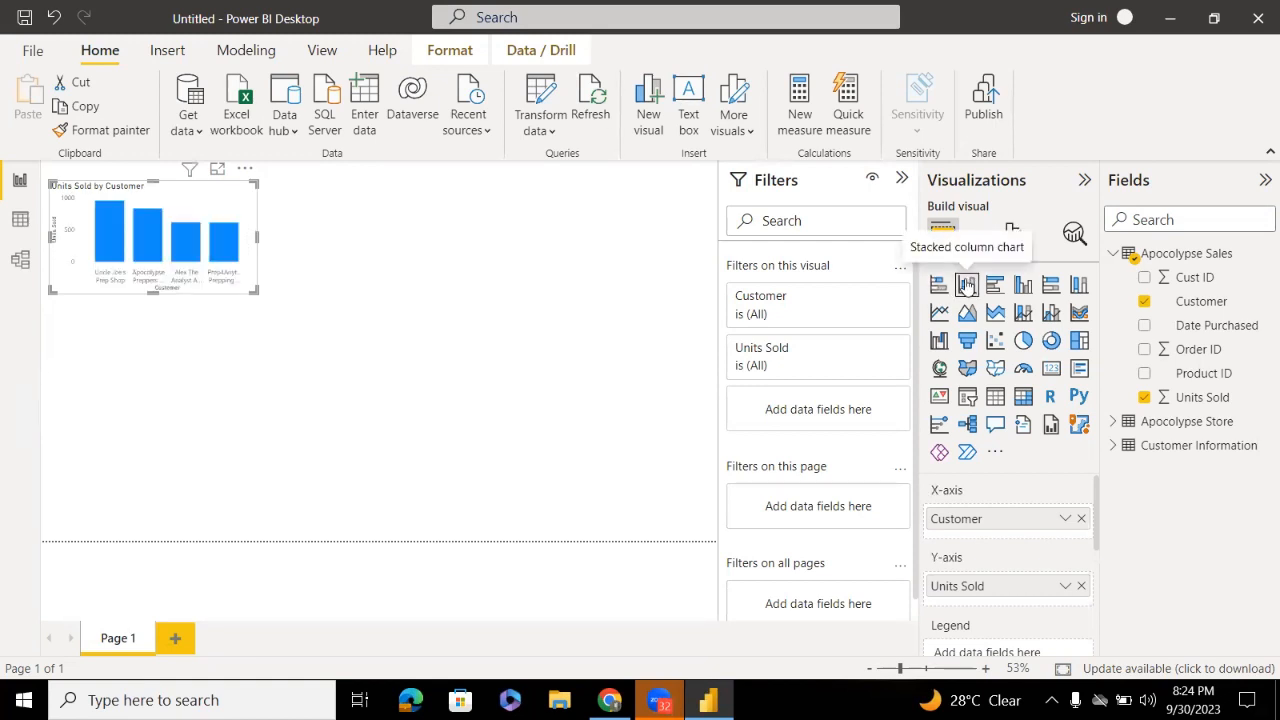
key(ctrl+z)
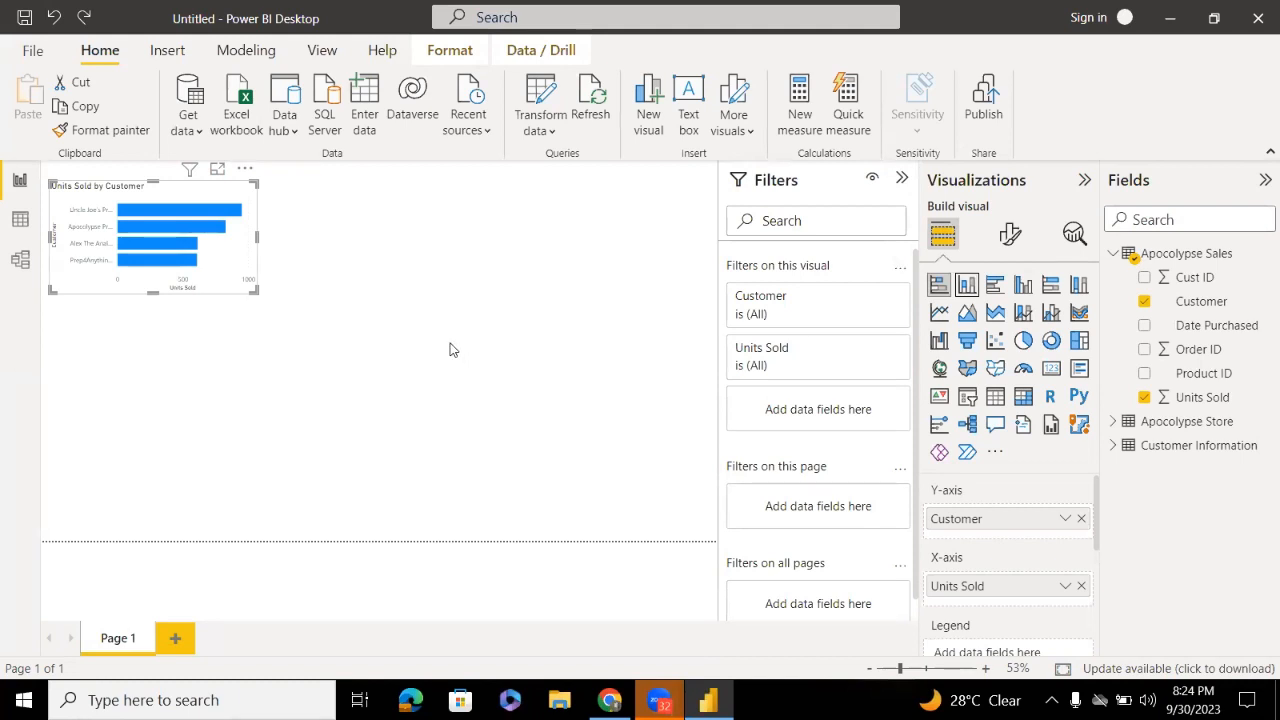
click(450, 349)
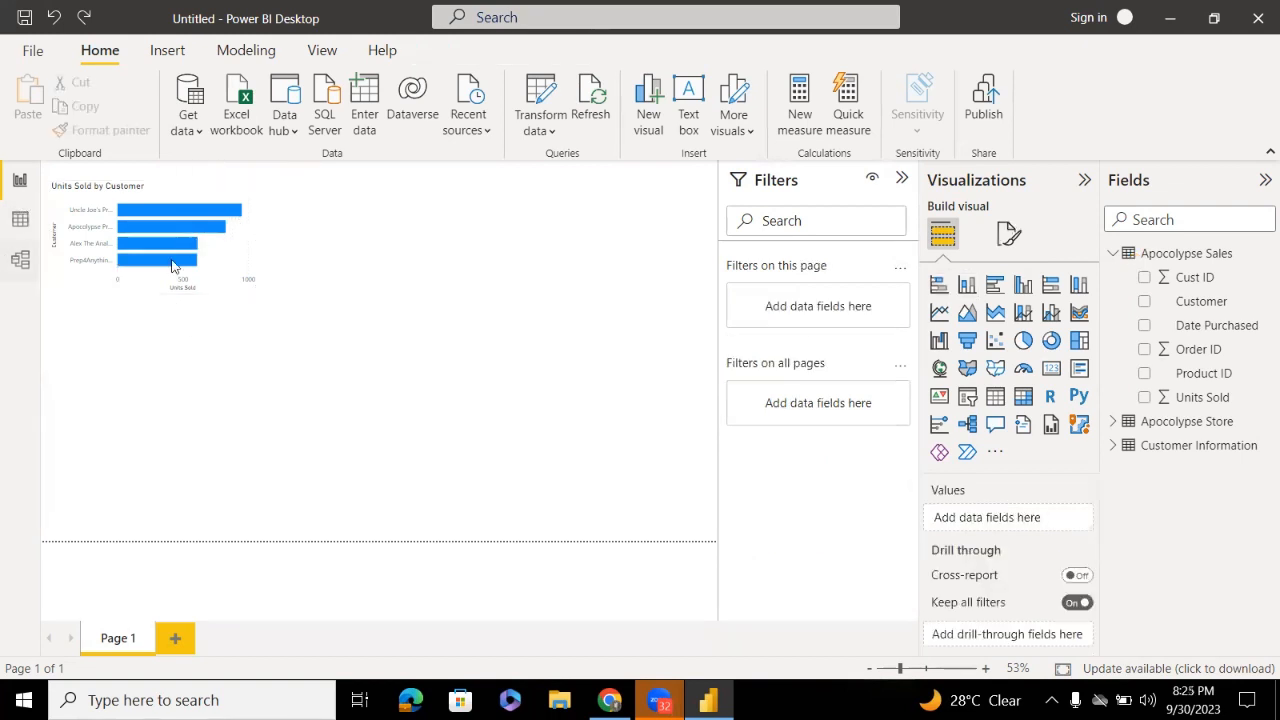
Try the chart as stacked columns, enlarging it across the page and then shrinking it back
click(256, 284)
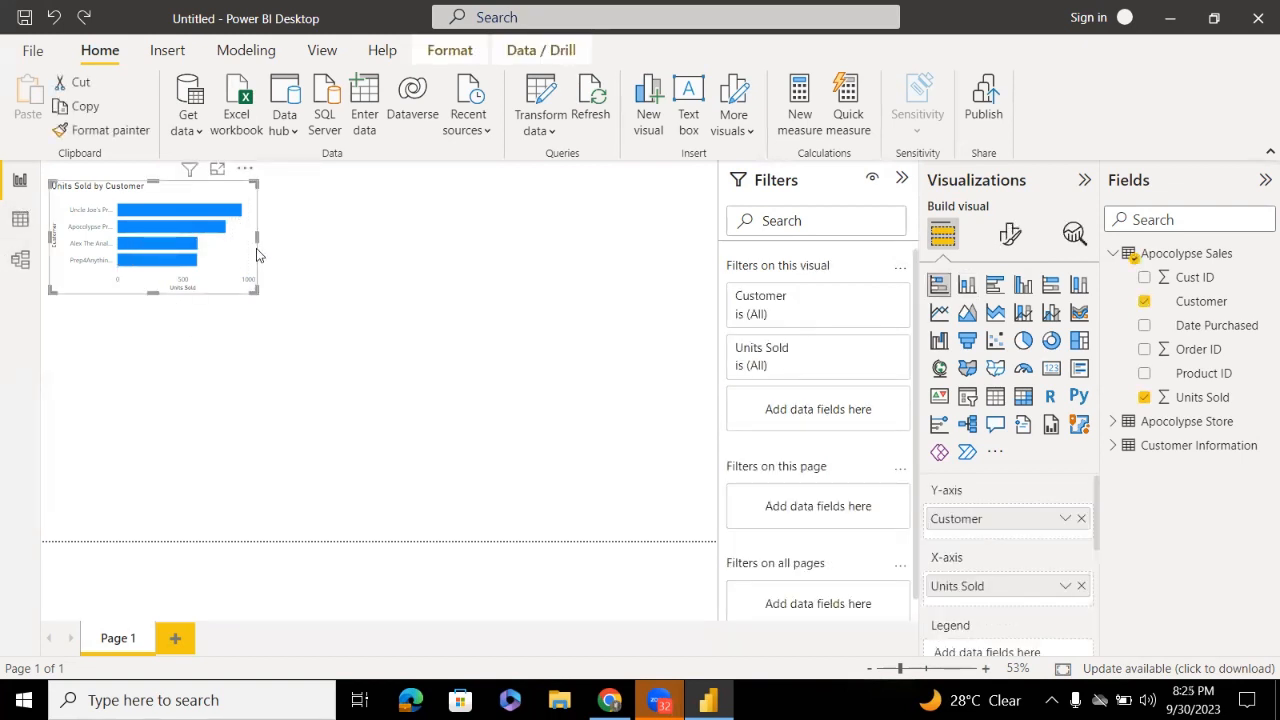
drag(258, 234, 272, 236)
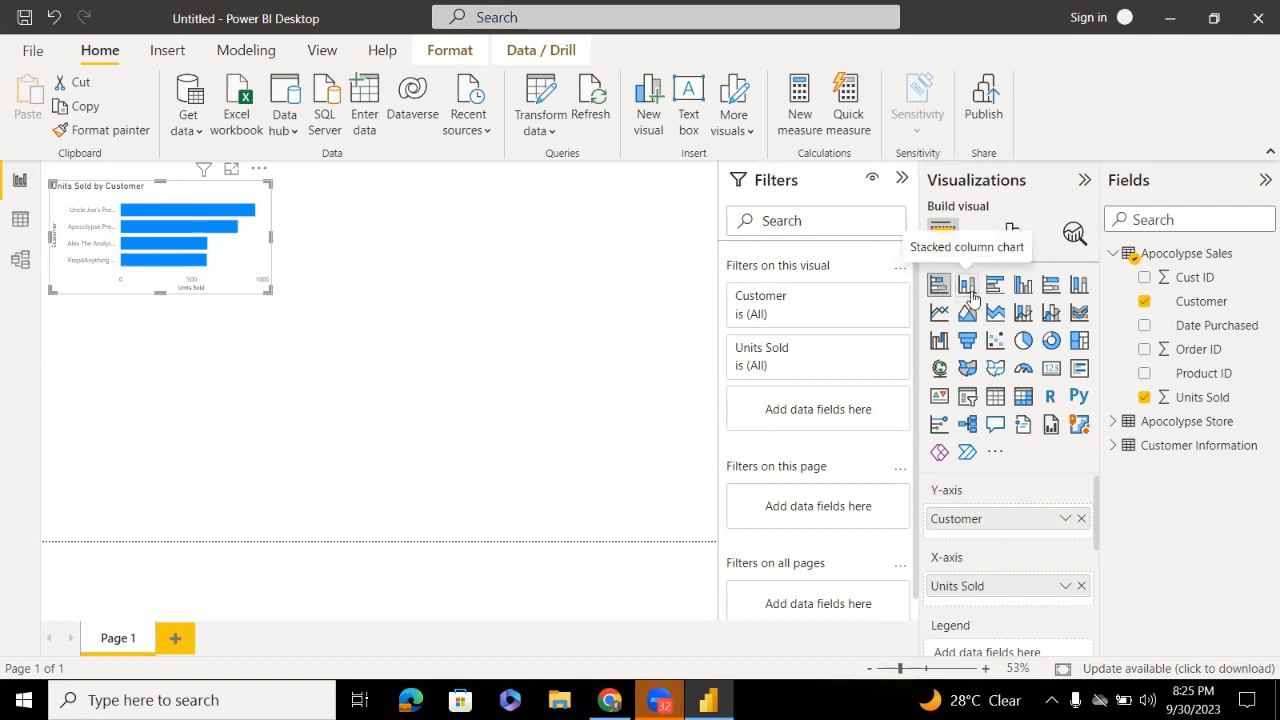
click(968, 287)
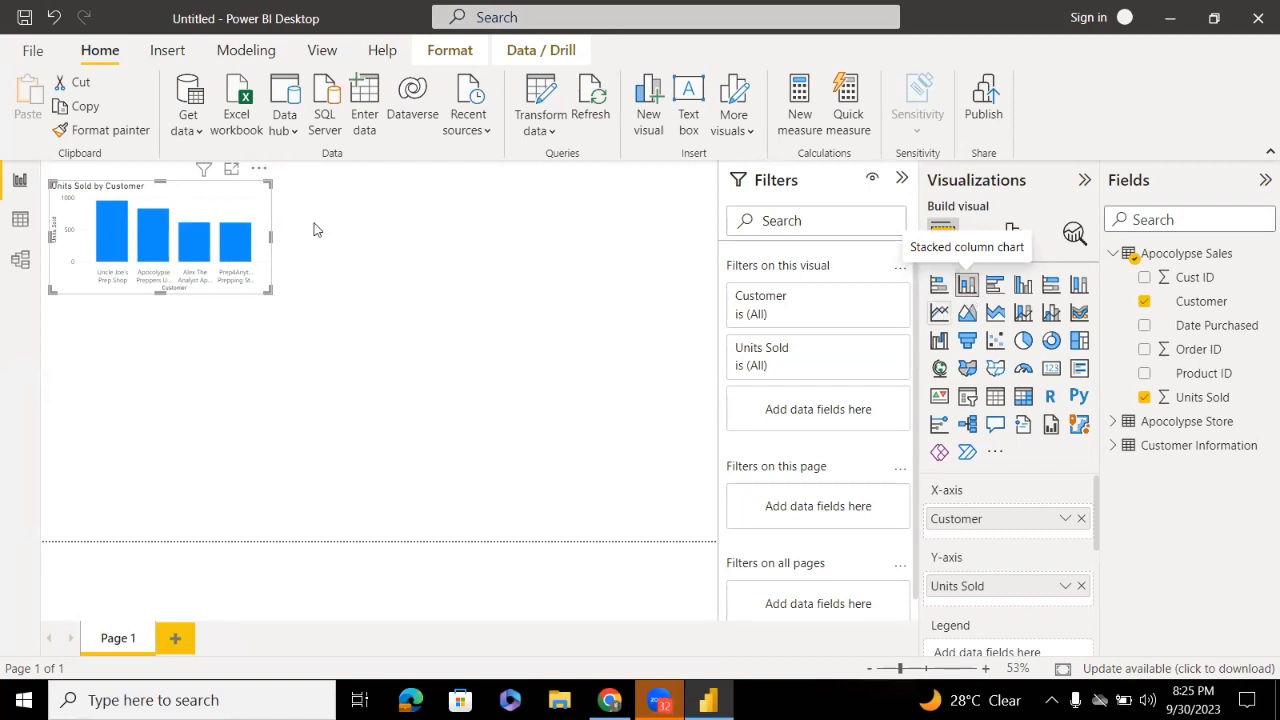
drag(276, 295, 538, 438)
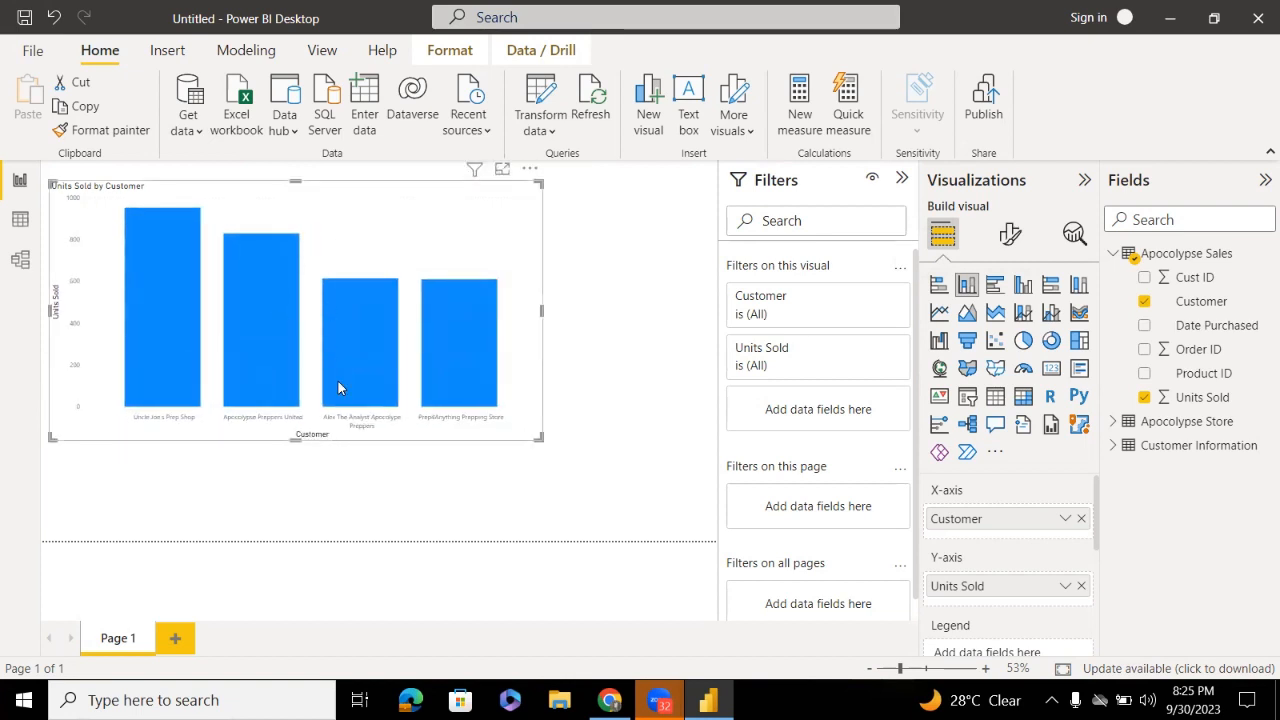
mouse_move(338, 382)
drag(542, 437, 524, 426)
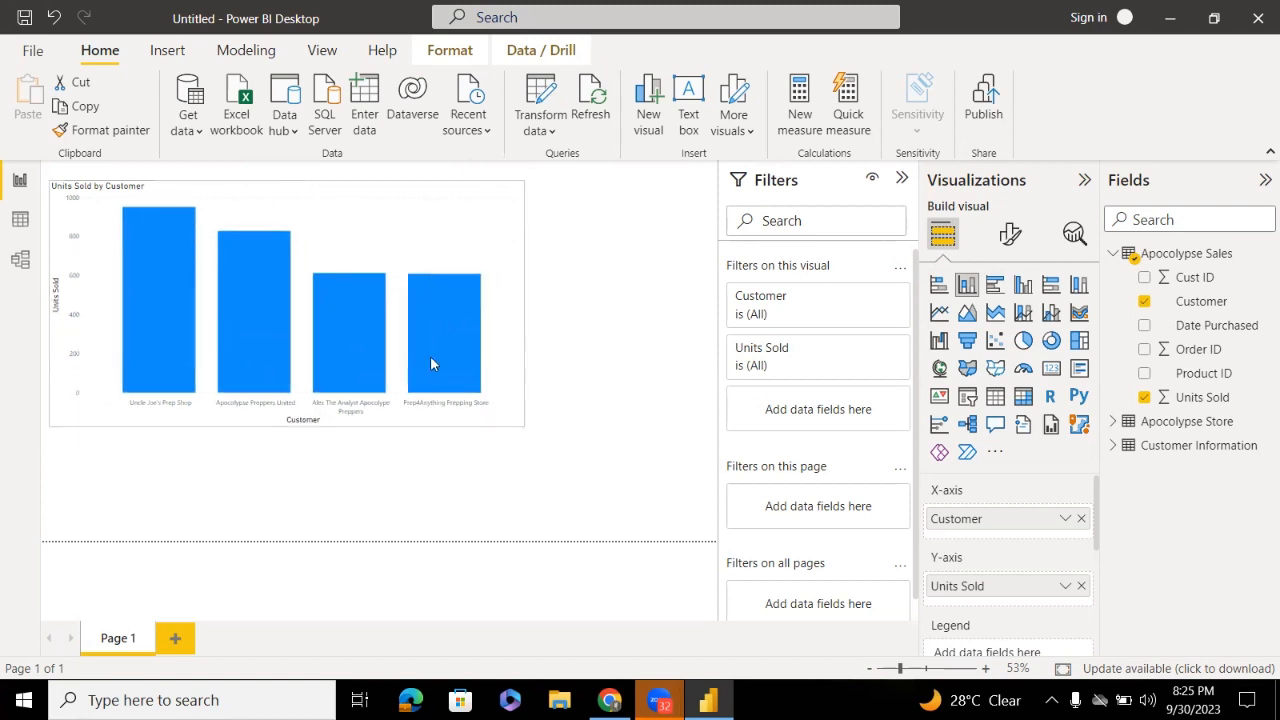
drag(430, 363, 321, 294)
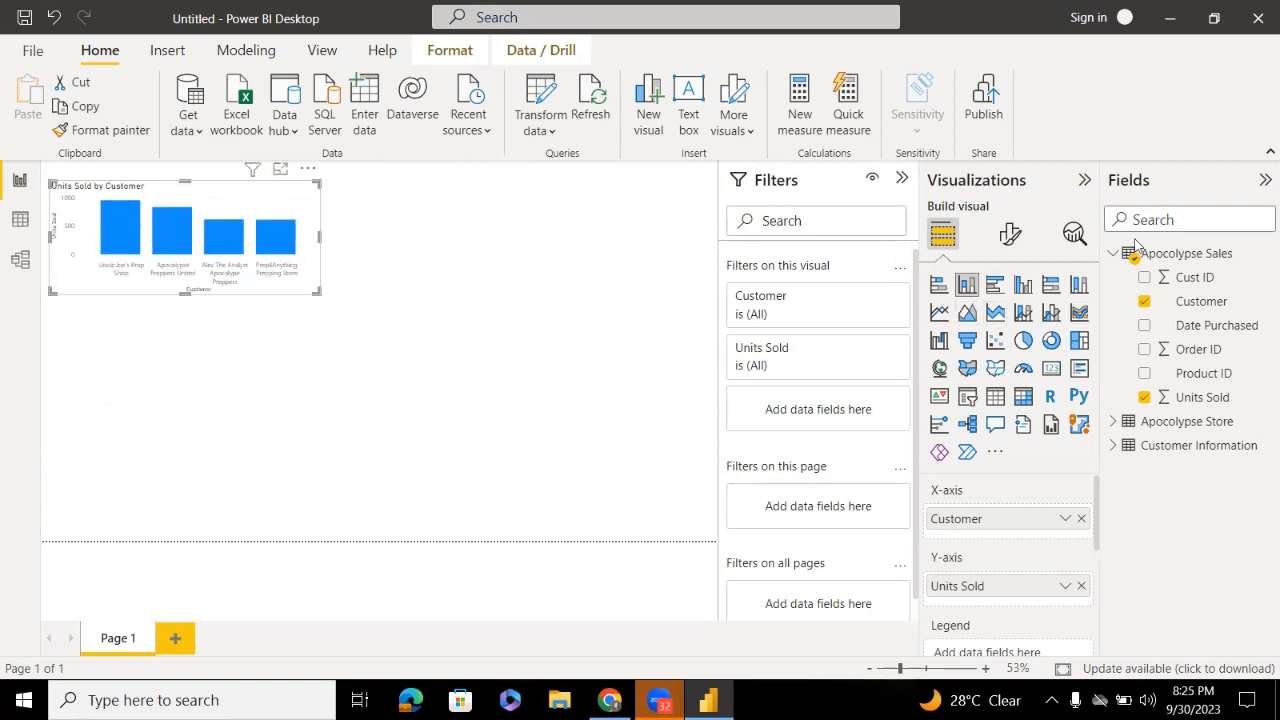
Try clustered bar and clustered column layouts, then return to stacked bars and enlarge slightly
click(993, 287)
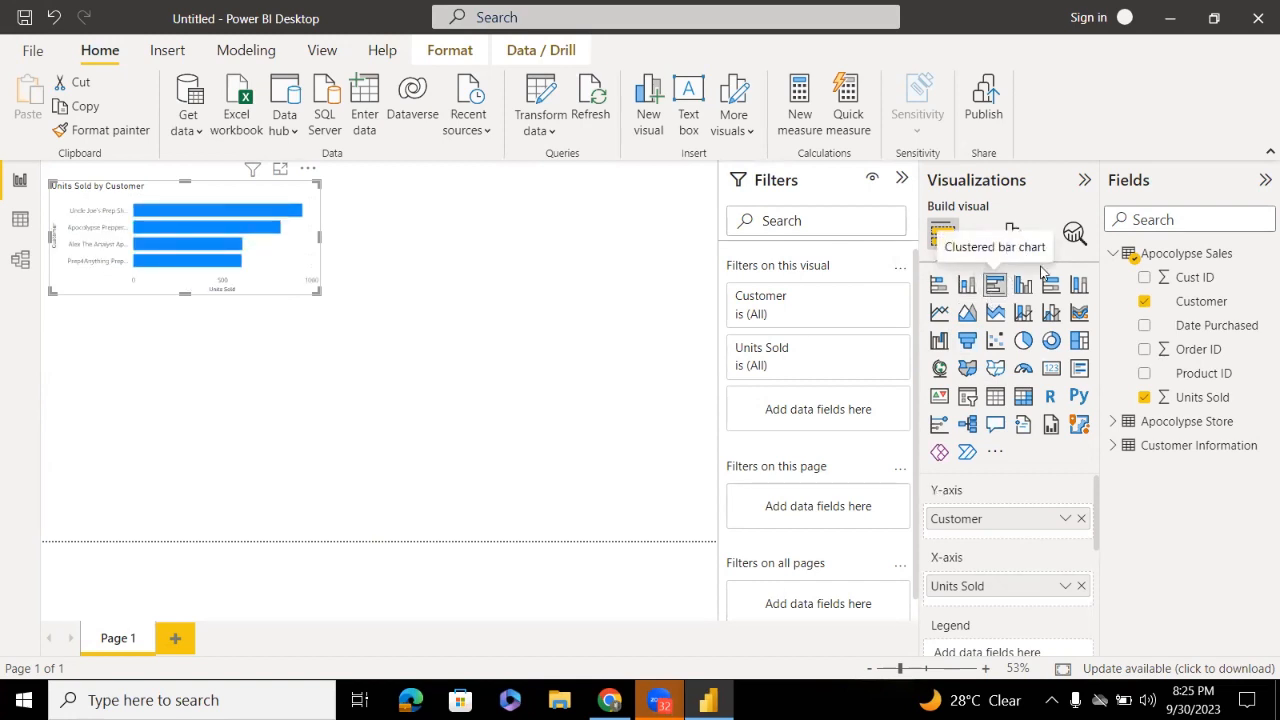
click(1024, 288)
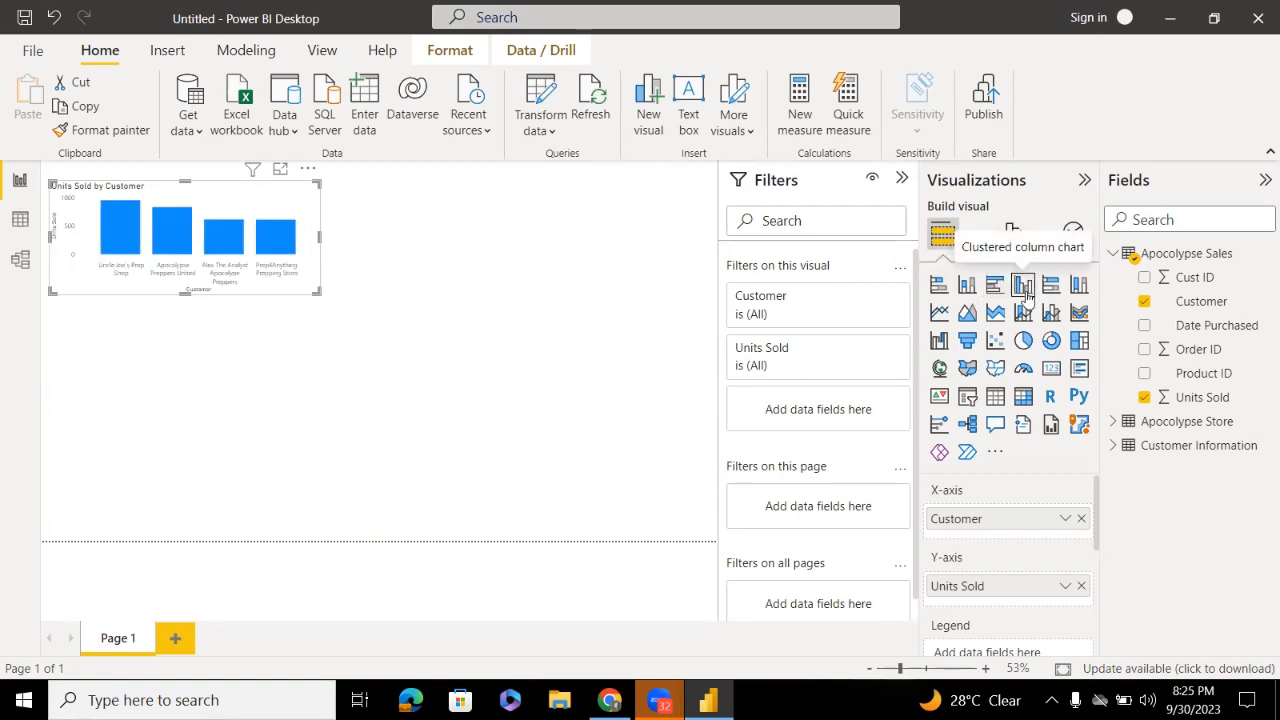
click(940, 288)
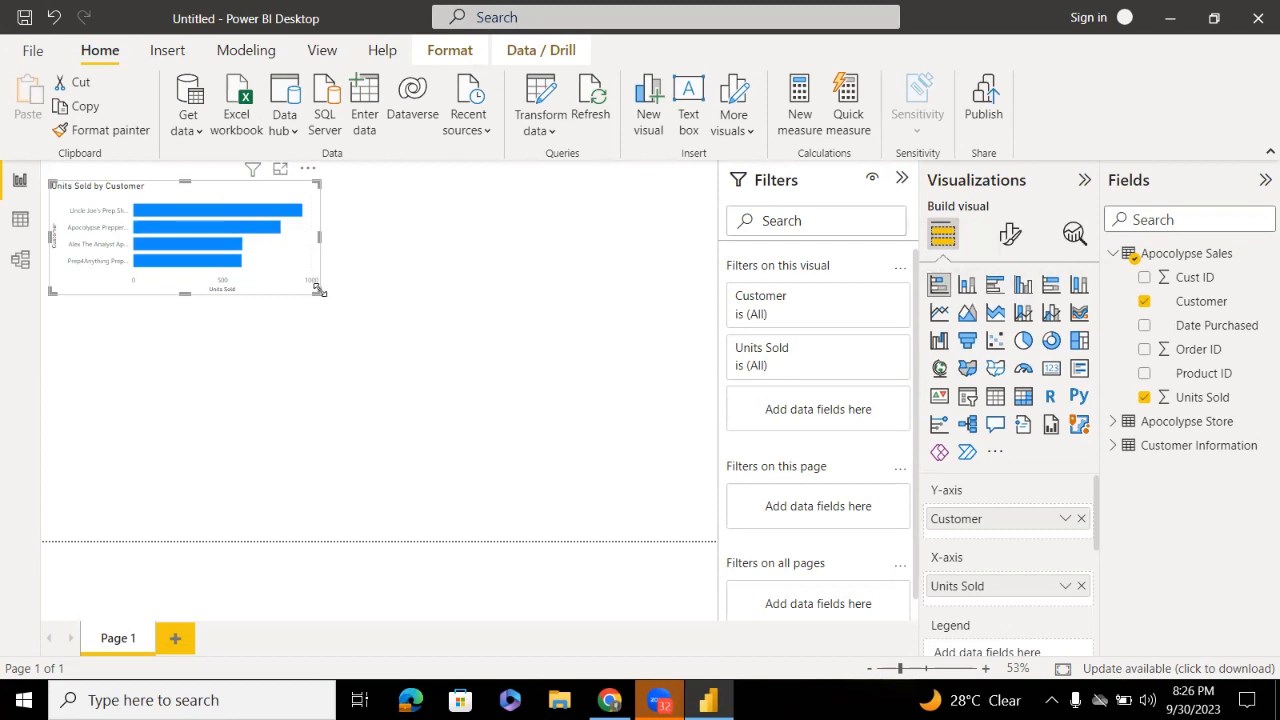
drag(318, 290, 343, 325)
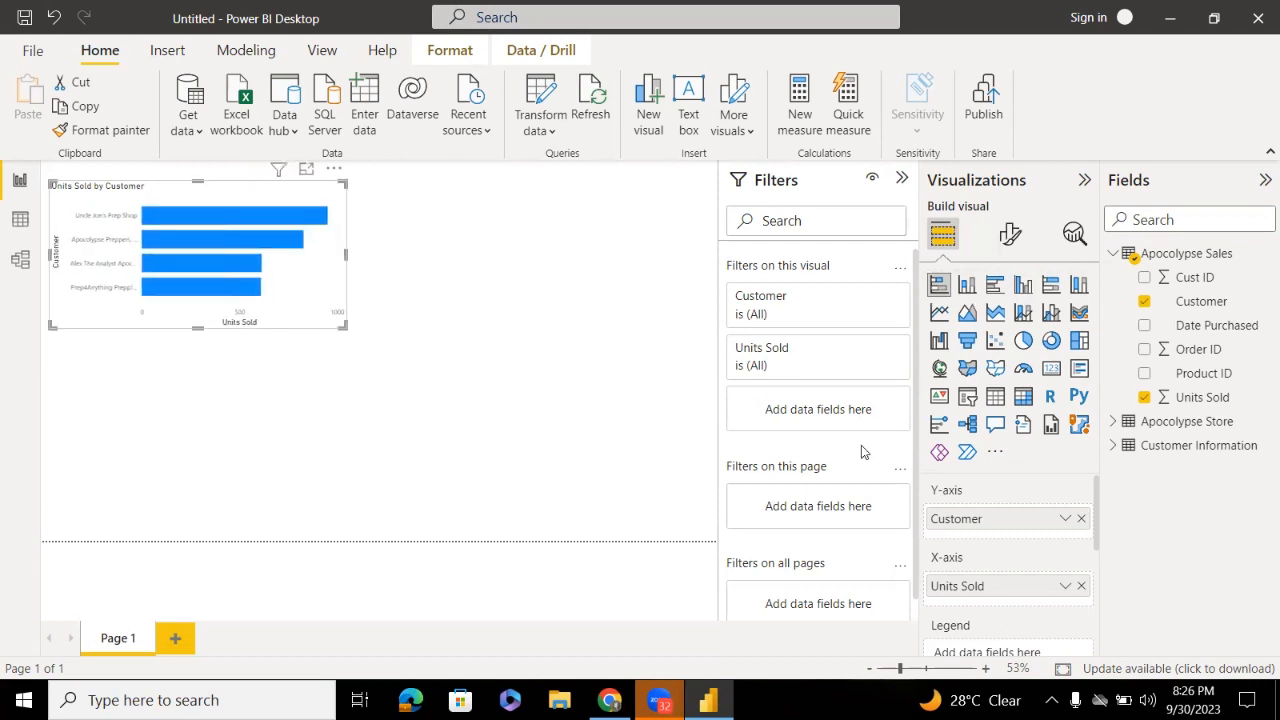
Add an empty clustered bar chart below the Units Sold by Customer chart, discarding a stray column chart
click(528, 345)
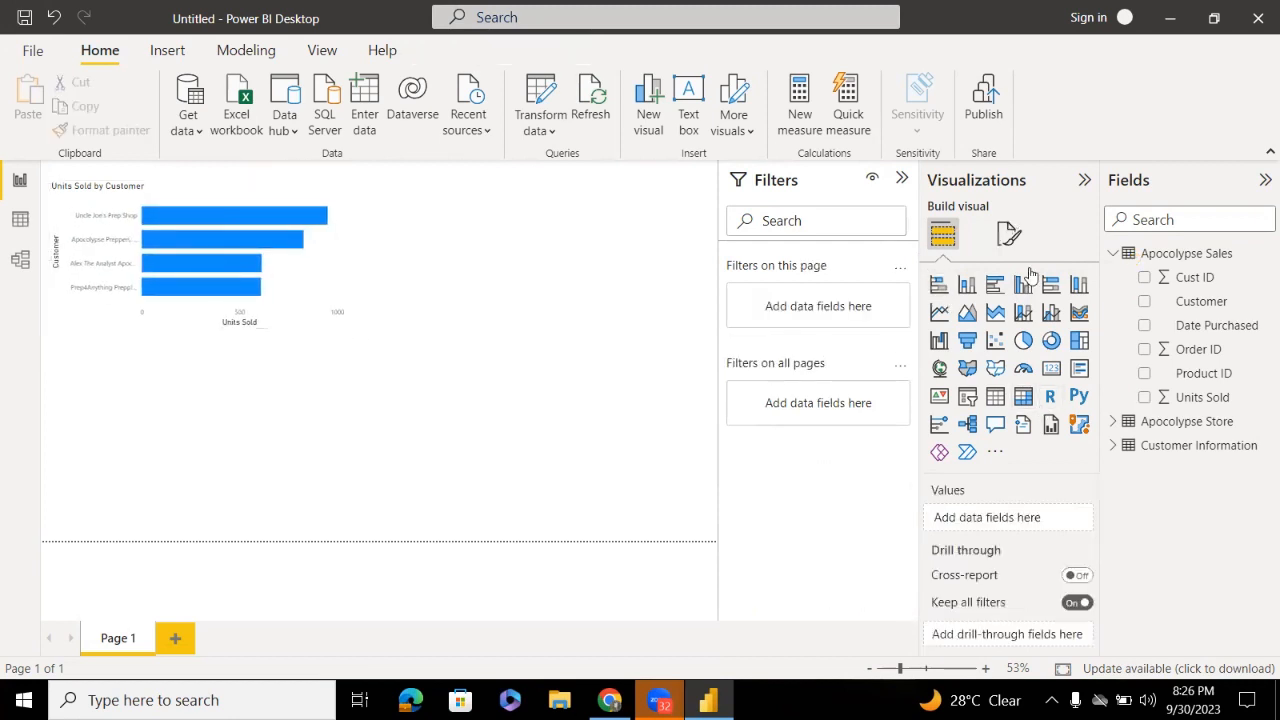
click(966, 284)
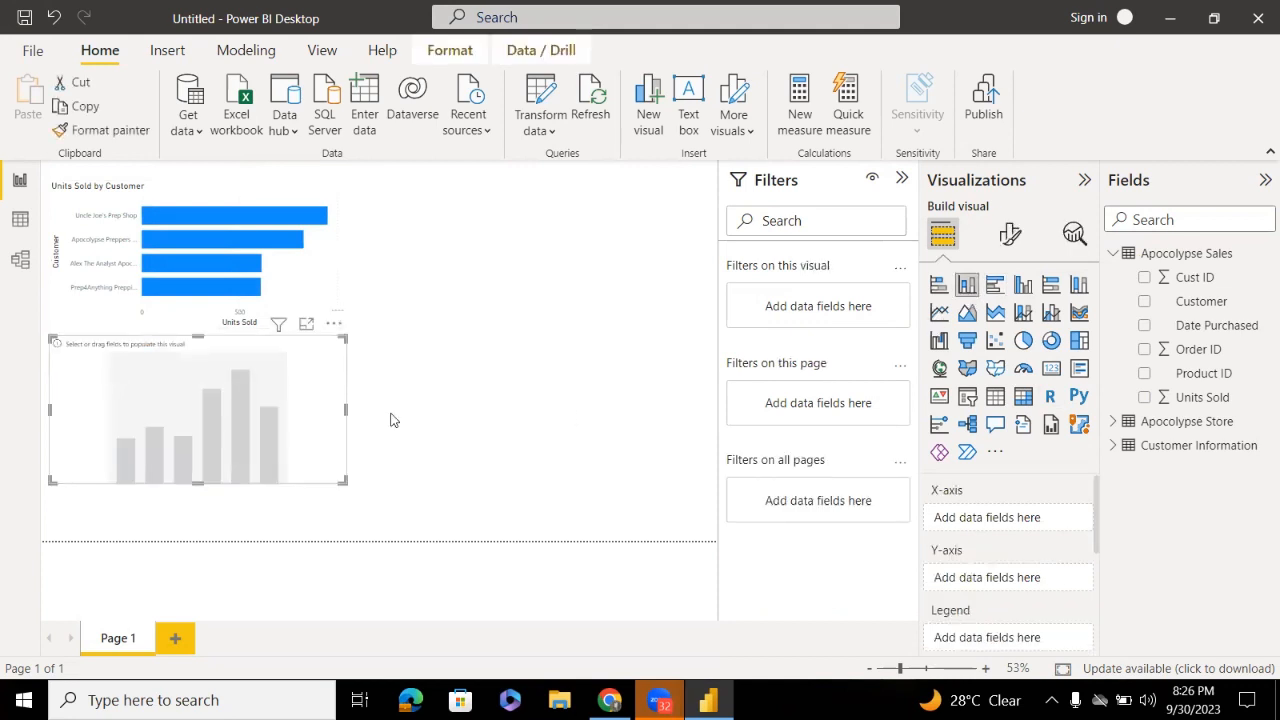
key(Delete)
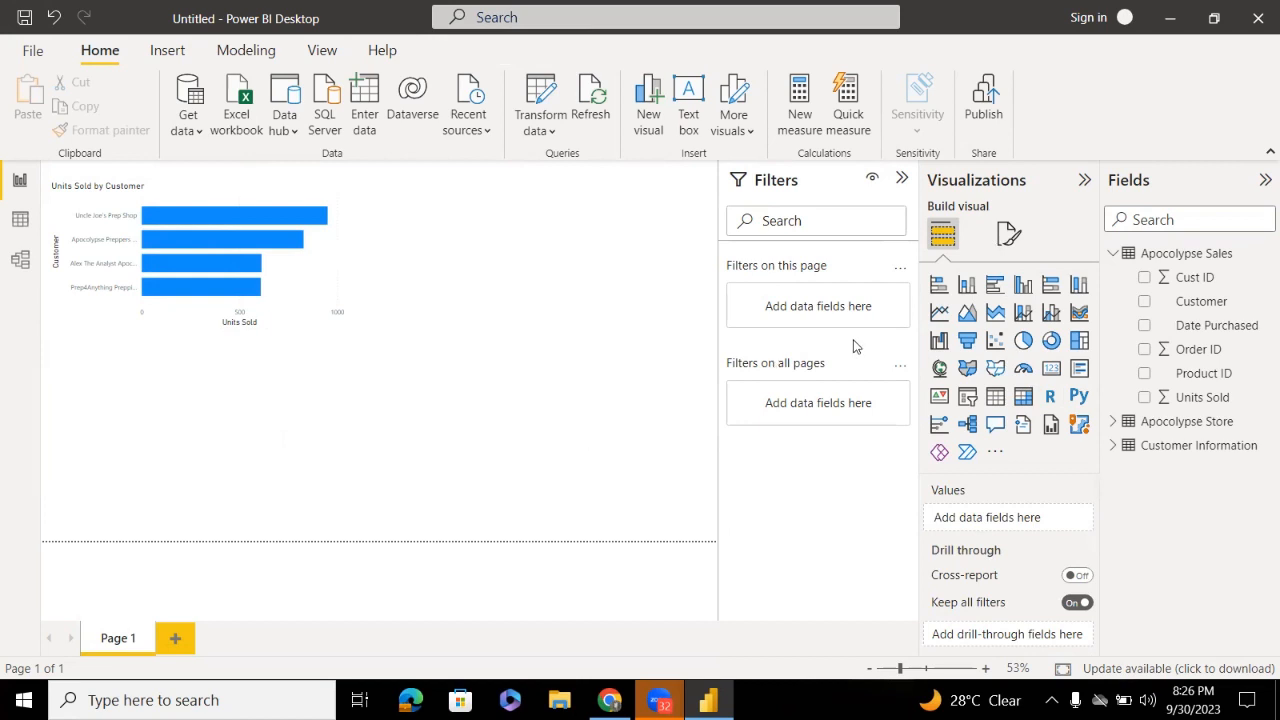
click(1000, 297)
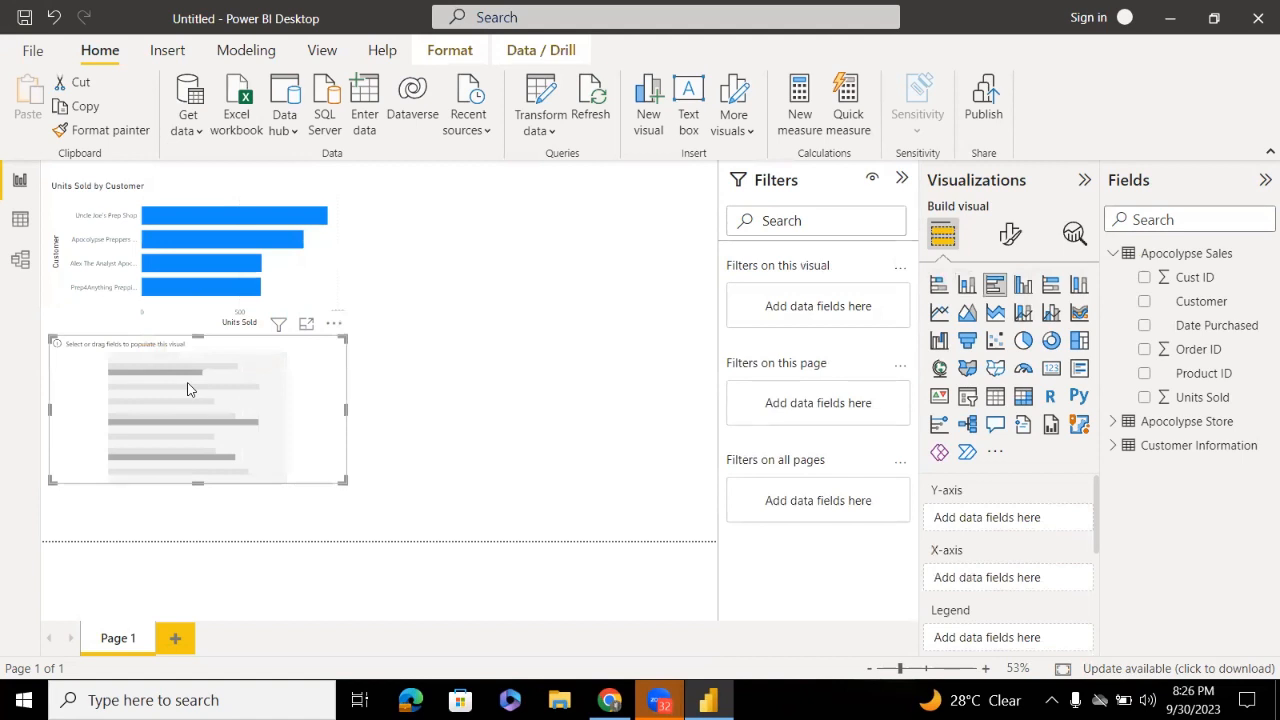
click(145, 205)
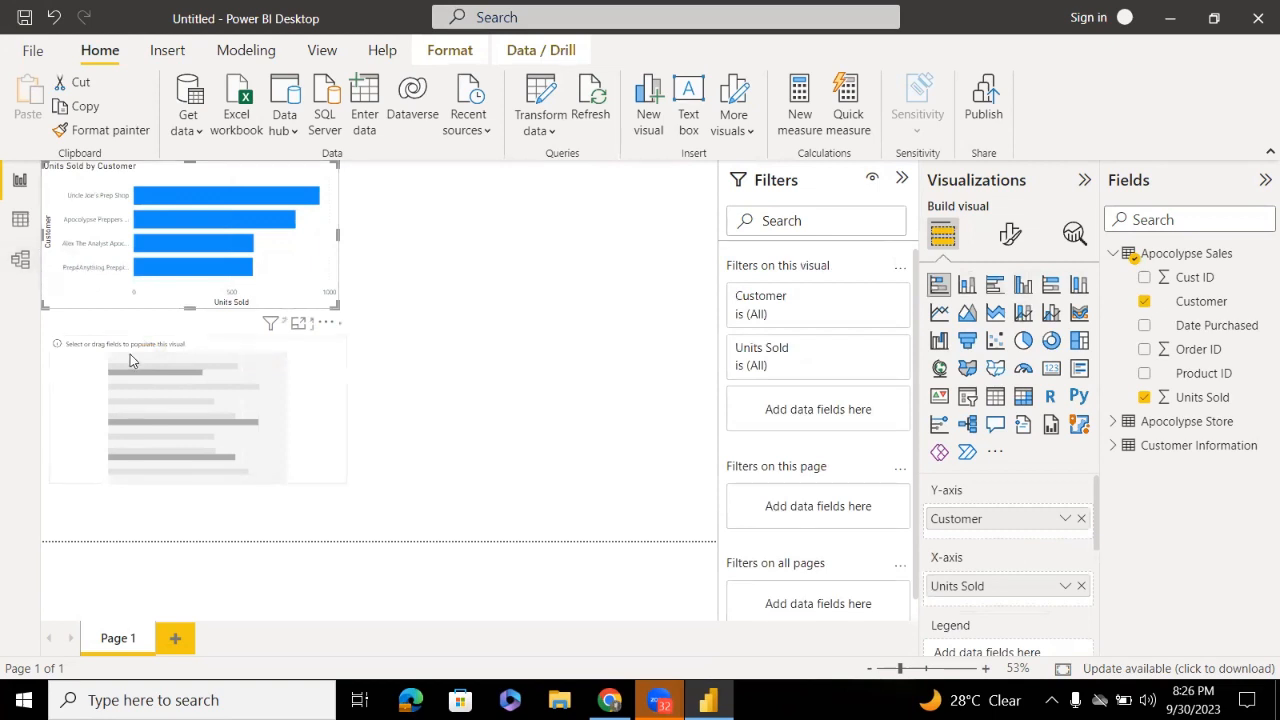
drag(1060, 519, 269, 448)
click(269, 448)
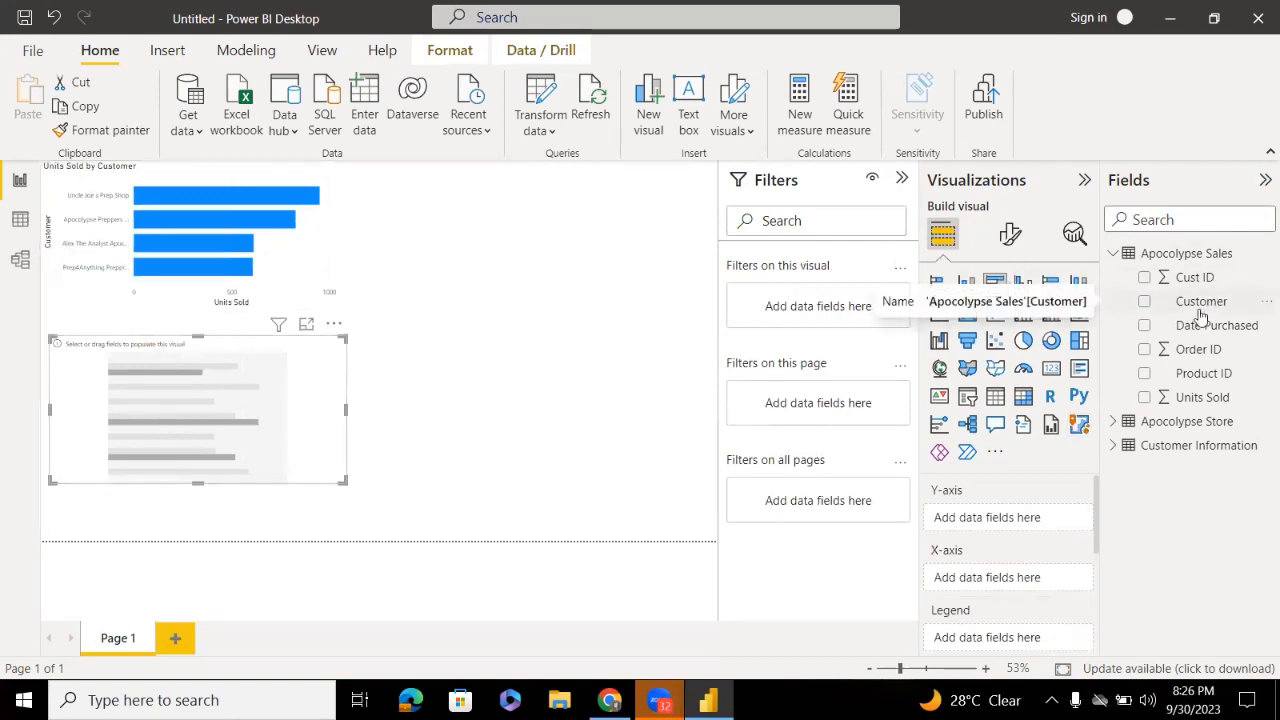
Expand the Apocolypse Store and Customer Information tables in the Fields pane
click(1116, 424)
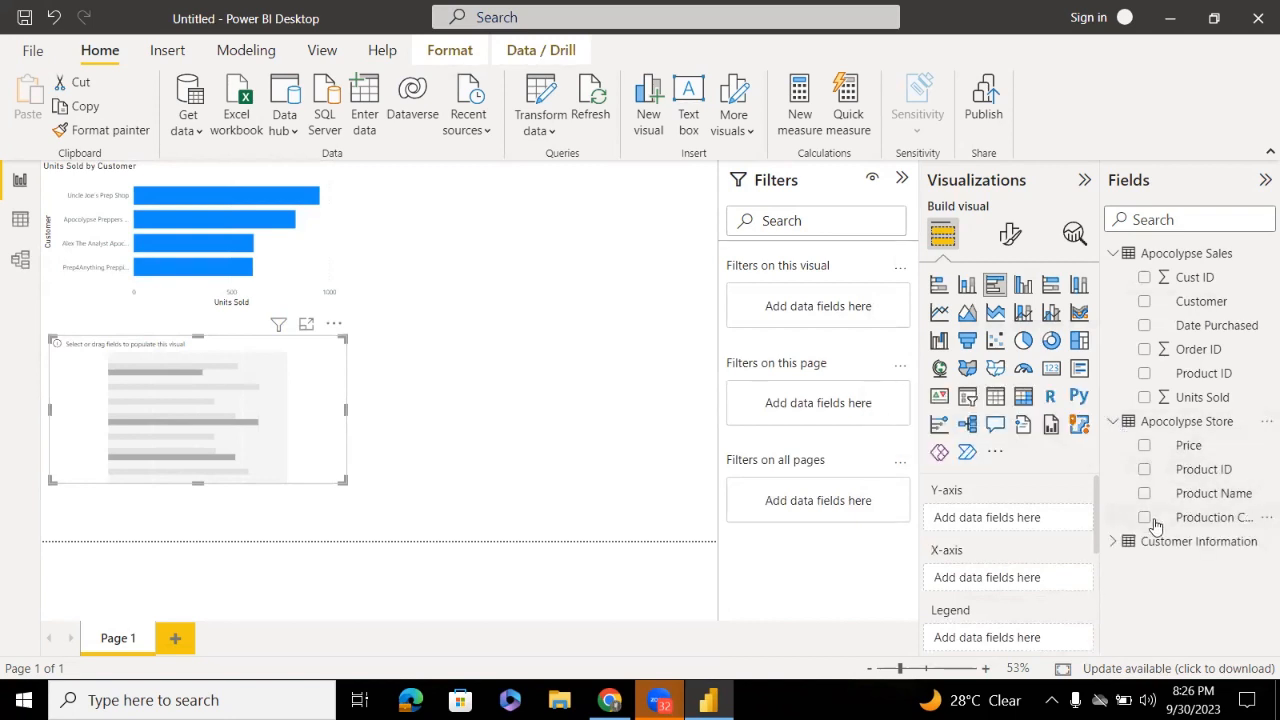
click(1113, 543)
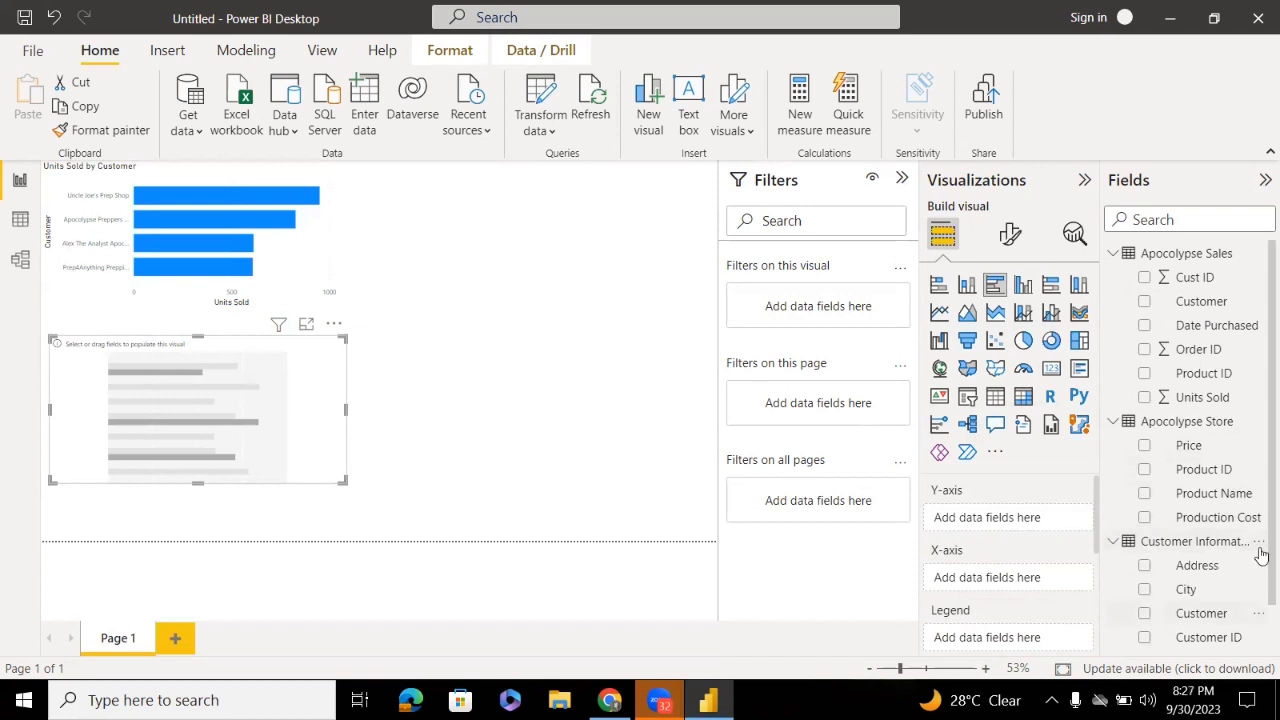
scroll(1258, 600, down, 1)
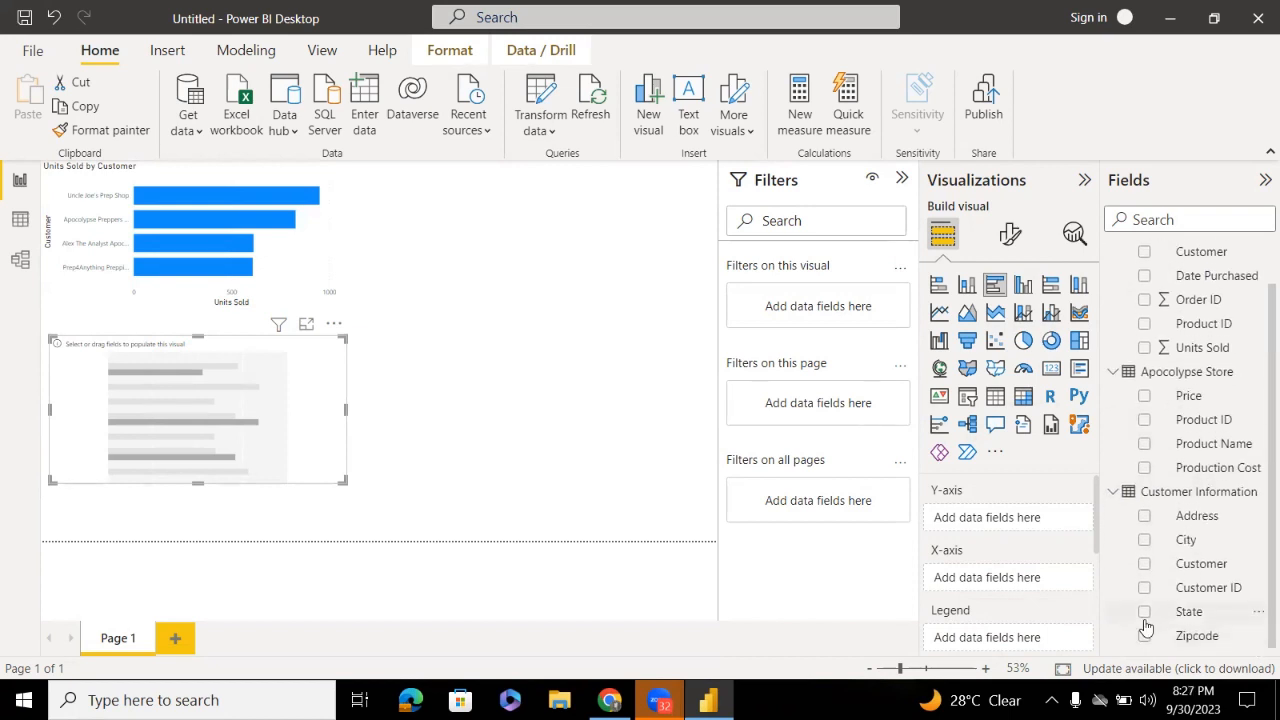
Plot Units Sold by Customer Information's State on the new bar chart and enlarge it
drag(1146, 627, 965, 536)
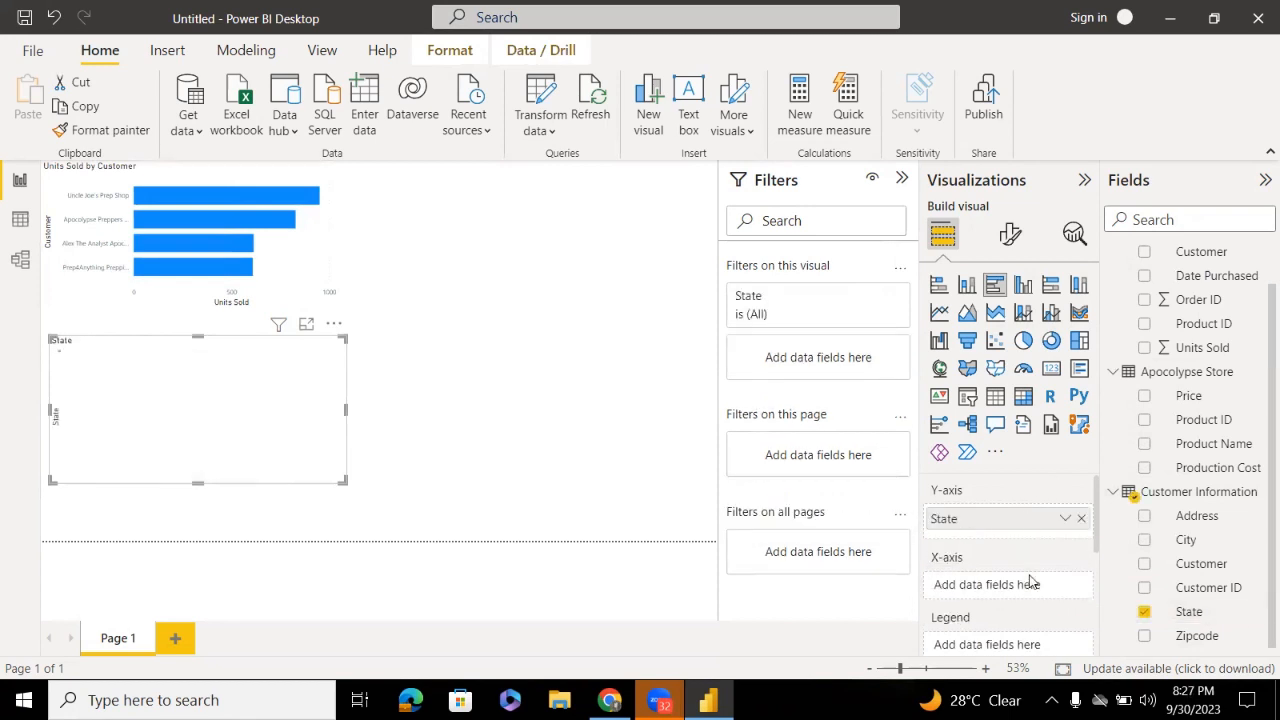
drag(1031, 582, 1034, 582)
click(1081, 580)
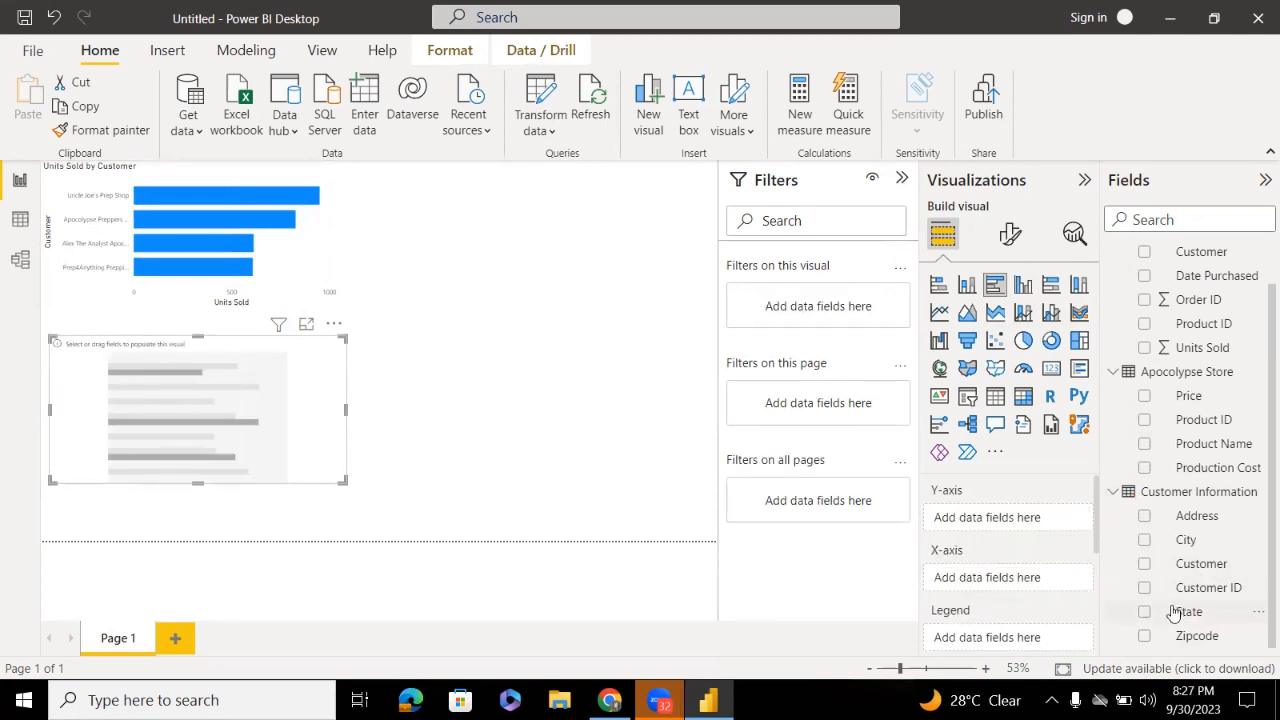
click(1178, 612)
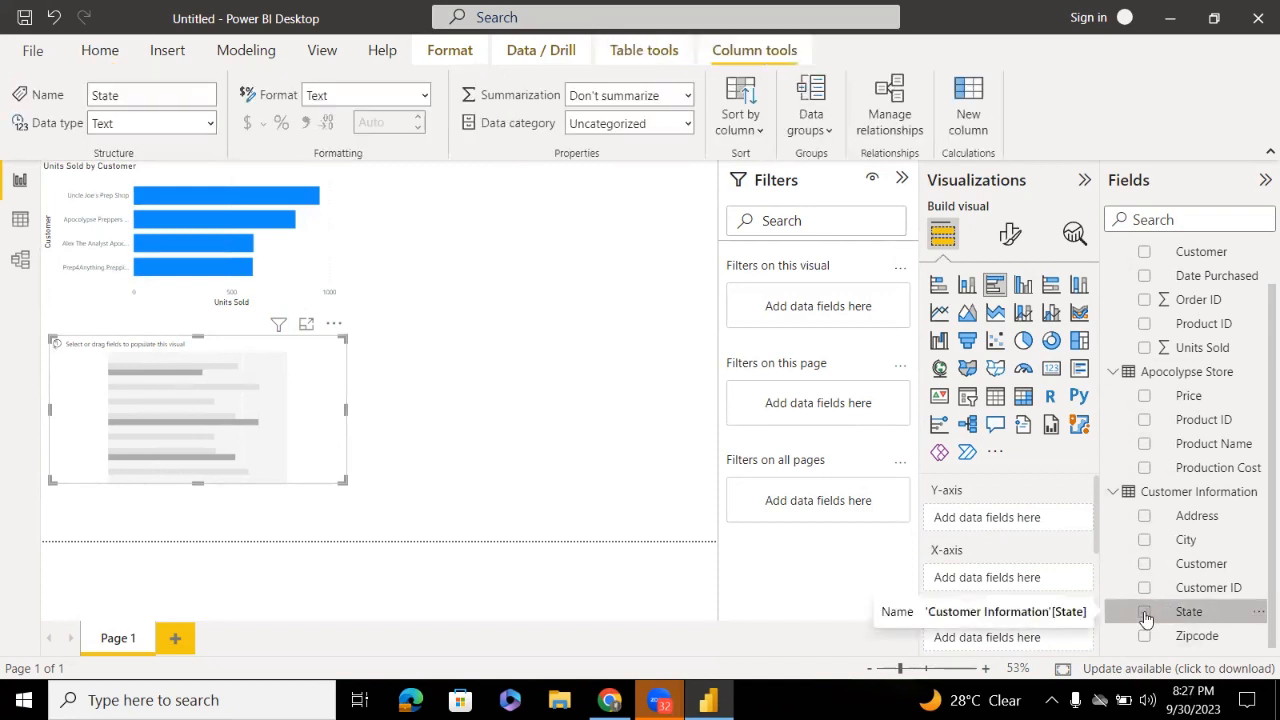
click(1145, 613)
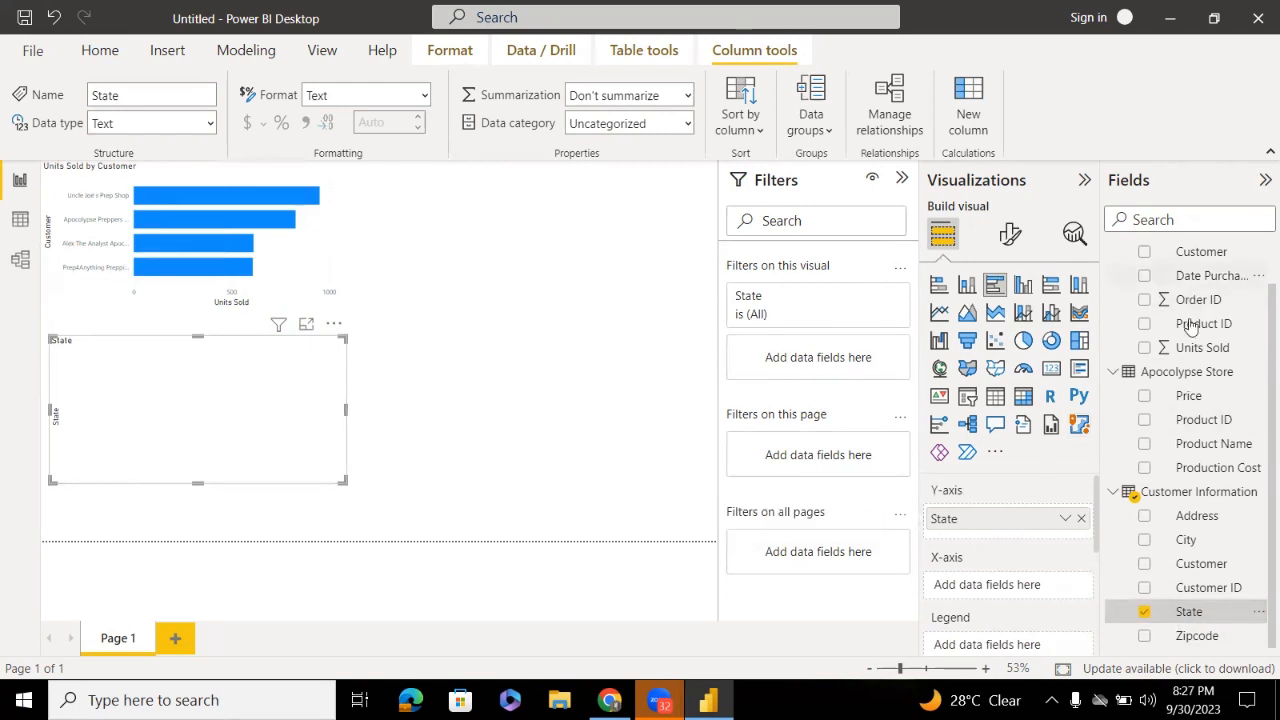
click(1157, 349)
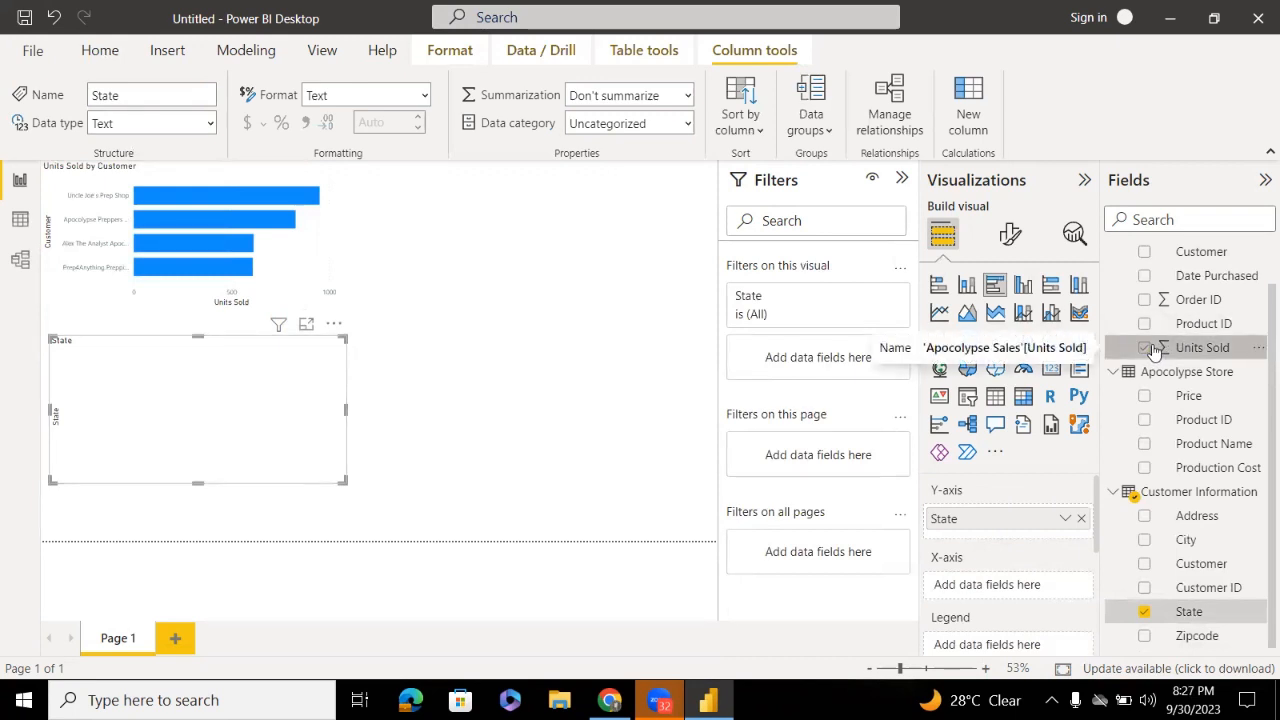
drag(1158, 349, 979, 590)
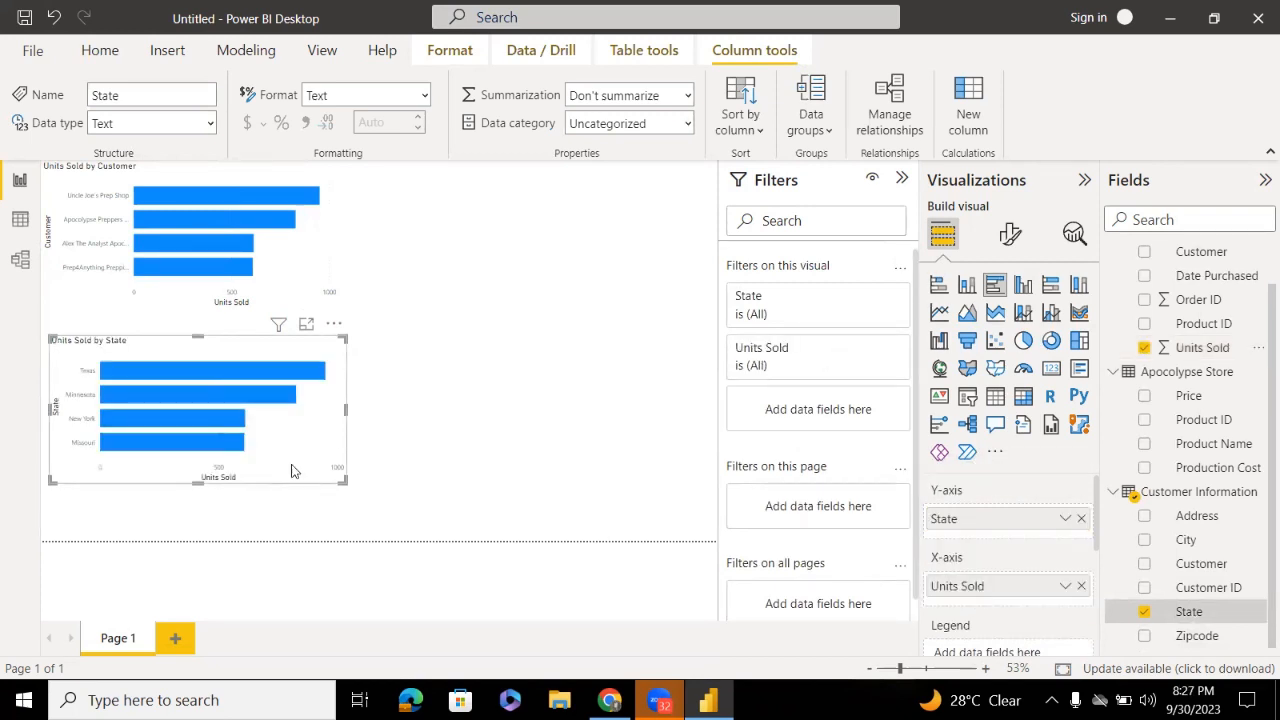
drag(343, 481, 556, 528)
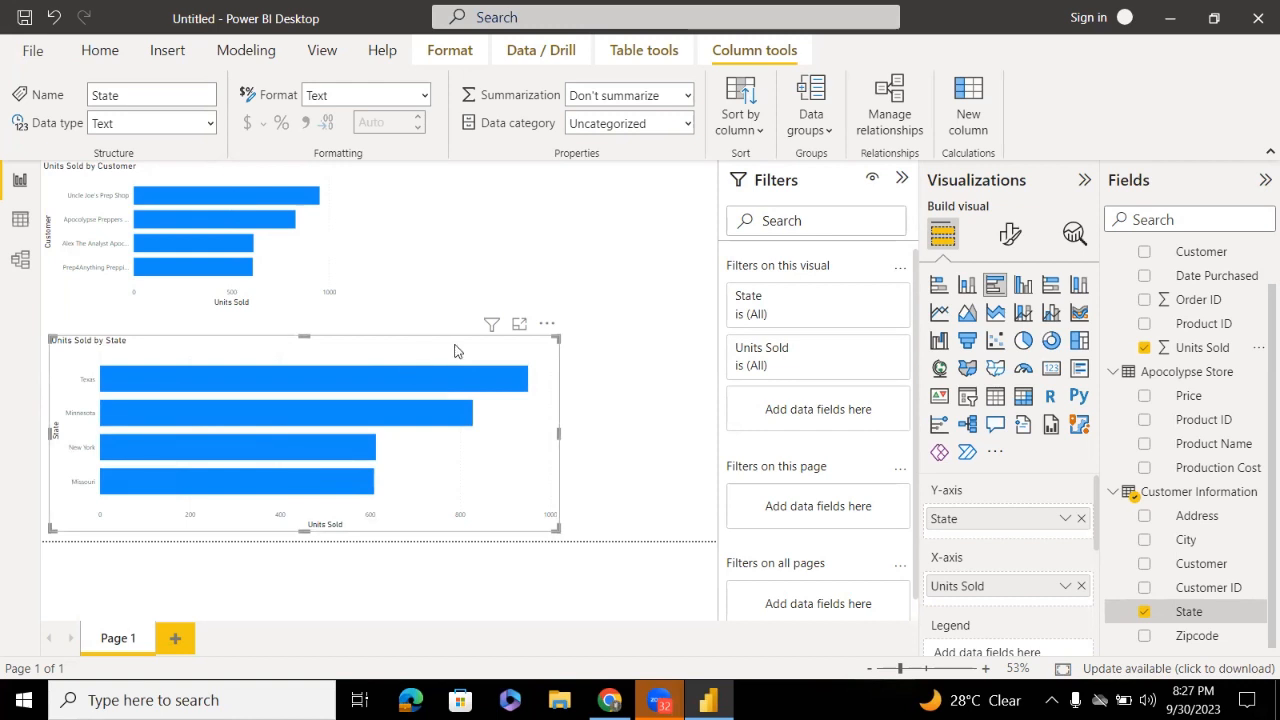
click(566, 365)
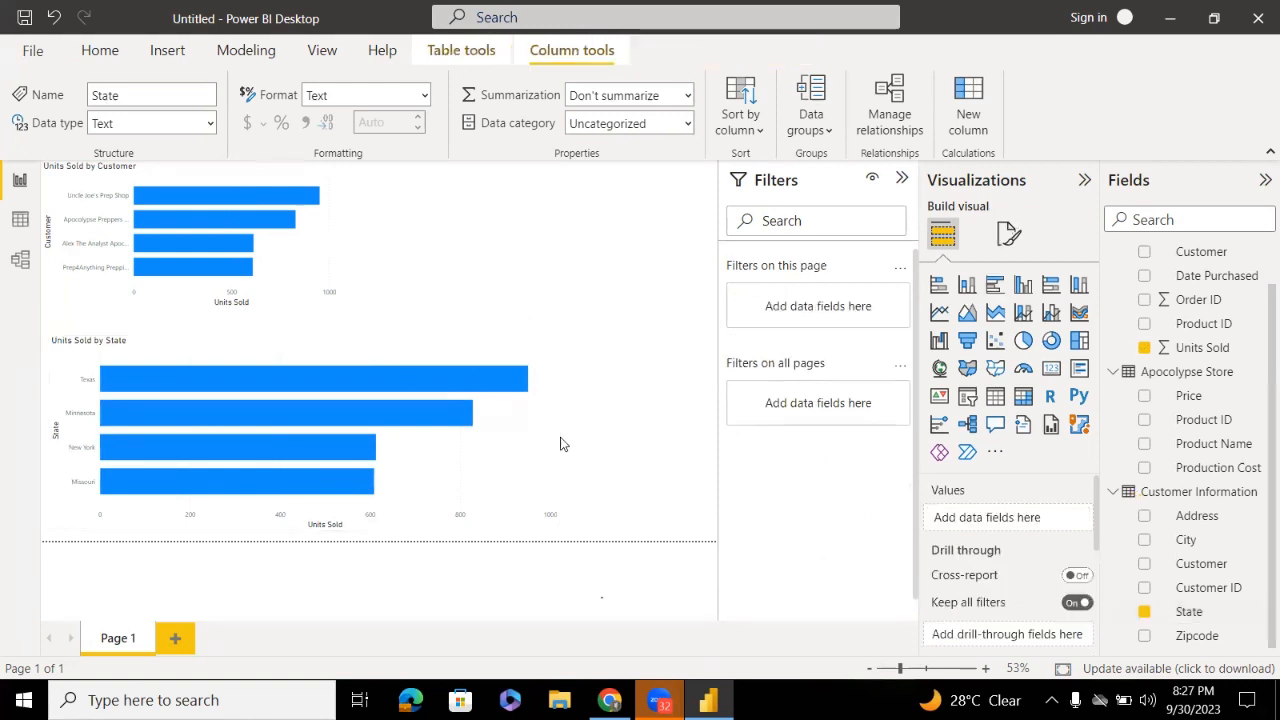
click(465, 416)
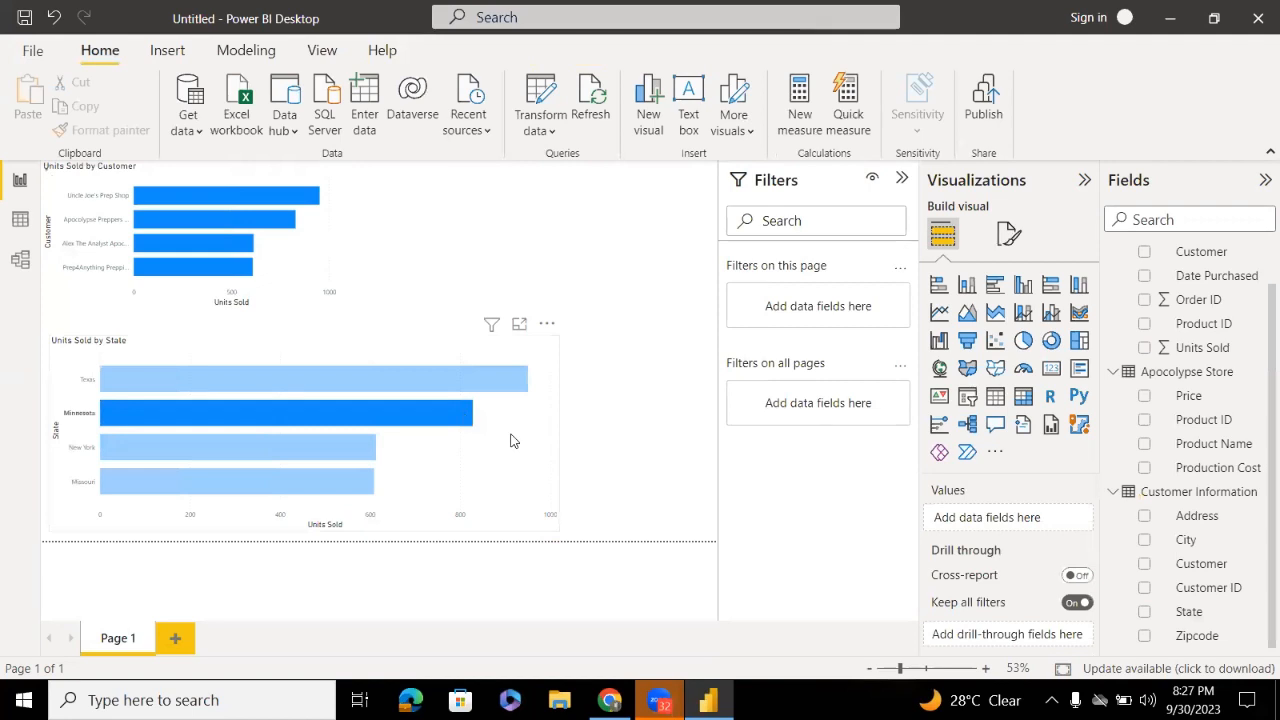
click(452, 408)
click(452, 408)
click(453, 406)
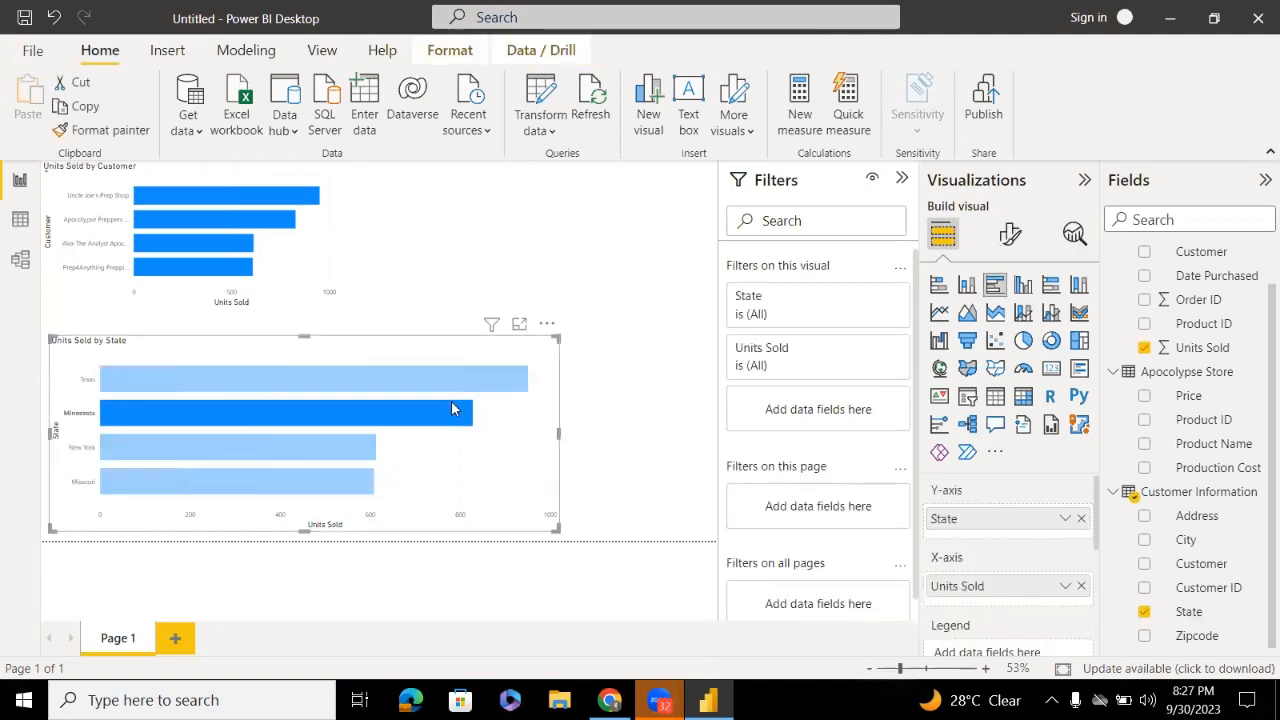
click(454, 406)
click(455, 406)
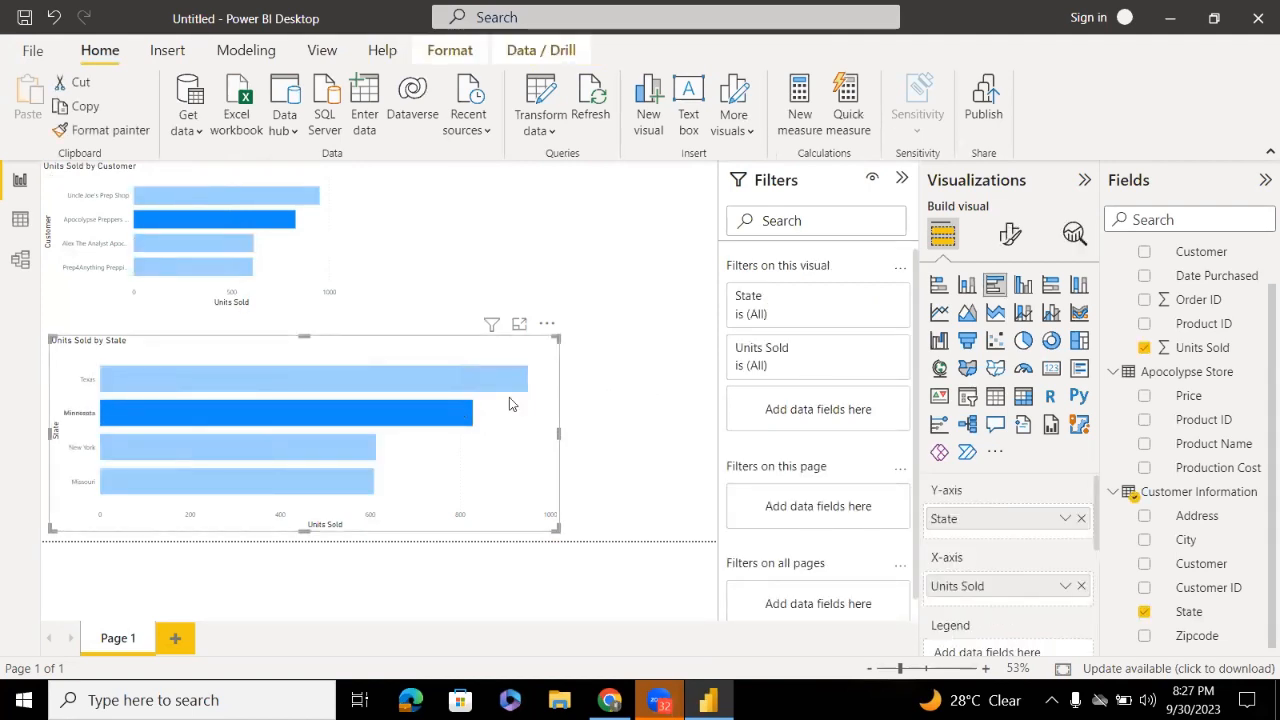
click(465, 416)
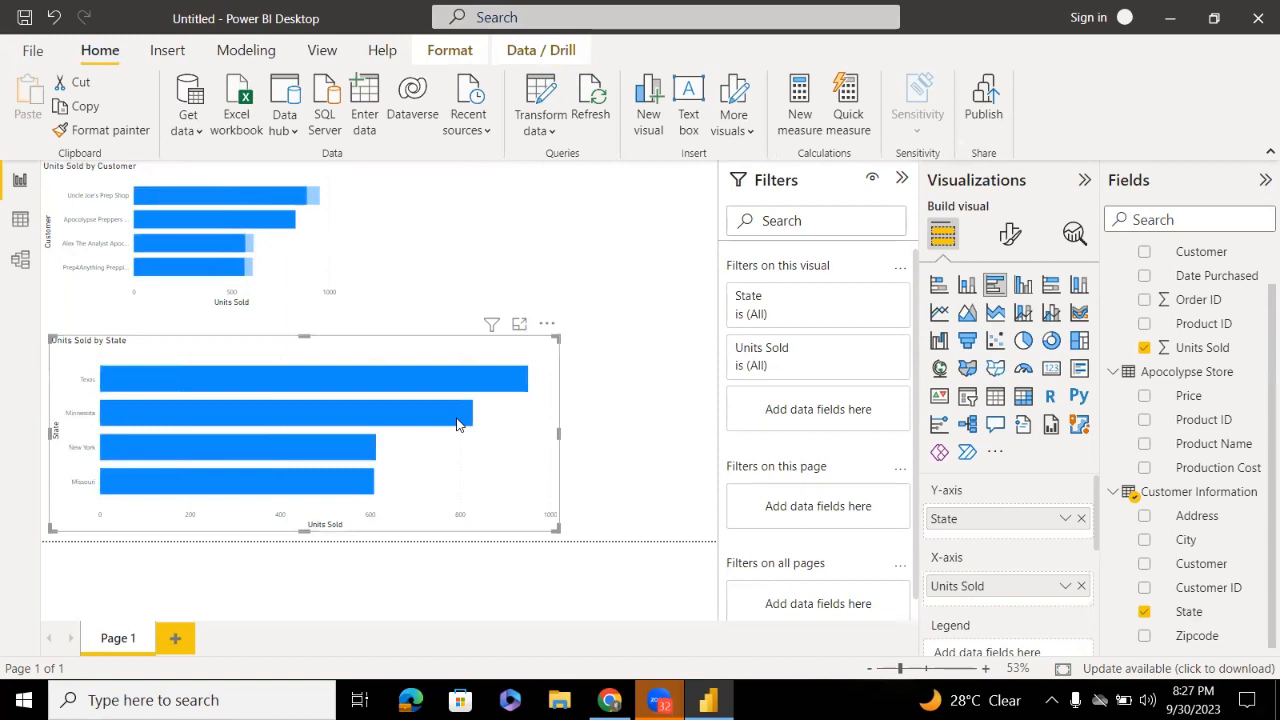
click(603, 446)
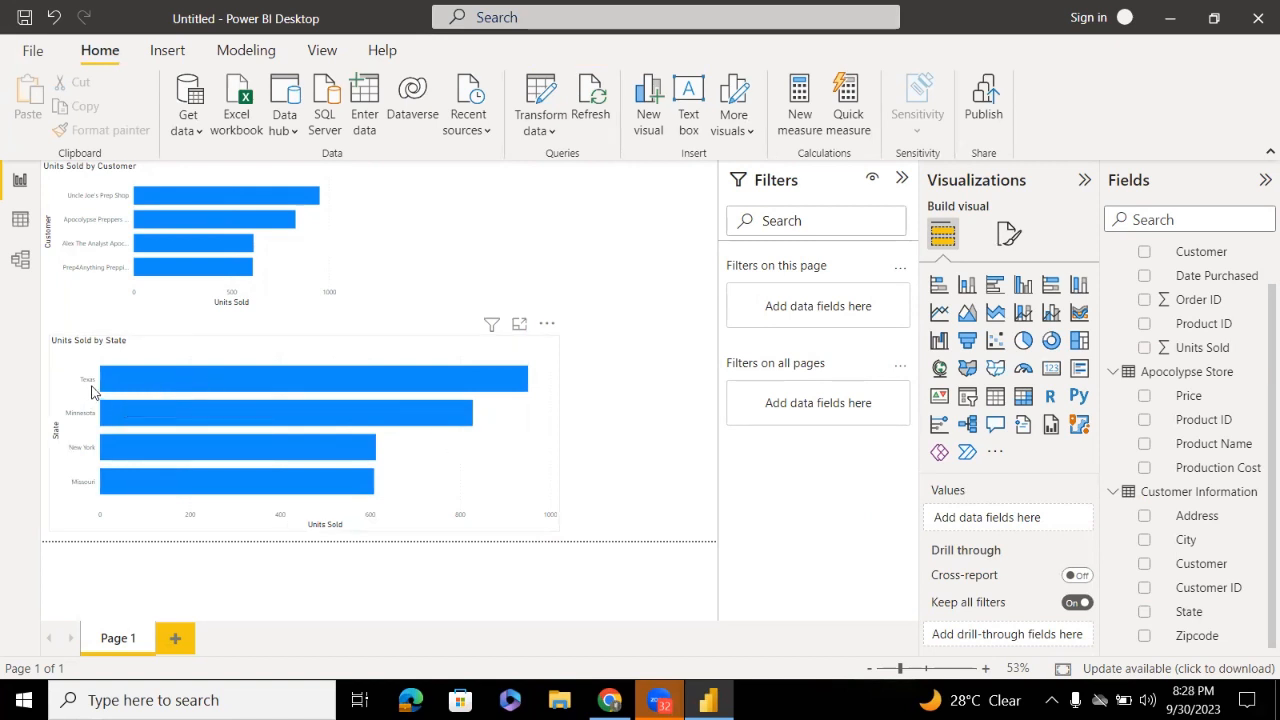
mouse_move(527, 380)
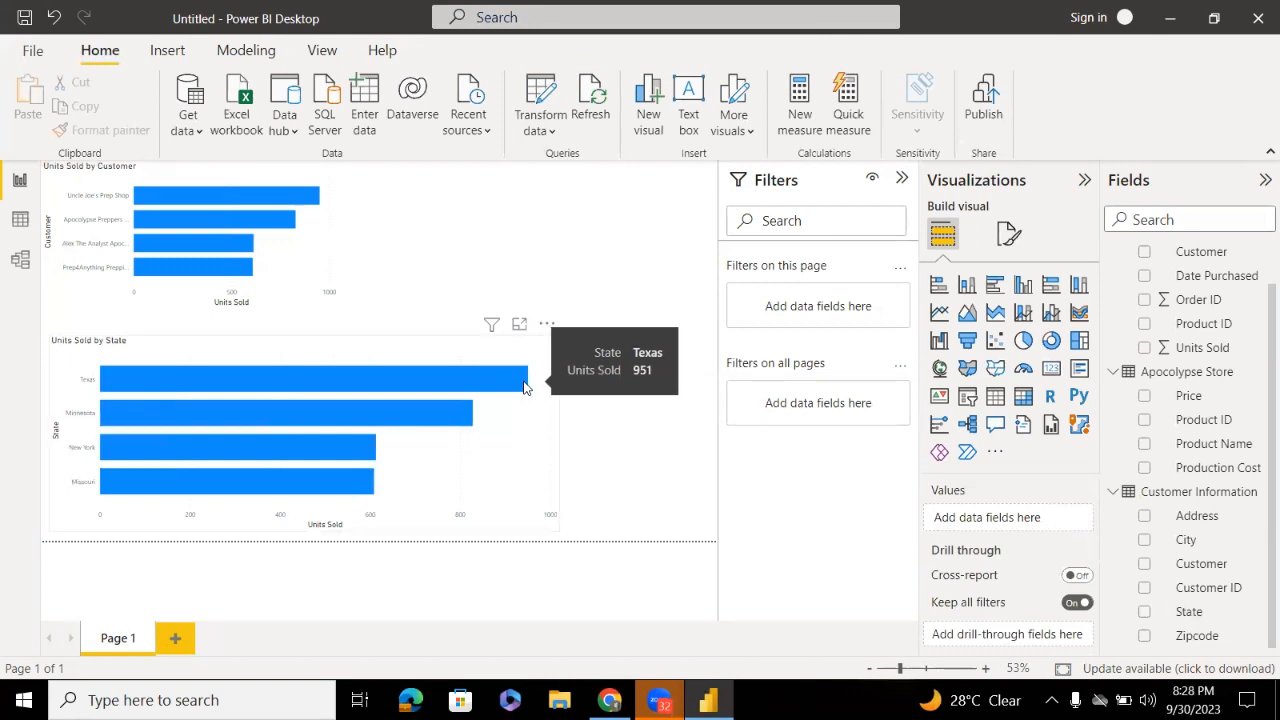
mouse_move(448, 415)
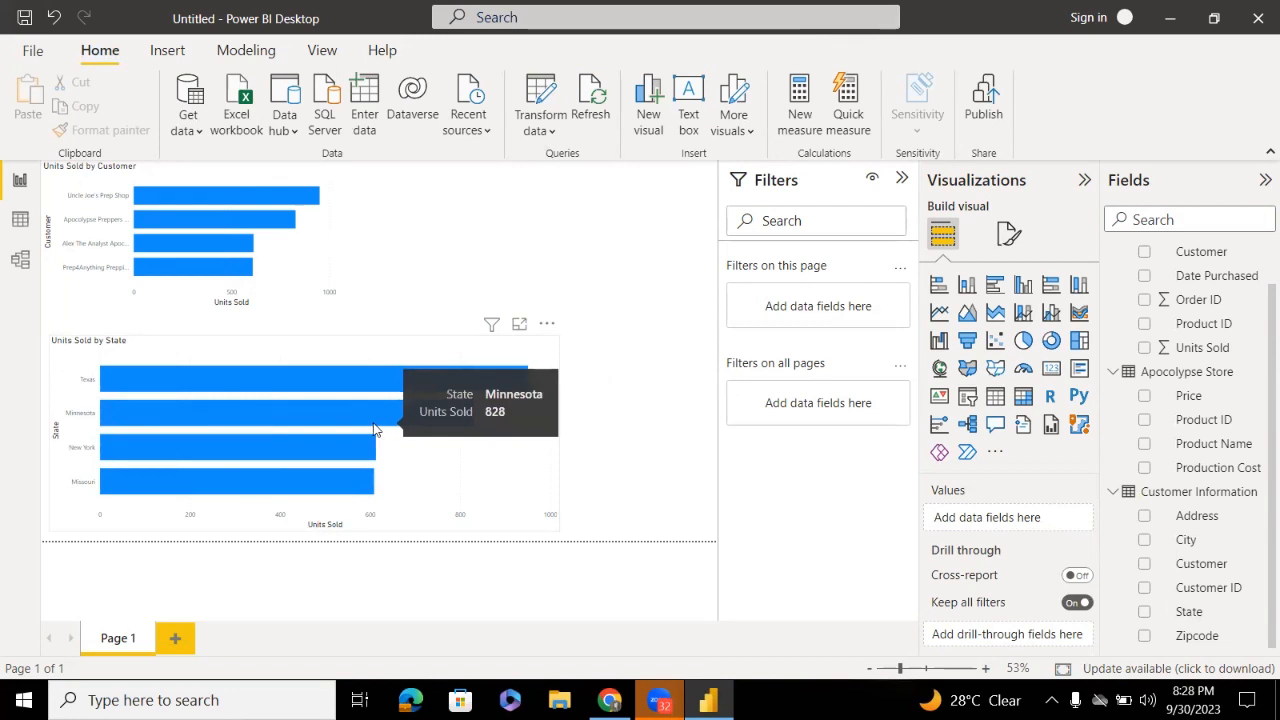
mouse_move(310, 479)
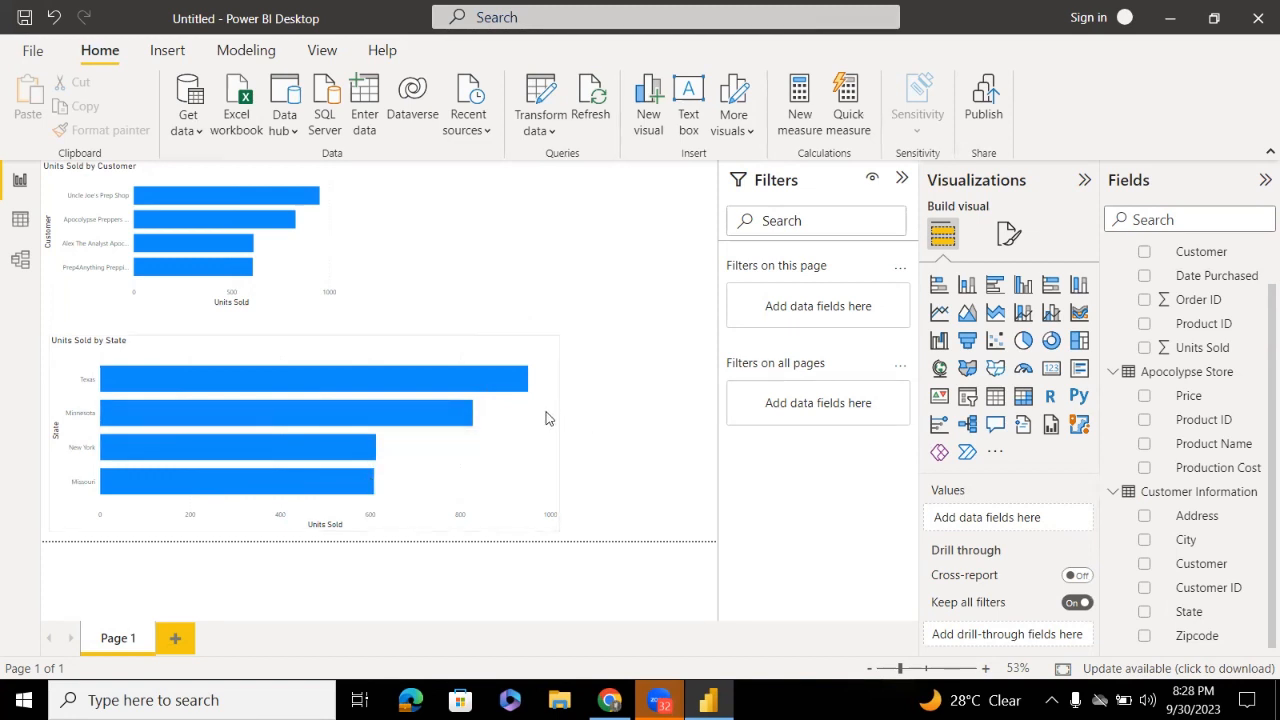
mouse_move(528, 444)
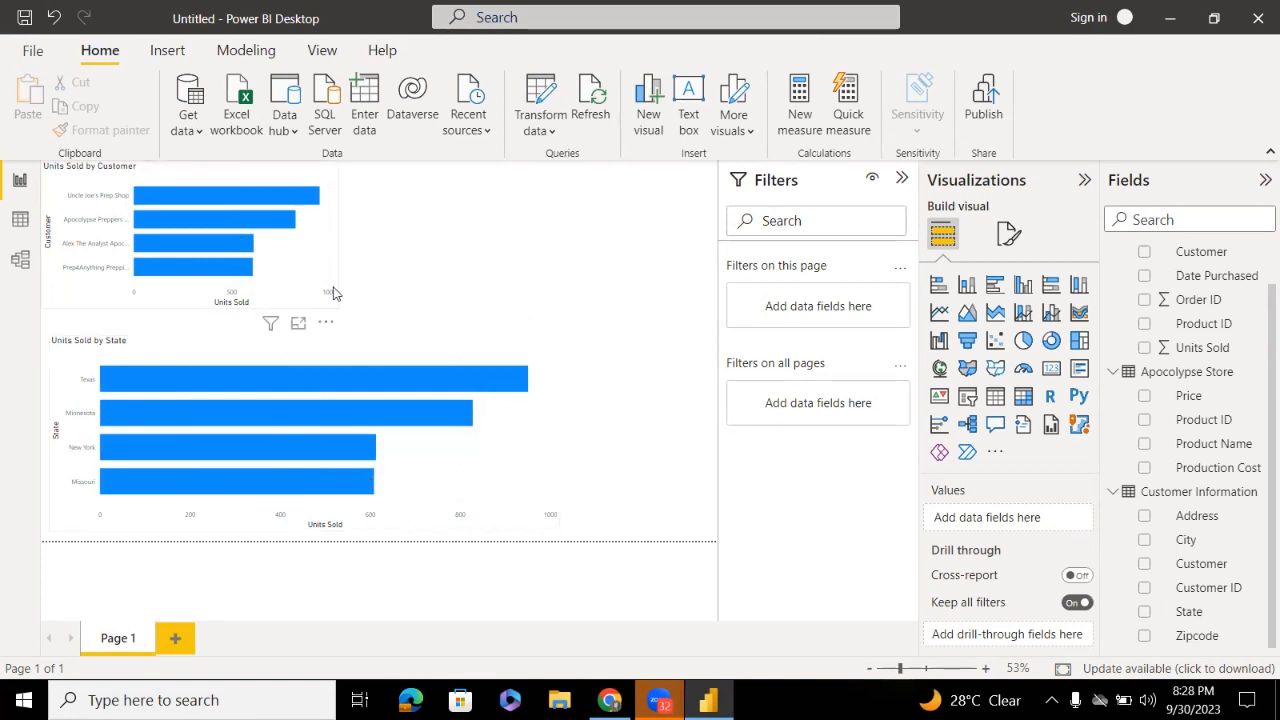
Widen the Customer chart, narrow the State chart to match, then trim the Customer chart slightly
click(340, 238)
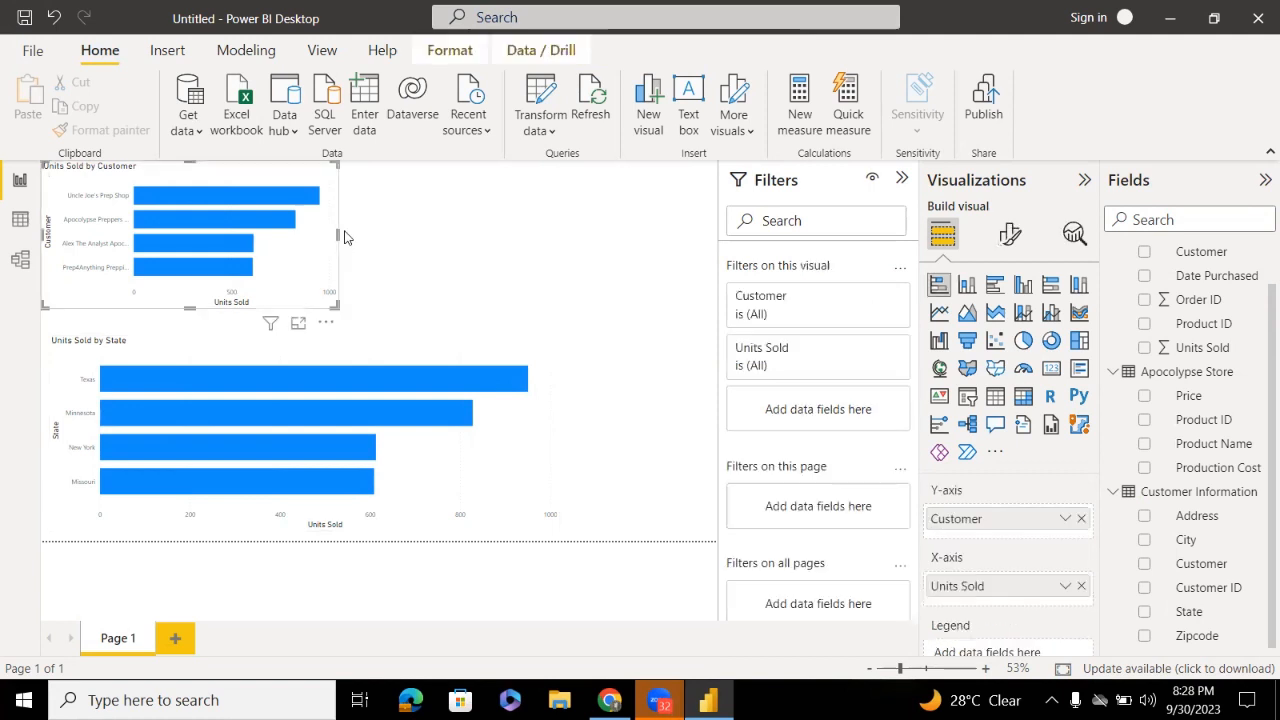
drag(344, 237, 464, 252)
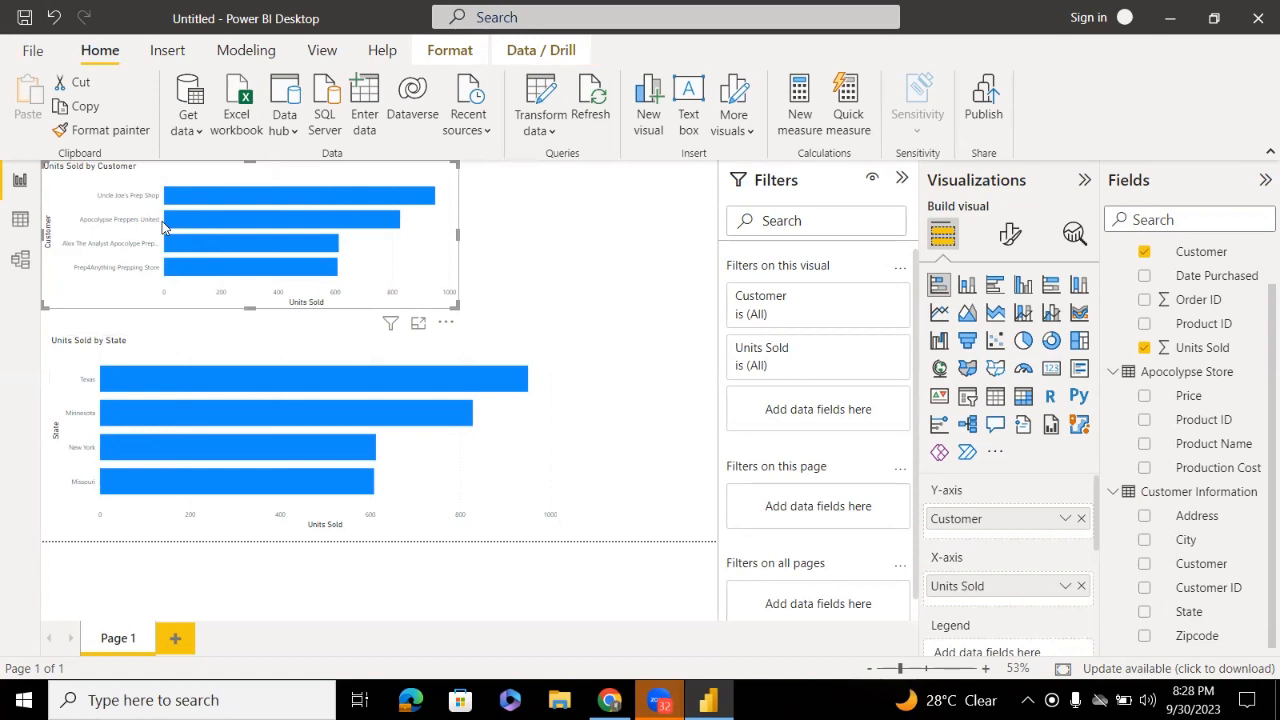
click(465, 313)
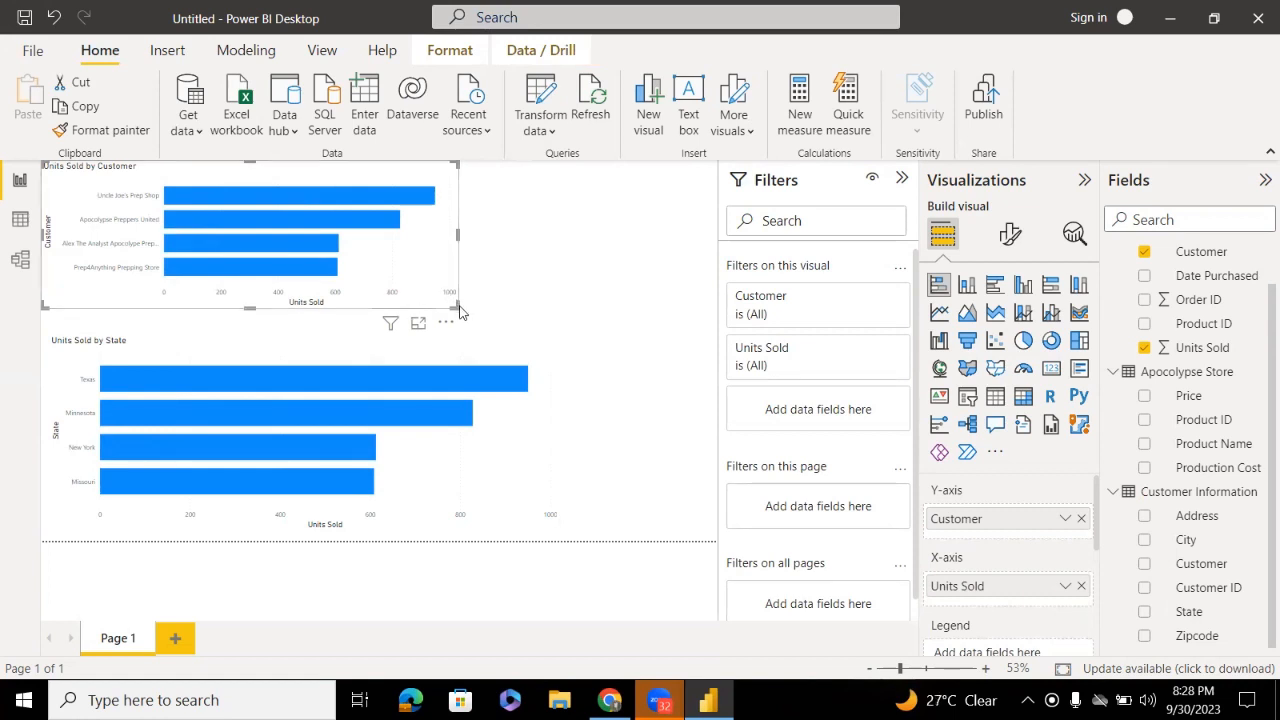
click(458, 256)
click(548, 430)
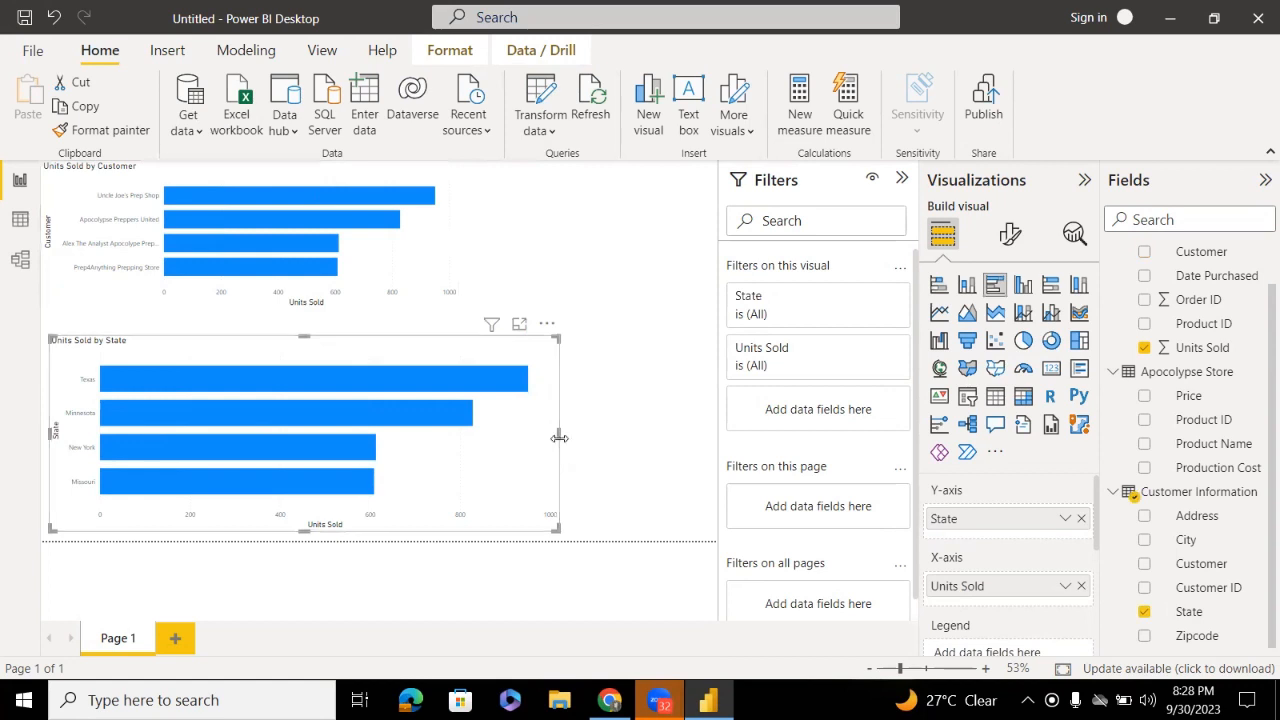
drag(559, 438, 437, 437)
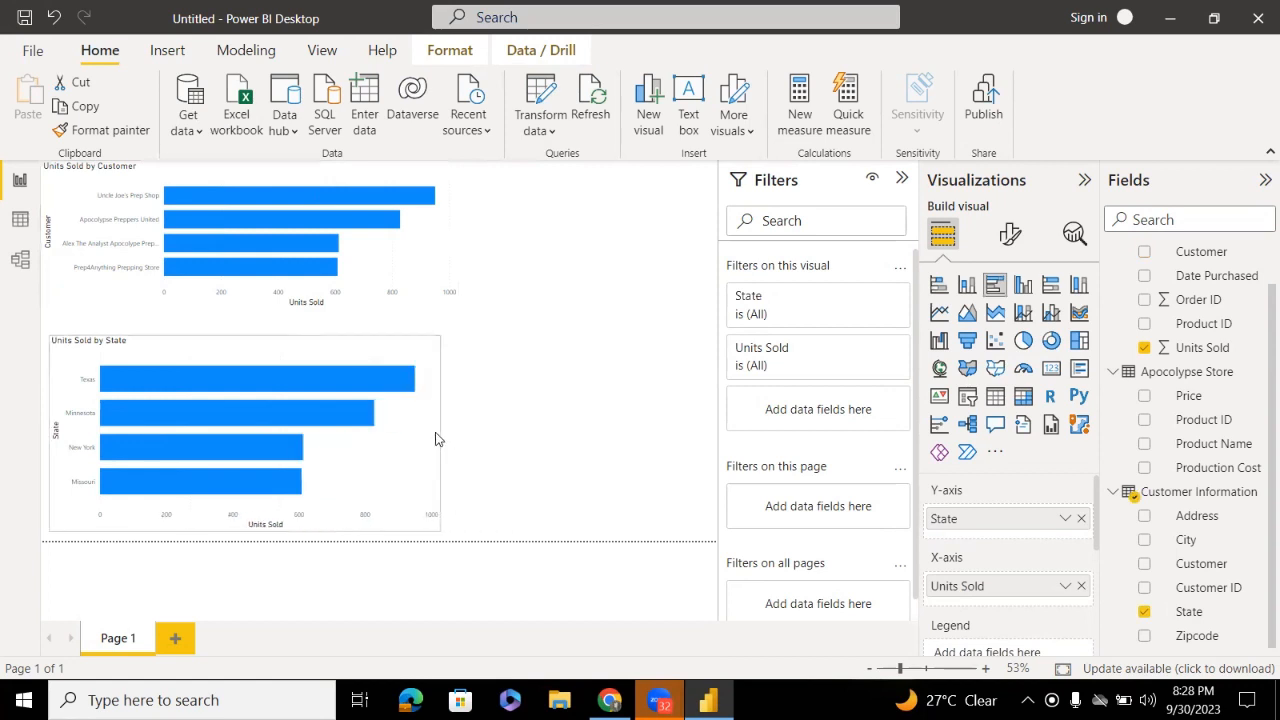
click(467, 231)
click(449, 258)
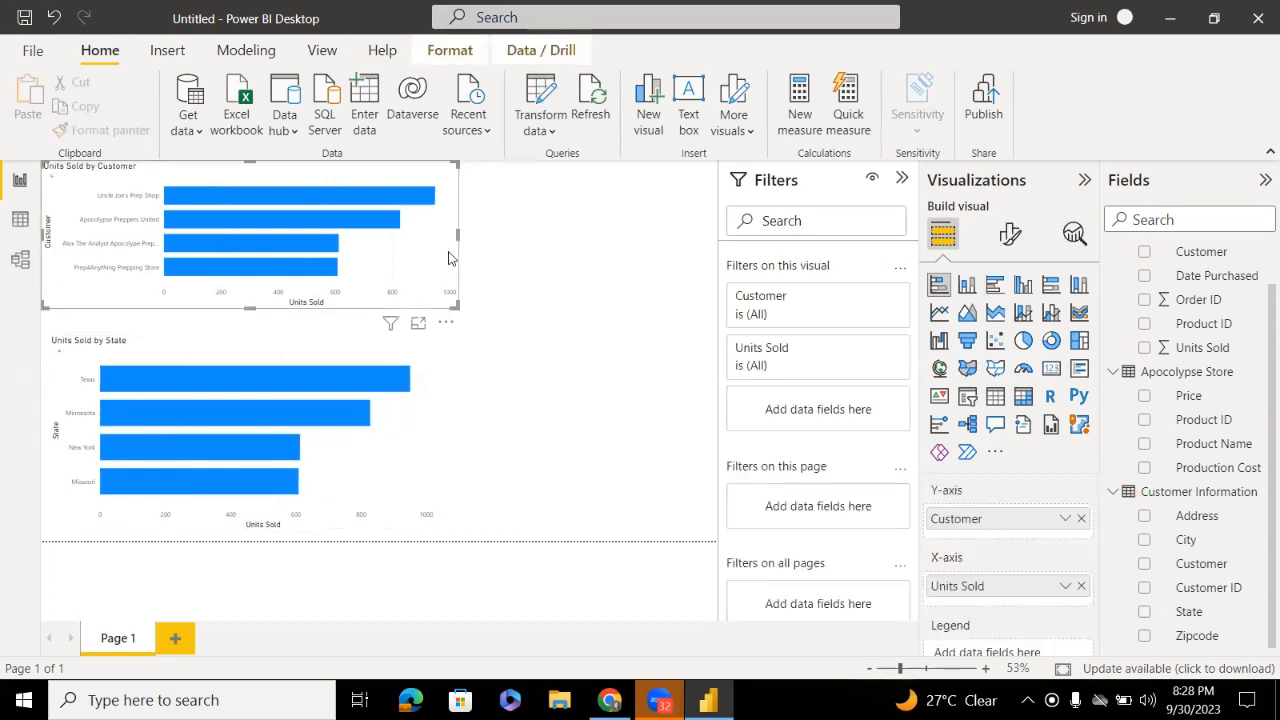
drag(457, 235, 422, 235)
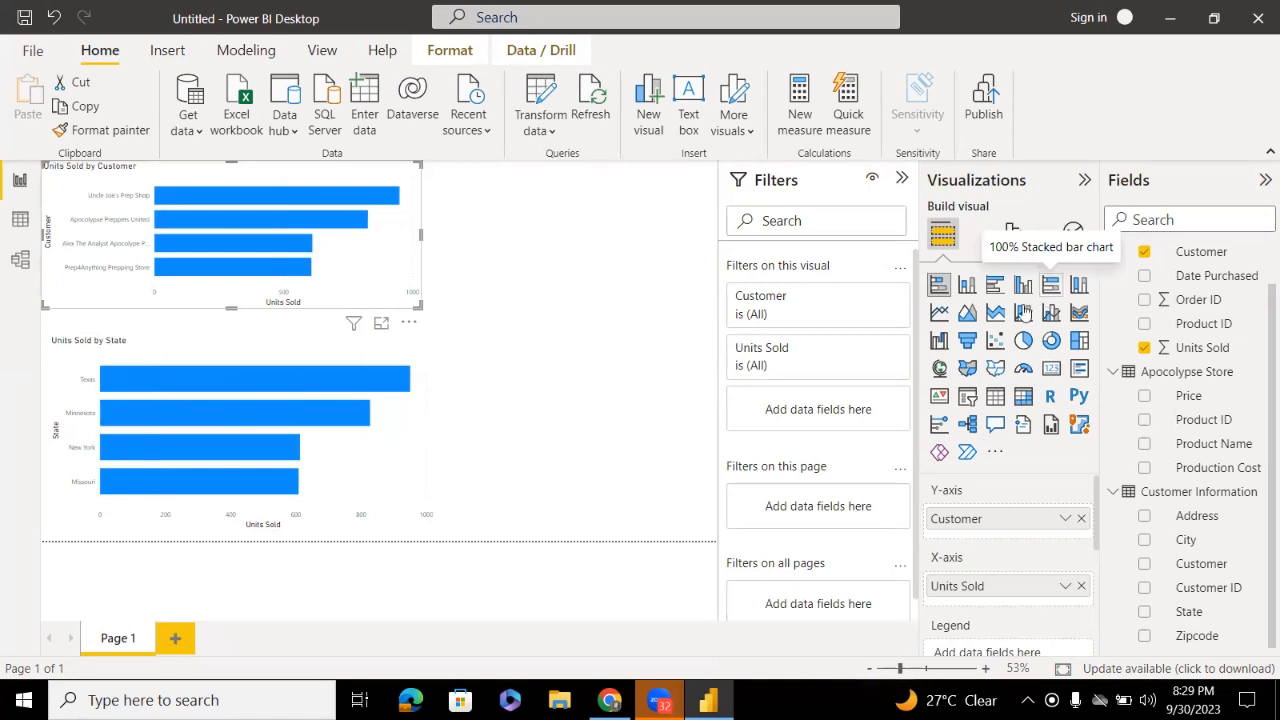
Insert a new bar chart at the top right and remove the unwanted Q&A visual
click(520, 385)
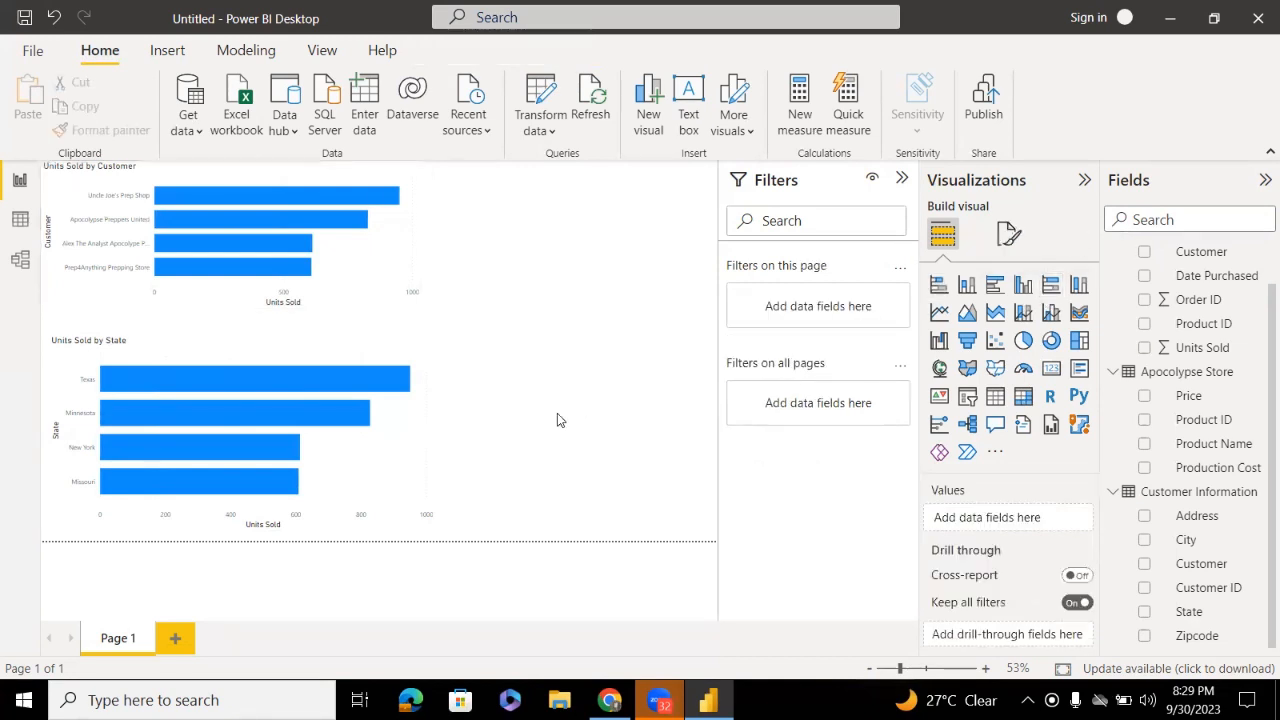
click(394, 438)
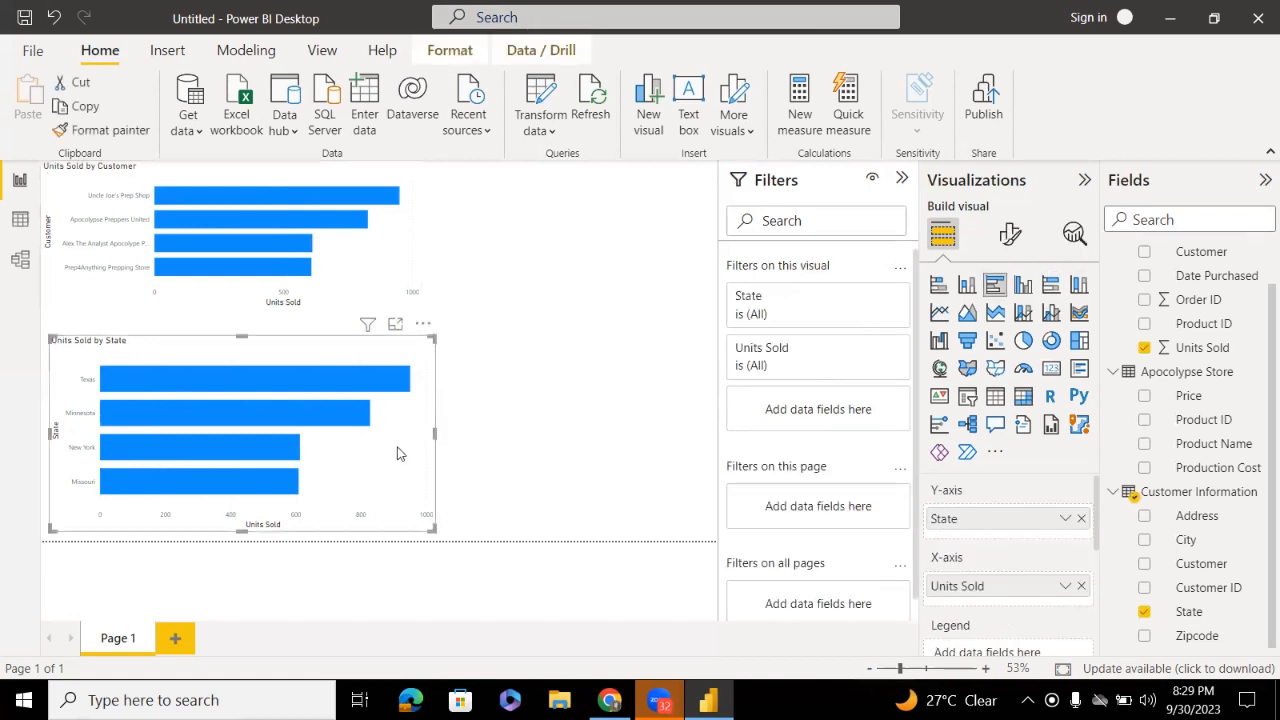
click(661, 352)
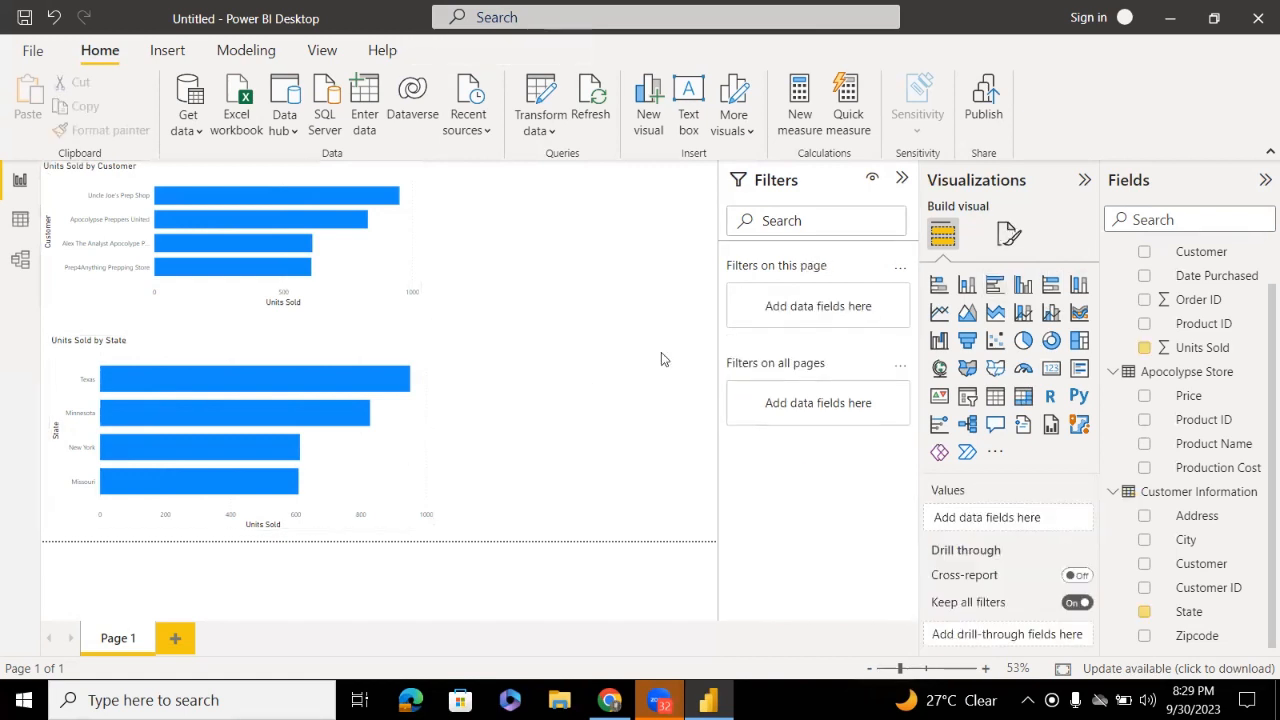
click(1051, 284)
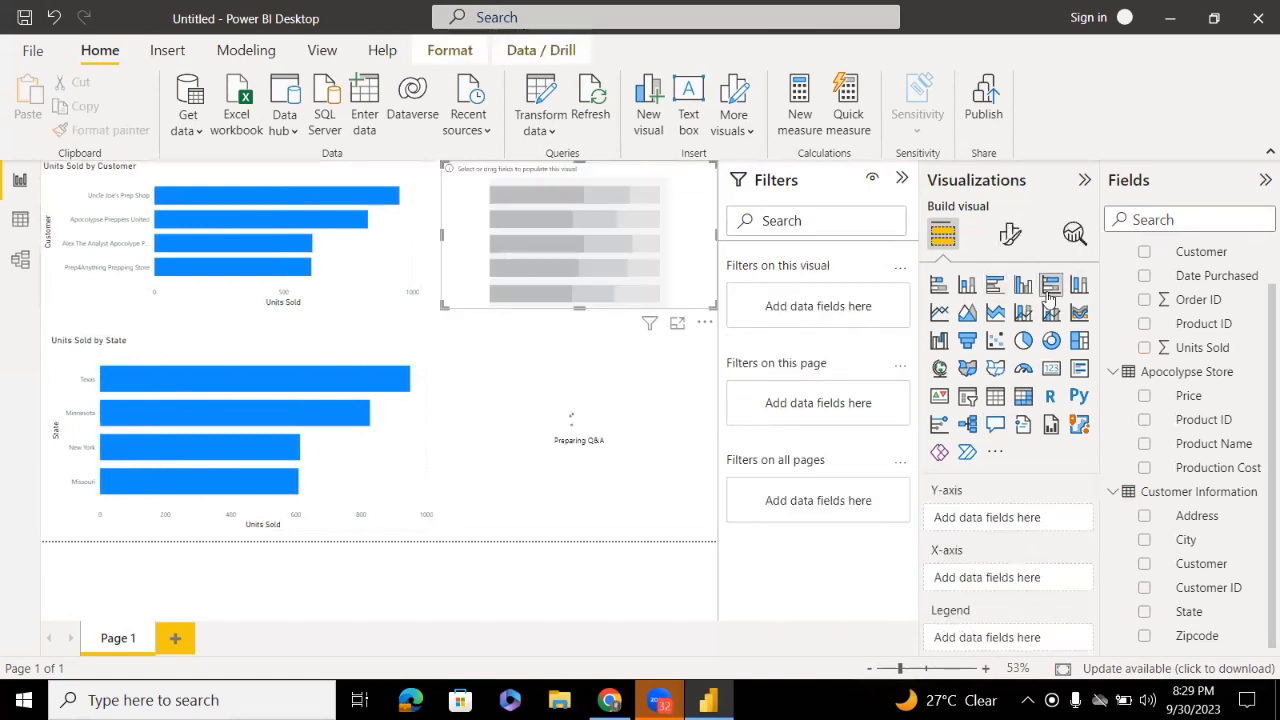
click(706, 340)
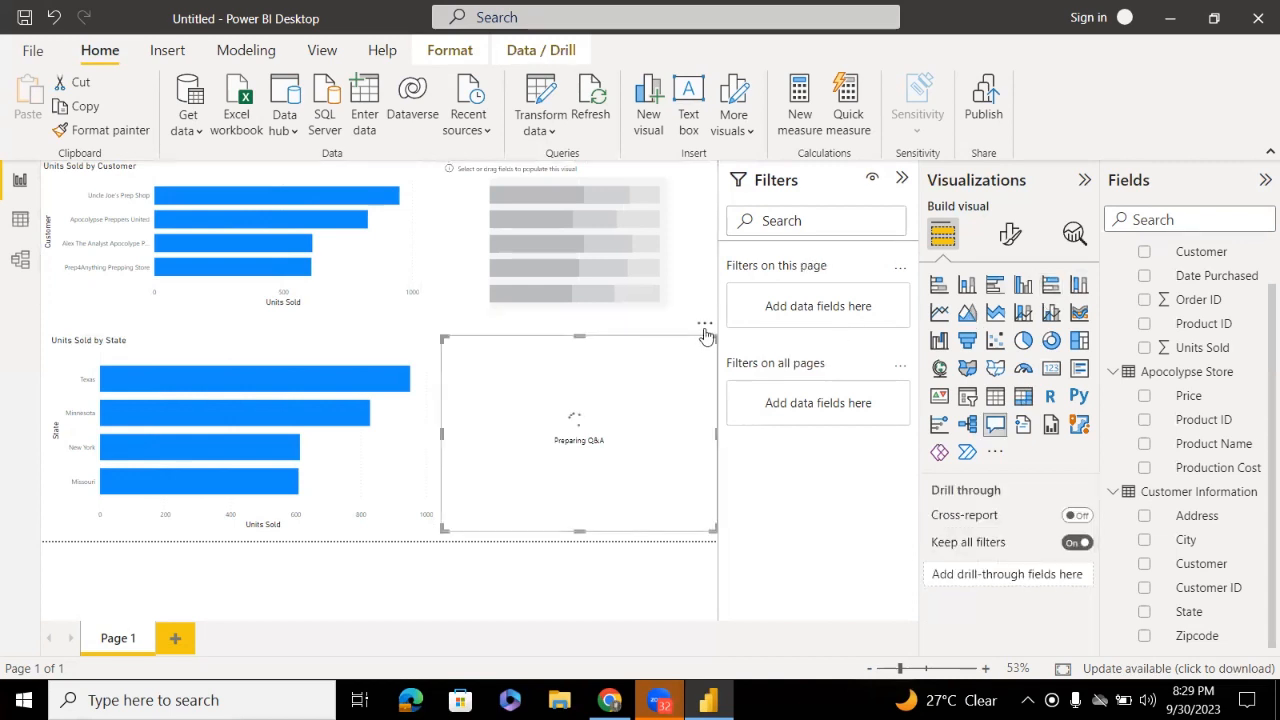
click(705, 327)
click(730, 345)
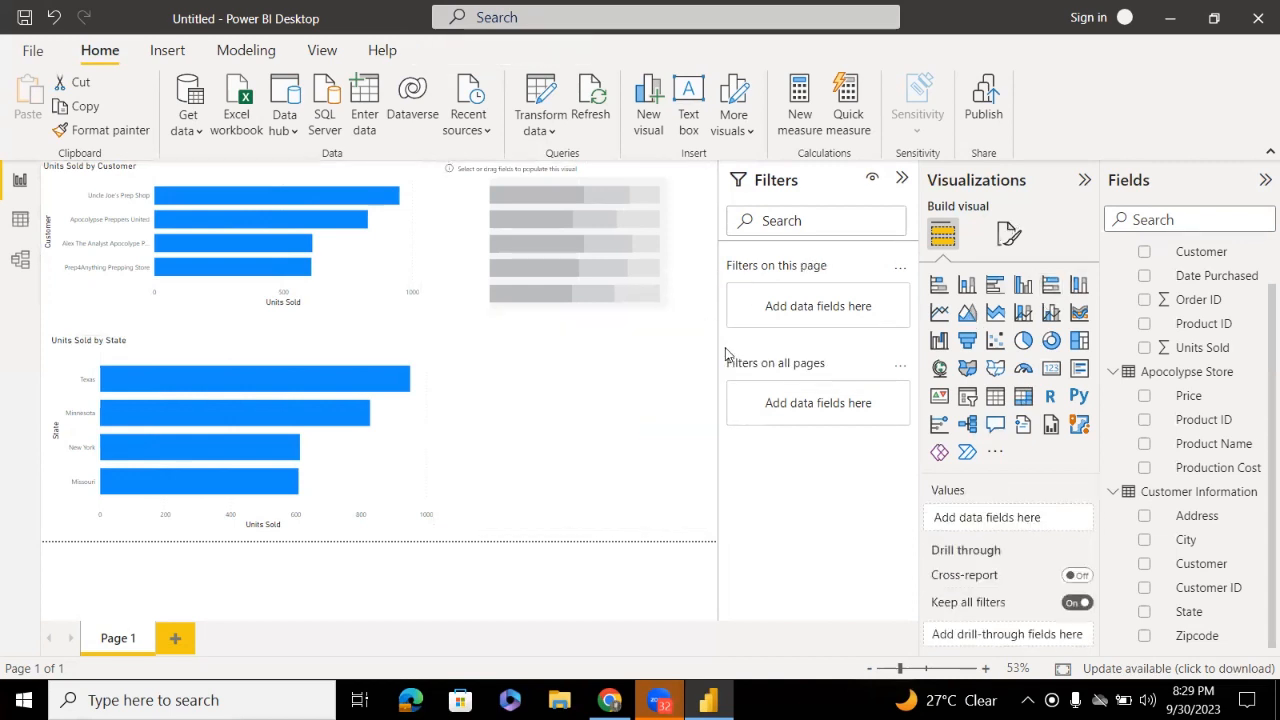
Put City on the new chart's Y-axis and Units Sold on its X-axis, nudging it down
click(621, 275)
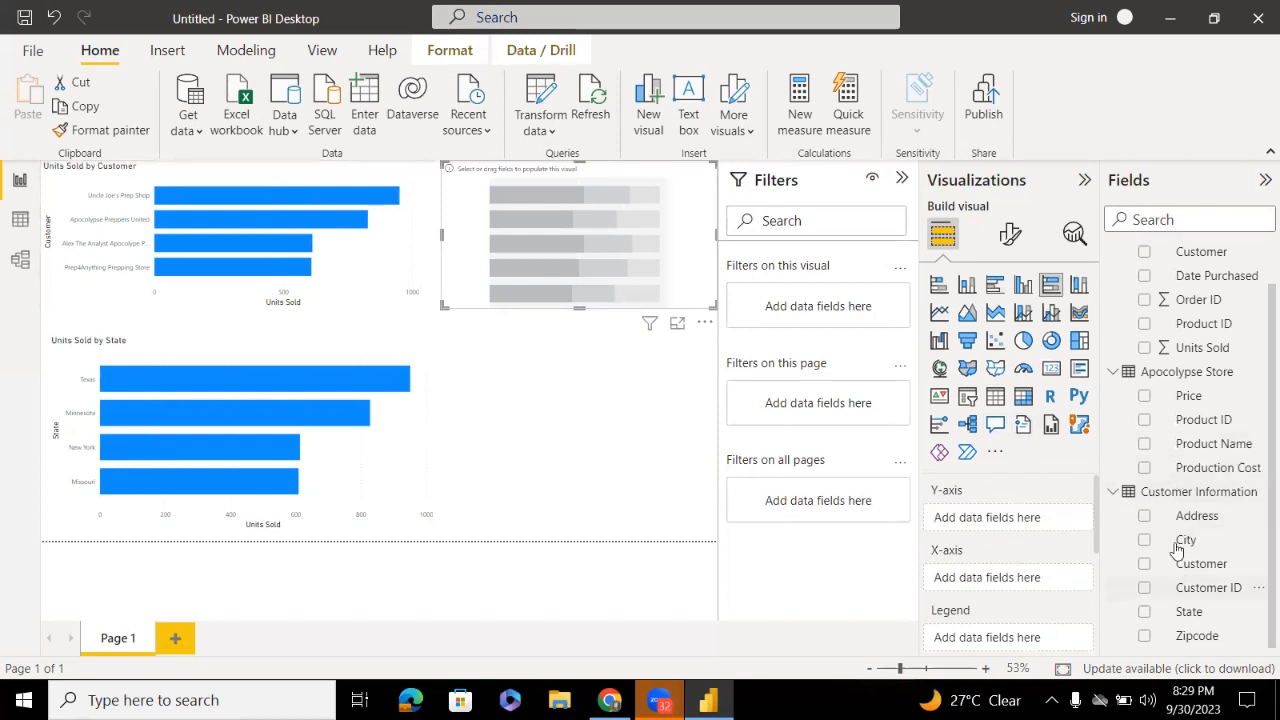
drag(1172, 541, 985, 518)
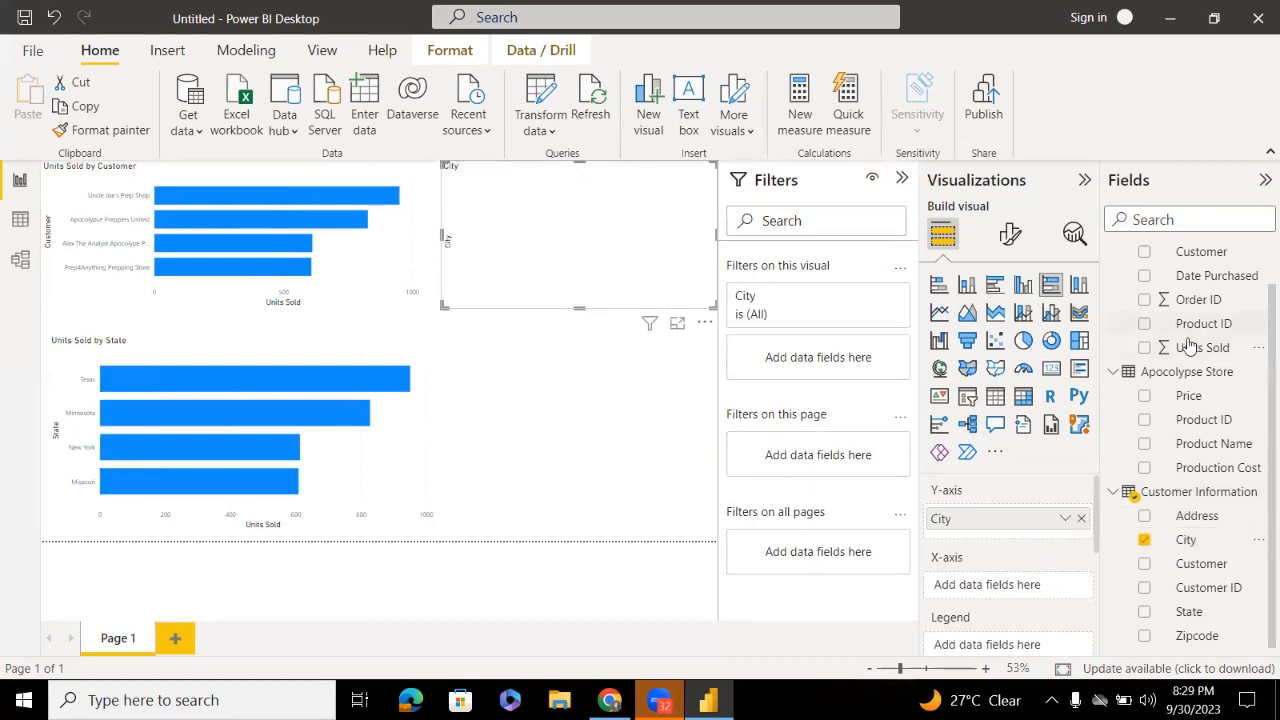
drag(1183, 350, 1015, 590)
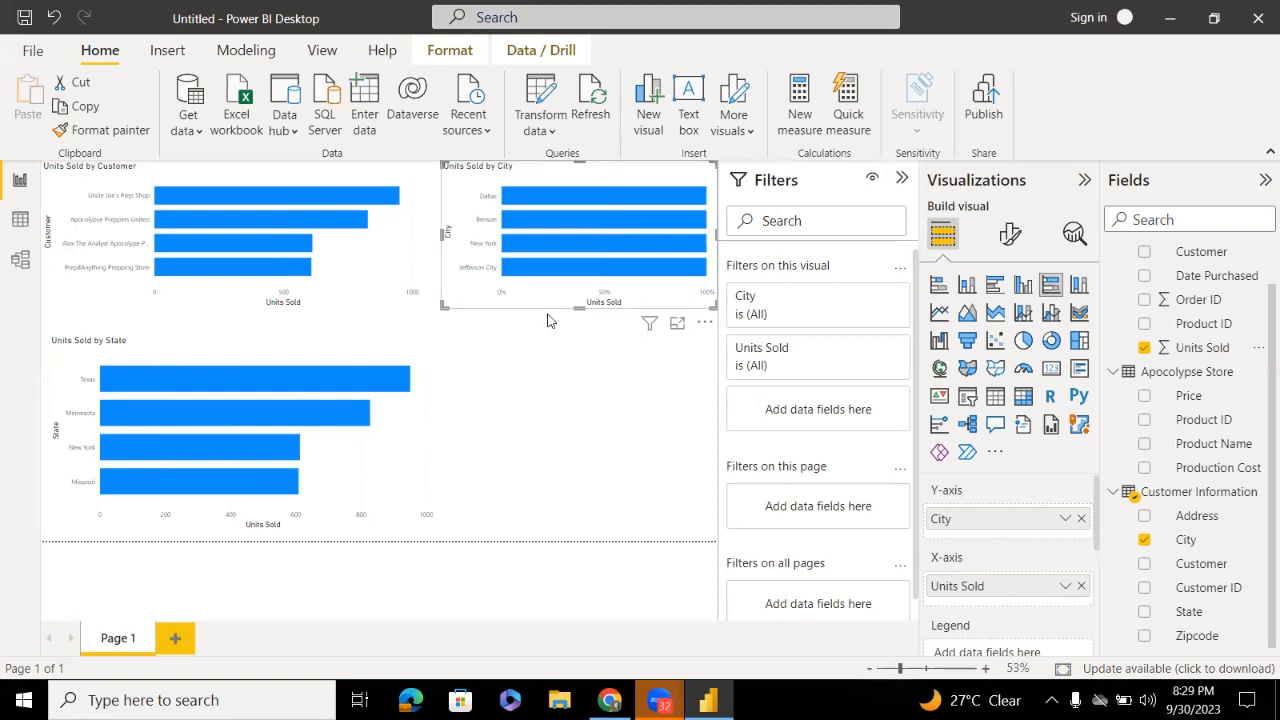
drag(547, 304, 517, 360)
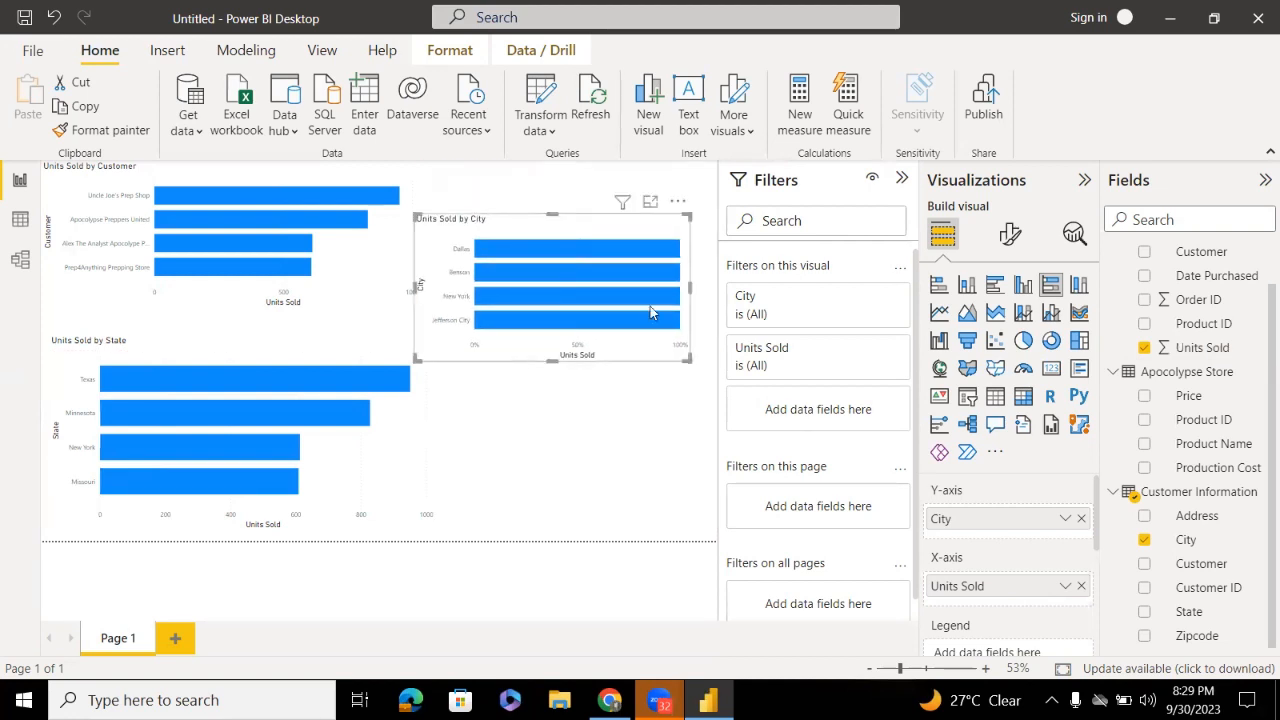
Replace City with State on the top-right chart, then widen it and shift it up-left
click(1078, 519)
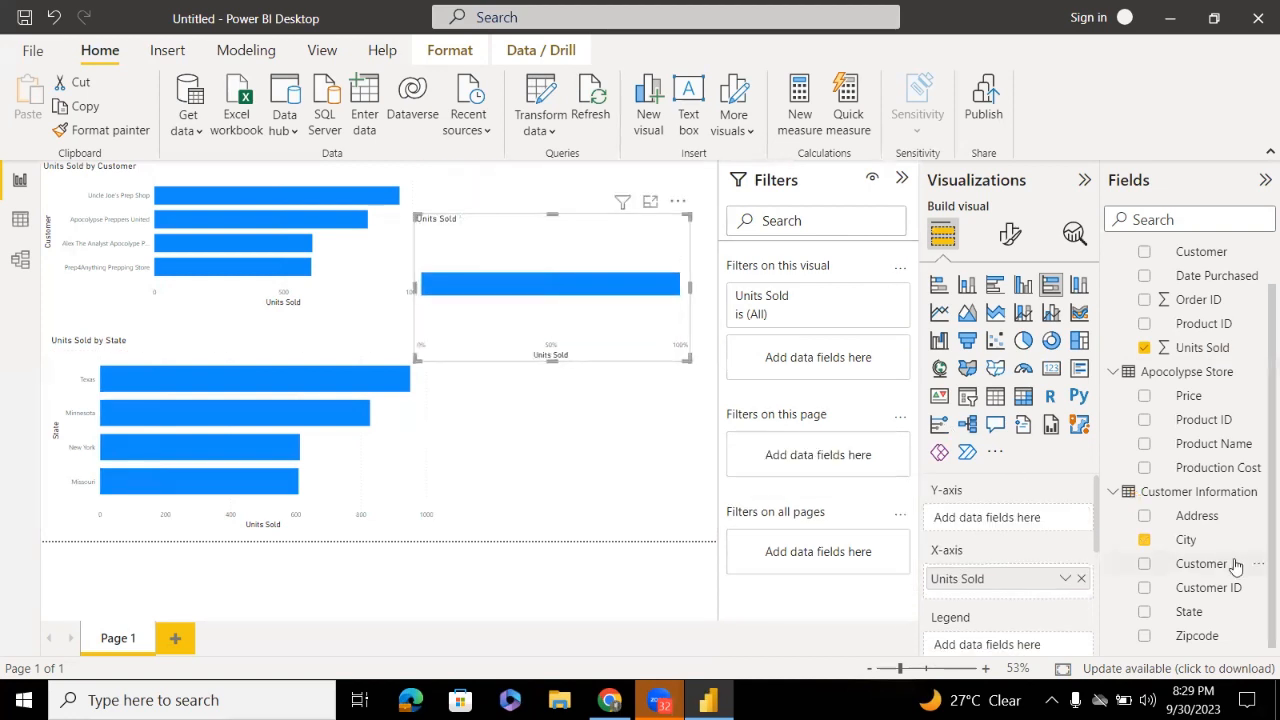
drag(1199, 620, 1057, 530)
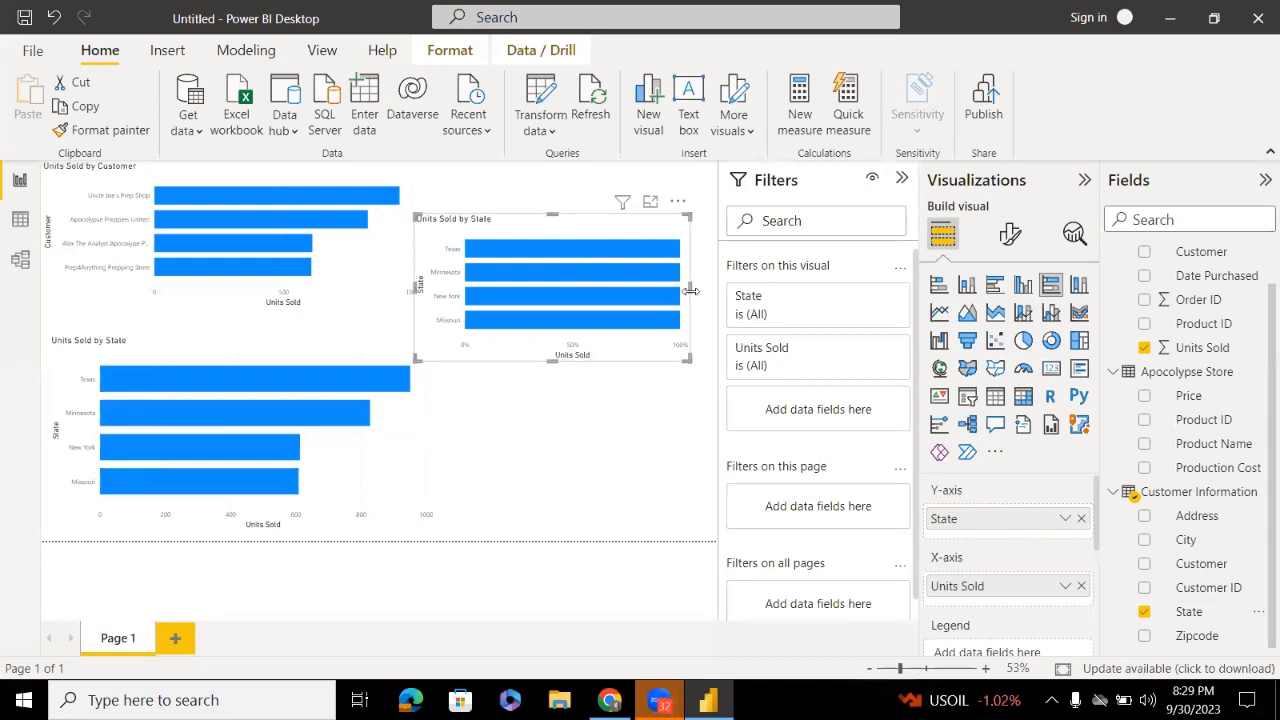
drag(693, 288, 814, 294)
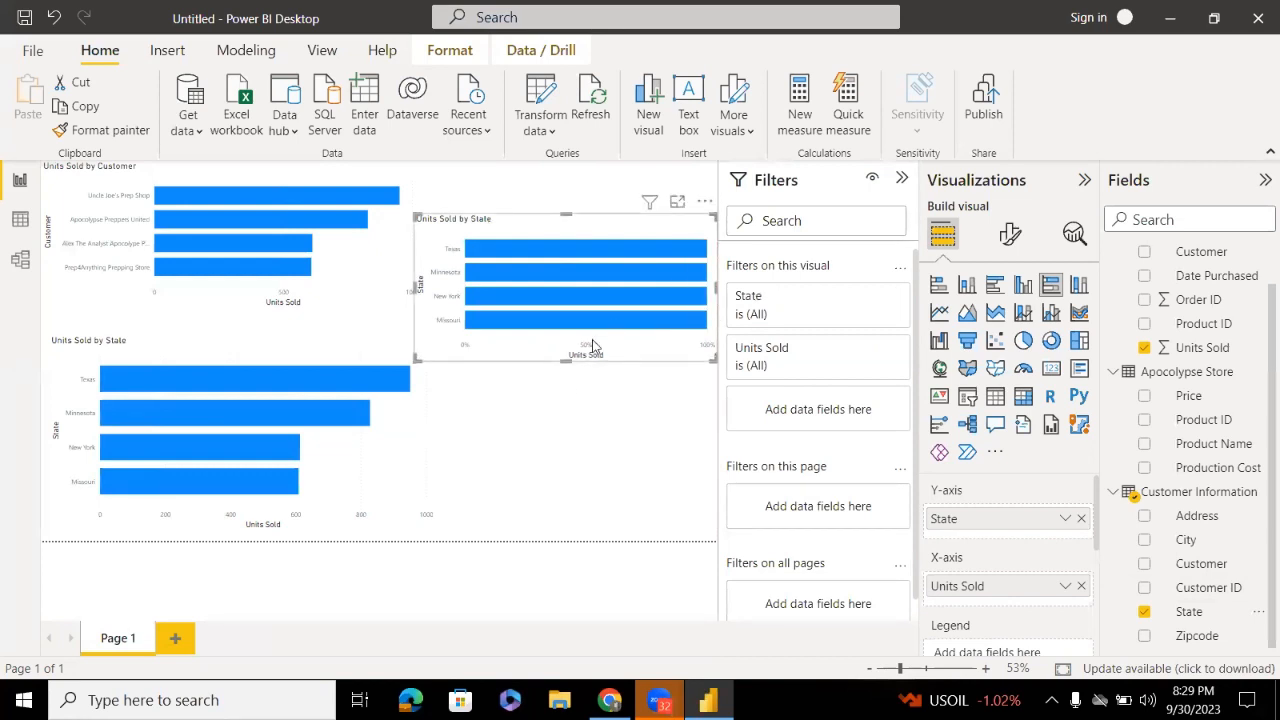
drag(590, 353, 583, 323)
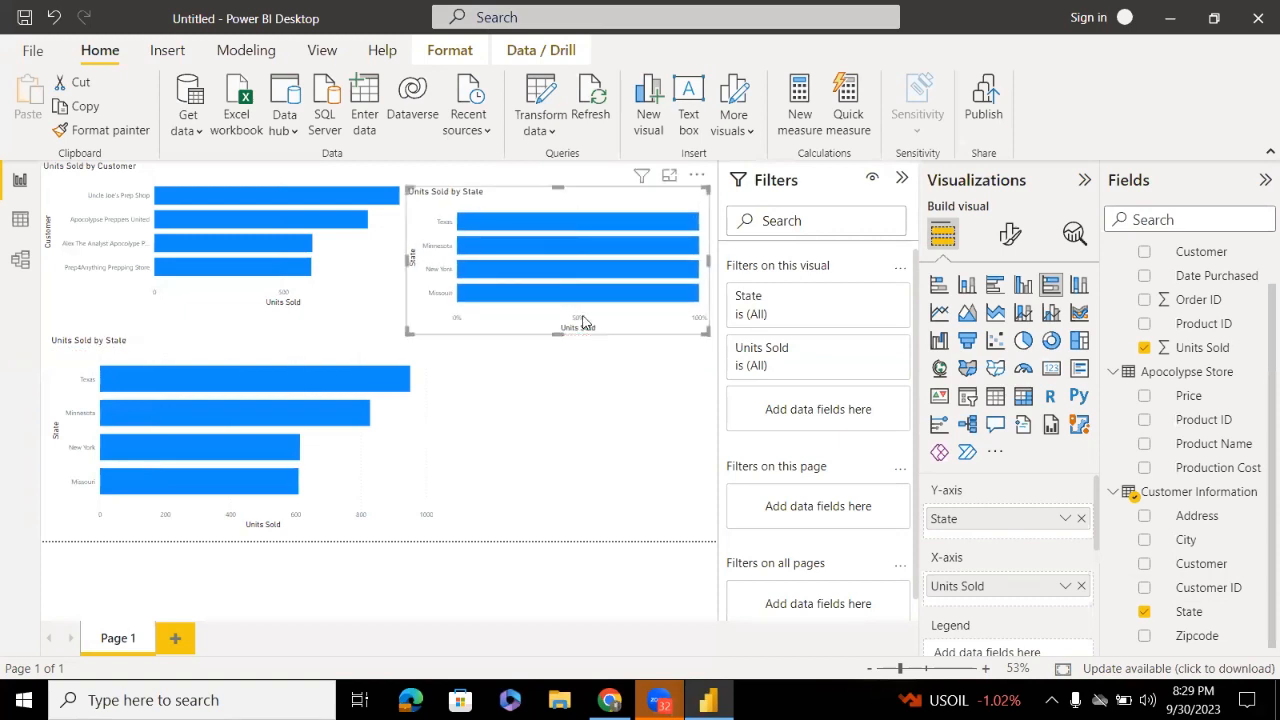
Narrow the lower Units Sold by State chart and delete the Units Sold by Customer chart
click(343, 402)
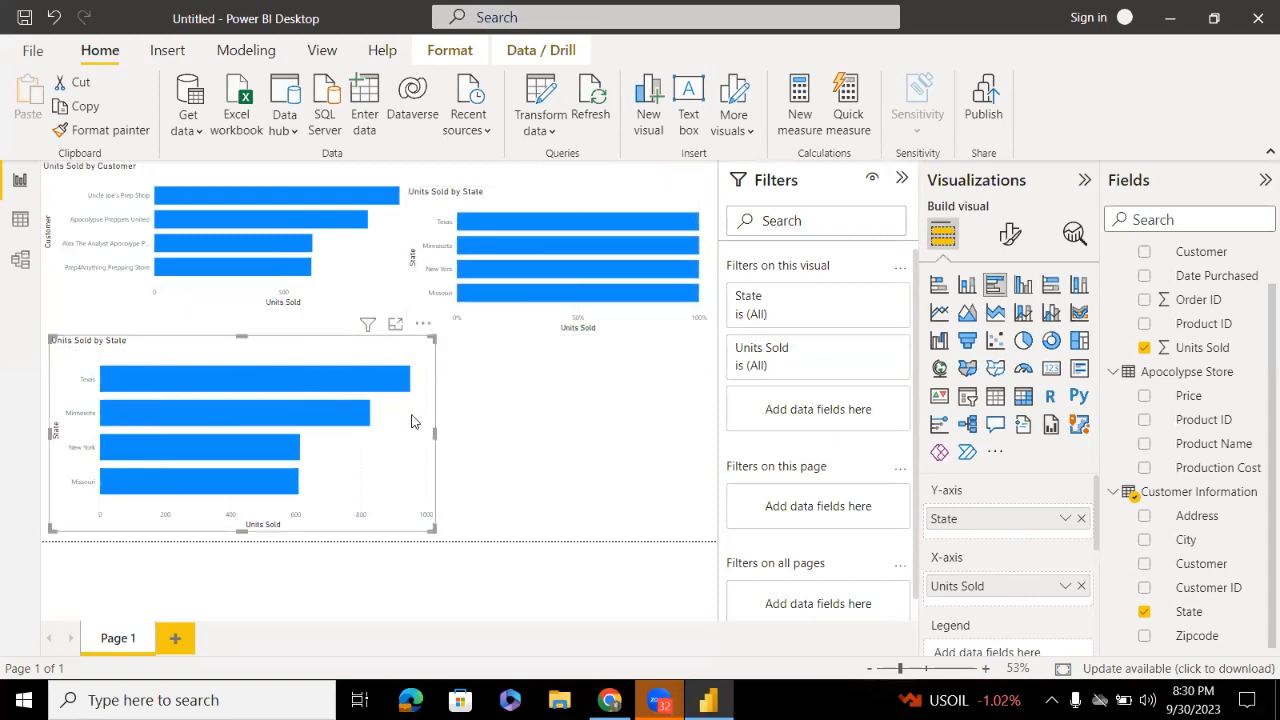
drag(431, 431, 366, 433)
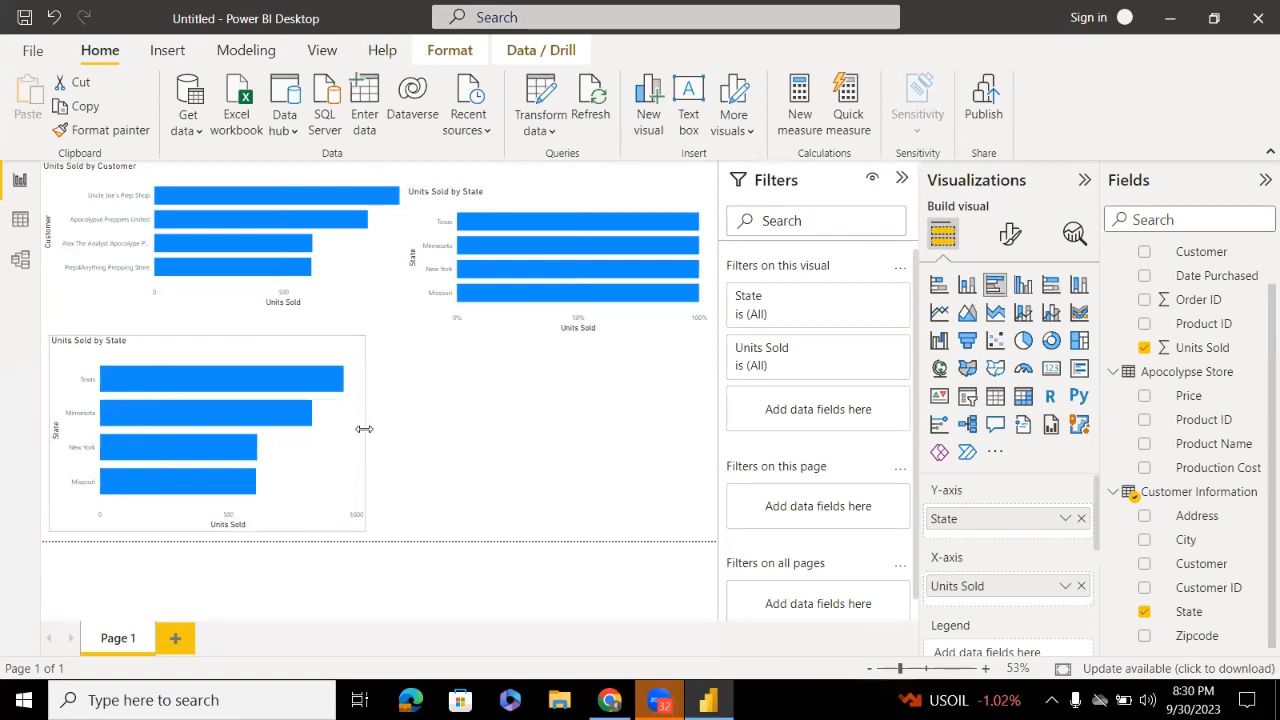
click(369, 274)
key(Delete)
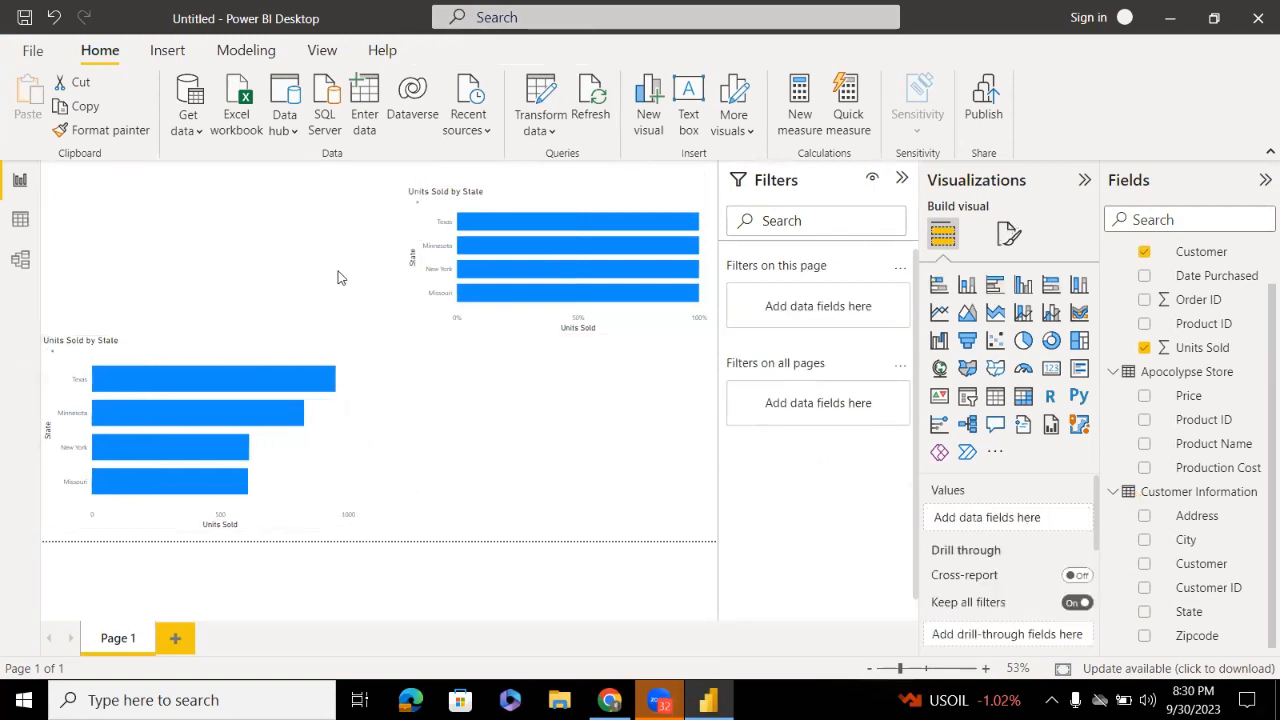
Move one State chart to the top-left and the other below it, widening and heightening the lower one
drag(286, 374, 249, 200)
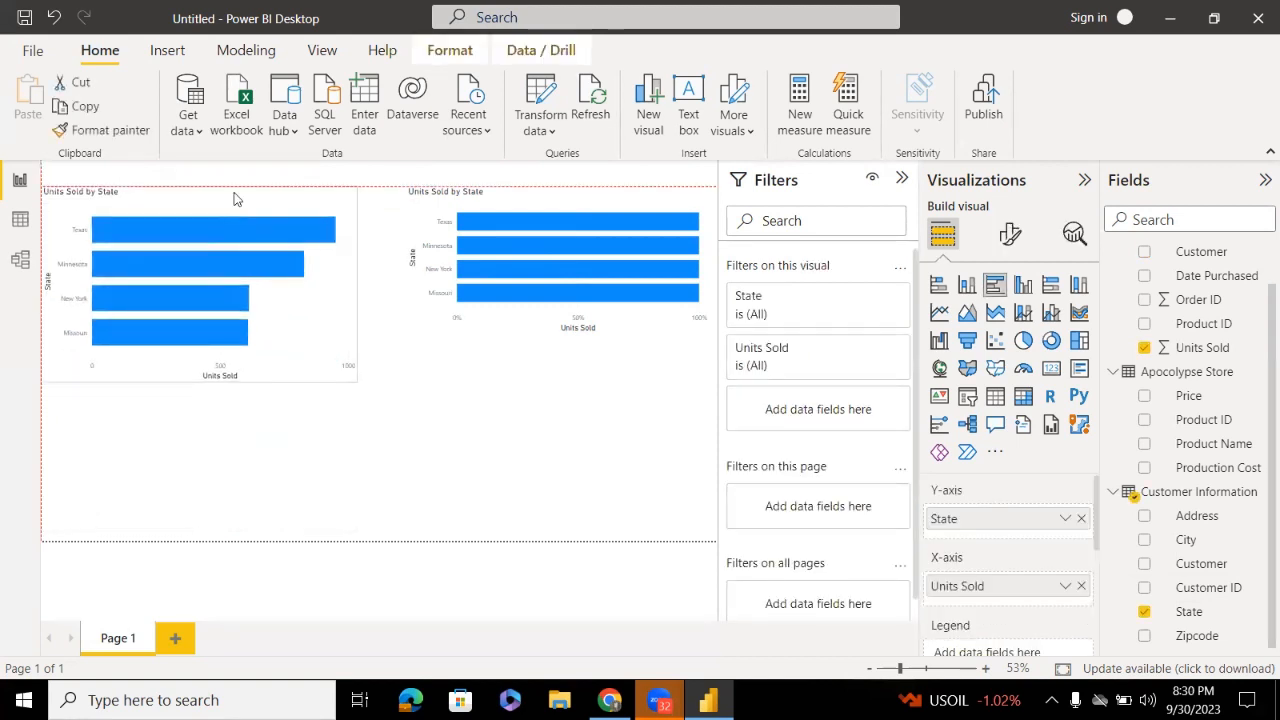
drag(498, 261, 141, 469)
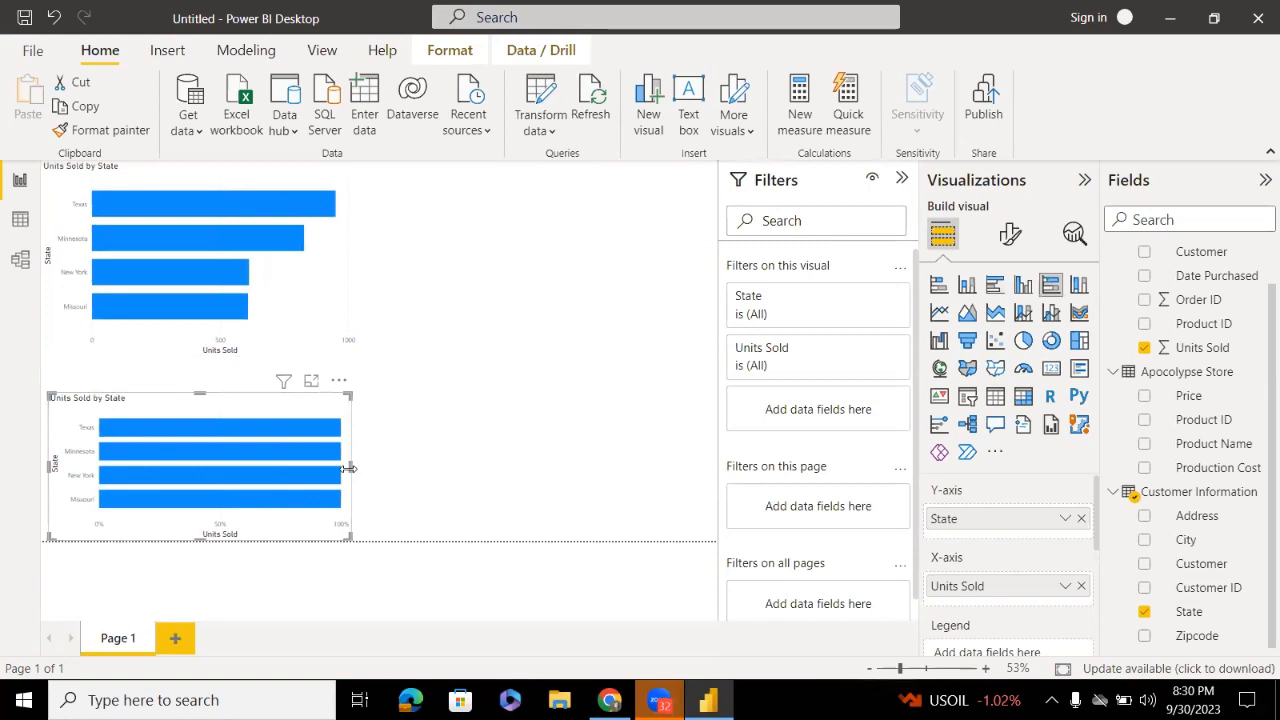
drag(350, 467, 490, 474)
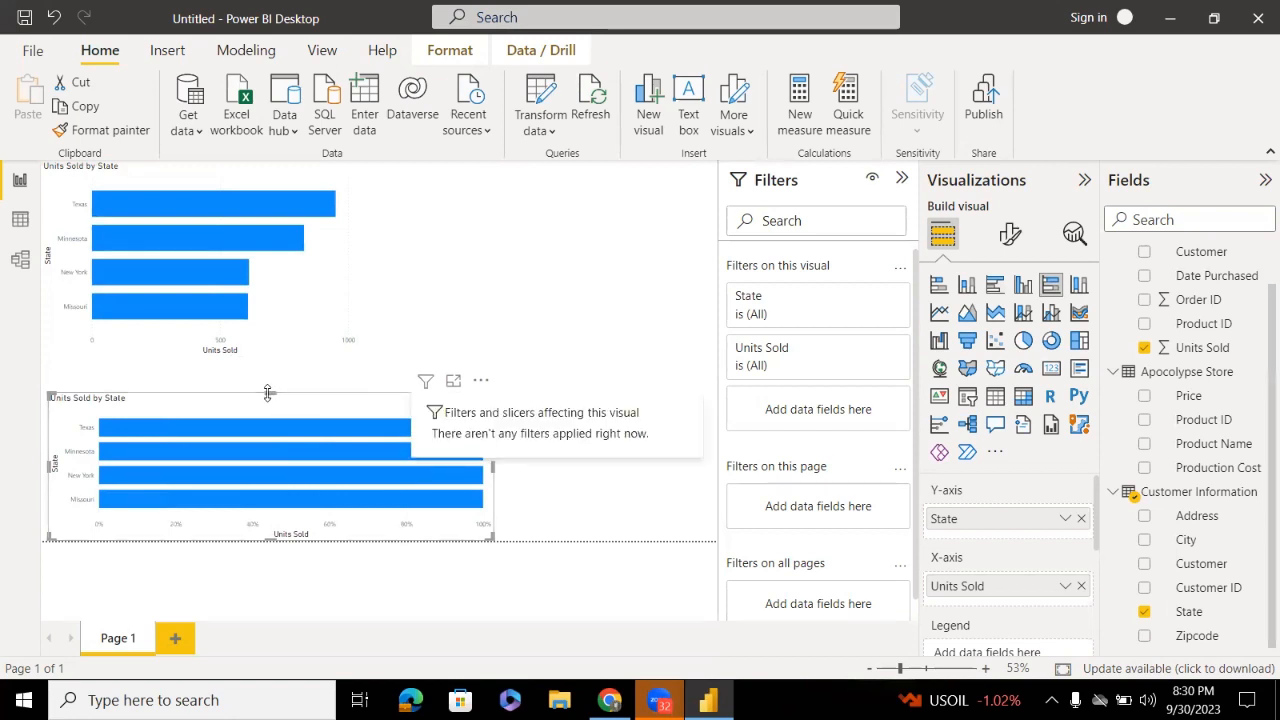
drag(269, 390, 280, 325)
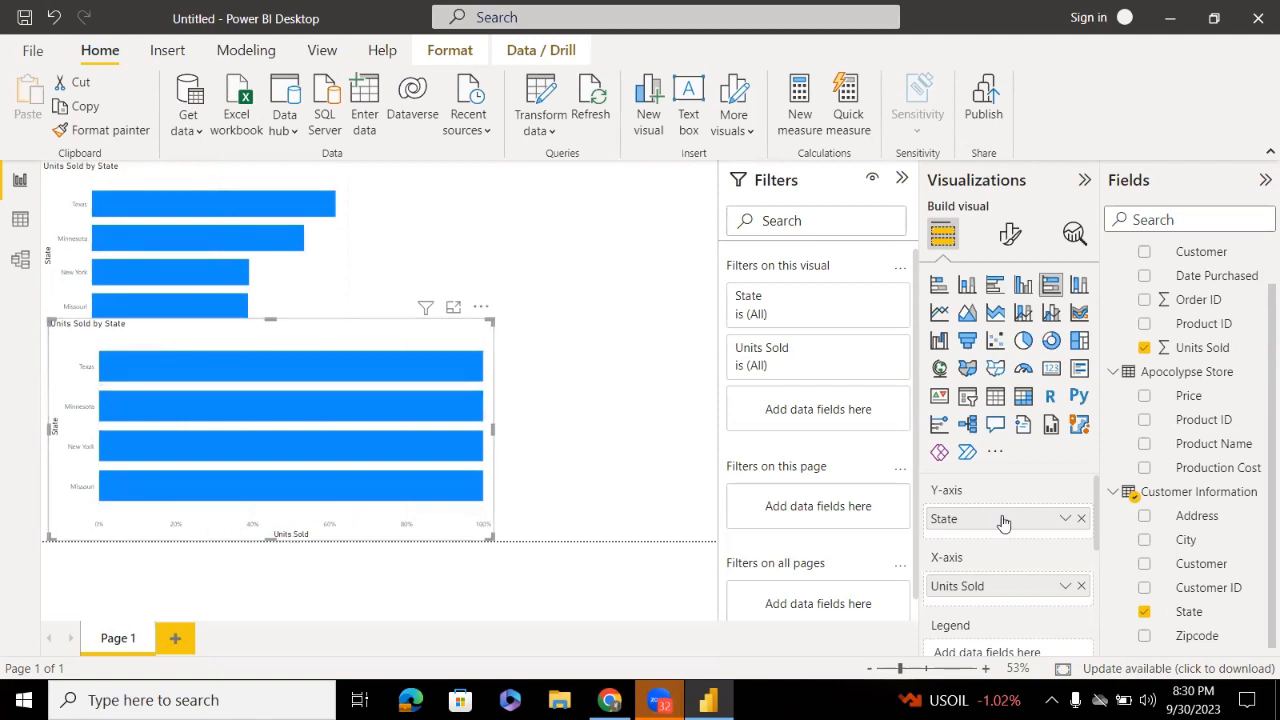
Clear State and Units Sold from the lower chart's axis wells
mouse_move(1000, 519)
mouse_down()
mouse_move(987, 597)
mouse_move(985, 555)
mouse_move(1008, 525)
mouse_up()
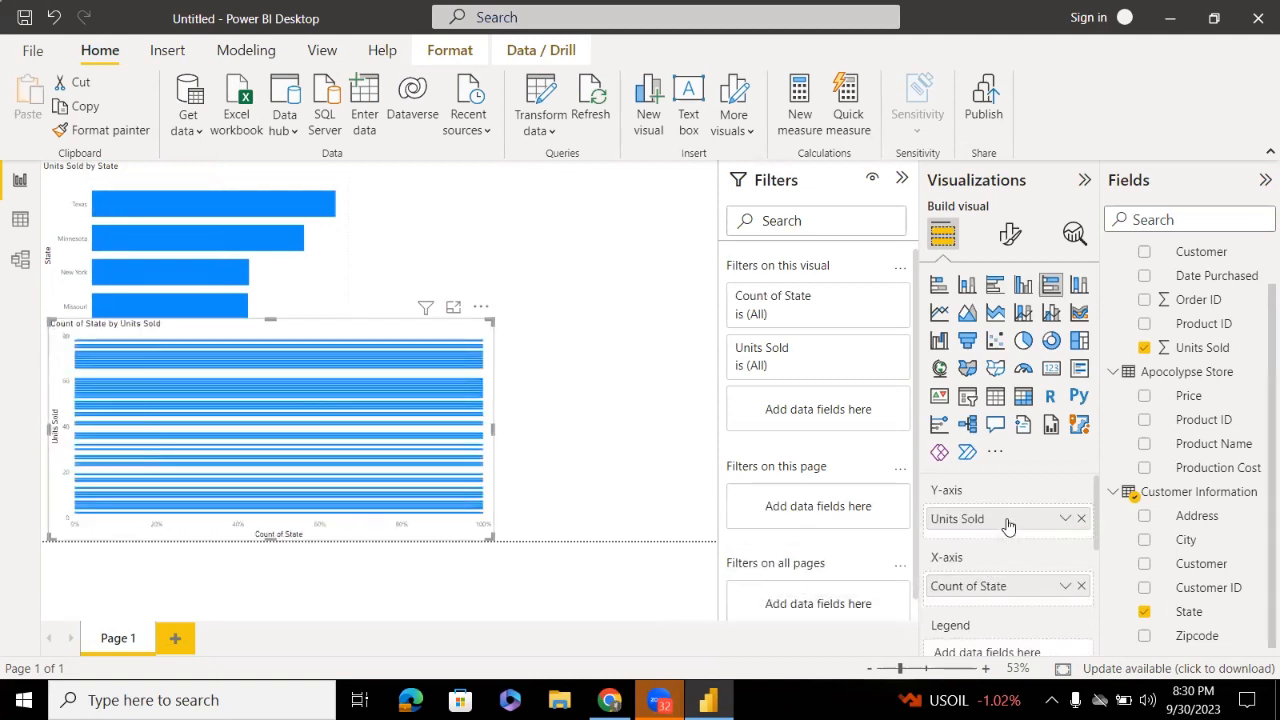
click(1081, 586)
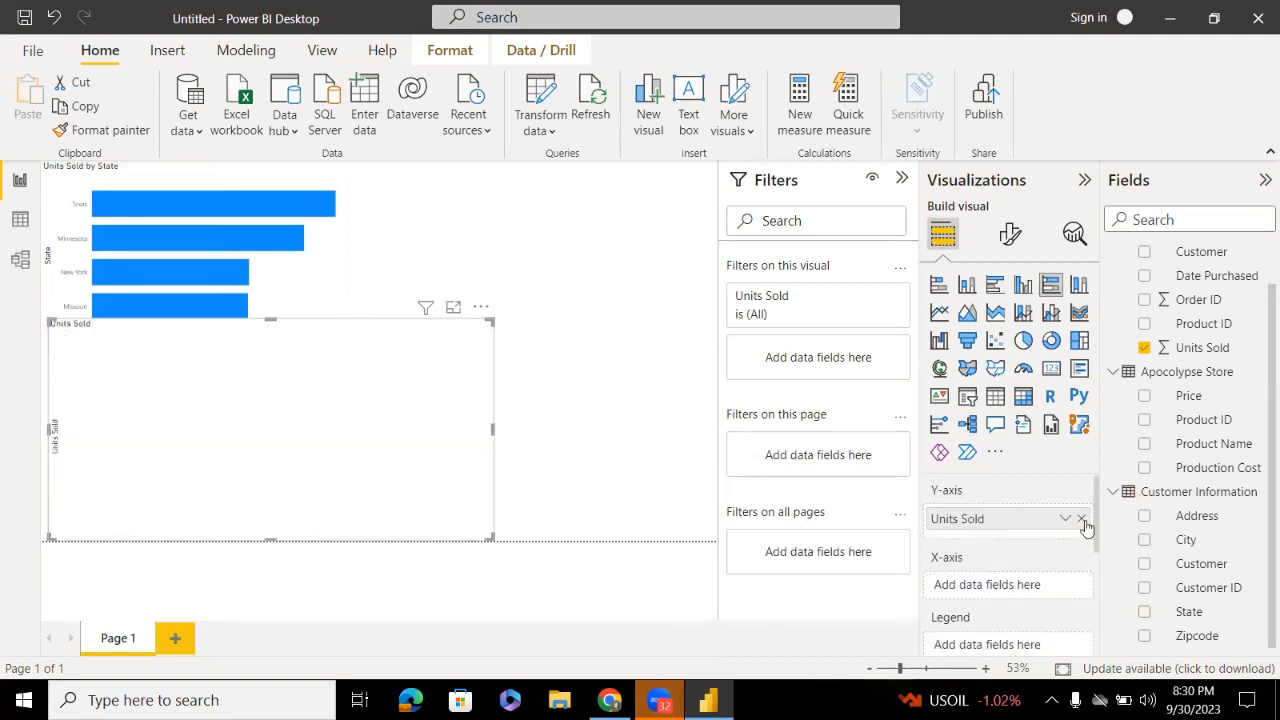
click(1081, 519)
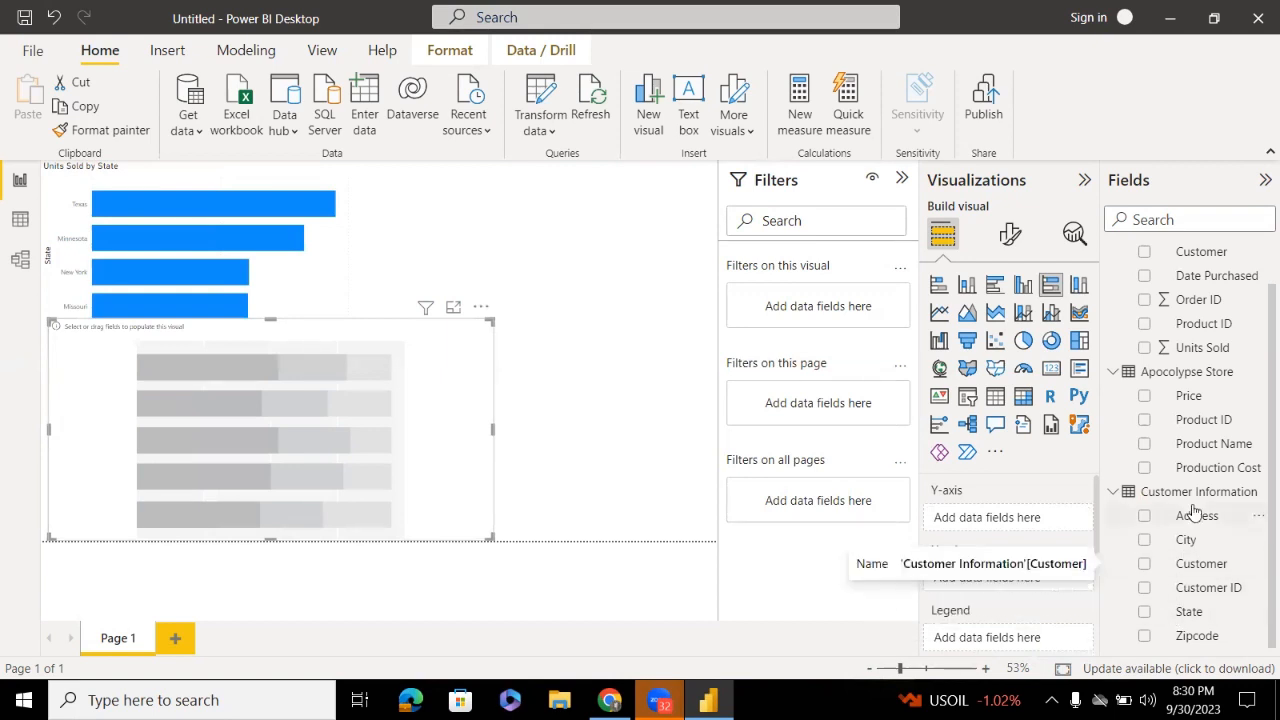
Plot Units Sold by Customer on the lower chart and widen it slightly
drag(940, 488, 989, 565)
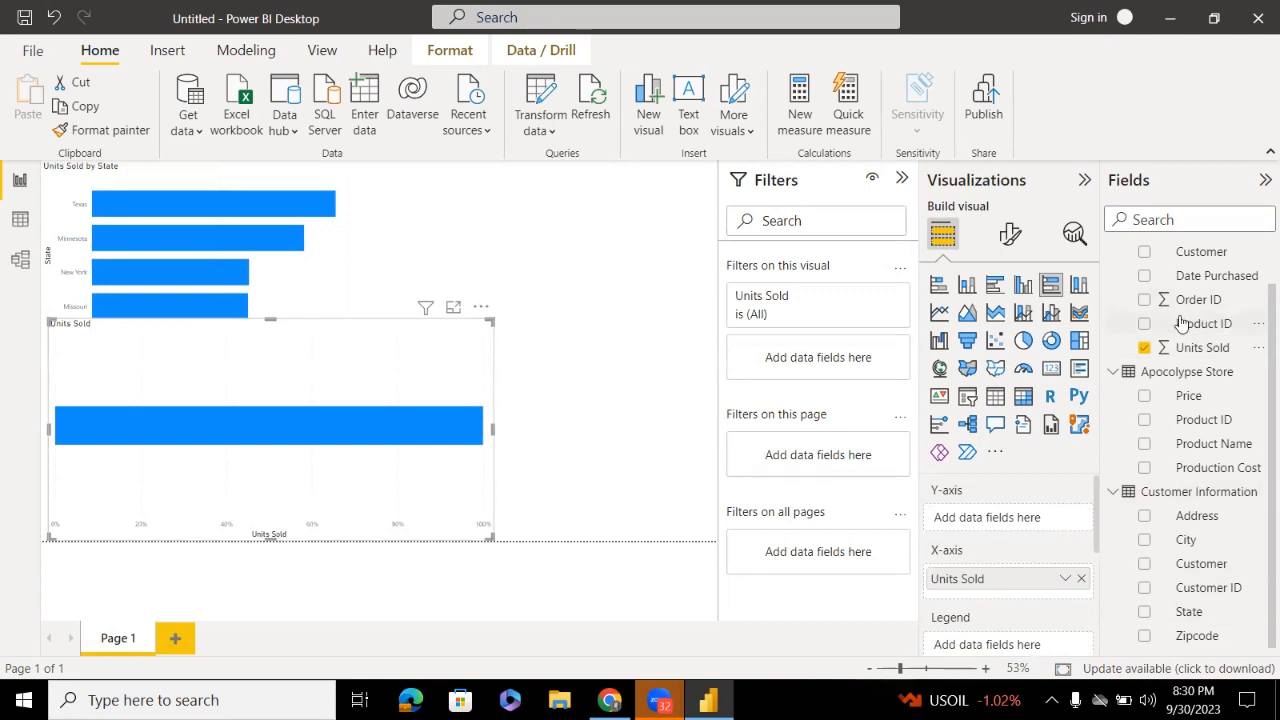
drag(1187, 260, 1004, 530)
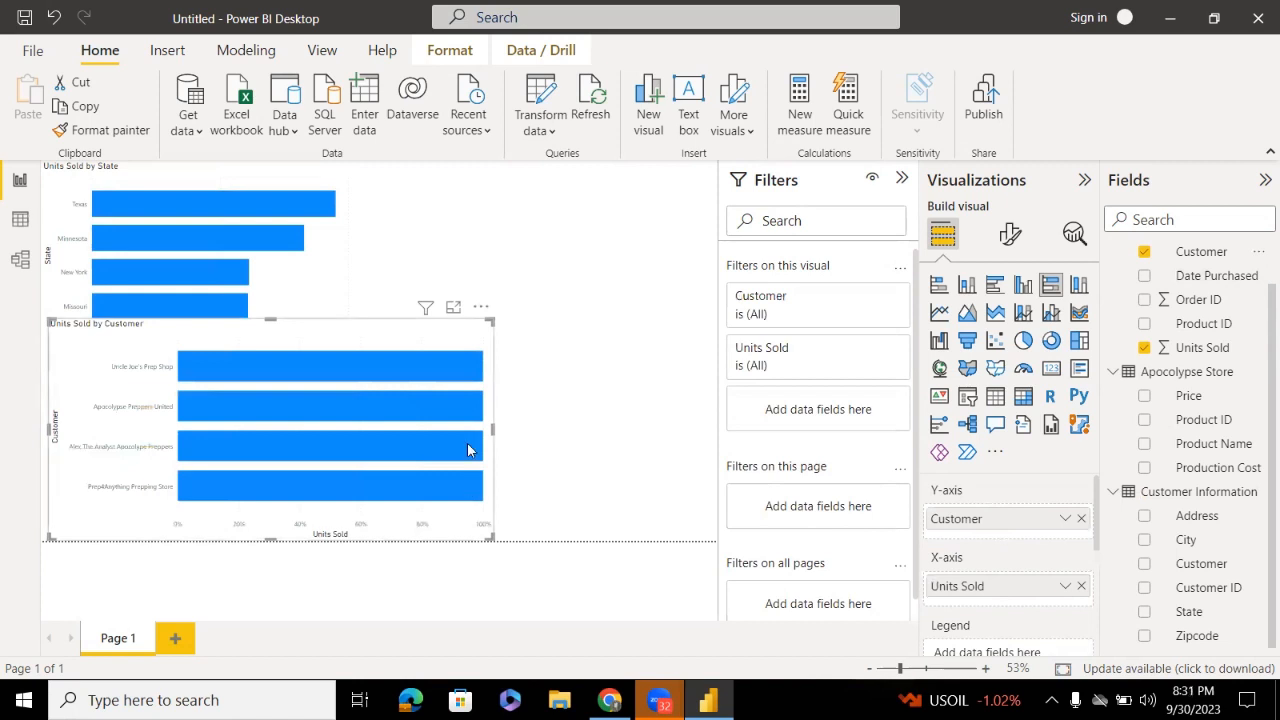
mouse_move(468, 450)
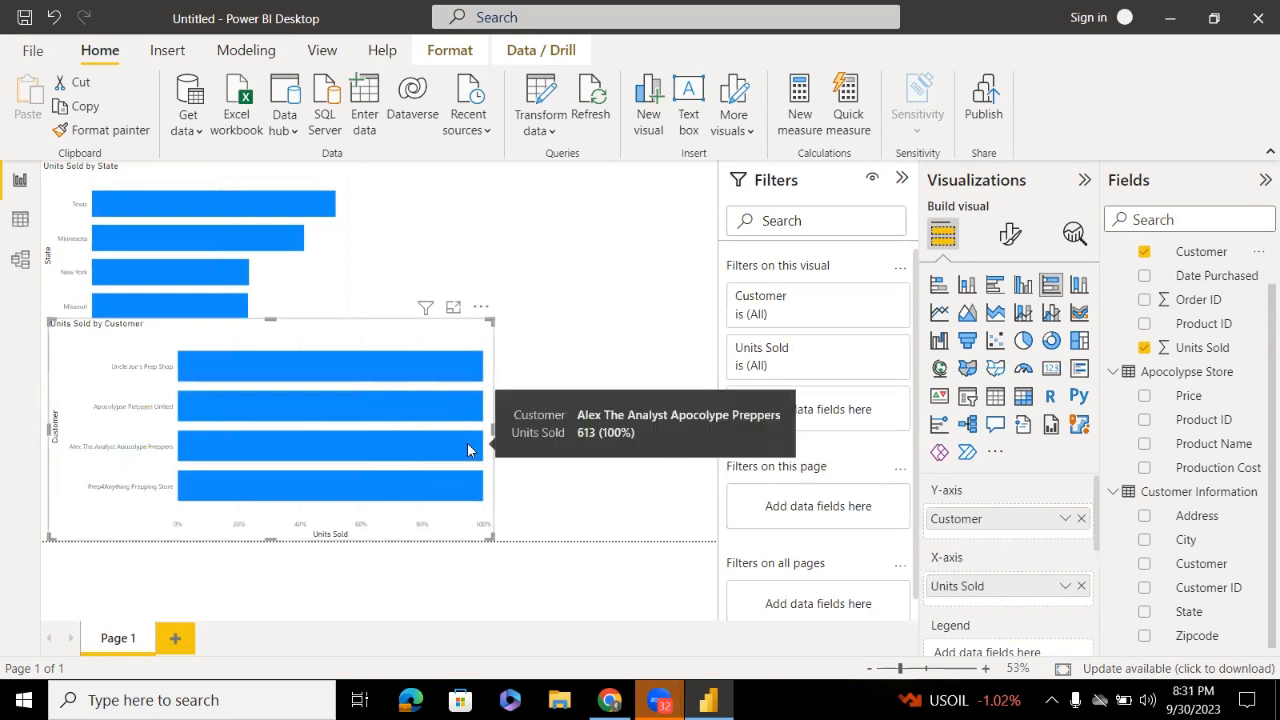
click(322, 367)
click(428, 376)
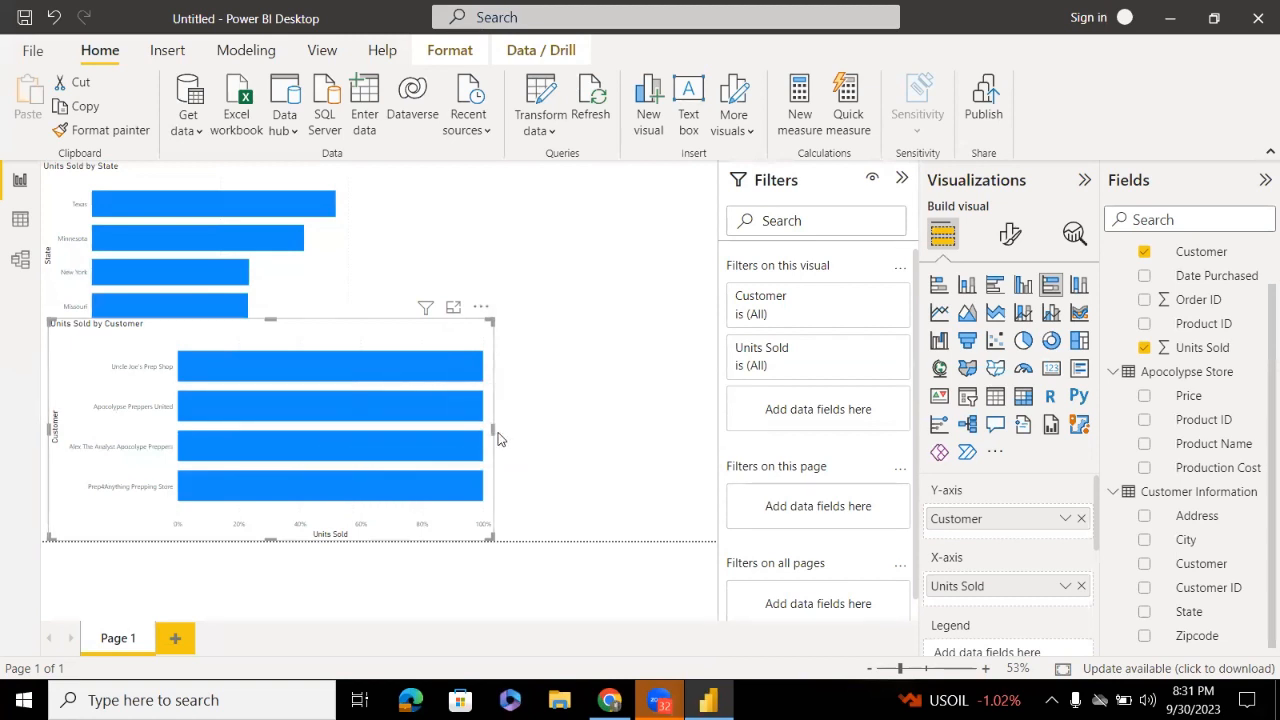
drag(493, 430, 545, 430)
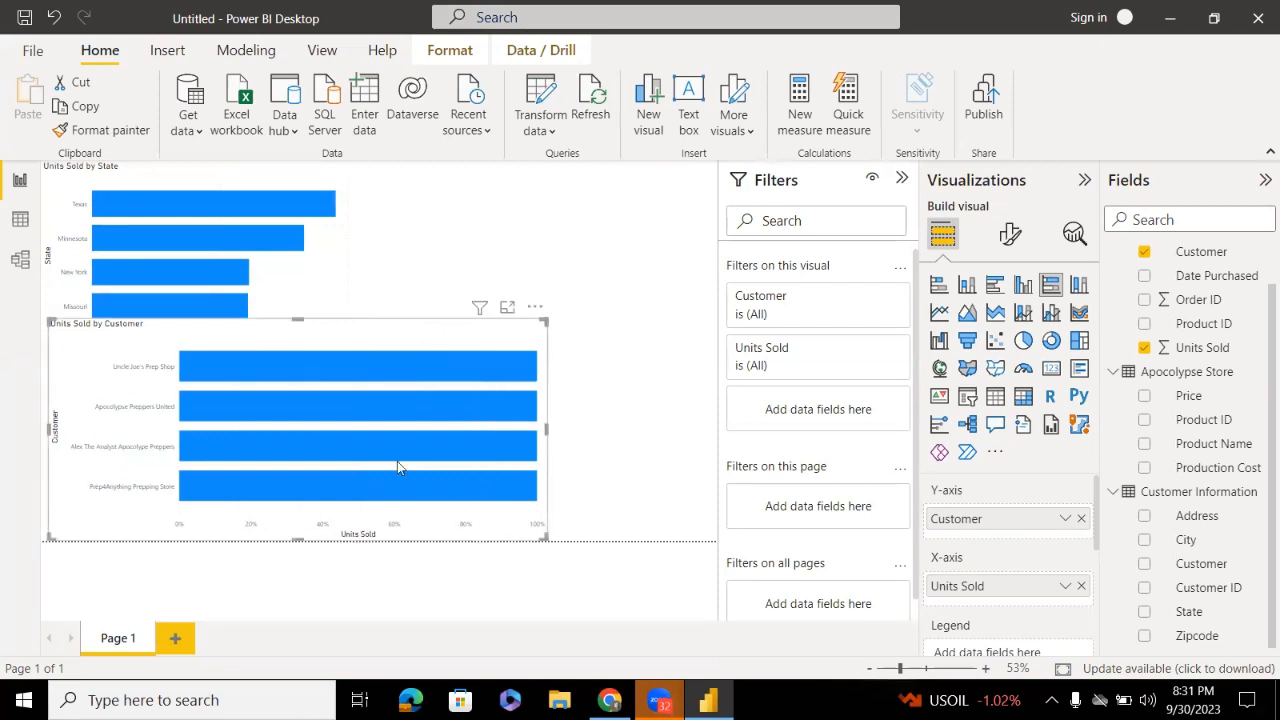
mouse_move(392, 449)
mouse_move(378, 370)
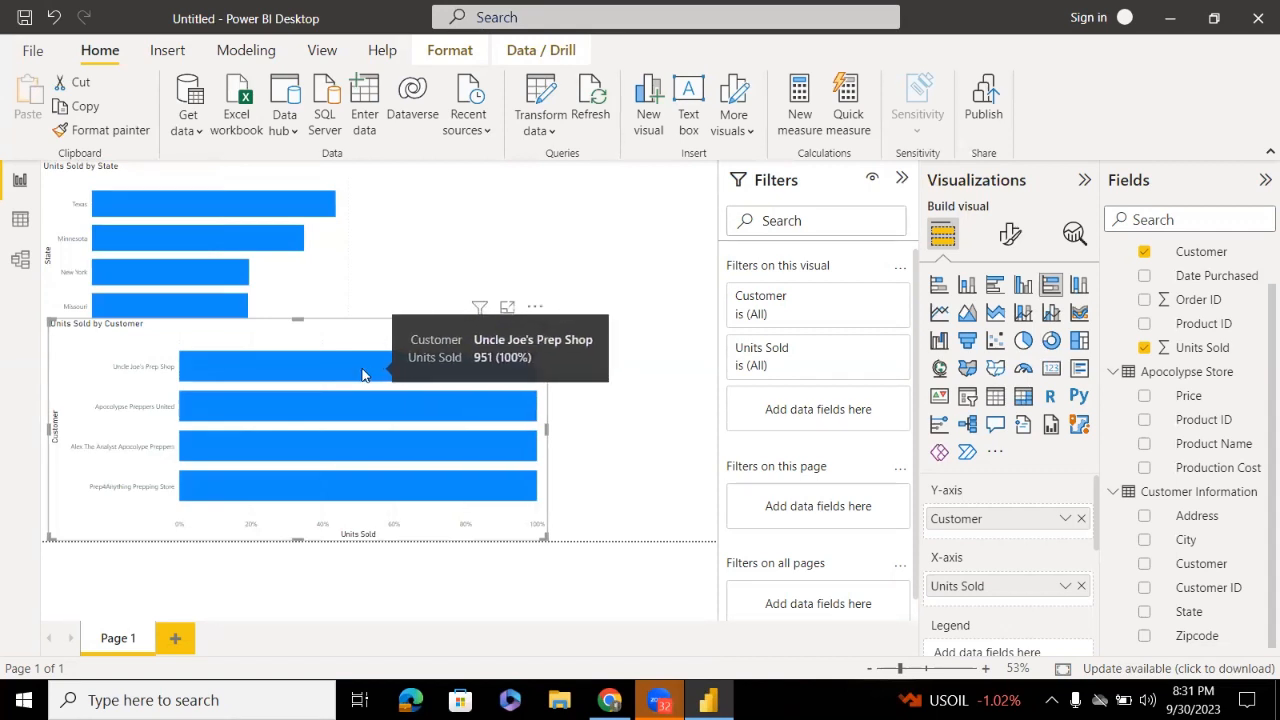
click(14, 222)
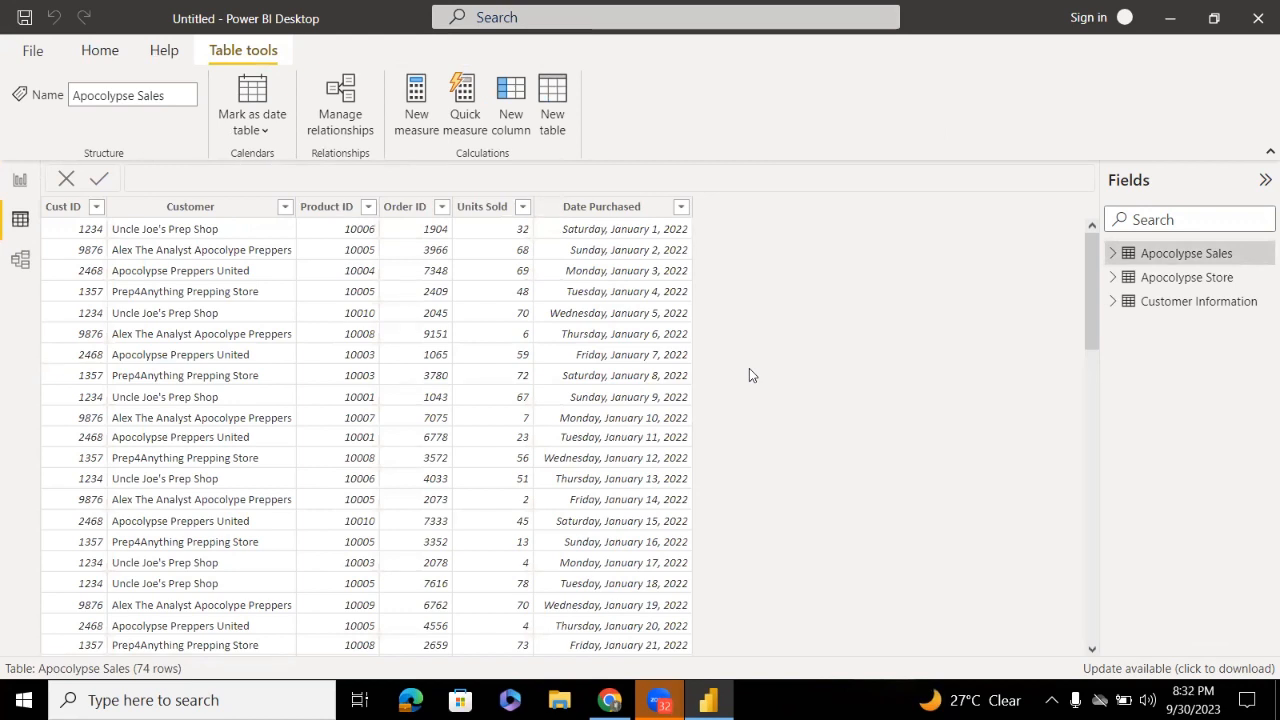
click(19, 177)
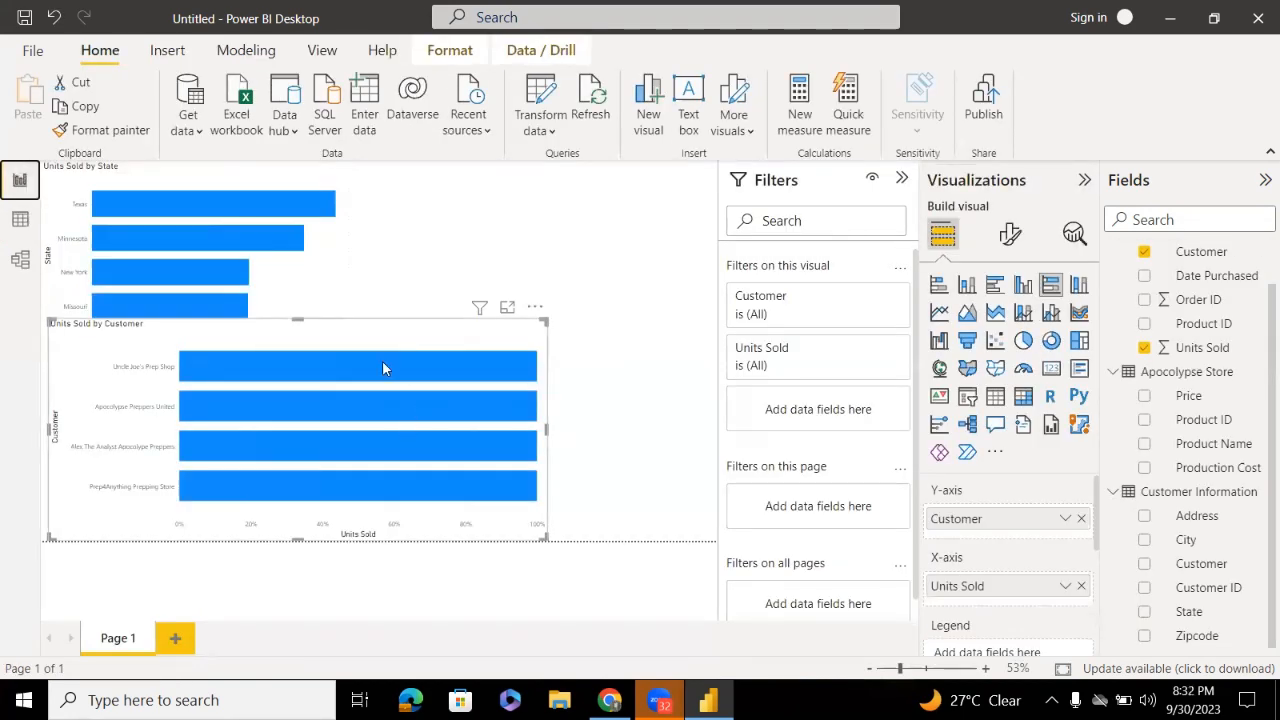
mouse_move(472, 366)
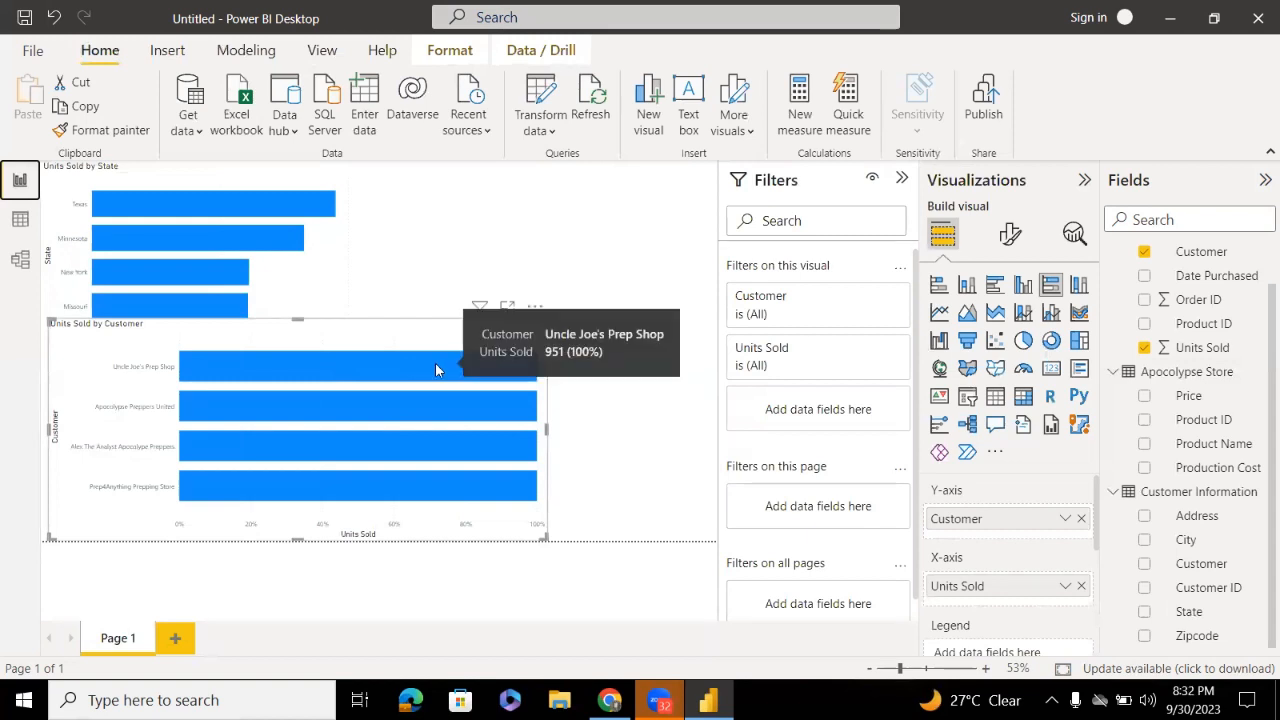
mouse_move(474, 408)
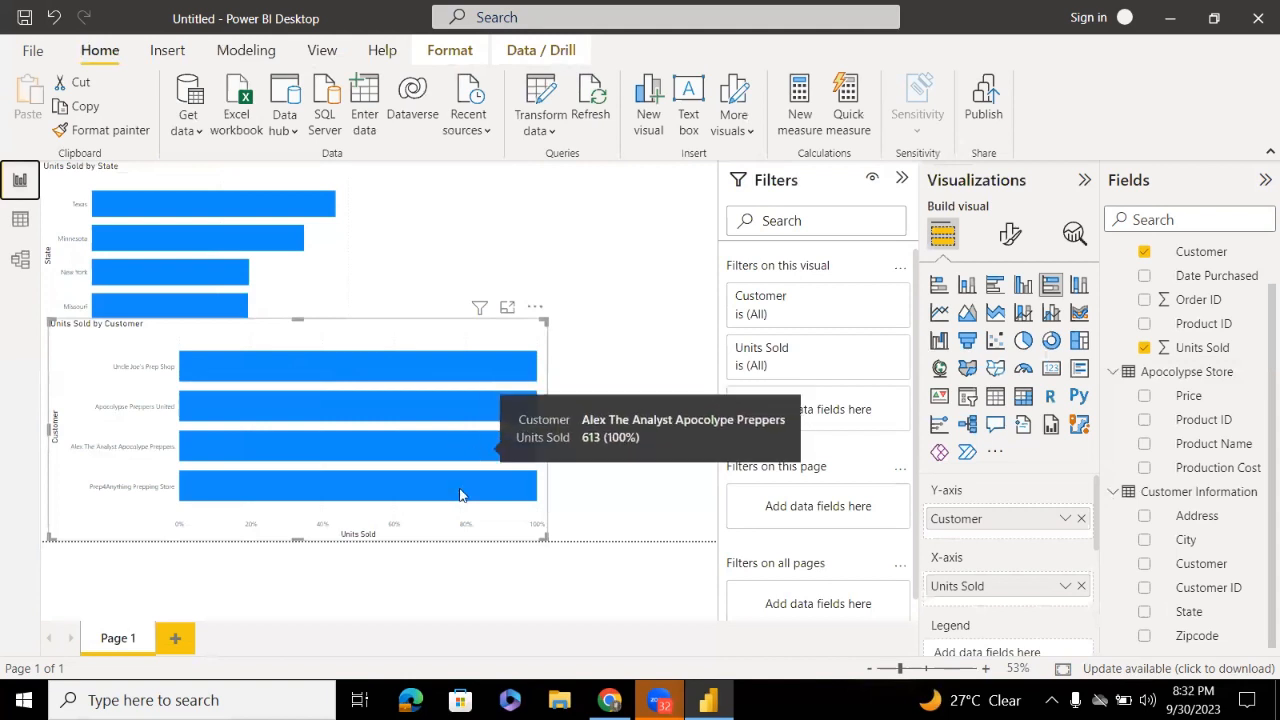
mouse_move(455, 505)
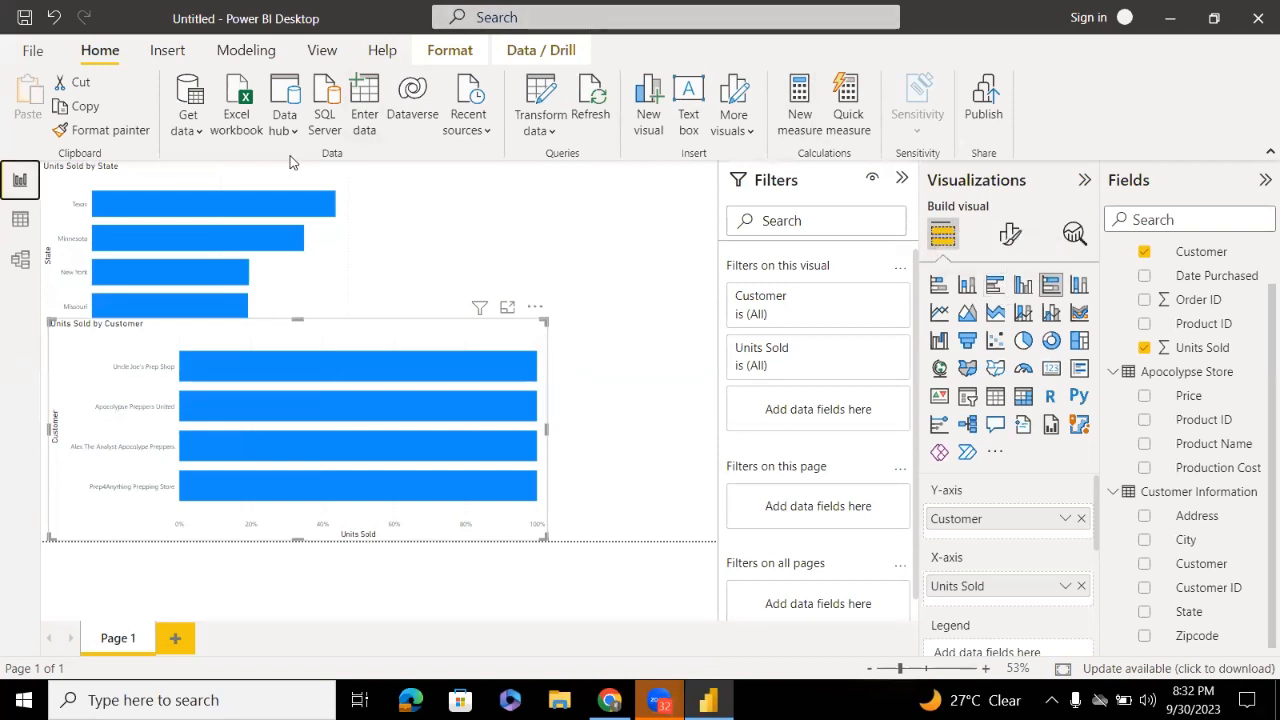
Move the Units Sold by Customer chart under the State chart and shrink it to a matching size
click(535, 307)
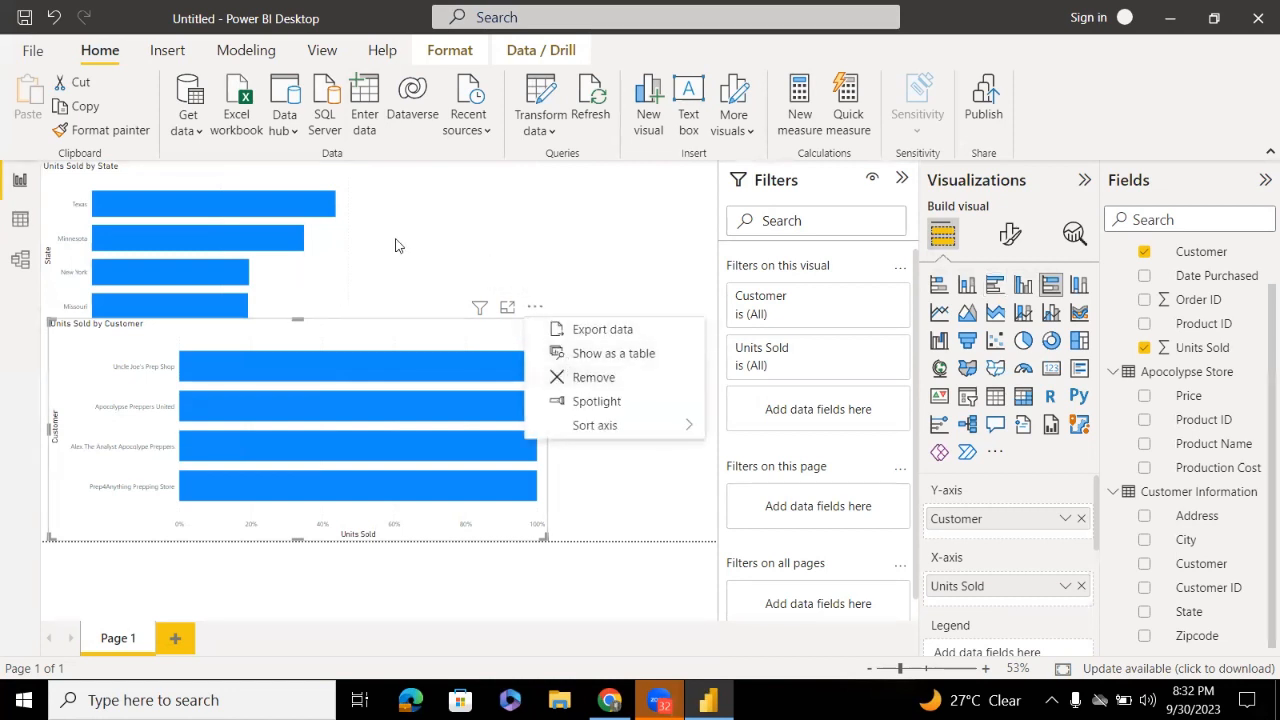
click(302, 242)
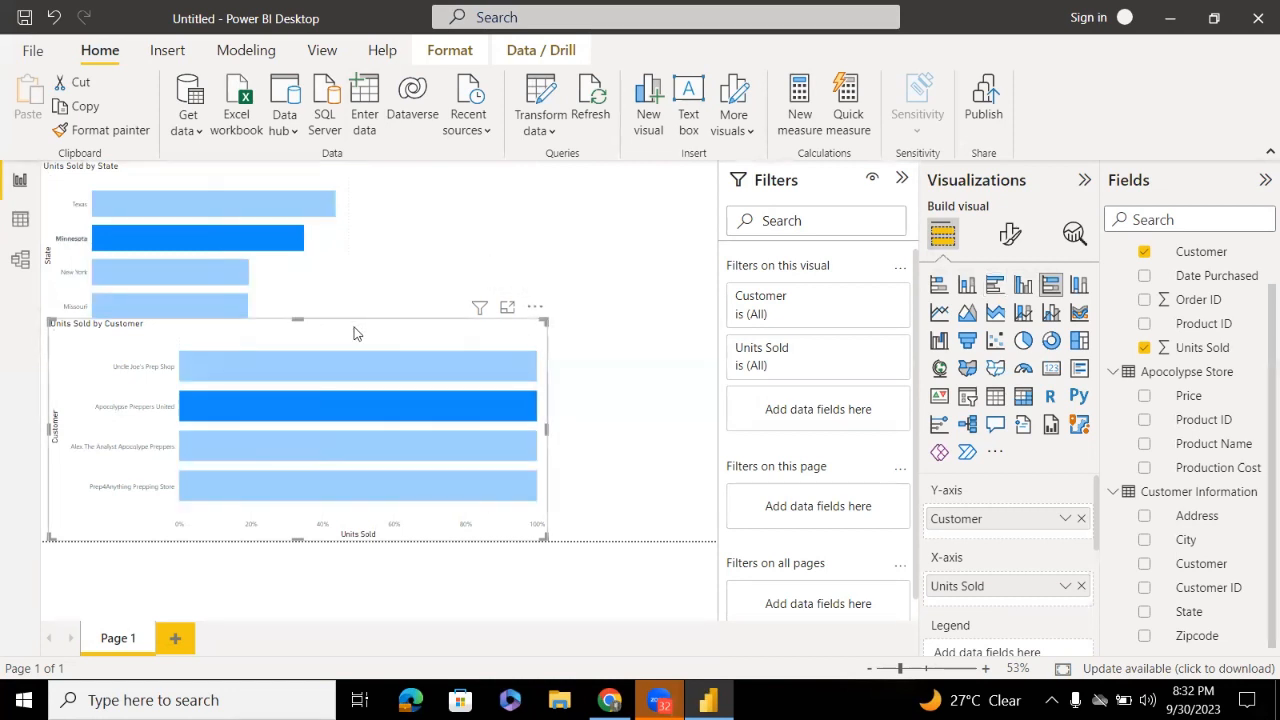
drag(354, 330, 685, 346)
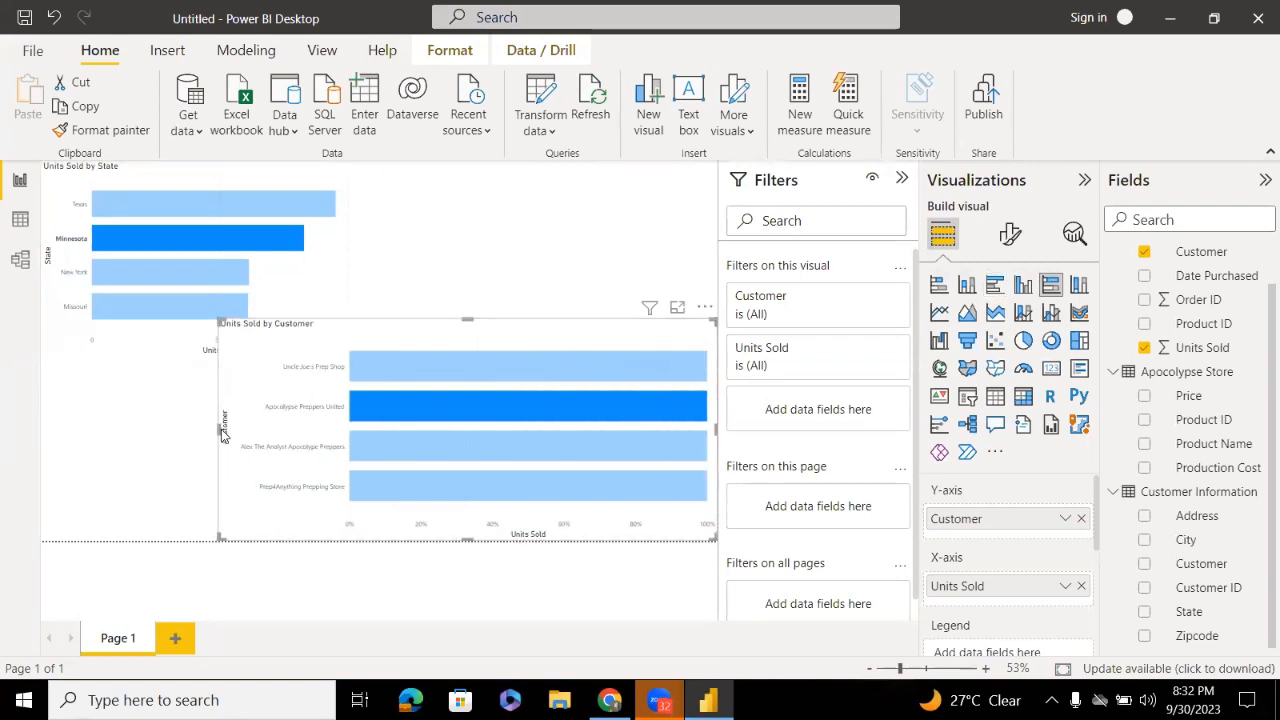
drag(220, 432, 408, 414)
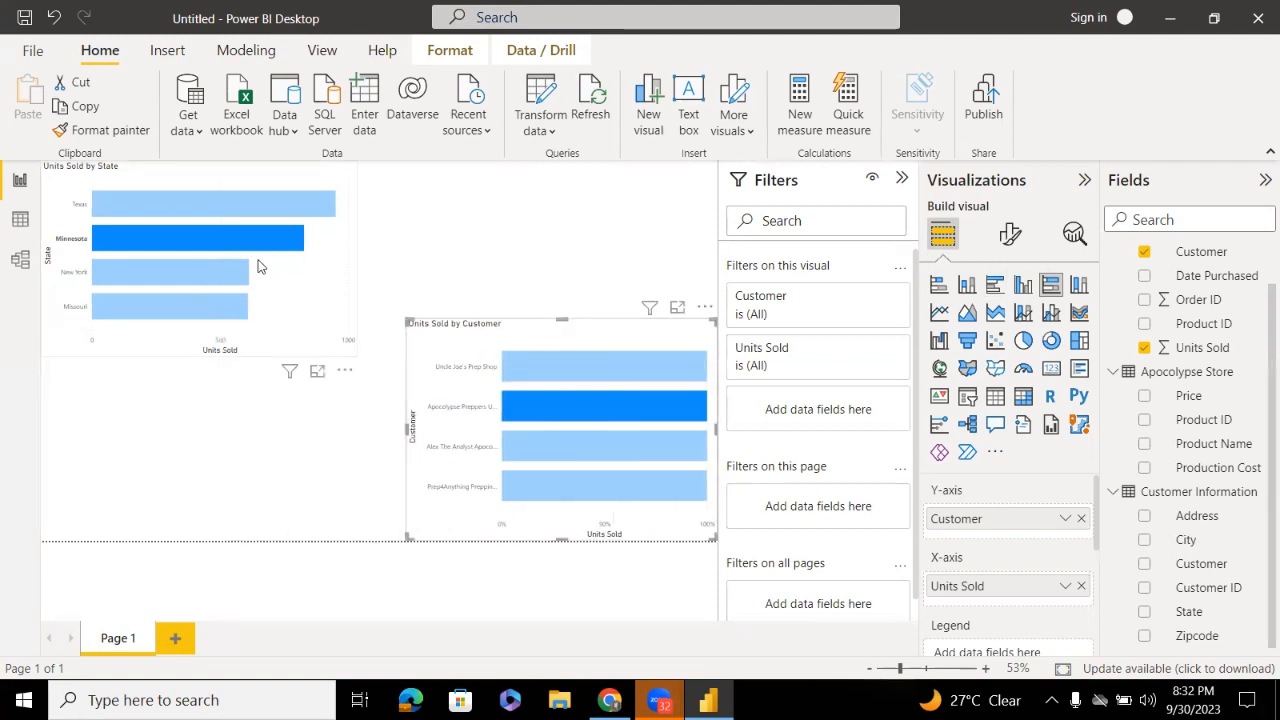
click(243, 230)
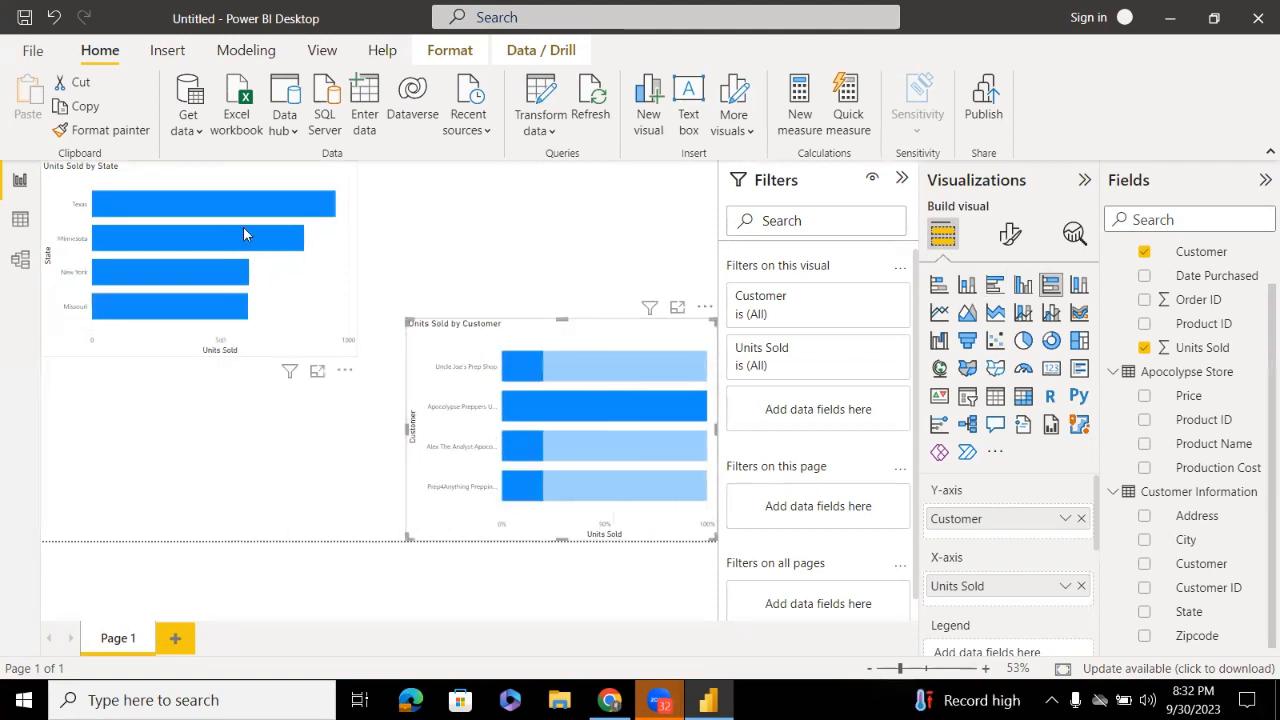
click(336, 297)
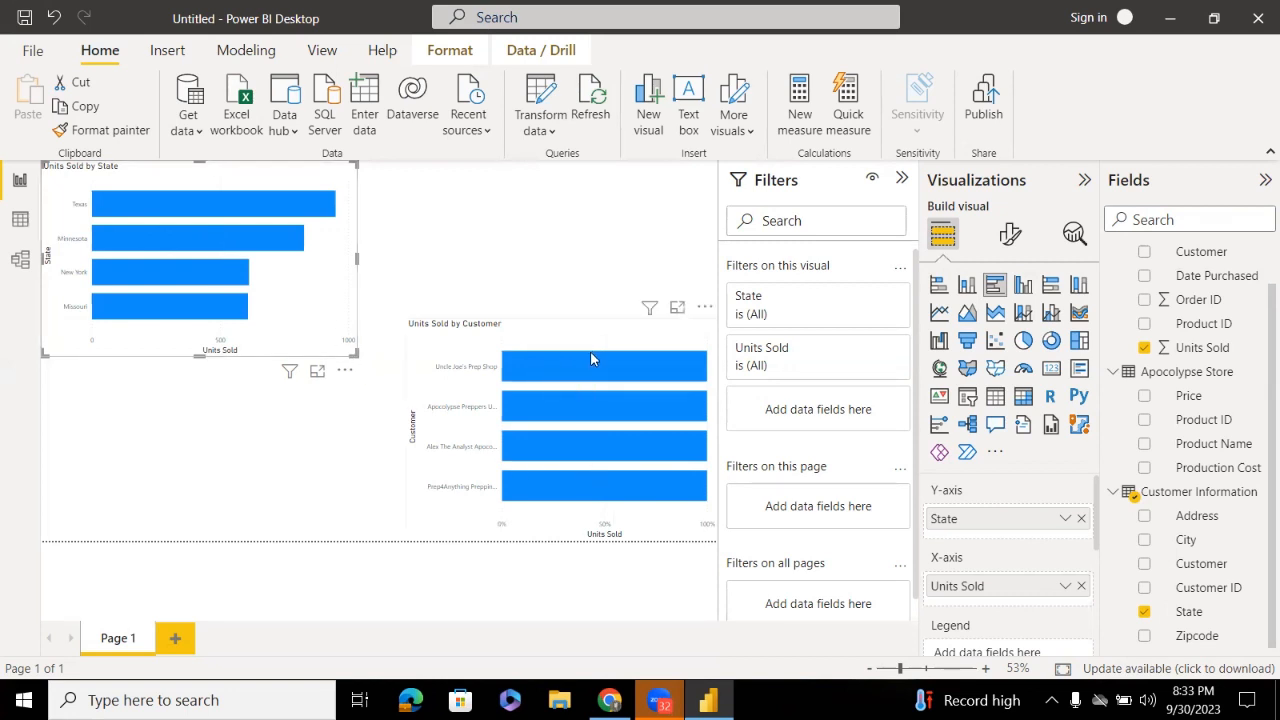
mouse_move(589, 370)
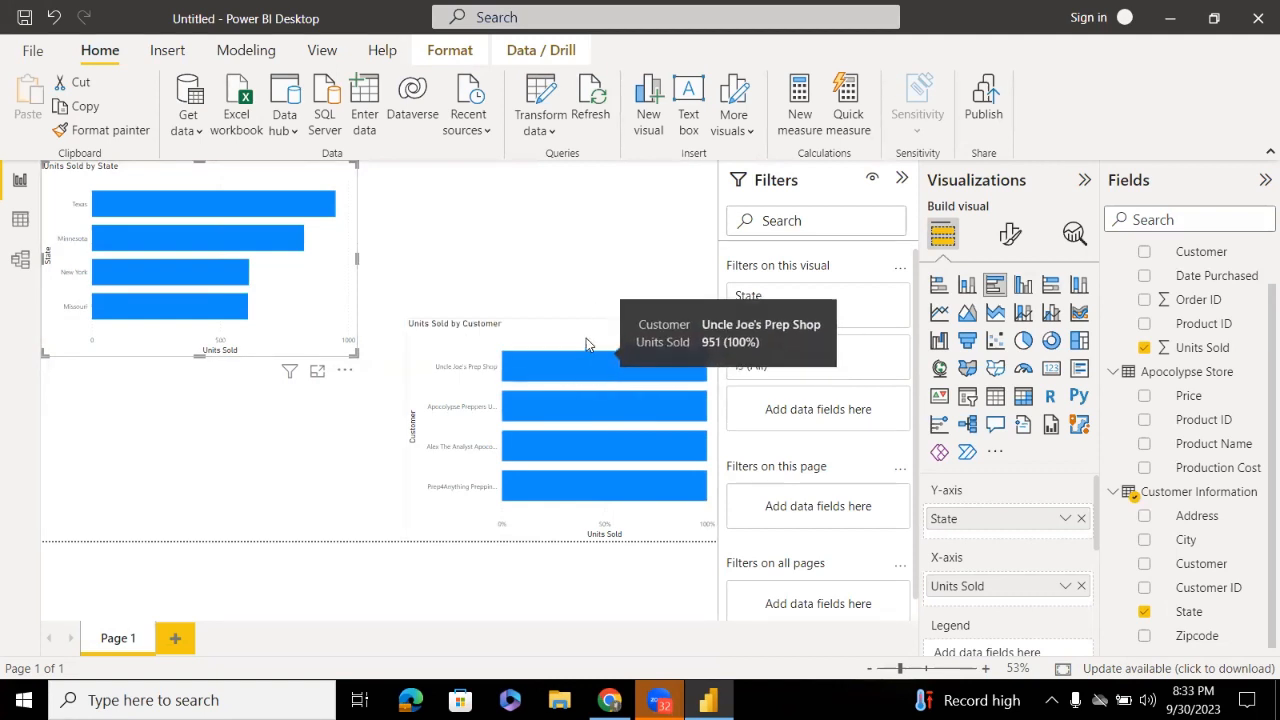
click(467, 342)
drag(470, 342, 345, 372)
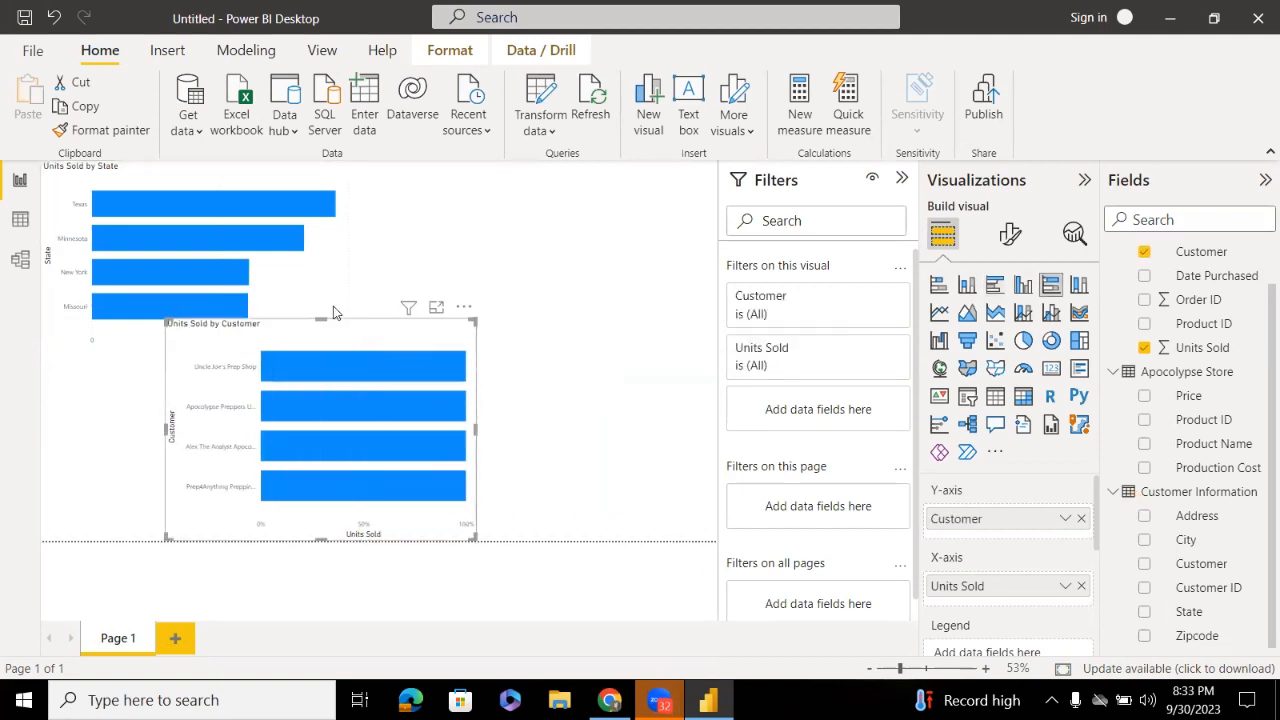
drag(312, 318, 200, 388)
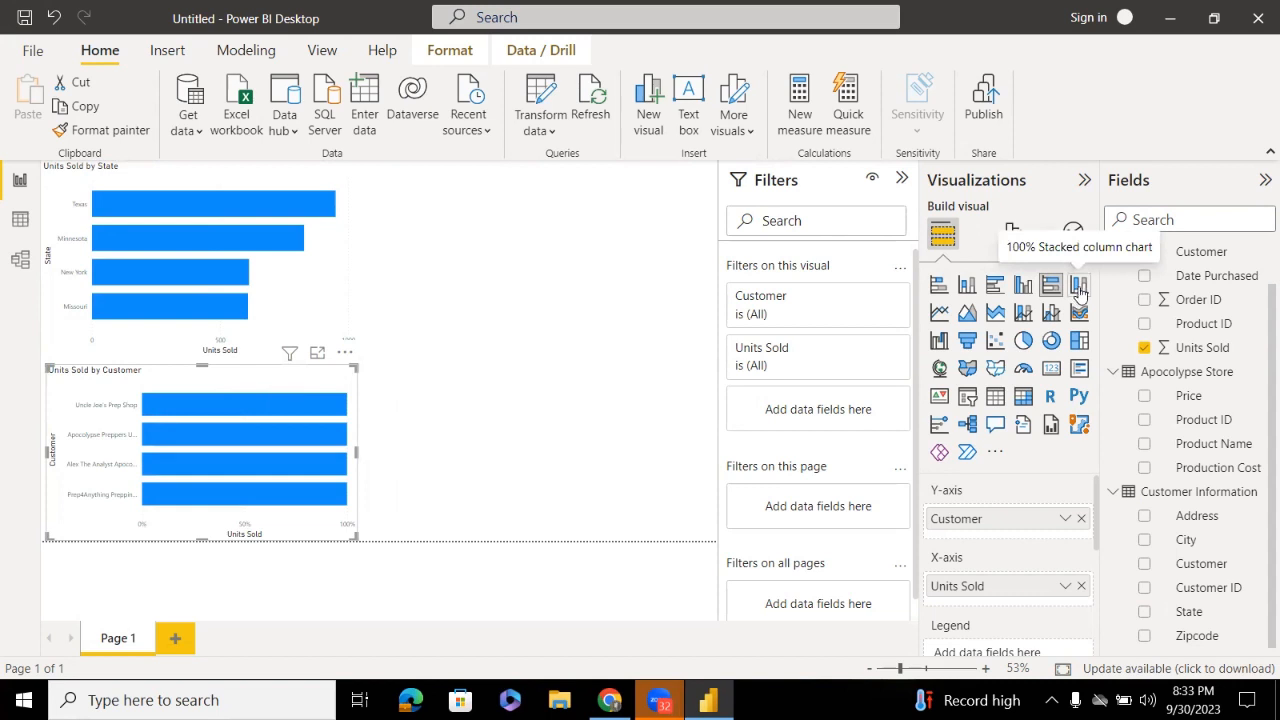
Switch the Units Sold by Customer visual to a line chart, falling from about 950 to 610 units
click(937, 313)
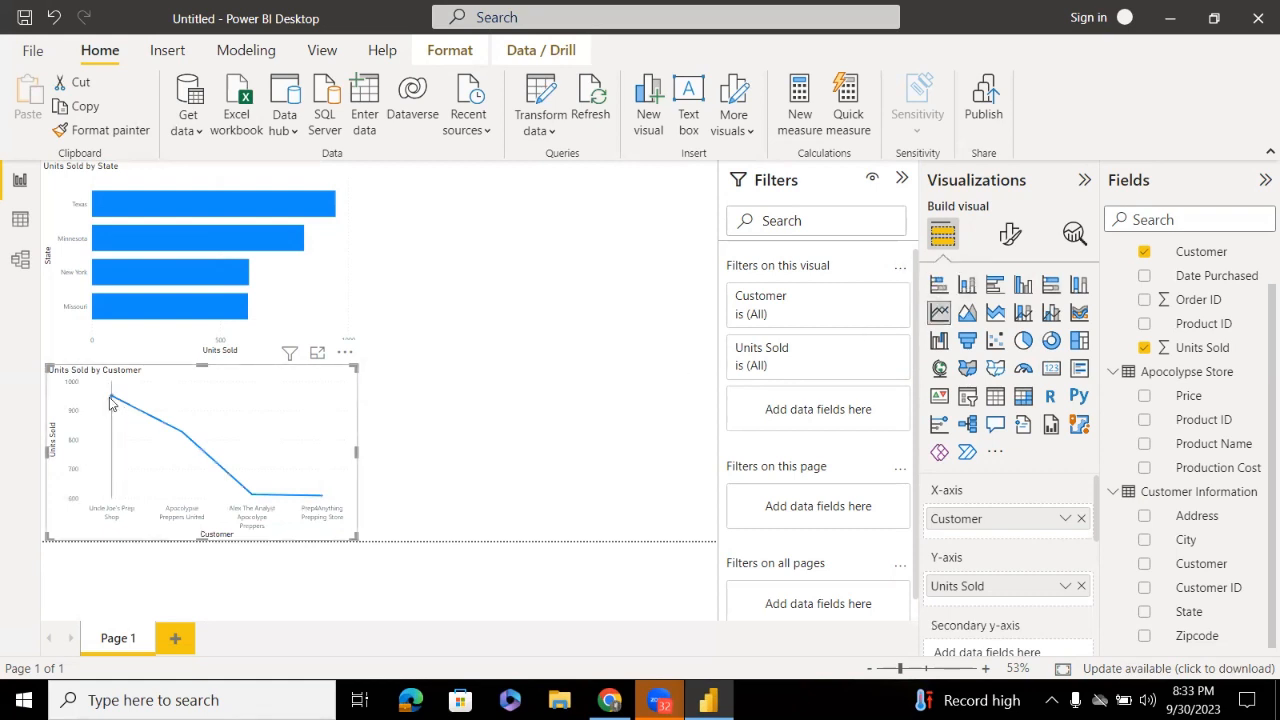
mouse_move(165, 424)
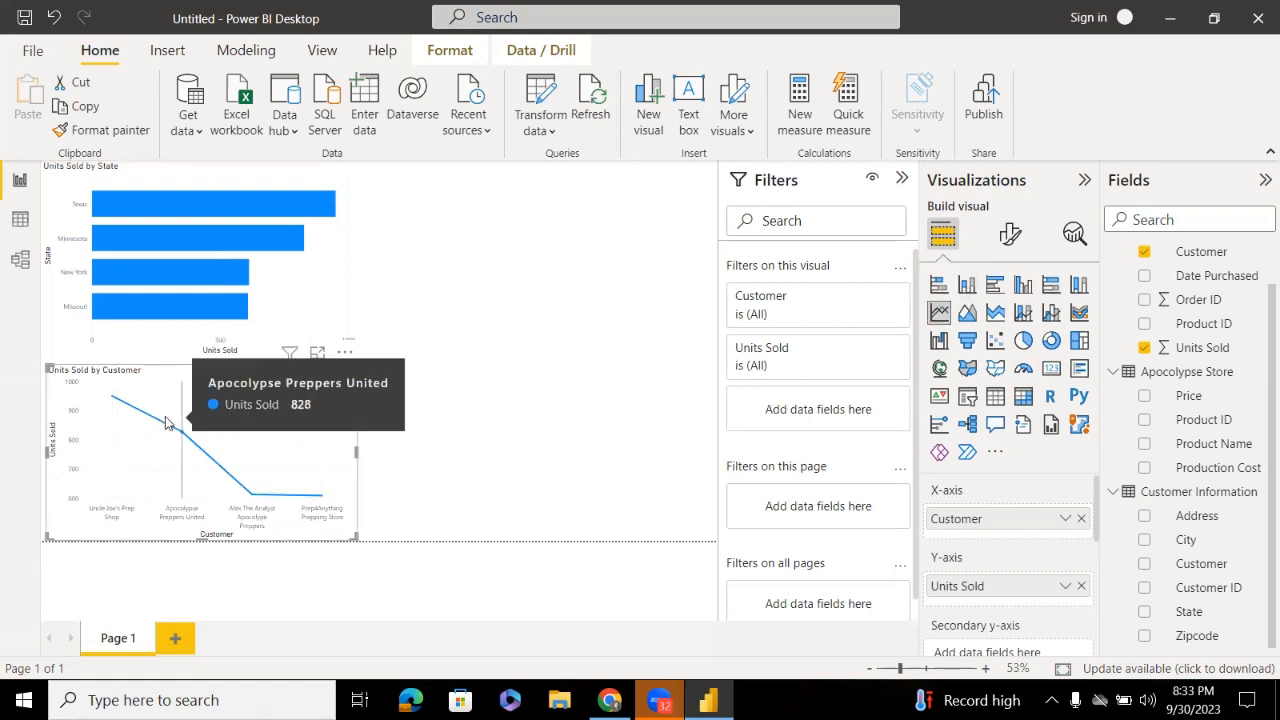
mouse_move(116, 410)
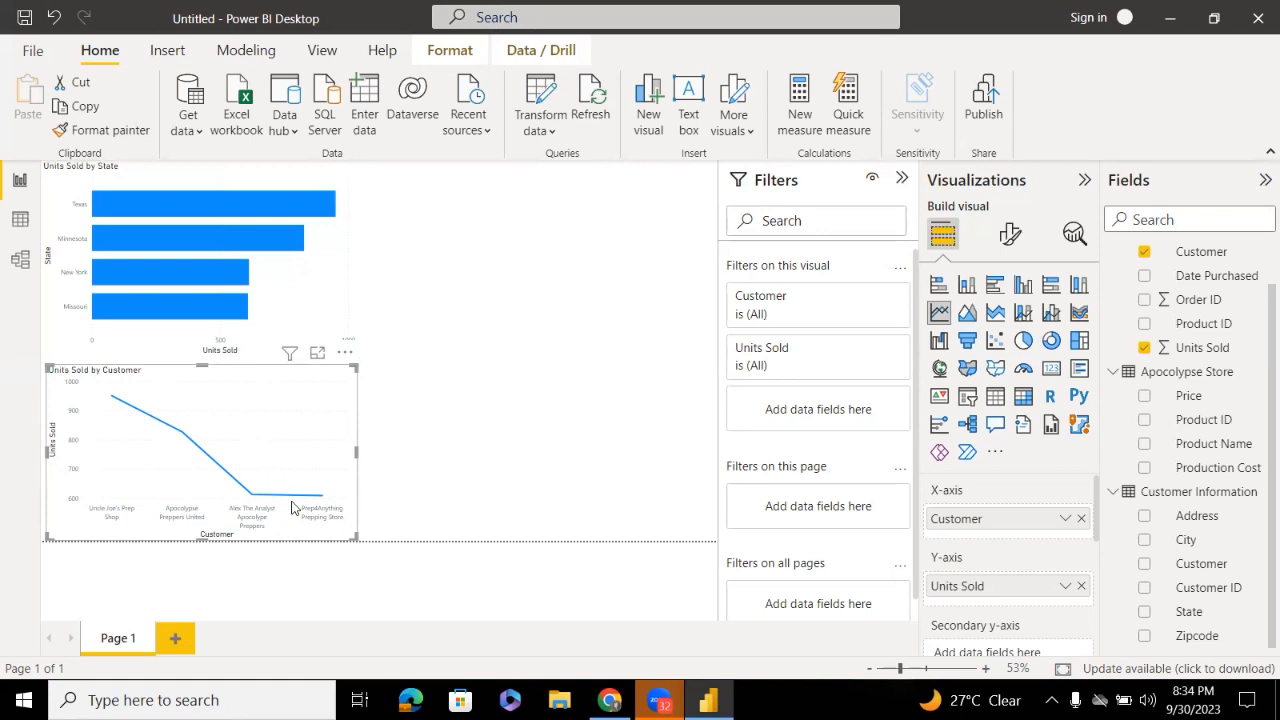
click(314, 280)
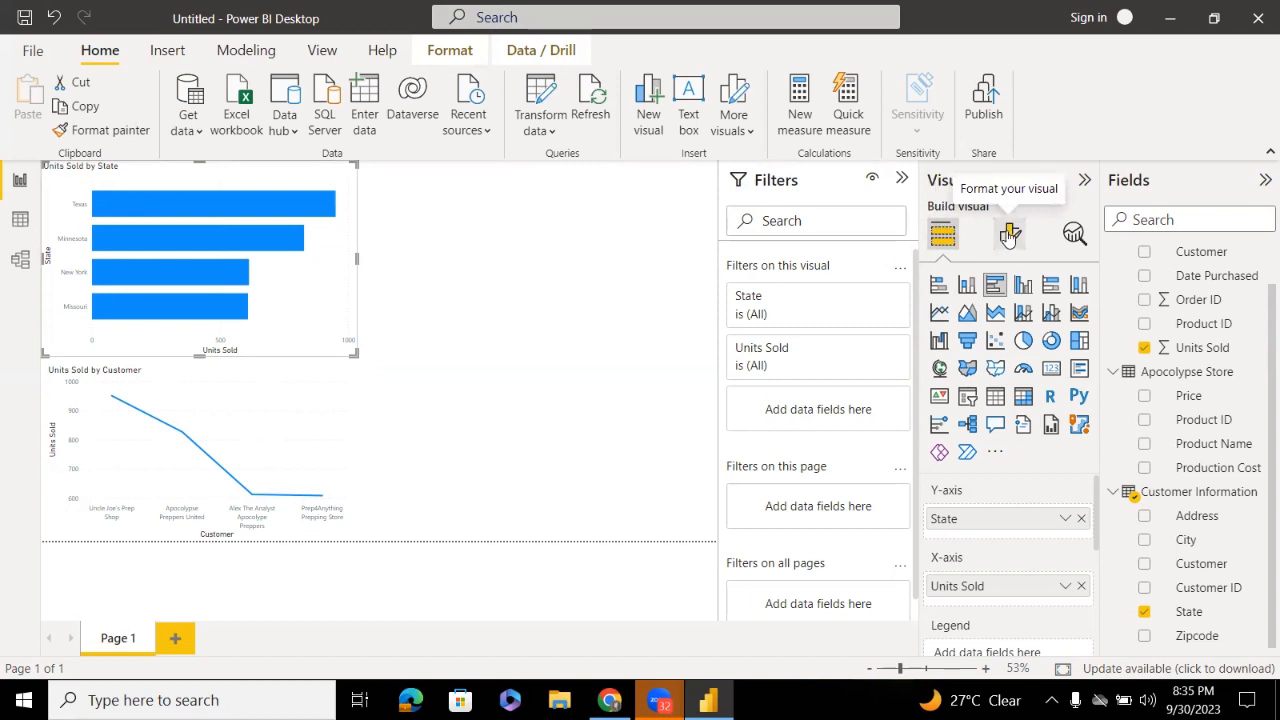
Colour the State chart's Y-axis labels orange and enlarge the chart slightly
click(1009, 234)
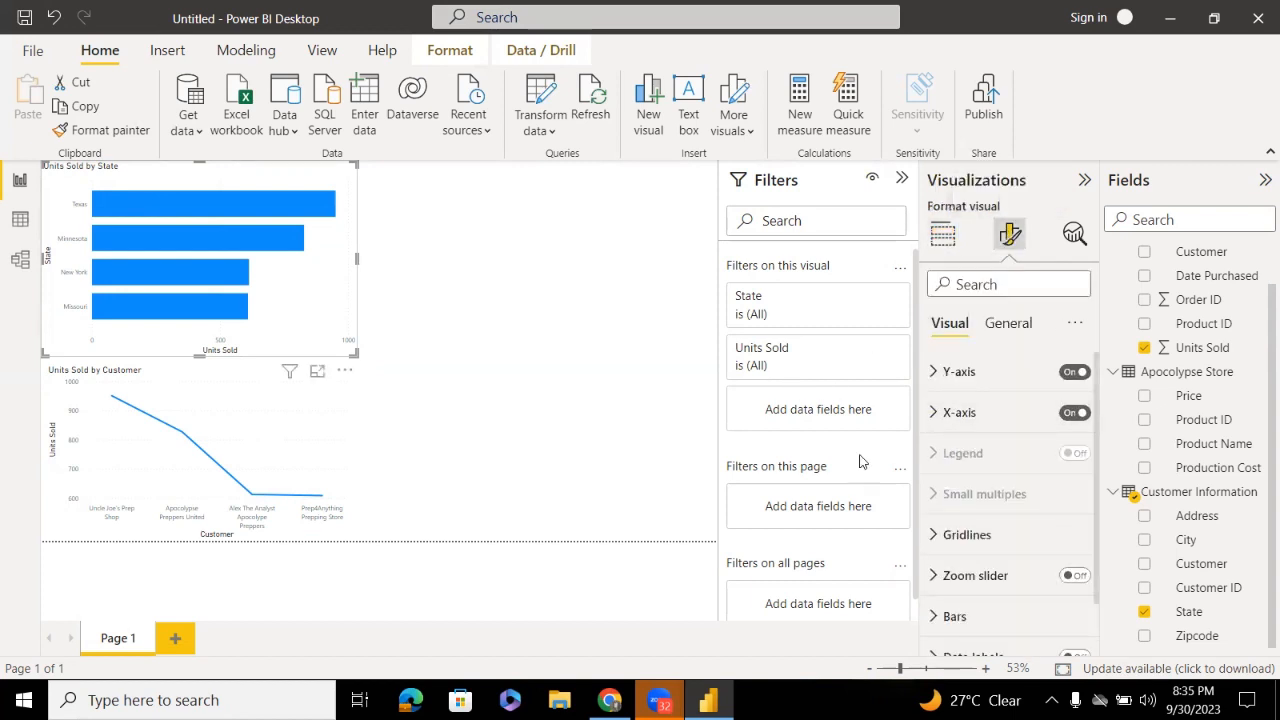
click(944, 378)
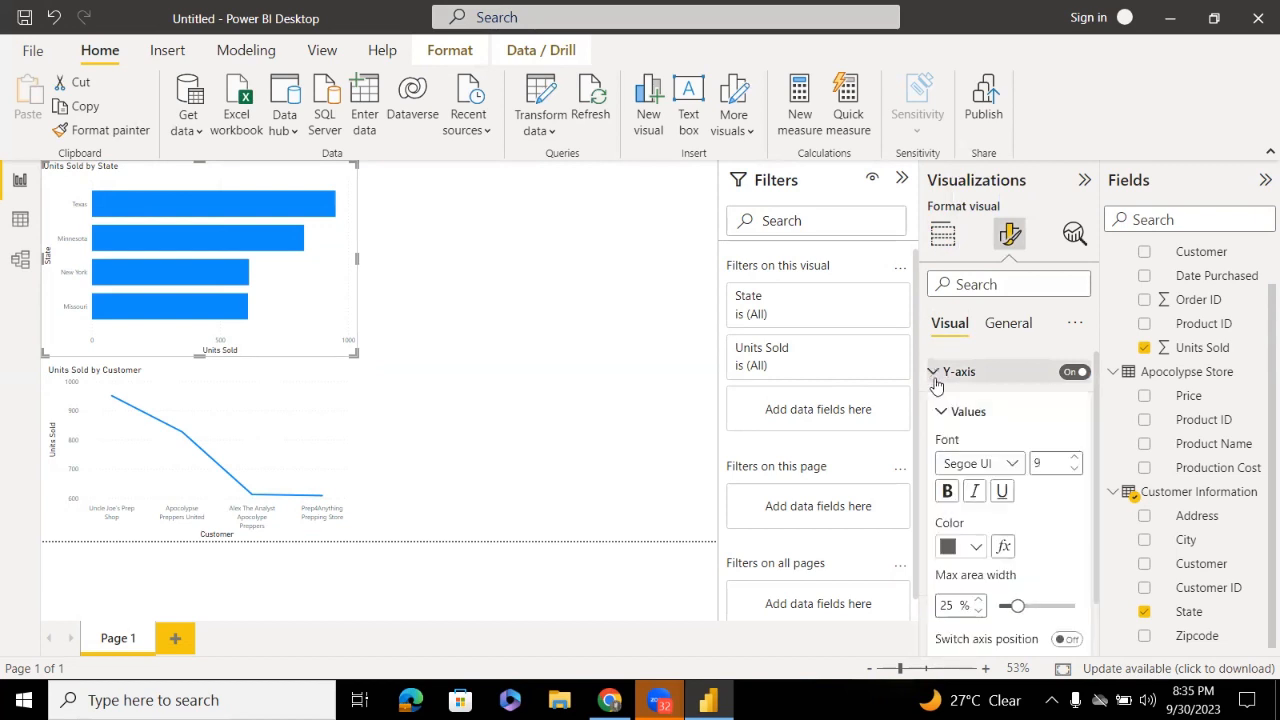
click(977, 547)
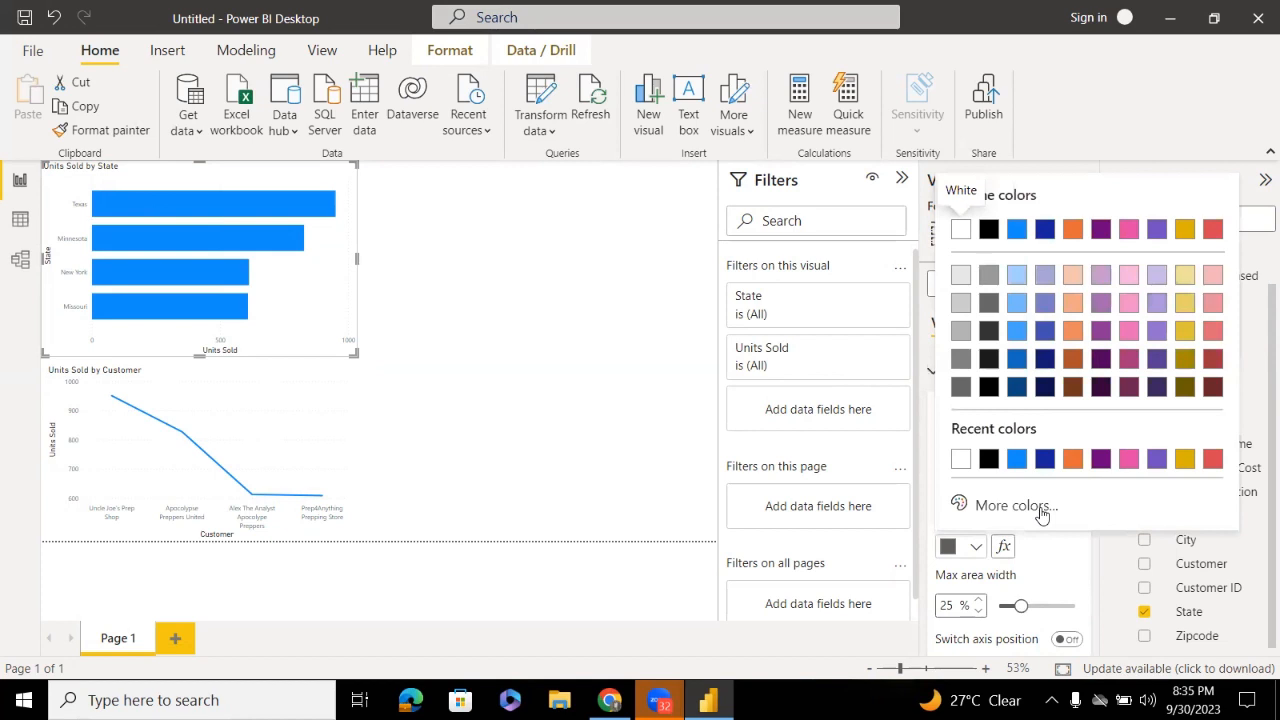
click(1072, 459)
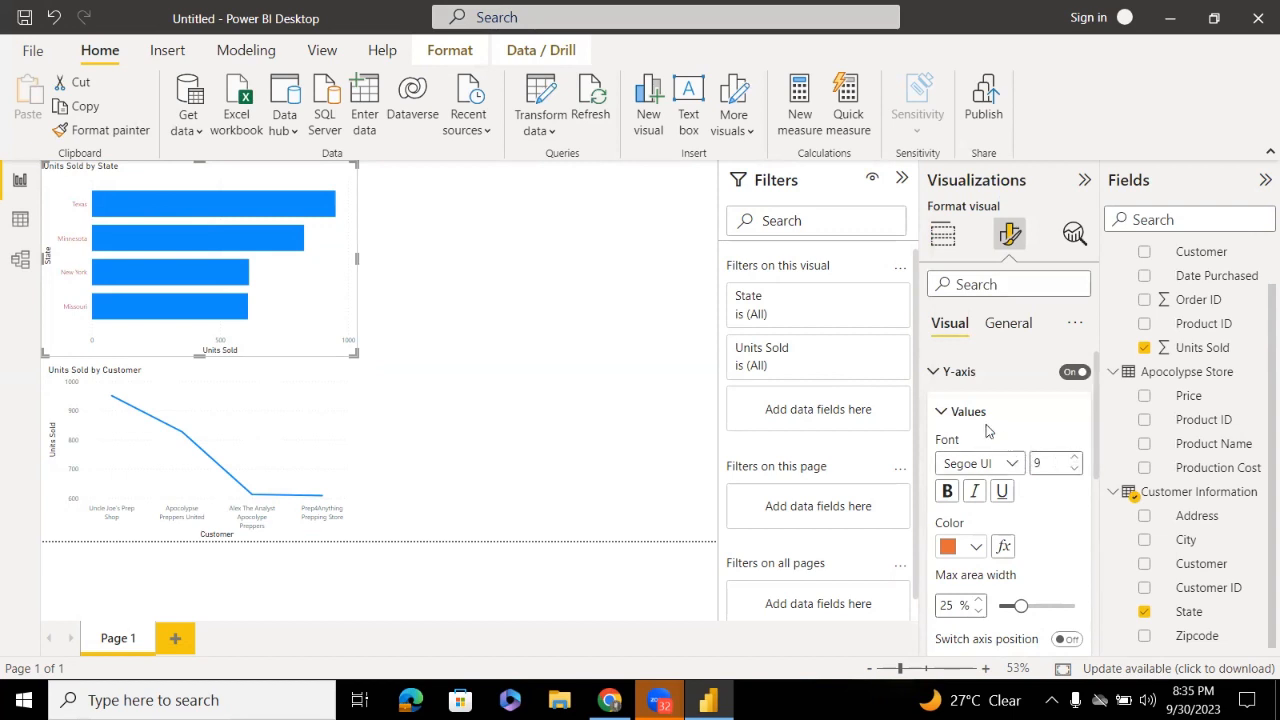
drag(358, 354, 380, 362)
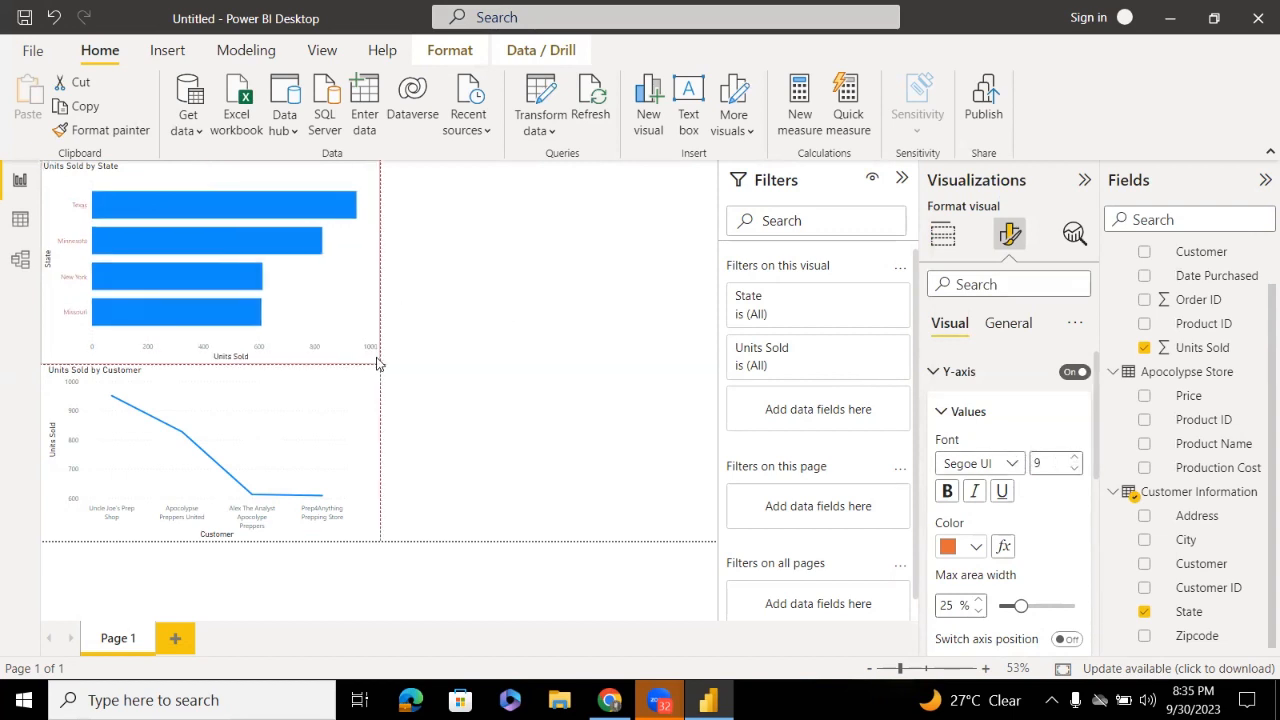
Make the state axis labels size 16, underlined, italic and bold
click(1072, 458)
click(1072, 458)
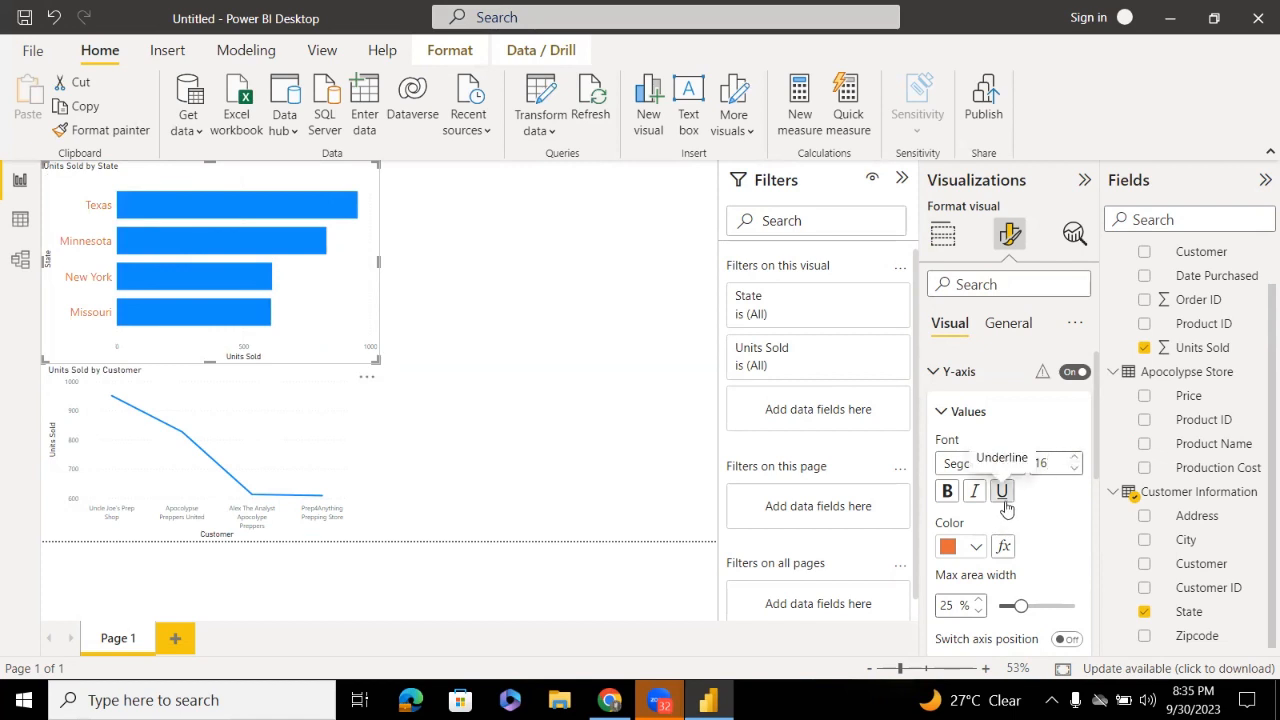
click(1003, 491)
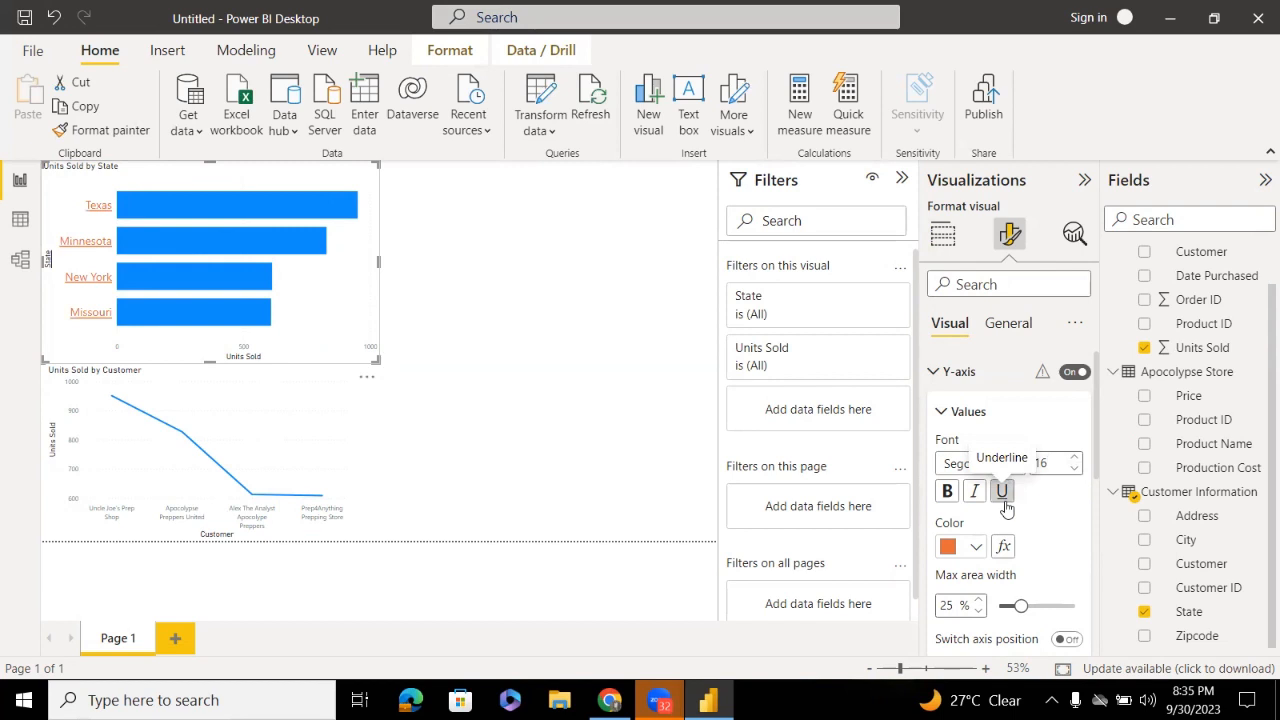
click(976, 494)
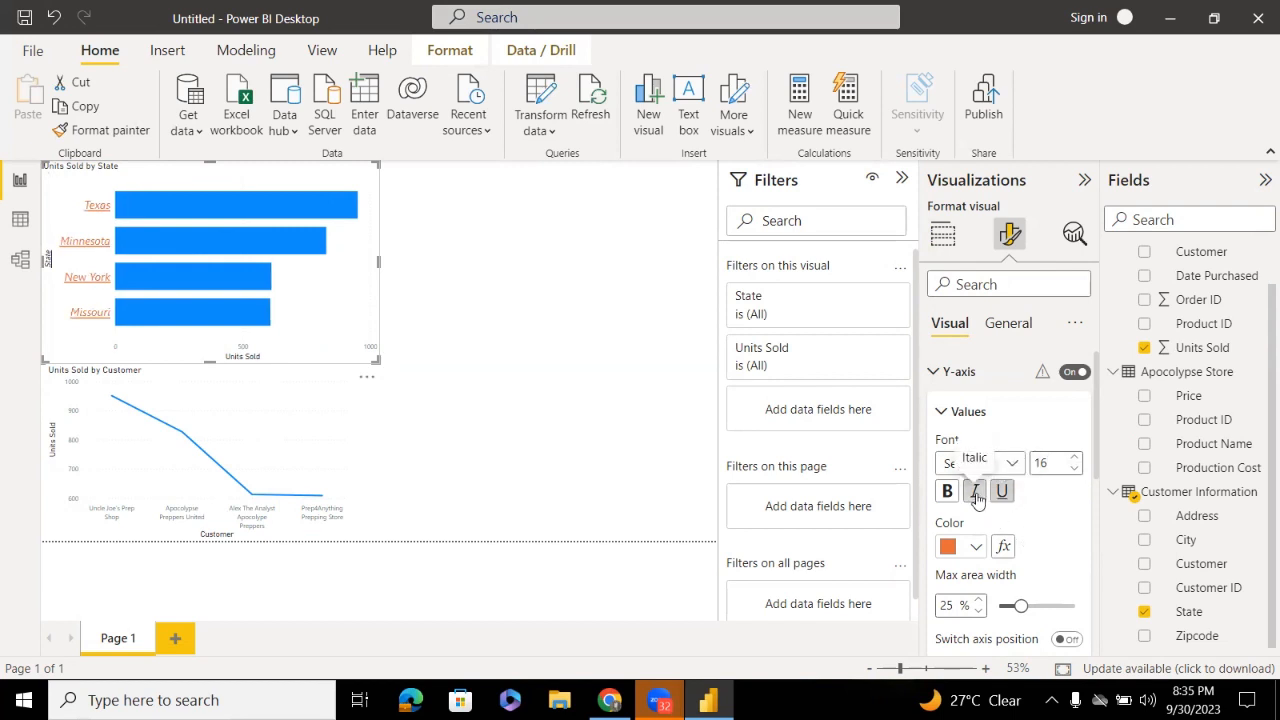
click(938, 500)
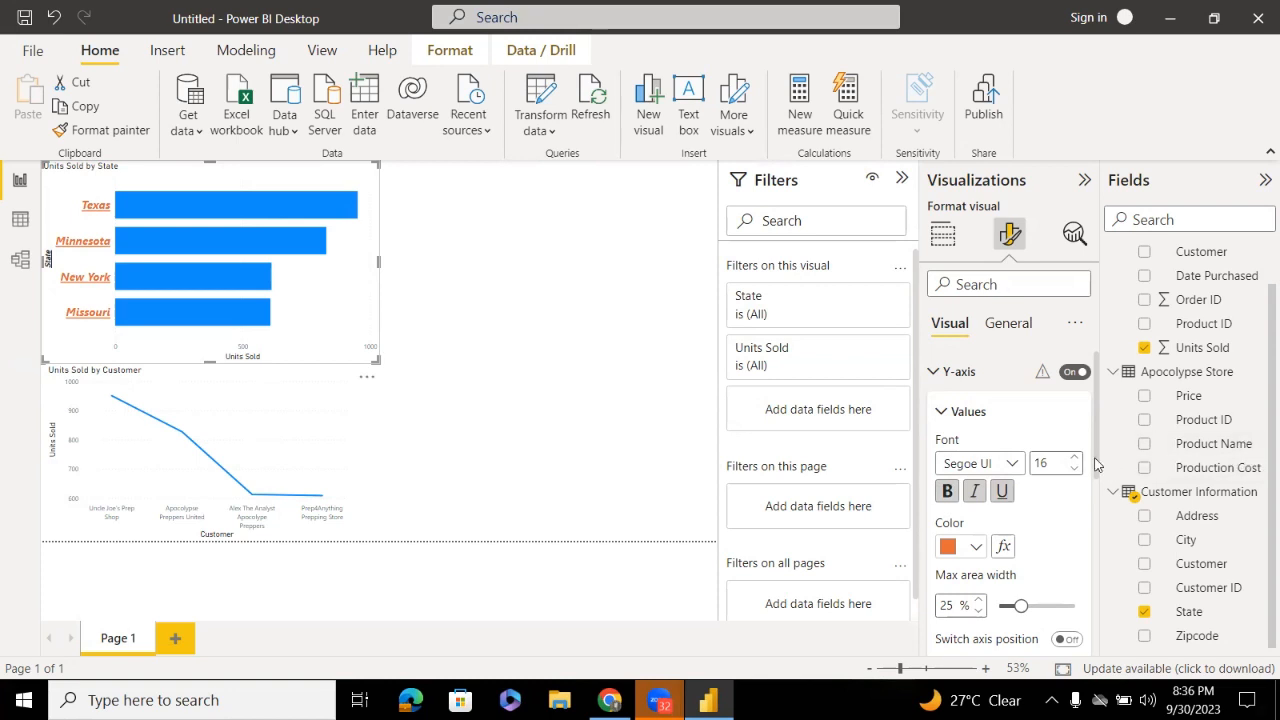
Widen the bar chart's axis label area so the state labels get more room
scroll(1094, 457, down, 1)
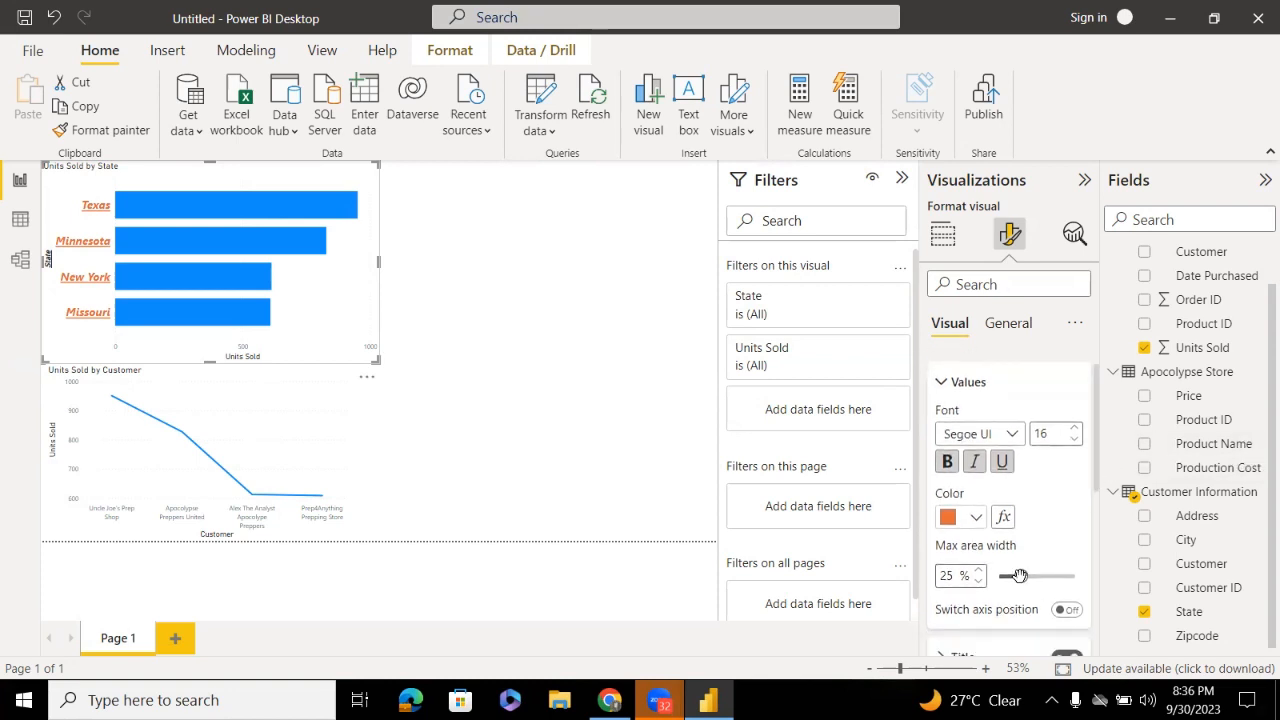
drag(1019, 576, 1068, 576)
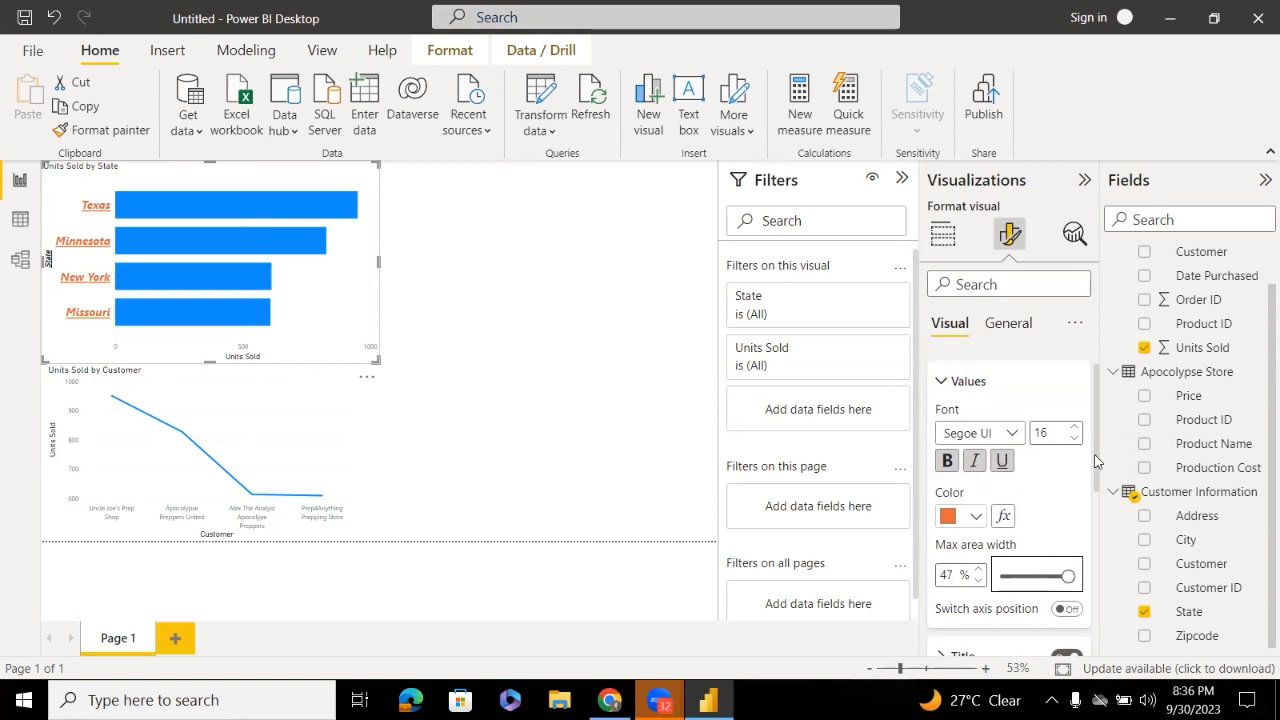
drag(1094, 460, 1094, 485)
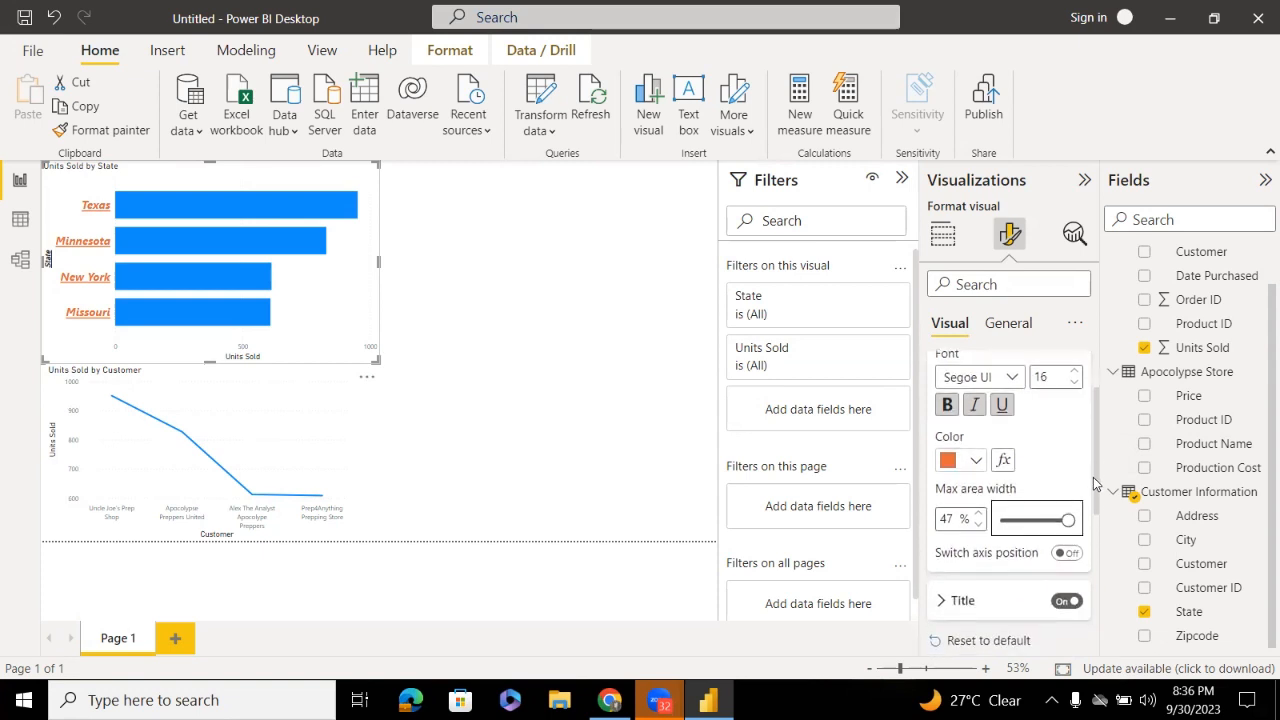
Try Switch axis position on the bar chart, finally keeping the state labels on the left
click(1066, 555)
click(1067, 555)
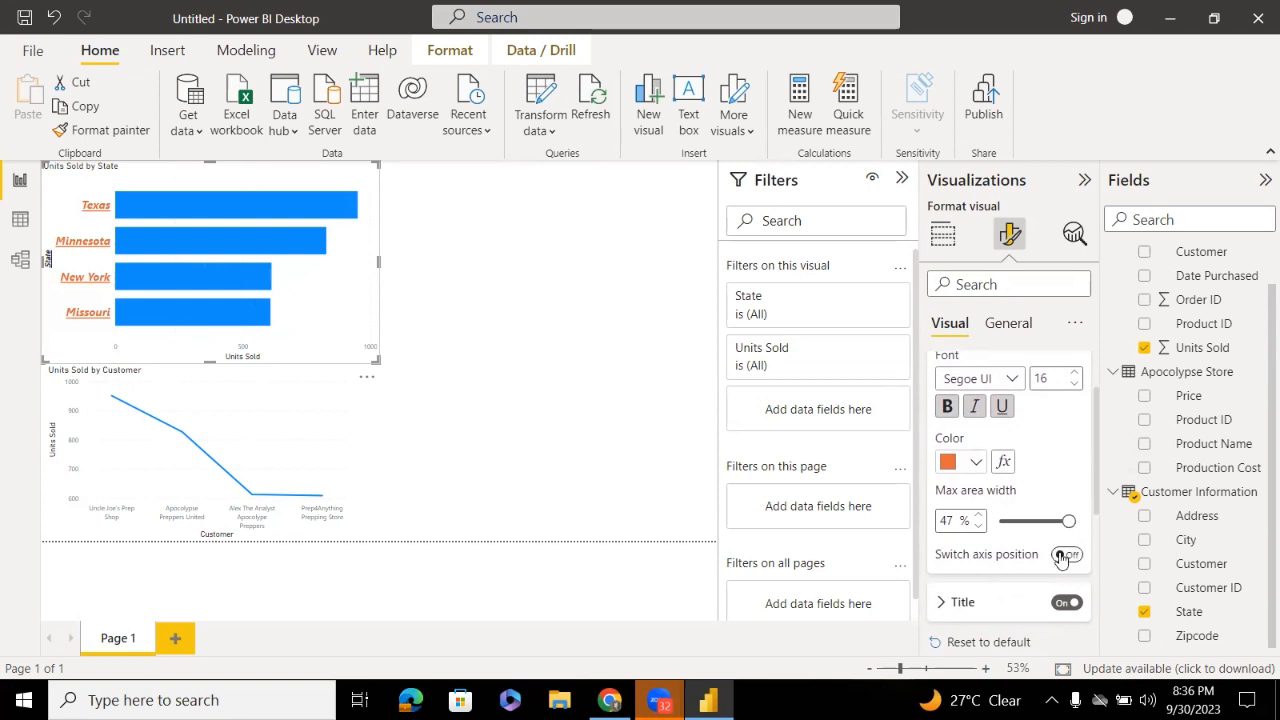
click(1065, 556)
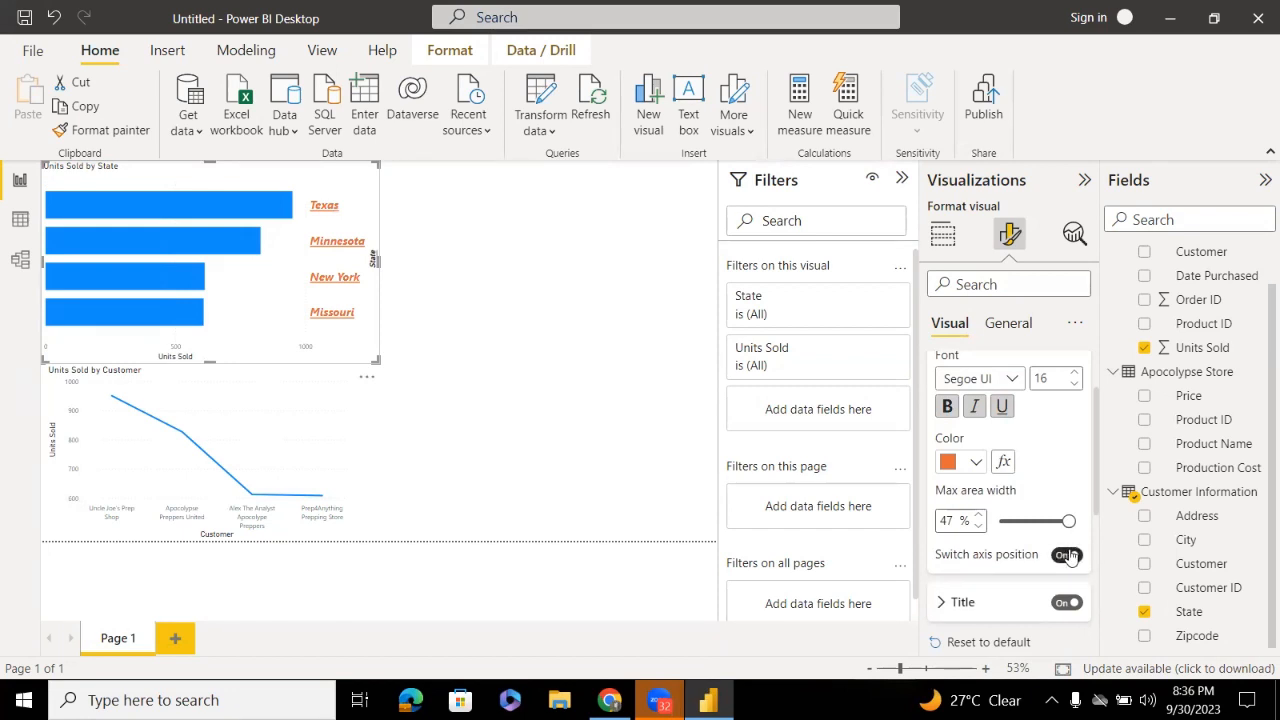
click(1068, 555)
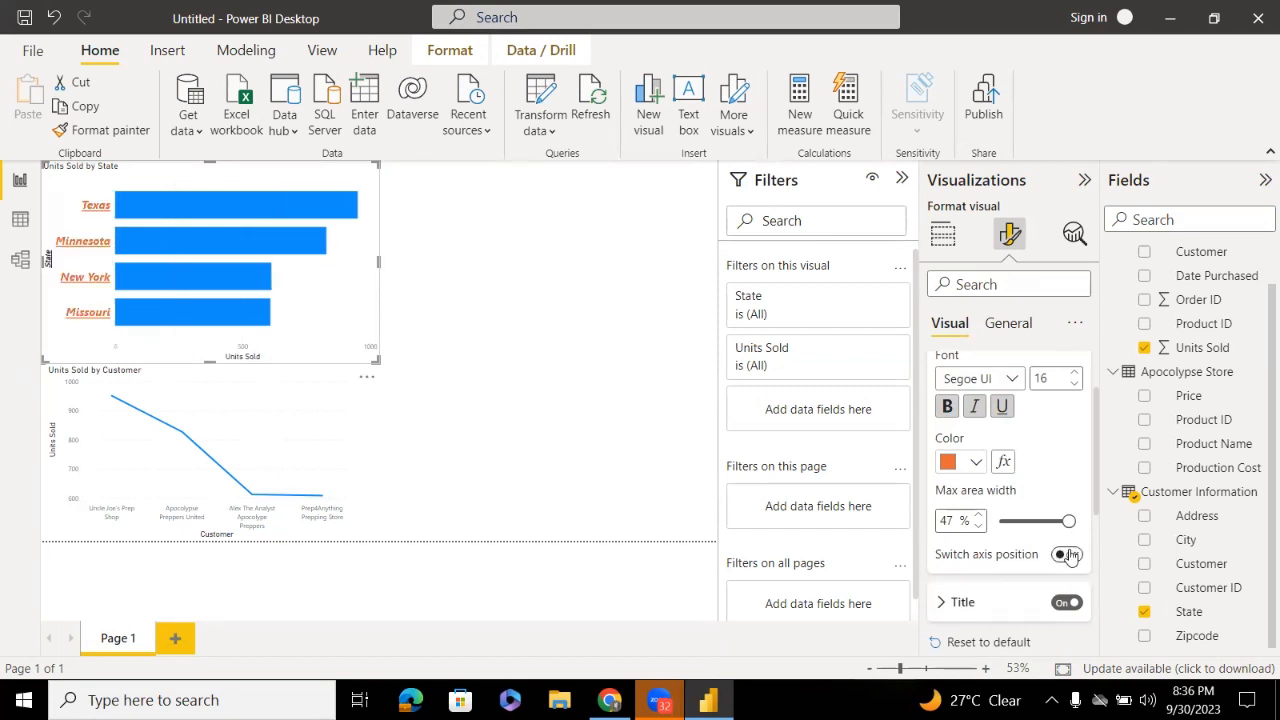
click(1068, 555)
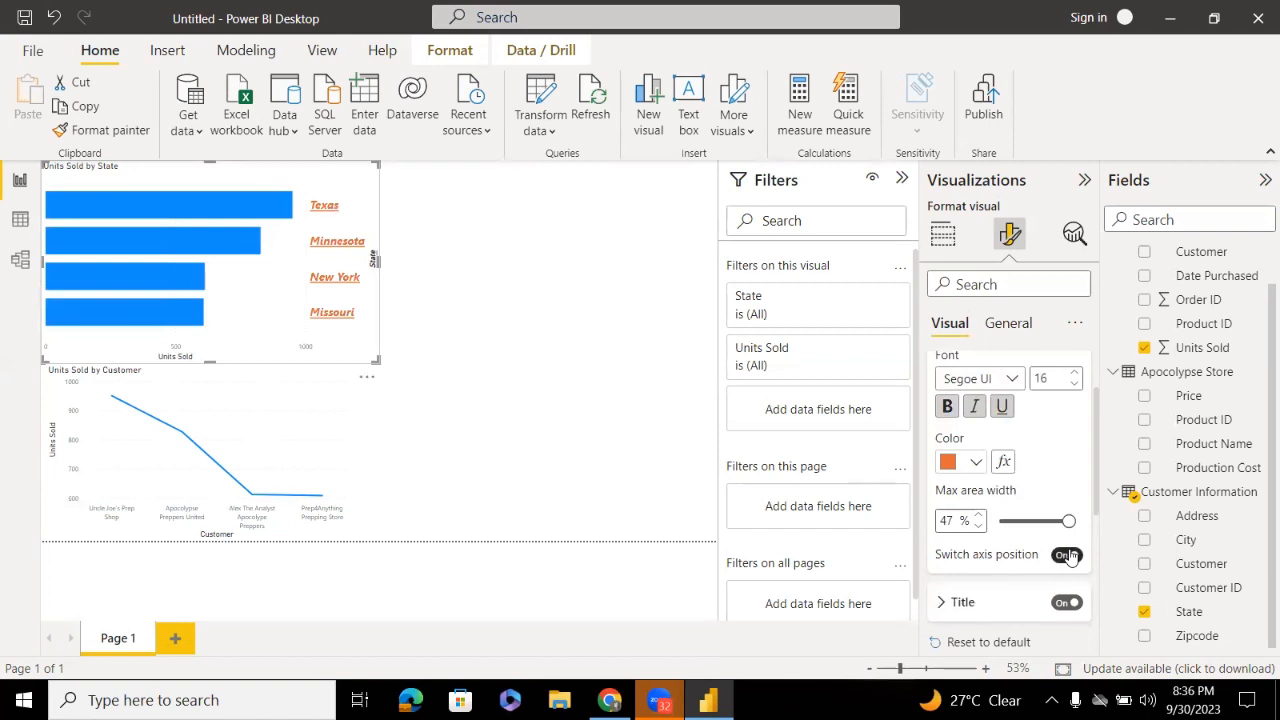
click(1068, 555)
Enlarge the Units Sold by State bar chart, keeping its State axis title shown
drag(1097, 483, 1097, 505)
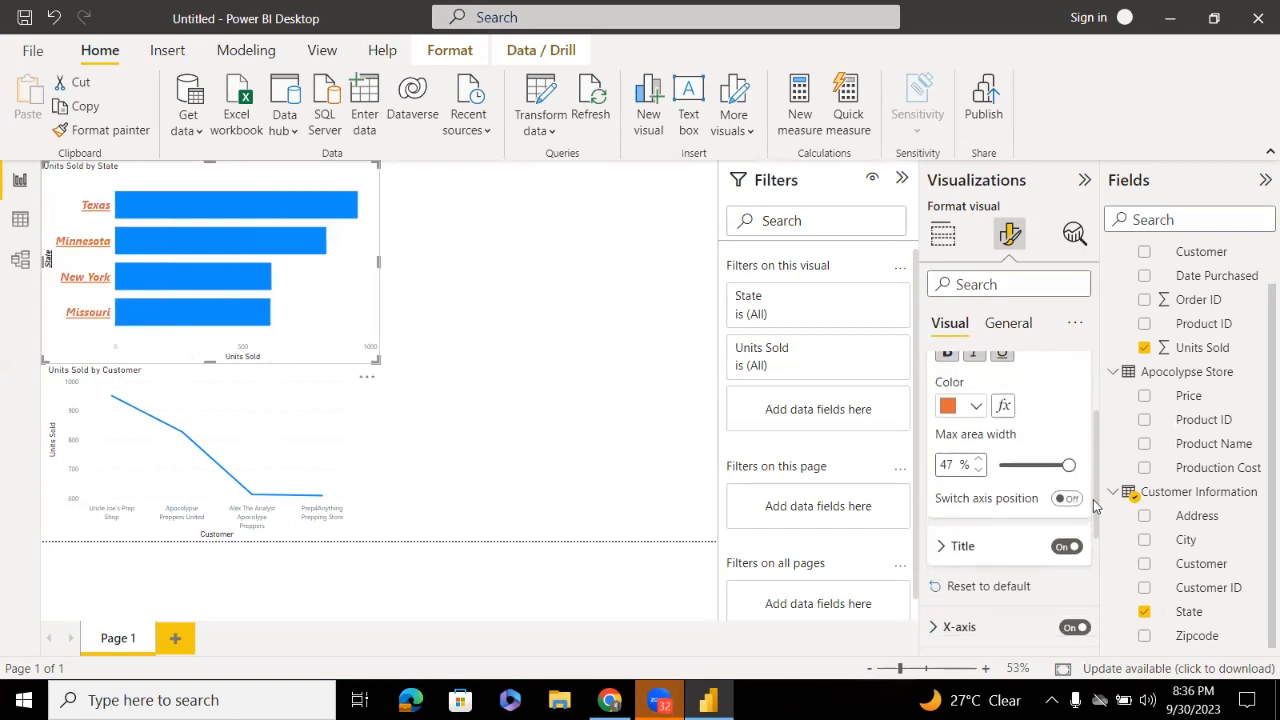
click(1068, 547)
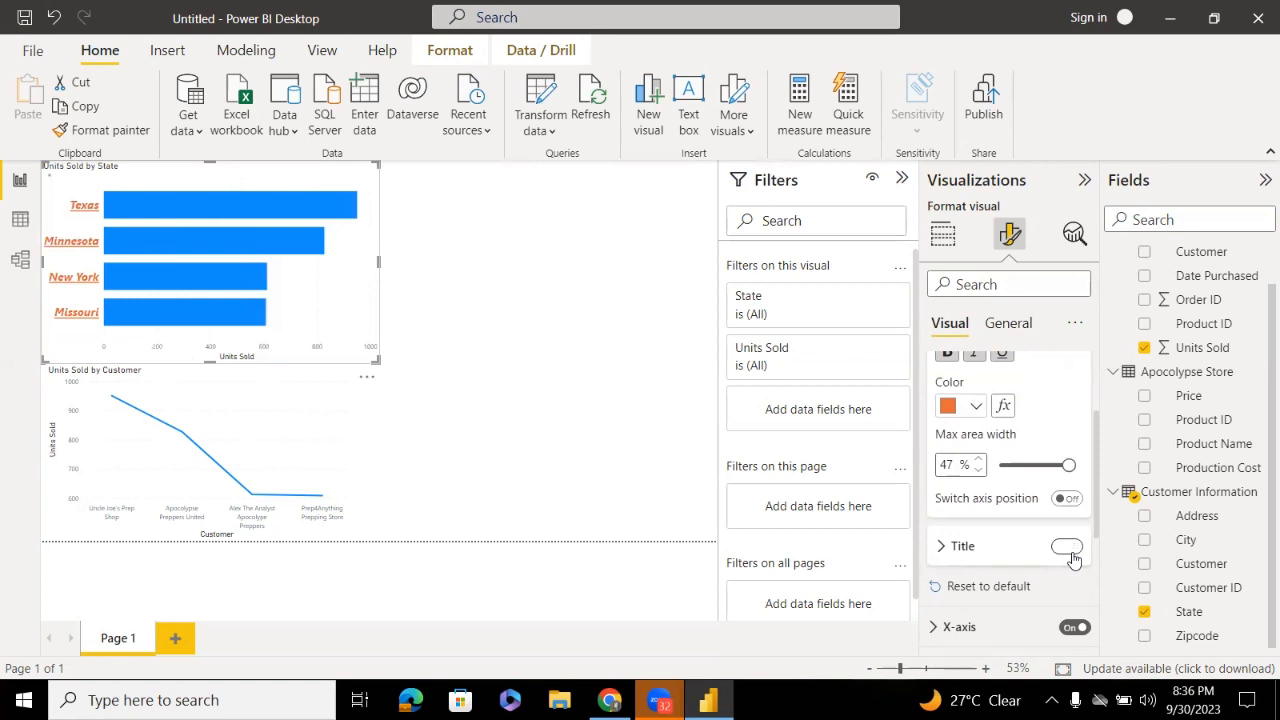
click(1068, 547)
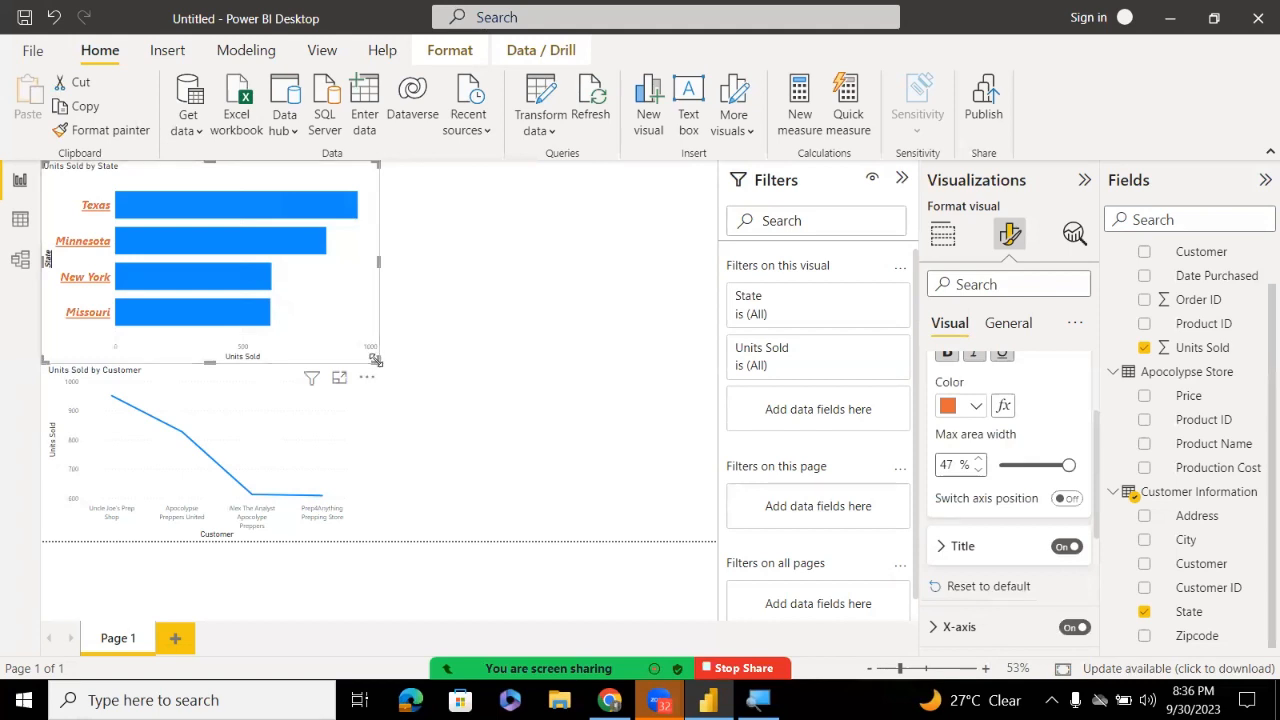
drag(376, 360, 496, 400)
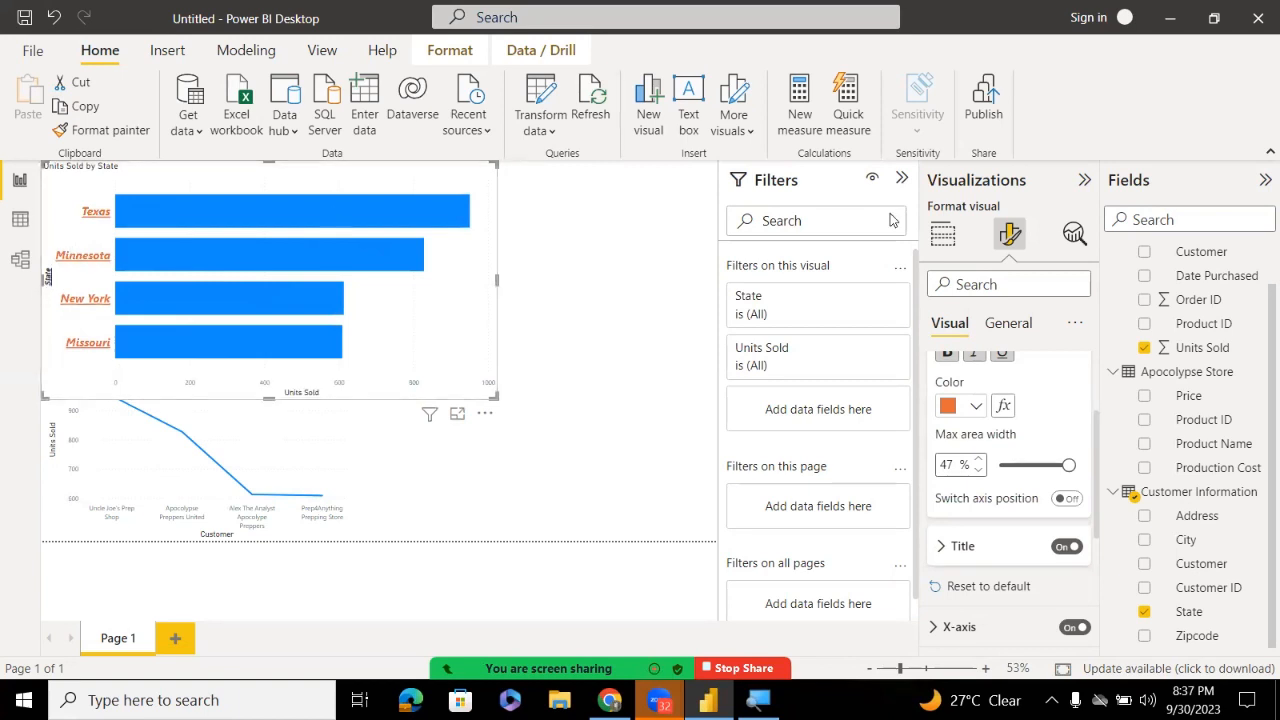
click(1068, 547)
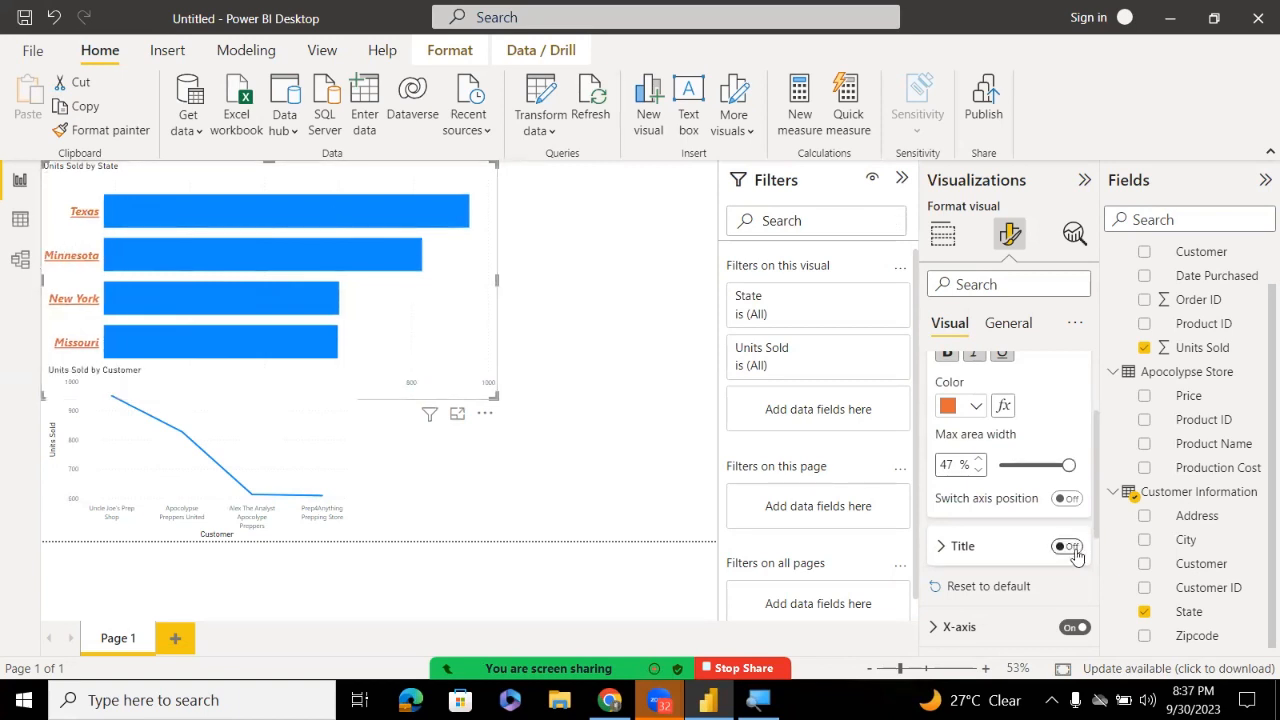
click(1068, 547)
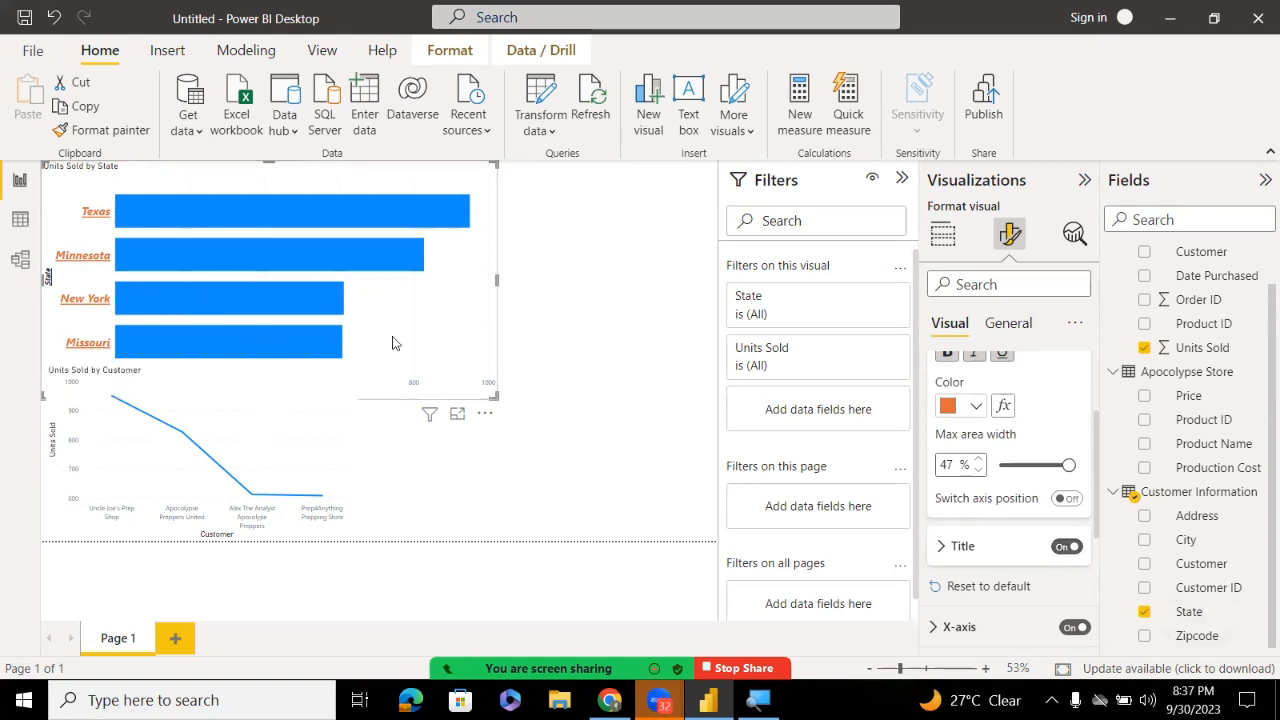
Change the bar chart's Y-axis title text to 'state of customeer', leaving its Style unchanged
click(941, 546)
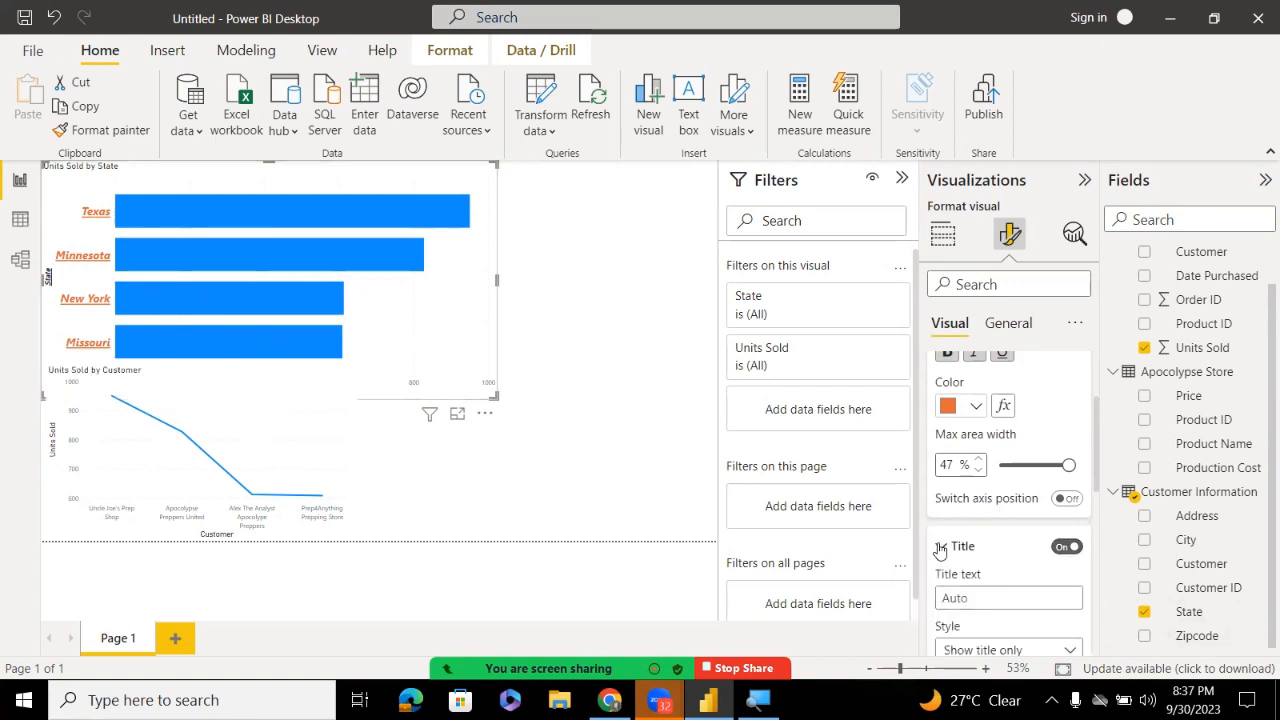
scroll(1094, 470, down, 2)
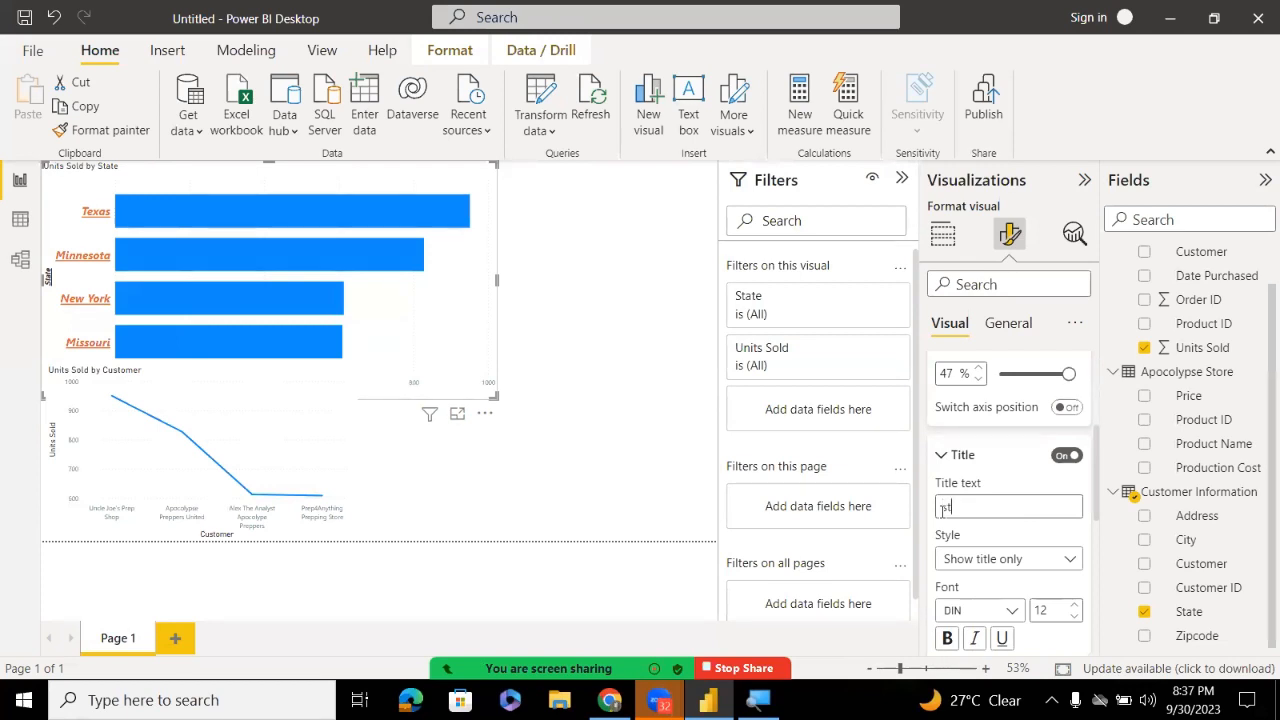
text(ate of c)
text(ustomeer)
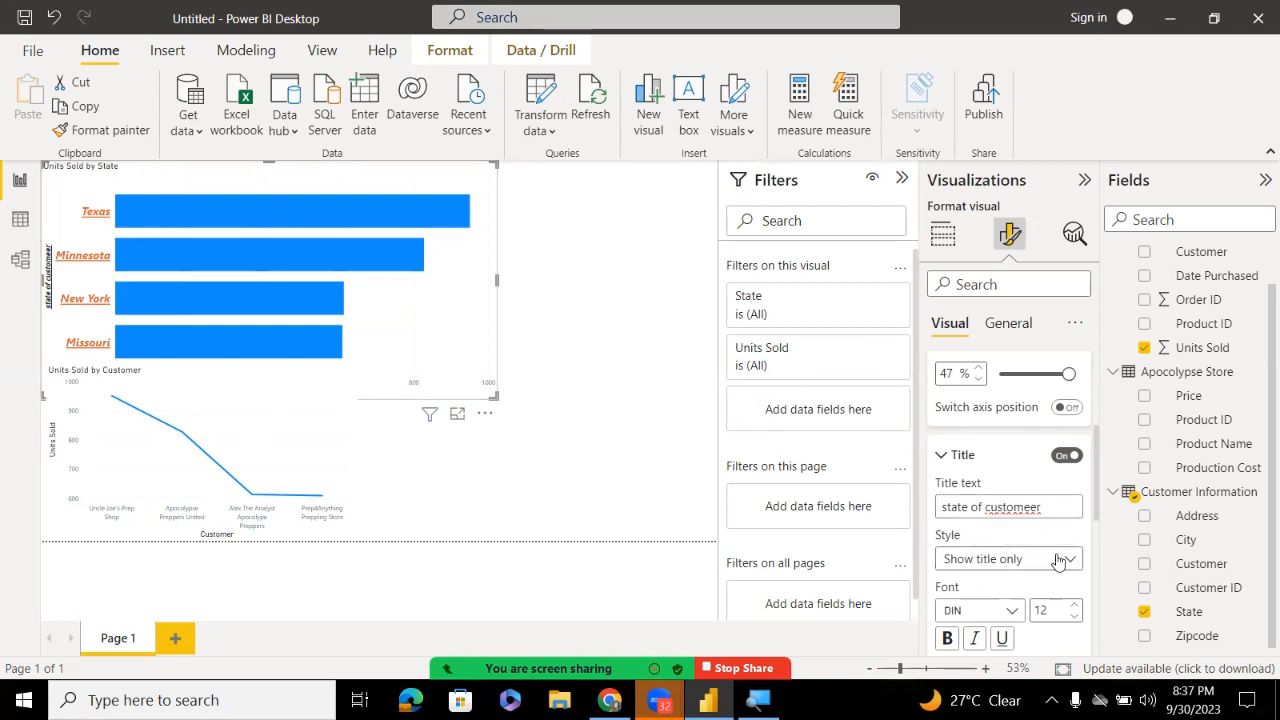
click(1059, 562)
click(1059, 562)
click(1059, 562)
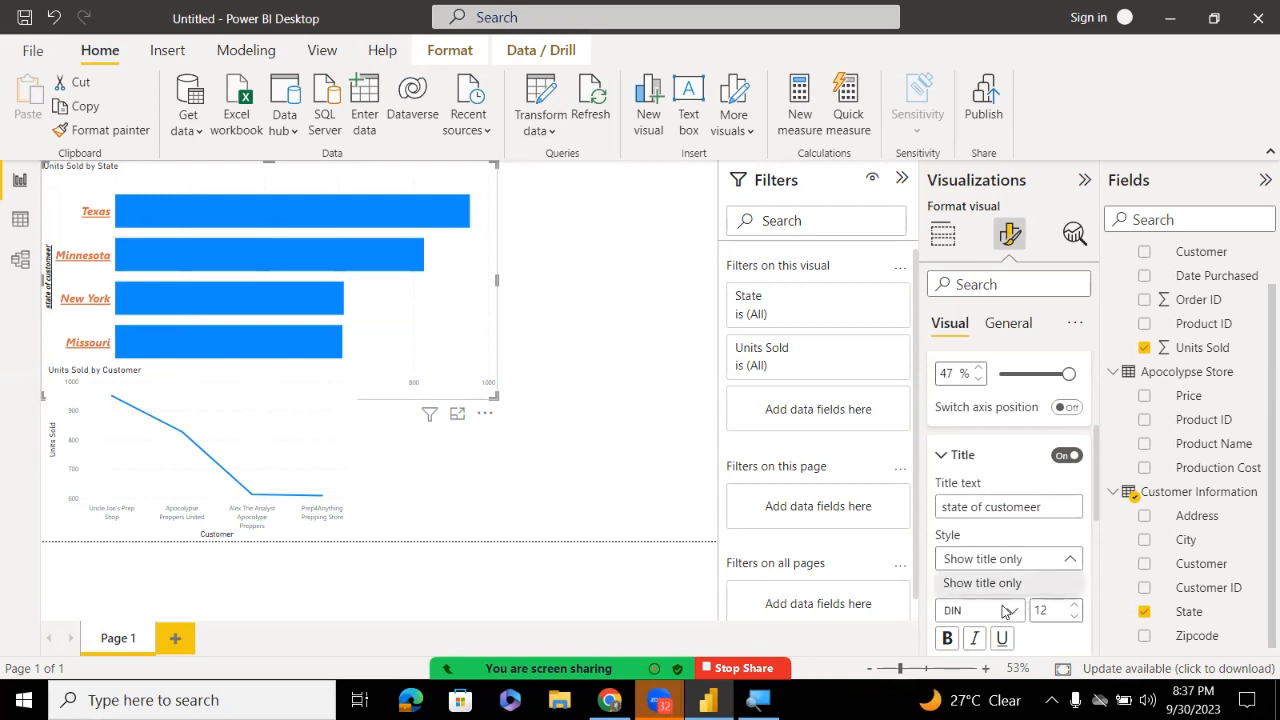
click(1094, 492)
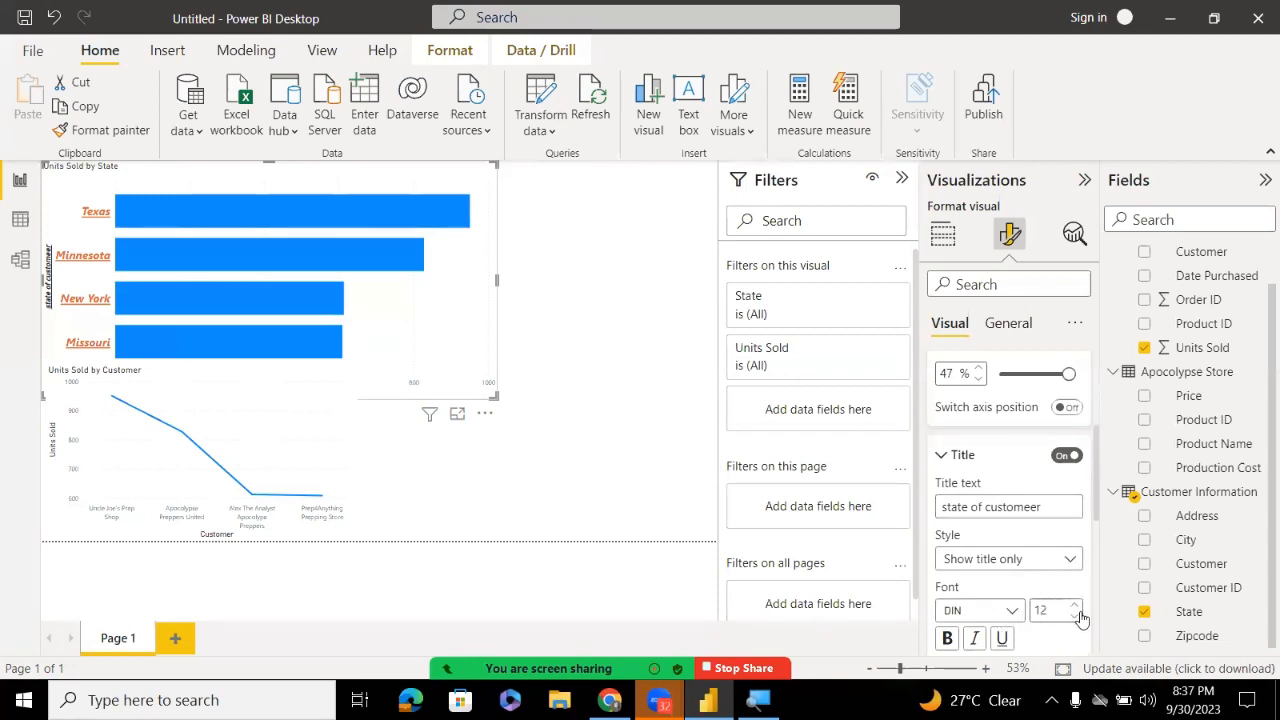
click(955, 456)
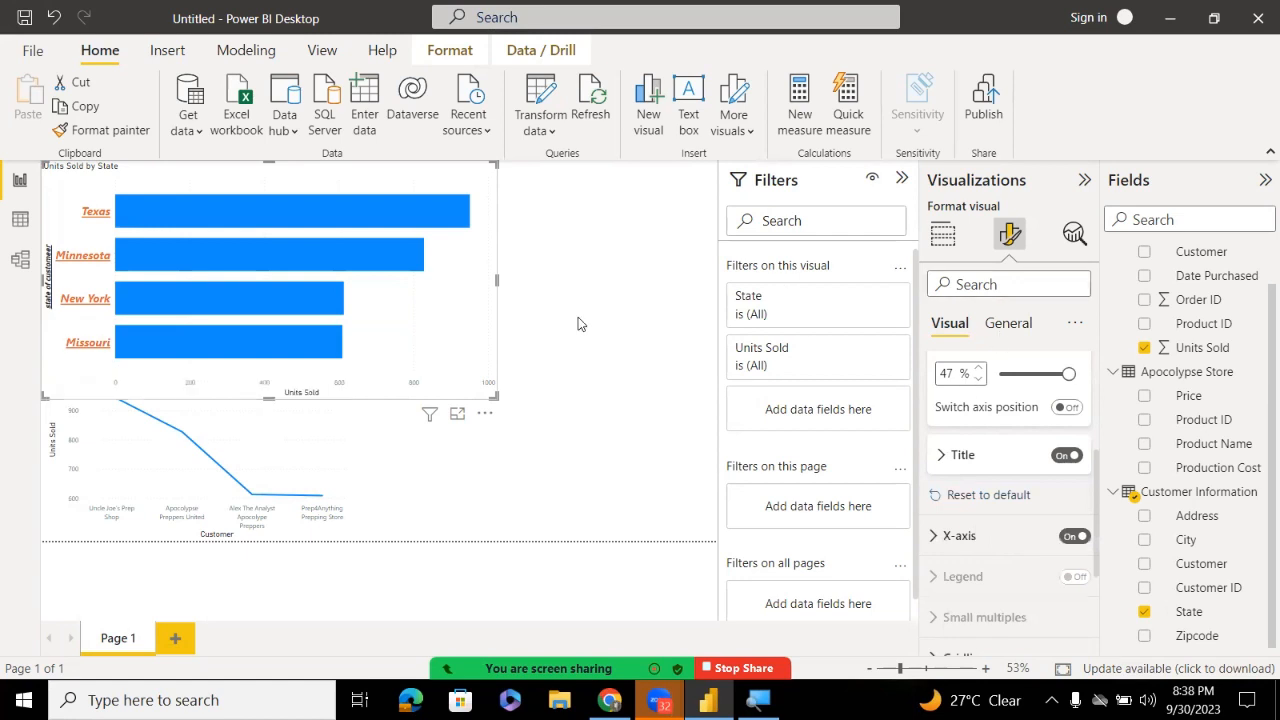
Make the Units Sold by State bar chart narrower
click(538, 312)
click(449, 286)
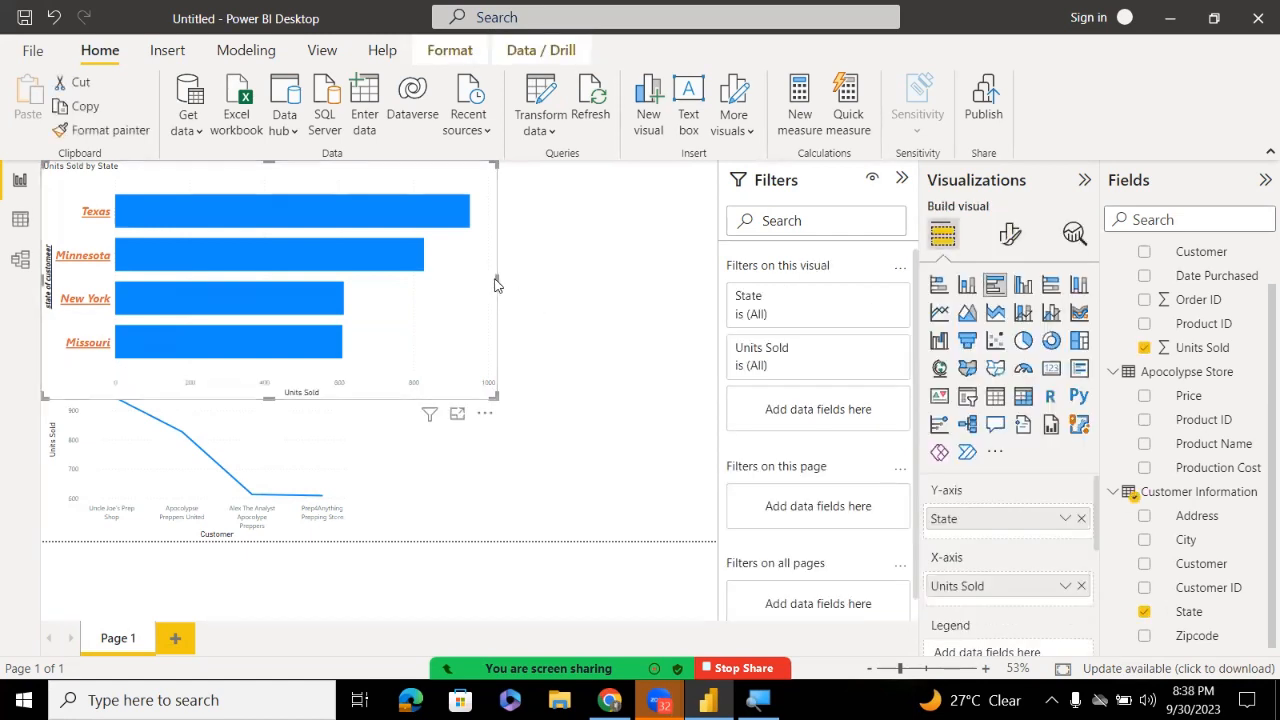
drag(461, 283, 402, 283)
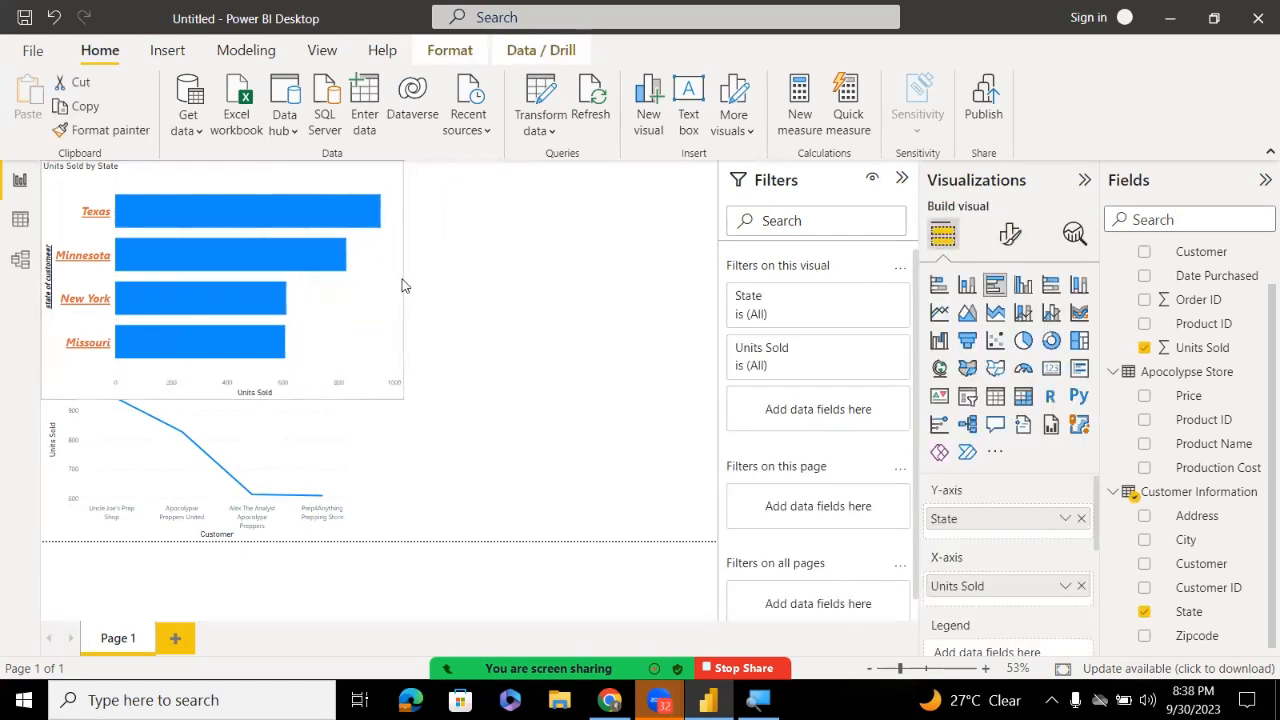
click(685, 399)
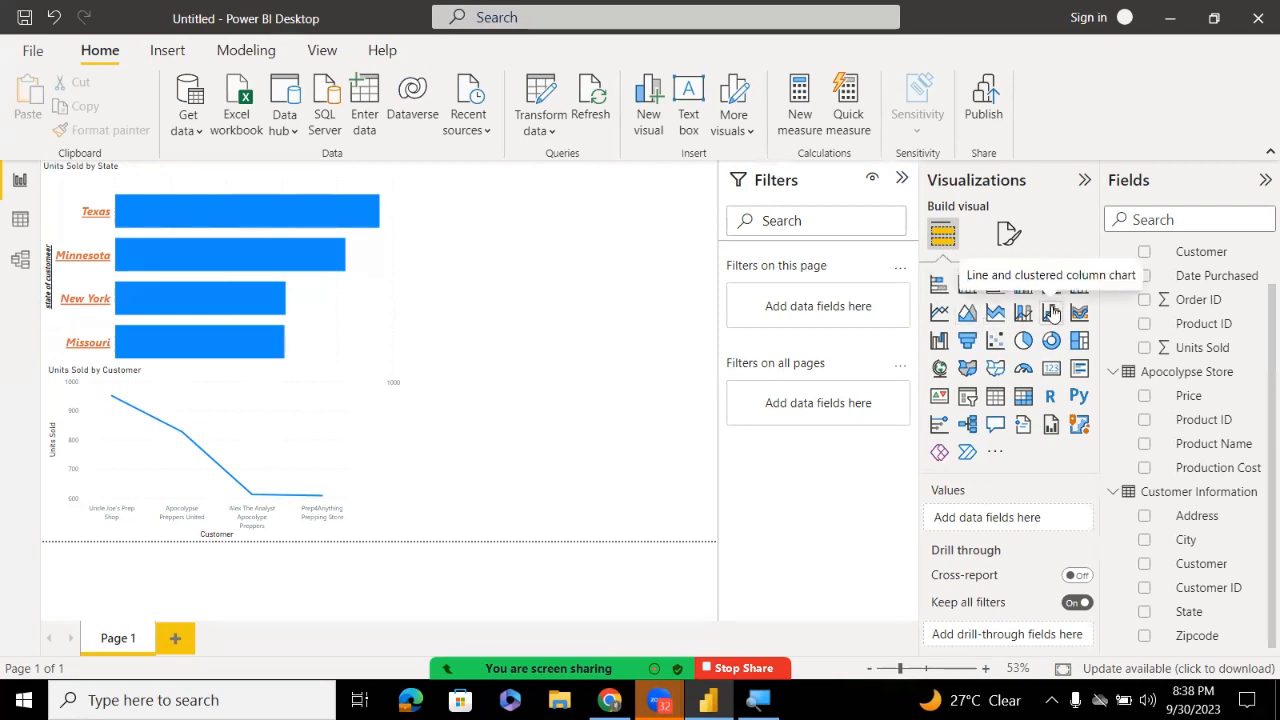
Add an area chart plotting Units Sold by Customer
click(967, 314)
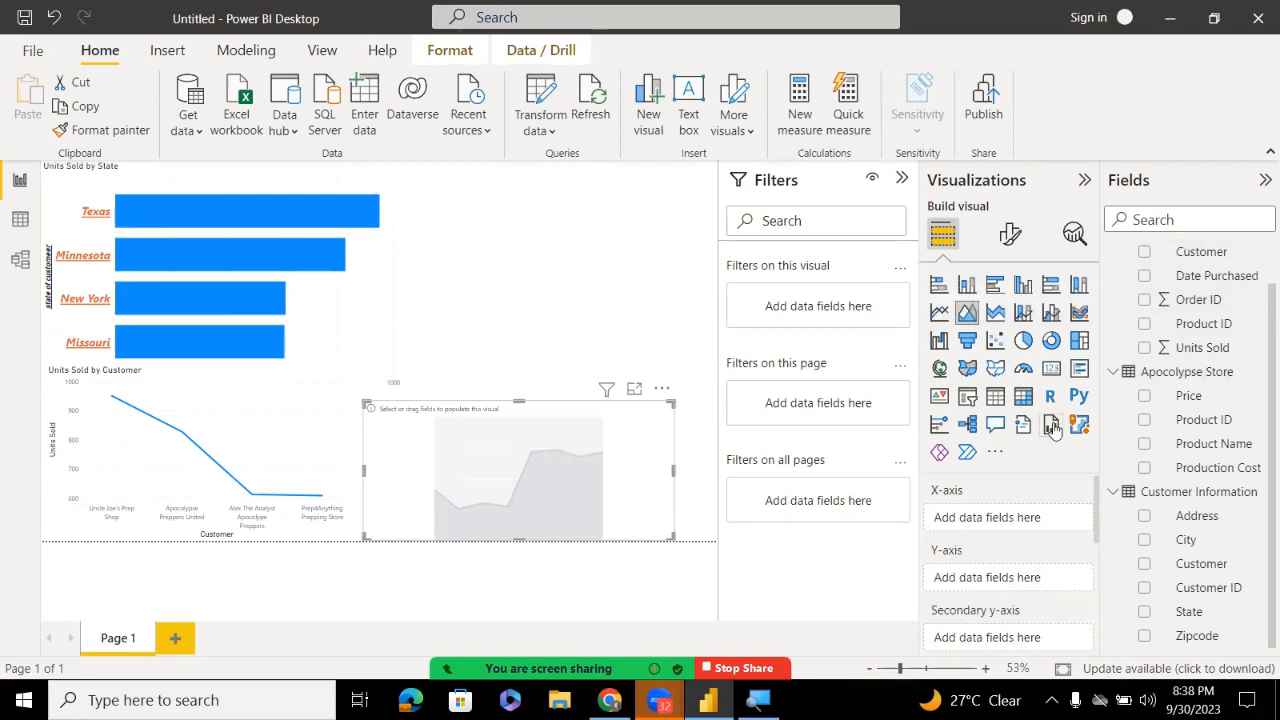
click(1205, 258)
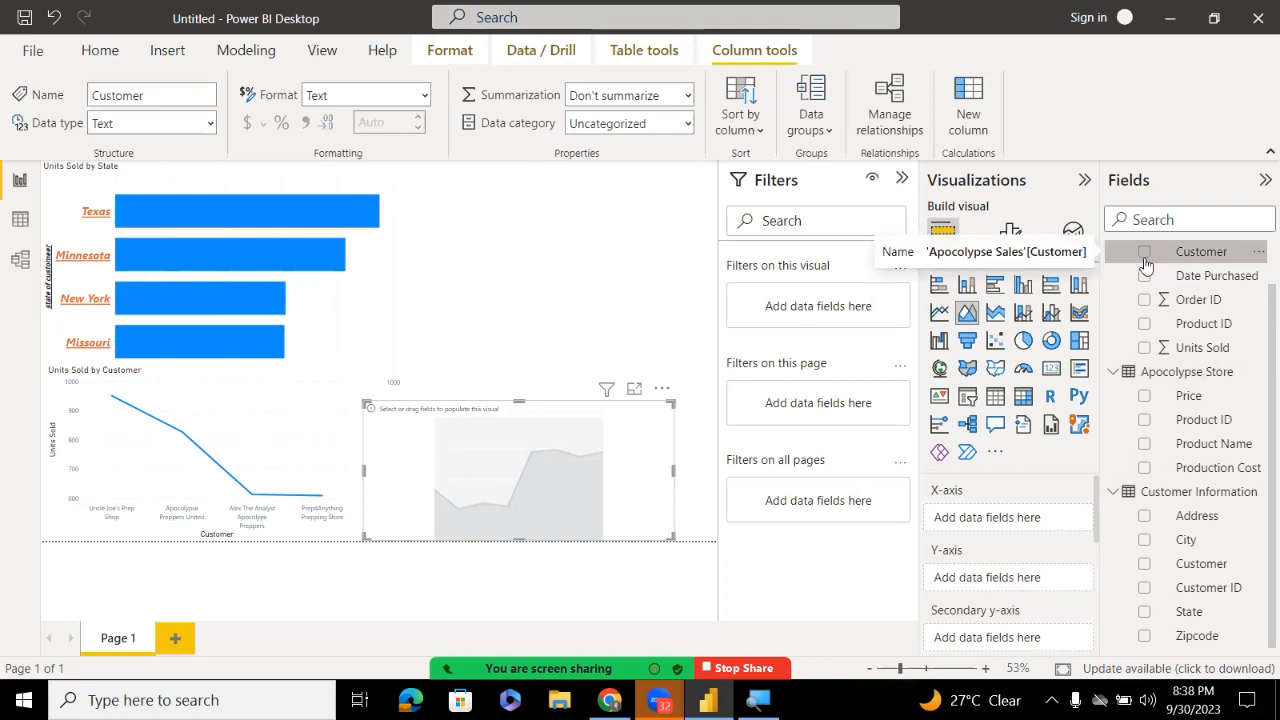
click(1145, 254)
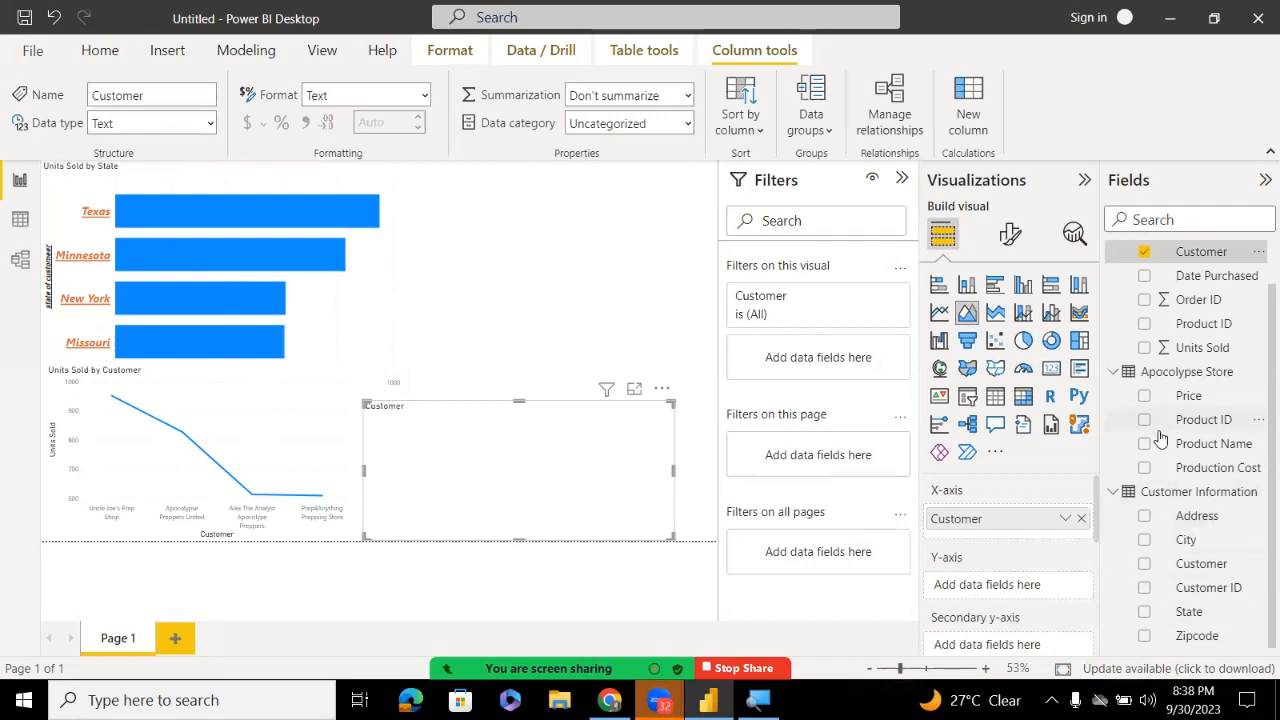
click(1145, 348)
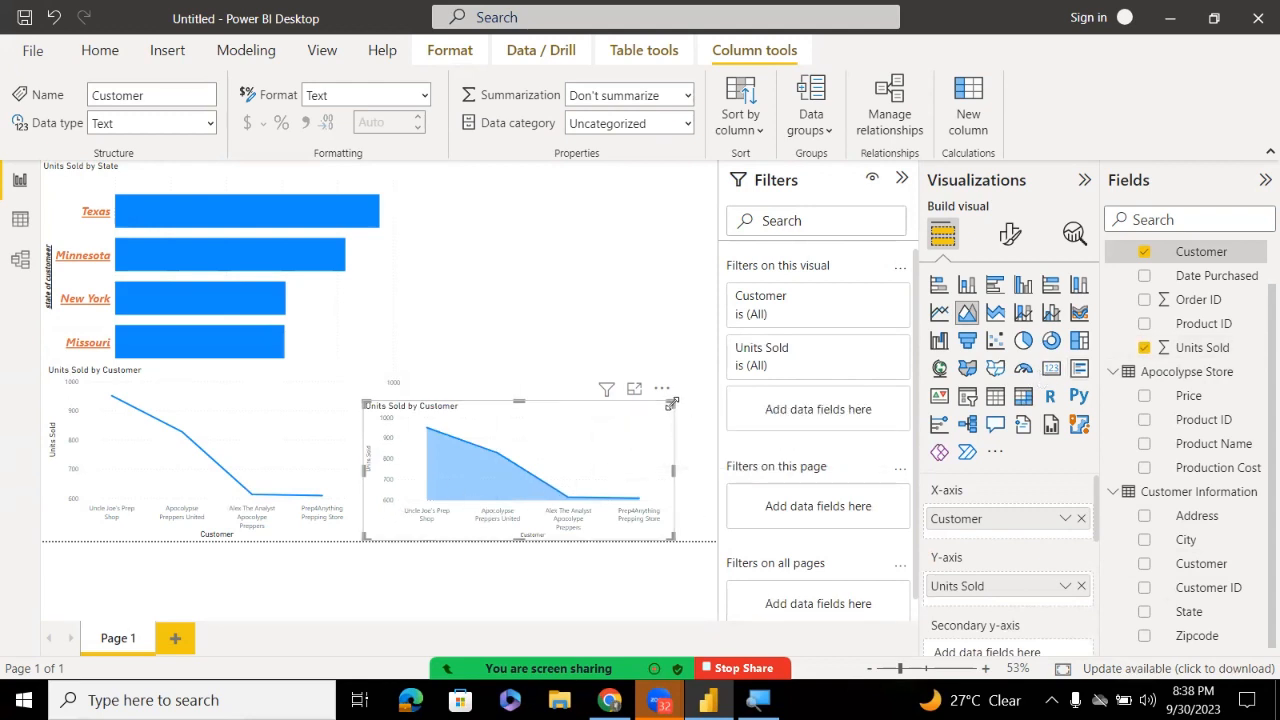
Shrink the area chart from its left and top edges to sit level with the line chart
drag(711, 362, 716, 326)
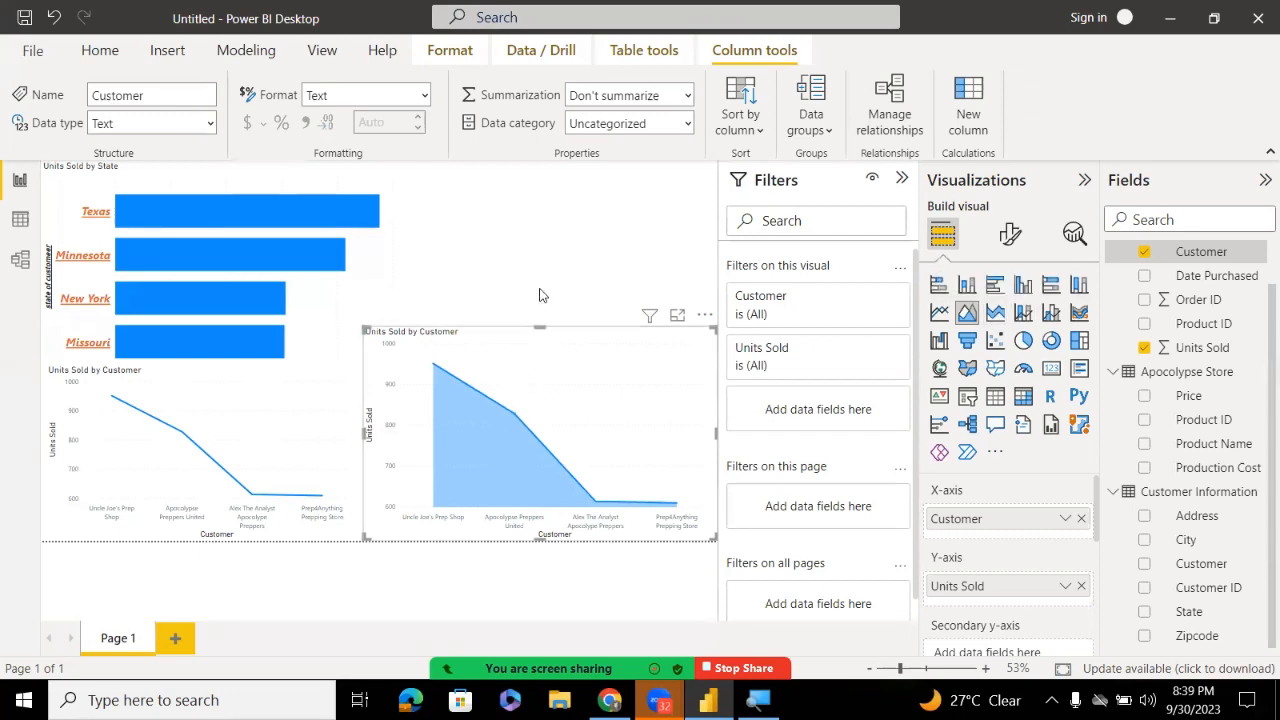
click(515, 271)
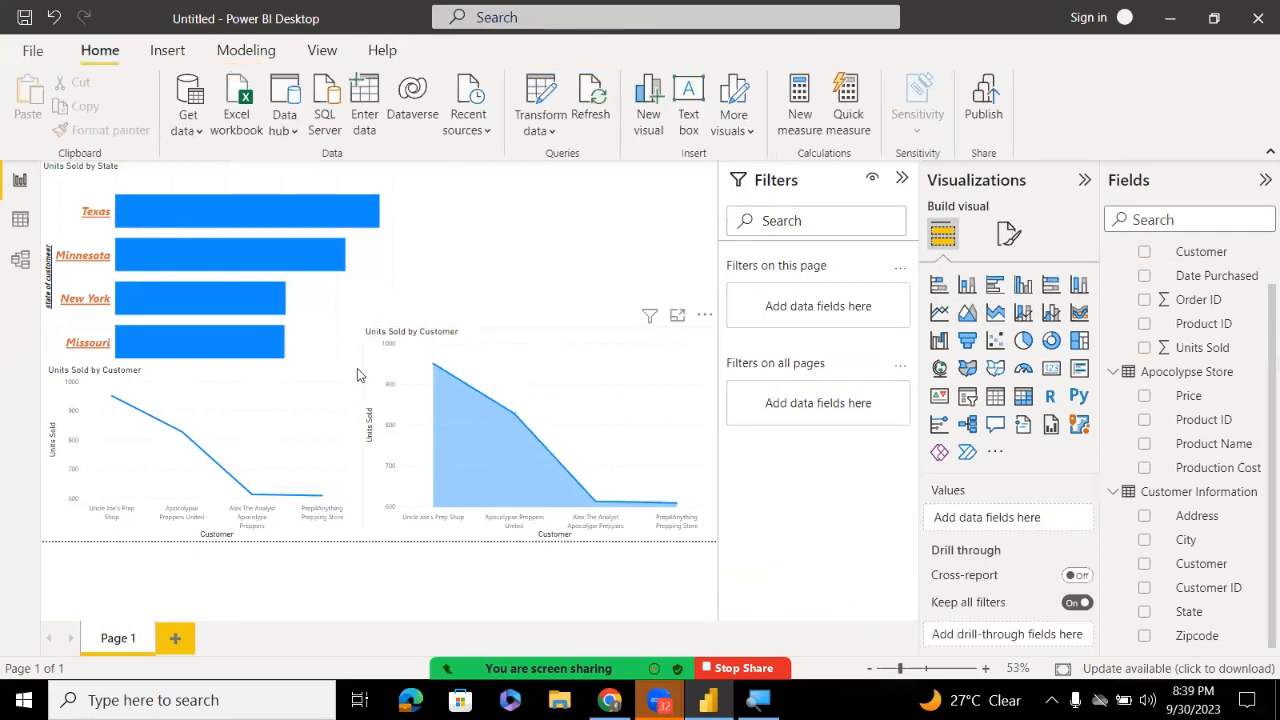
click(352, 372)
click(408, 287)
click(365, 425)
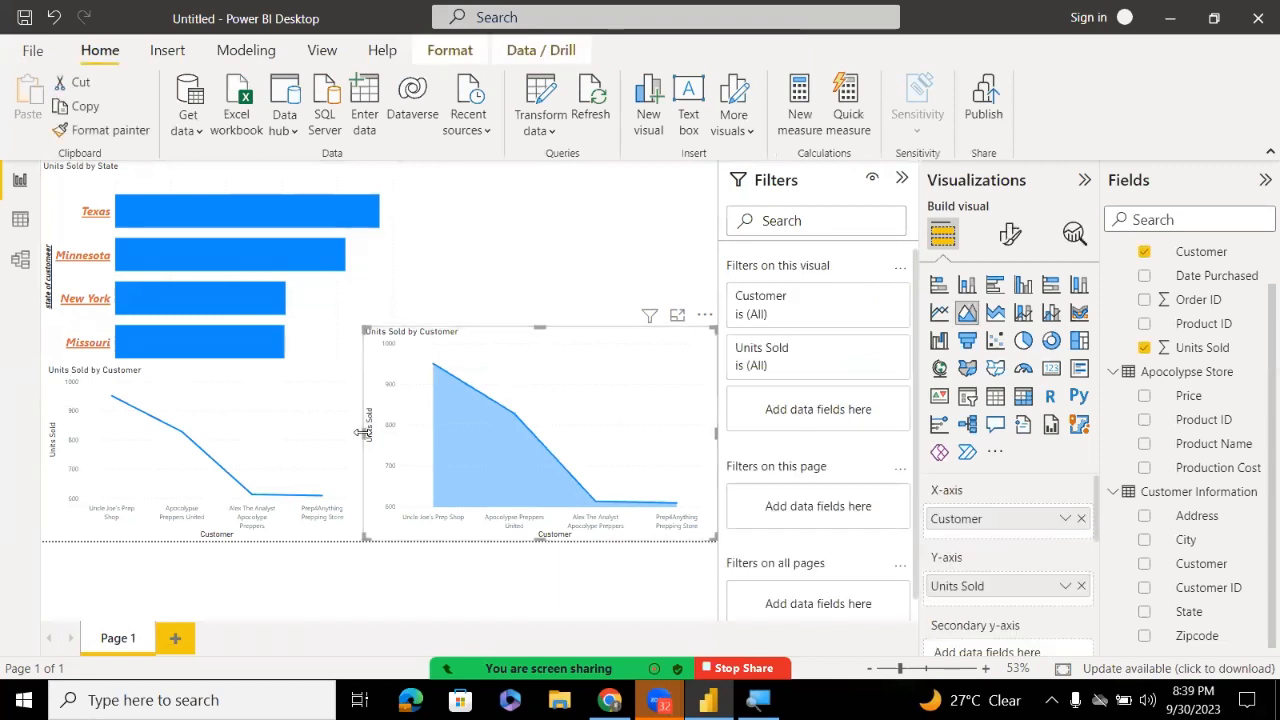
drag(363, 431, 386, 440)
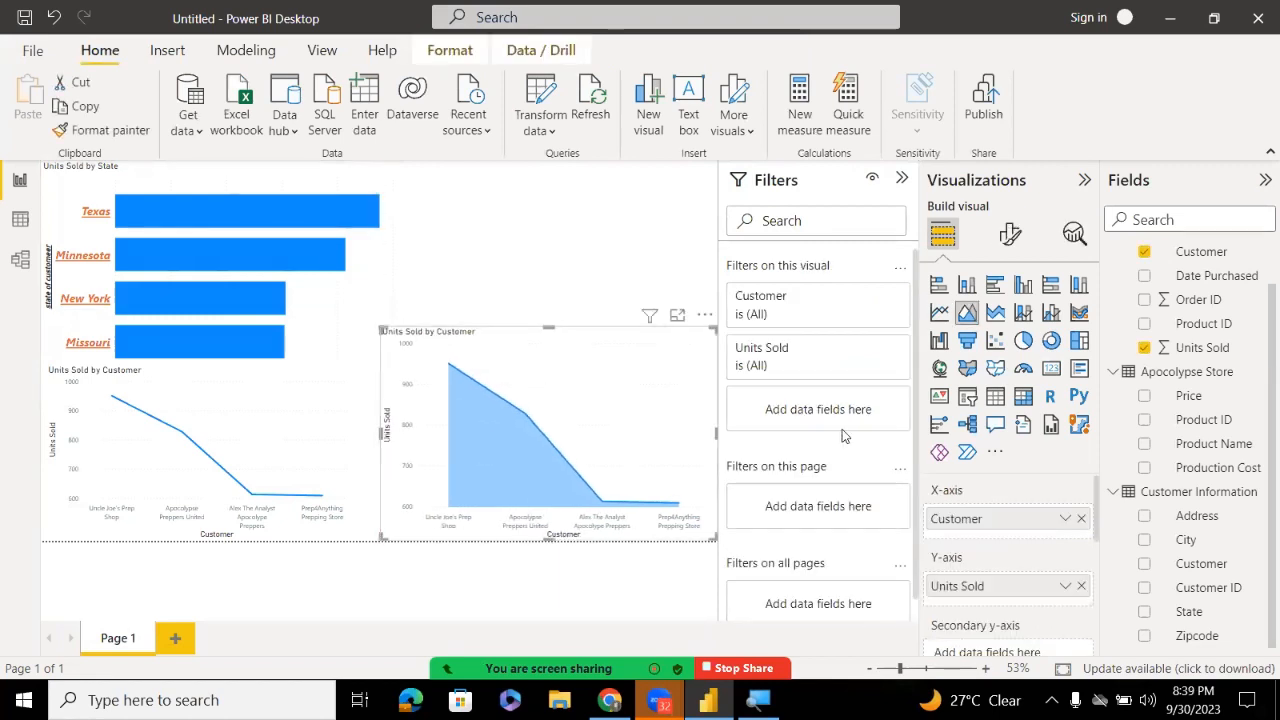
click(549, 323)
click(553, 329)
drag(547, 331, 544, 355)
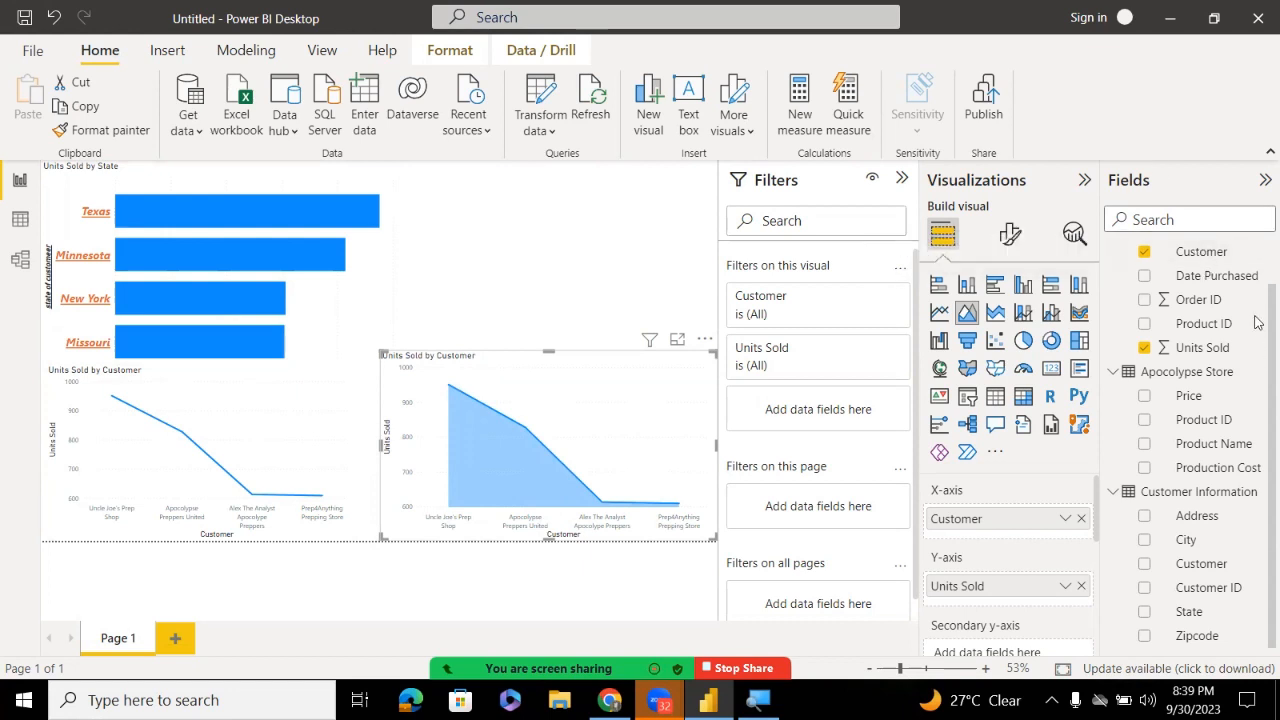
Create a blank measure in Apocolypse Sales and view the table's 74 data rows
scroll(1256, 322, up, 2)
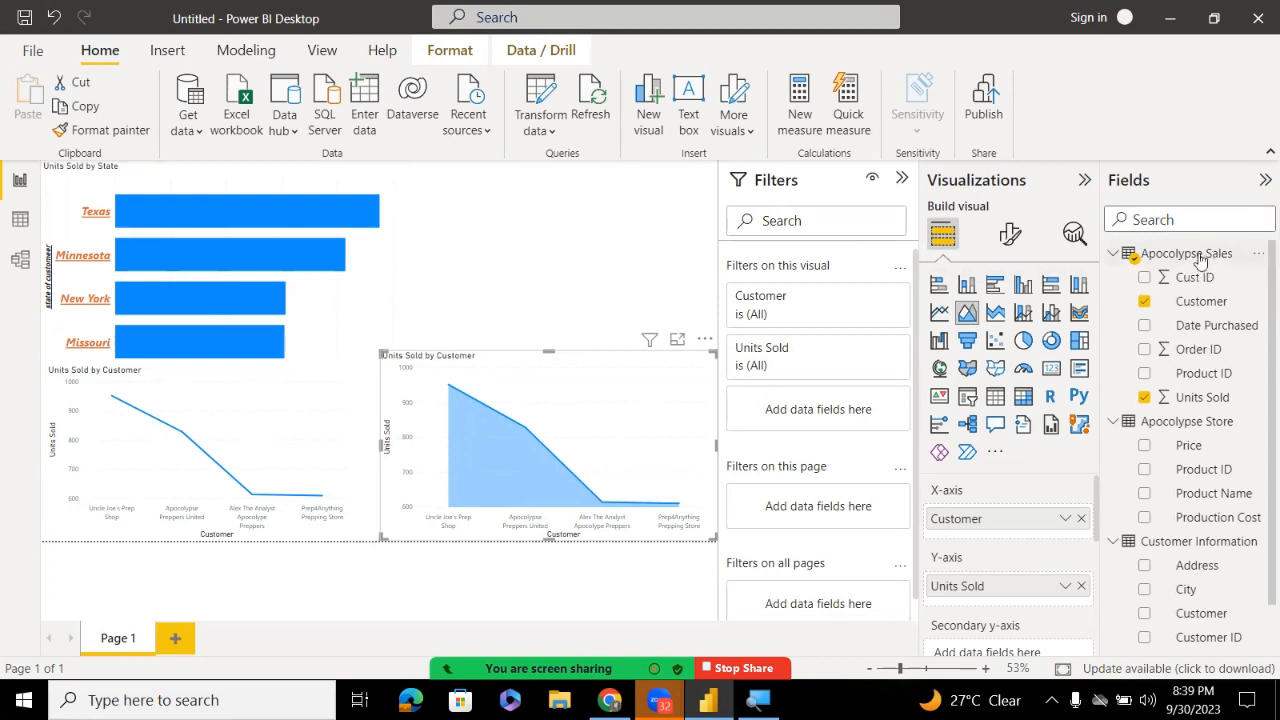
right_click(1200, 260)
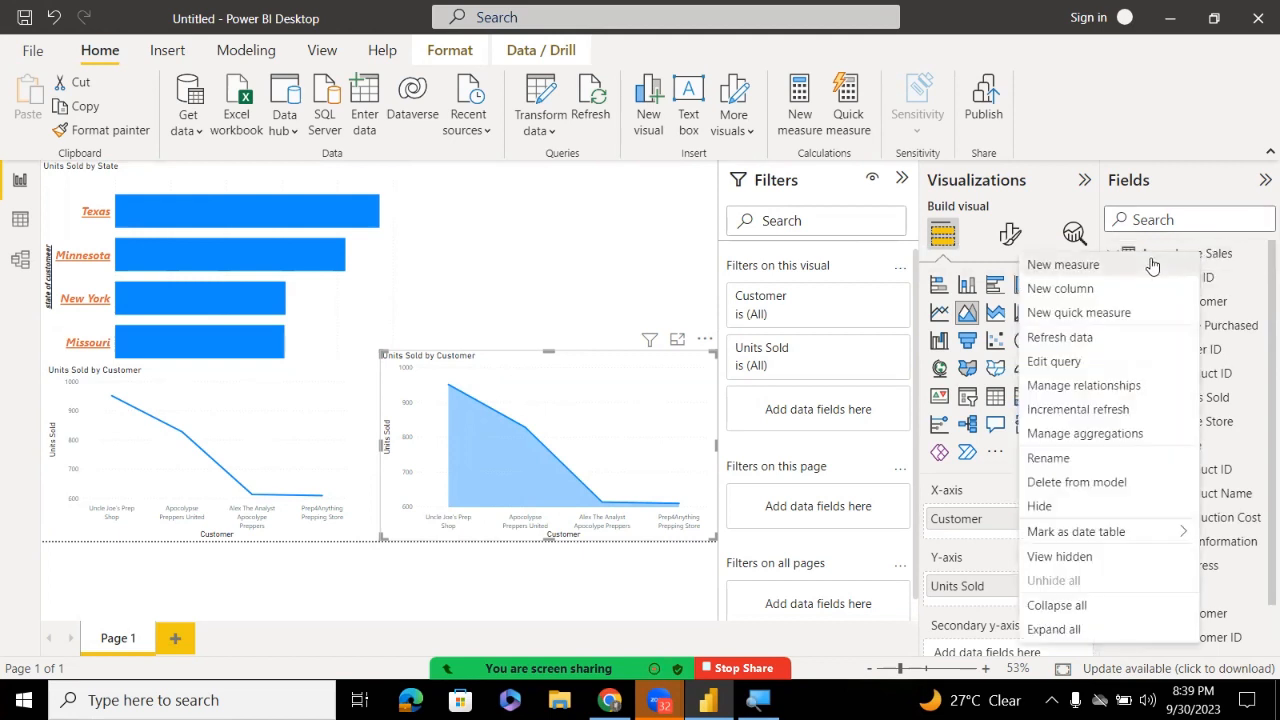
key(Escape)
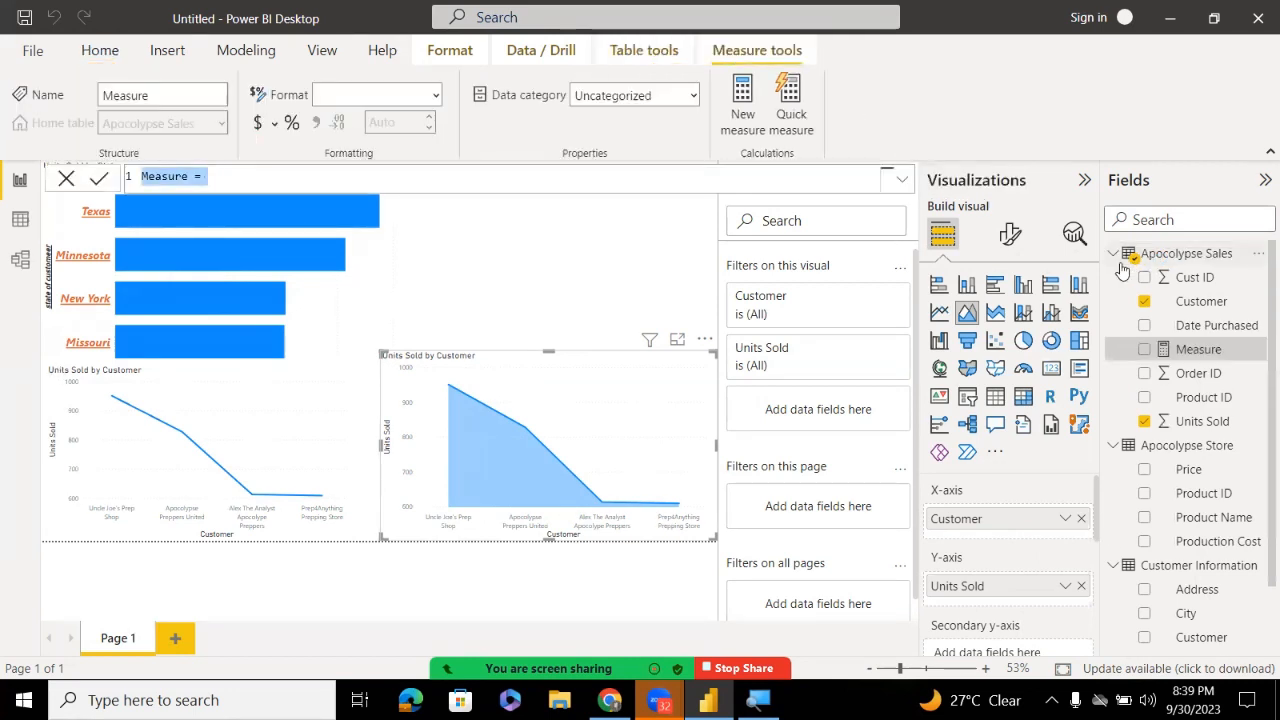
key(BackSpace)
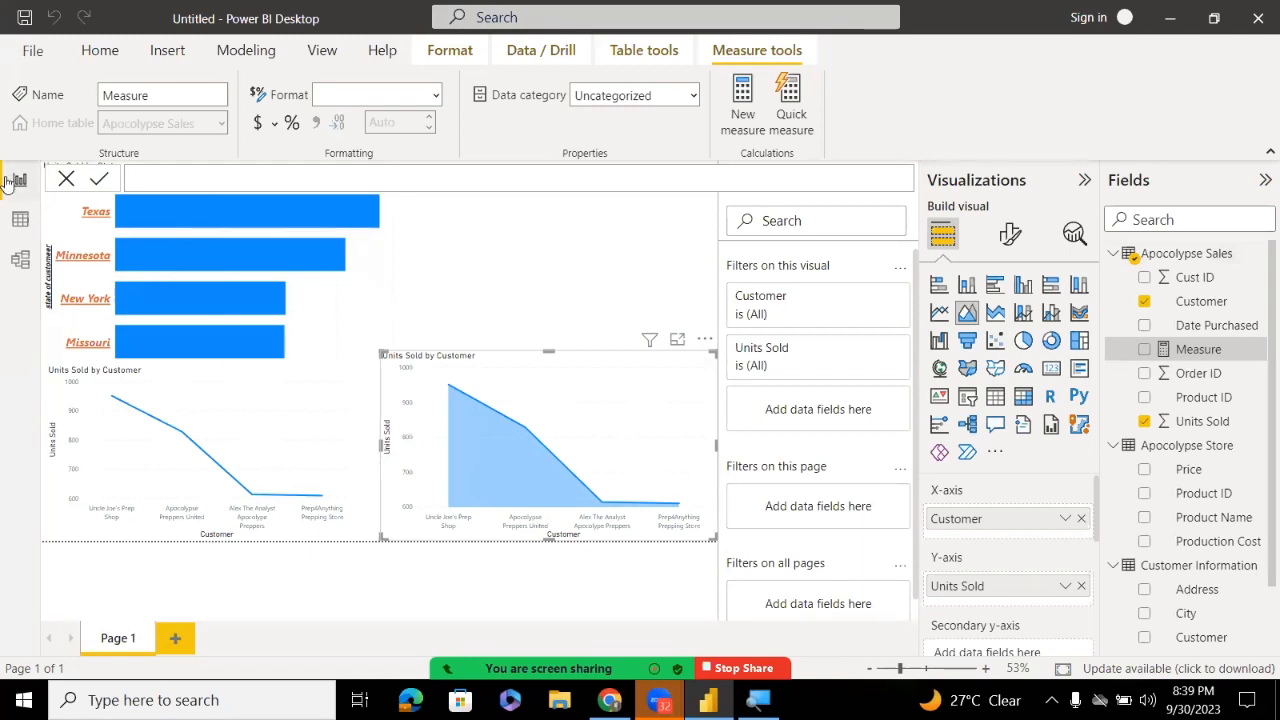
click(21, 219)
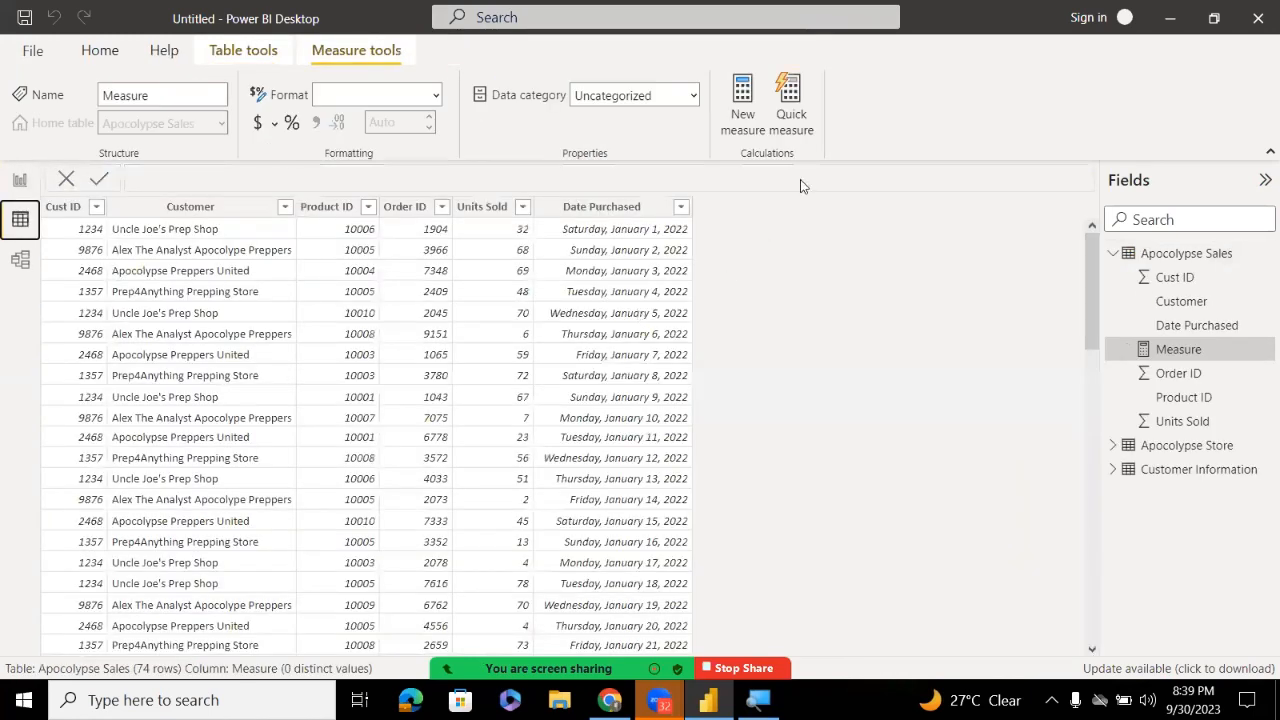
Add a new calculated column to Apocolypse Sales named price
click(636, 207)
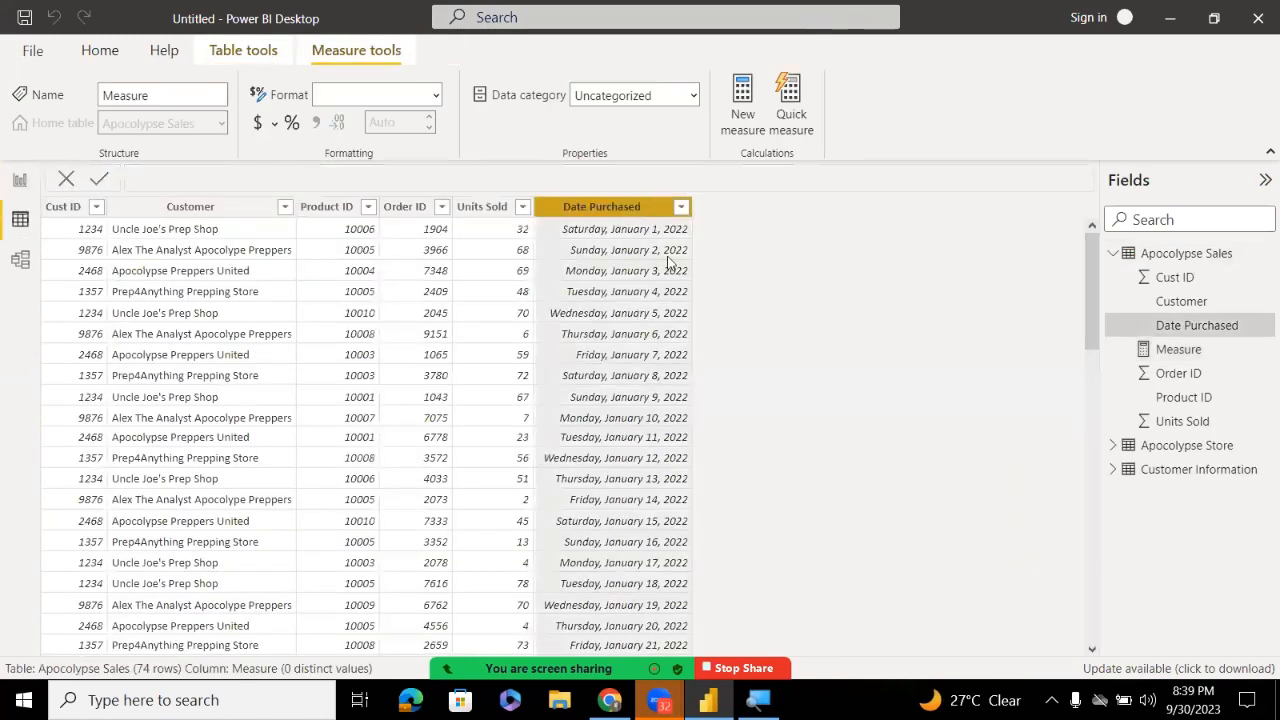
right_click(637, 207)
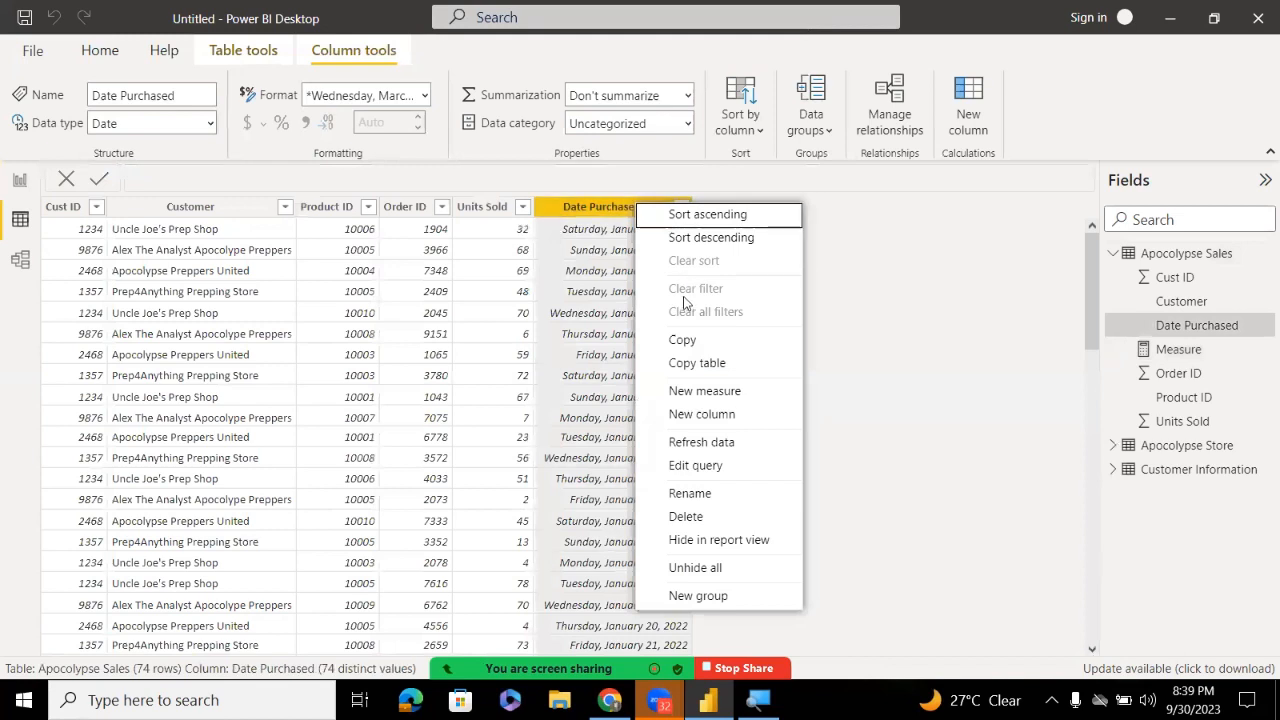
click(697, 414)
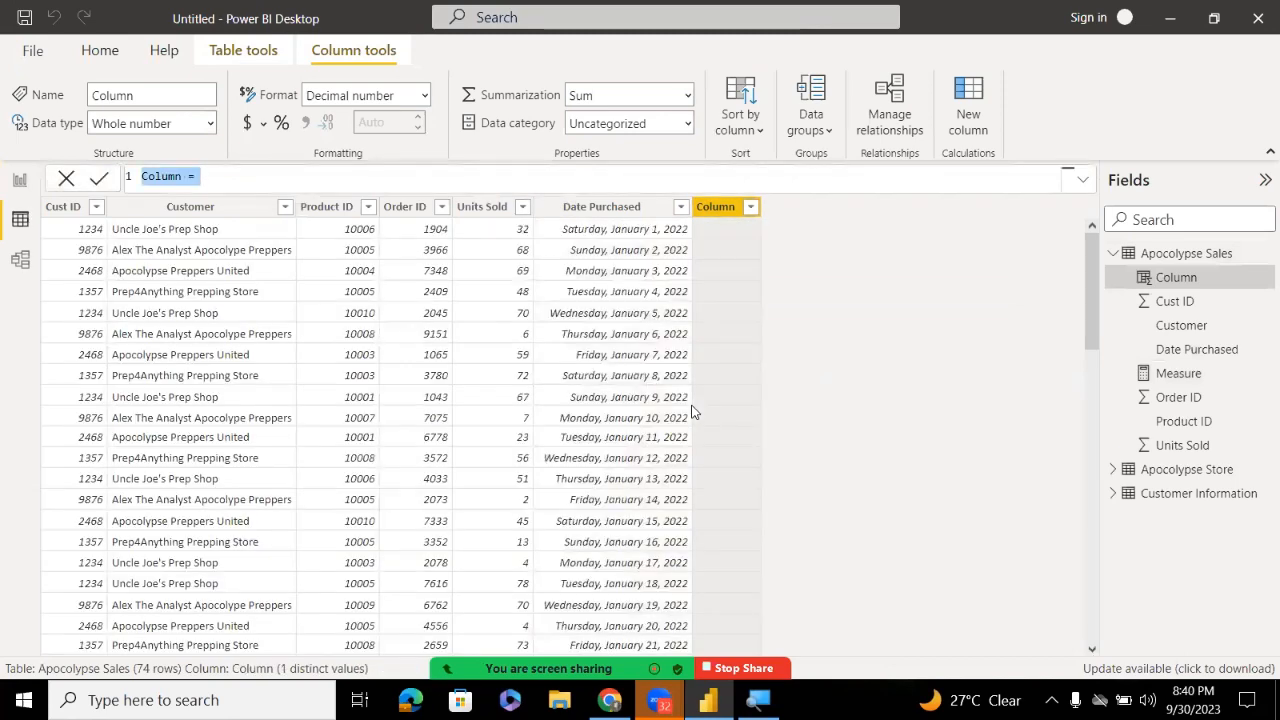
double_click(143, 176)
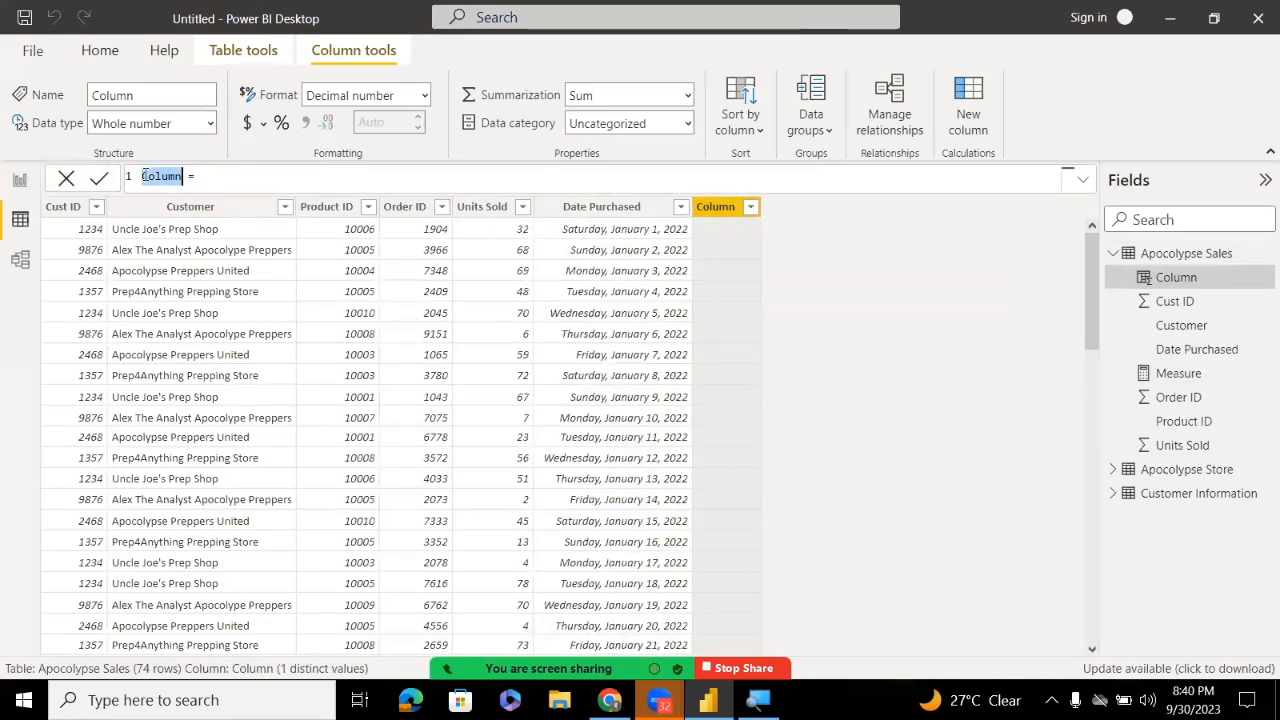
text(Pro)
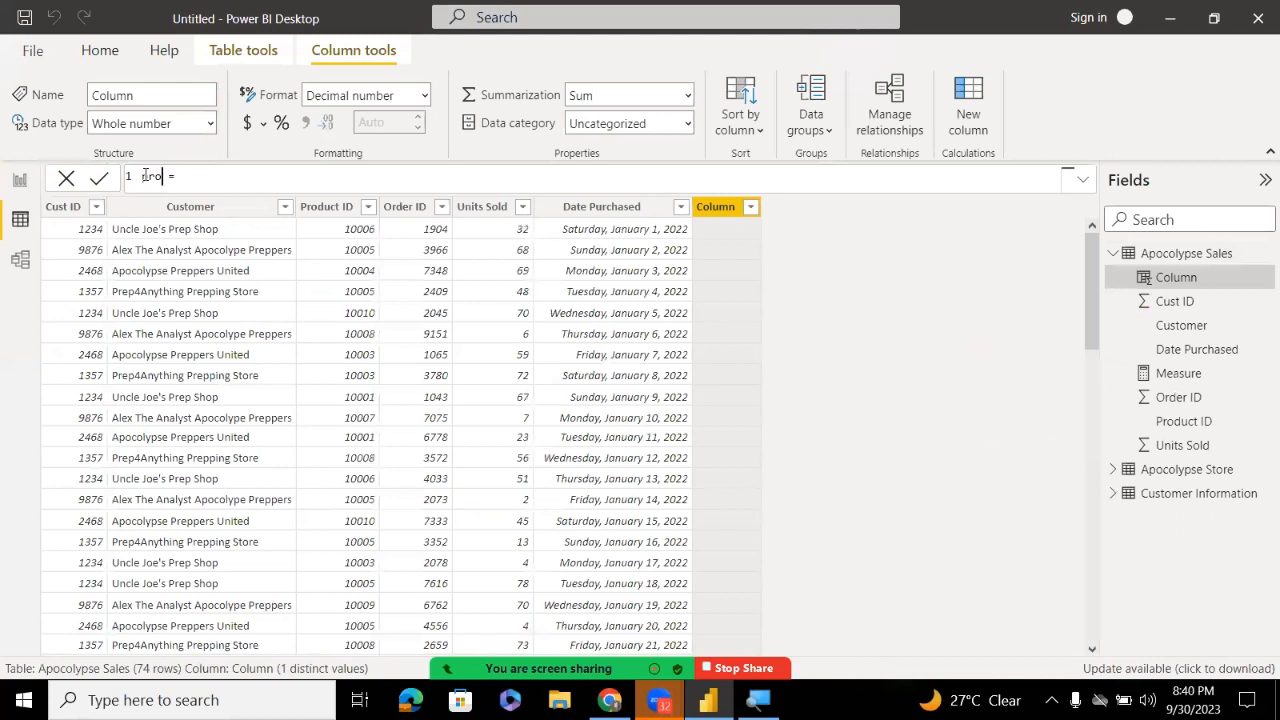
text(d)
key(BackSpace)
key(BackSpace)
text(ice)
click(209, 181)
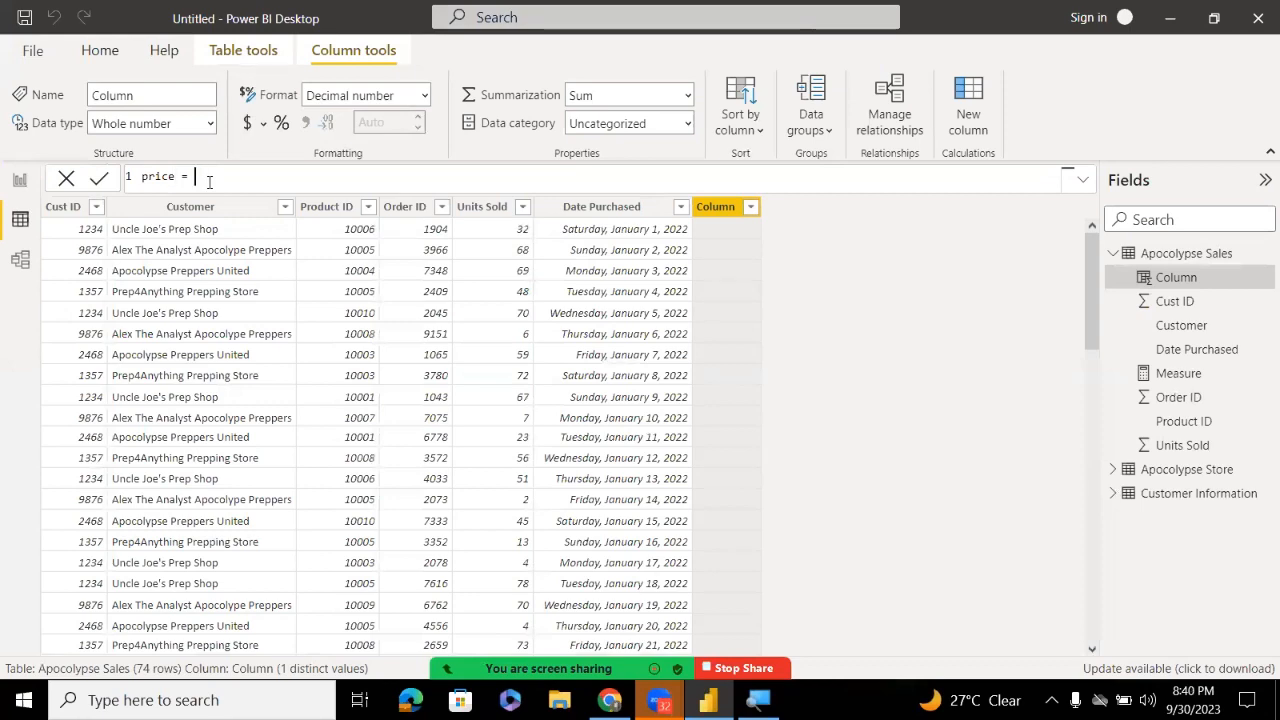
Define the price column as RELATED('Apocolypse Store'[Price]) and commit it
text(rela)
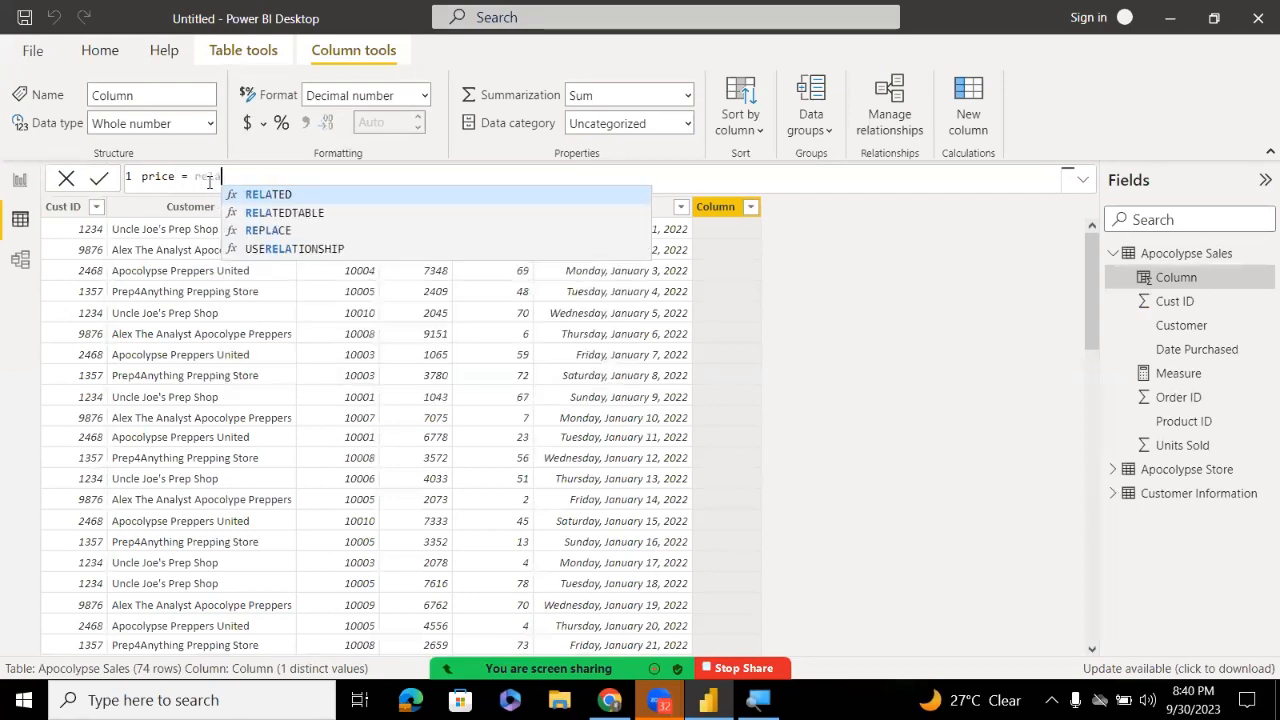
key(Tab)
key(Down)
key(Down)
key(Down)
key(Down)
key(Down)
key(Down)
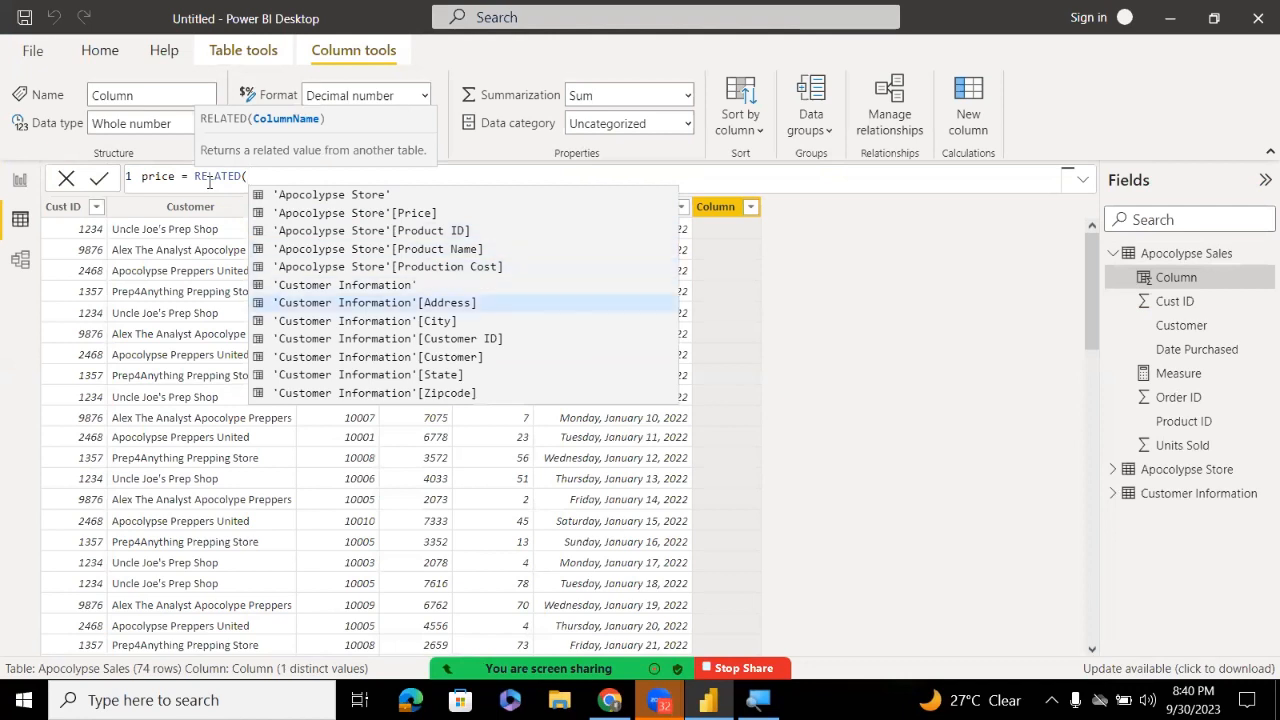
key(Up)
key(Up)
key(Up)
key(Down)
key(Down)
key(Down)
key(Down)
key(Down)
key(Down)
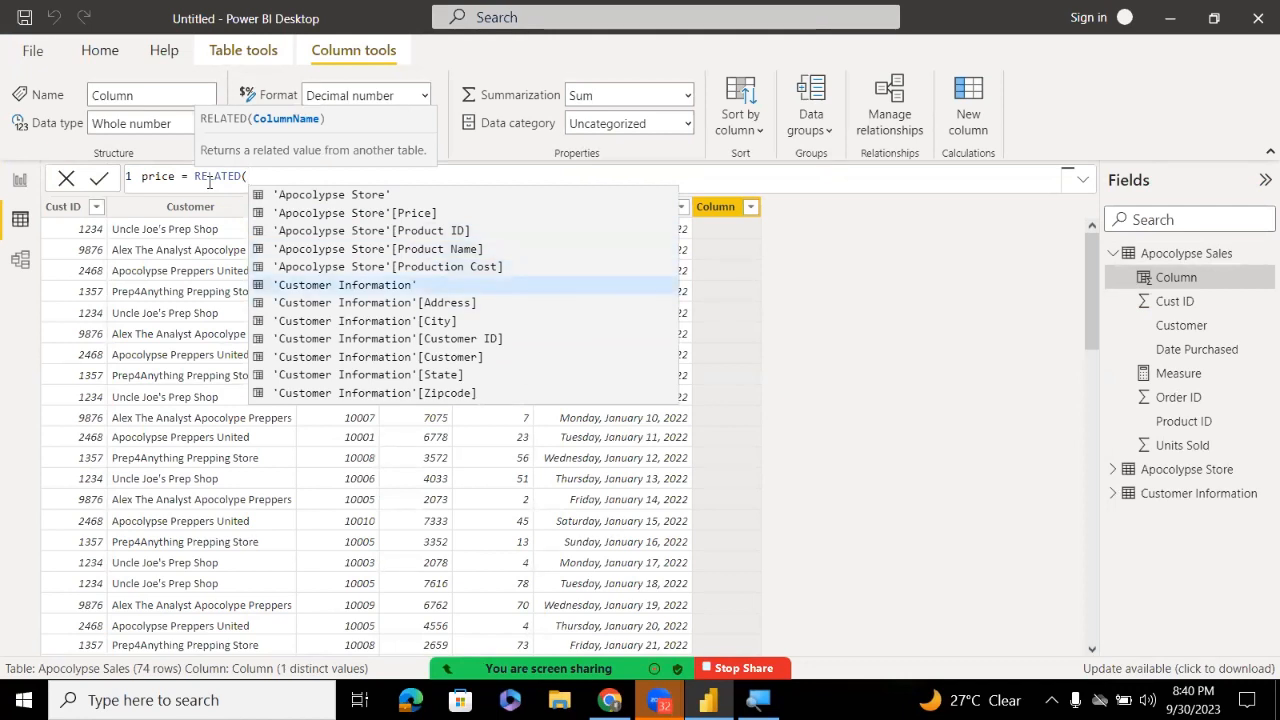
key(Down)
key(Down)
key(Down)
key(Down)
key(Down)
key(Down)
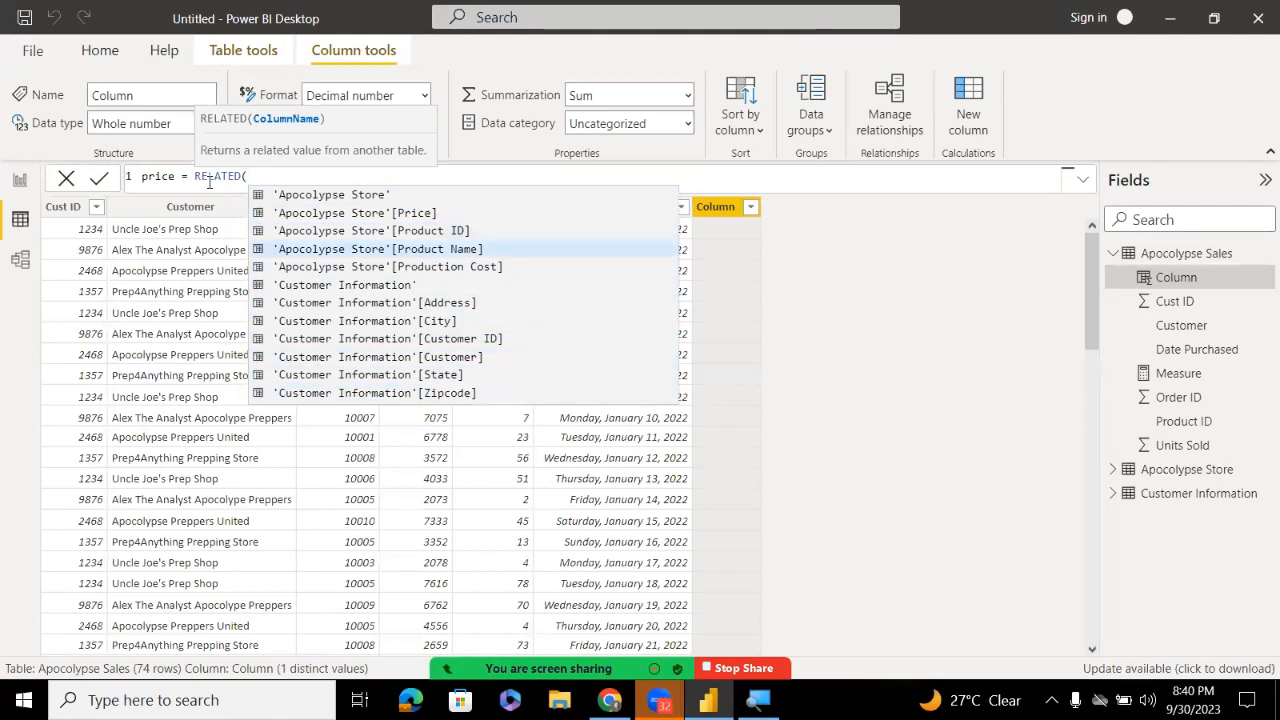
key(Down)
key(Down)
key(Down)
key(Down)
key(Down)
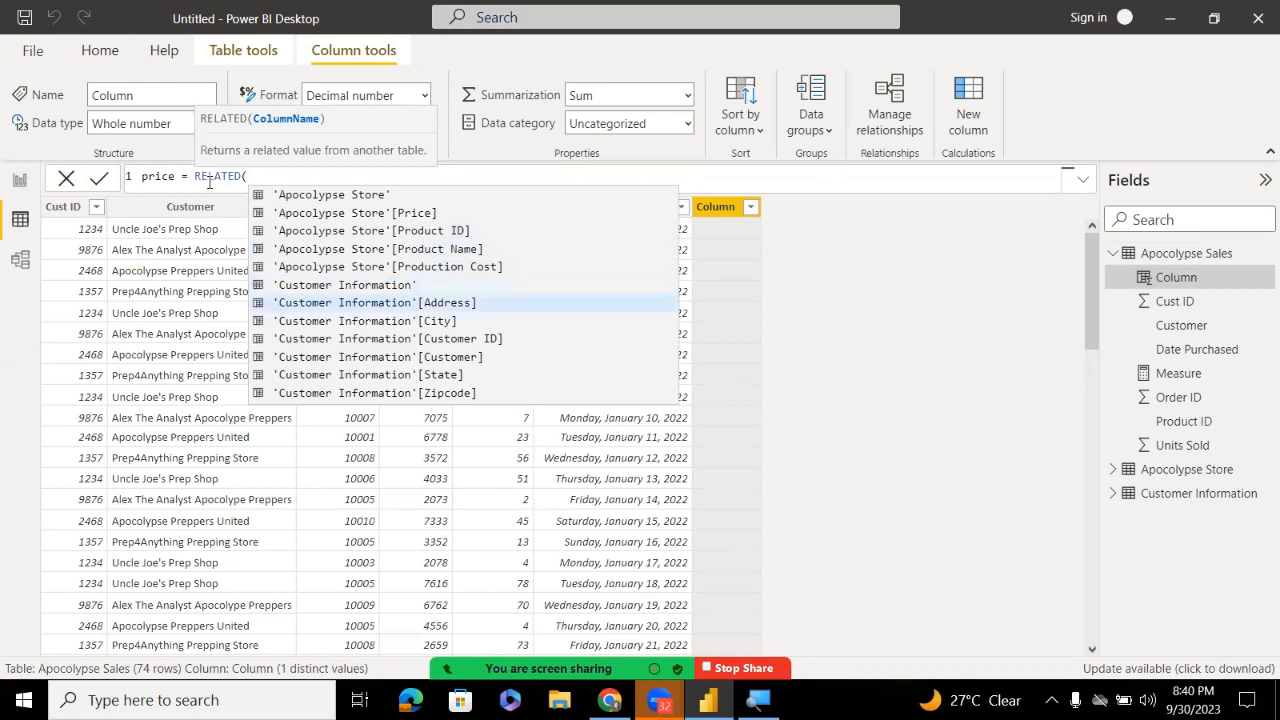
key(Up)
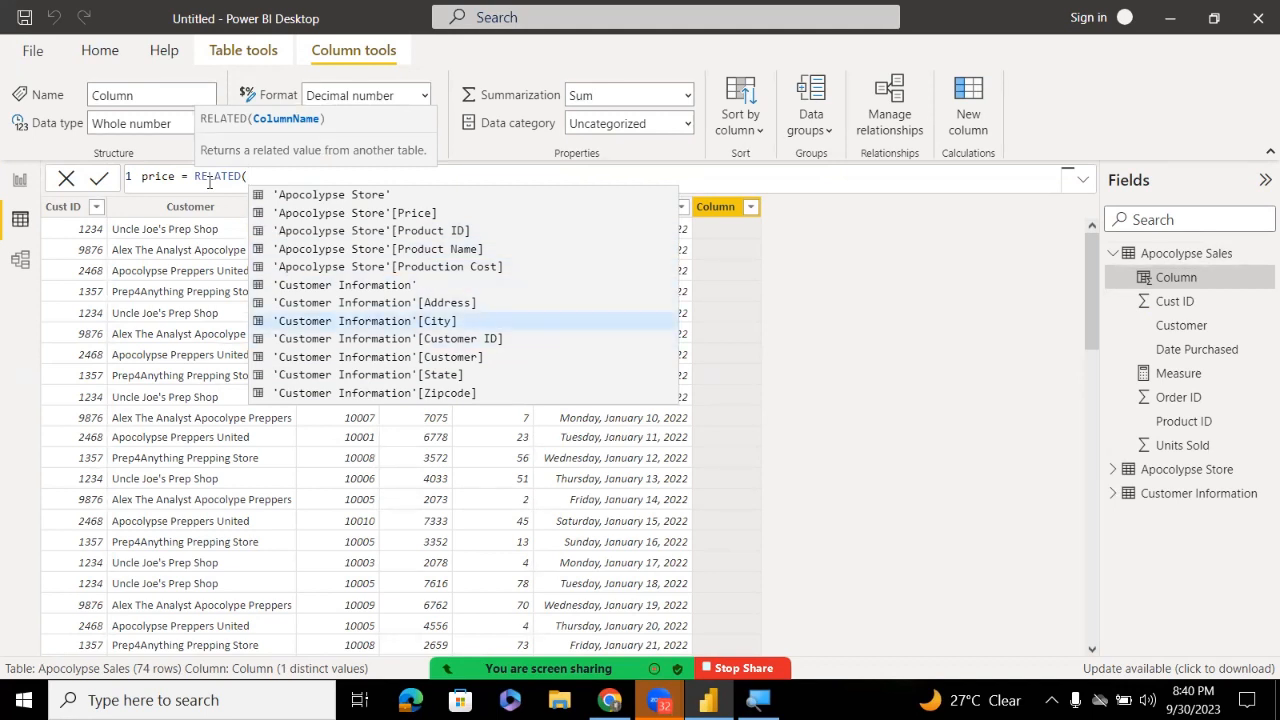
key(Up)
key(Up)
key(Up)
key(Up)
key(Up)
key(Up)
key(Up)
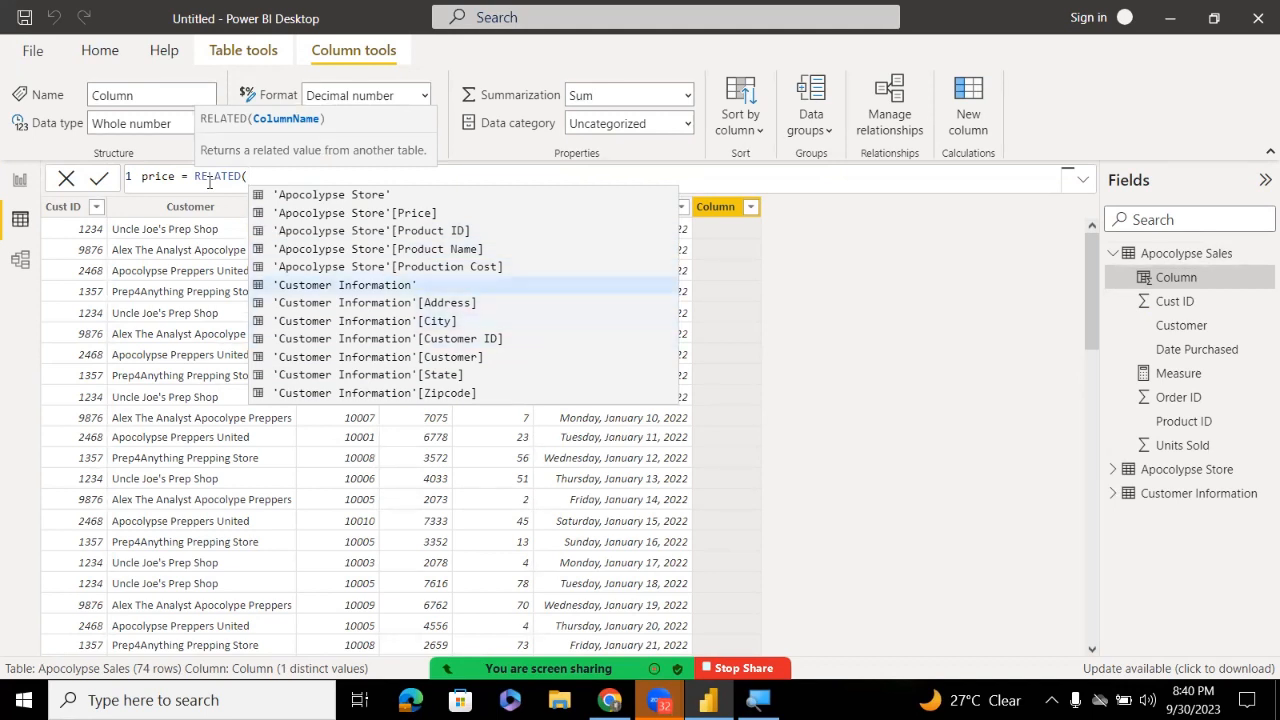
key(Down)
key(Tab)
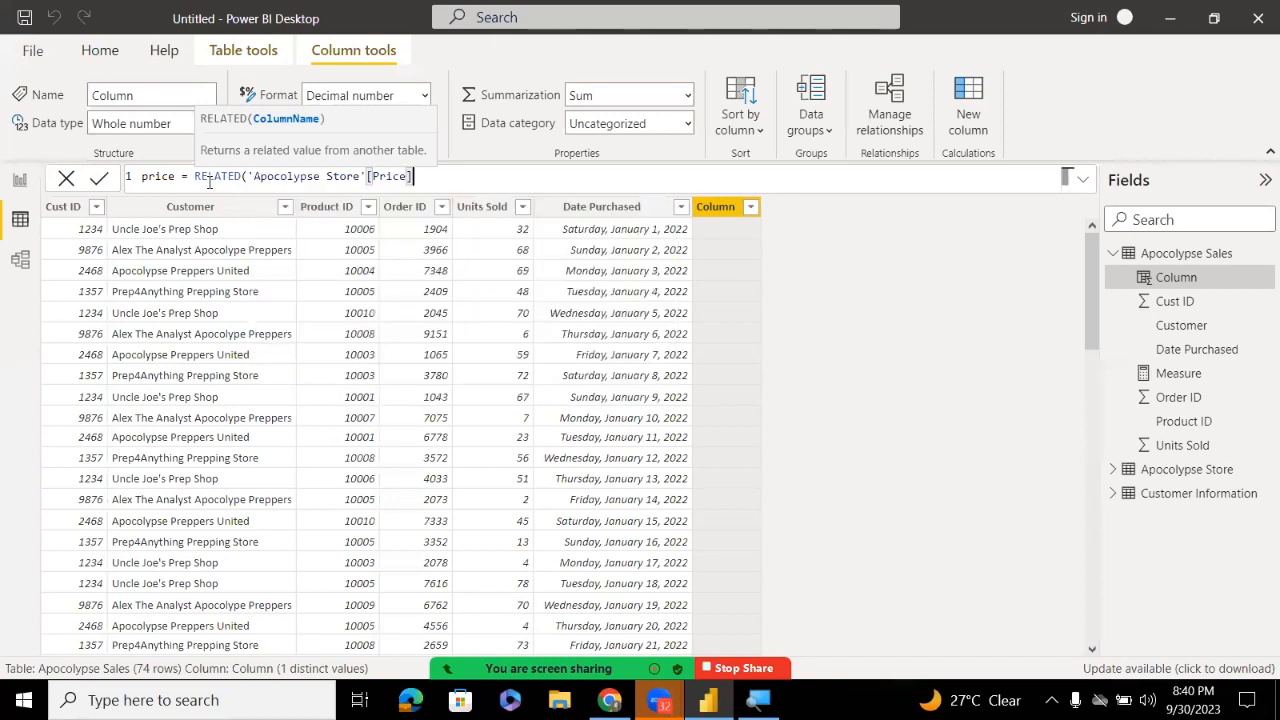
text())
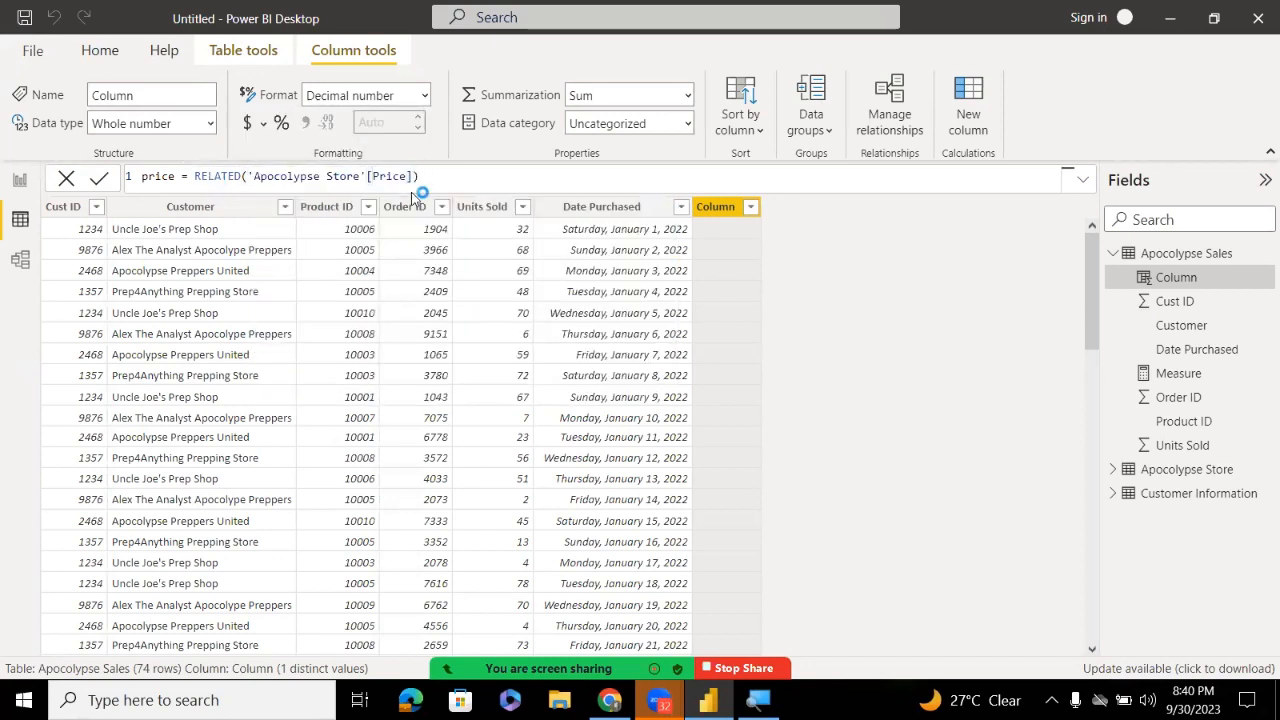
key(Return)
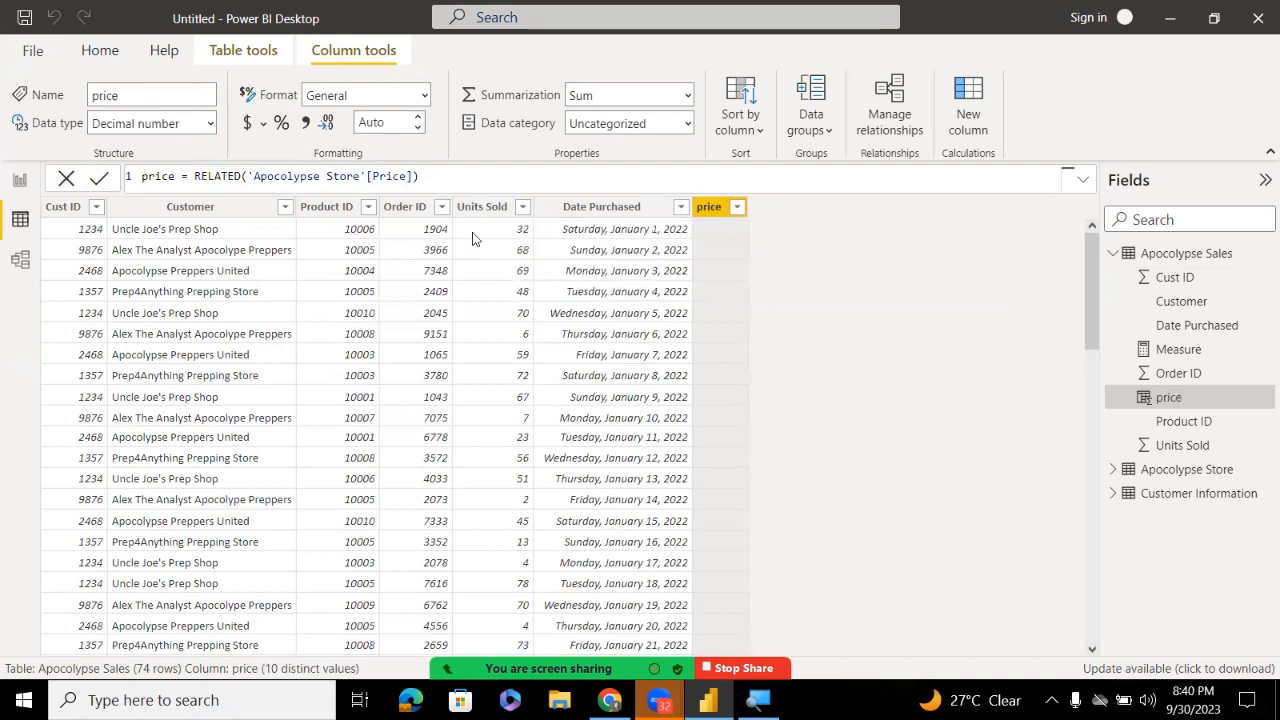
right_click(717, 208)
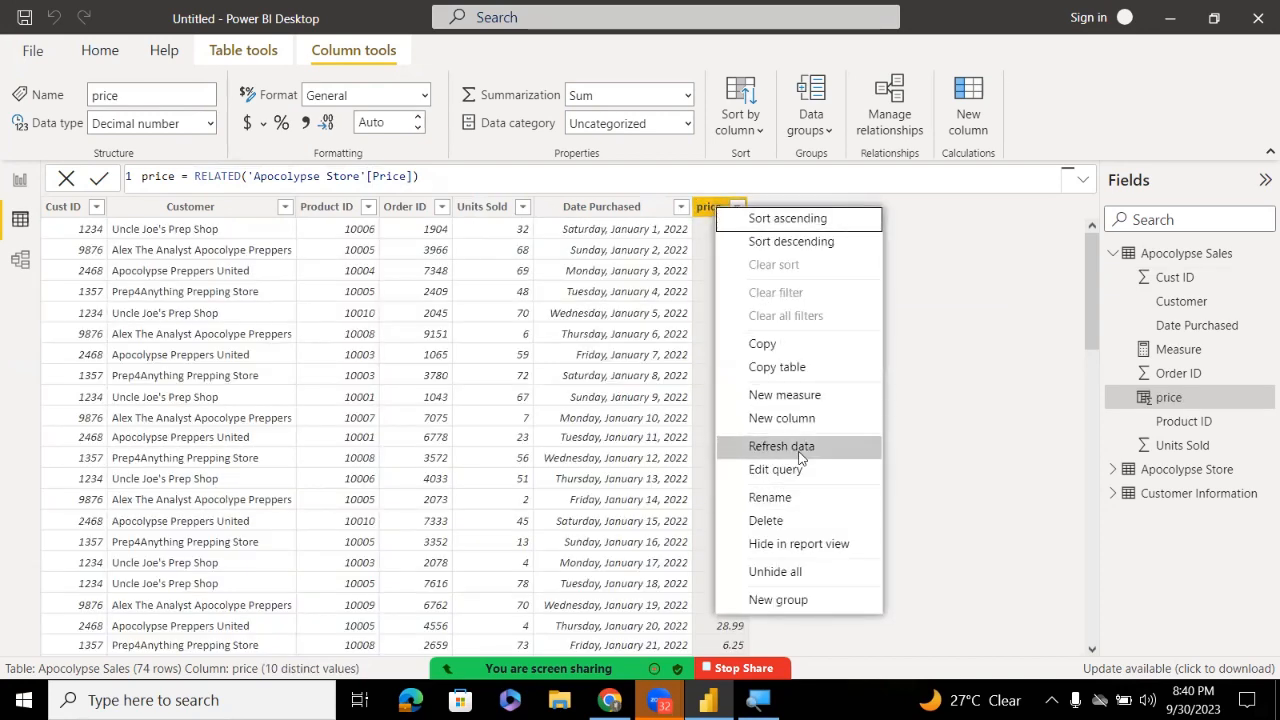
Create a production cost column using RELATED on an Apocolypse Store column
click(786, 420)
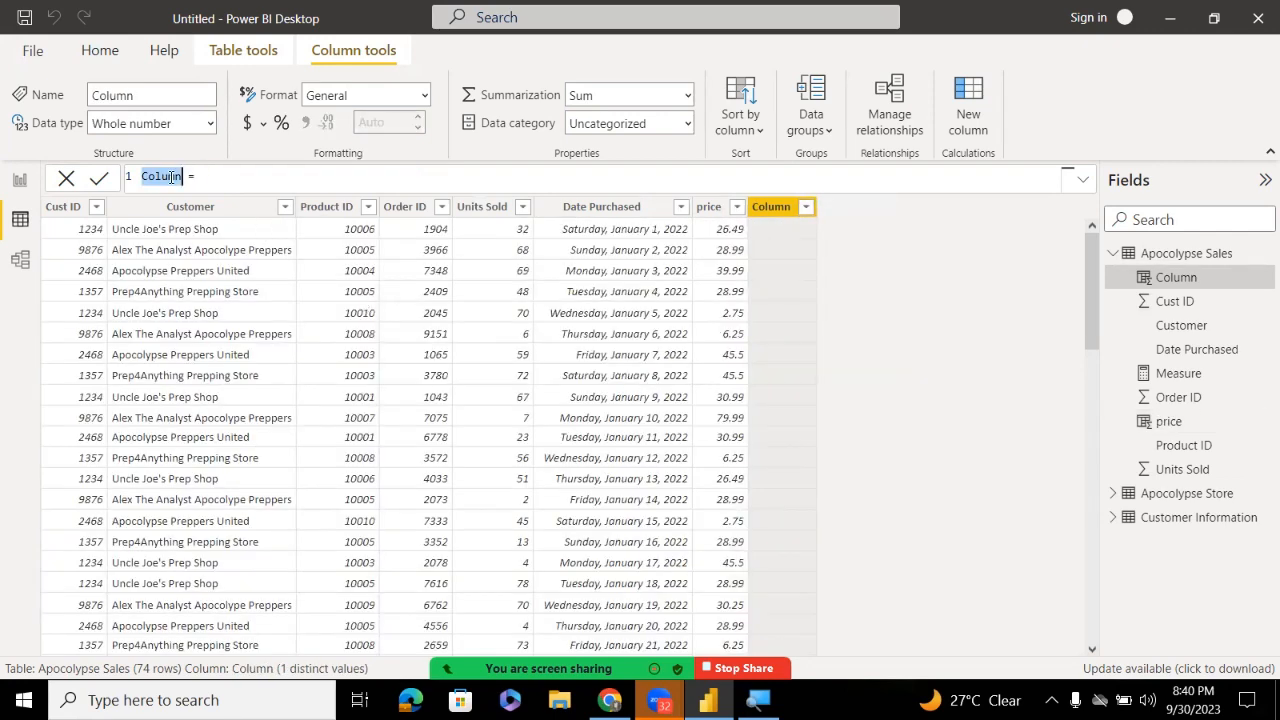
text(producti)
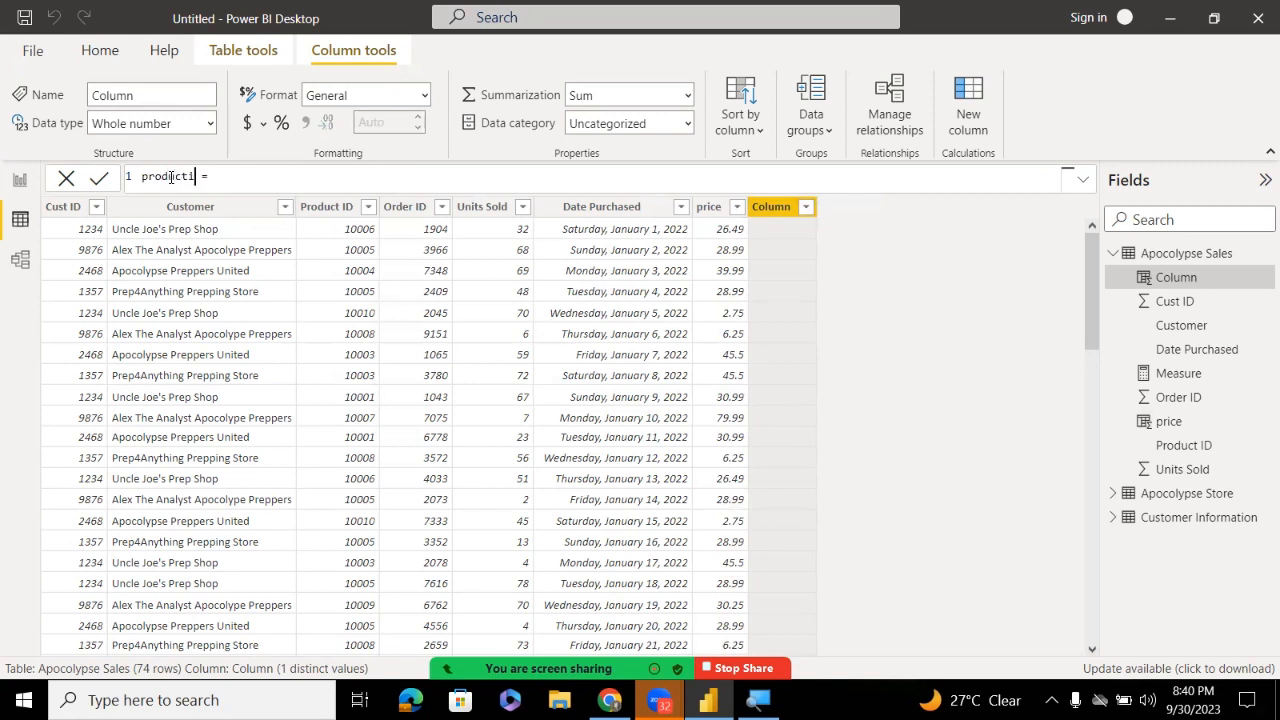
text(o)
text(n cost)
text(rel)
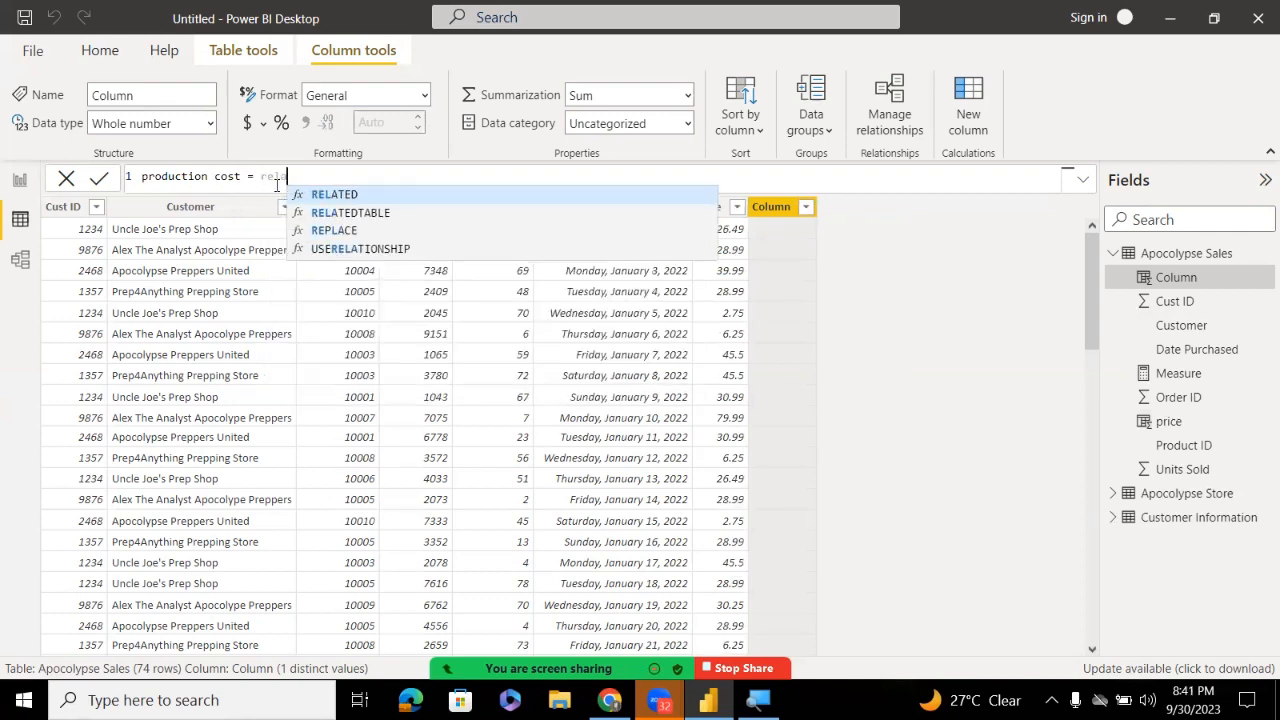
text(a)
key(Tab)
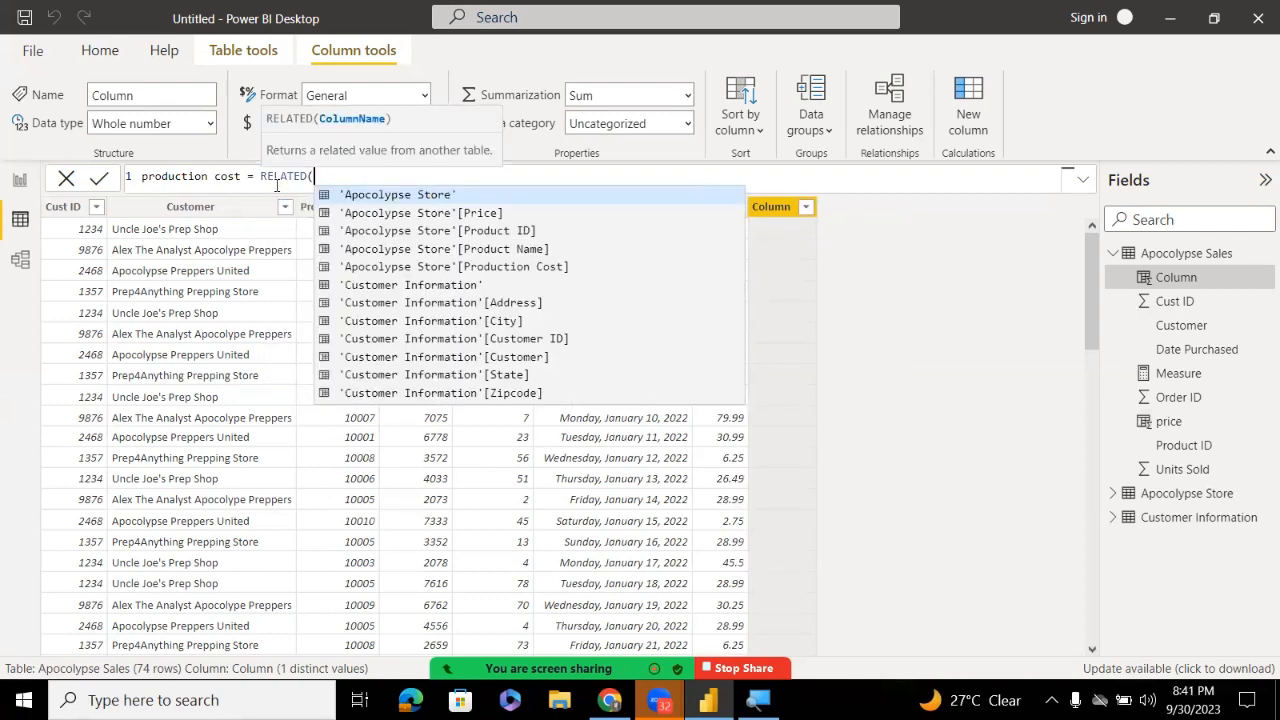
click(422, 231)
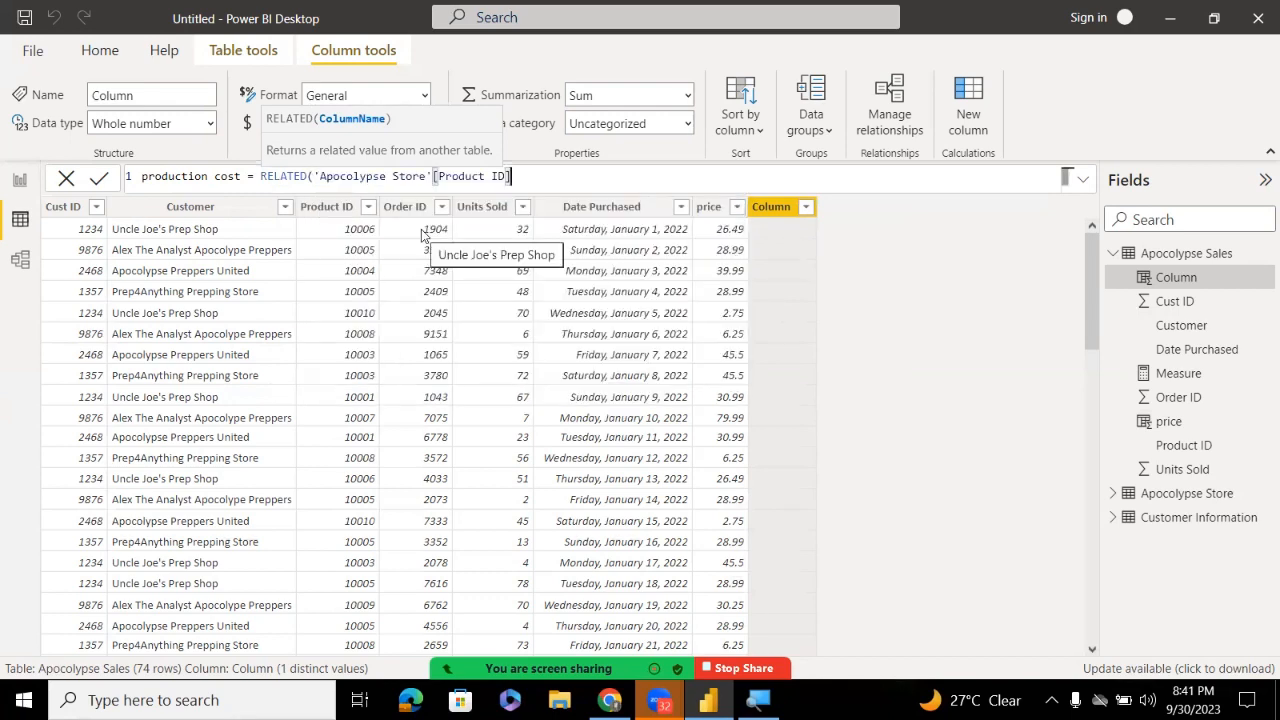
text())
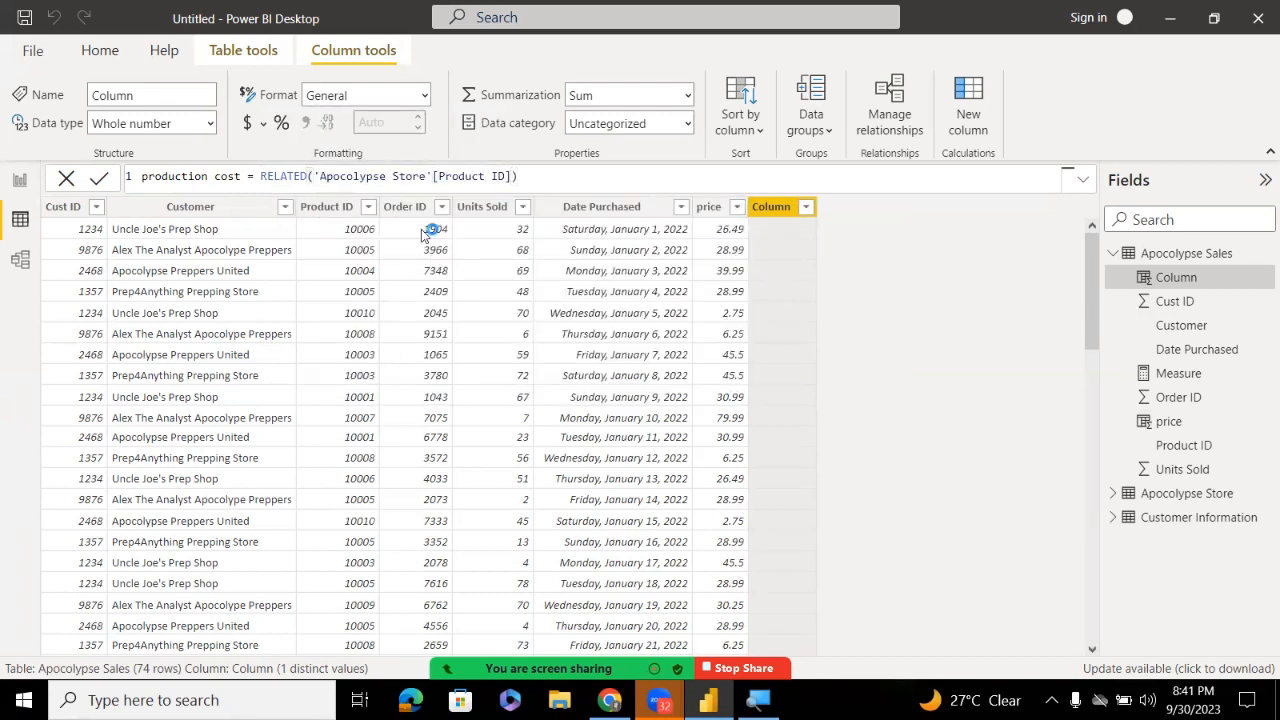
key(Return)
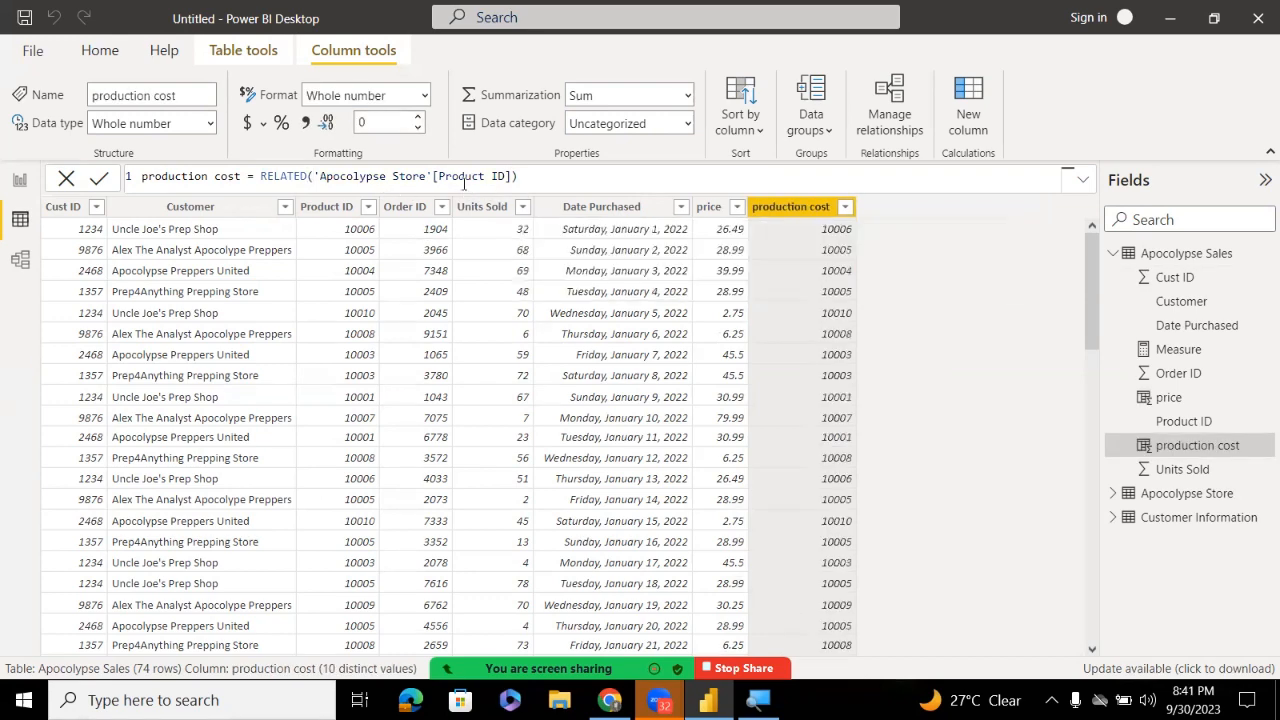
Correct the formula to RELATED('Apocolypse Store'[Production Cost]) and commit it
double_click(463, 178)
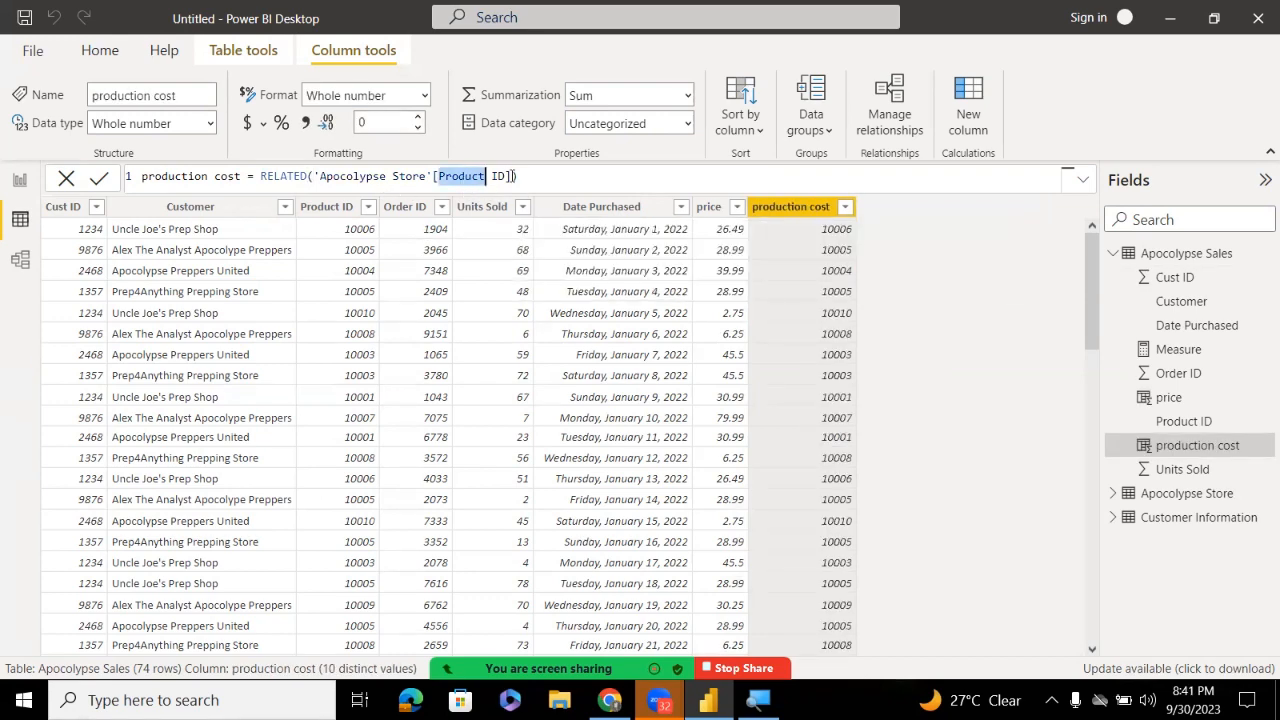
click(512, 176)
key(BackSpace)
key(BackSpace)
key(BackSpace)
key(BackSpace)
key(BackSpace)
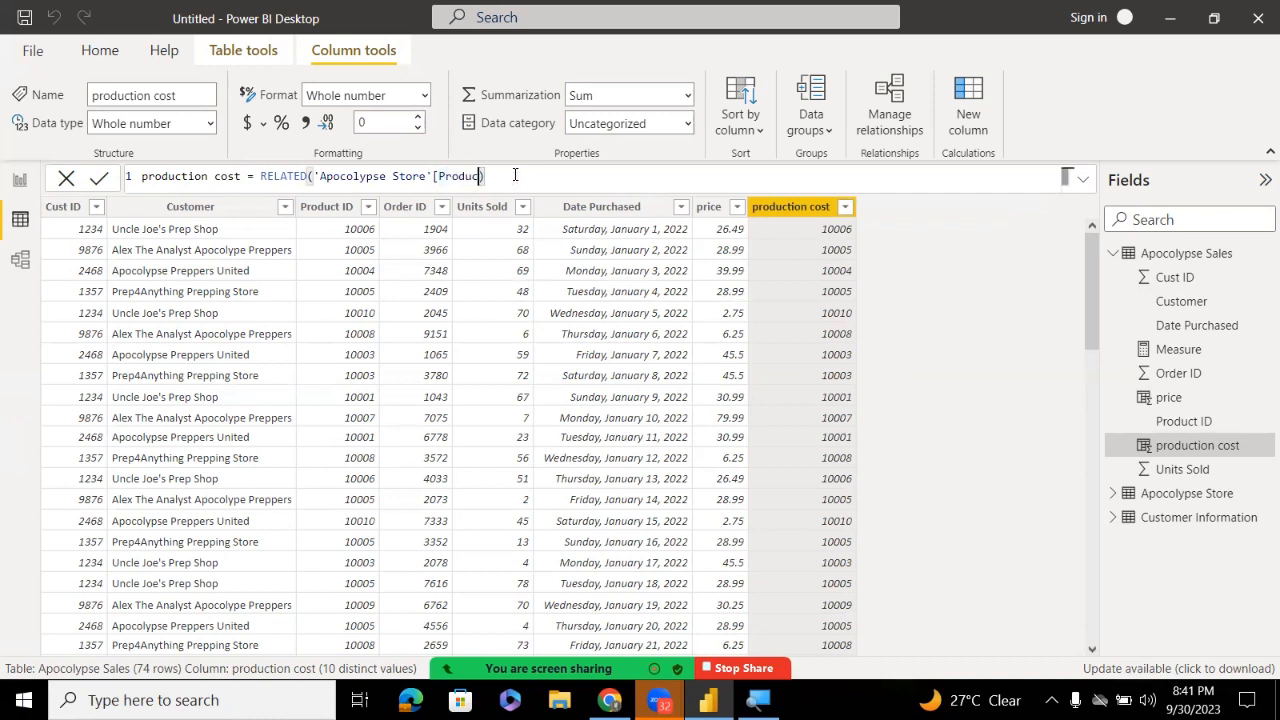
key(BackSpace)
key(BackSpace)
key(BackSpace)
key(BackSpace)
key(BackSpace)
key(BackSpace)
key(BackSpace)
text(pro)
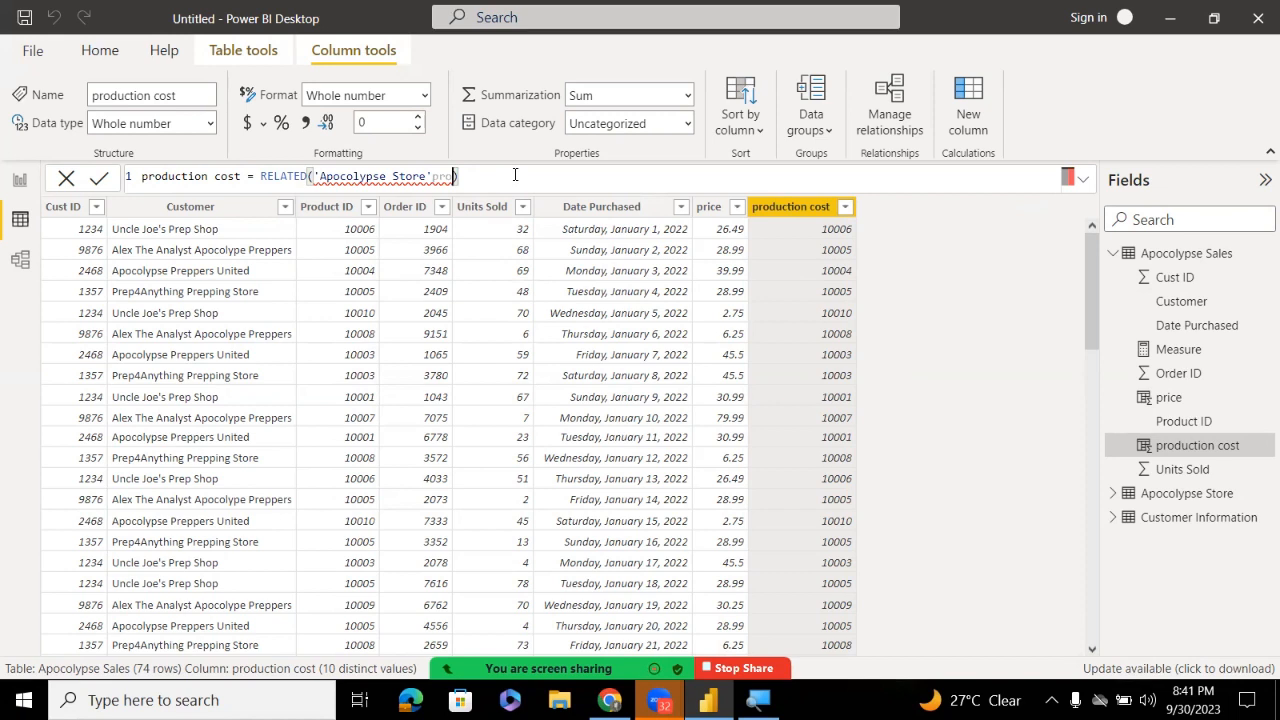
key(BackSpace)
key(BackSpace)
key(BackSpace)
text([)
key(Down)
key(Down)
key(Down)
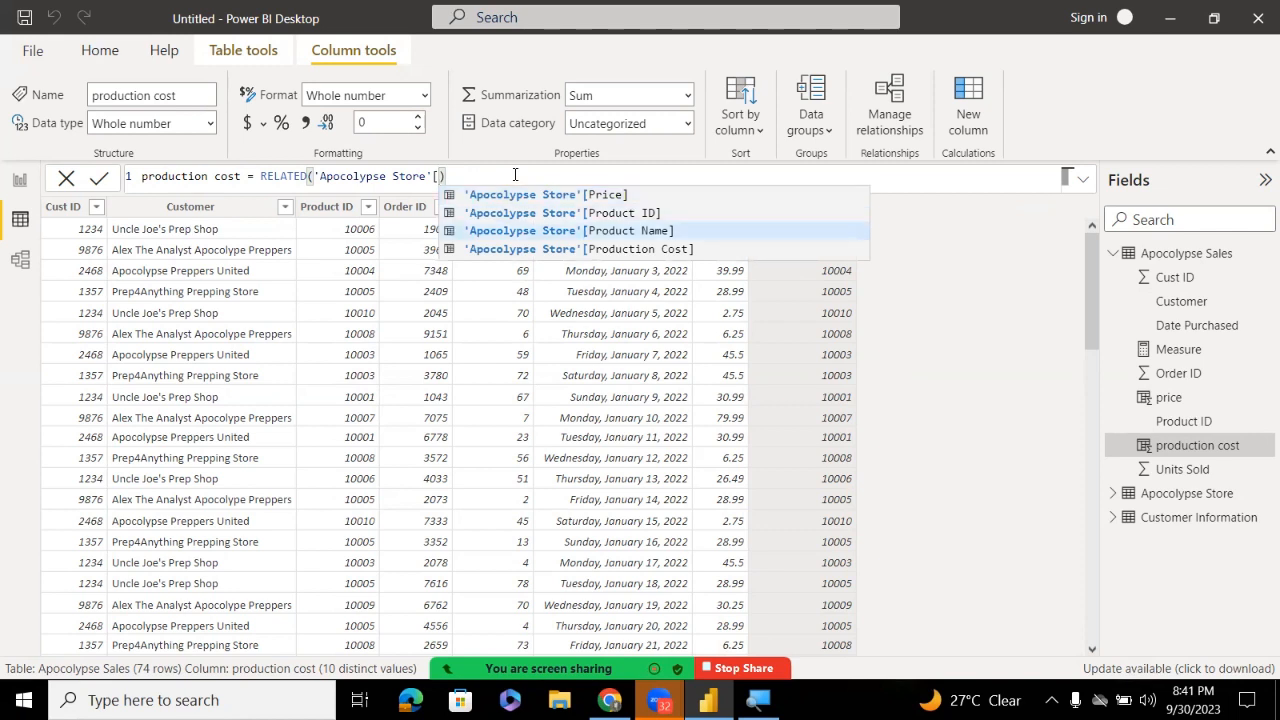
key(Tab)
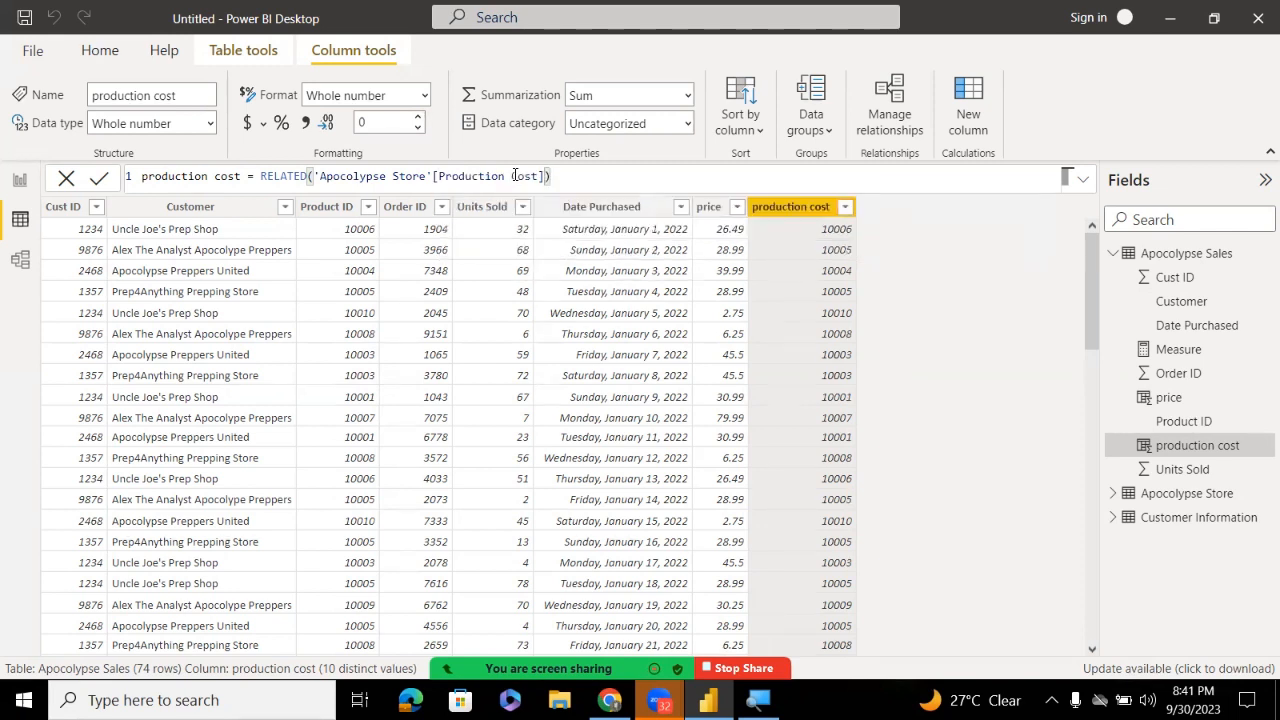
key(Return)
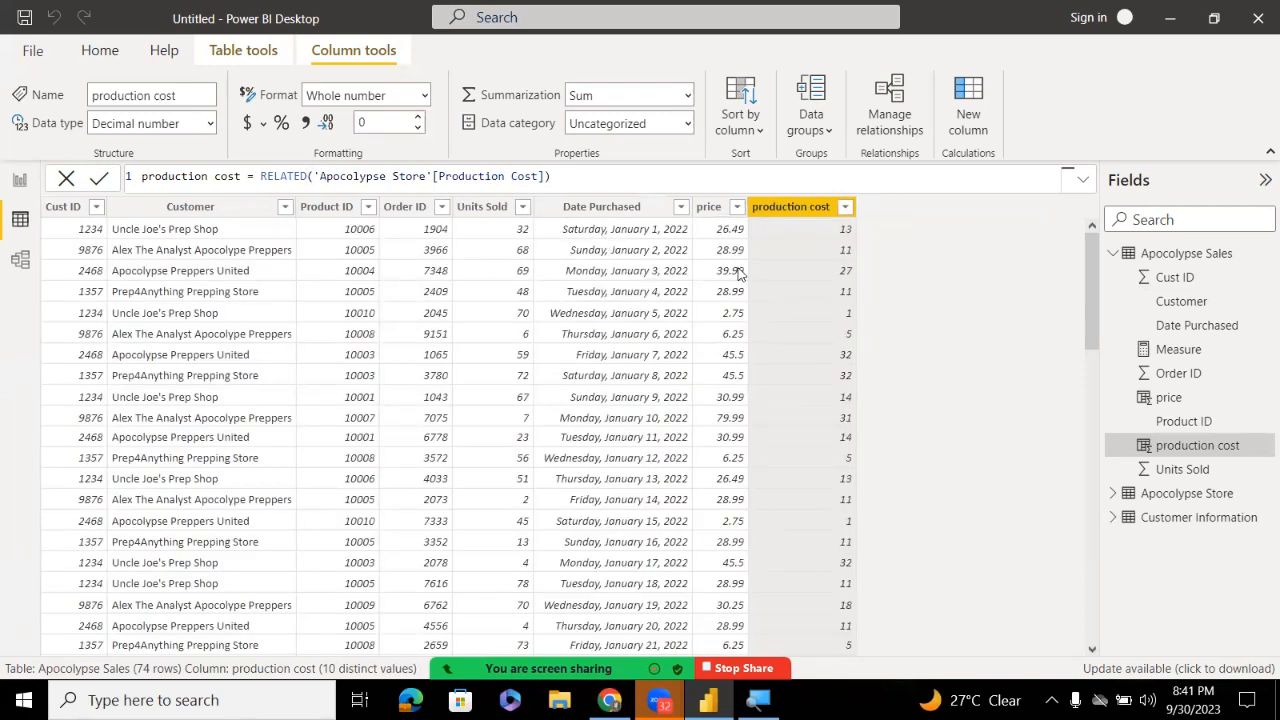
Return to Report view and add a new measure to Apocolypse Sales
click(670, 230)
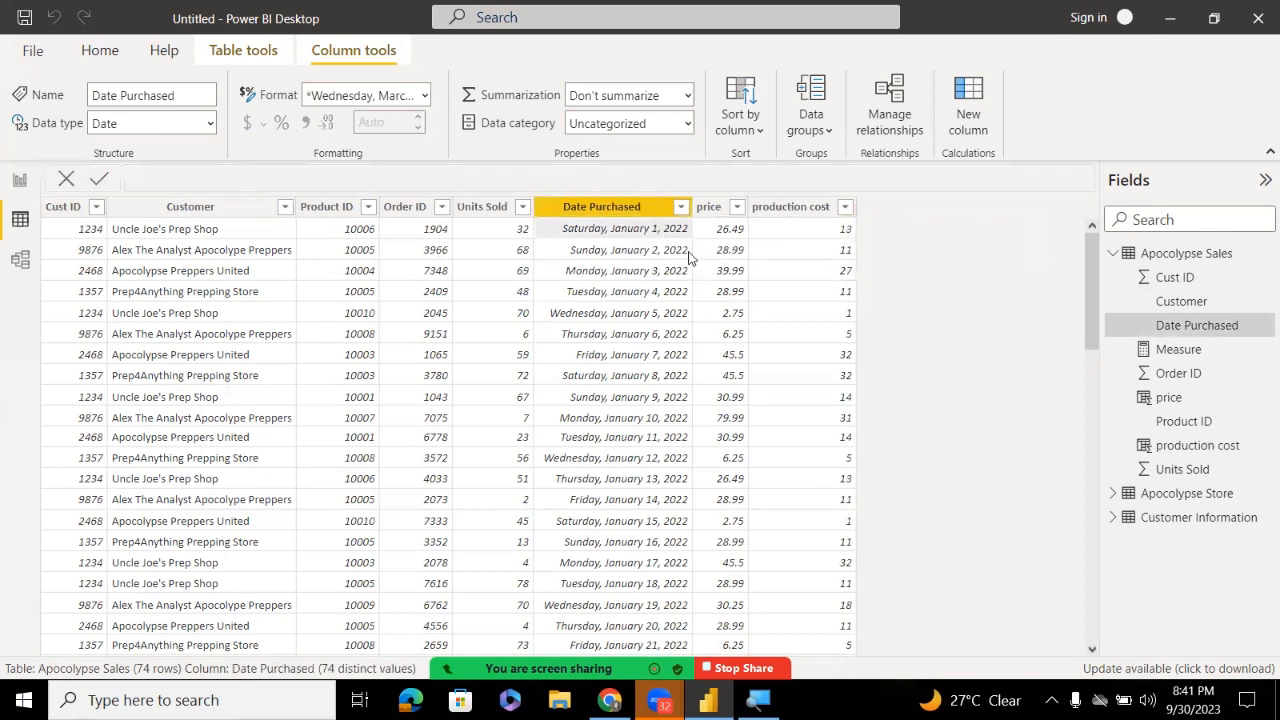
click(640, 212)
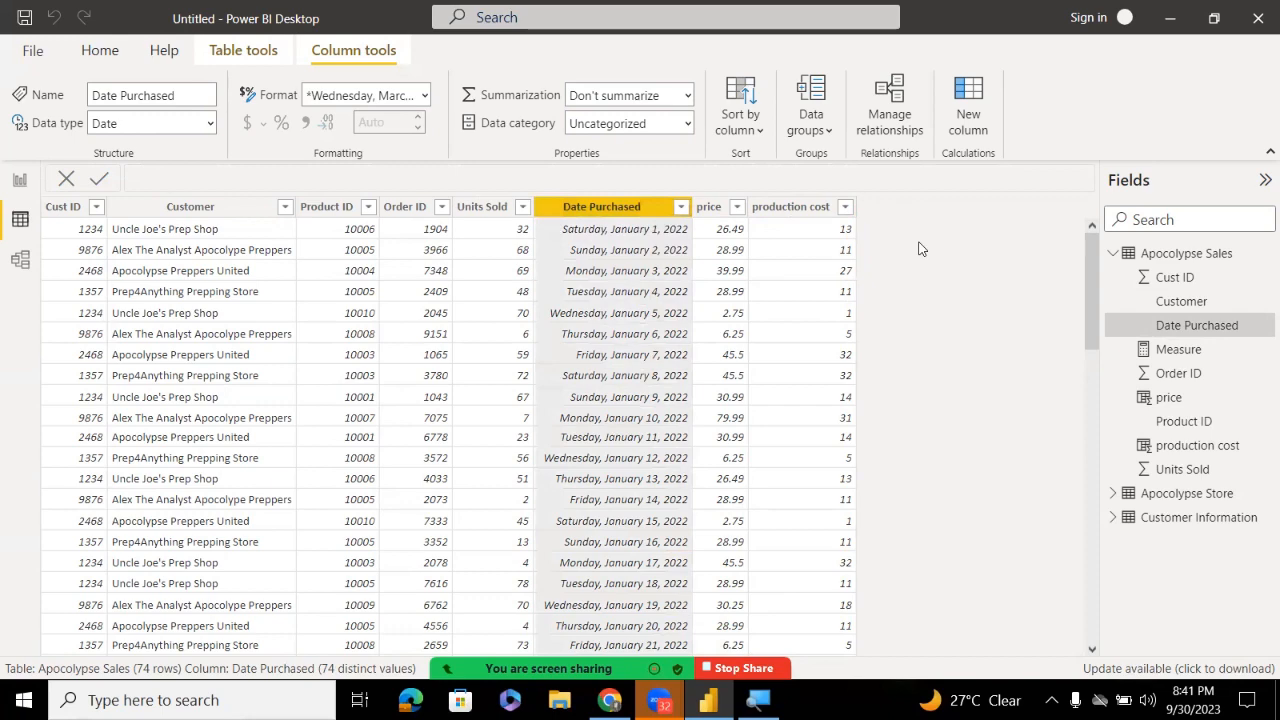
click(12, 182)
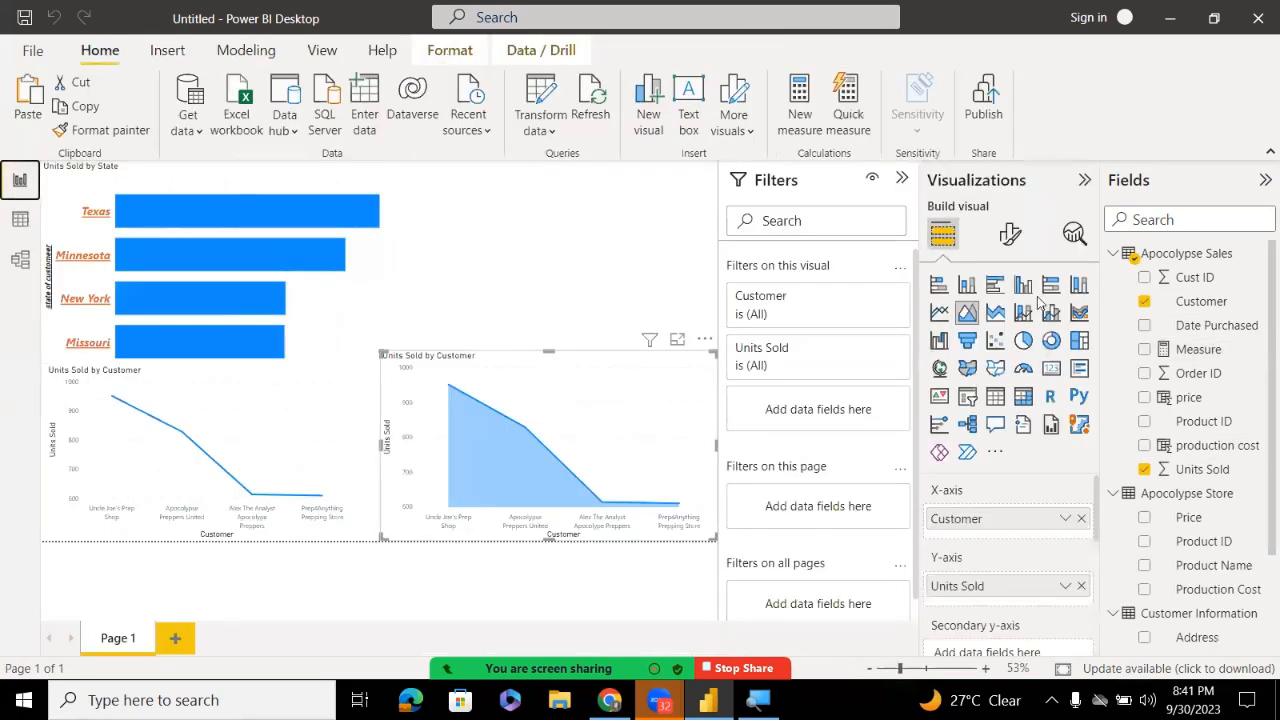
right_click(1197, 260)
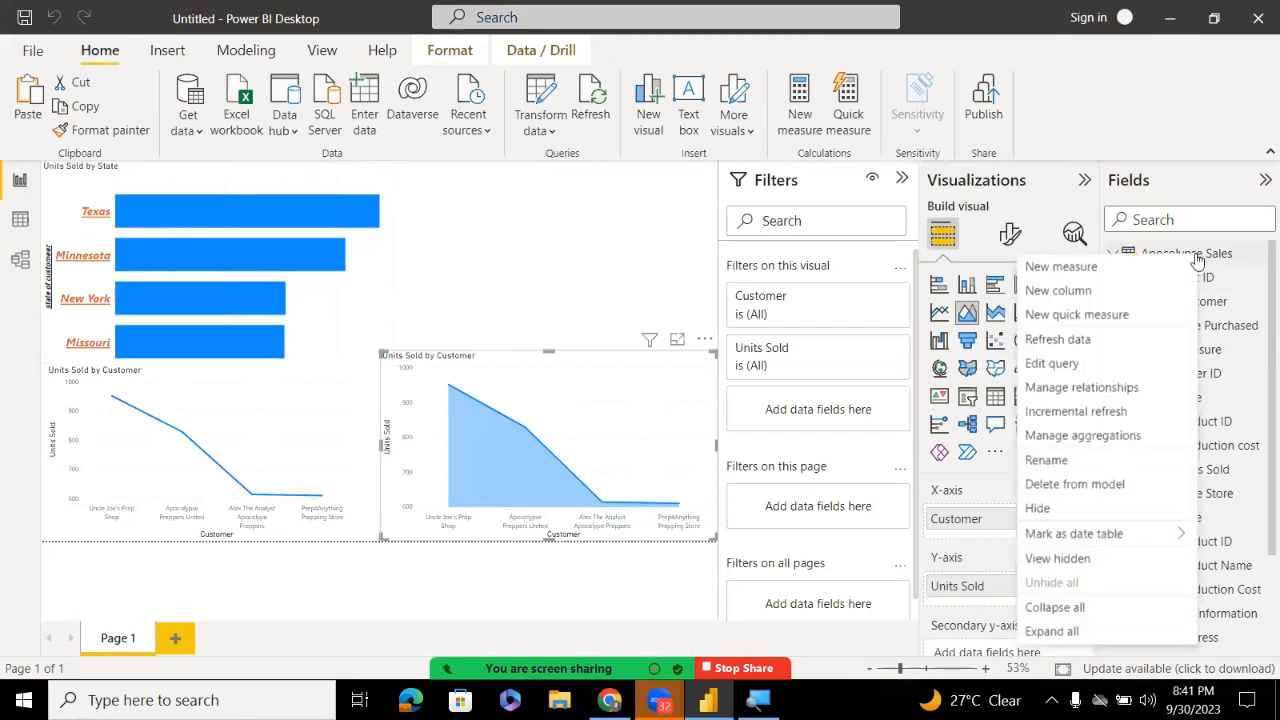
click(1258, 373)
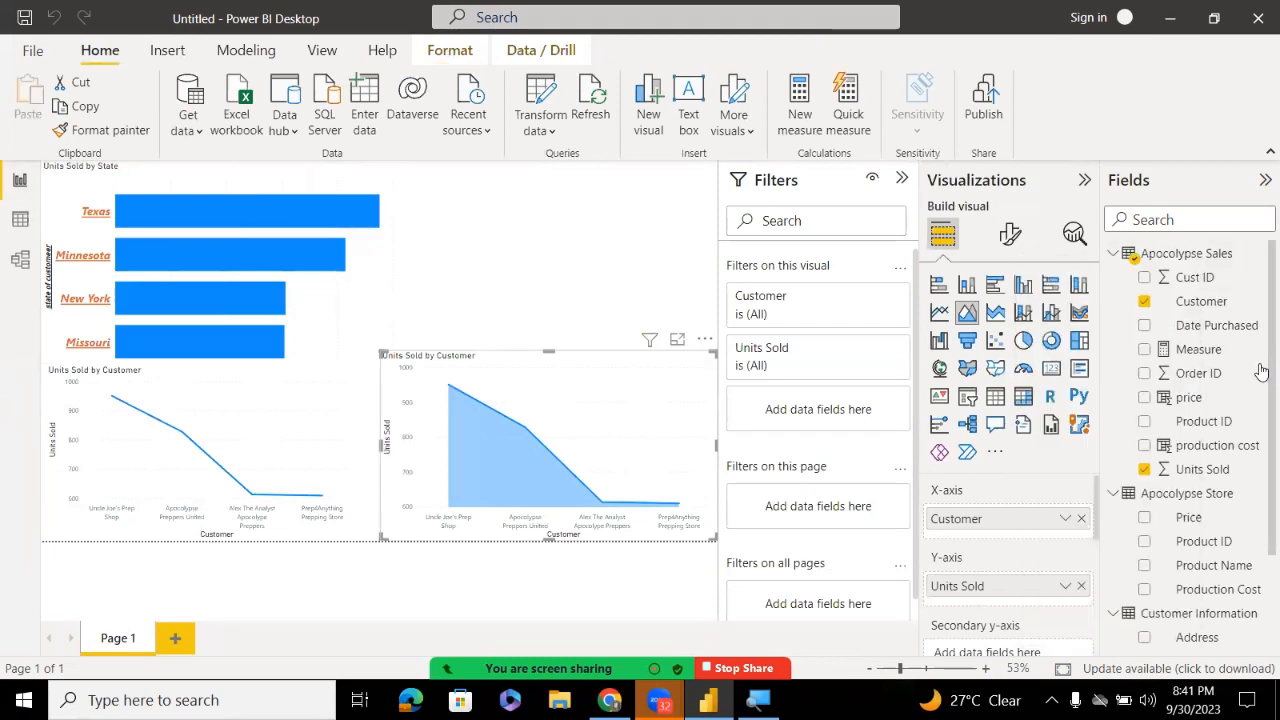
click(1232, 356)
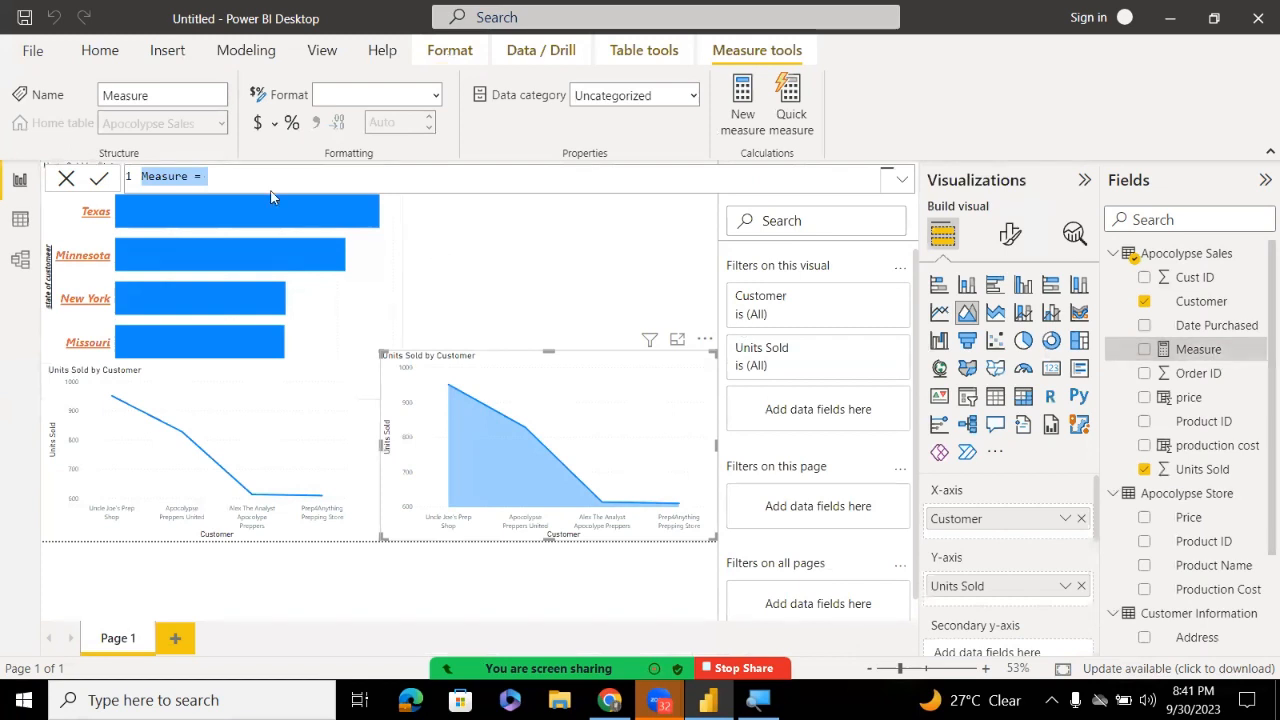
Name the measure Total profit and start its formula with SUM(
double_click(181, 176)
key(BackSpace)
text(To)
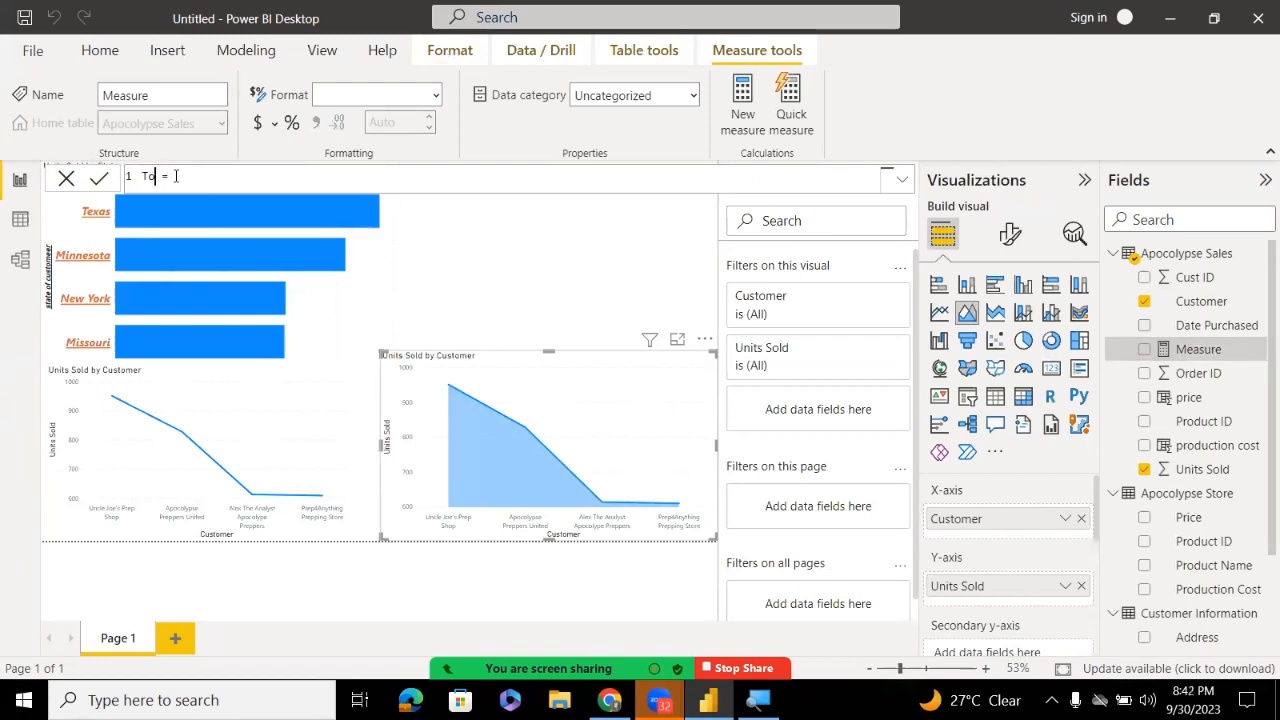
text(ta)
text(lpt)
text(o)
text(fit)
click(242, 183)
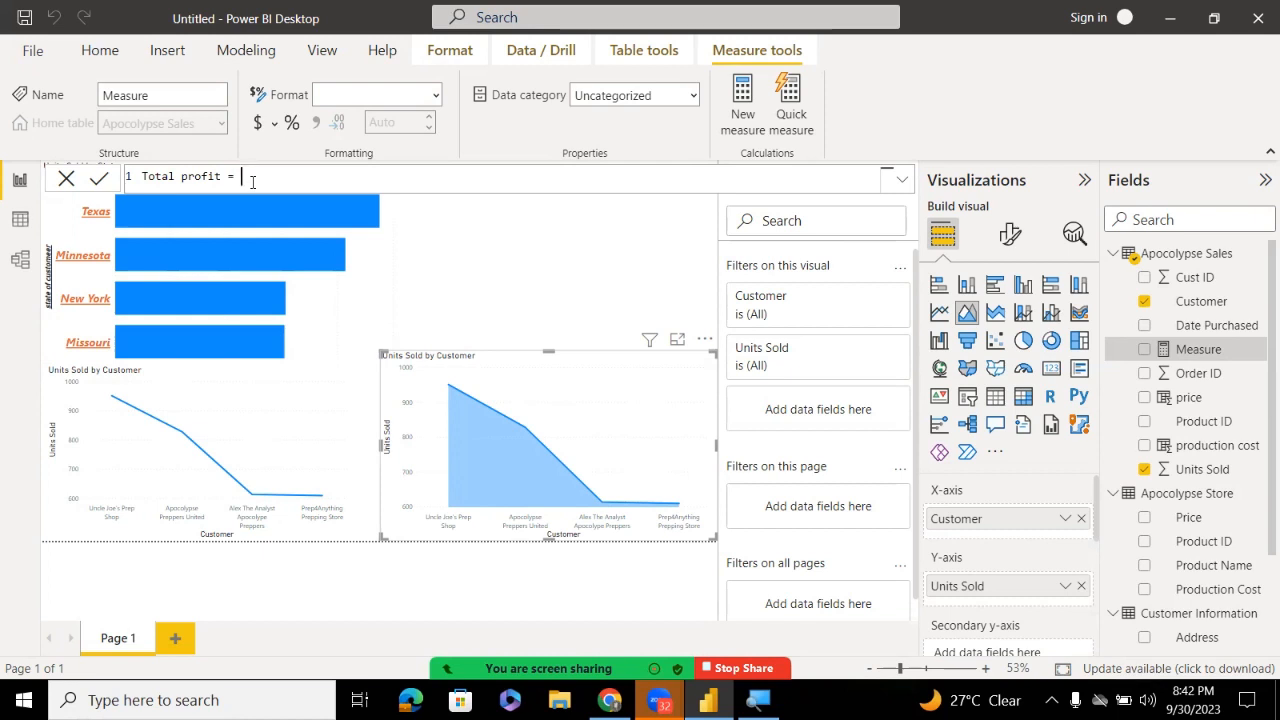
text(SUM()
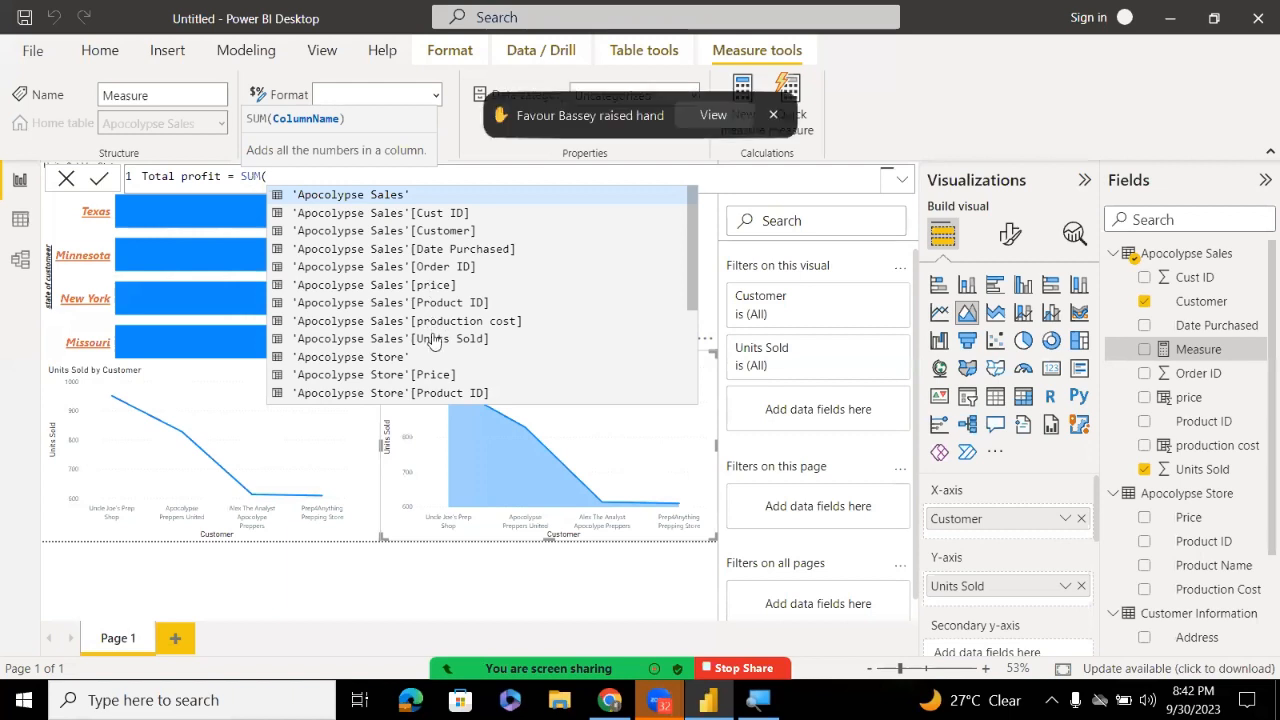
key(Escape)
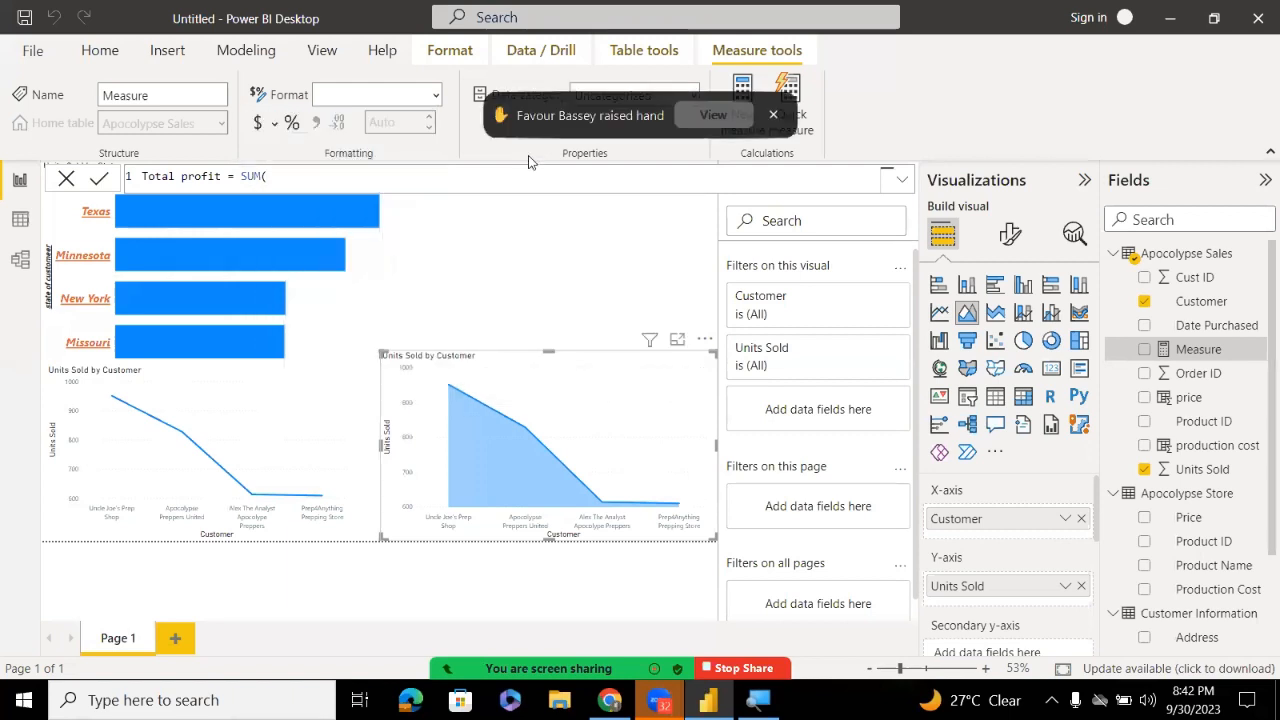
click(713, 115)
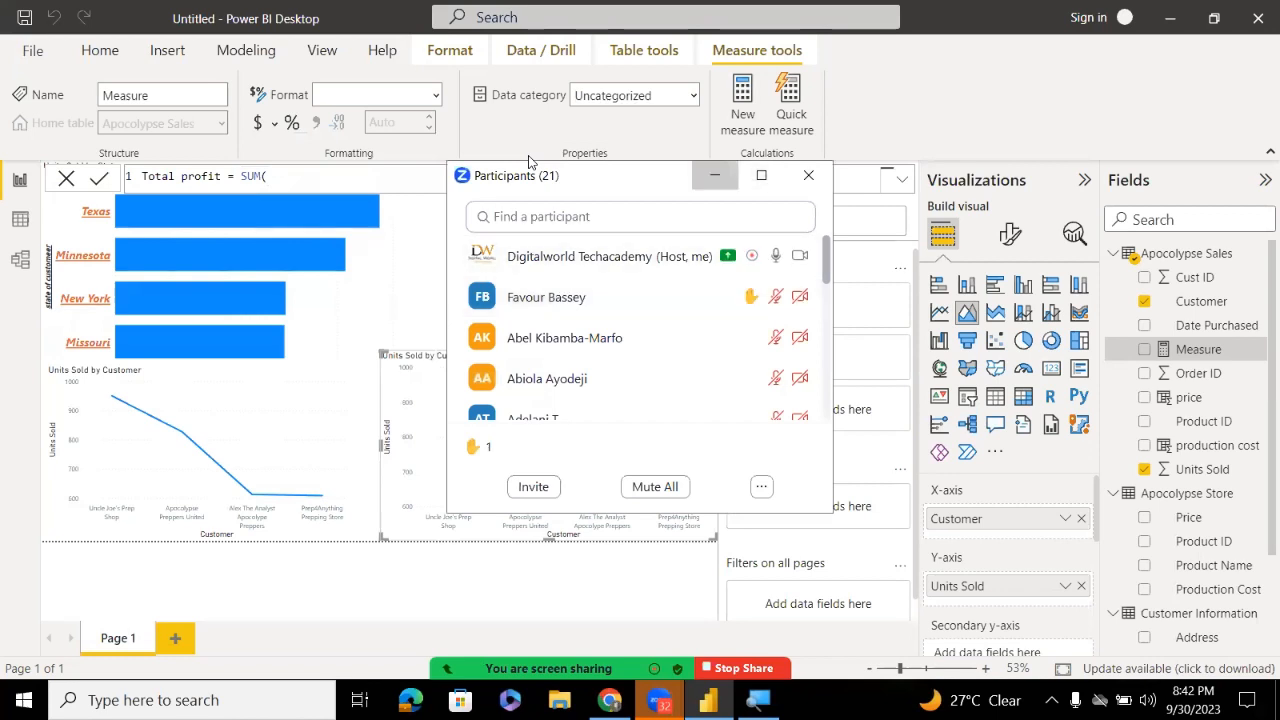
click(714, 175)
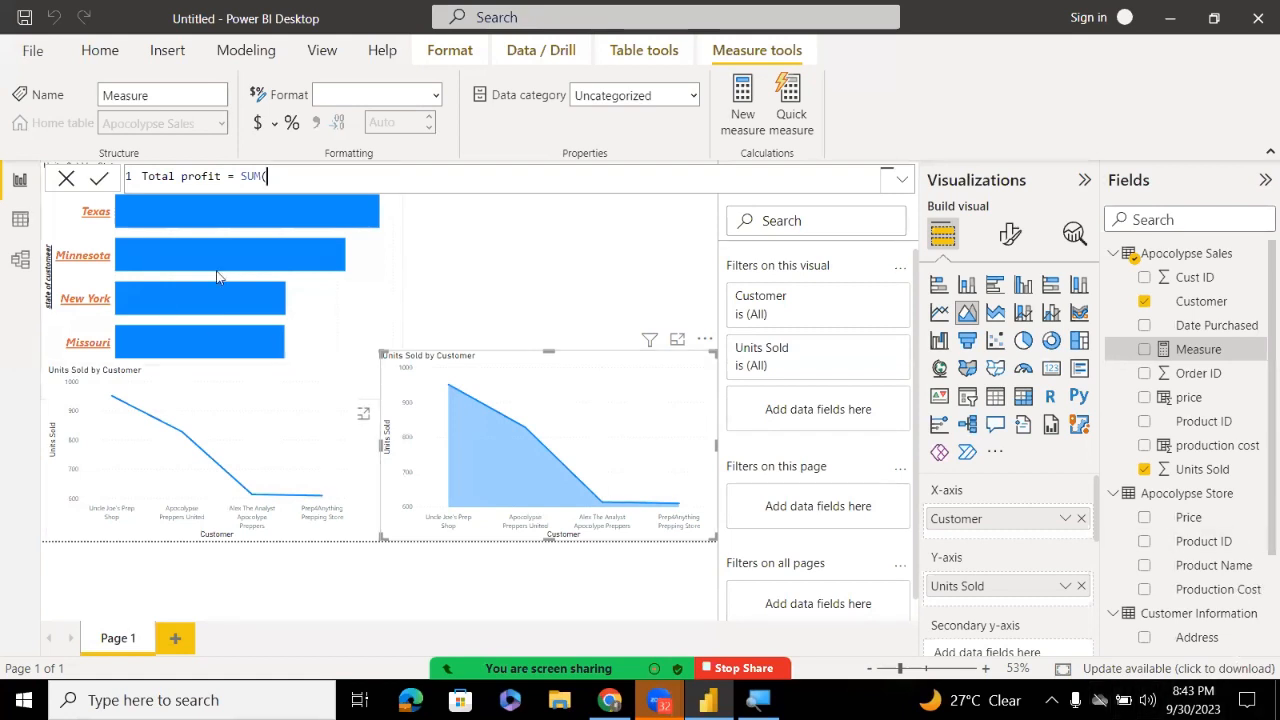
mouse_move(278, 255)
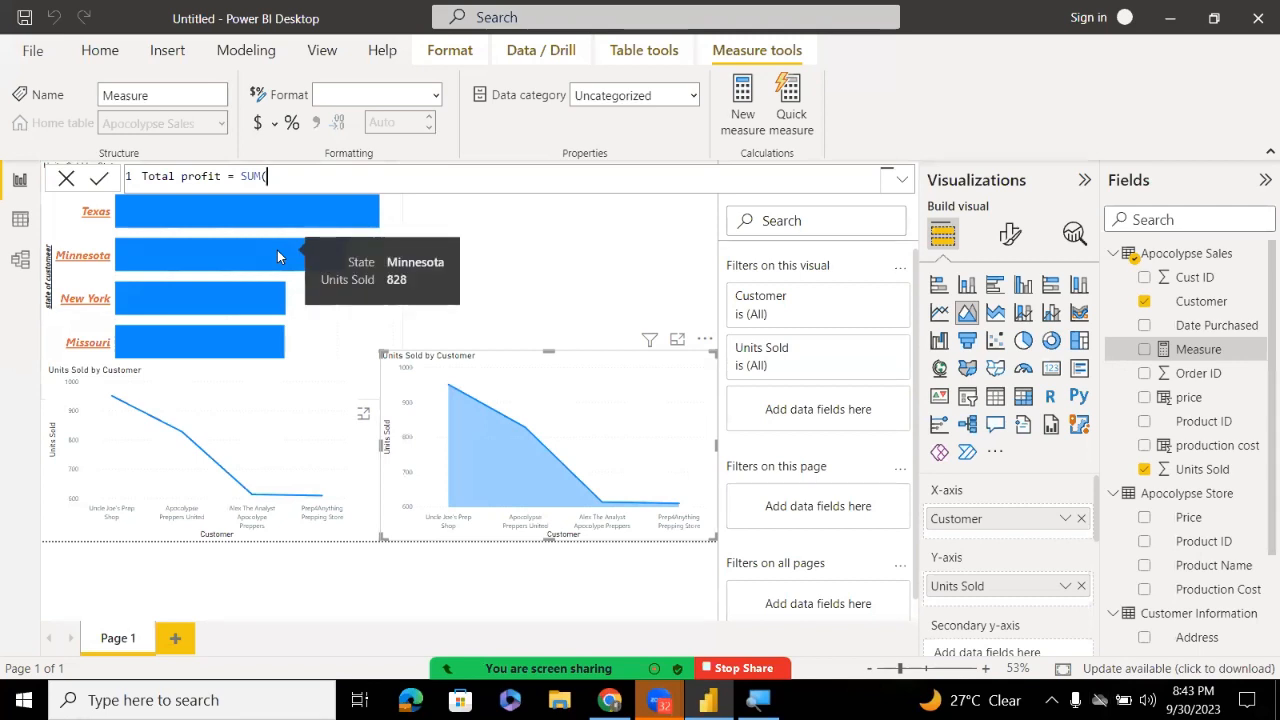
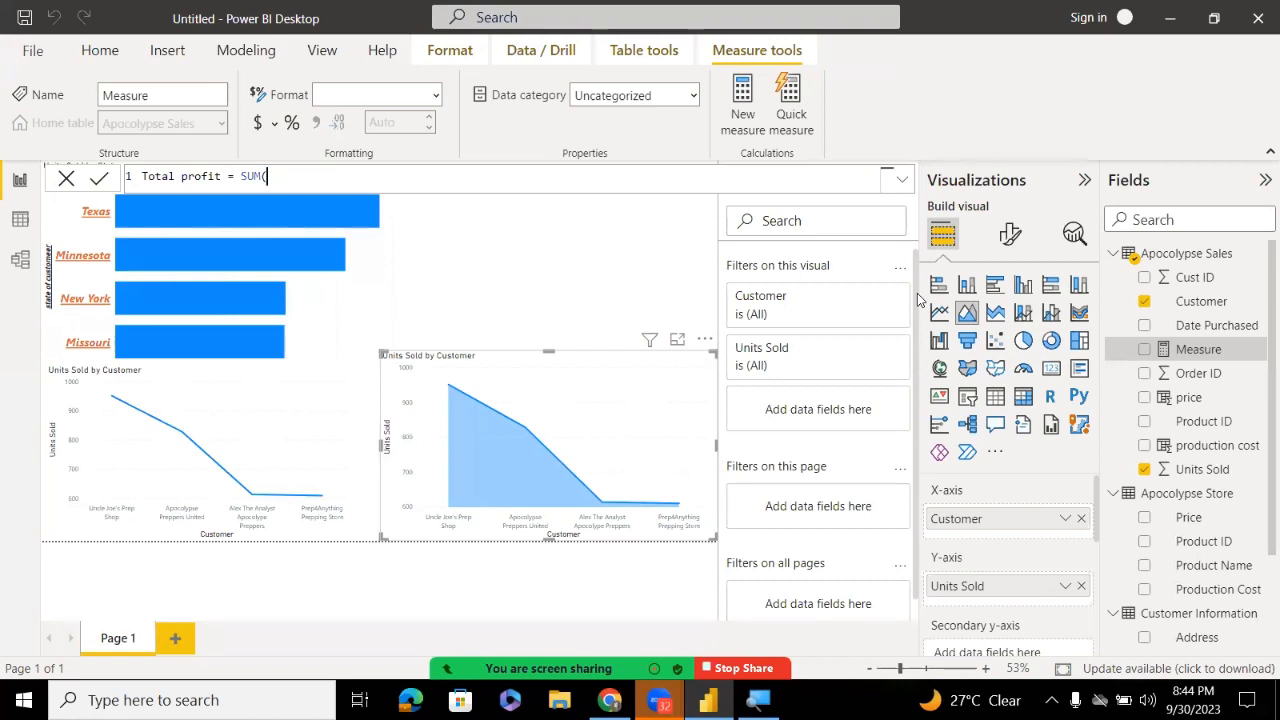
Commit the Total profit measure as SUM() and return to the Units Sold by State chart
click(370, 278)
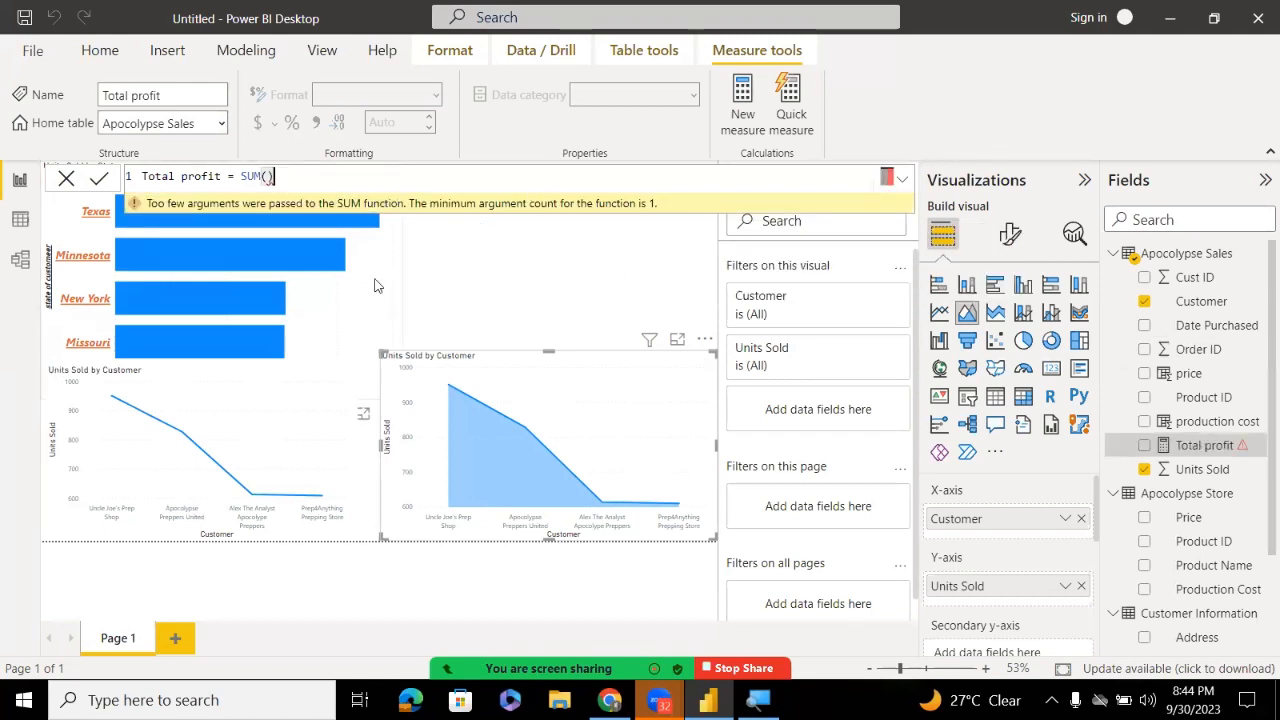
click(374, 286)
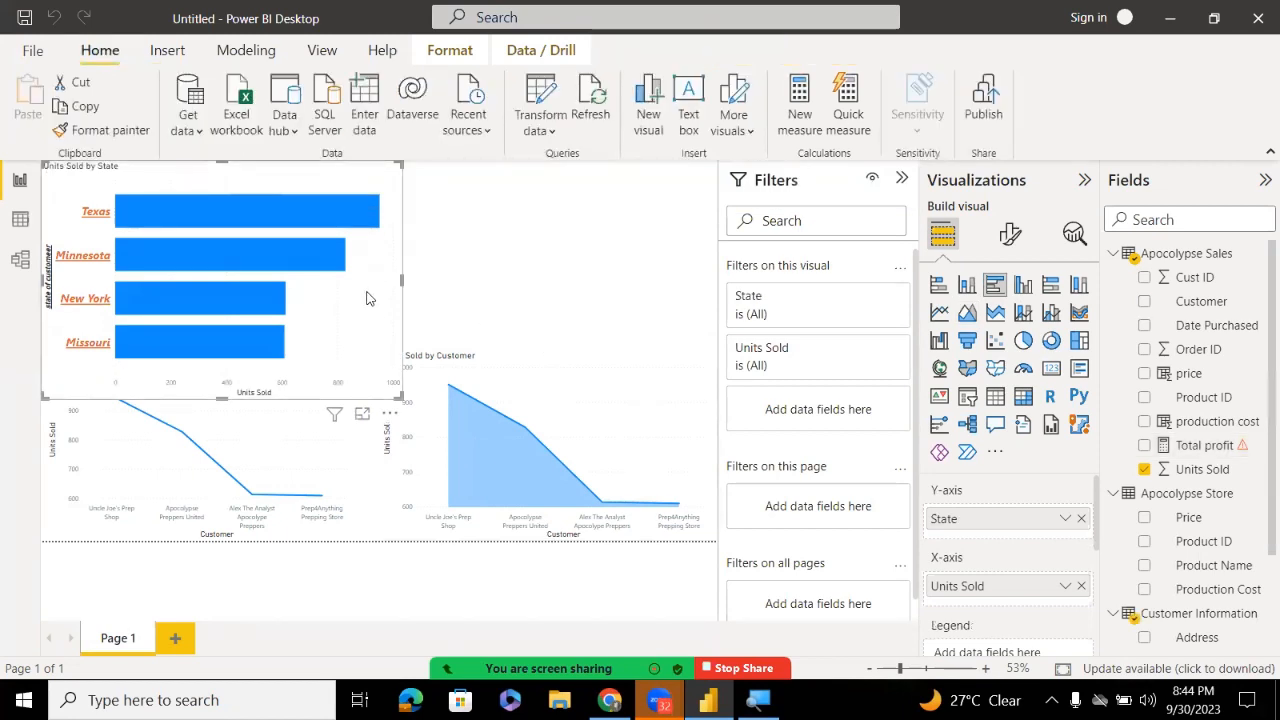
Change the Units Sold by State visual to a clustered bar chart and zoom the page out slightly
click(998, 290)
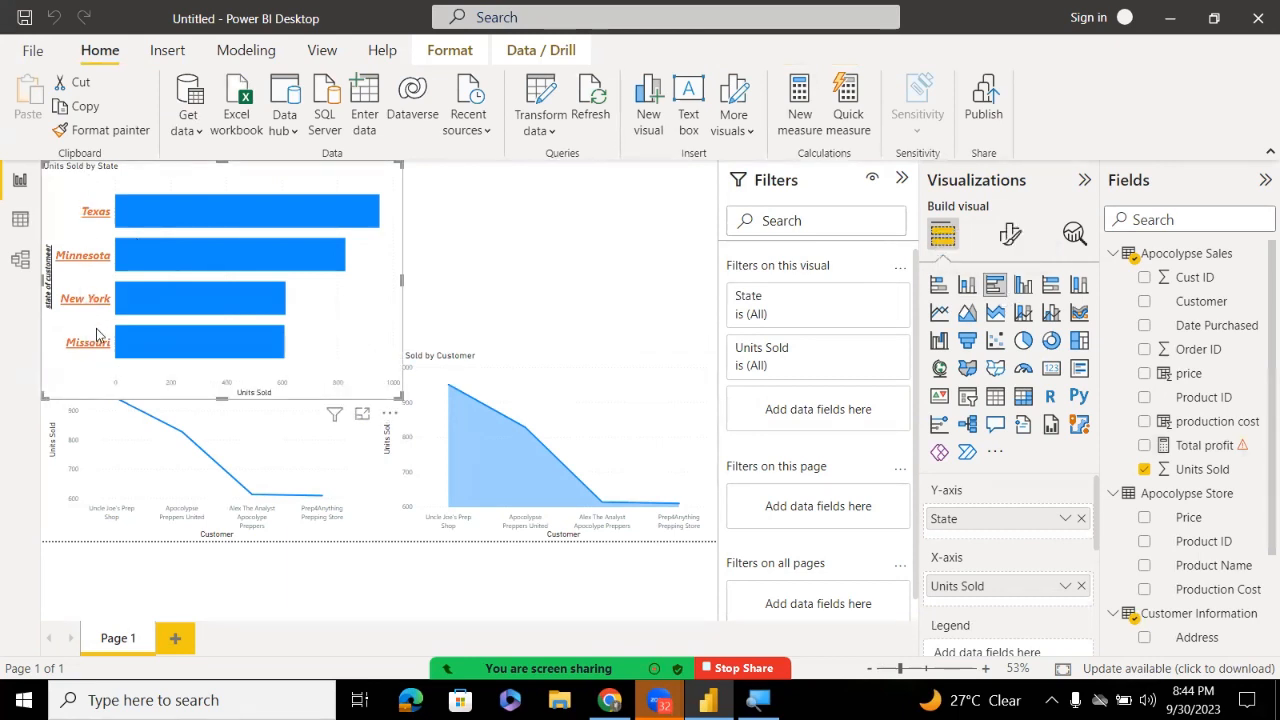
mouse_move(280, 208)
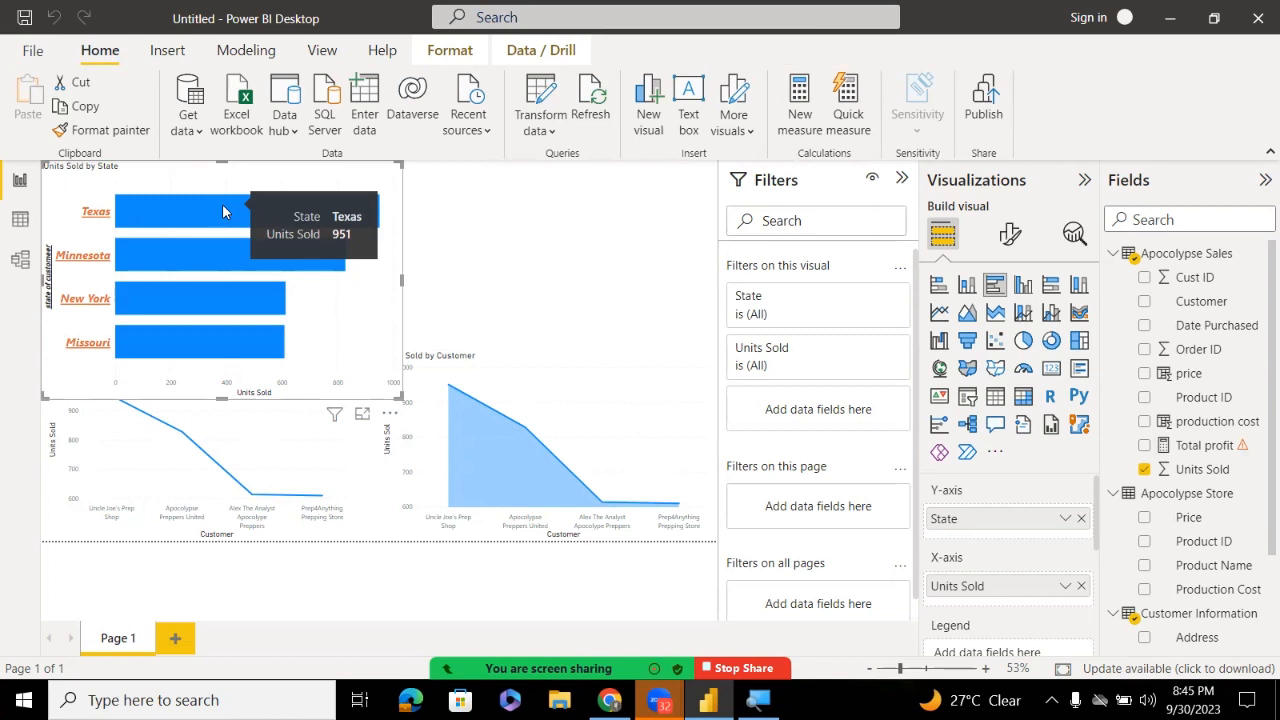
key(ctrl+minus)
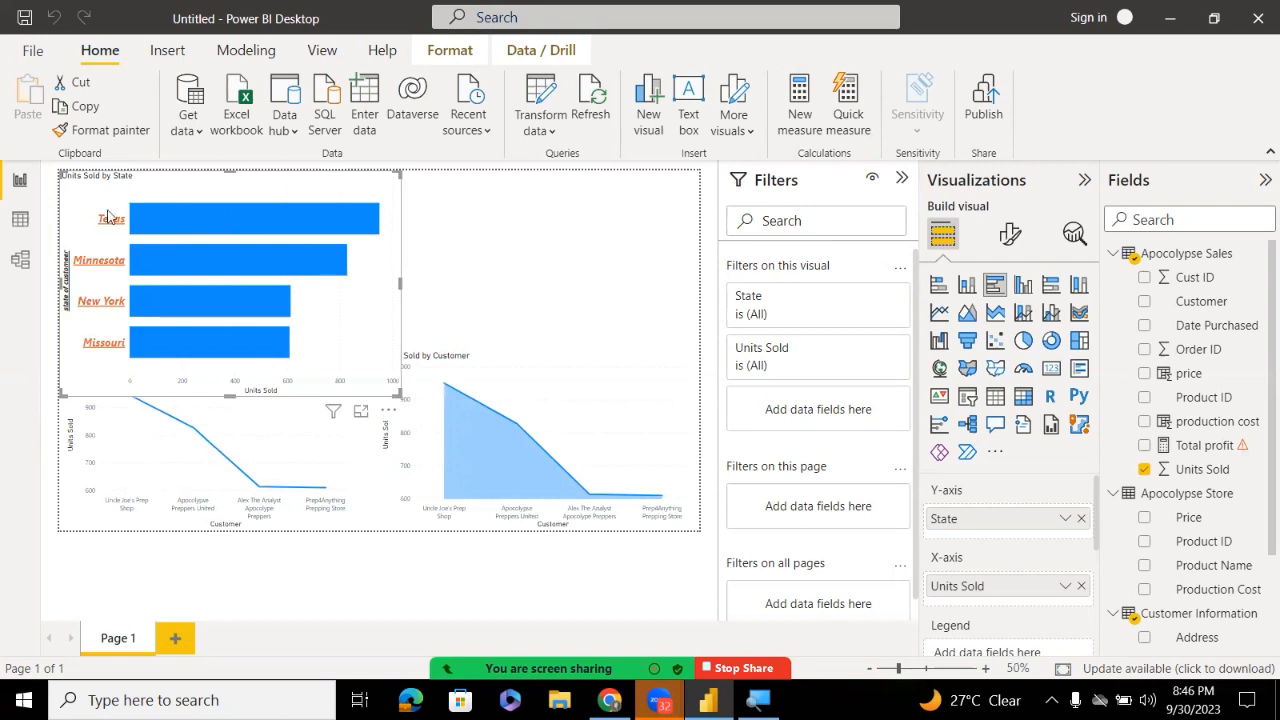
Replace State with Customer on the bar chart's axis and widen the chart so customer names fit
click(1081, 518)
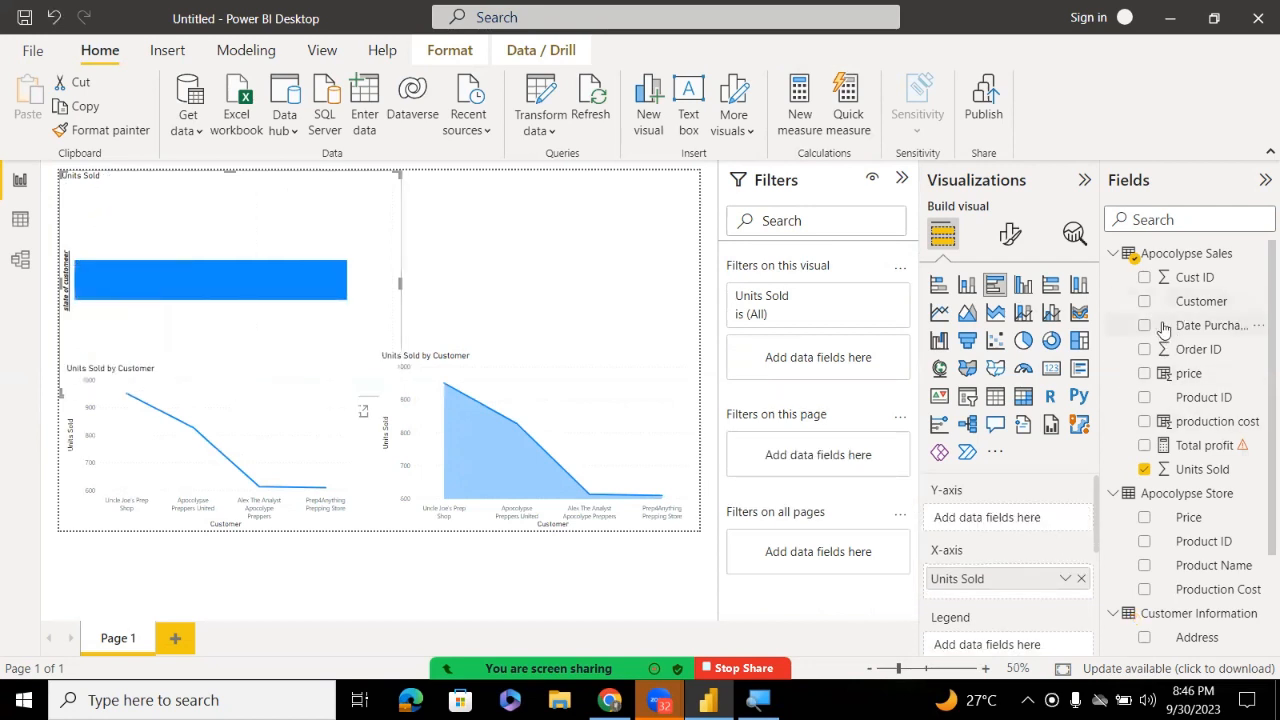
drag(1165, 312, 1030, 518)
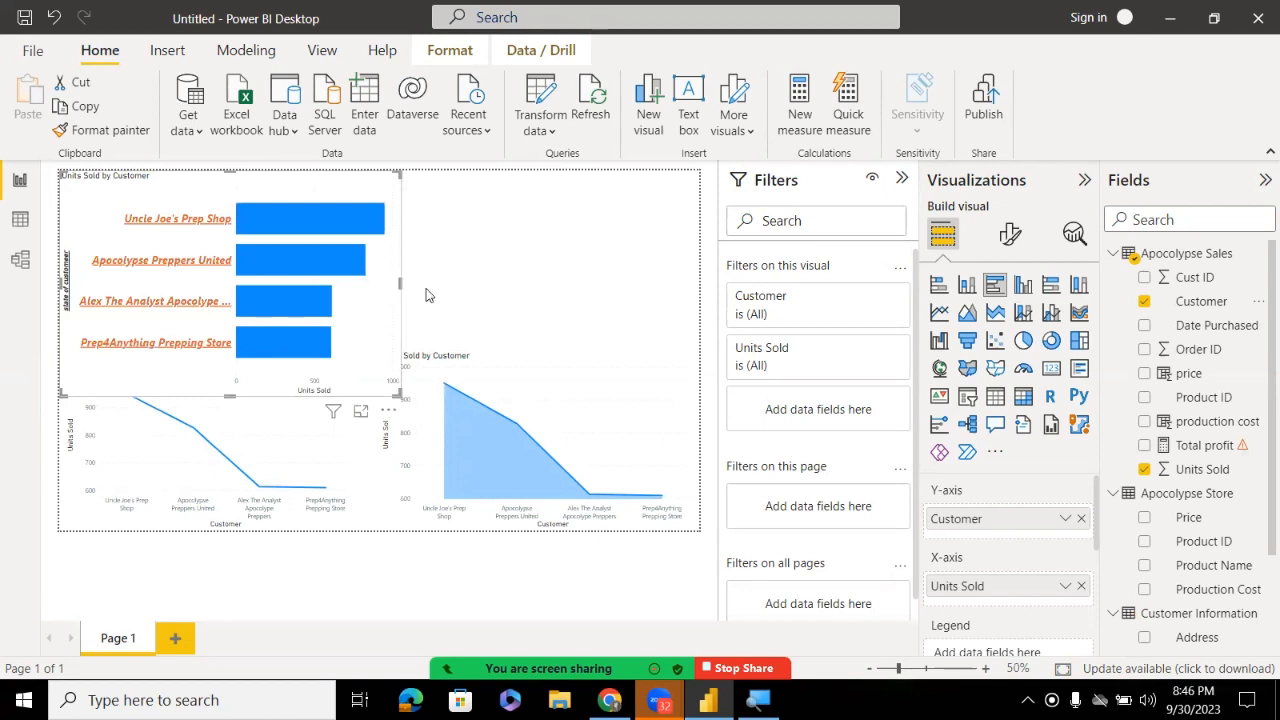
drag(400, 286, 546, 300)
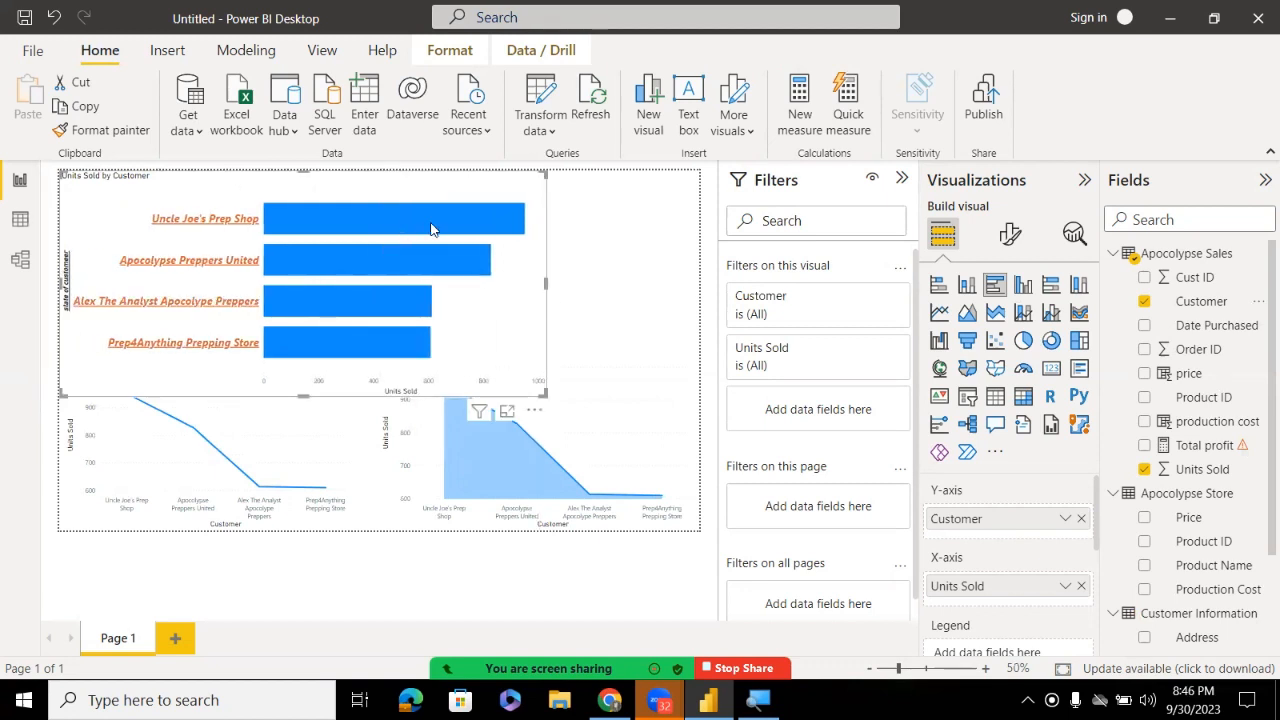
mouse_move(431, 229)
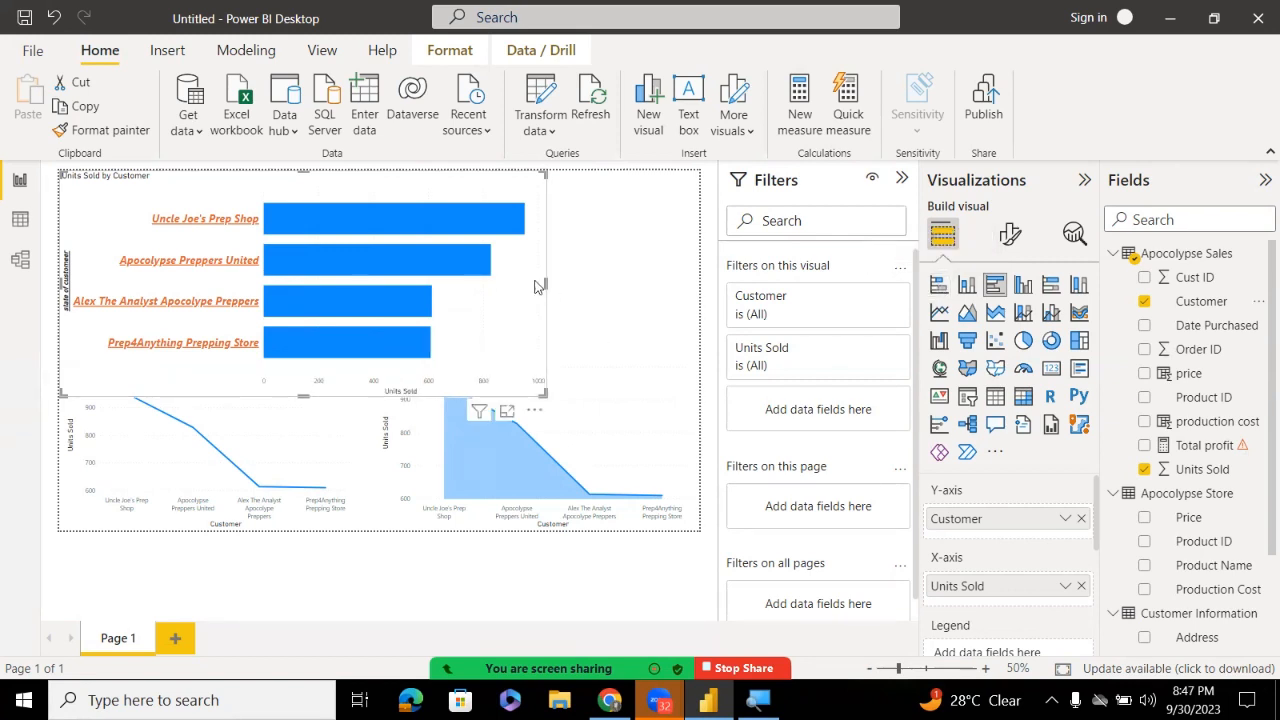
Narrow, shorten and reposition the Customer bar chart into the top-left above the line charts
drag(546, 282, 406, 282)
drag(263, 292, 272, 266)
drag(244, 393, 244, 337)
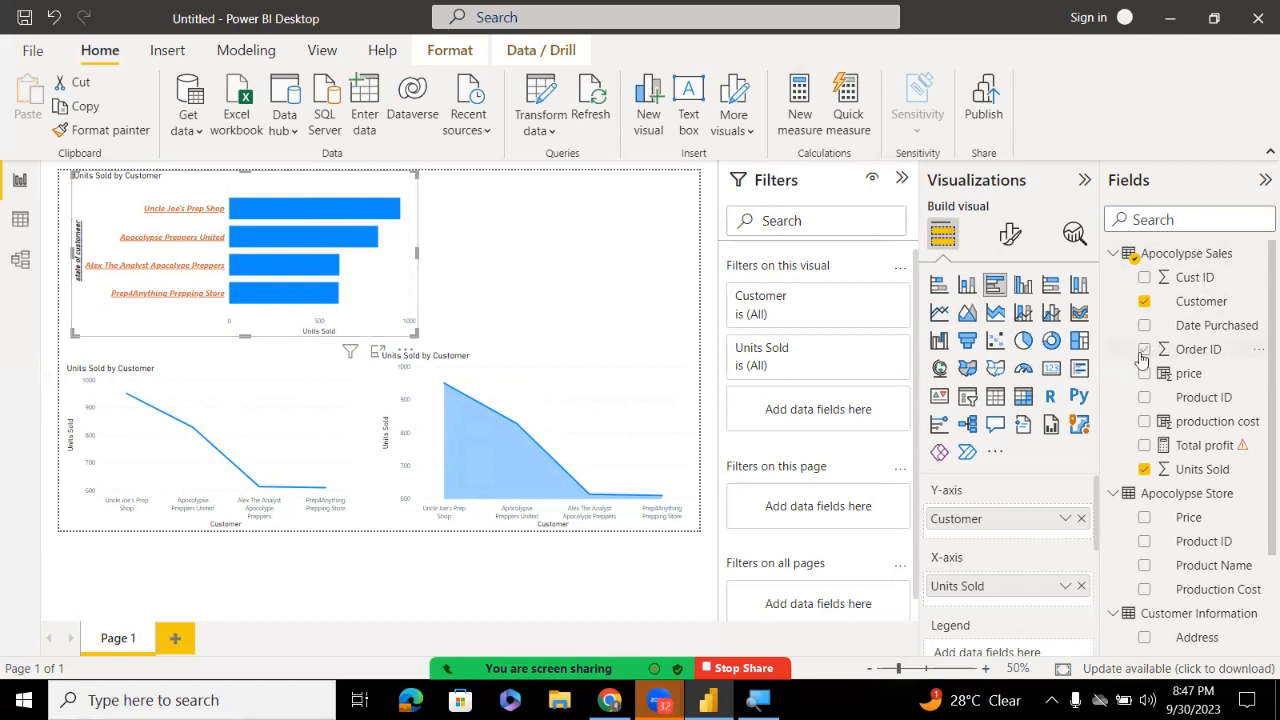
click(599, 247)
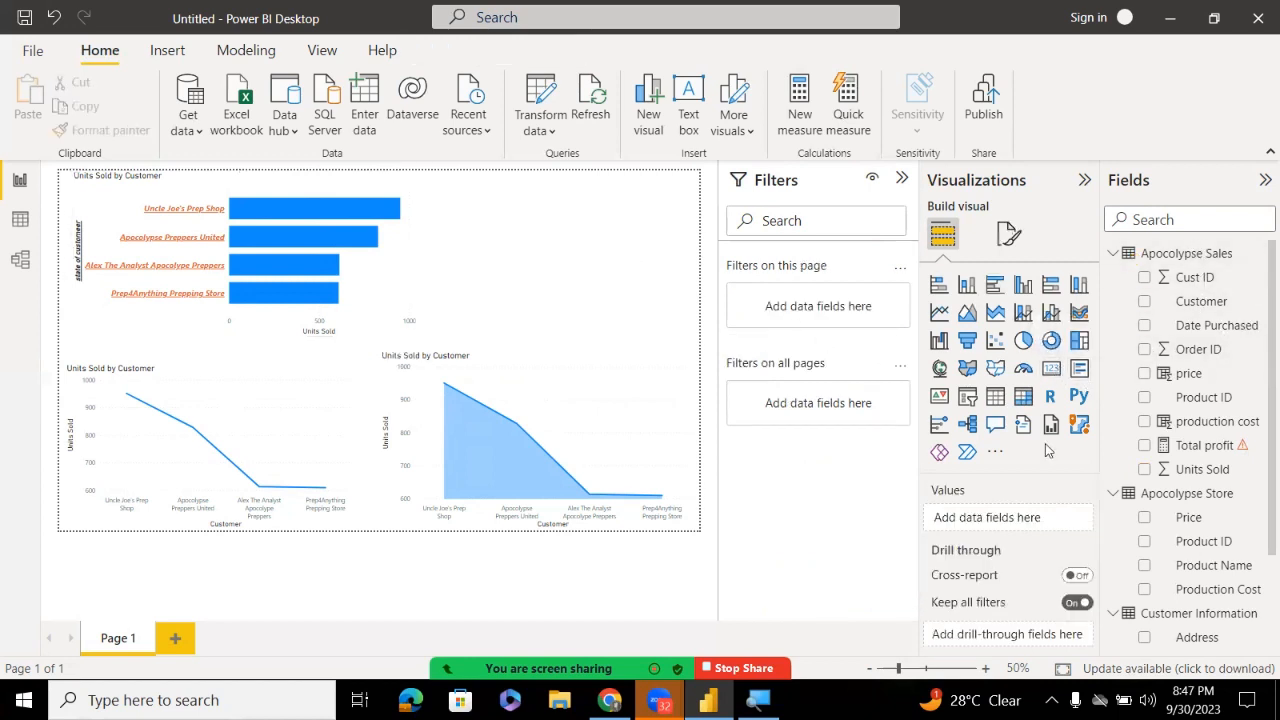
Add a card showing 3001 total Units Sold and bring up the meeting's participant list
click(1051, 370)
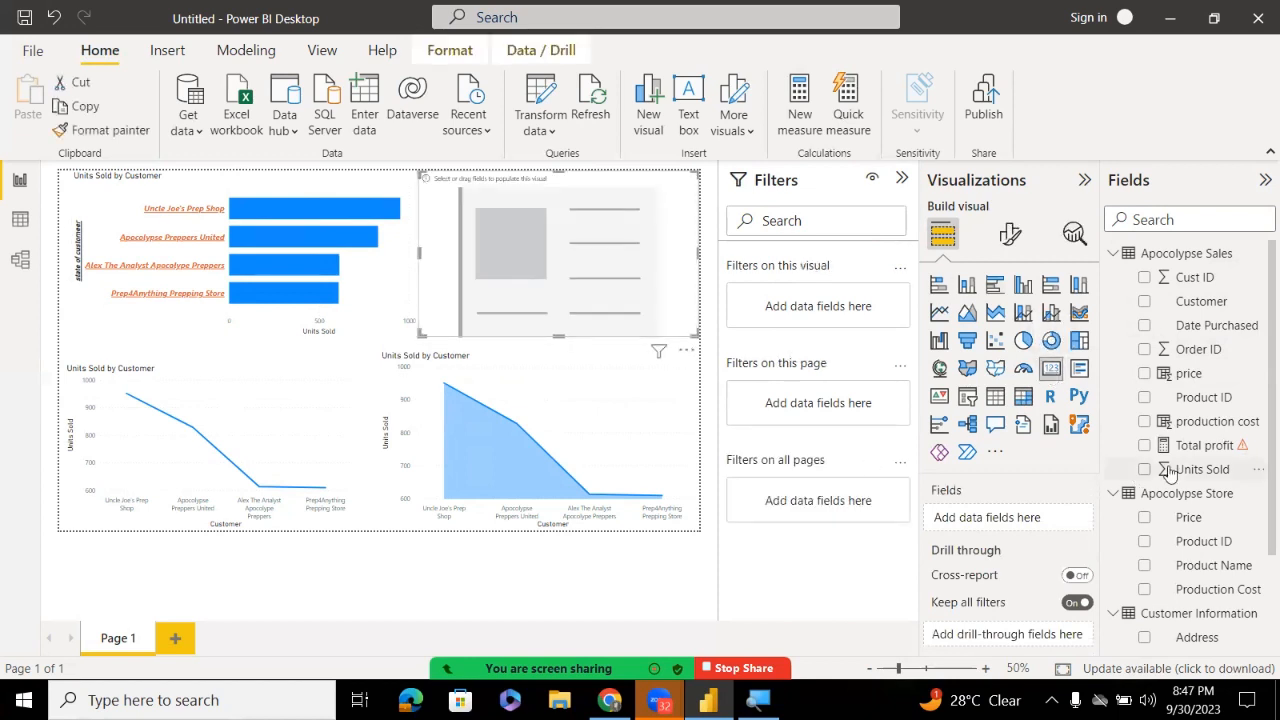
drag(1168, 470, 1040, 518)
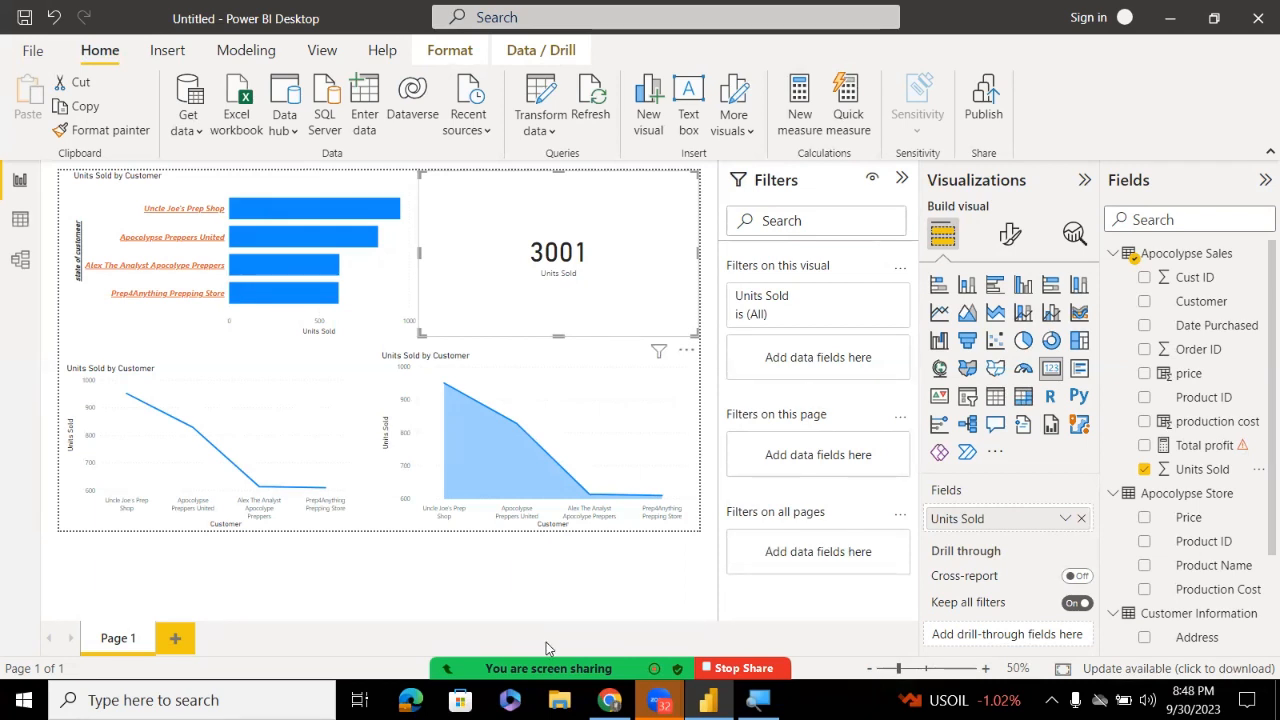
click(428, 655)
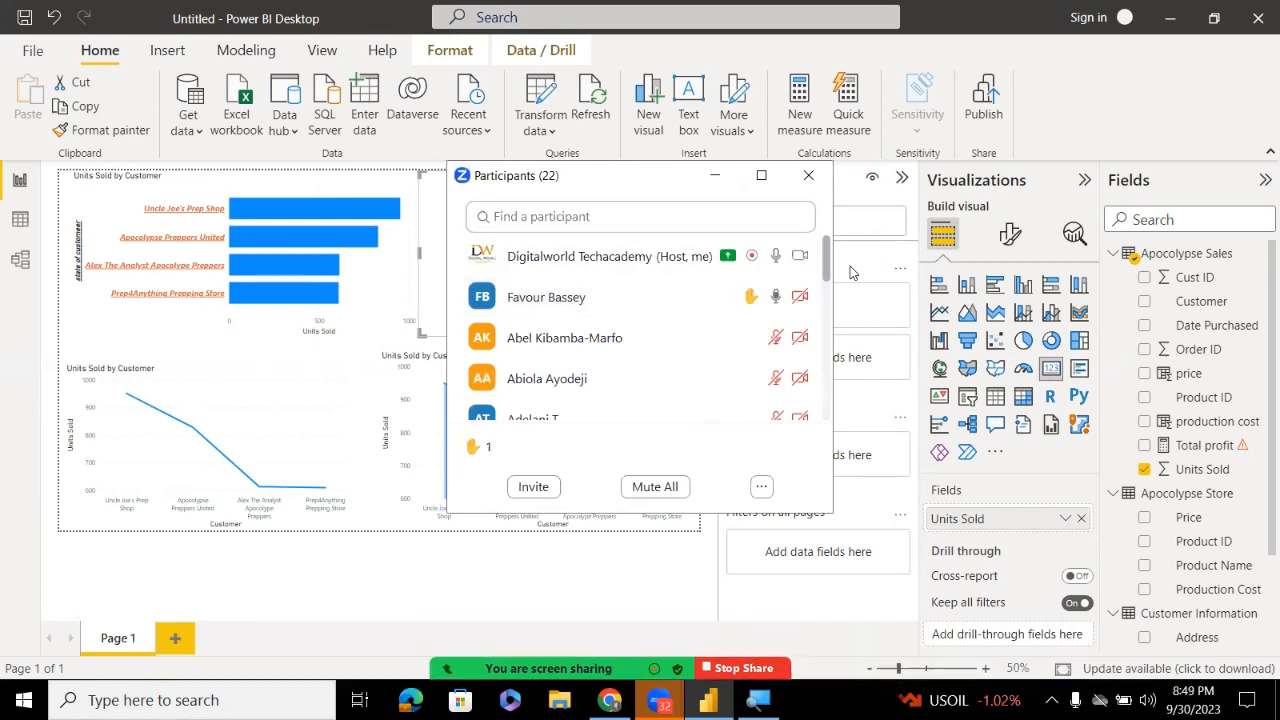
Minimize the Zoom Participants window to reveal the full report page
click(715, 175)
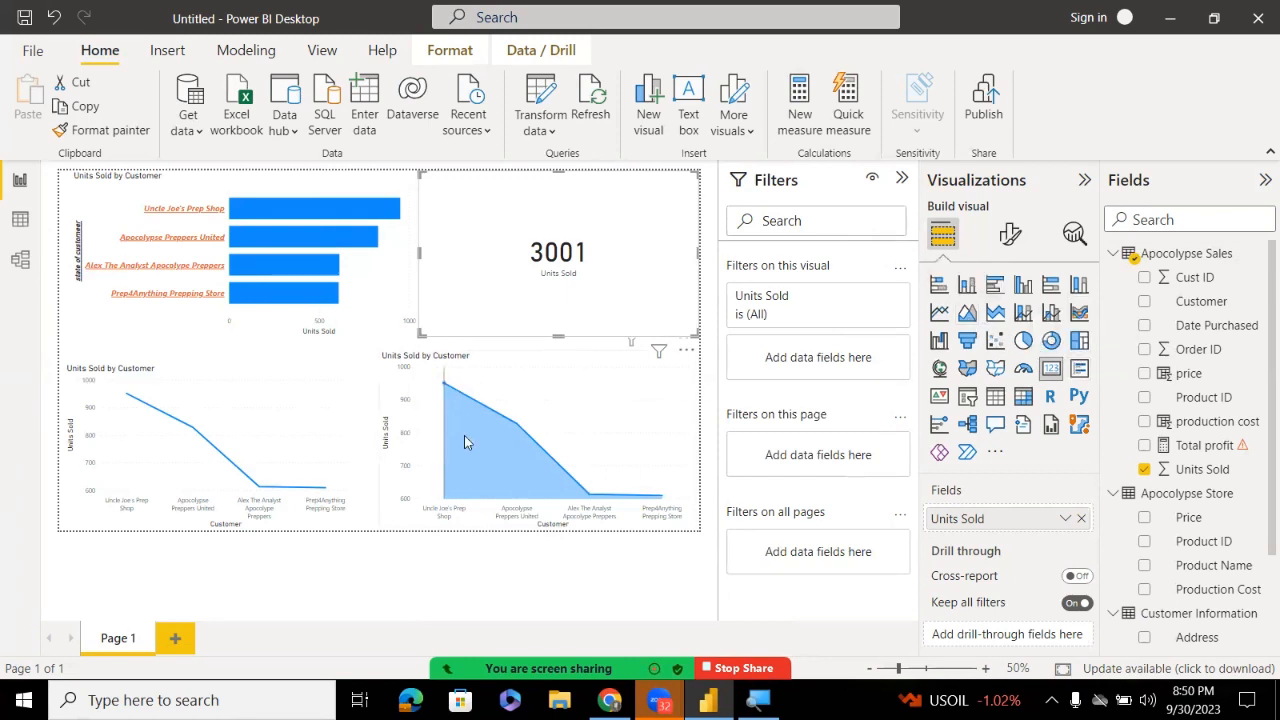
click(680, 450)
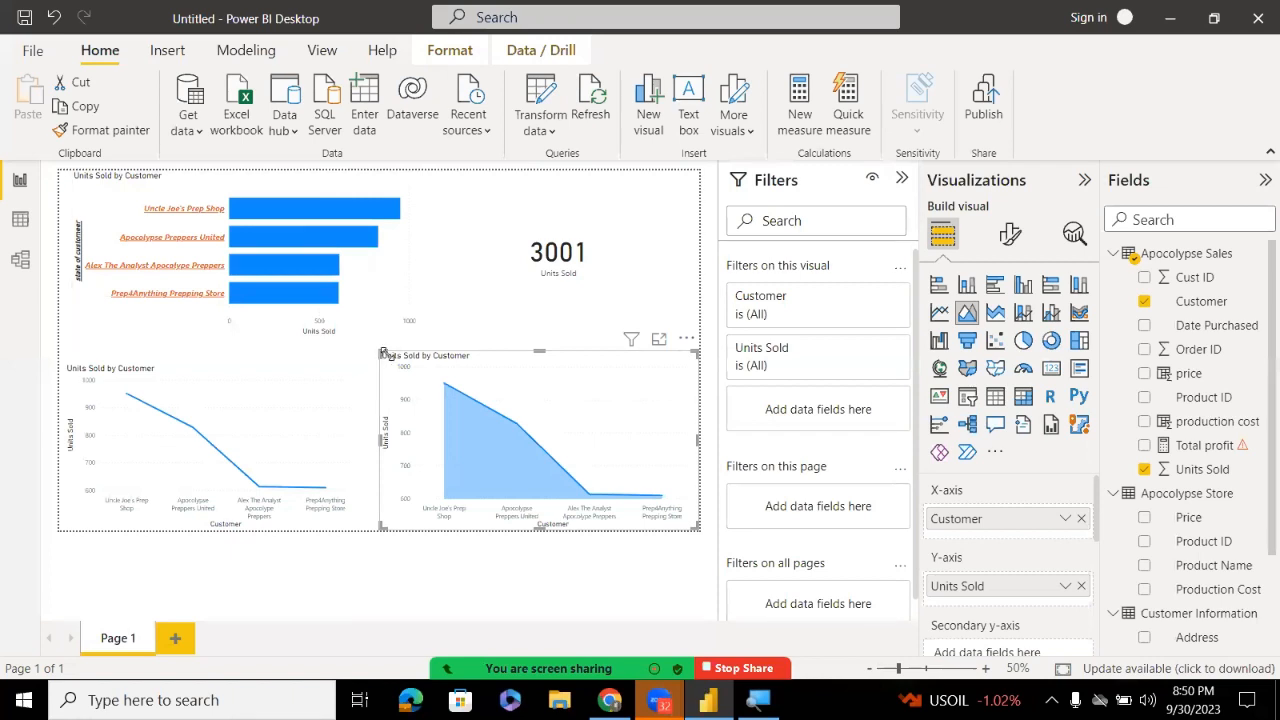
drag(382, 354, 244, 278)
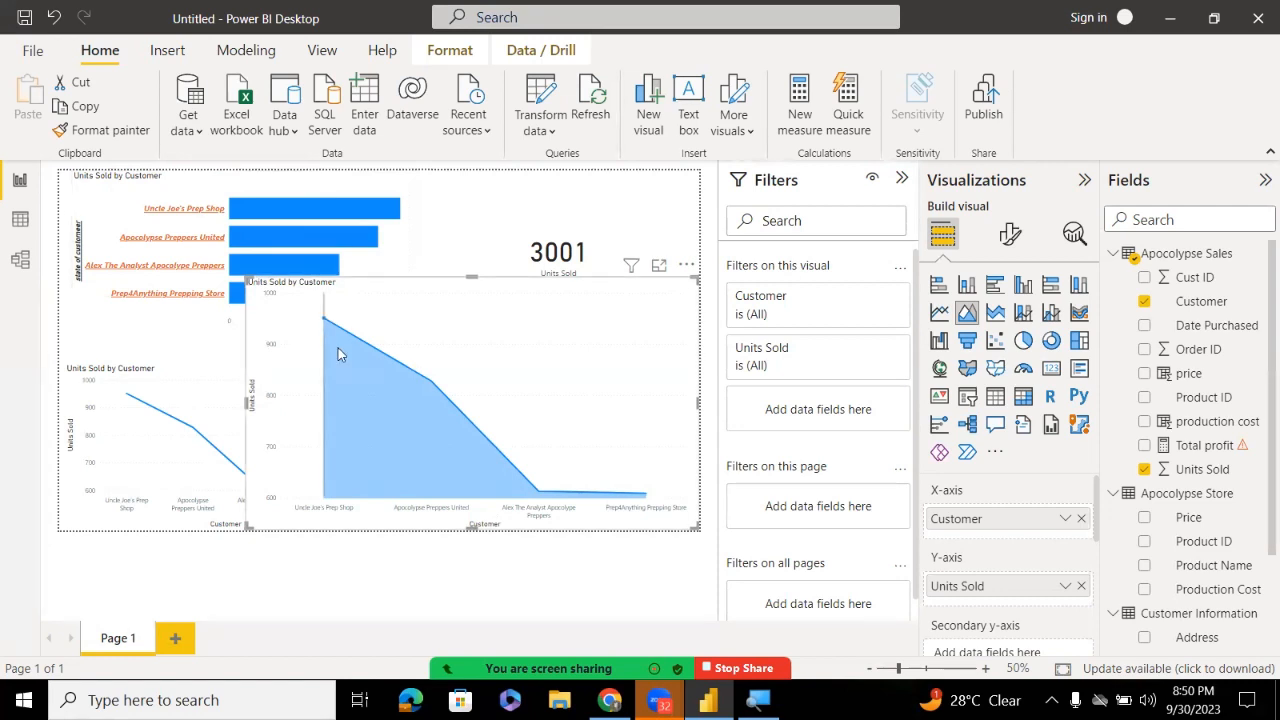
mouse_move(314, 386)
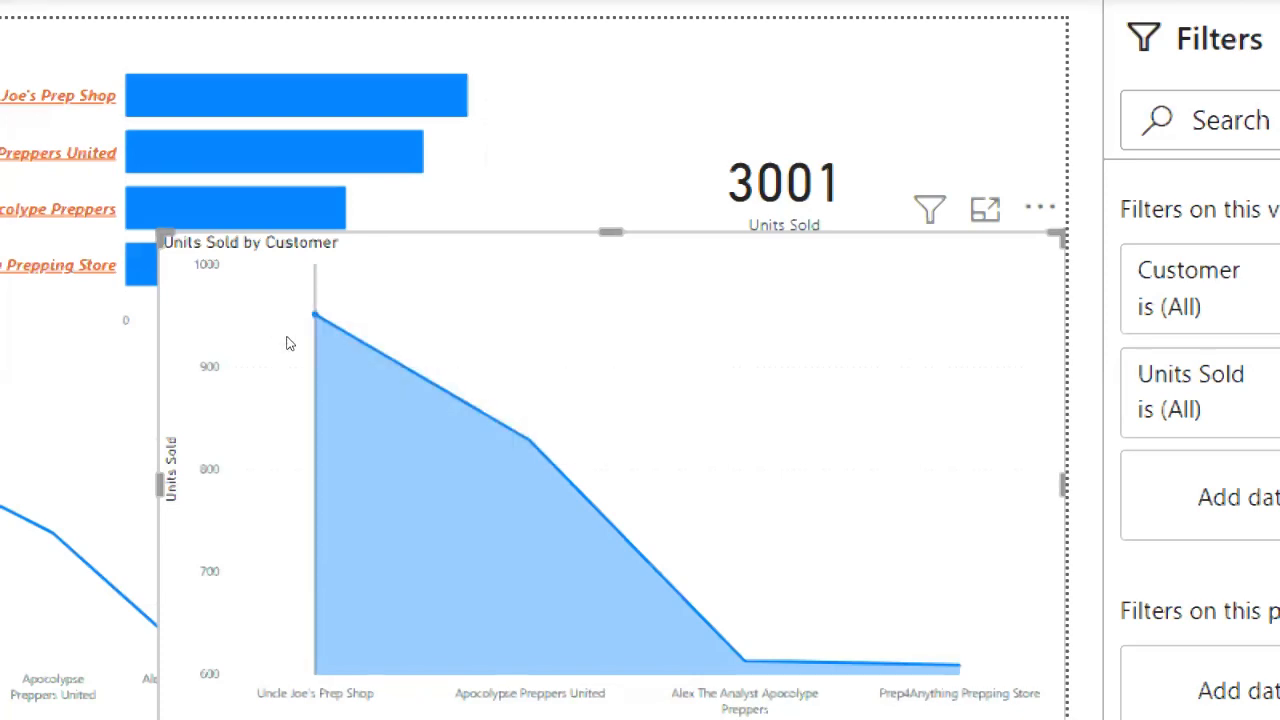
mouse_move(347, 327)
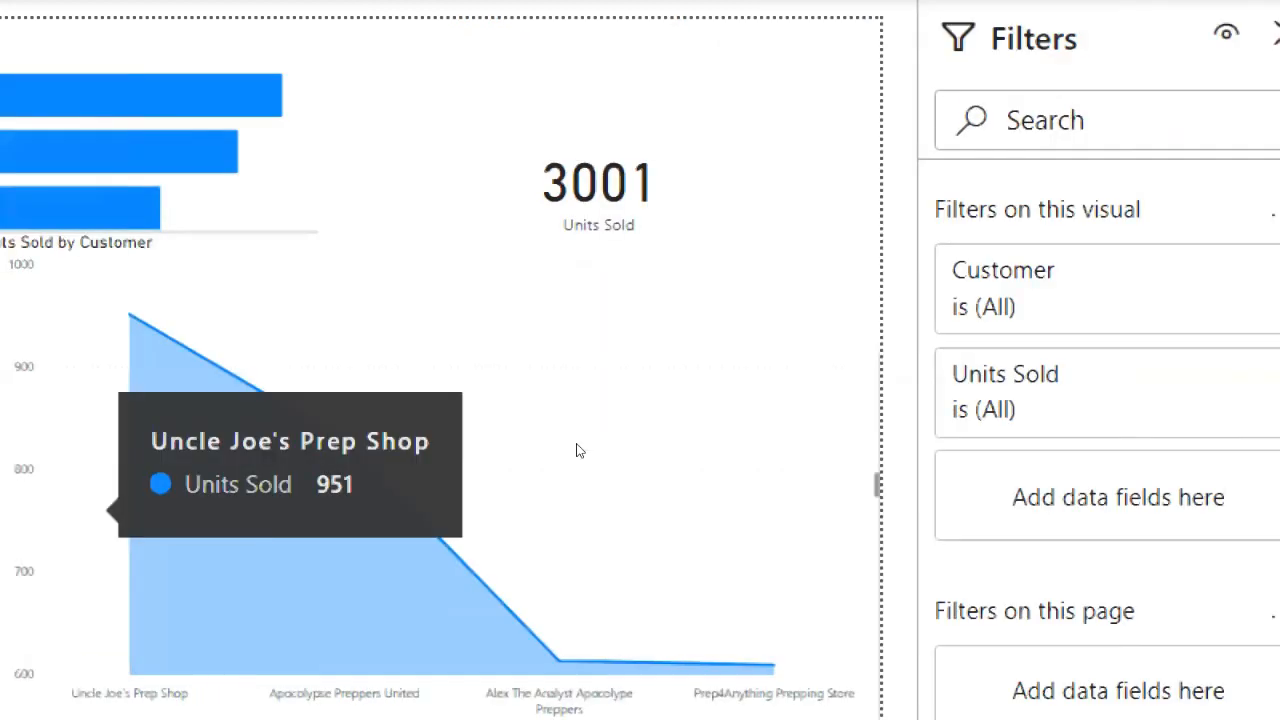
click(256, 520)
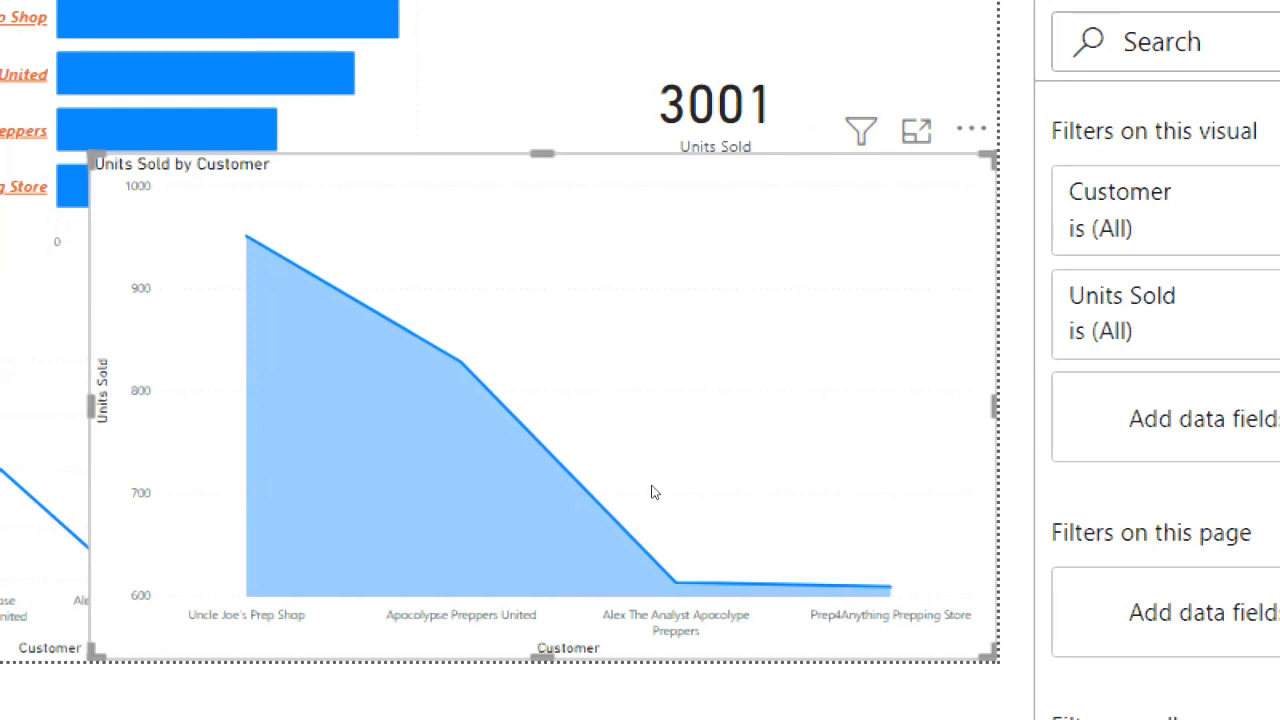
mouse_move(576, 519)
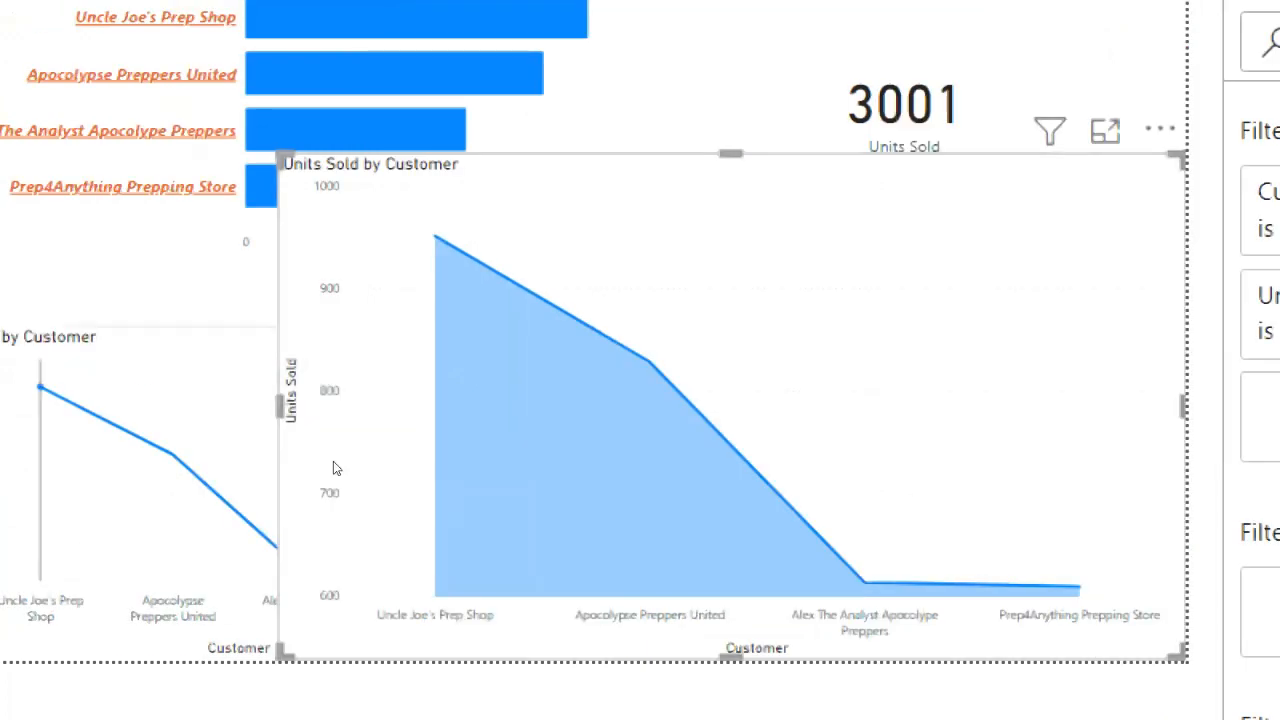
mouse_move(535, 489)
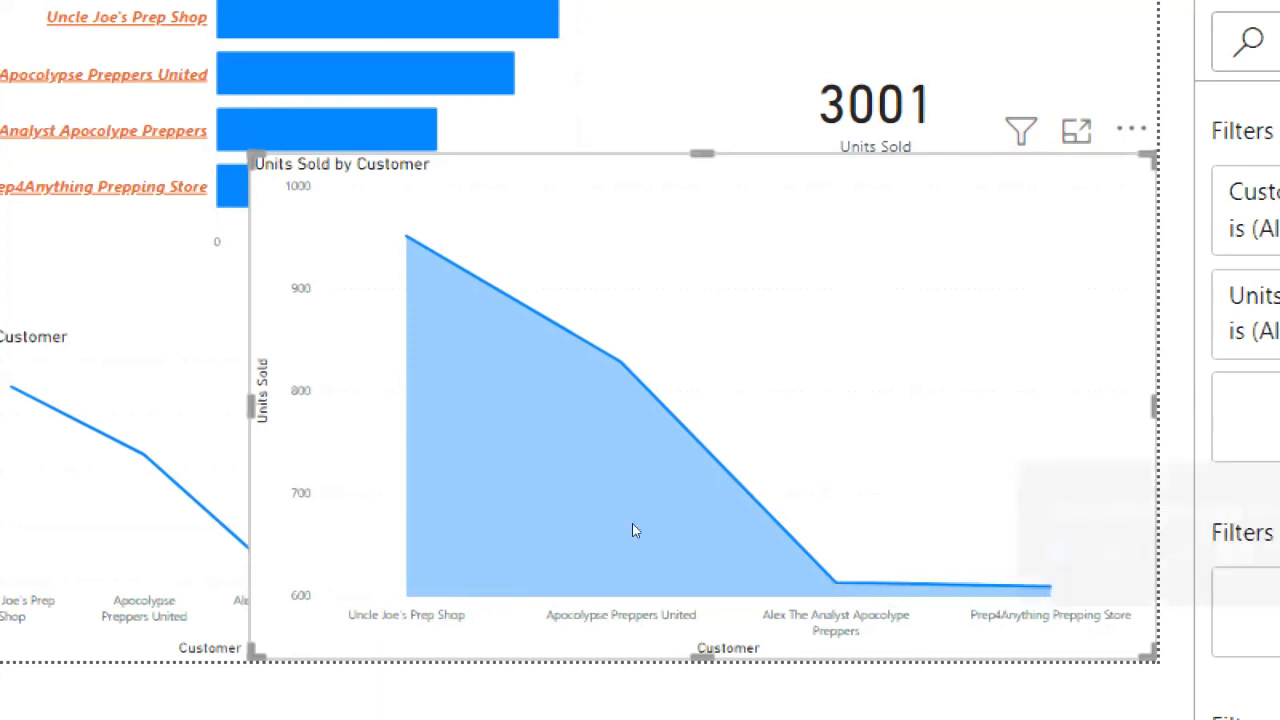
mouse_move(516, 471)
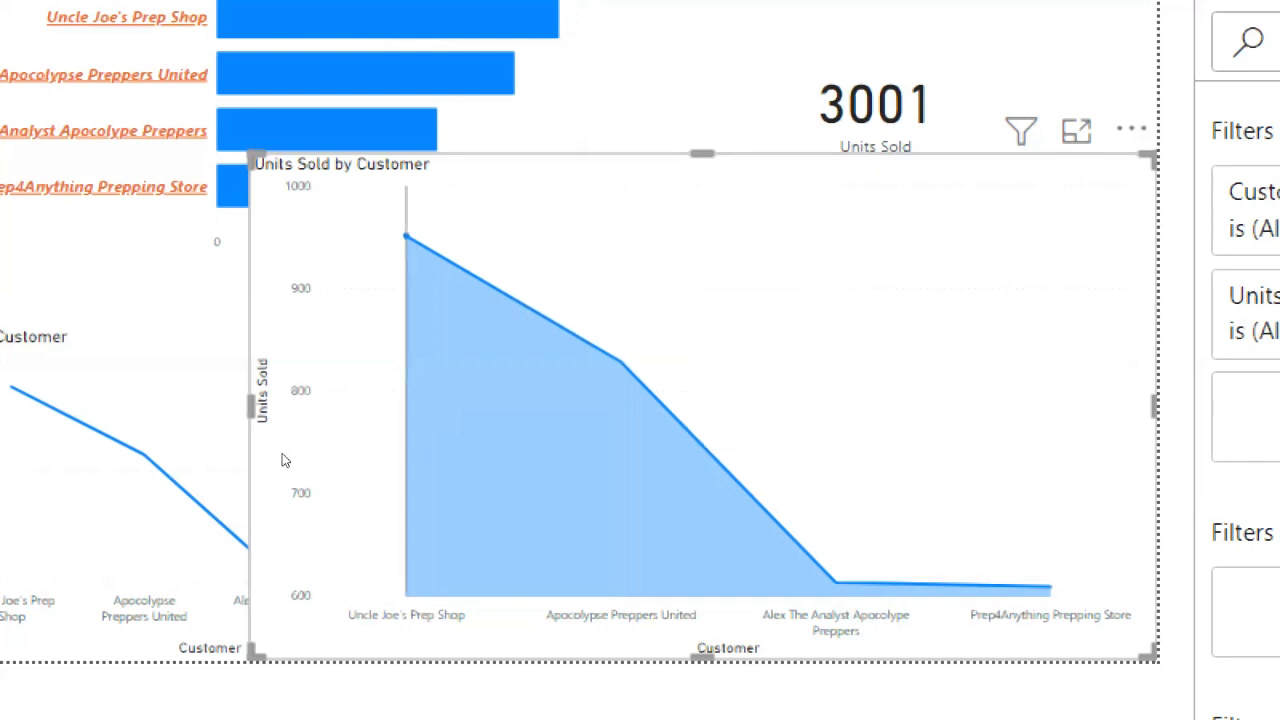
mouse_move(282, 460)
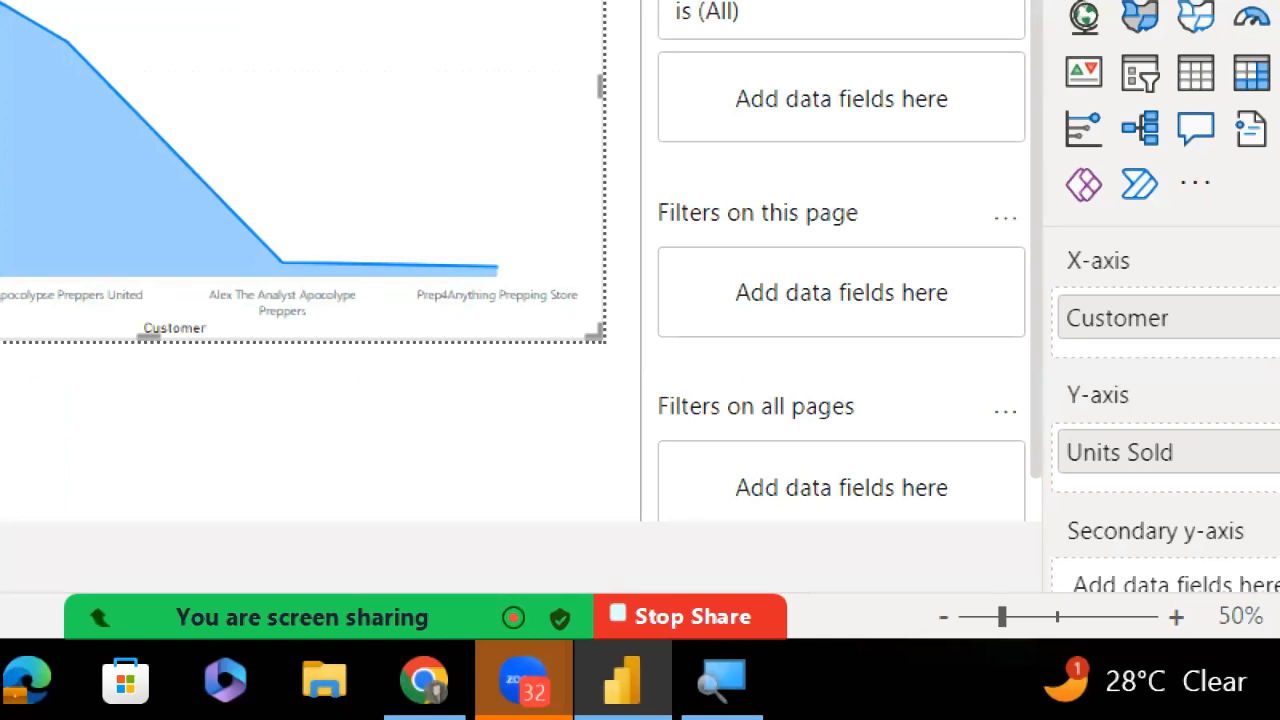
Deselect the area chart by selecting an empty spot on the canvas
click(728, 511)
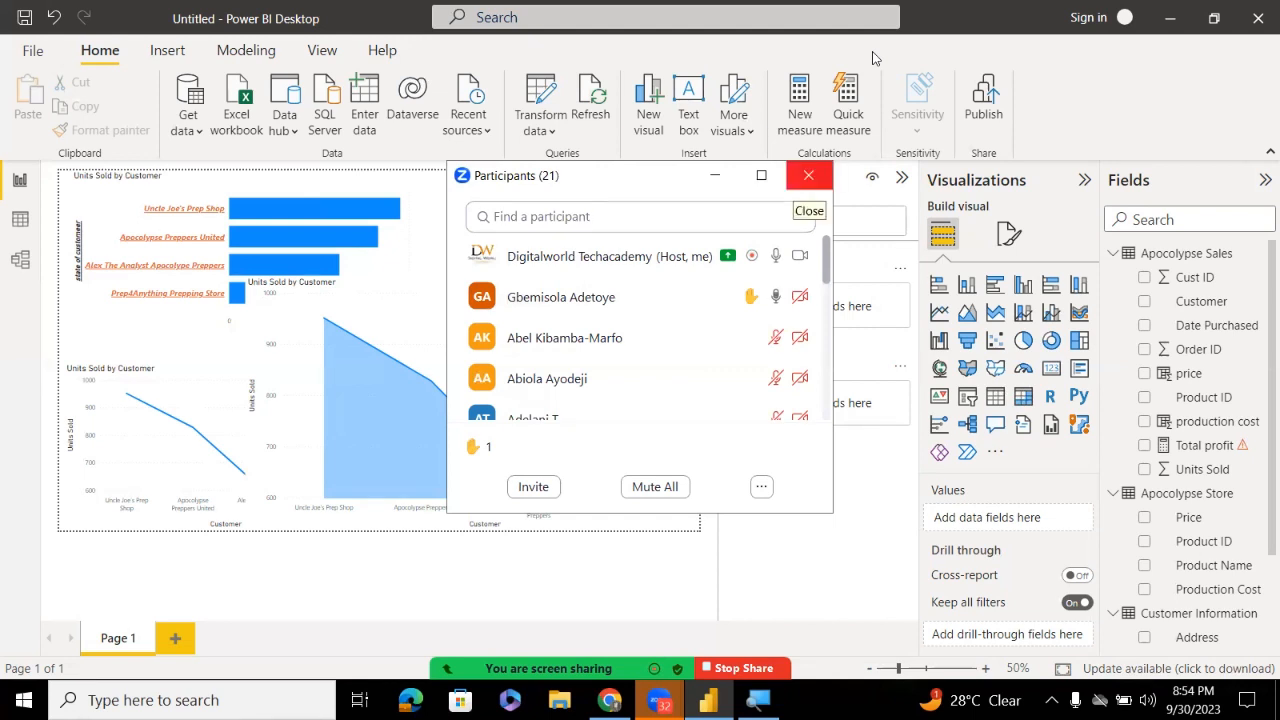
Close the Zoom Participants window to return to the report canvas
click(808, 175)
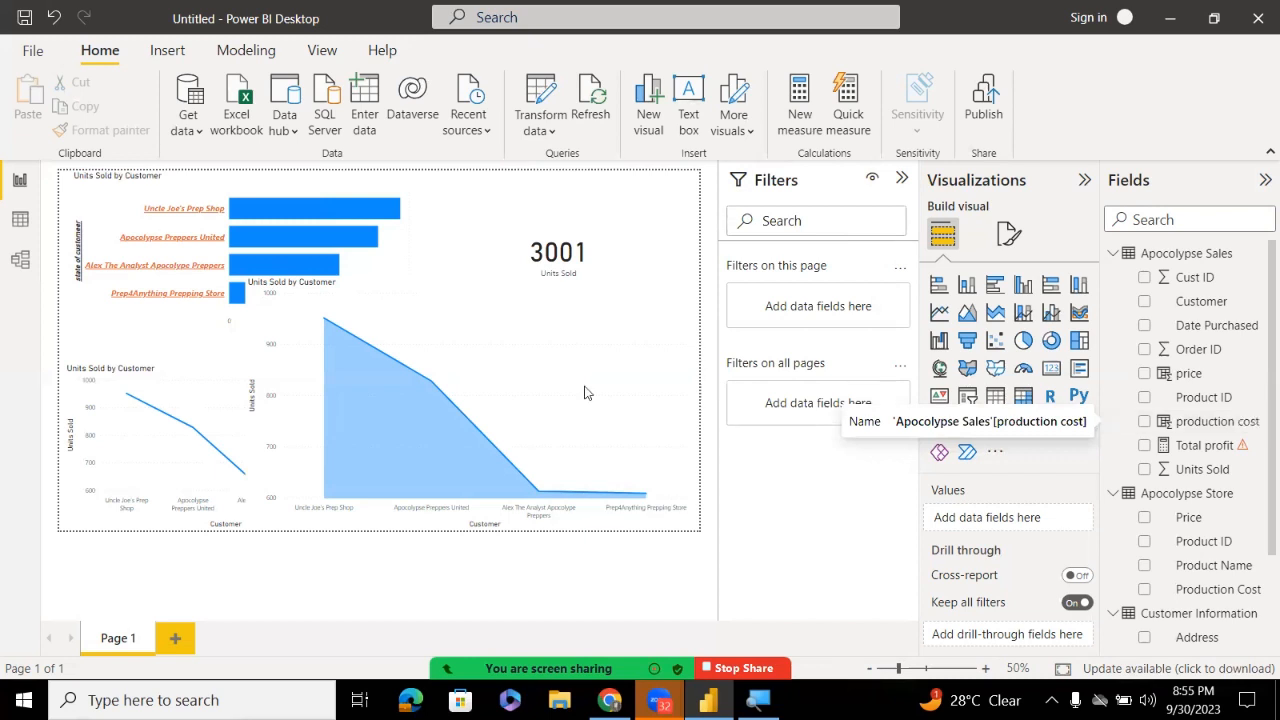
mouse_move(455, 462)
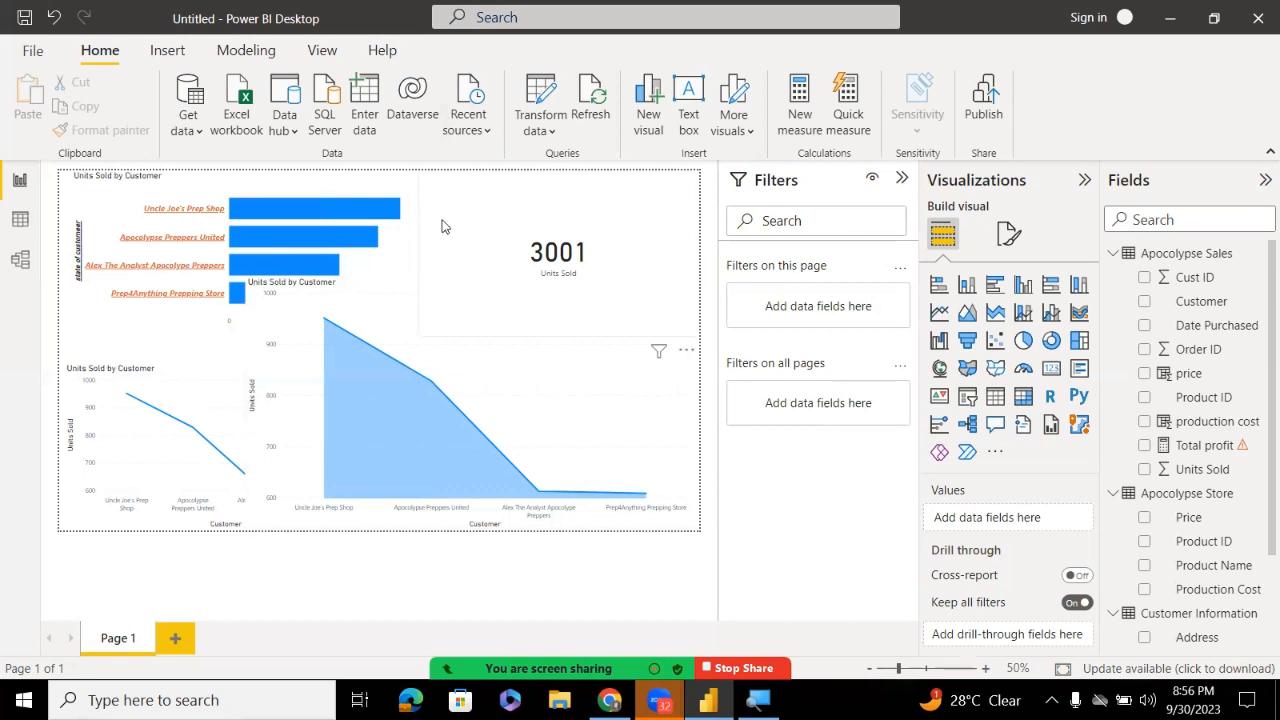
Shrink the area chart into the lower-right quarter below the 3001 card, clear of other charts
click(394, 277)
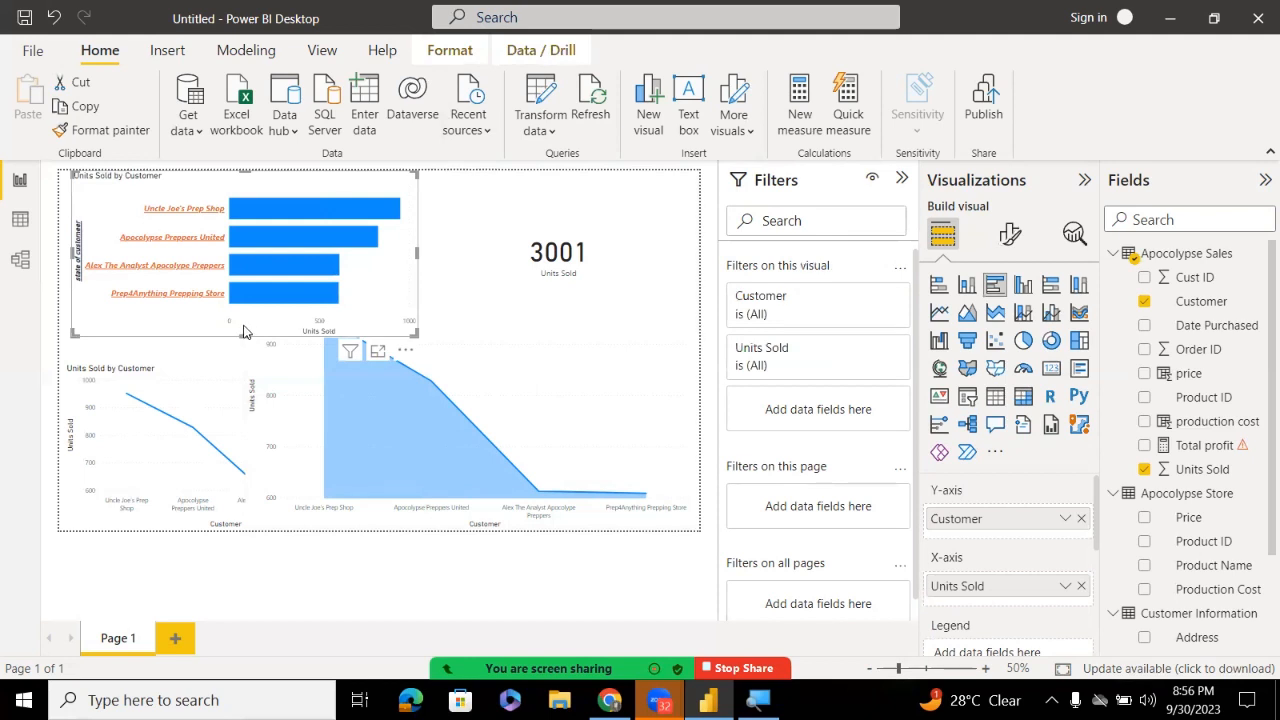
click(360, 521)
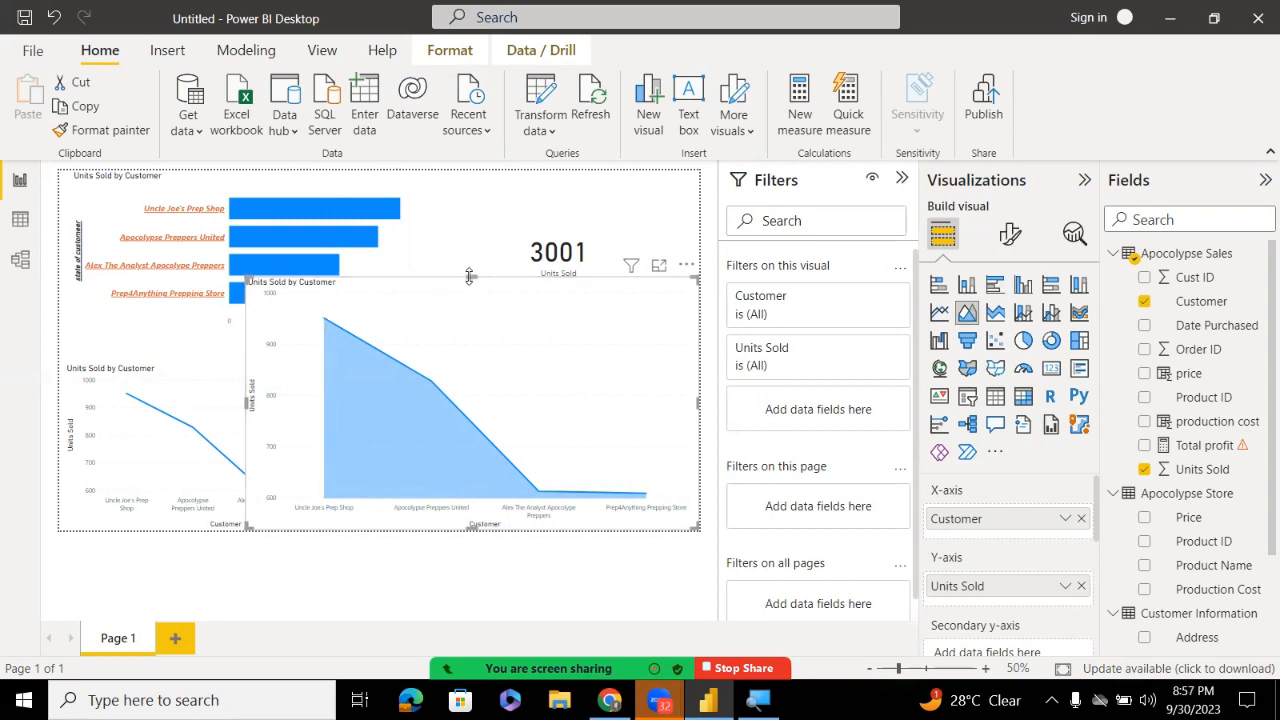
drag(469, 276, 460, 304)
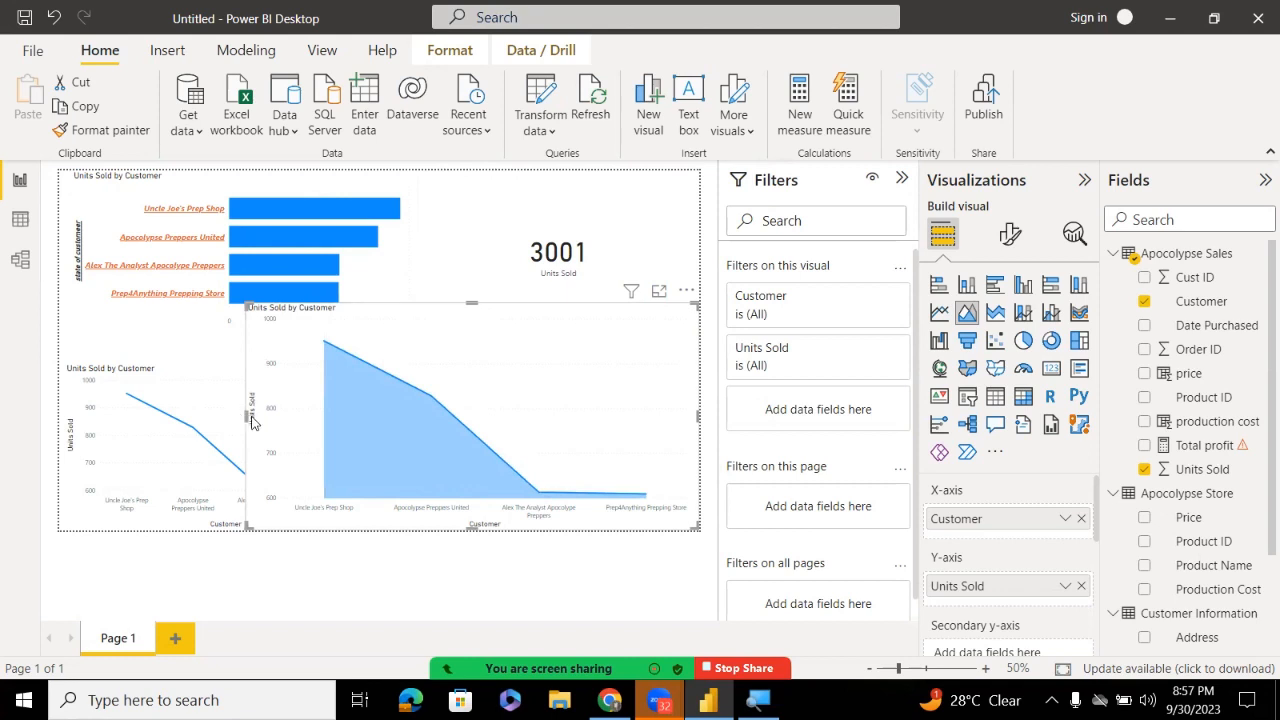
drag(250, 420, 418, 455)
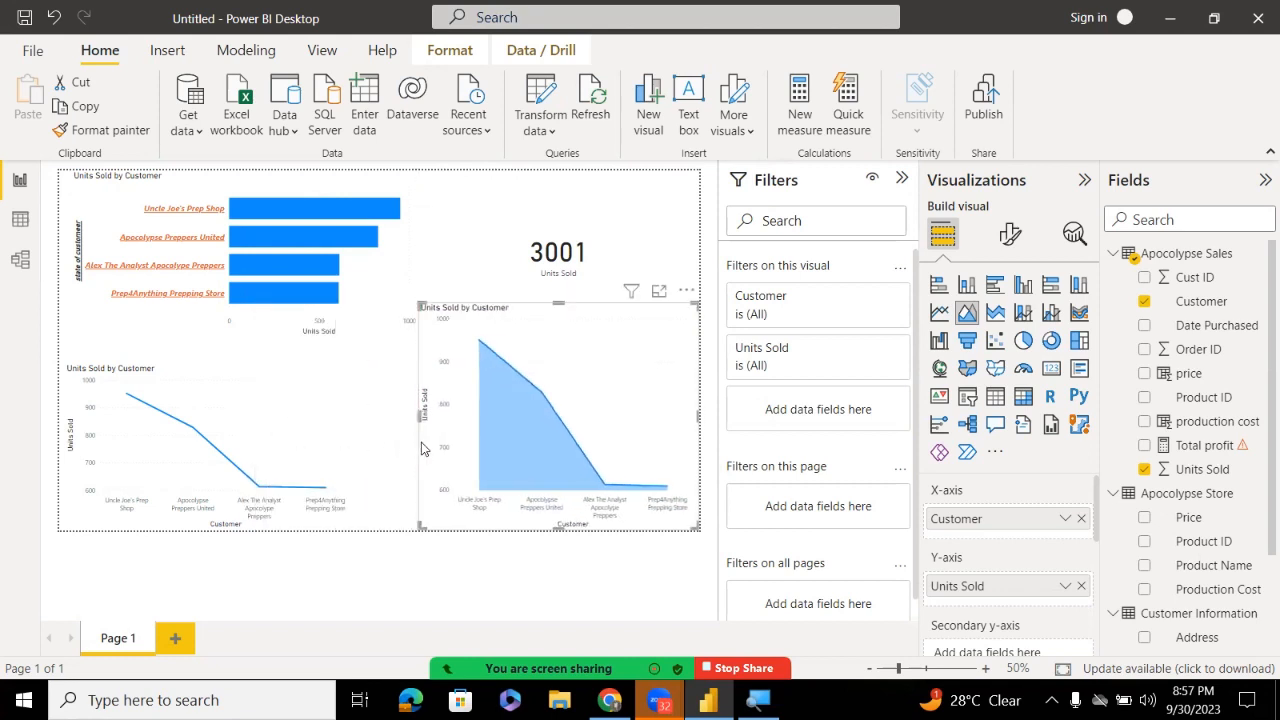
drag(561, 310, 560, 339)
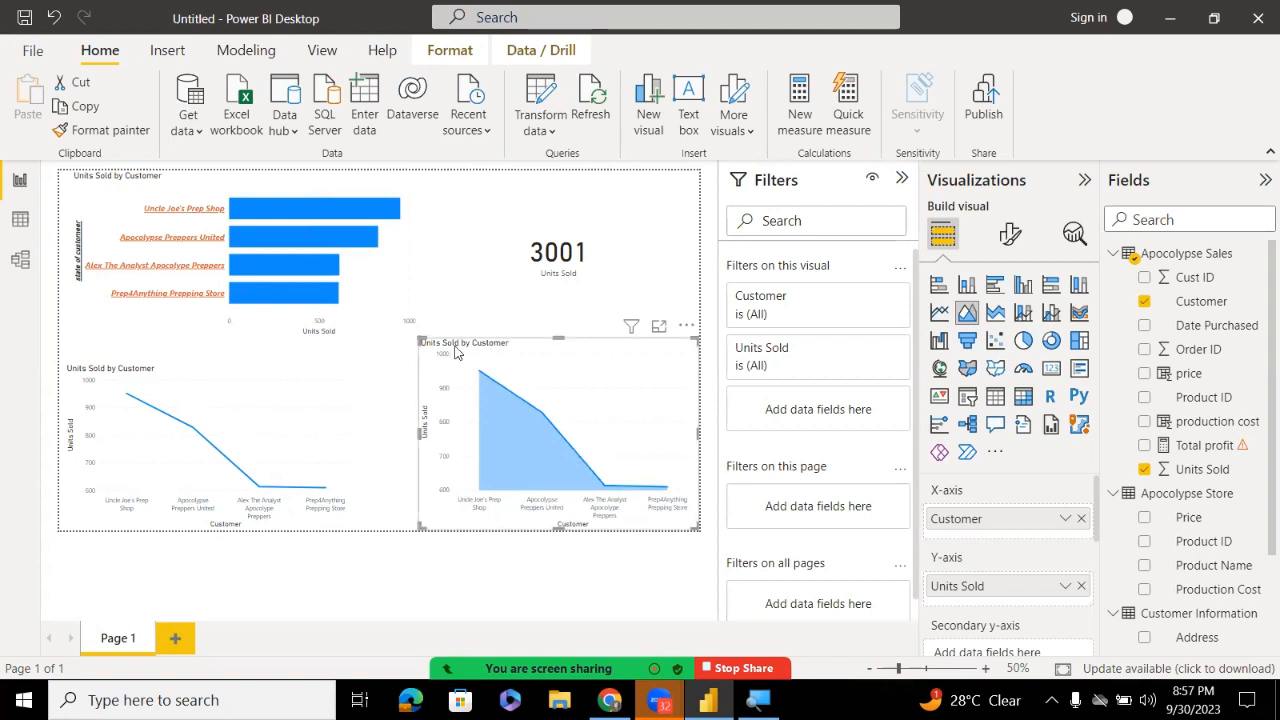
click(493, 291)
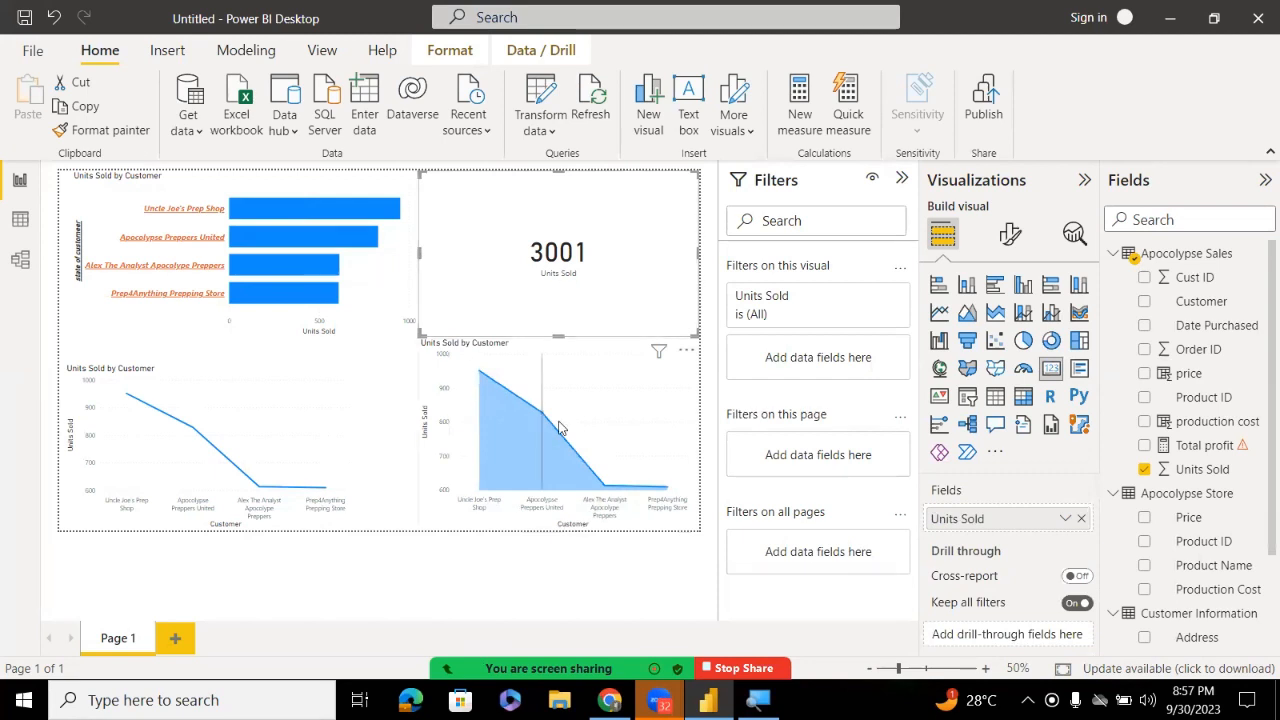
Delete the area chart and add a multi-row card of Customer and Units Sold (613, 828, 609, 951)
click(683, 403)
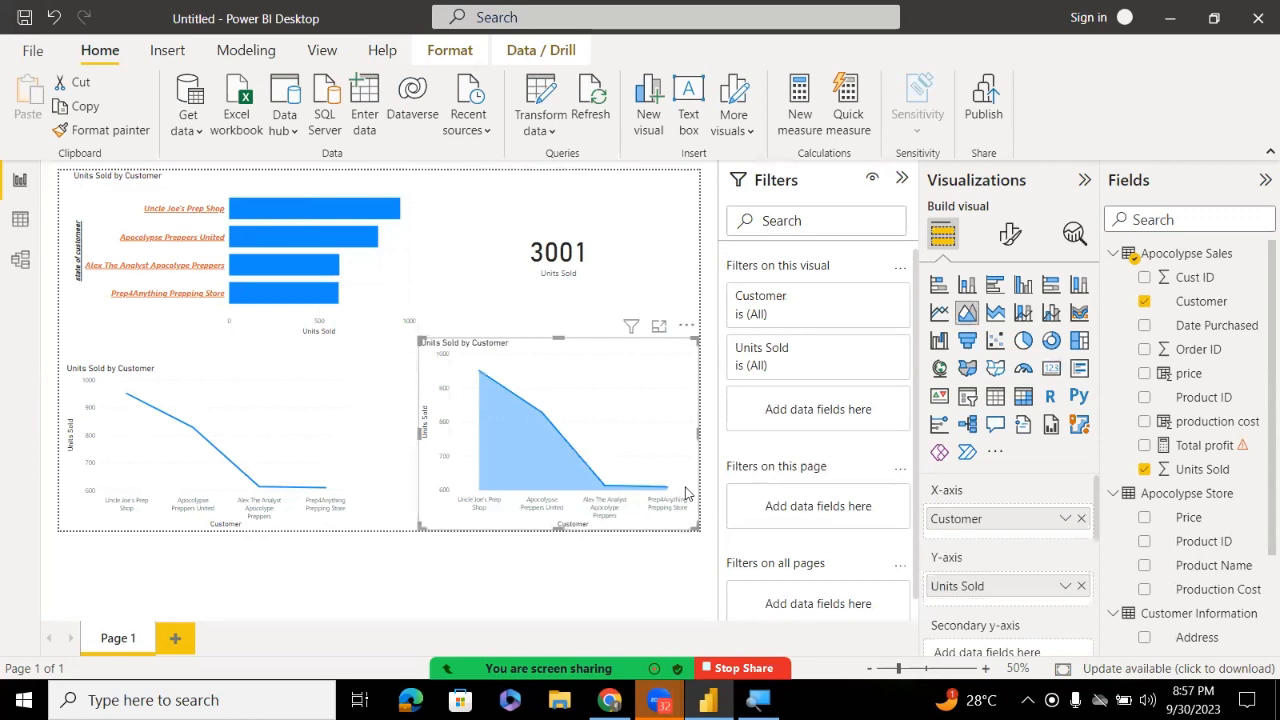
key(Delete)
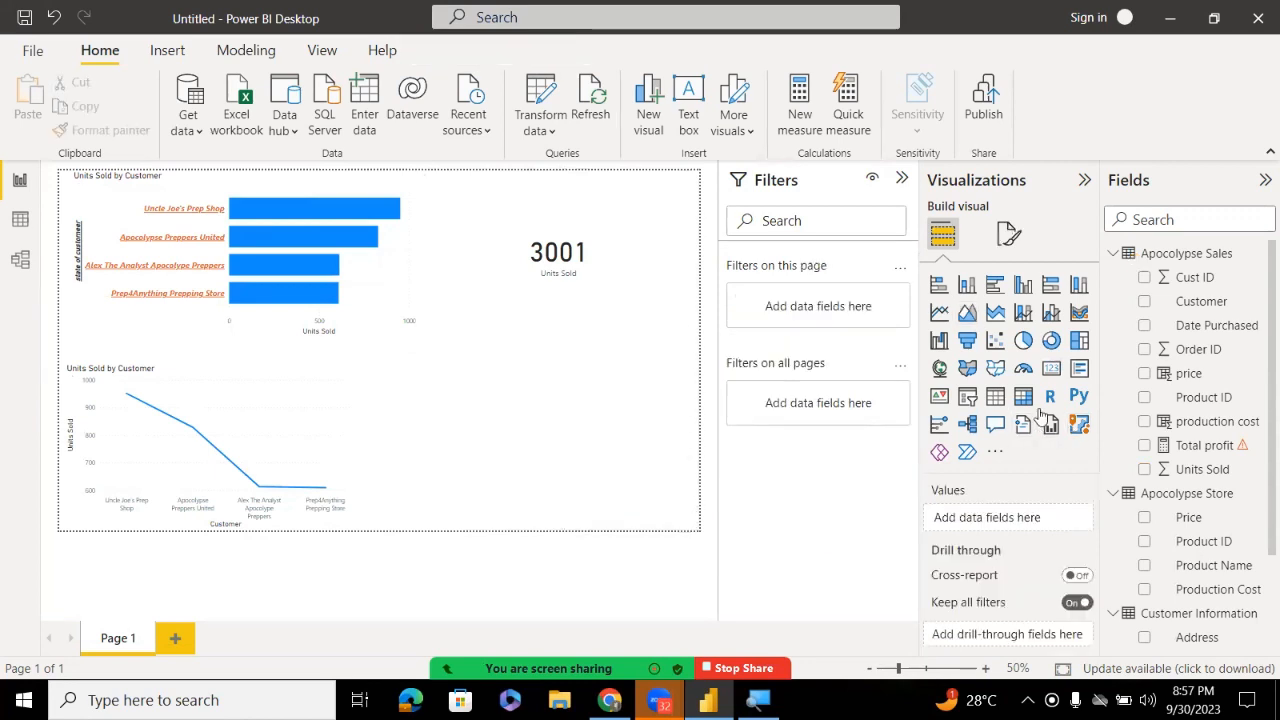
click(1077, 373)
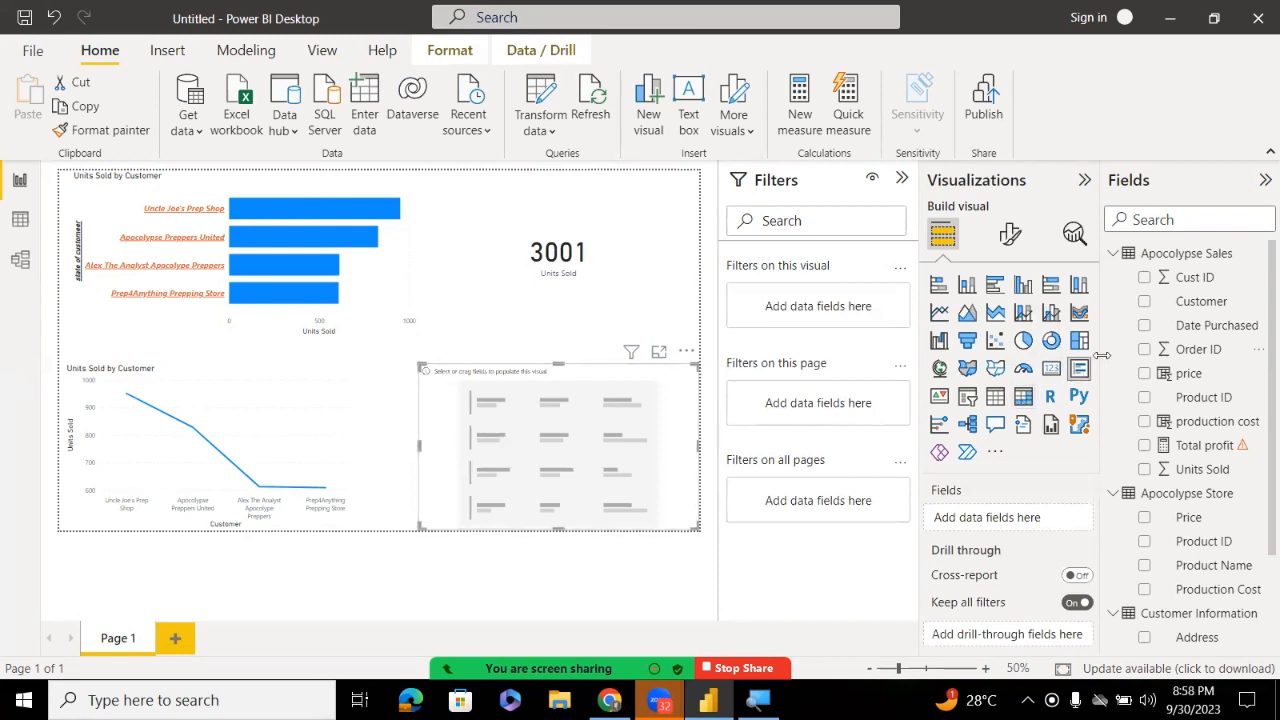
drag(1152, 301, 1010, 516)
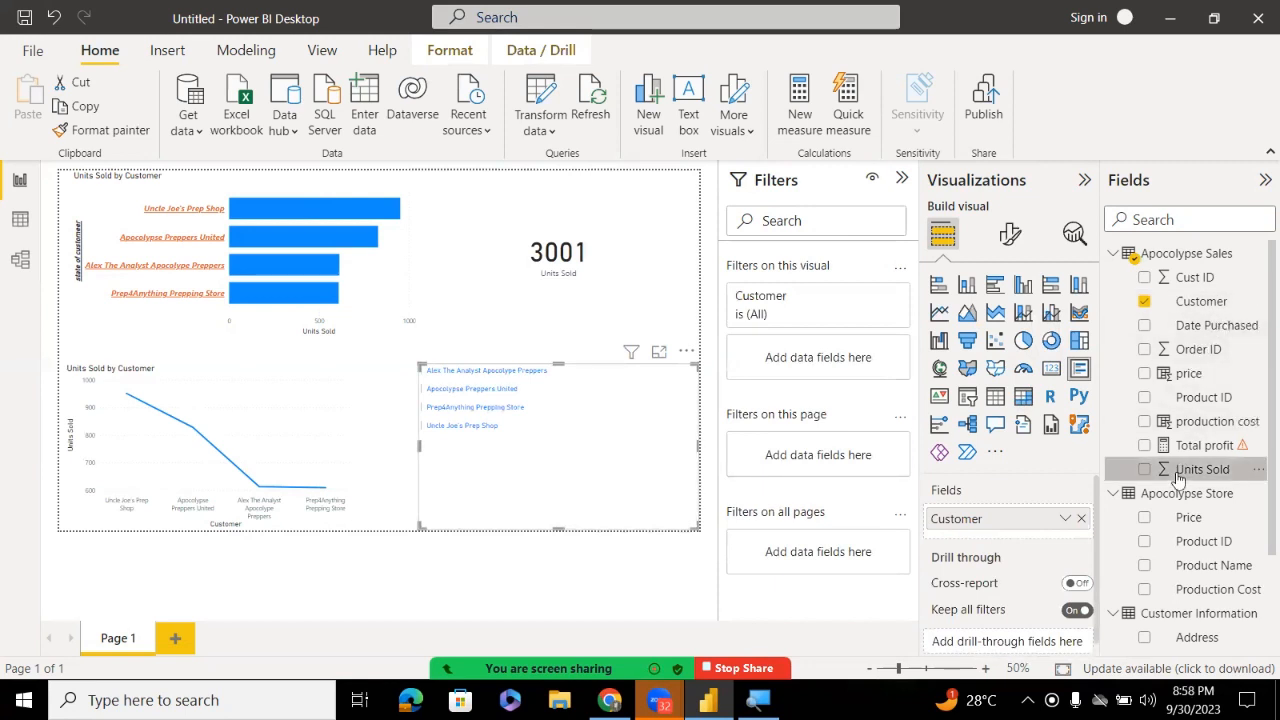
drag(1178, 478, 1019, 537)
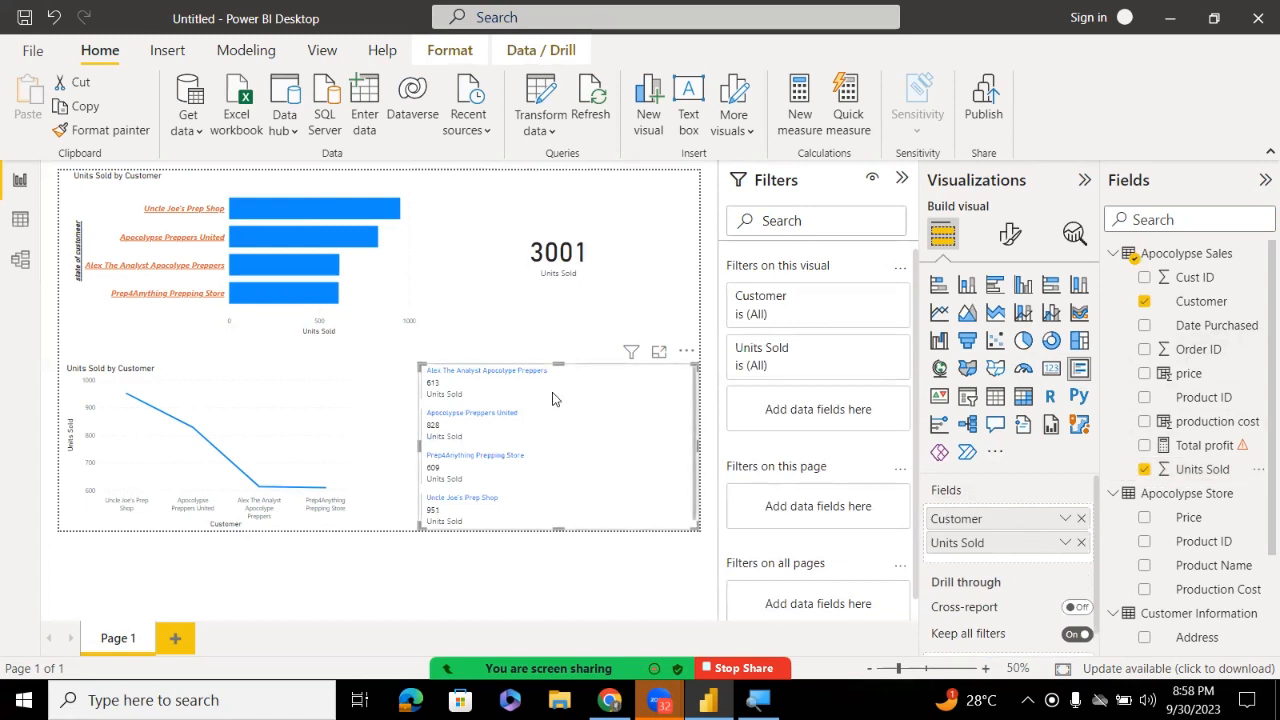
Resize the customer Units Sold multi-row card so it fits beside the line chart without covering the 3001 card
click(560, 338)
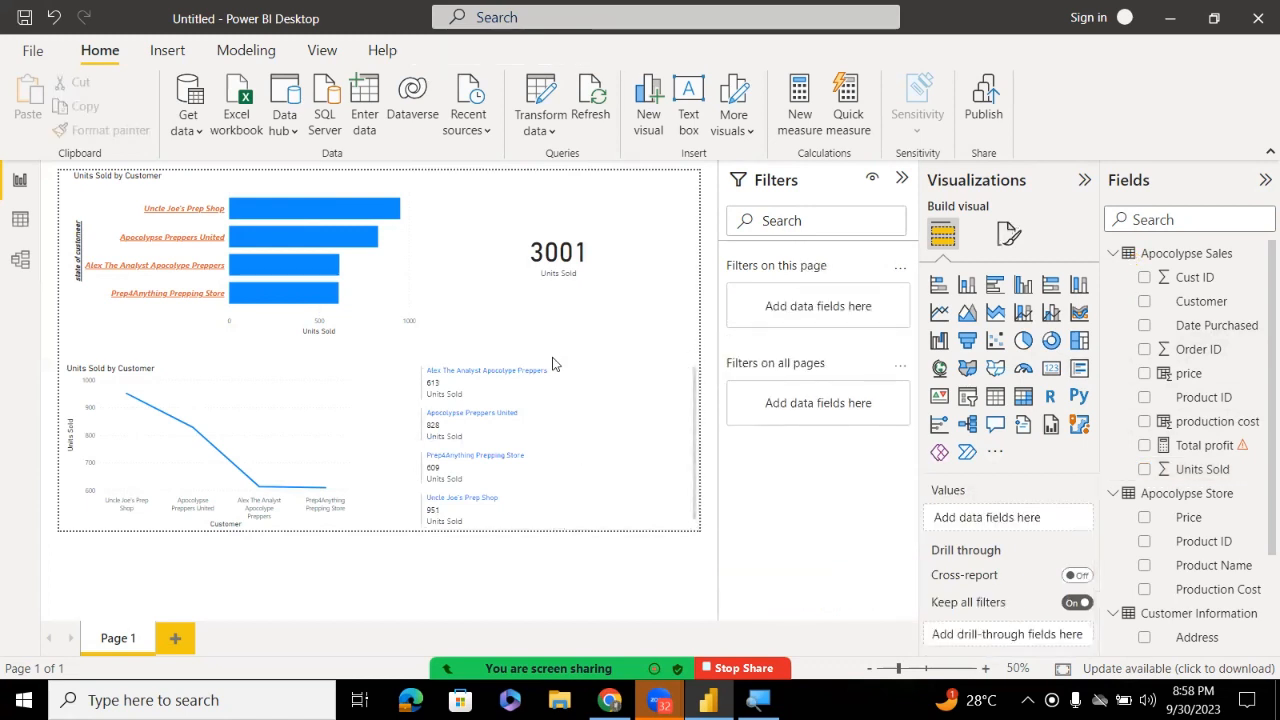
click(566, 380)
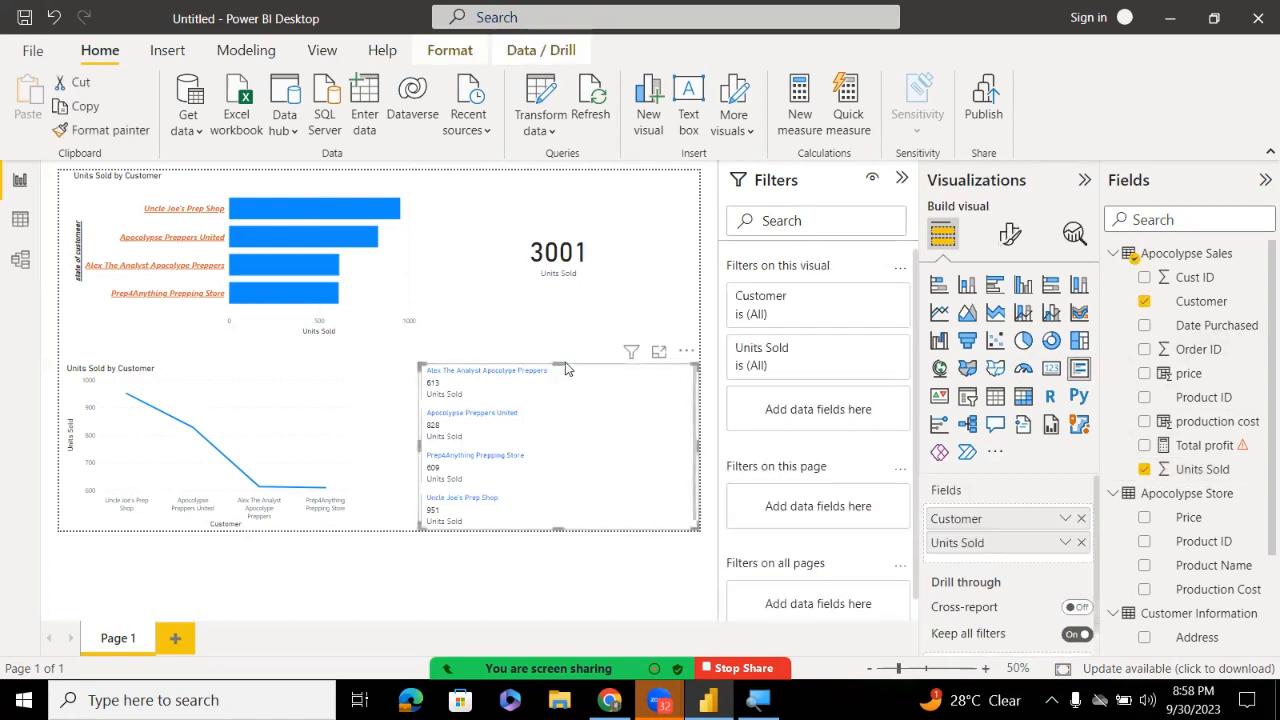
drag(562, 364, 578, 293)
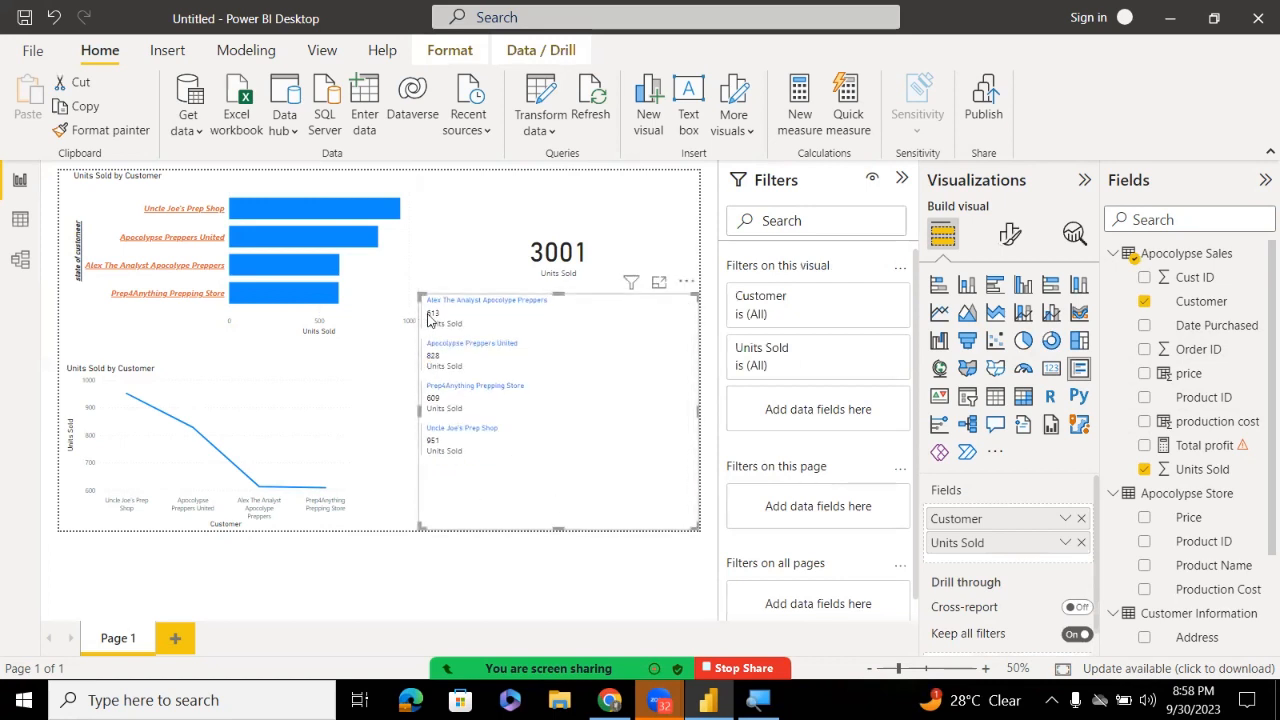
drag(420, 296, 305, 222)
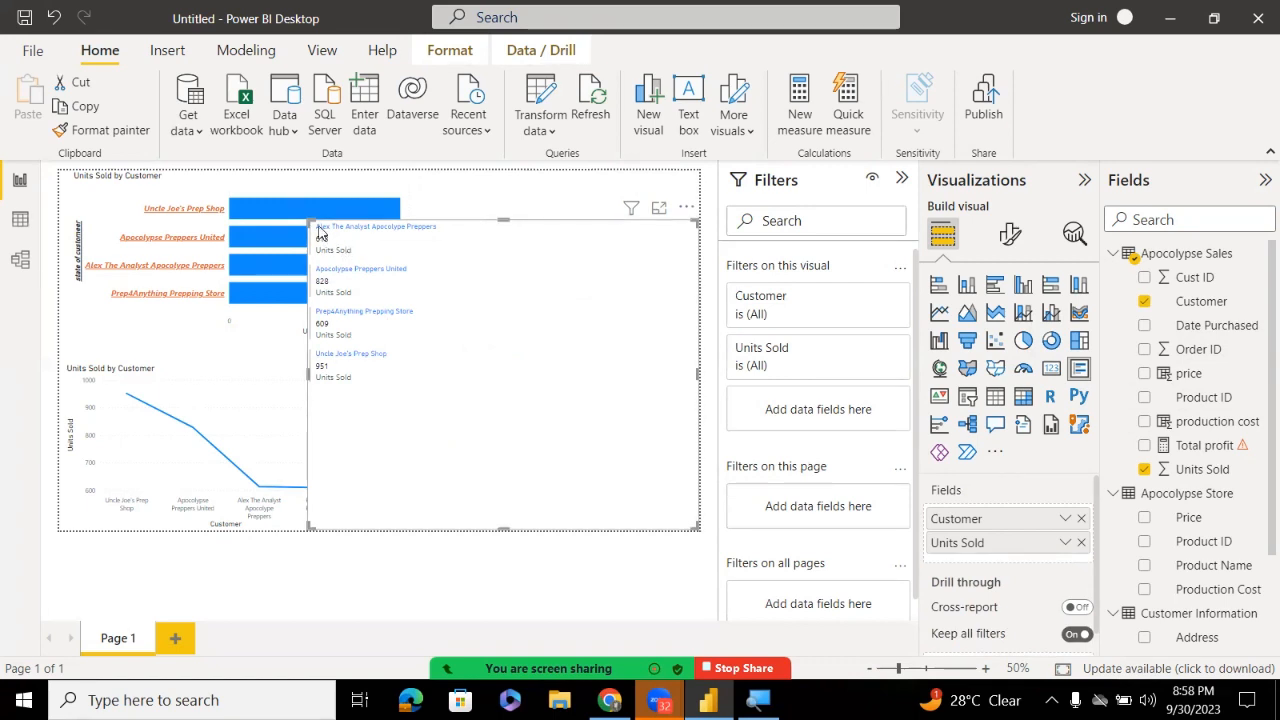
drag(308, 219, 426, 339)
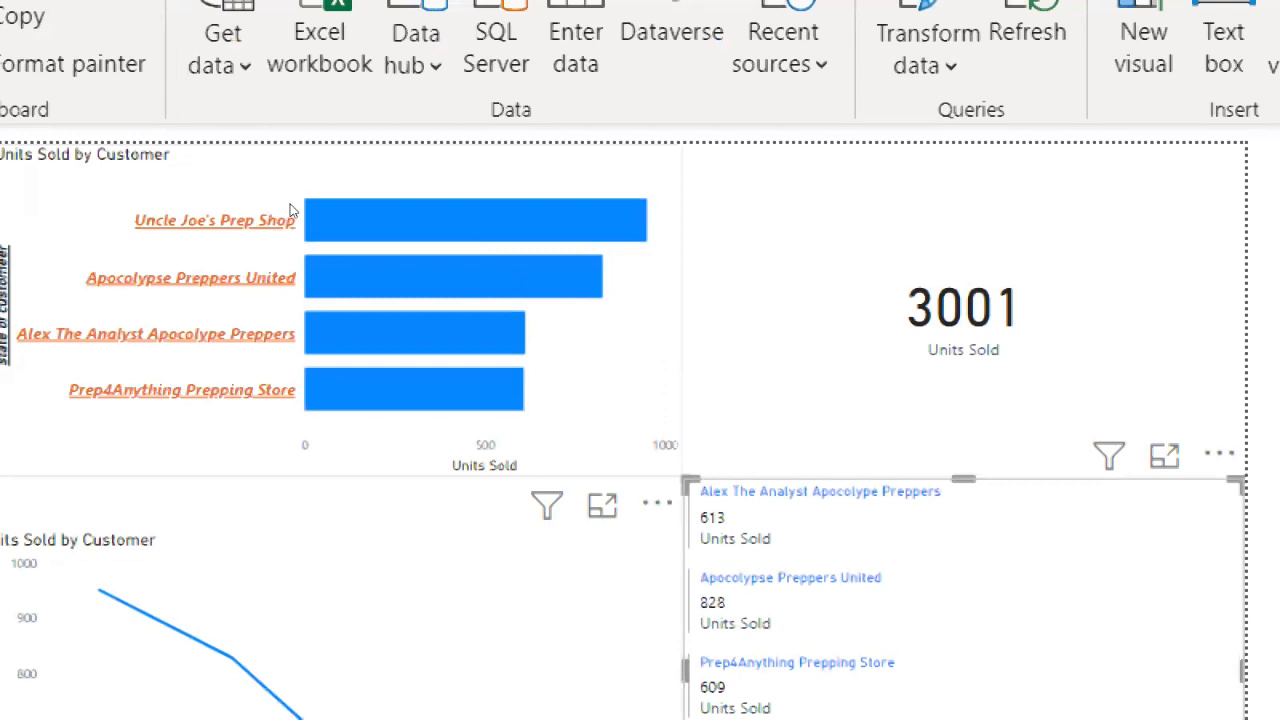
mouse_move(292, 210)
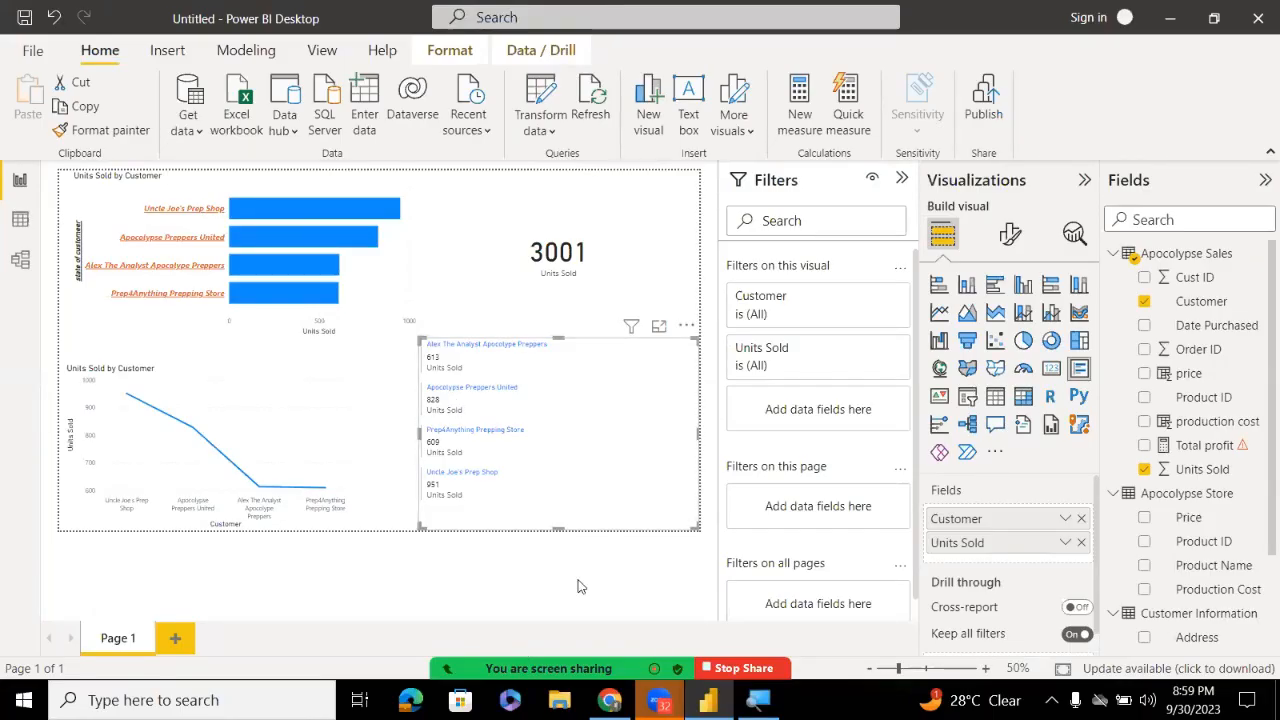
drag(618, 489, 626, 491)
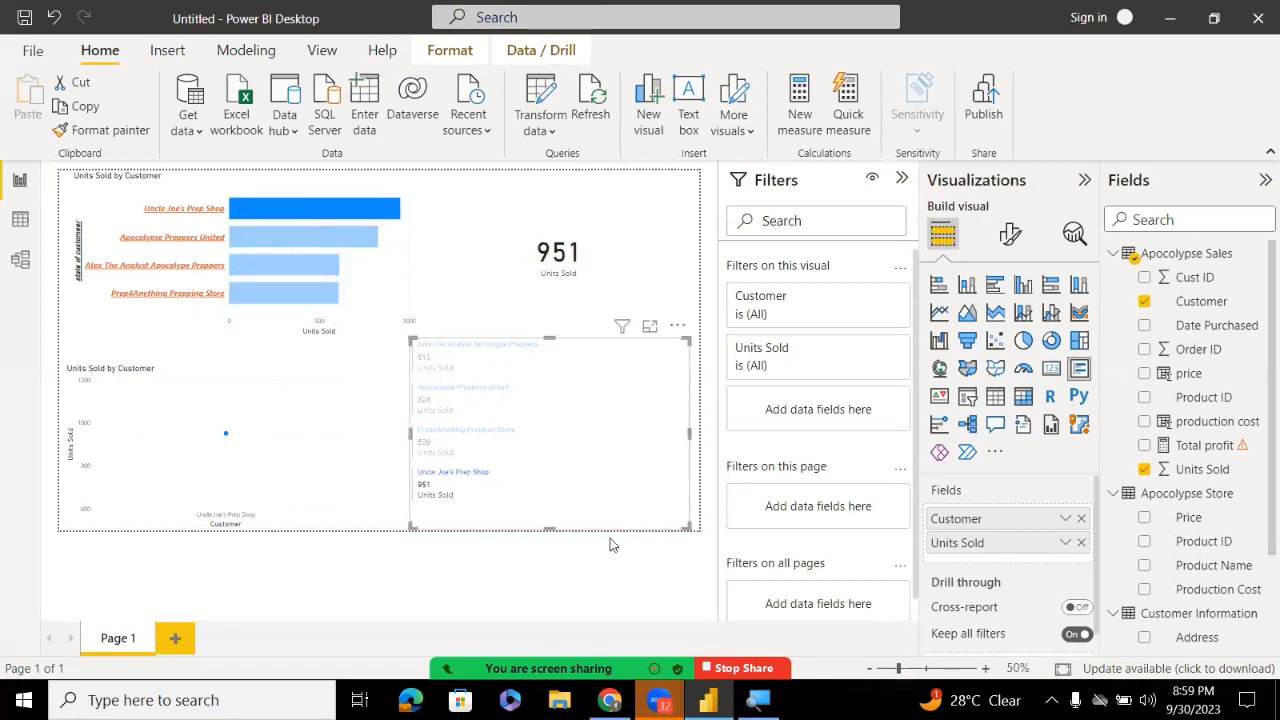
click(547, 641)
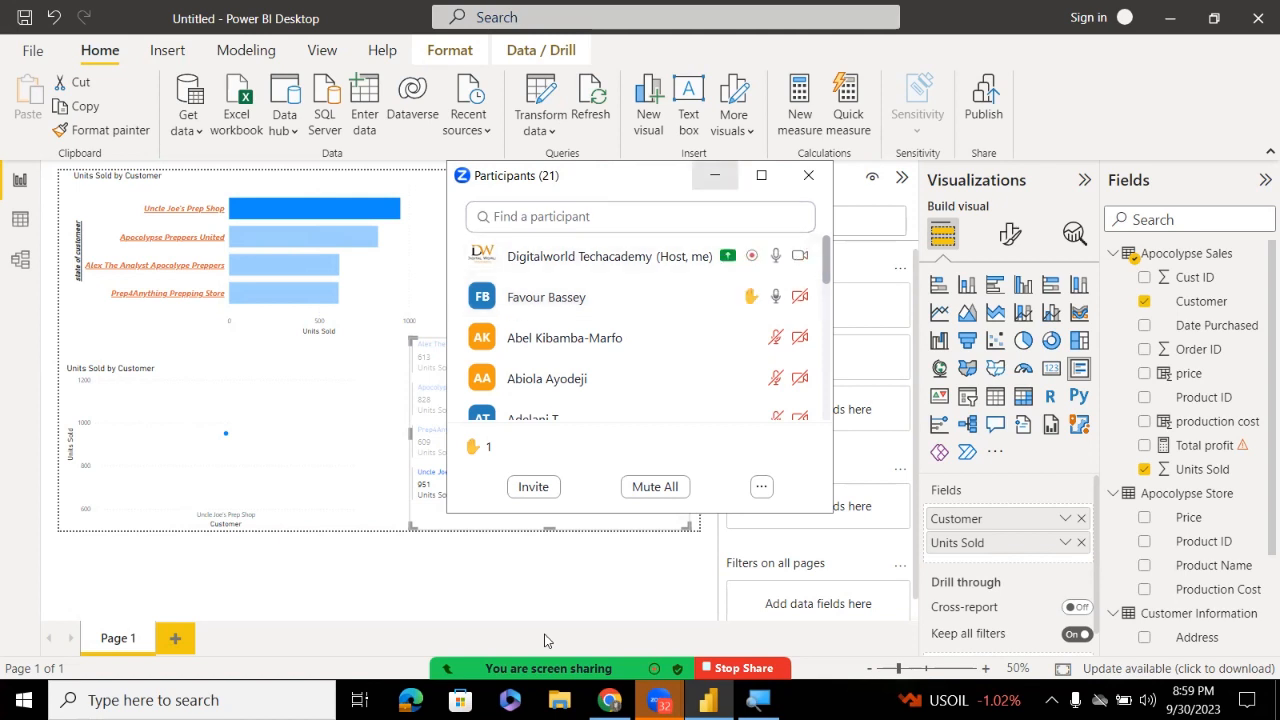
click(714, 175)
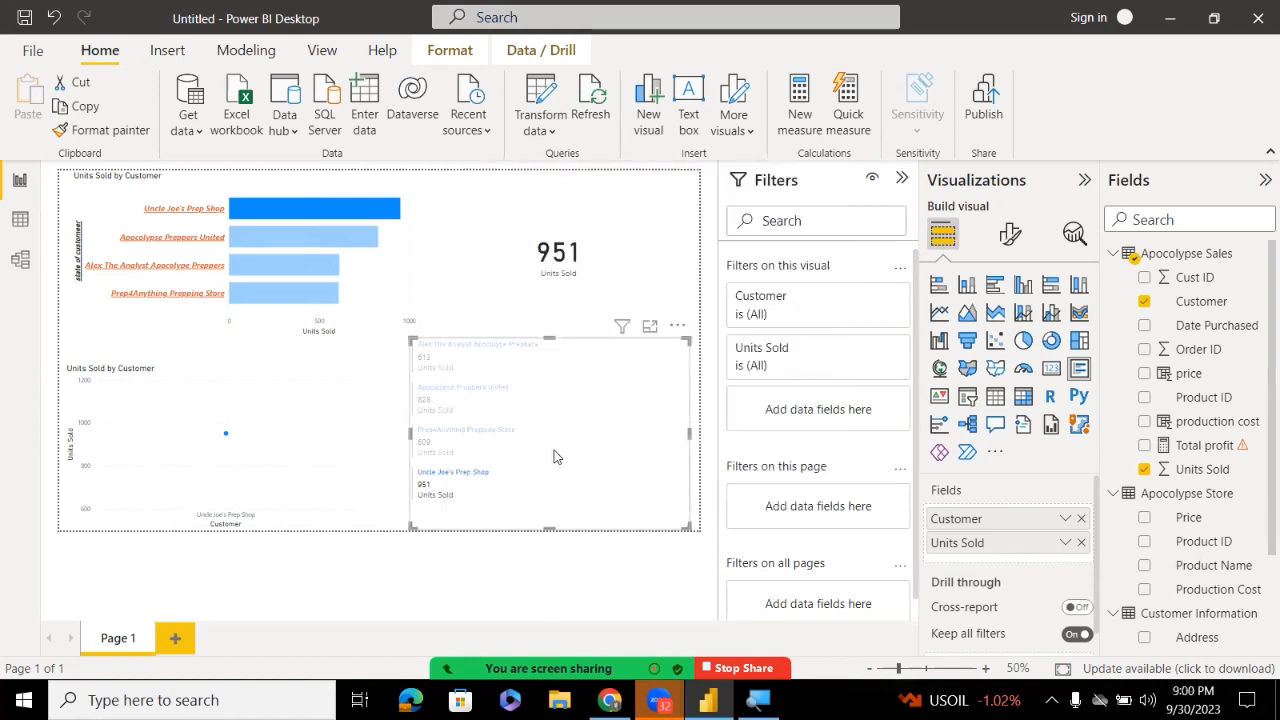
click(456, 494)
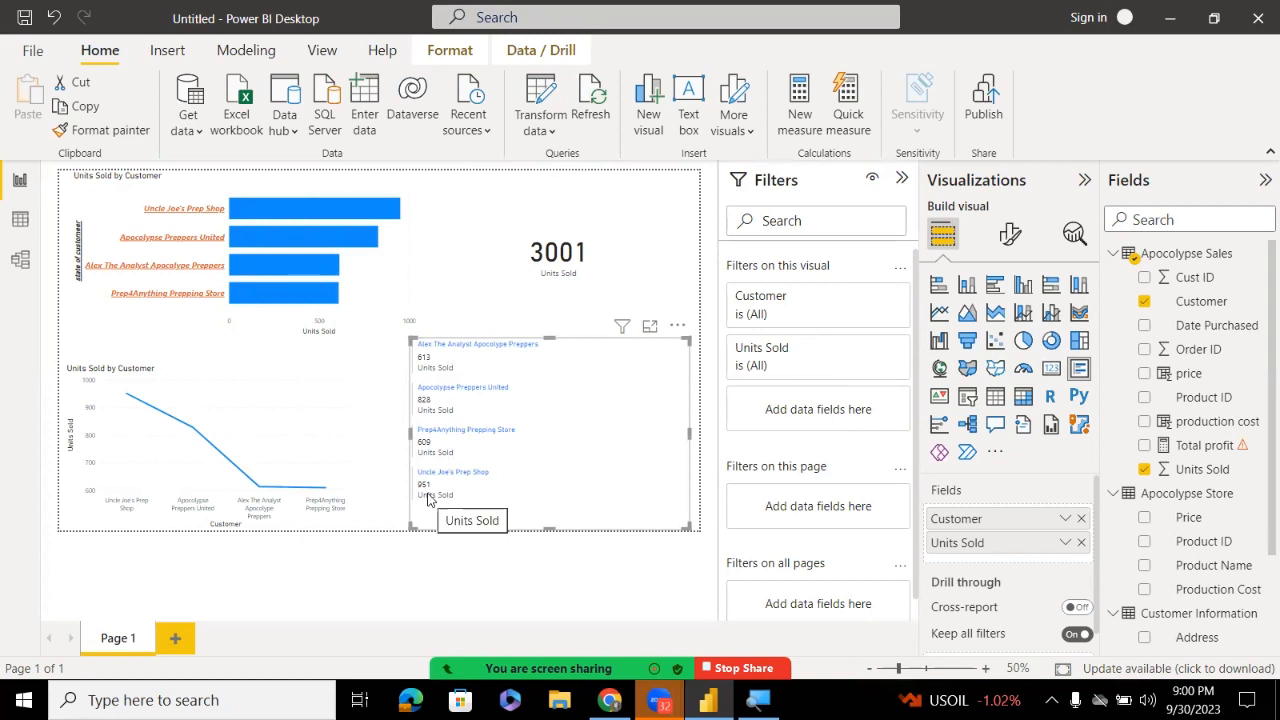
Delete the old multi-row card and insert a new empty multi-row card
key(Delete)
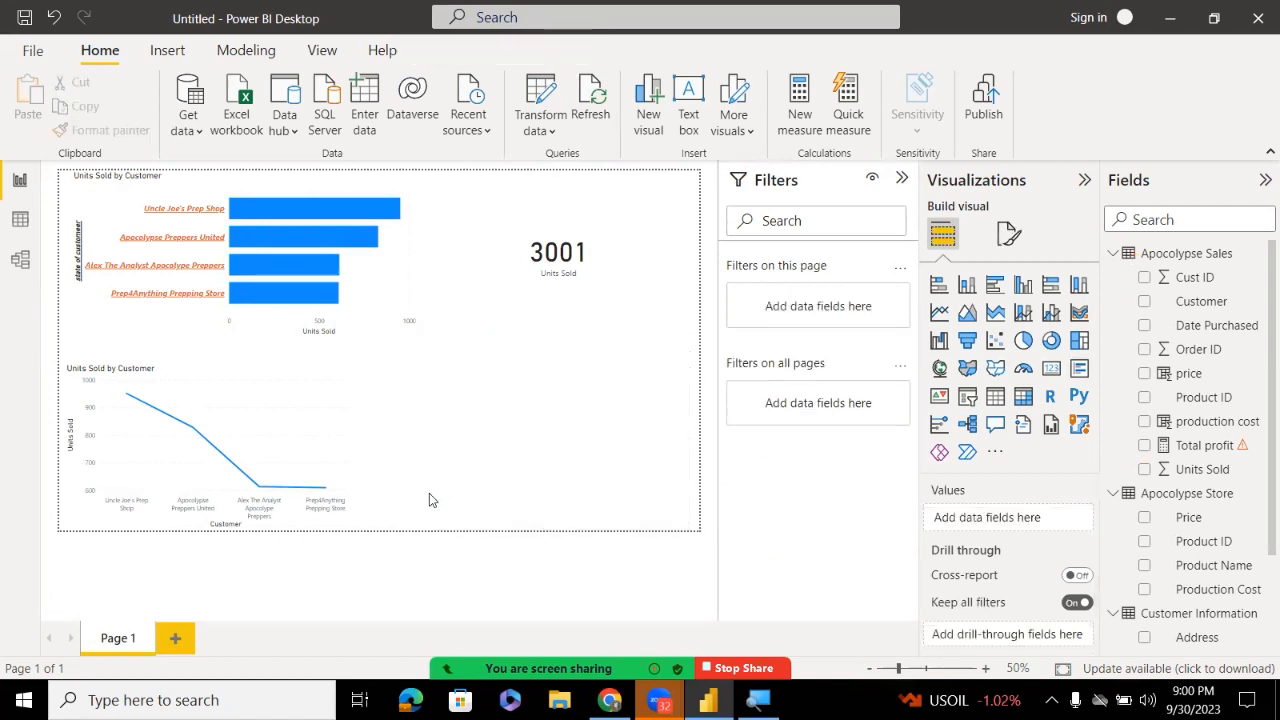
click(605, 283)
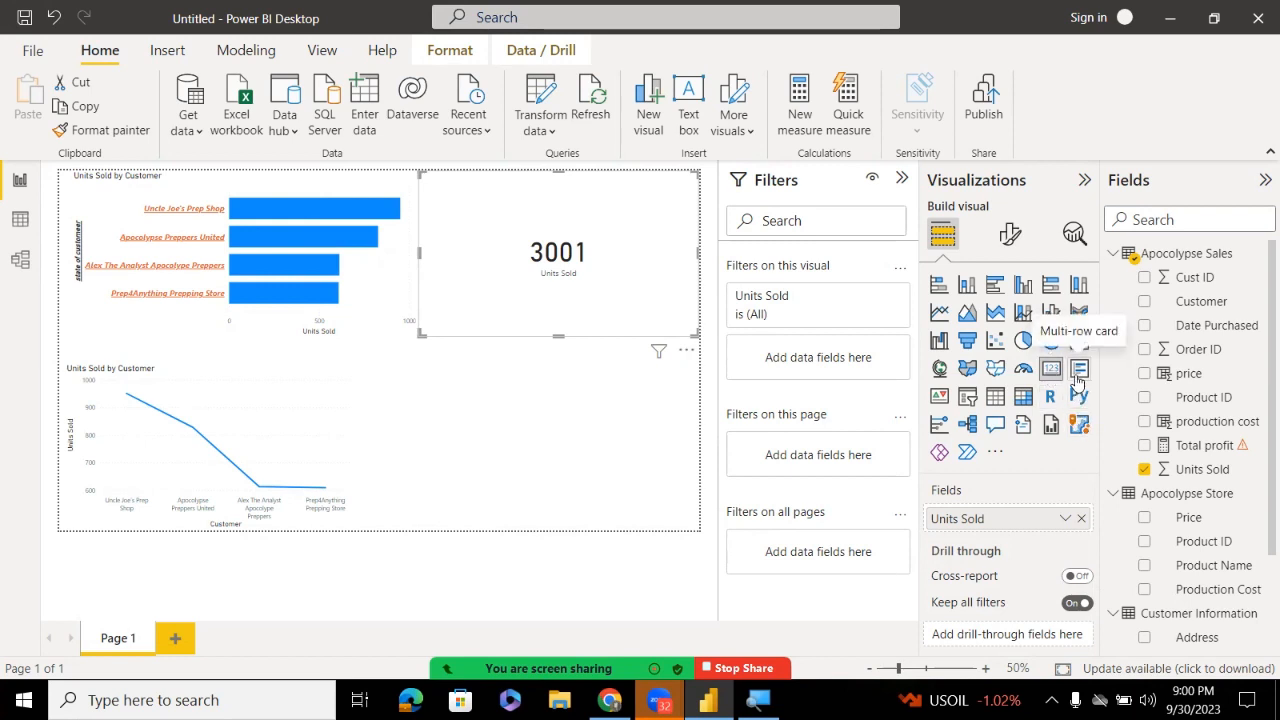
click(628, 457)
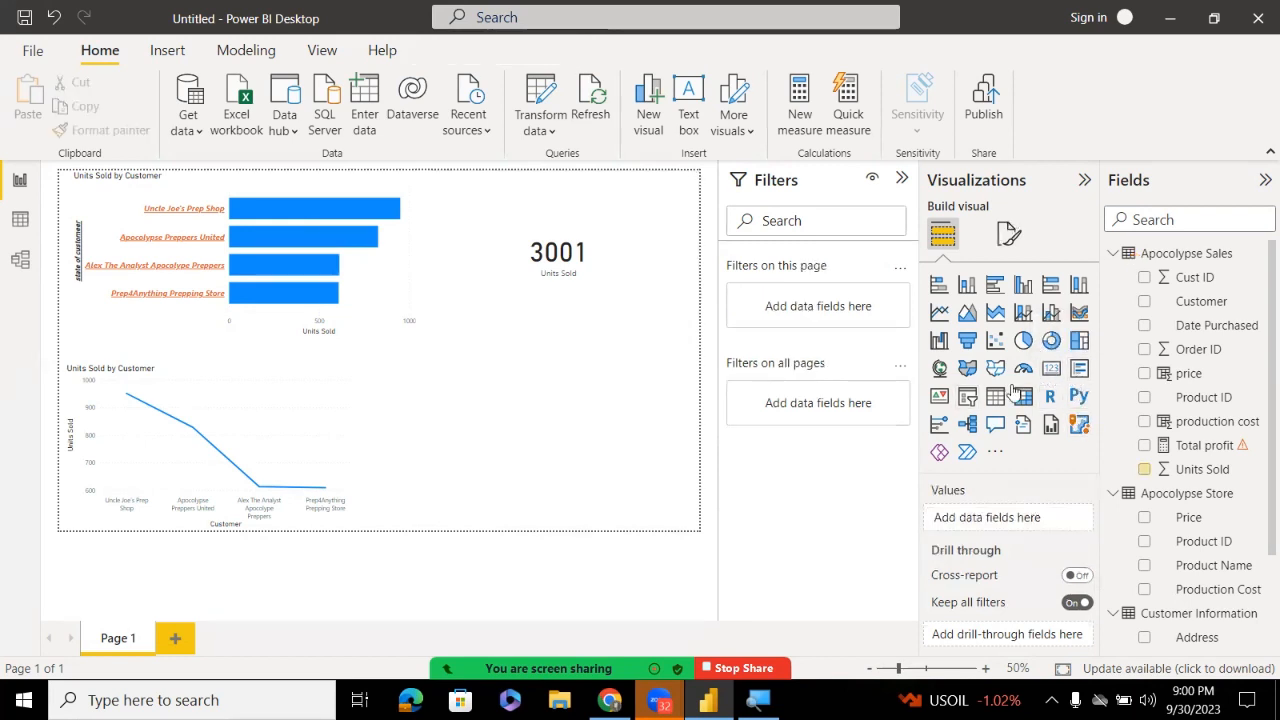
click(1080, 370)
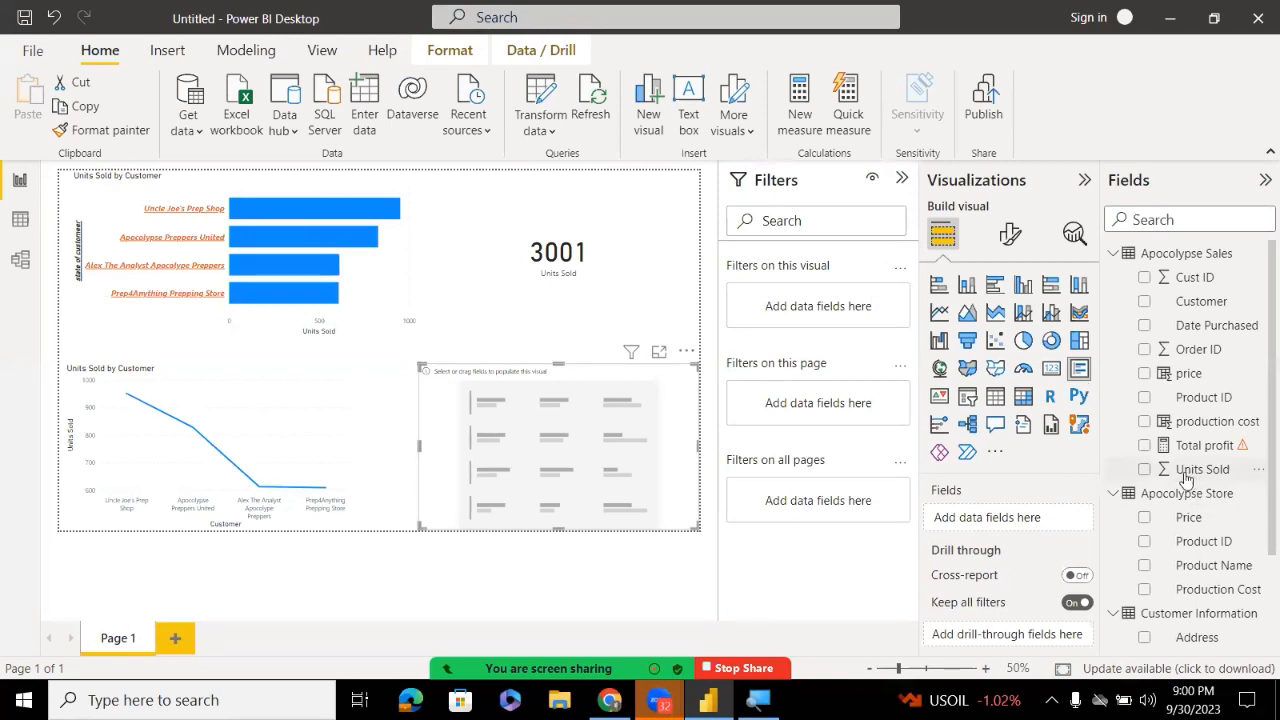
Add Units Sold and Customer to the new multi-row card's Fields well
drag(1196, 470, 1040, 516)
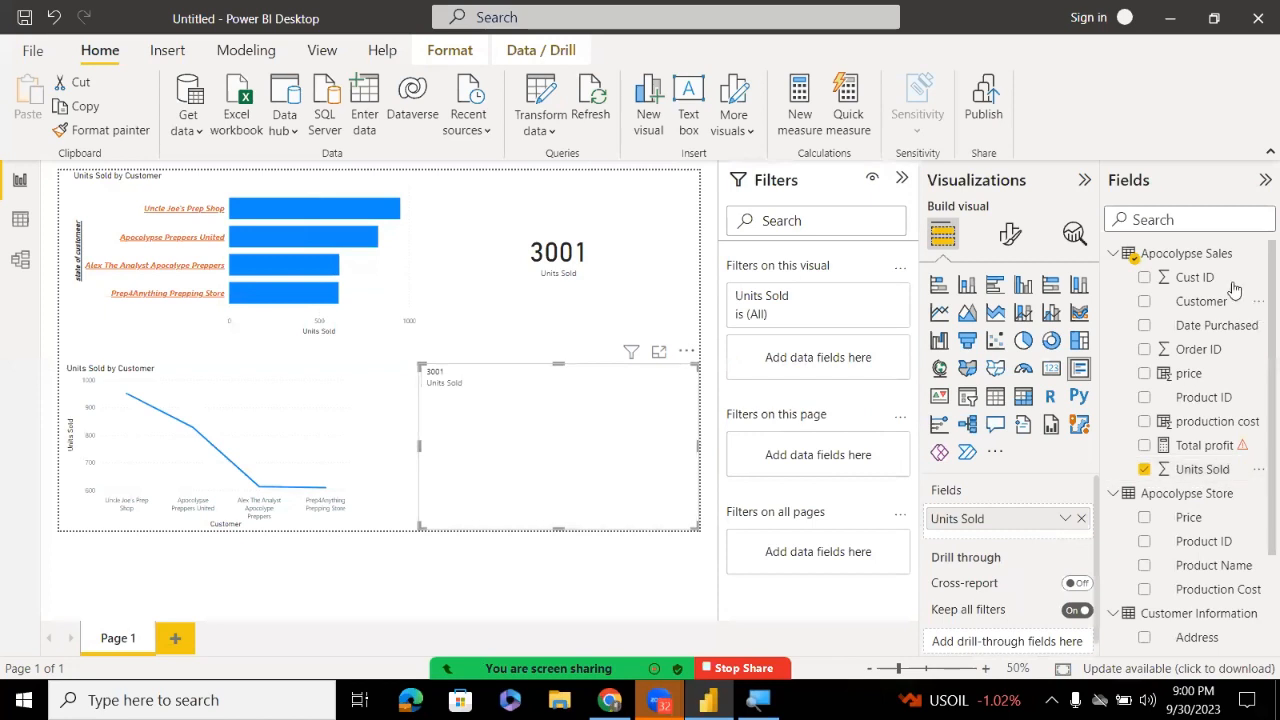
drag(1224, 297, 1040, 524)
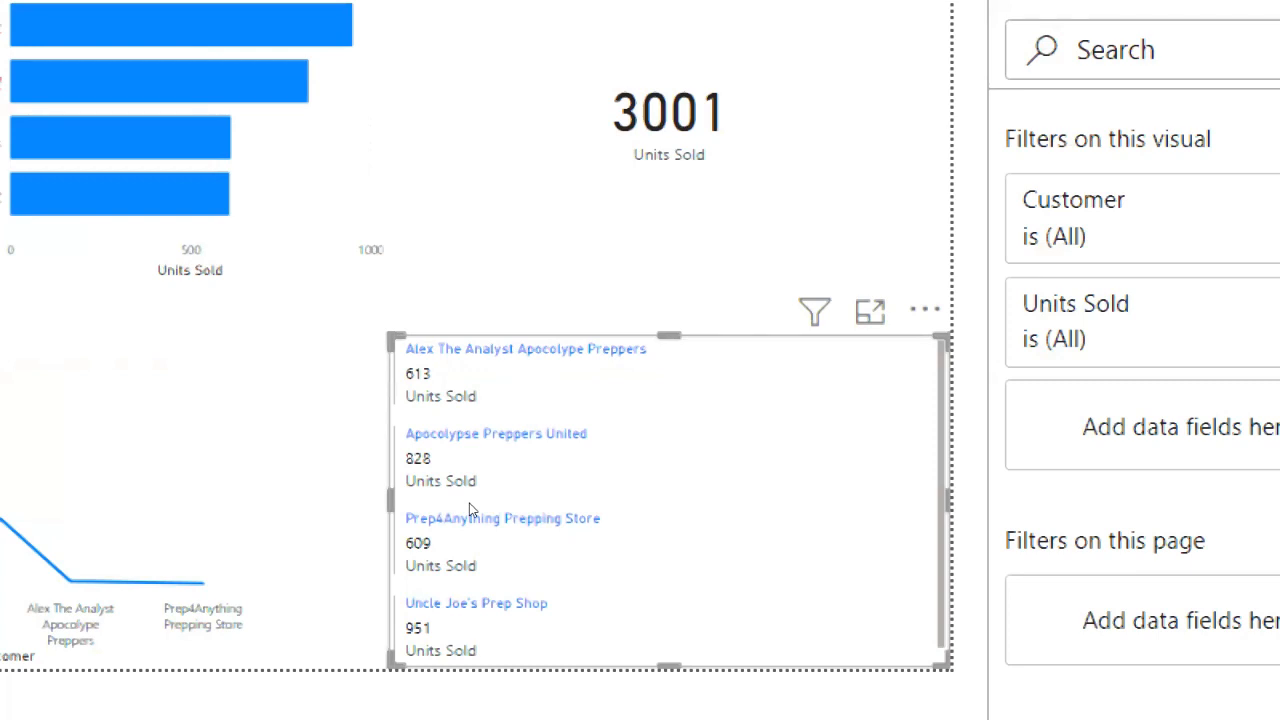
scroll(472, 511, down, 2)
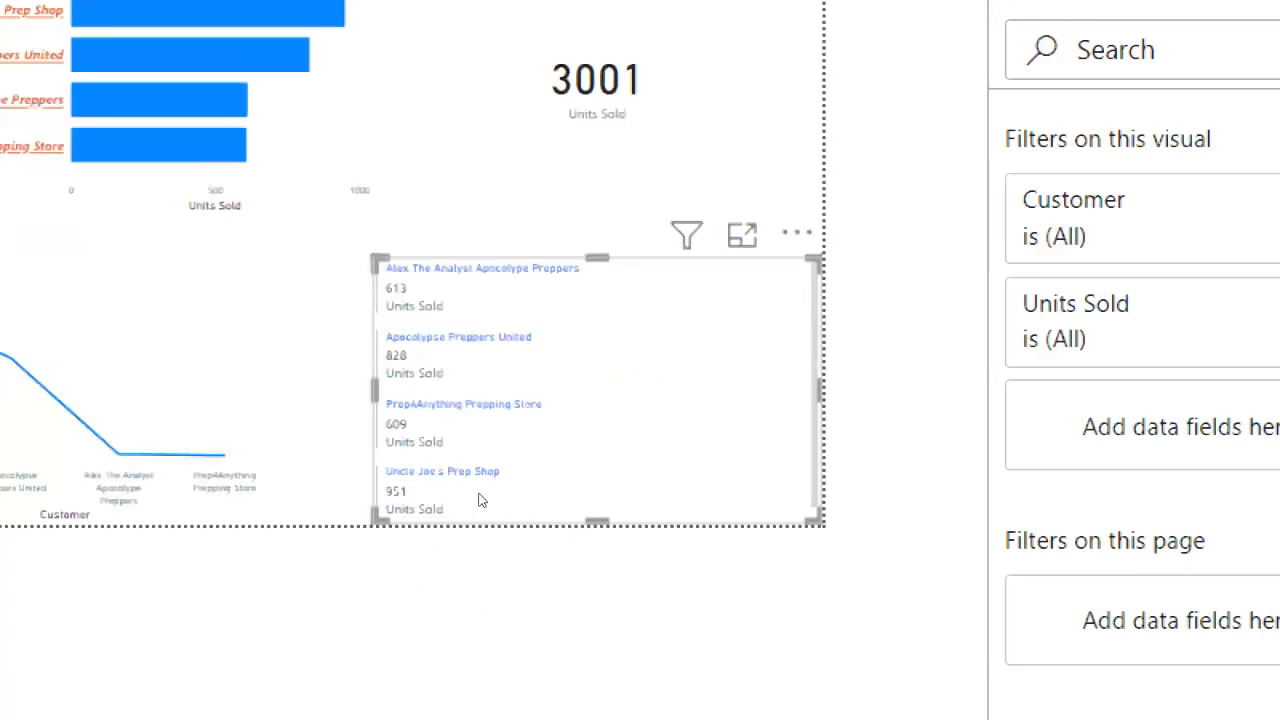
scroll(502, 494, down, 2)
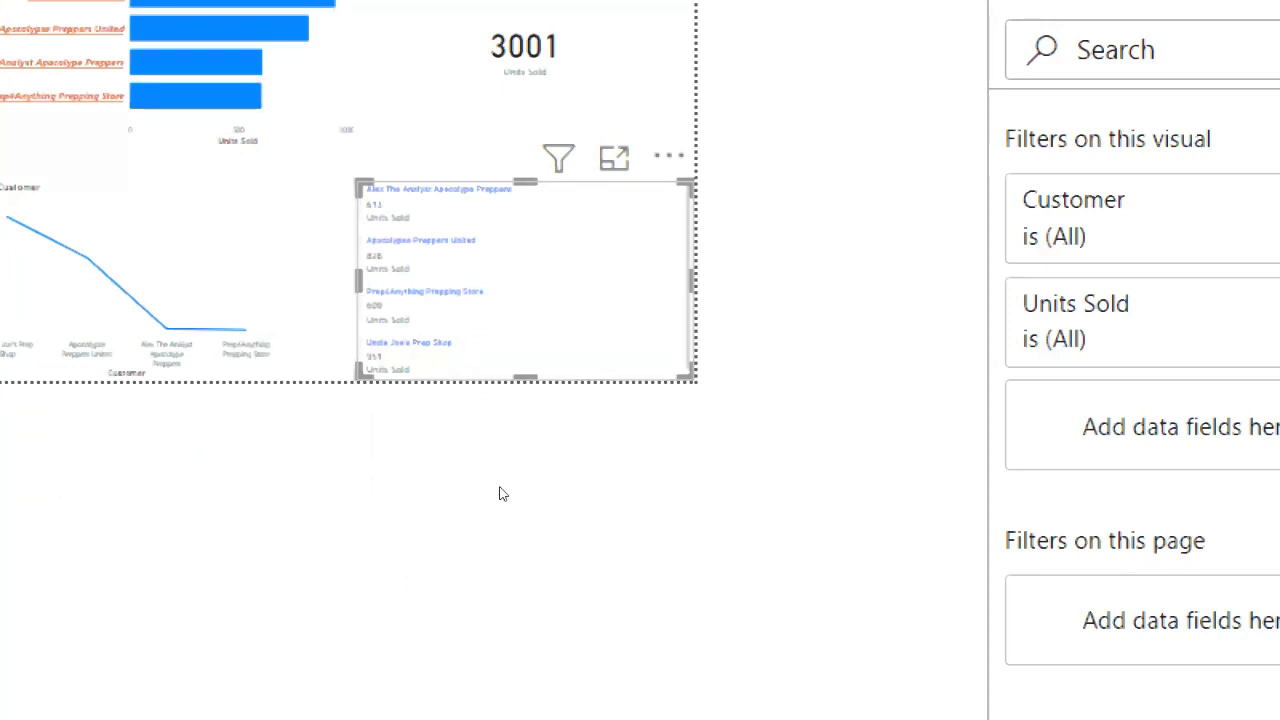
click(502, 494)
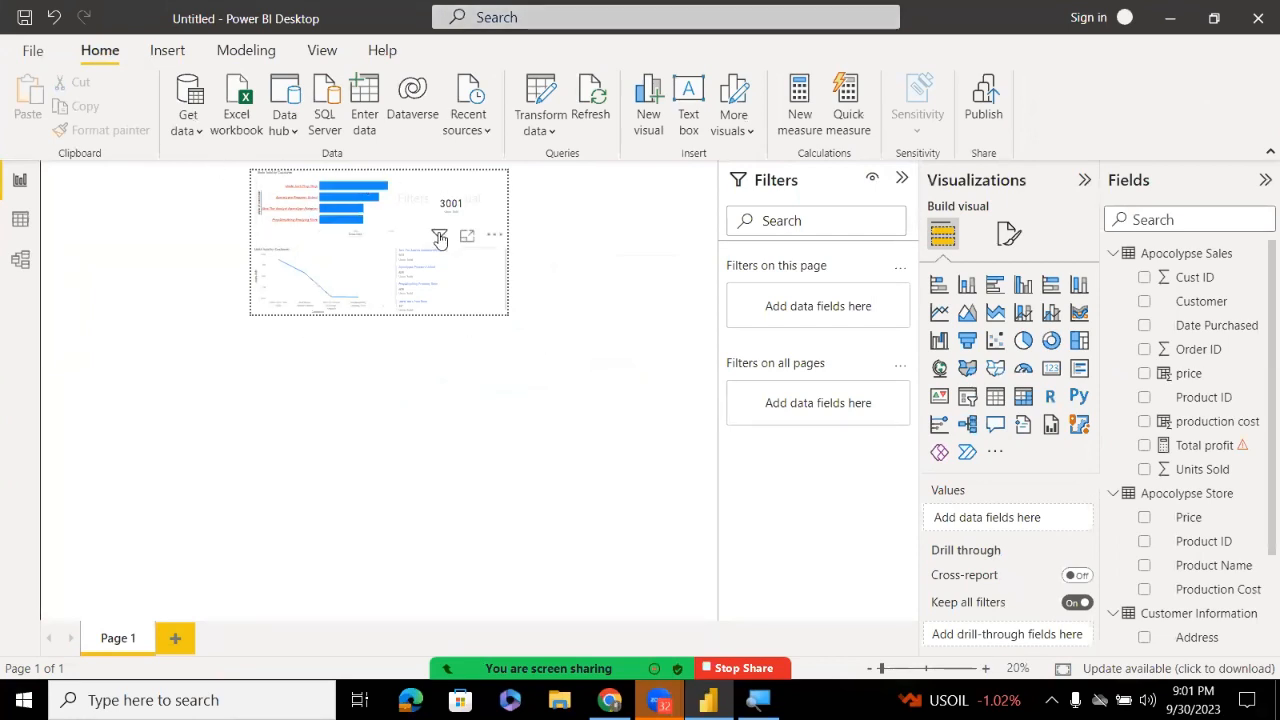
mouse_move(437, 243)
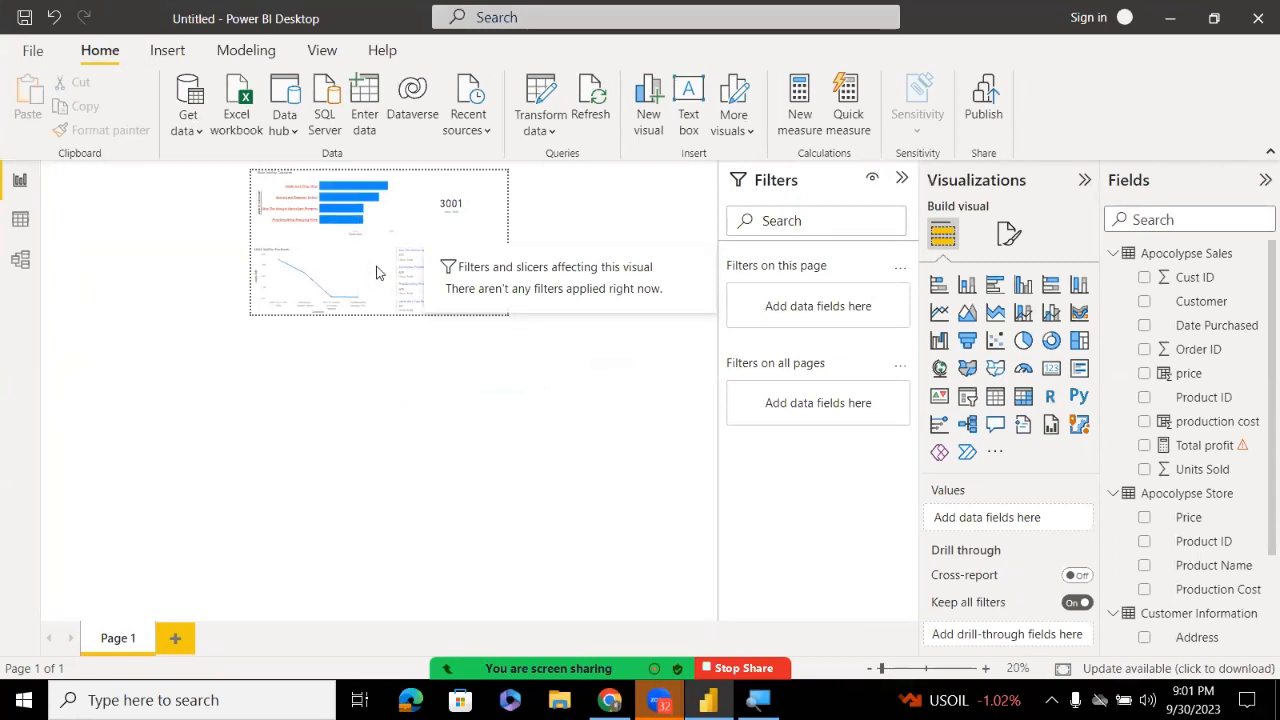
ctrl+scroll(376, 272, up, 4)
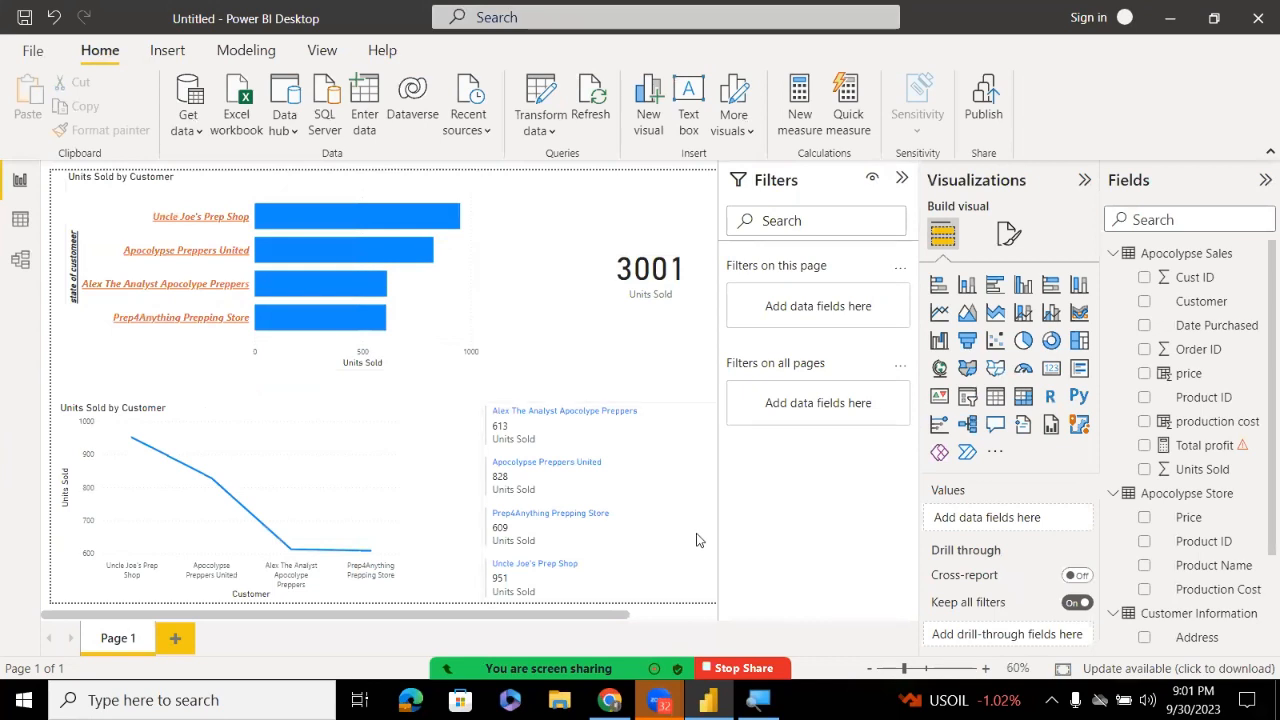
Clear the cross-filter and drag the multi-row card to the page's top-left corner
drag(615, 614, 675, 606)
ctrl+scroll(675, 606, down, 1)
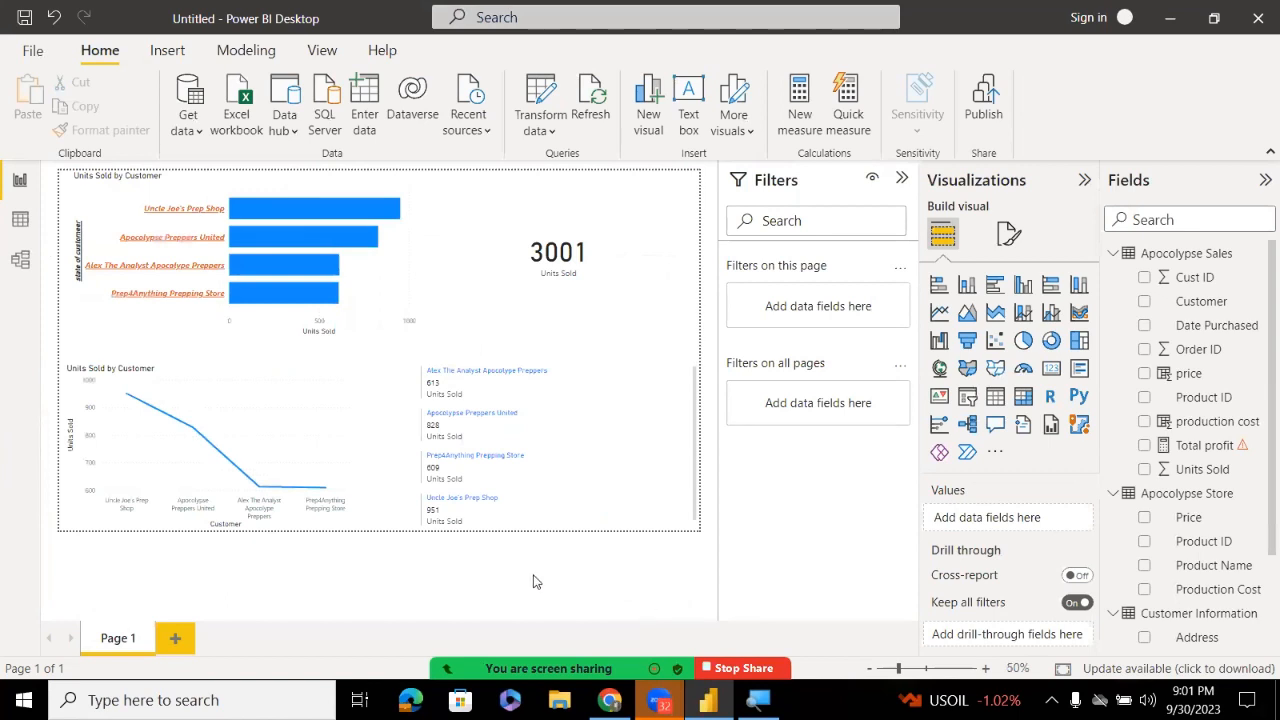
click(559, 376)
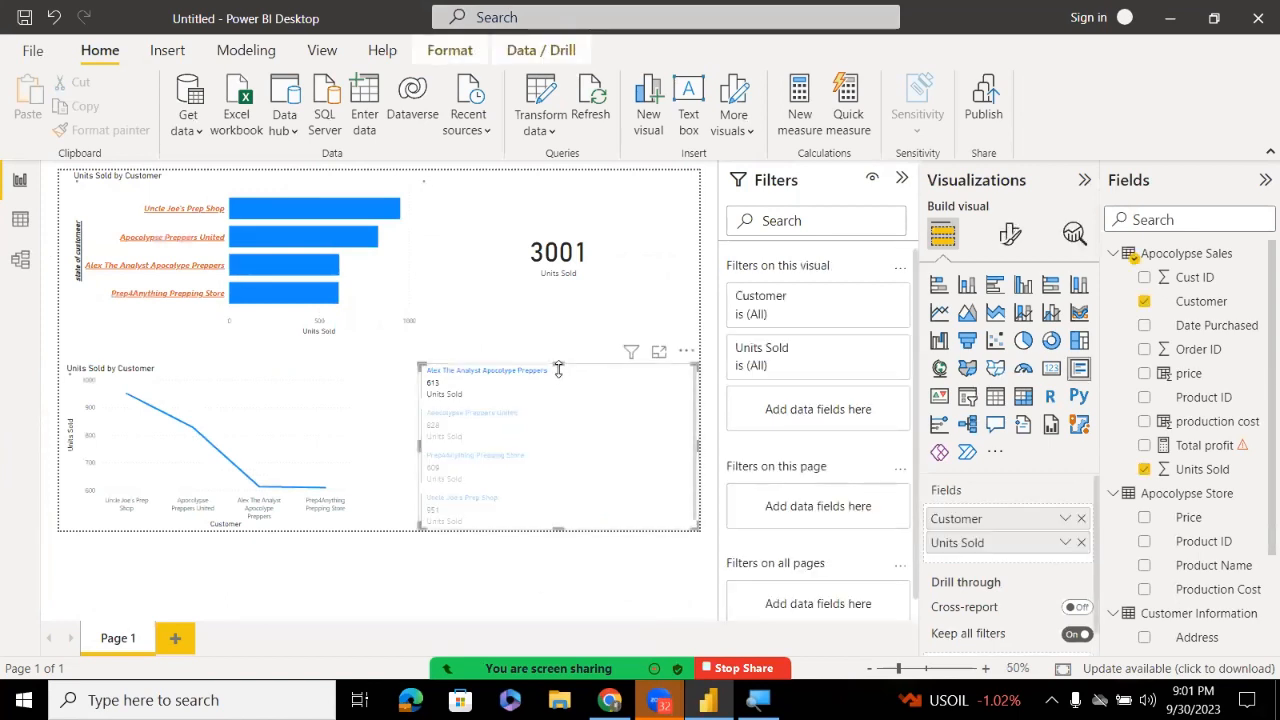
click(560, 396)
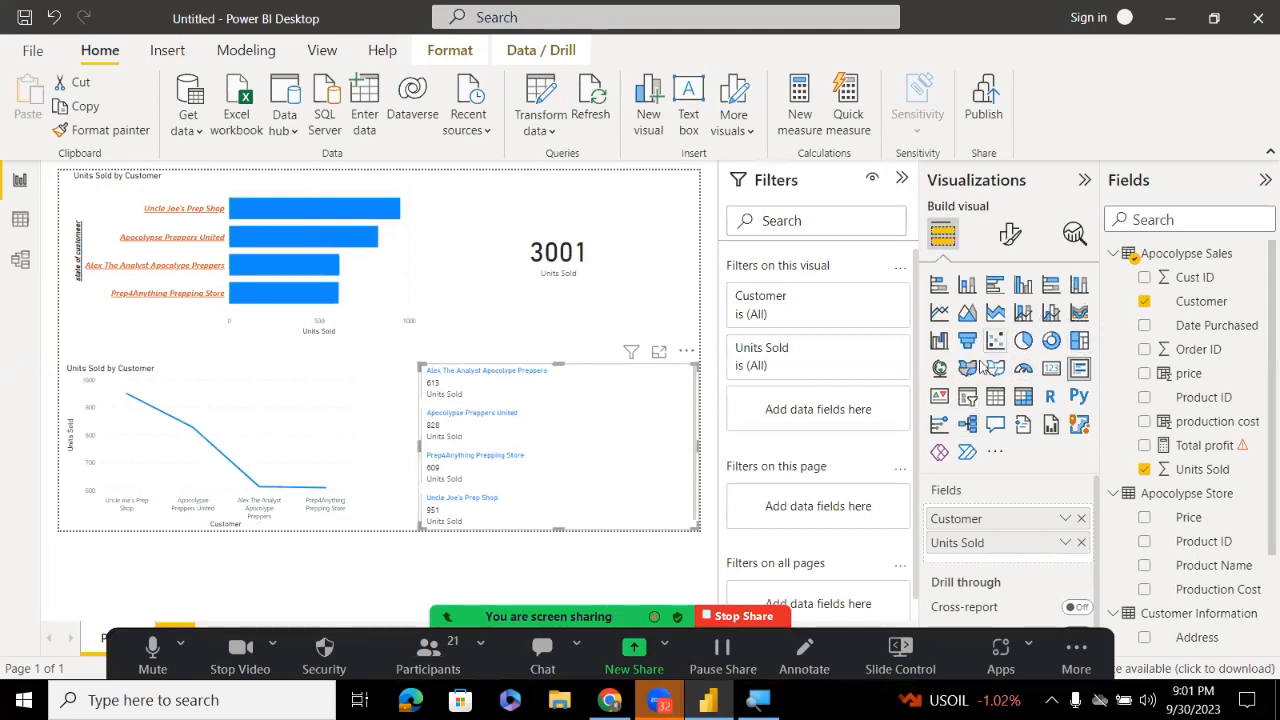
drag(629, 413, 267, 219)
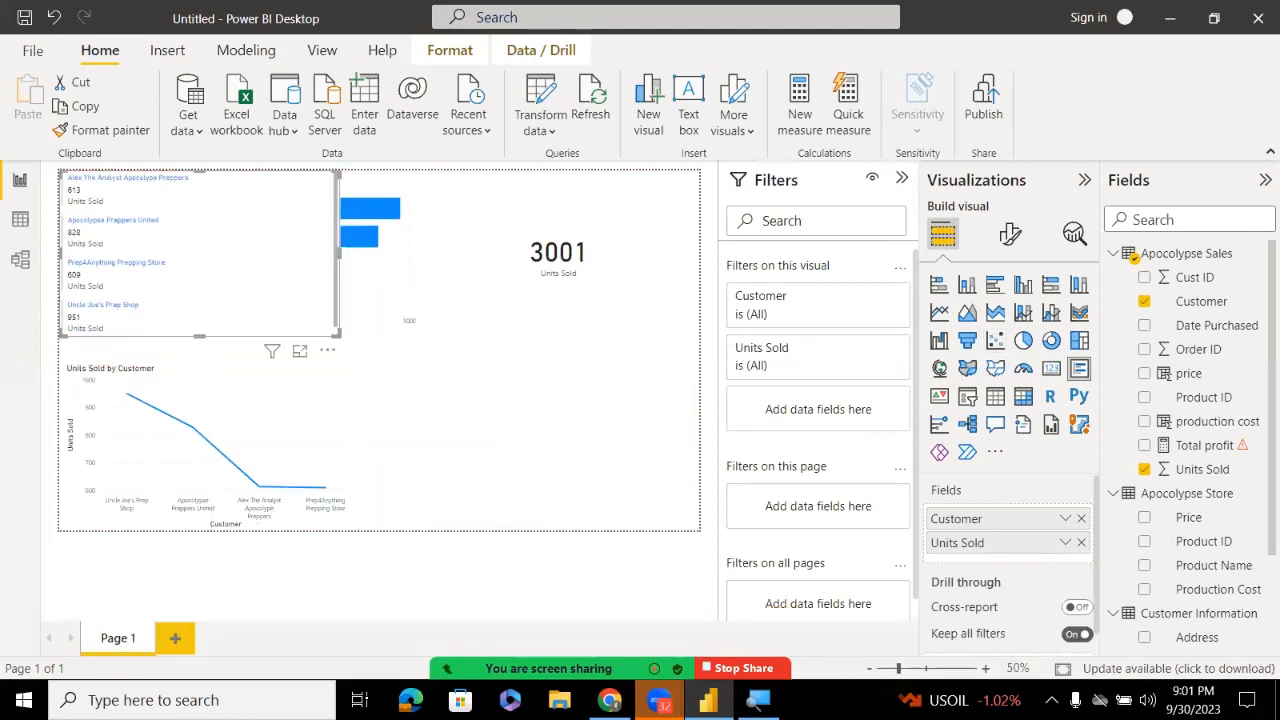
Check a meeting chat question, then point out the Multi-row card visual type
click(543, 652)
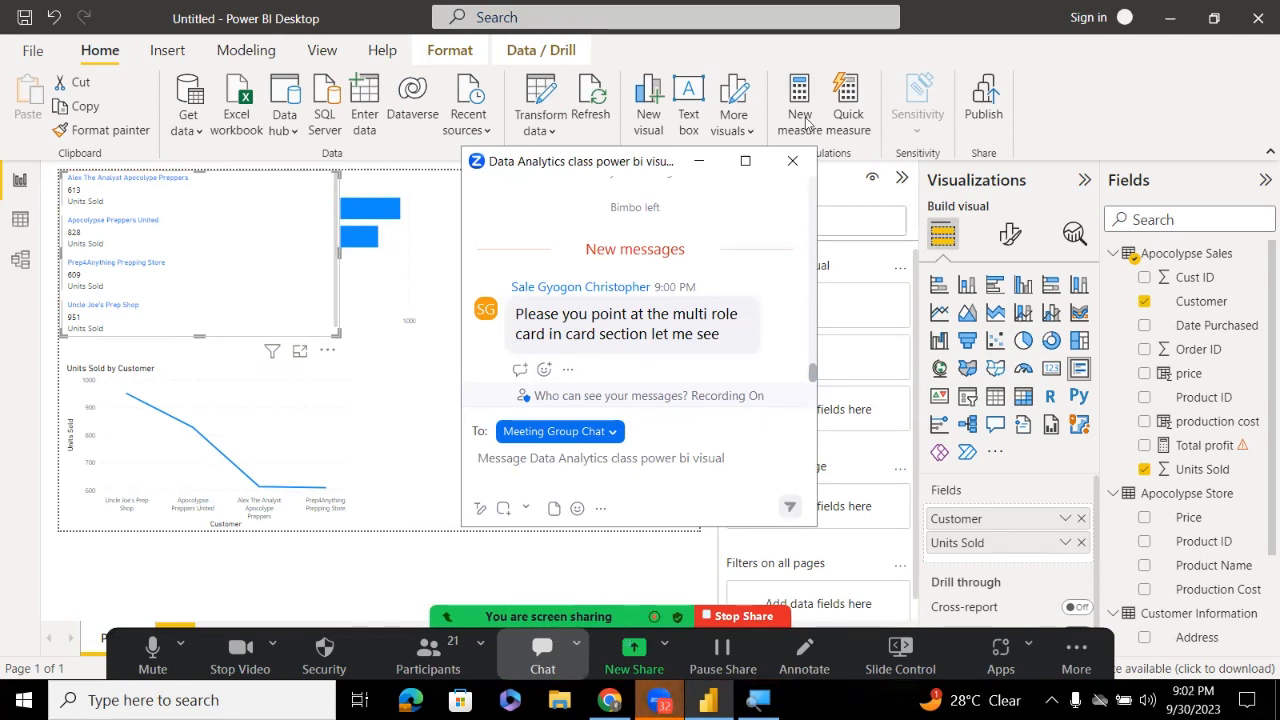
click(793, 161)
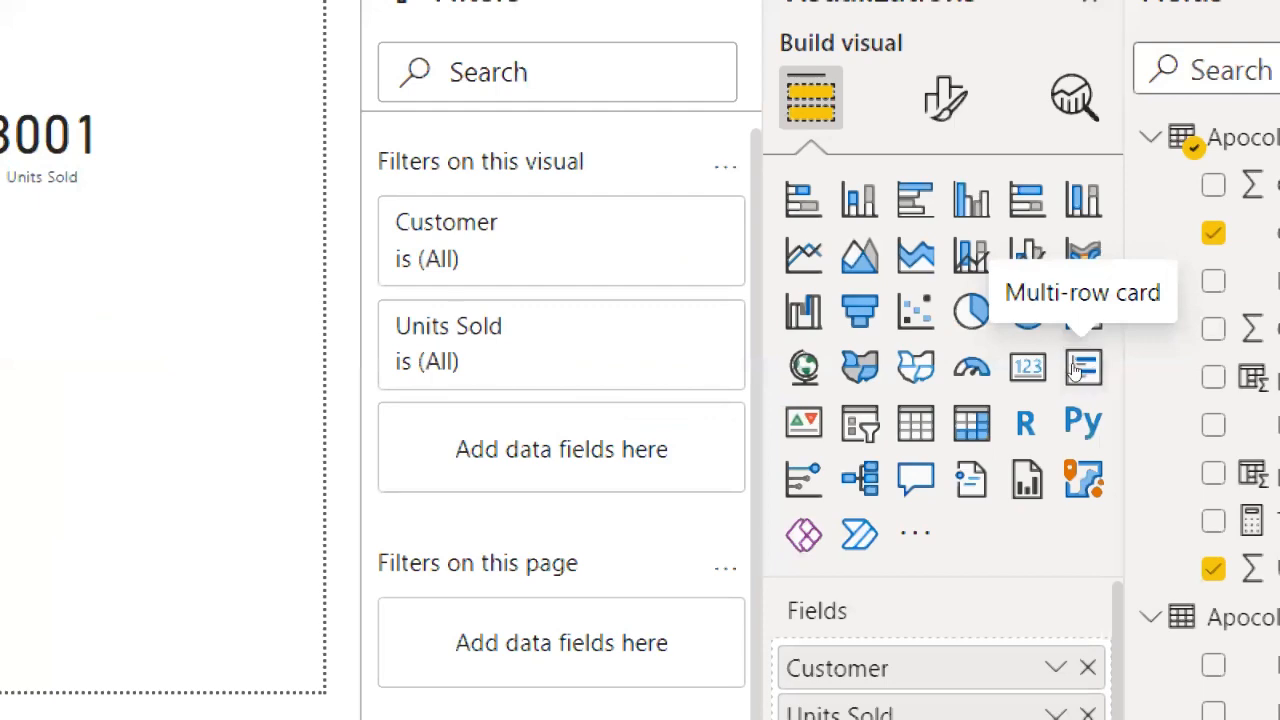
click(1075, 370)
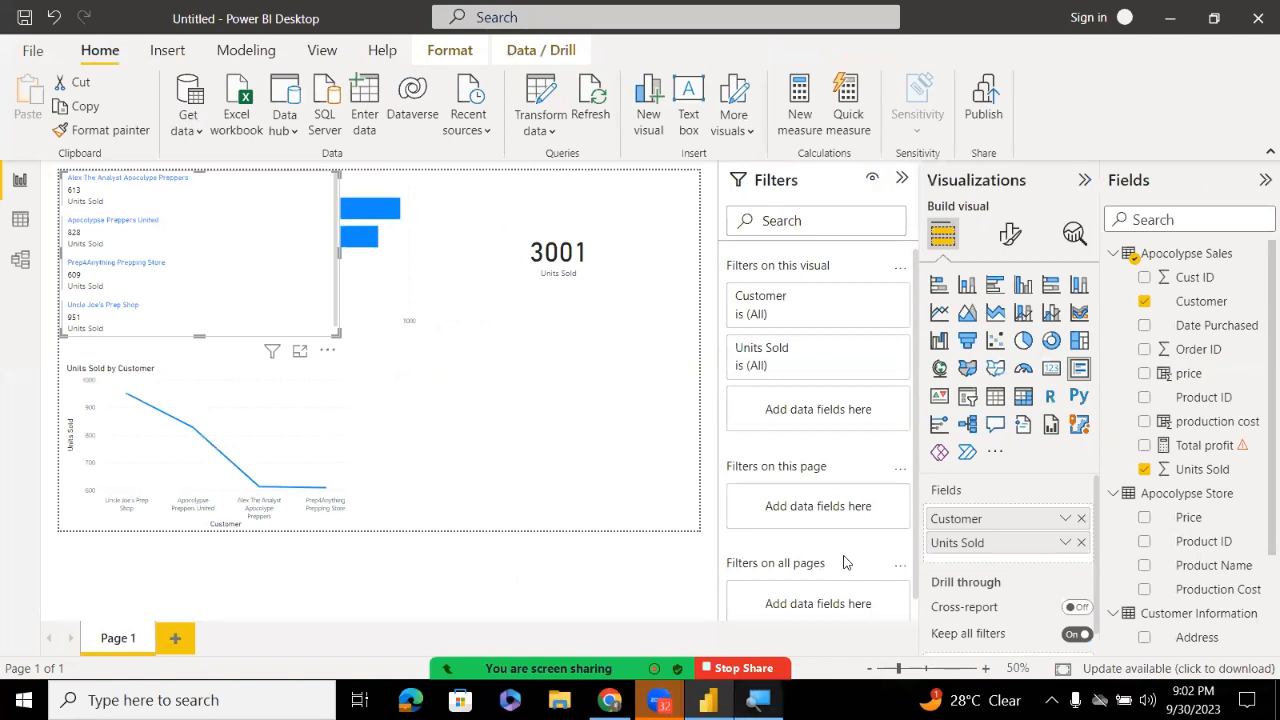
Collapse Filters and add a map with State as Location and Units Sold as Legend
click(480, 403)
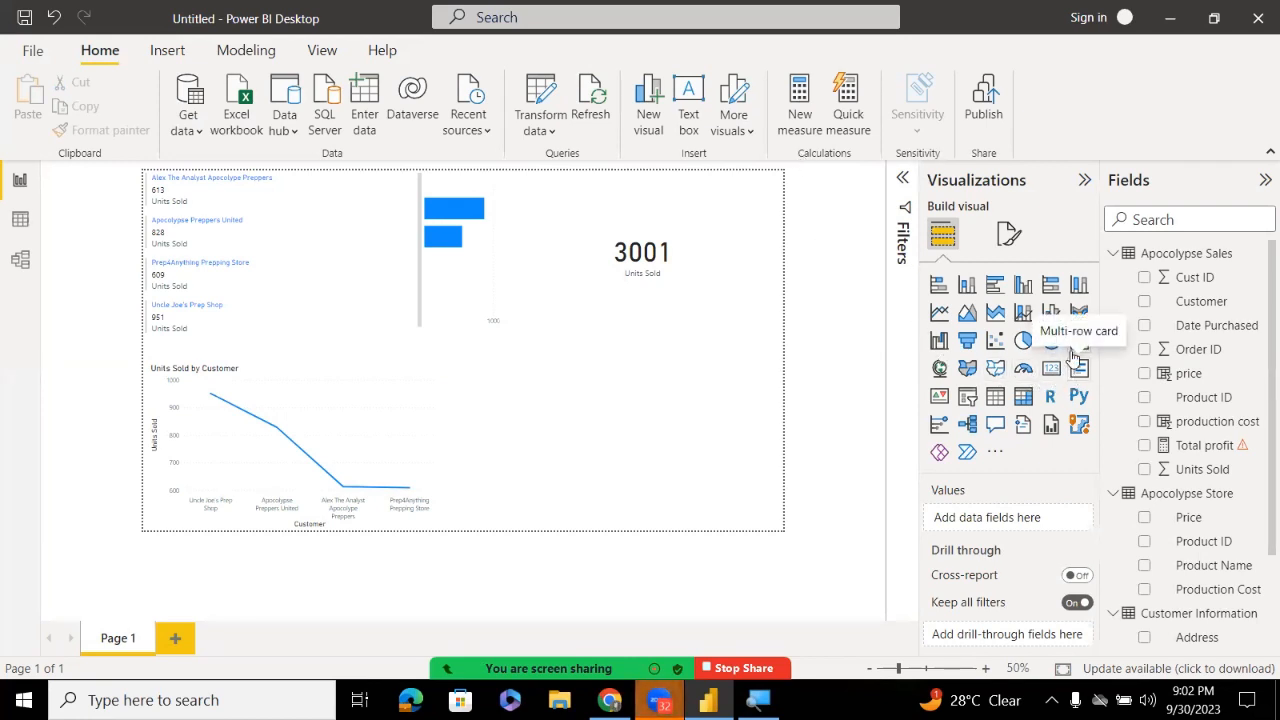
click(940, 369)
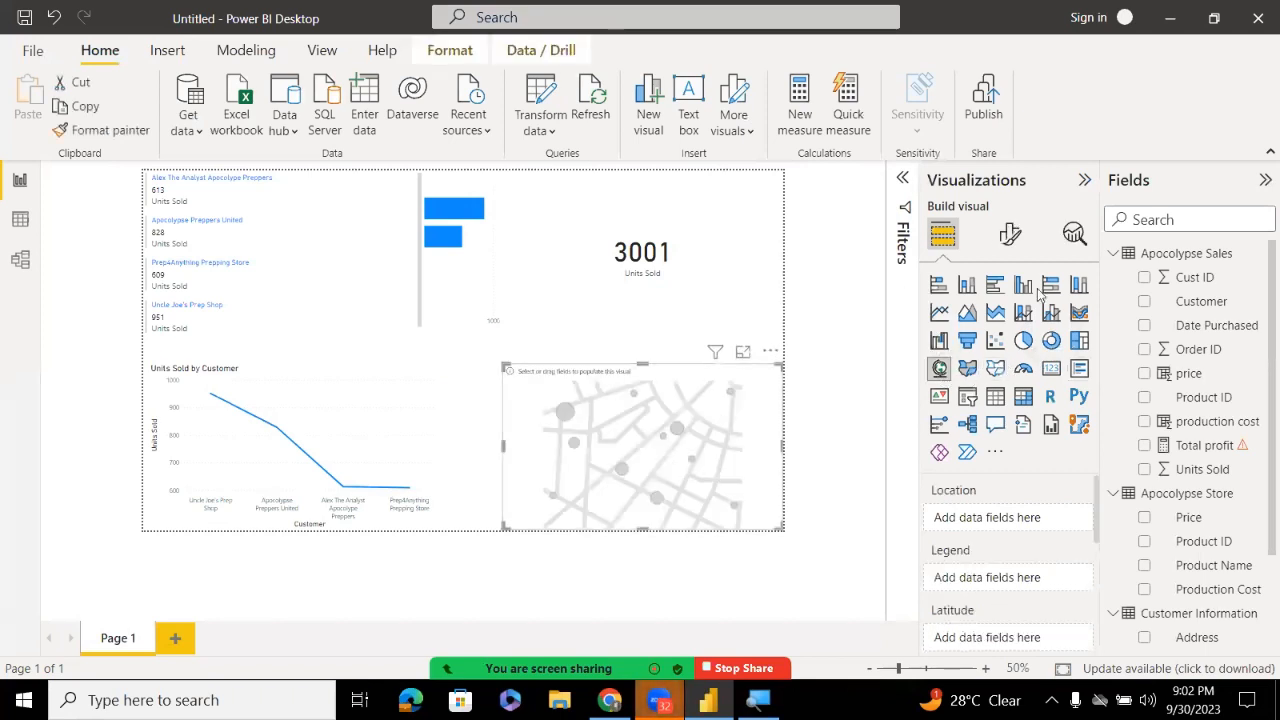
click(1165, 477)
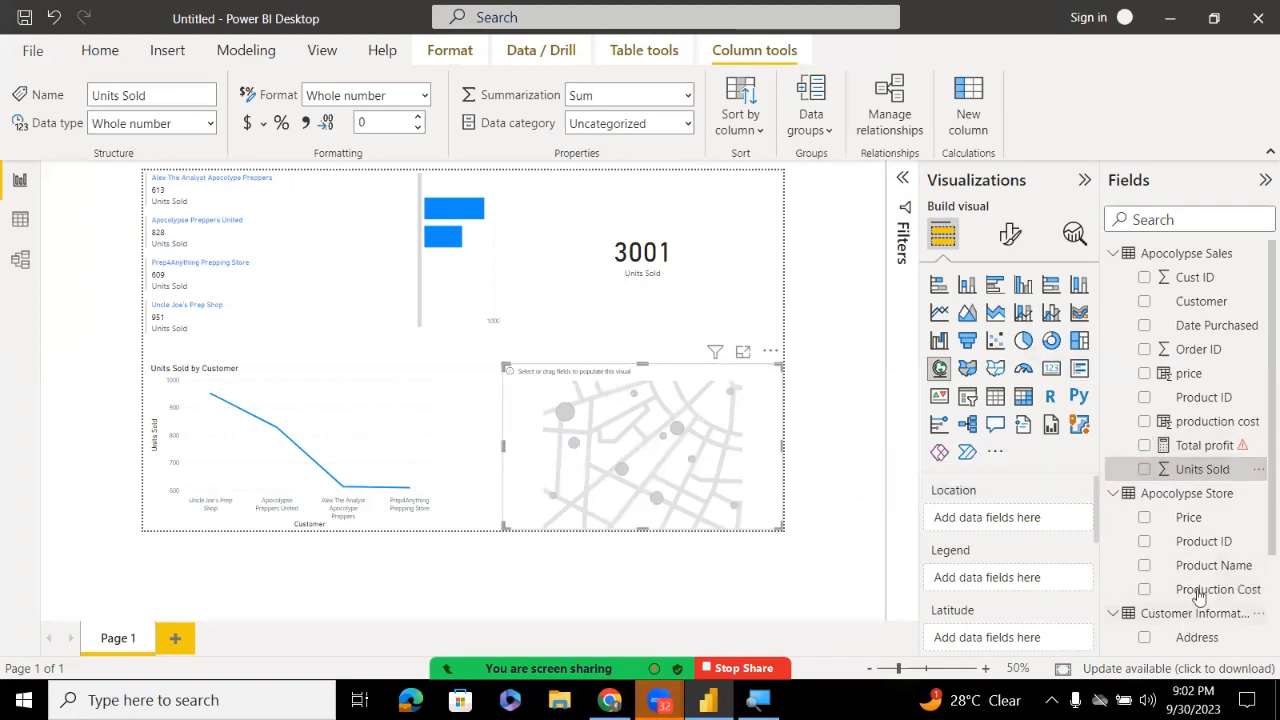
scroll(1257, 578, down, 1)
scroll(1255, 585, down, 2)
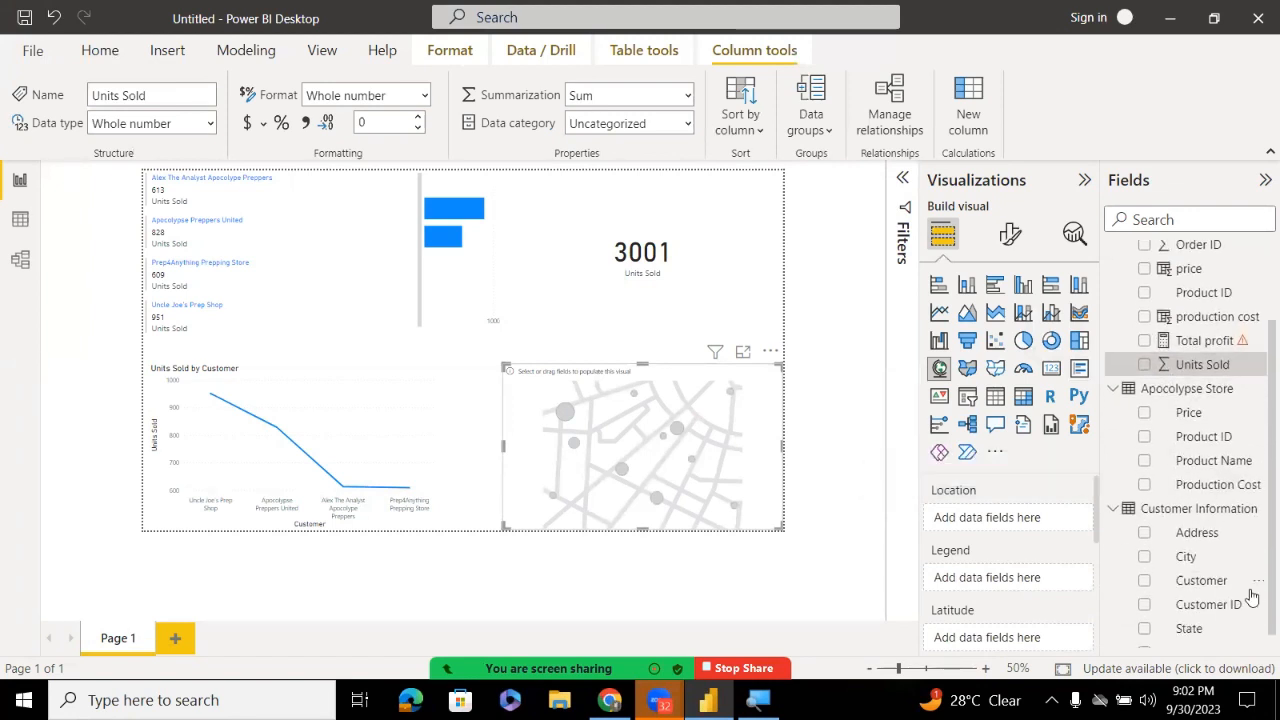
drag(1190, 628, 1008, 520)
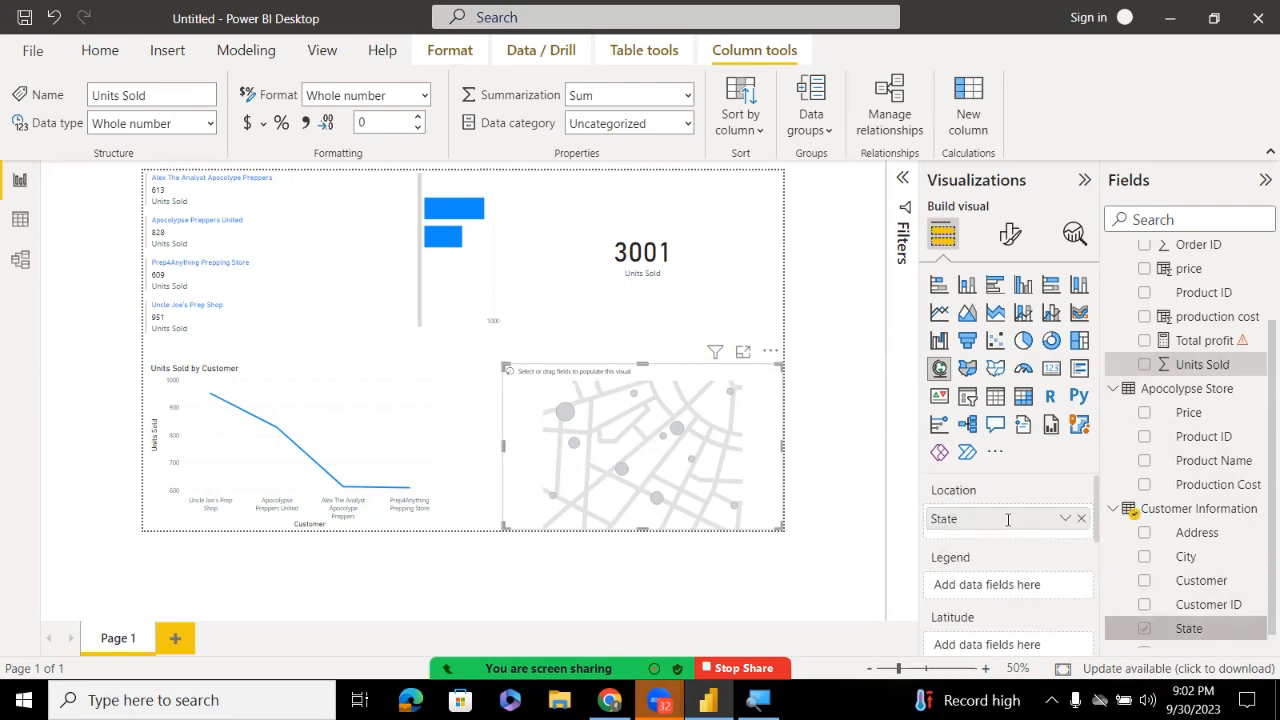
double_click(1008, 518)
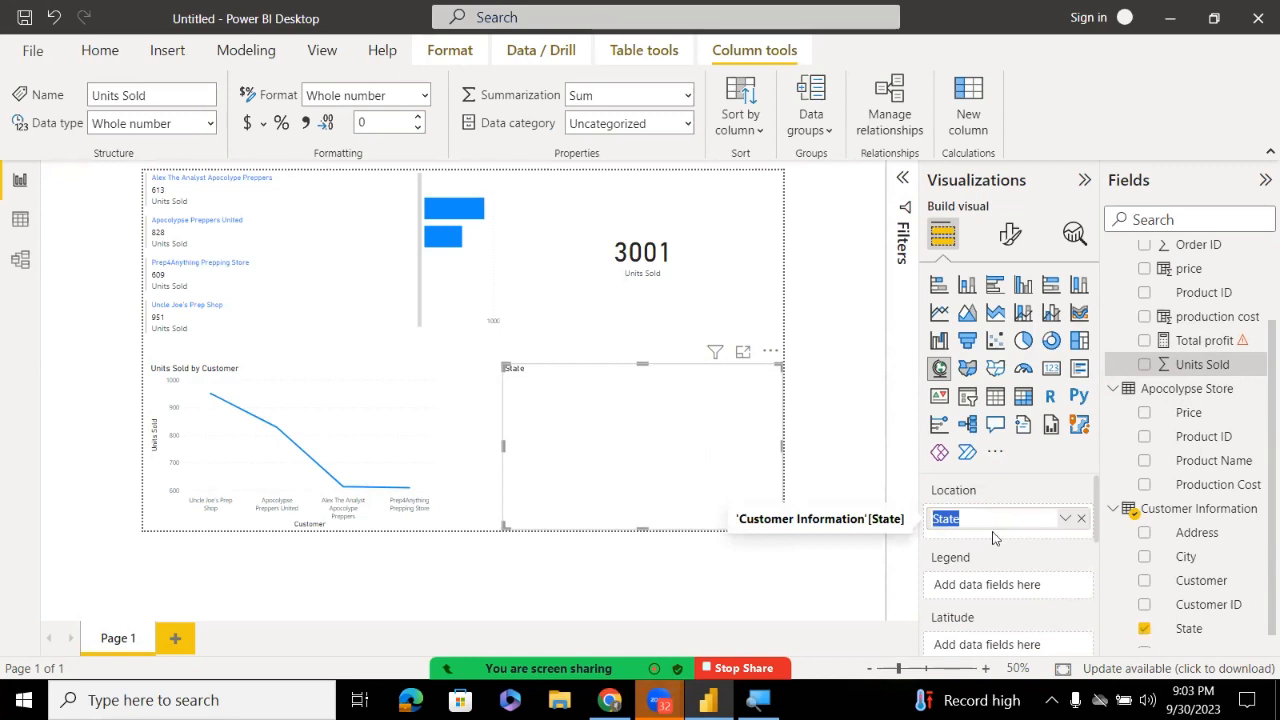
click(995, 538)
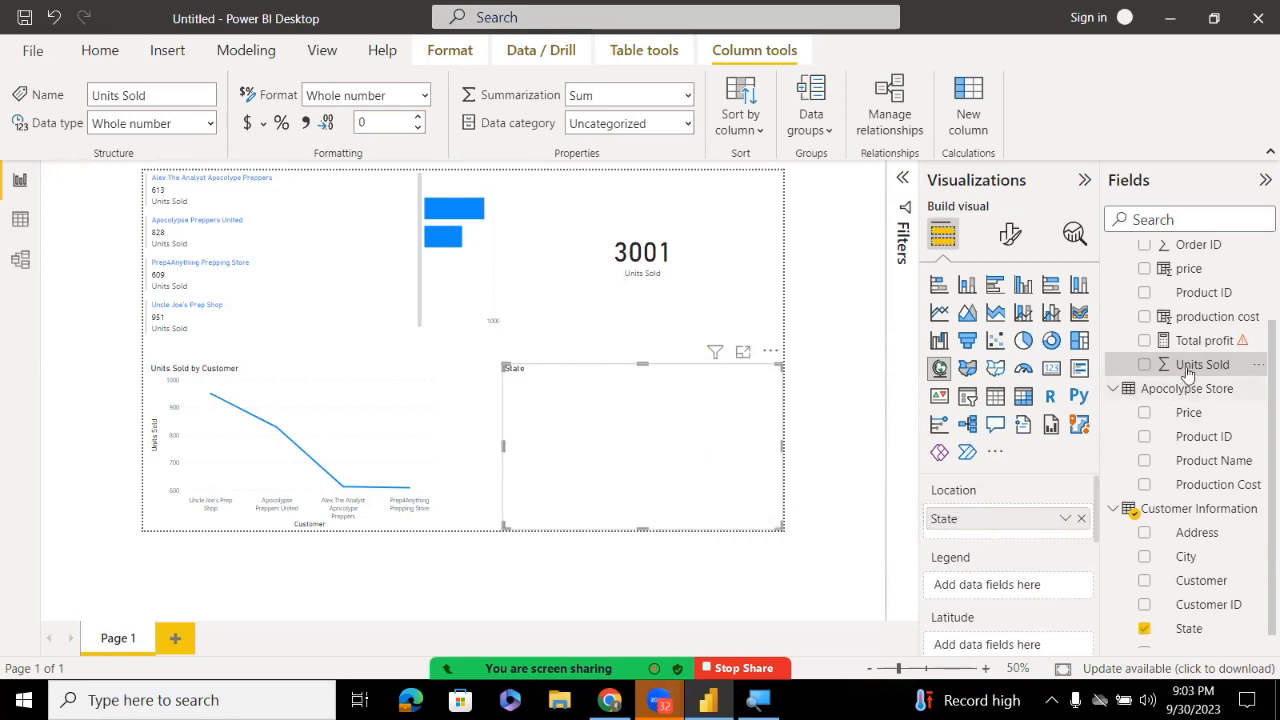
drag(1187, 367, 1020, 588)
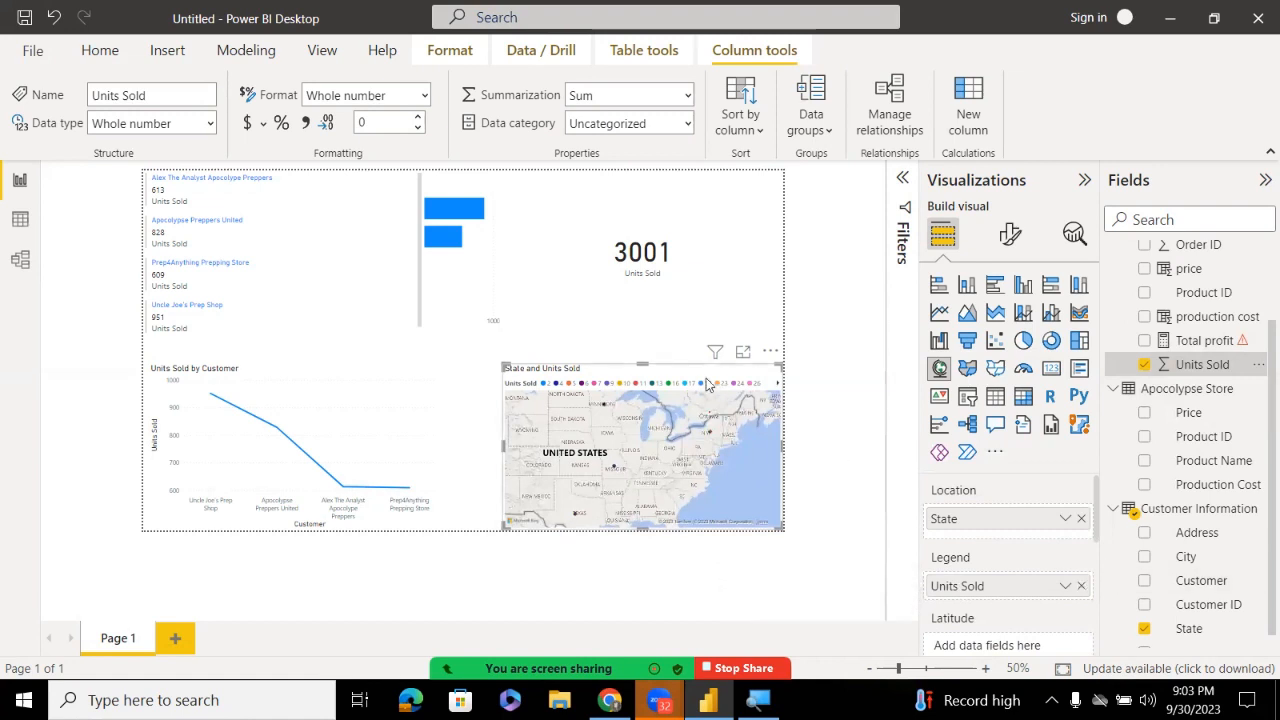
Cancel the Delete column prompt and remove the map via its More options menu
key(Delete)
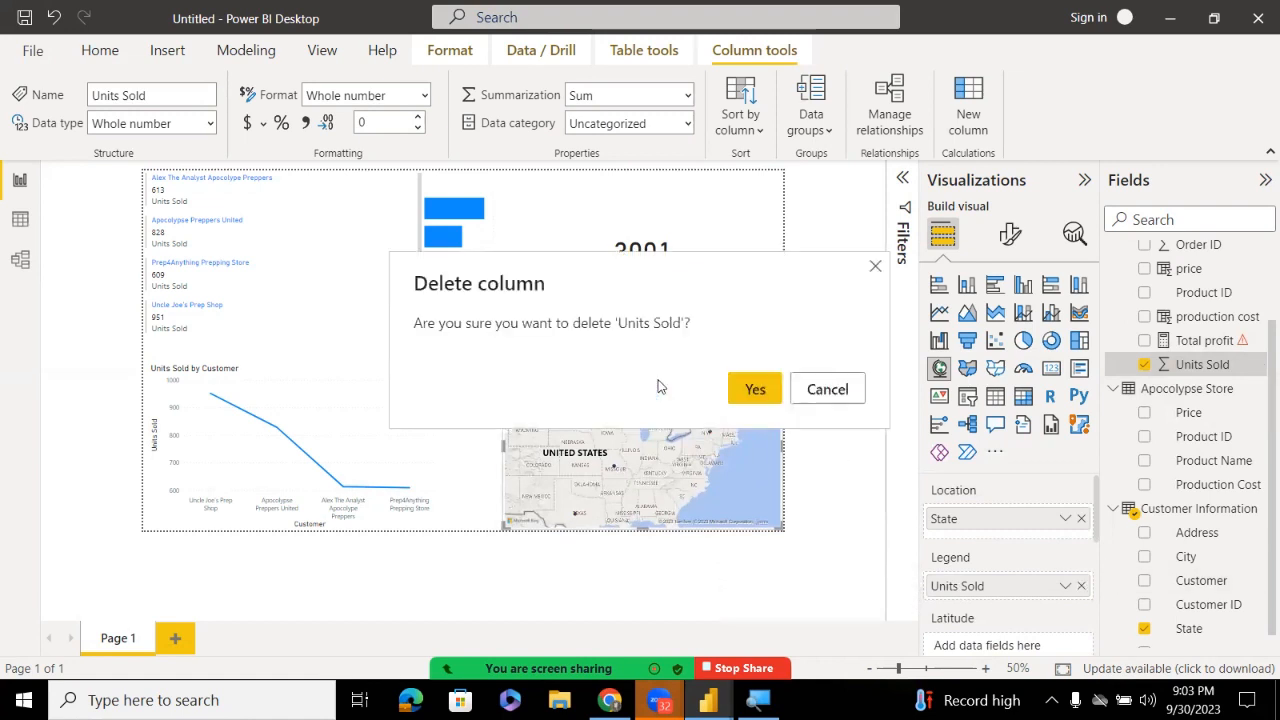
click(826, 387)
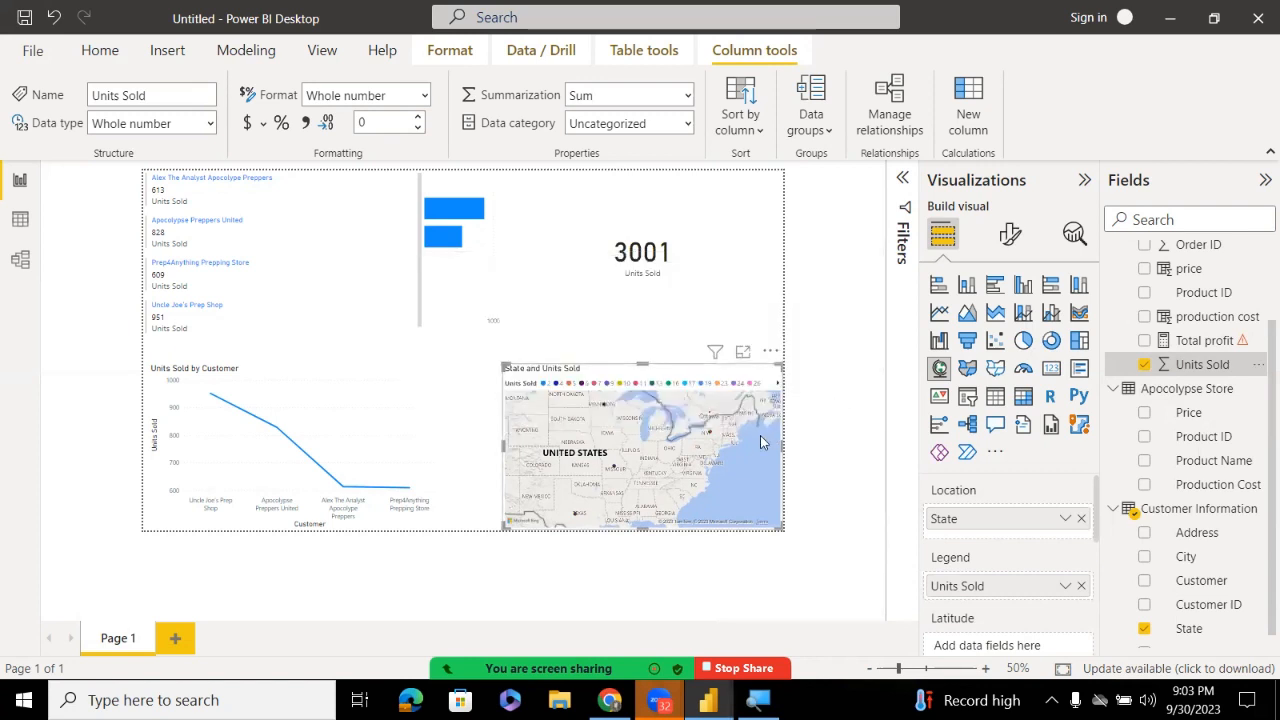
click(770, 351)
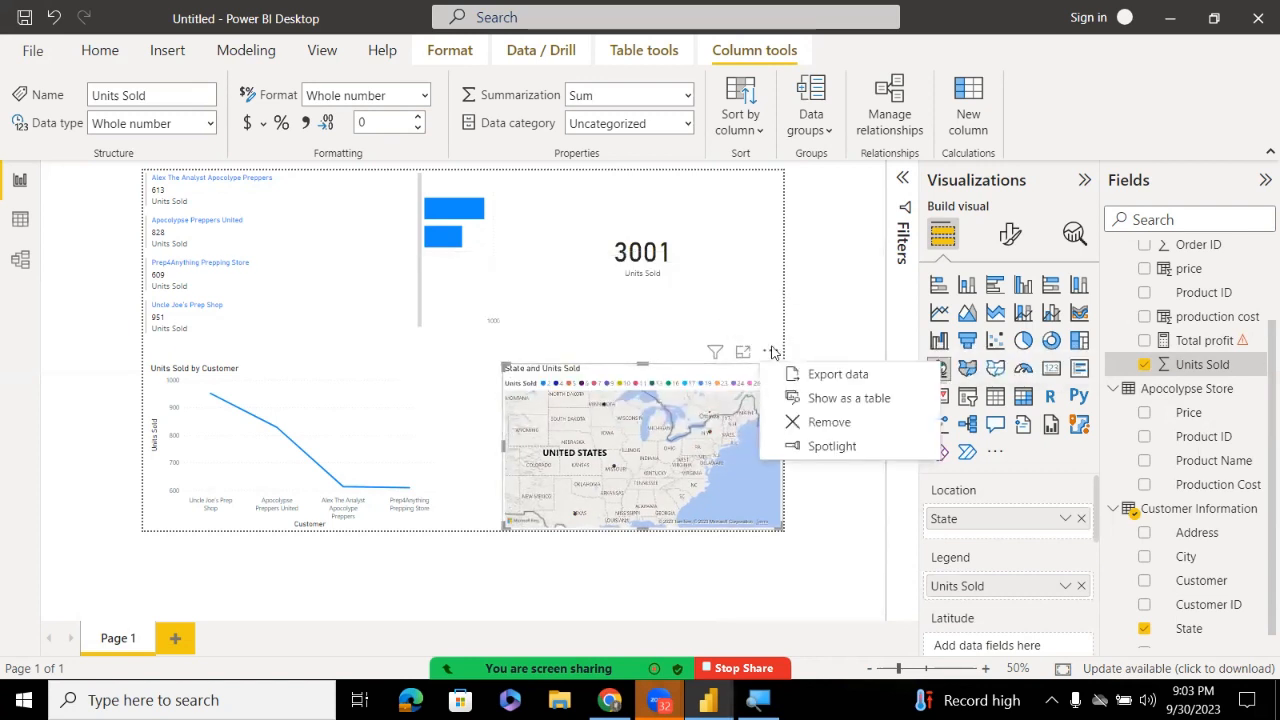
click(795, 424)
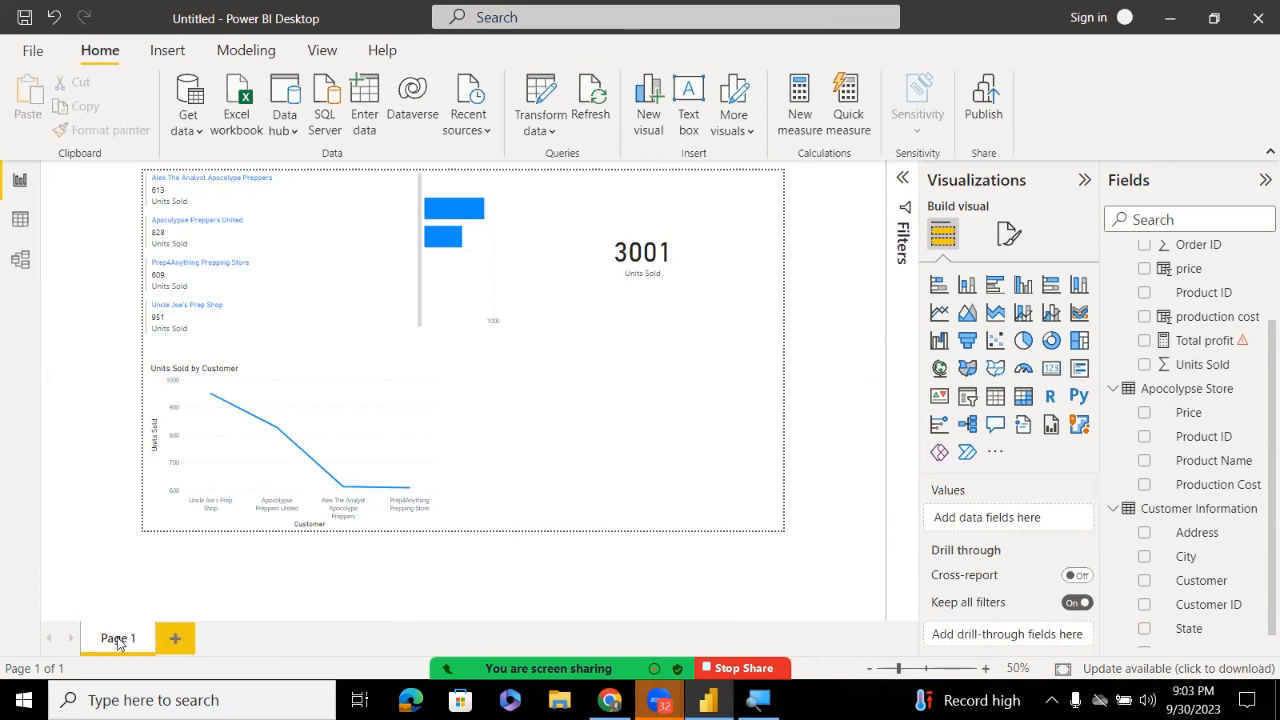
Add a new report page and rename it 'sale by location'
click(177, 640)
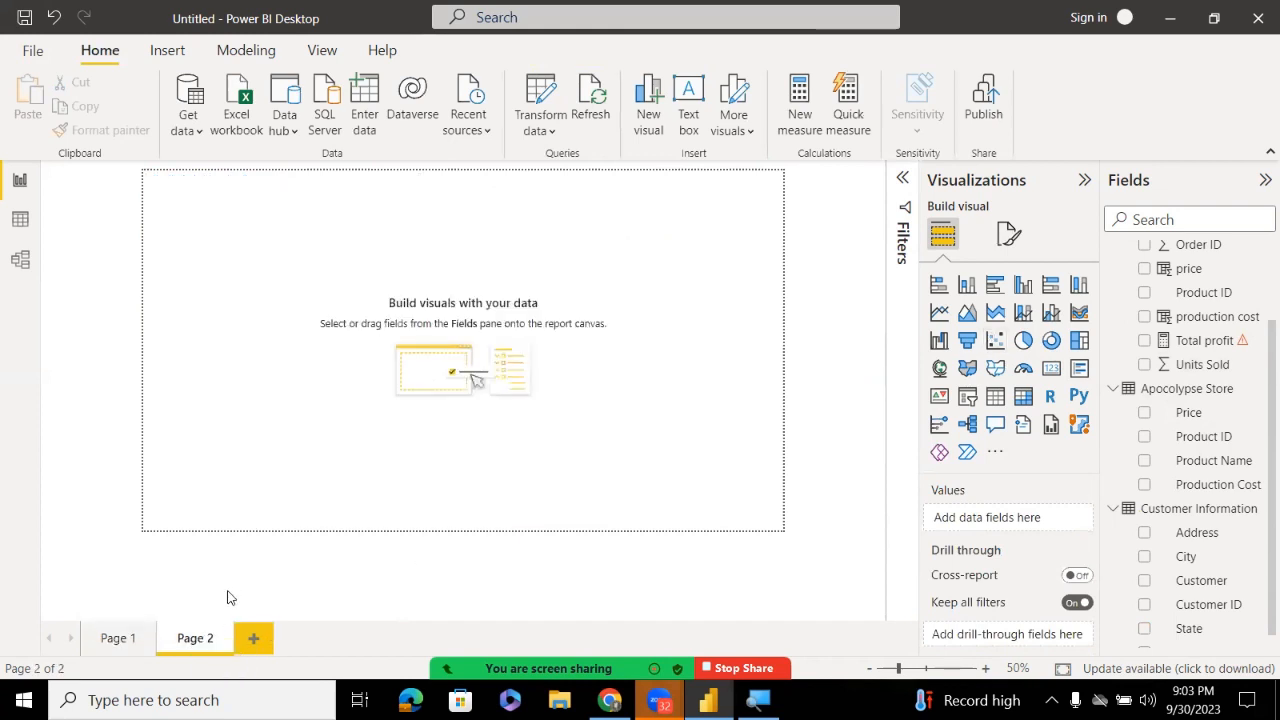
double_click(195, 640)
key(BackSpace)
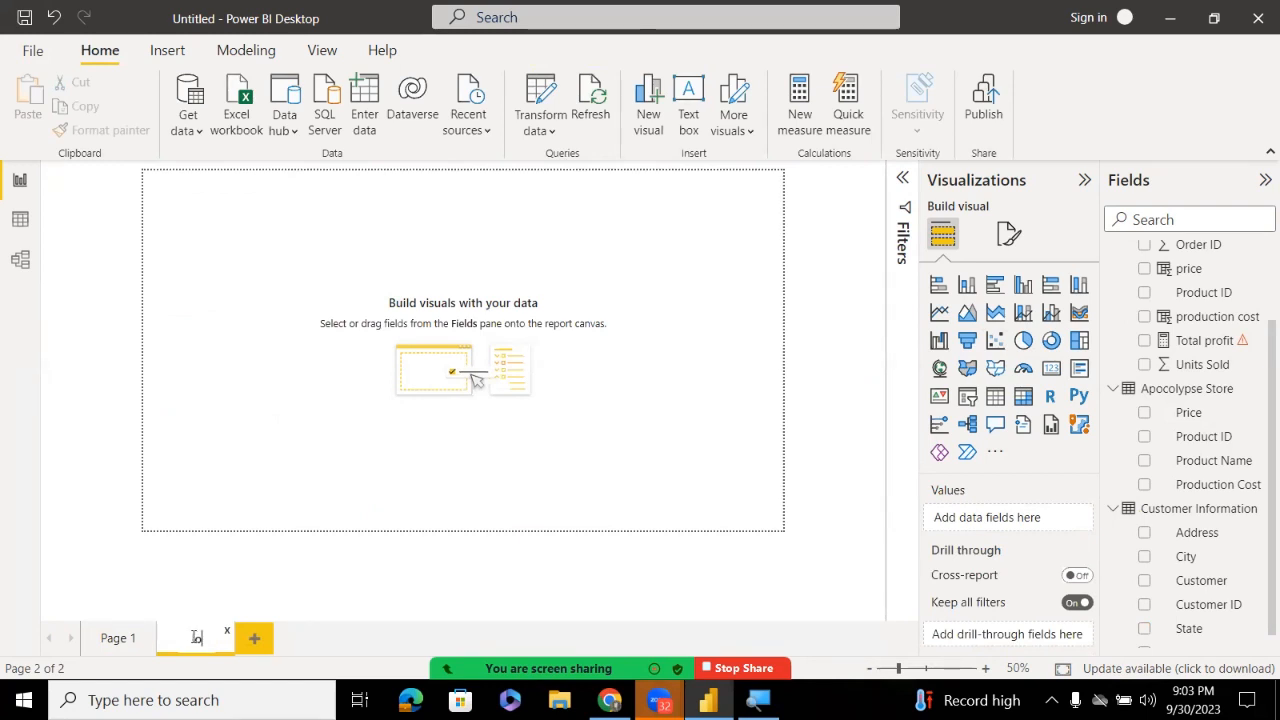
key(BackSpace)
key(BackSpace)
text(sale)
text( by)
text( locat)
text(ion)
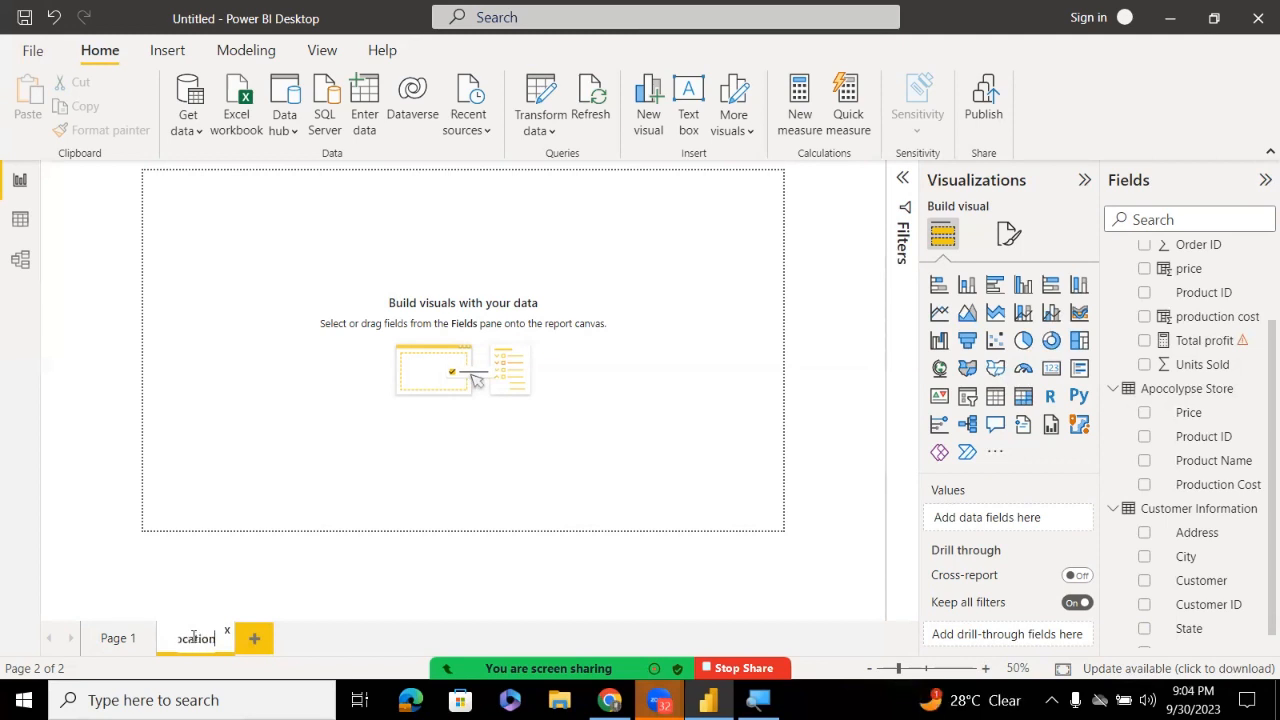
key(Return)
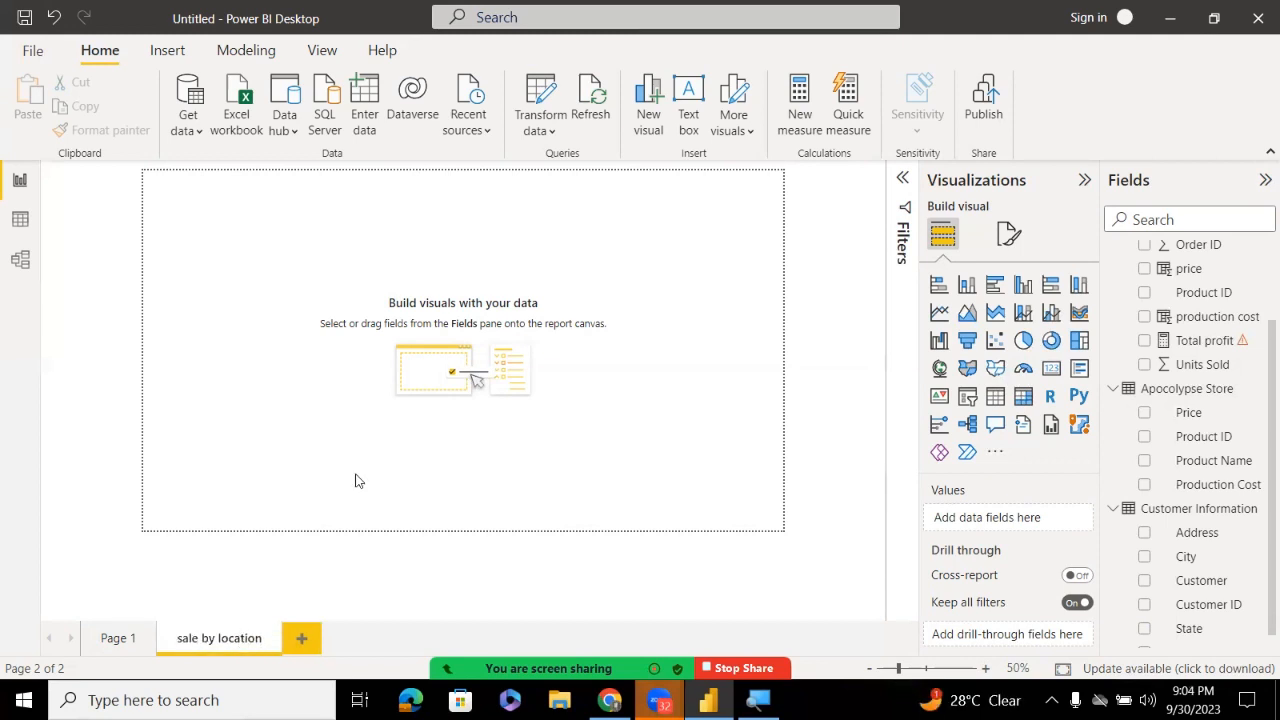
Insert a map visual, stretch it across the whole page, and set State as its Location
click(939, 368)
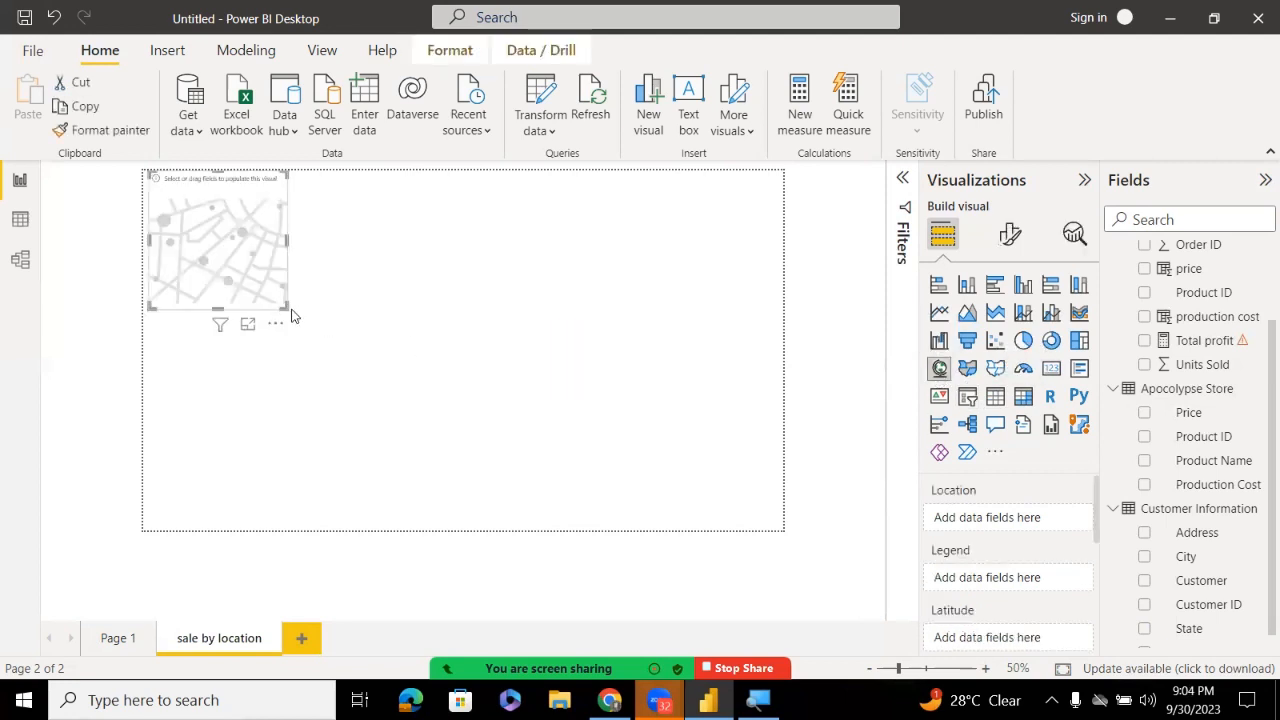
drag(283, 305, 799, 543)
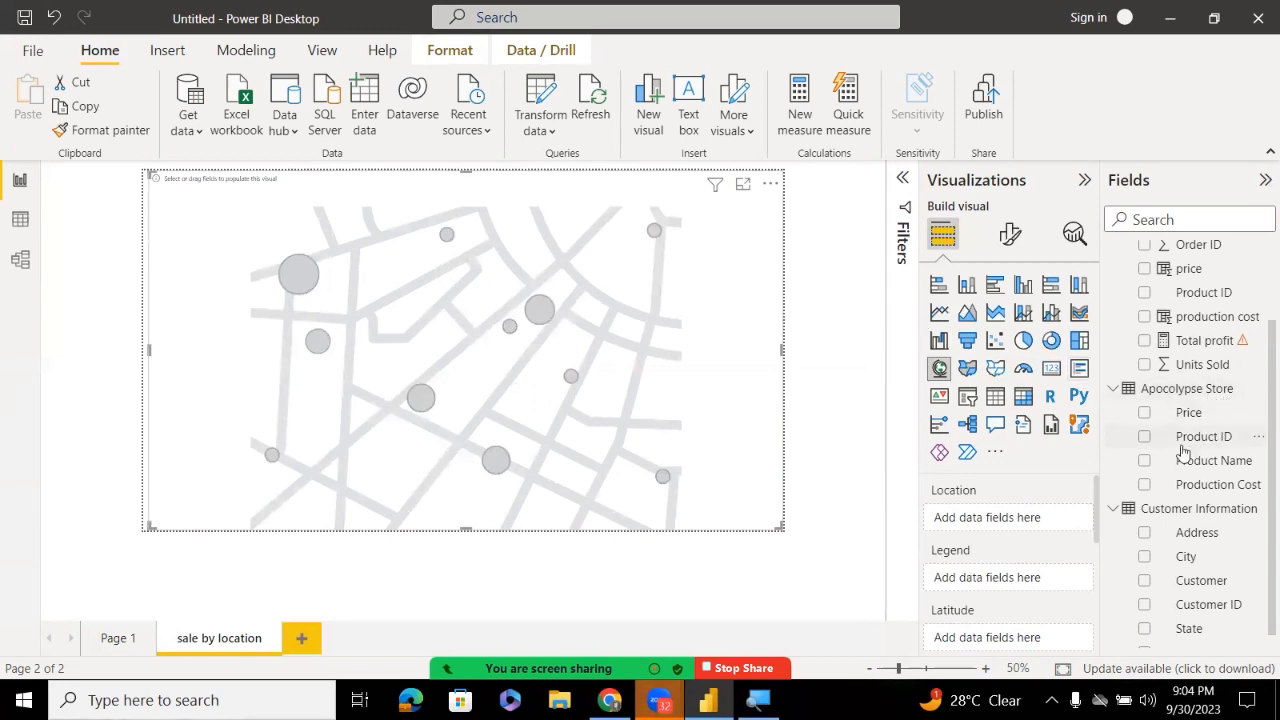
mouse_move(1175, 632)
mouse_down()
mouse_move(1069, 551)
mouse_move(1149, 597)
mouse_move(1186, 650)
mouse_up()
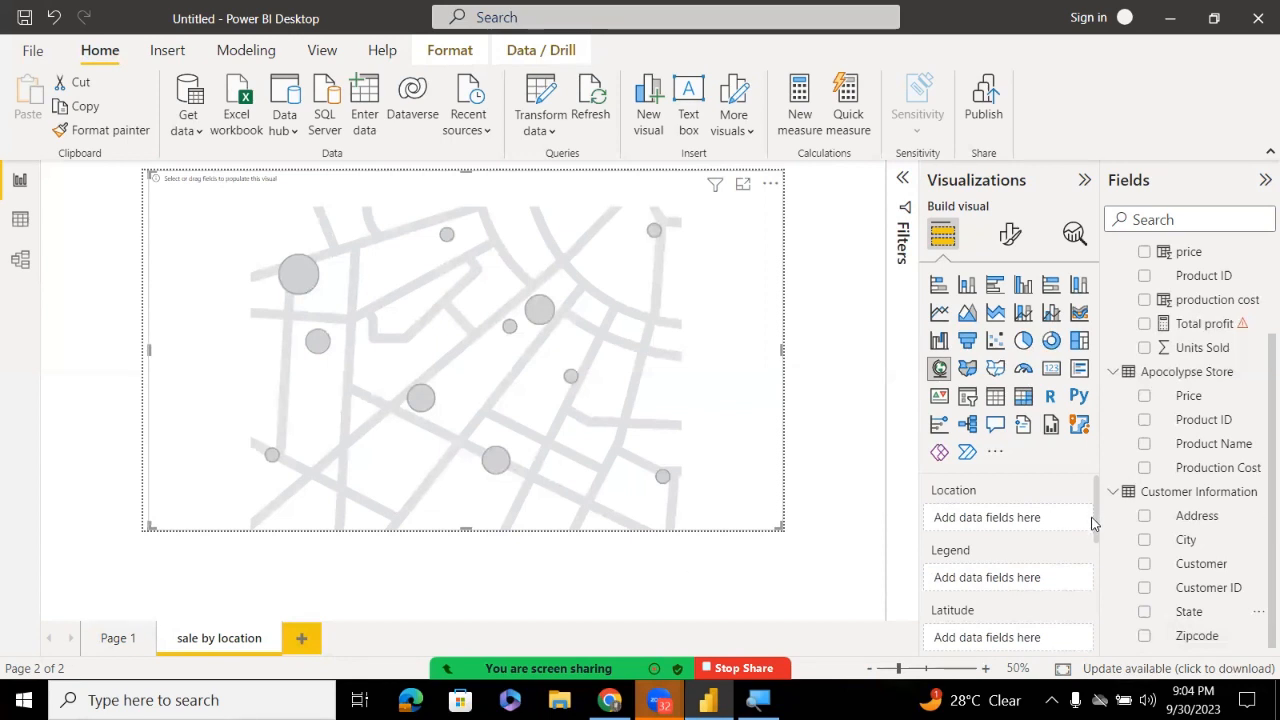
drag(1093, 523, 1096, 474)
drag(1190, 612, 1015, 520)
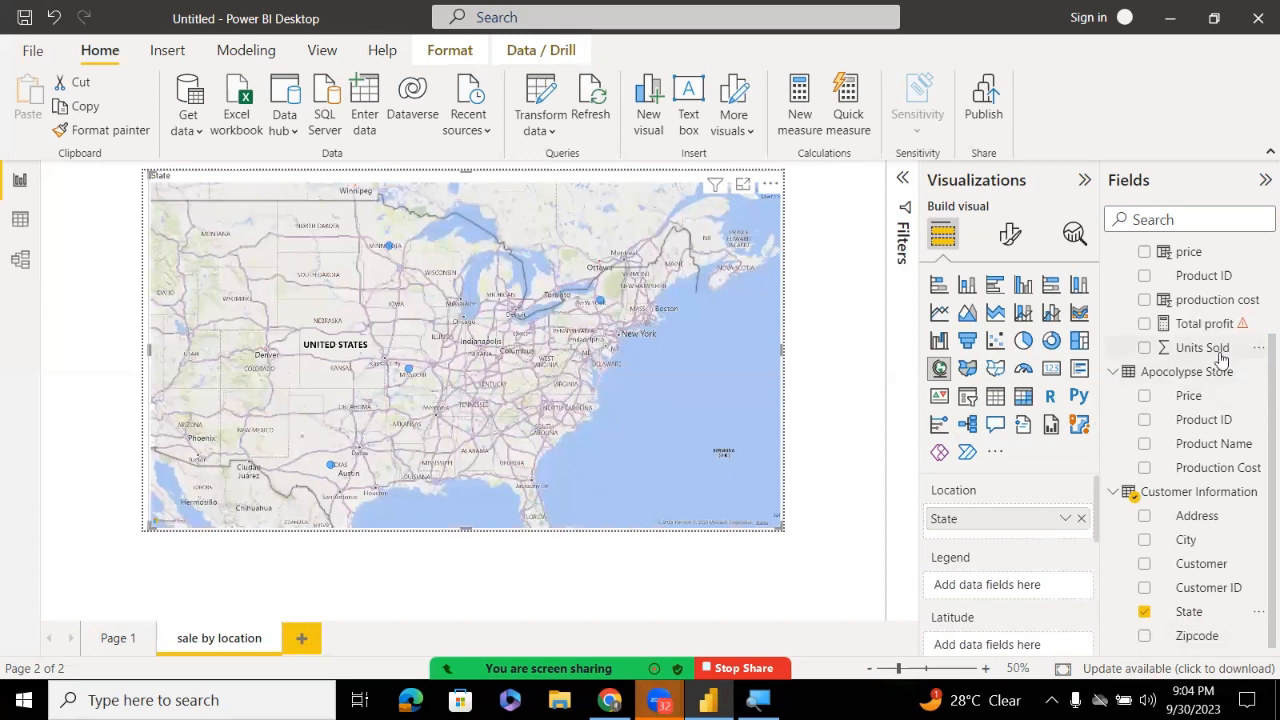
Try Units Sold in the map's Legend and Location, then remove it from both wells
drag(1218, 352, 1026, 593)
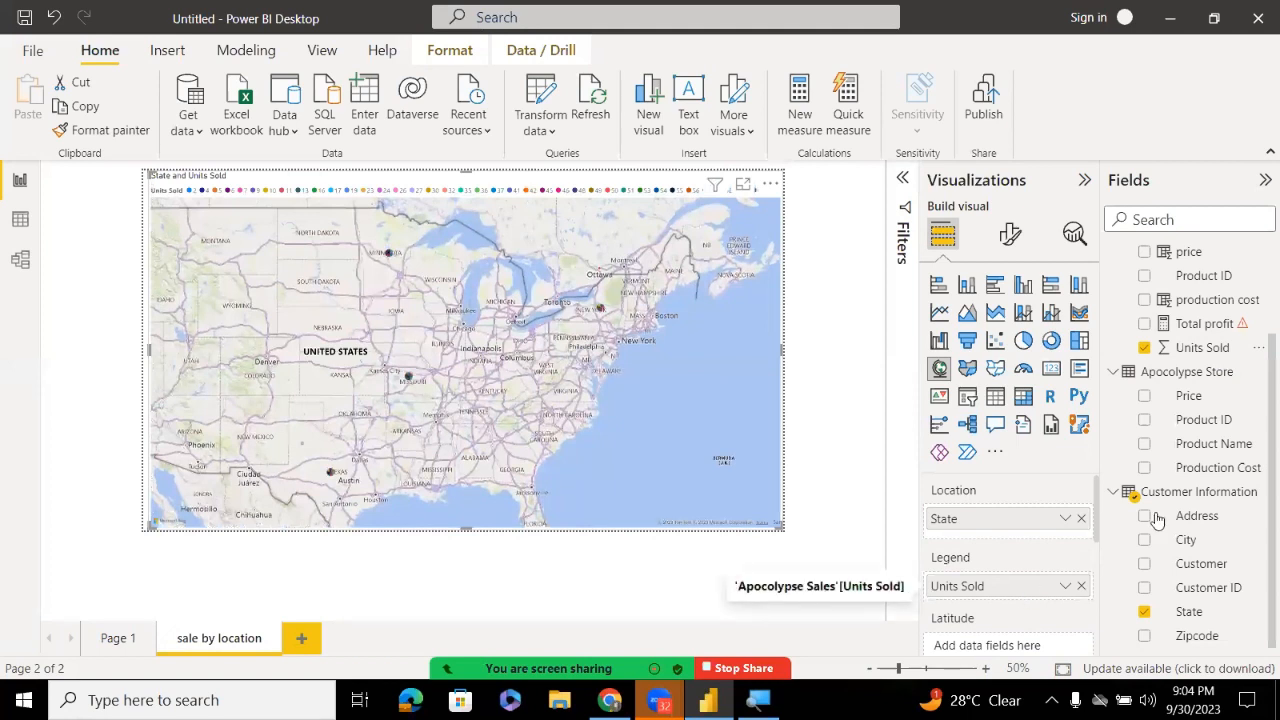
drag(1208, 350, 1019, 535)
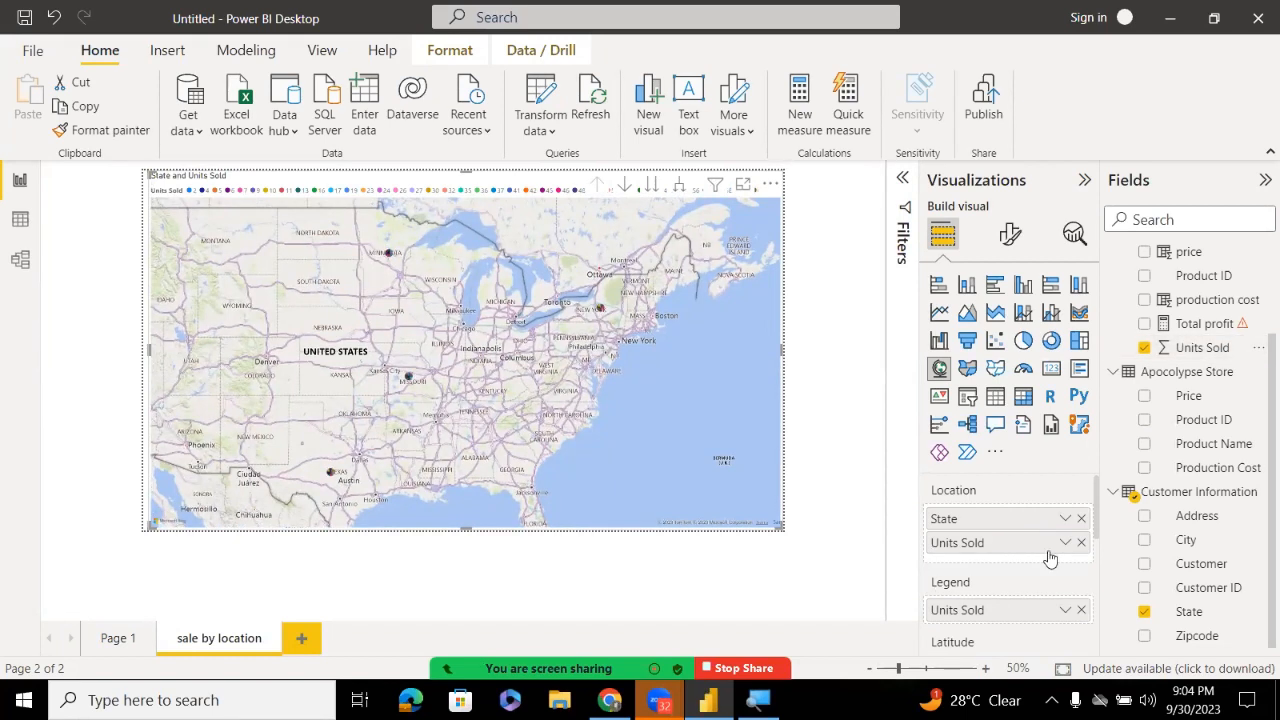
click(1081, 543)
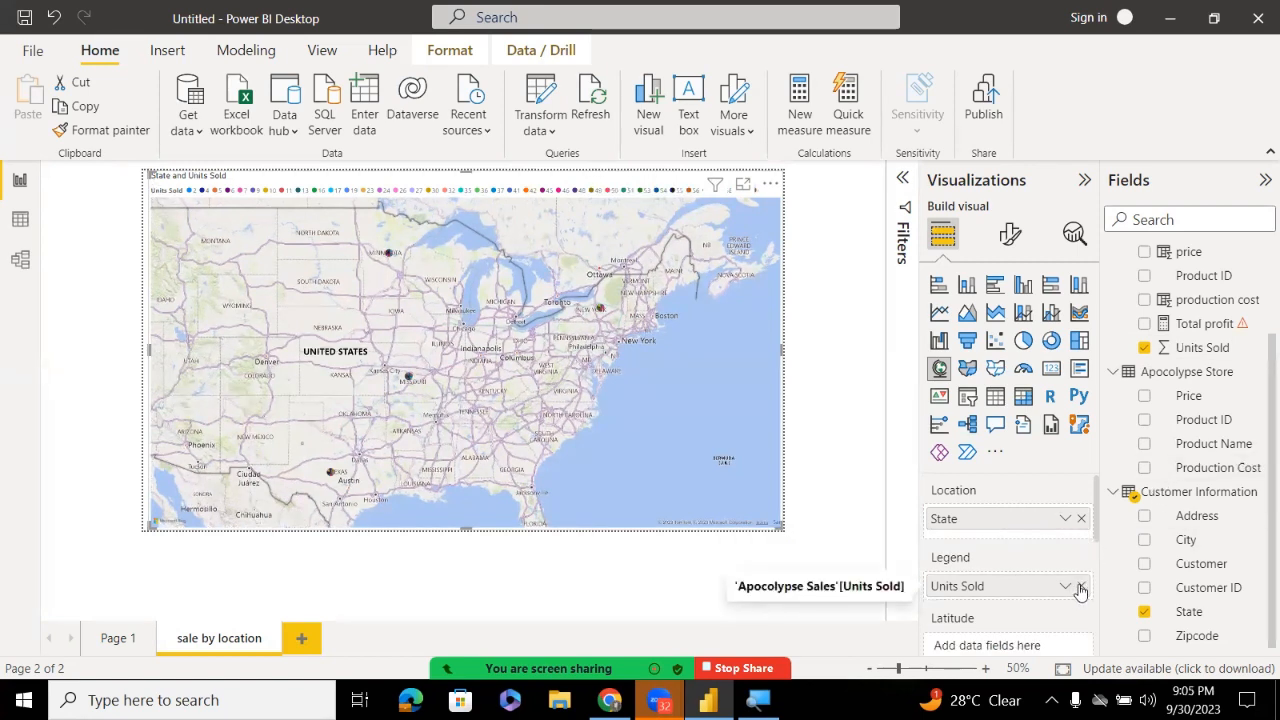
click(1081, 587)
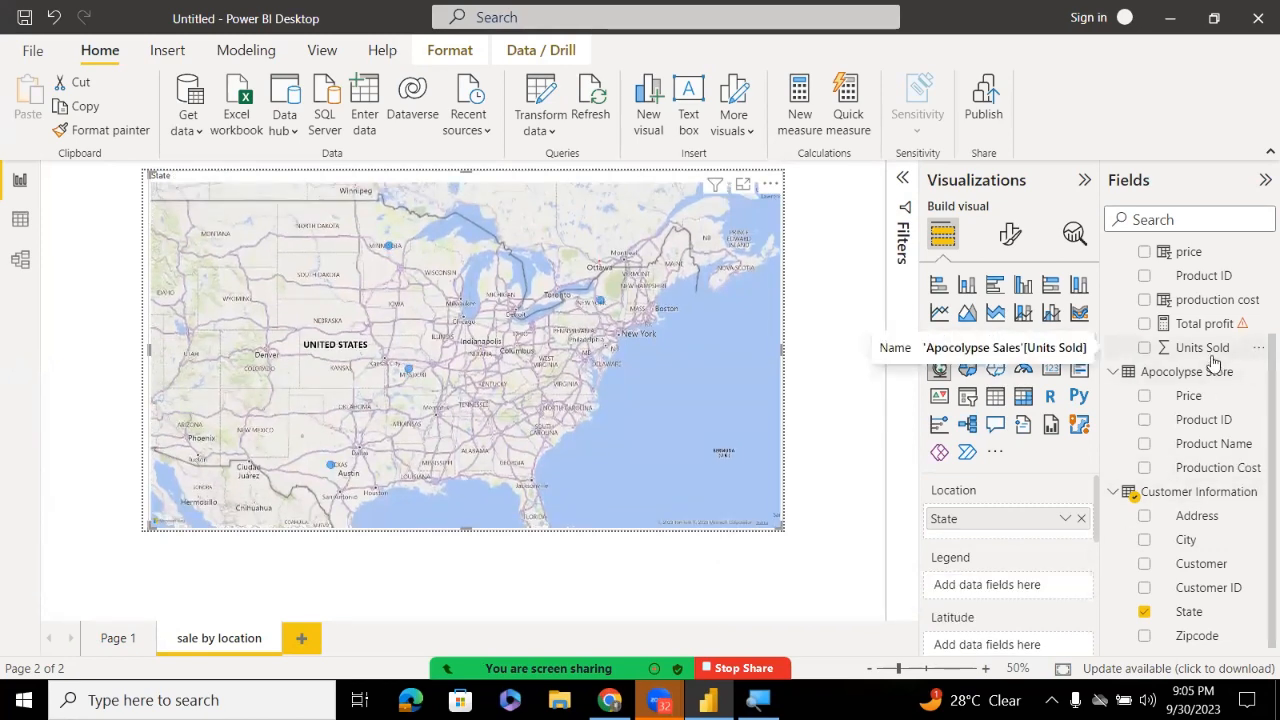
click(1210, 350)
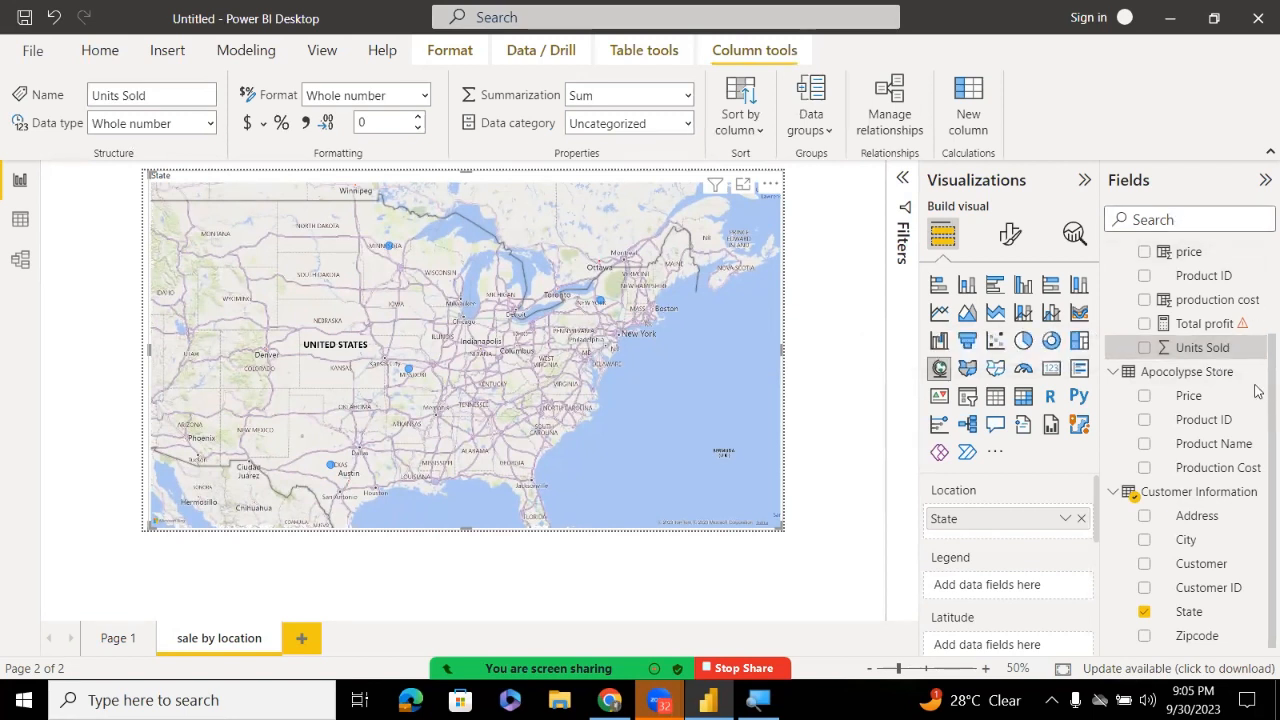
Create a new measure in the Apocolypse Sales table from its right-click menu
scroll(1257, 390, up, 3)
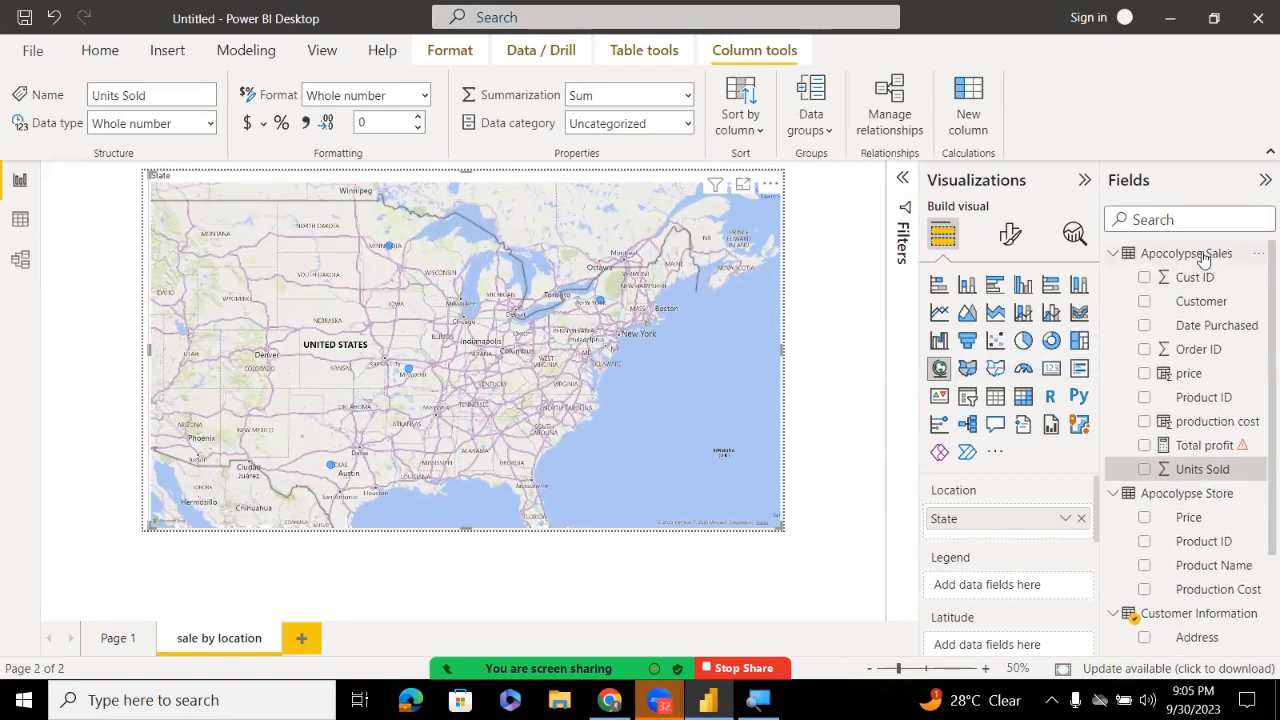
right_click(1203, 259)
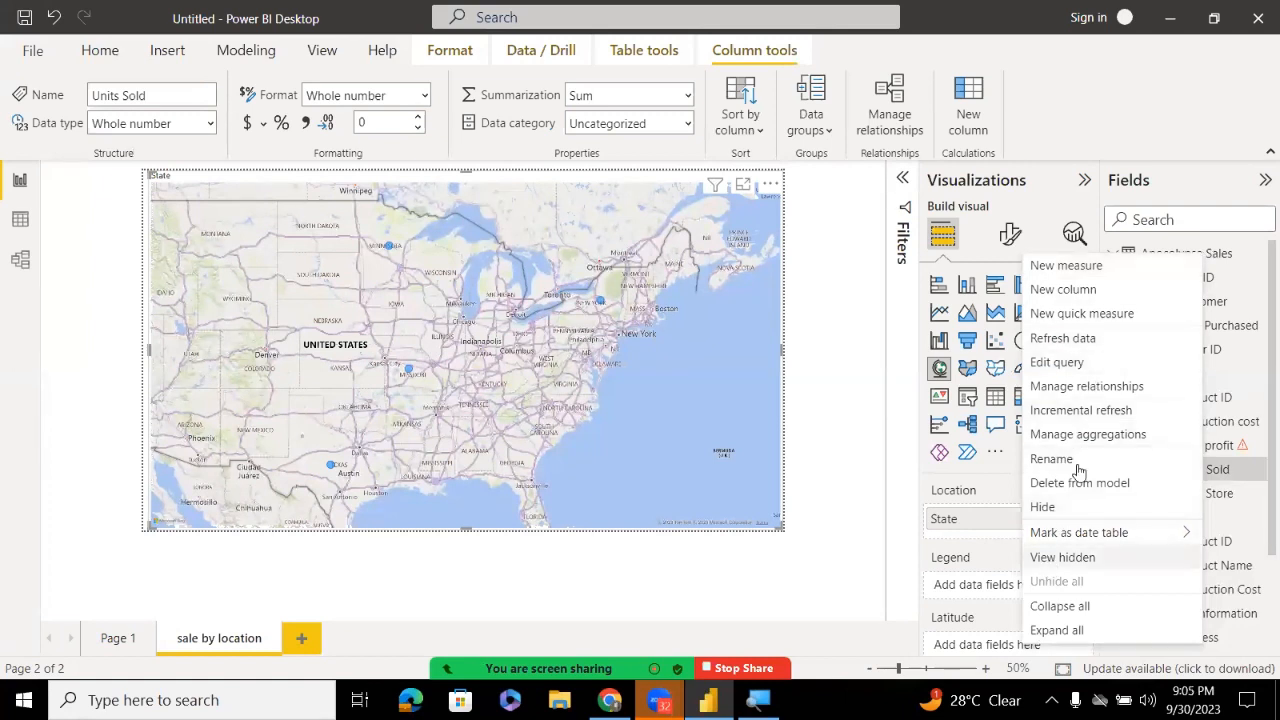
click(1065, 273)
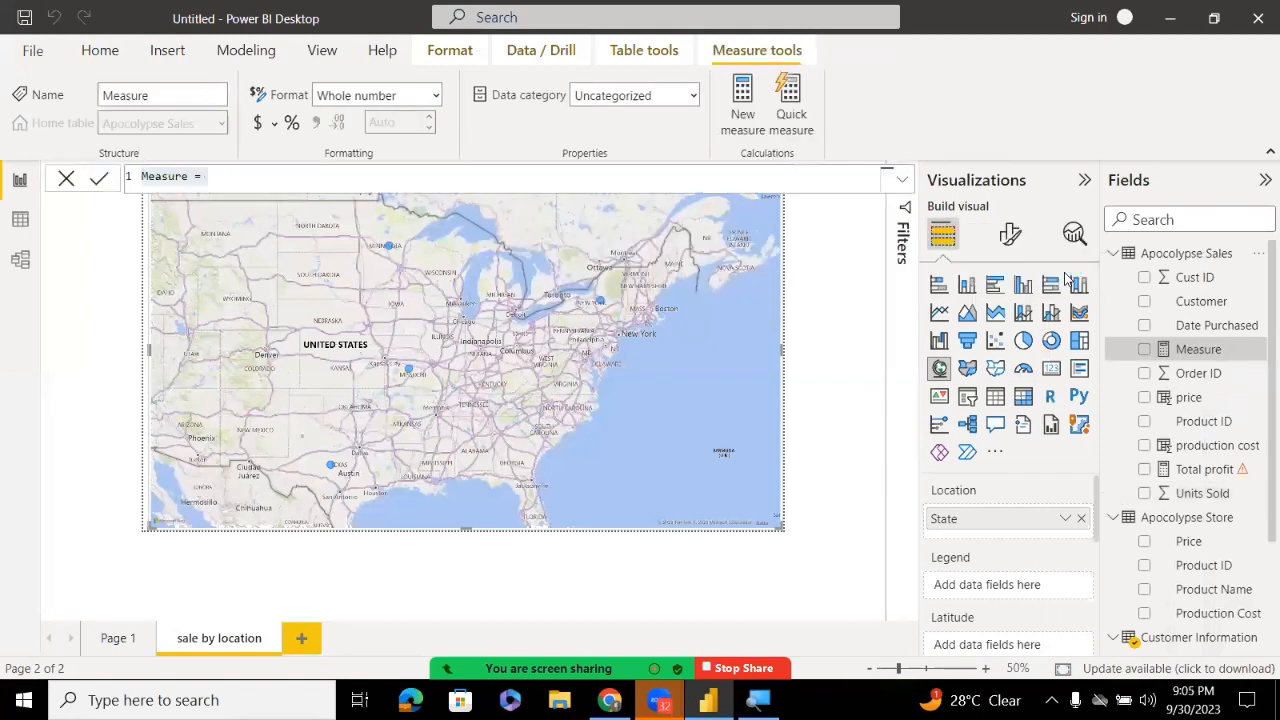
Enter the measure Total Unit sold = SUM('Apocolypse Sales'[Units Sold]) in the formula bar
double_click(173, 174)
text(to)
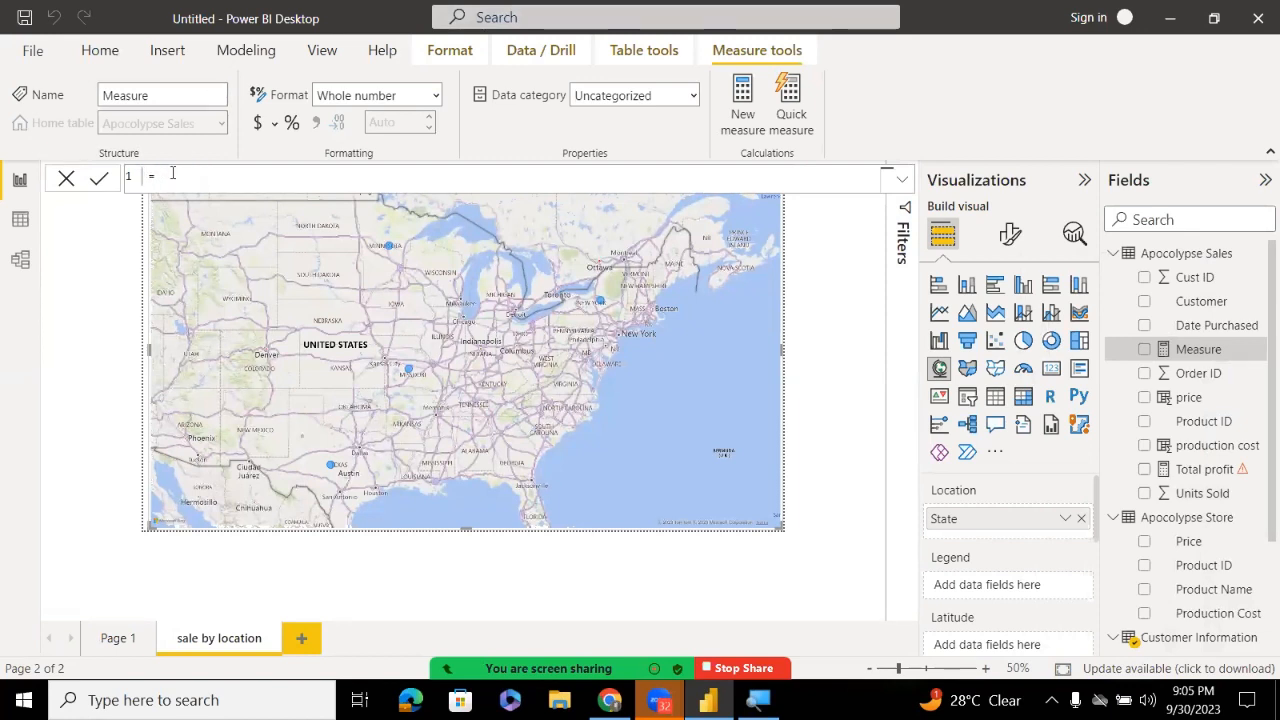
text(To)
text(tal Unit sold)
text(SUM()
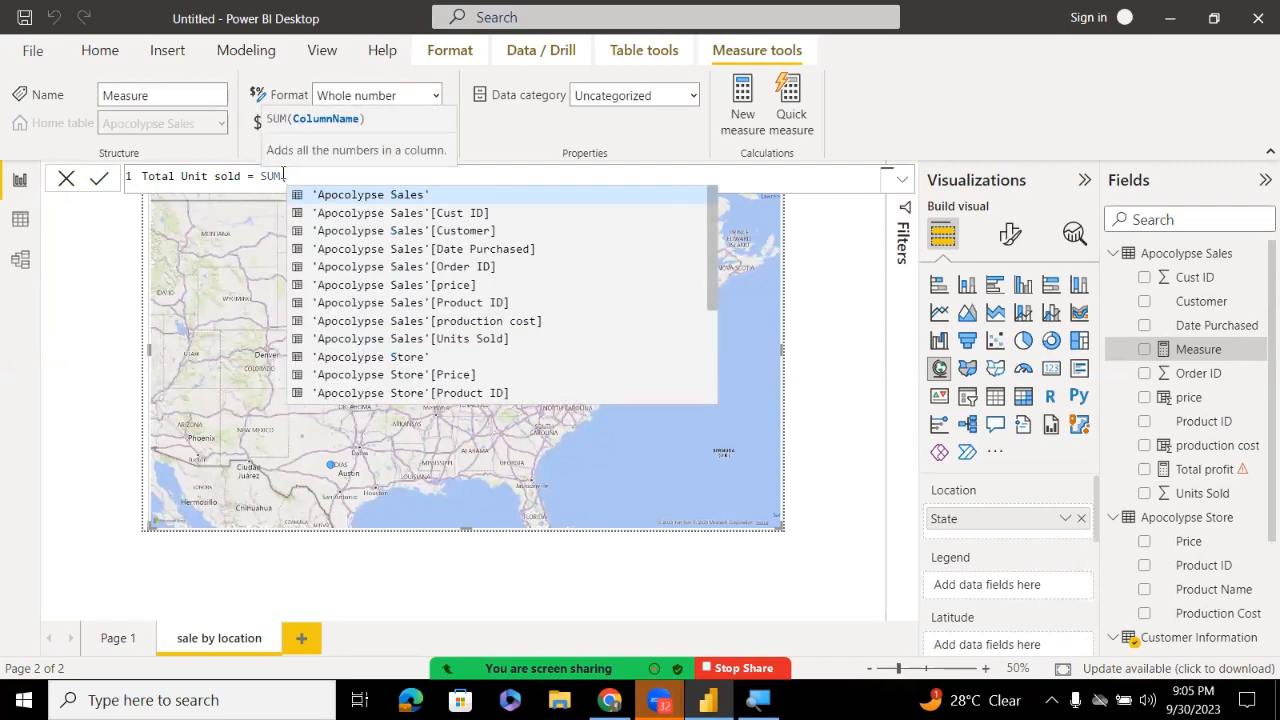
key(Down)
key(Down)
key(Down)
key(Down)
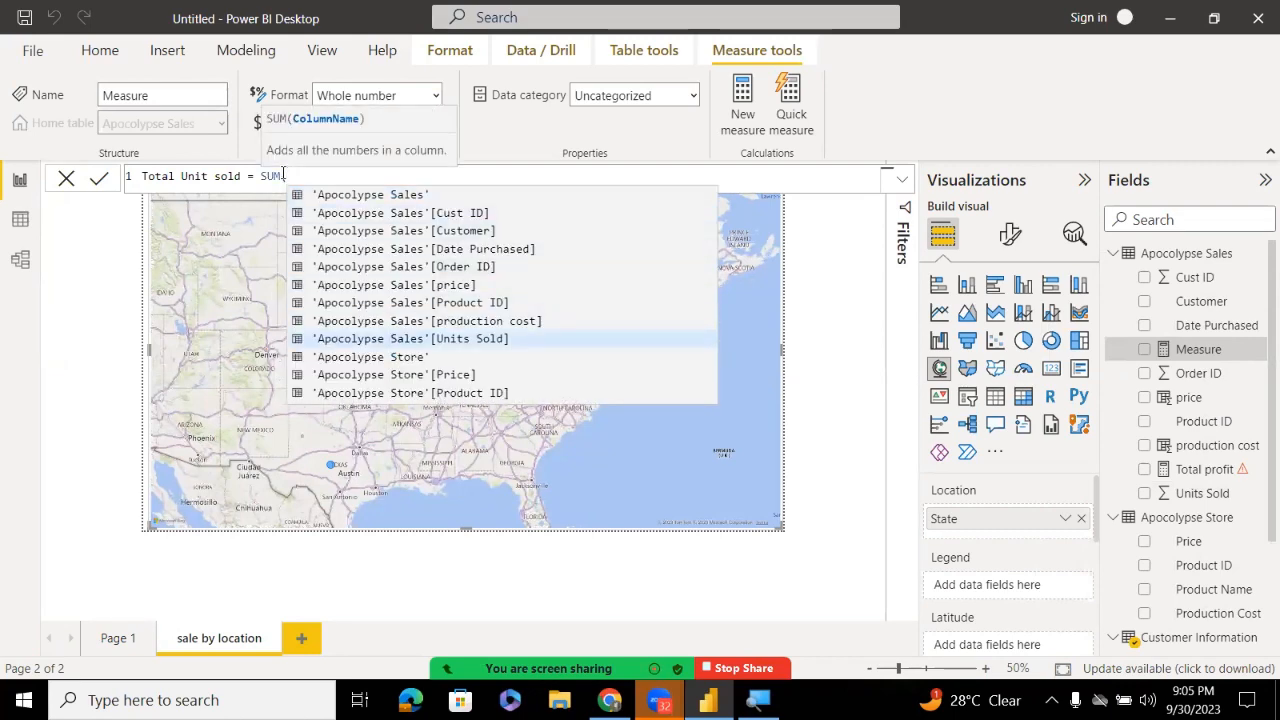
key(Down)
key(Up)
key(Tab)
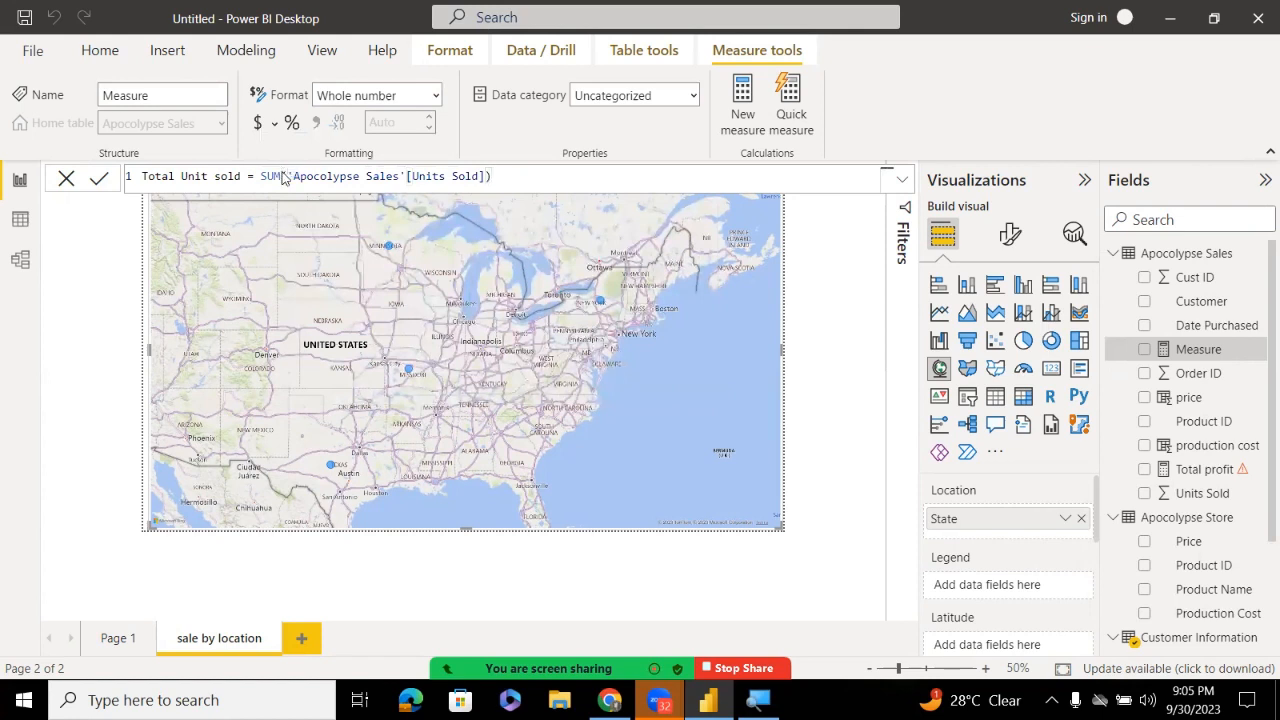
key(Return)
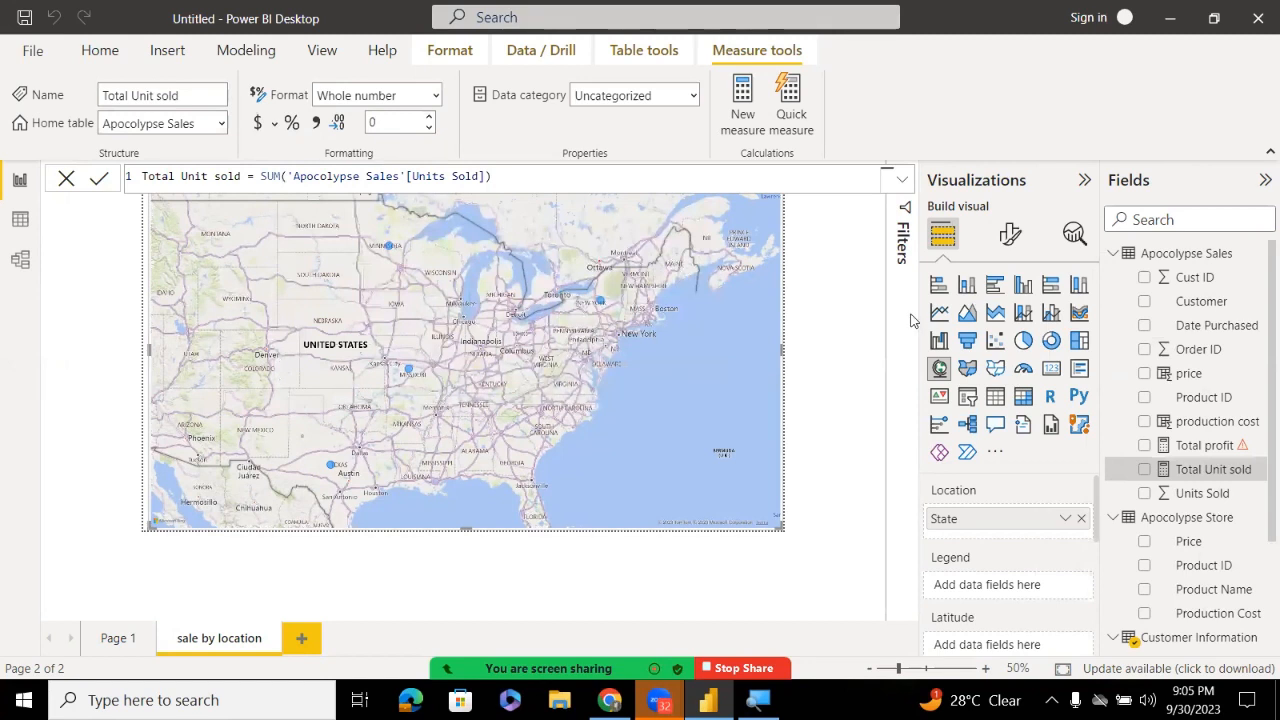
drag(1210, 472, 1022, 533)
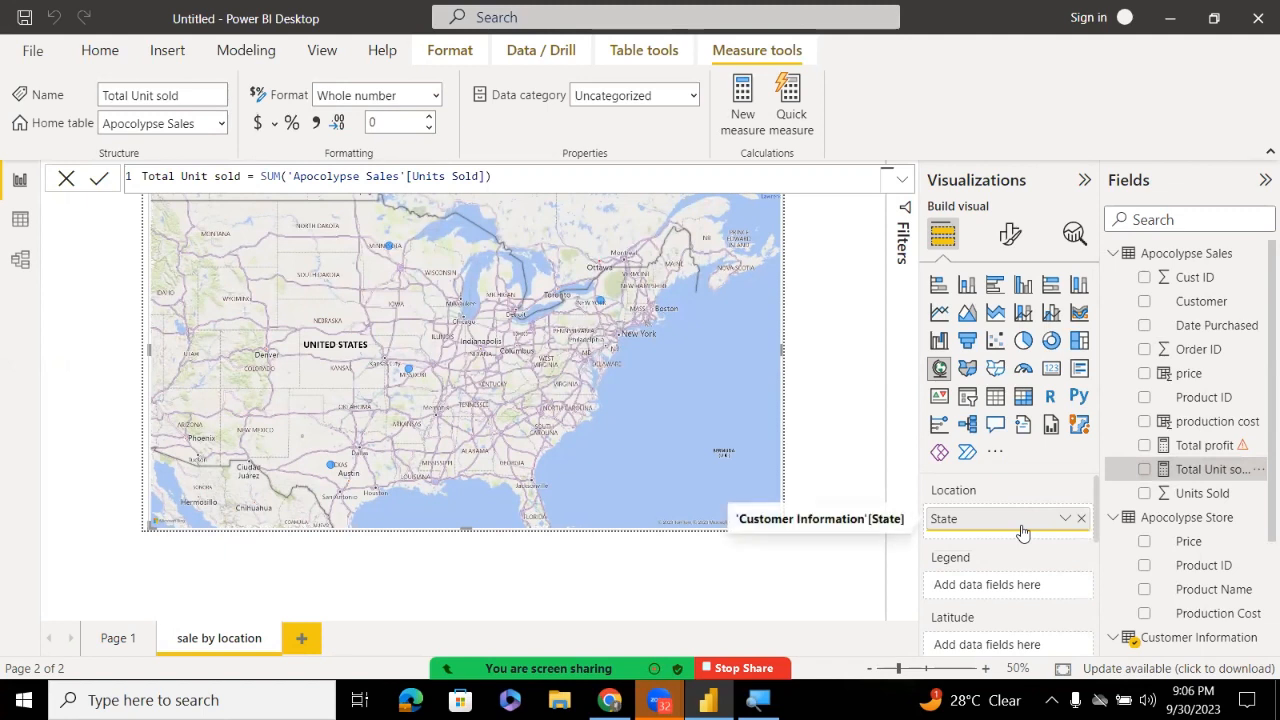
drag(1165, 470, 1062, 526)
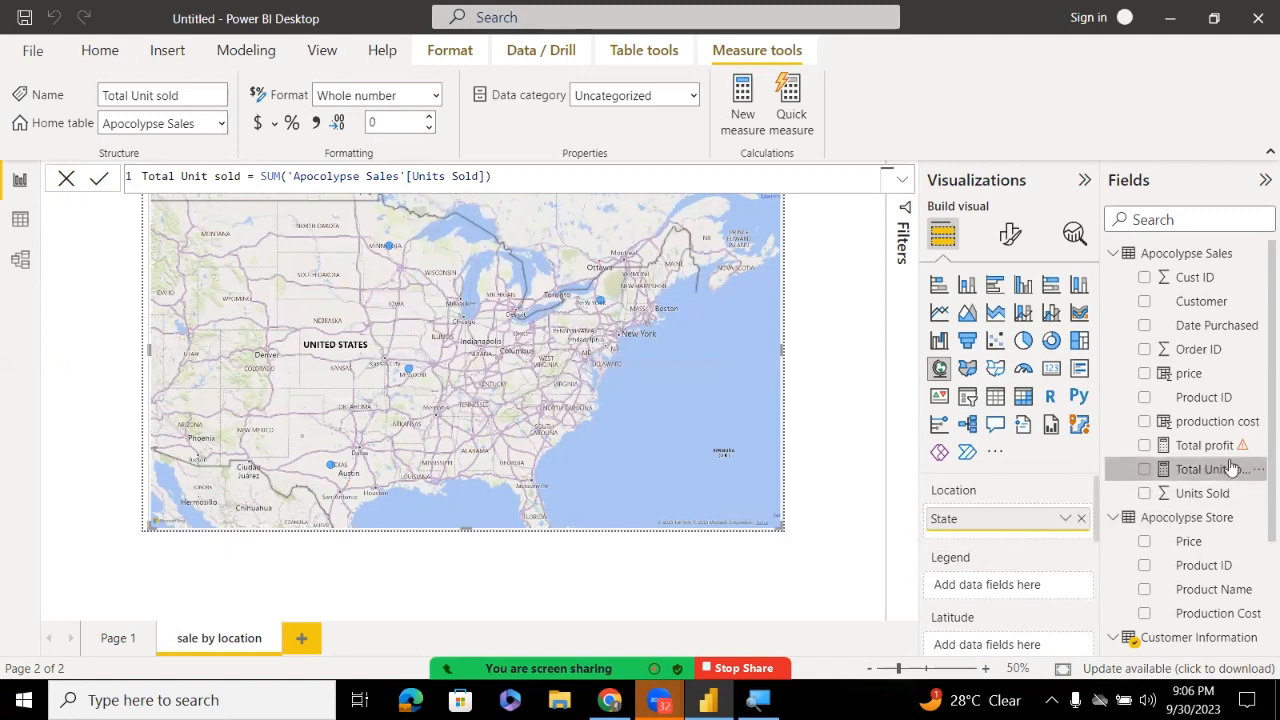
drag(1212, 478, 1065, 592)
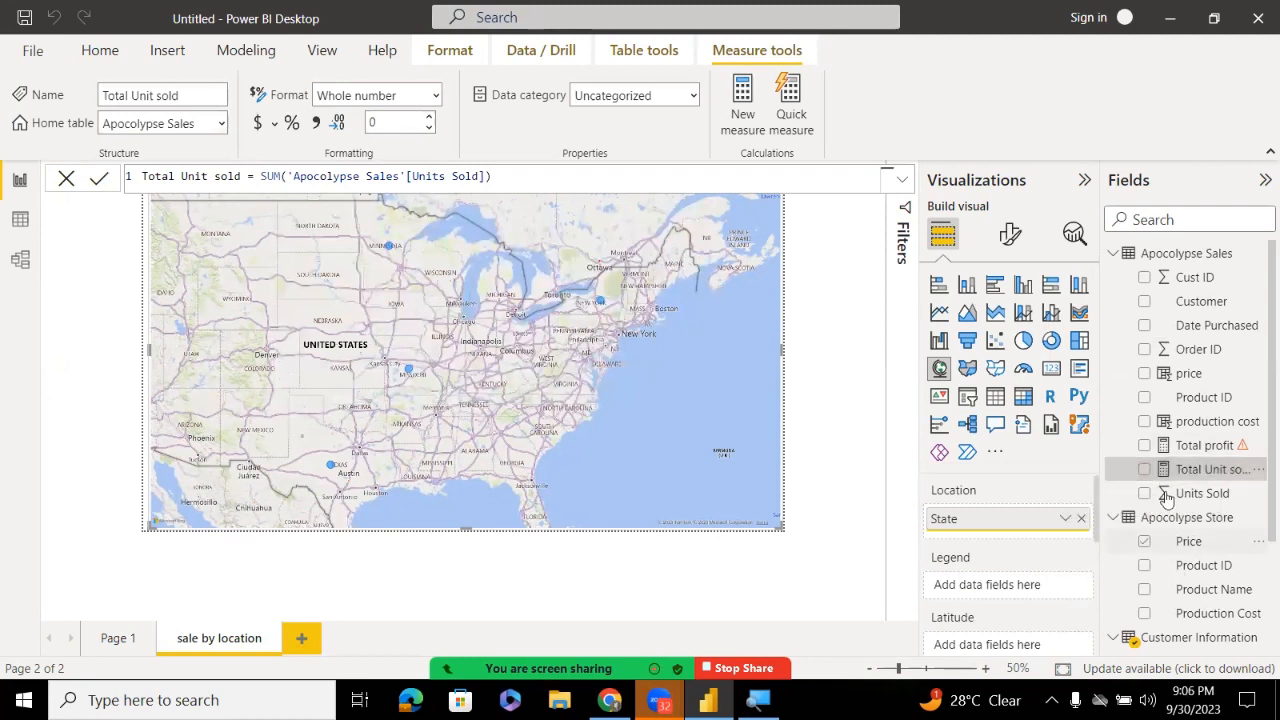
click(600, 172)
click(1166, 450)
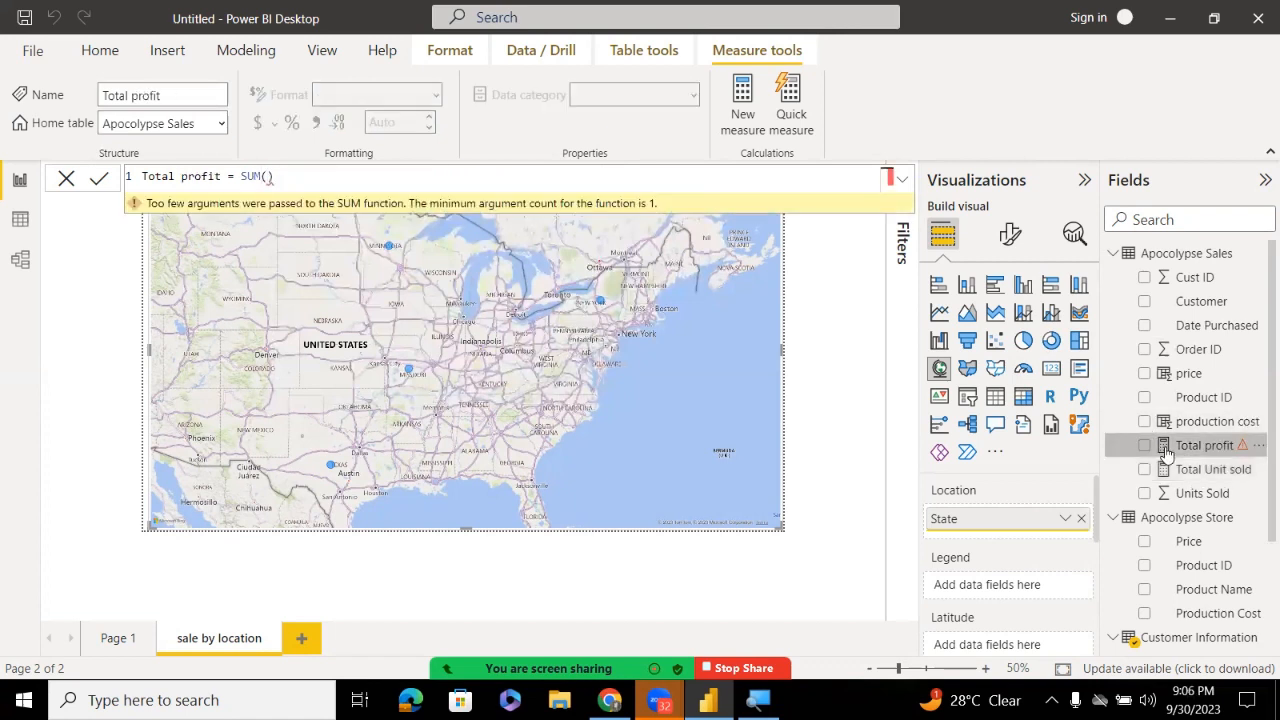
click(1166, 470)
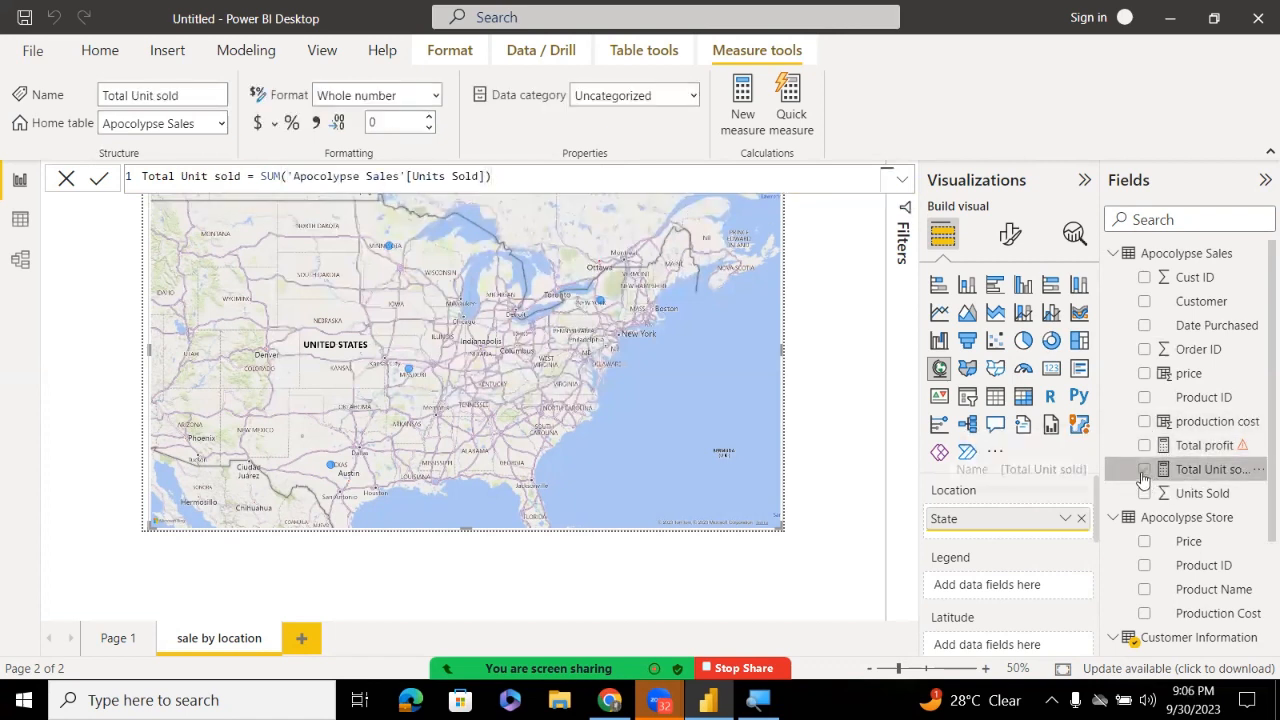
click(1143, 471)
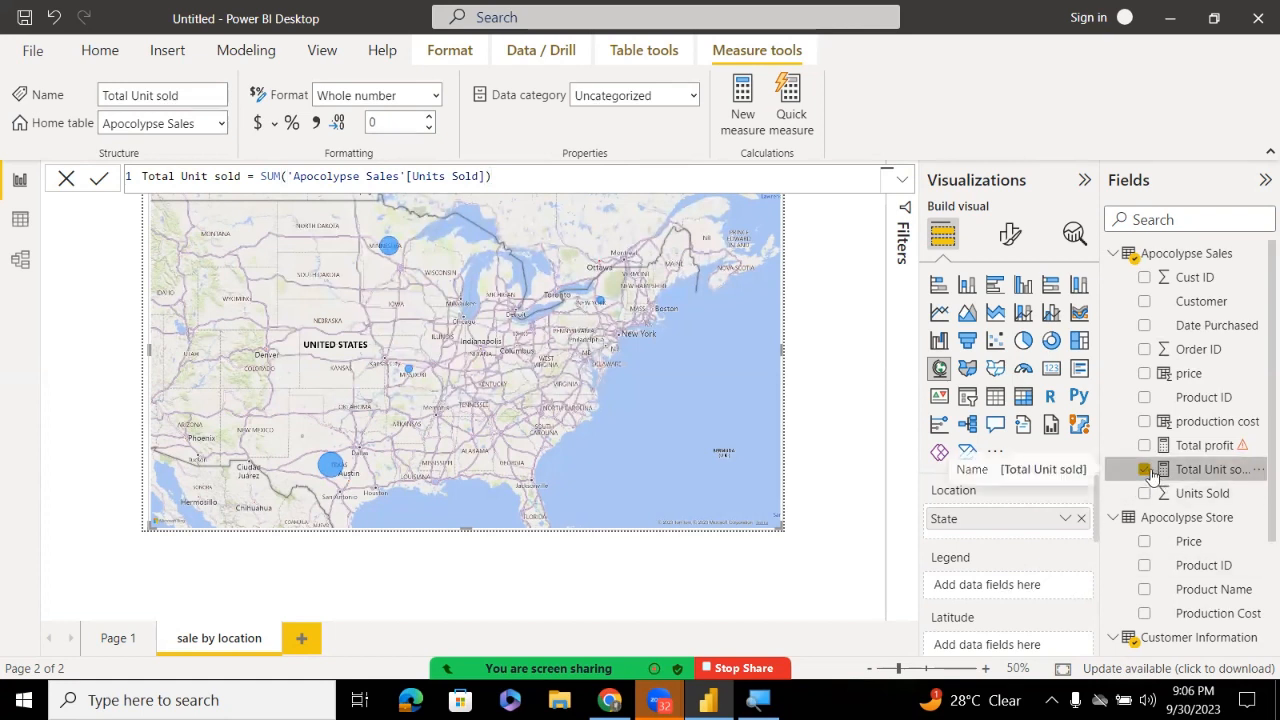
click(1143, 470)
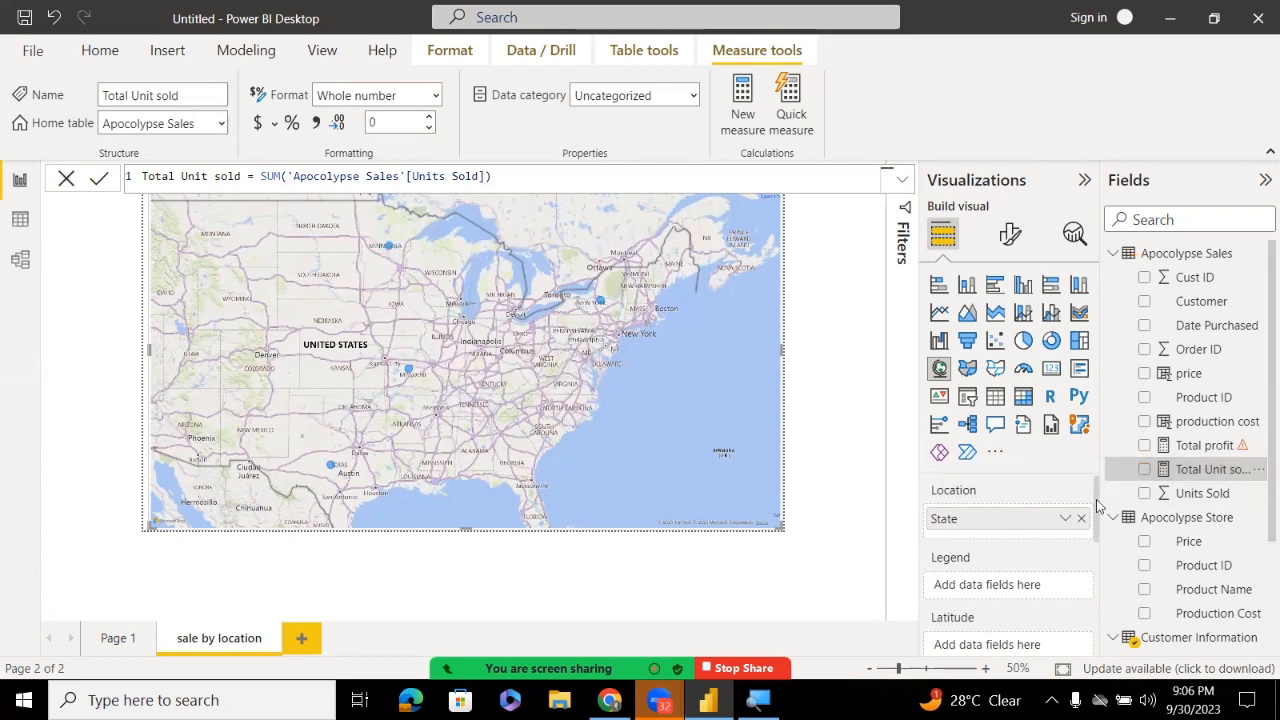
drag(1096, 505, 1096, 565)
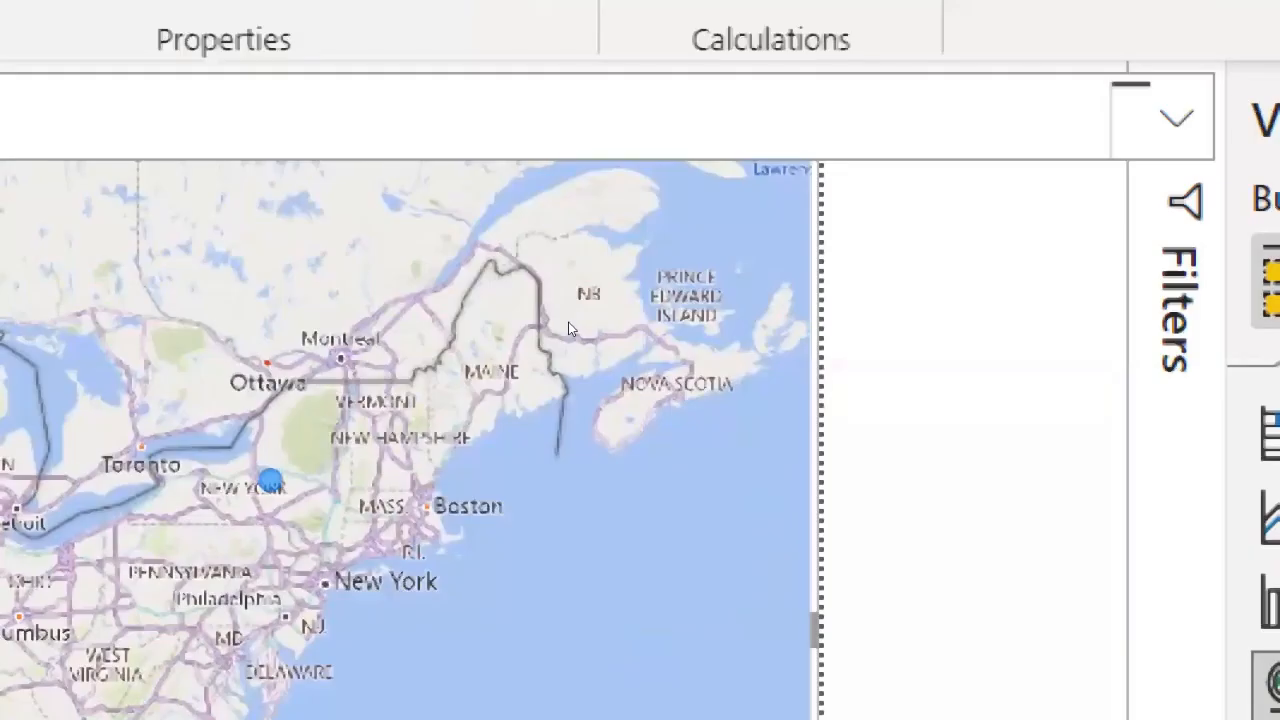
scroll(568, 328, down, 2)
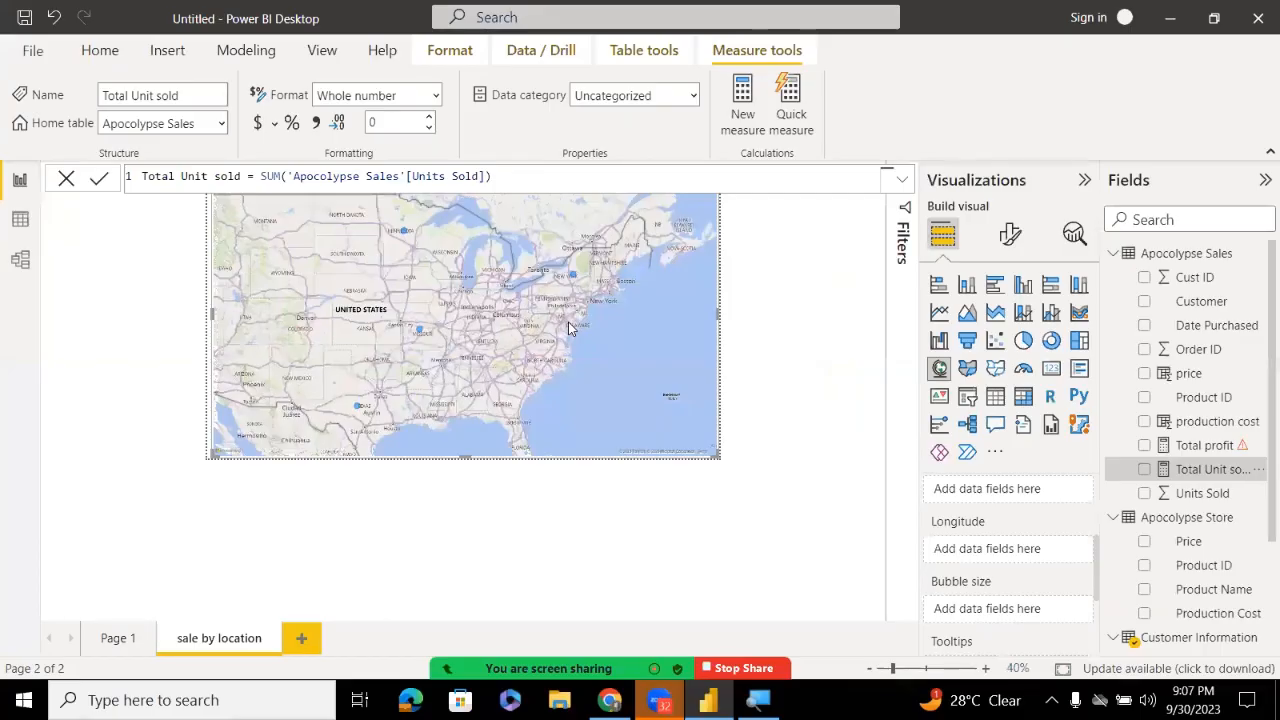
scroll(568, 328, up, 1)
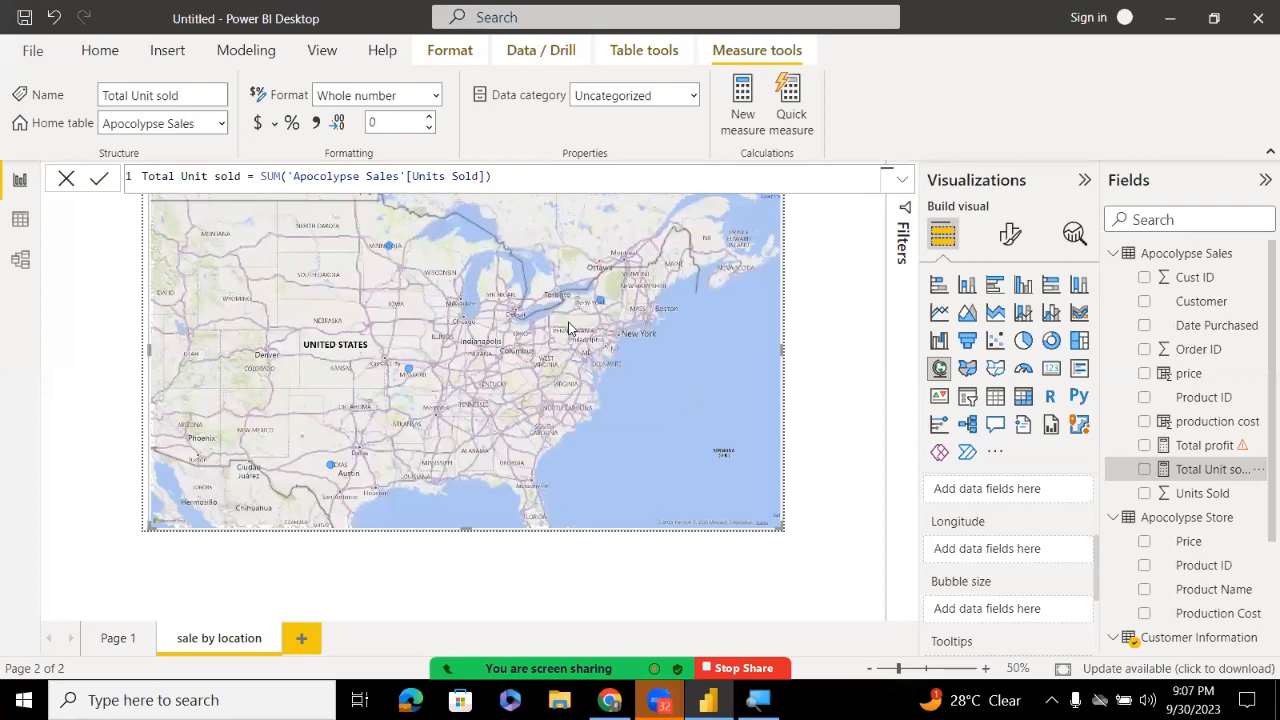
scroll(568, 328, up, 1)
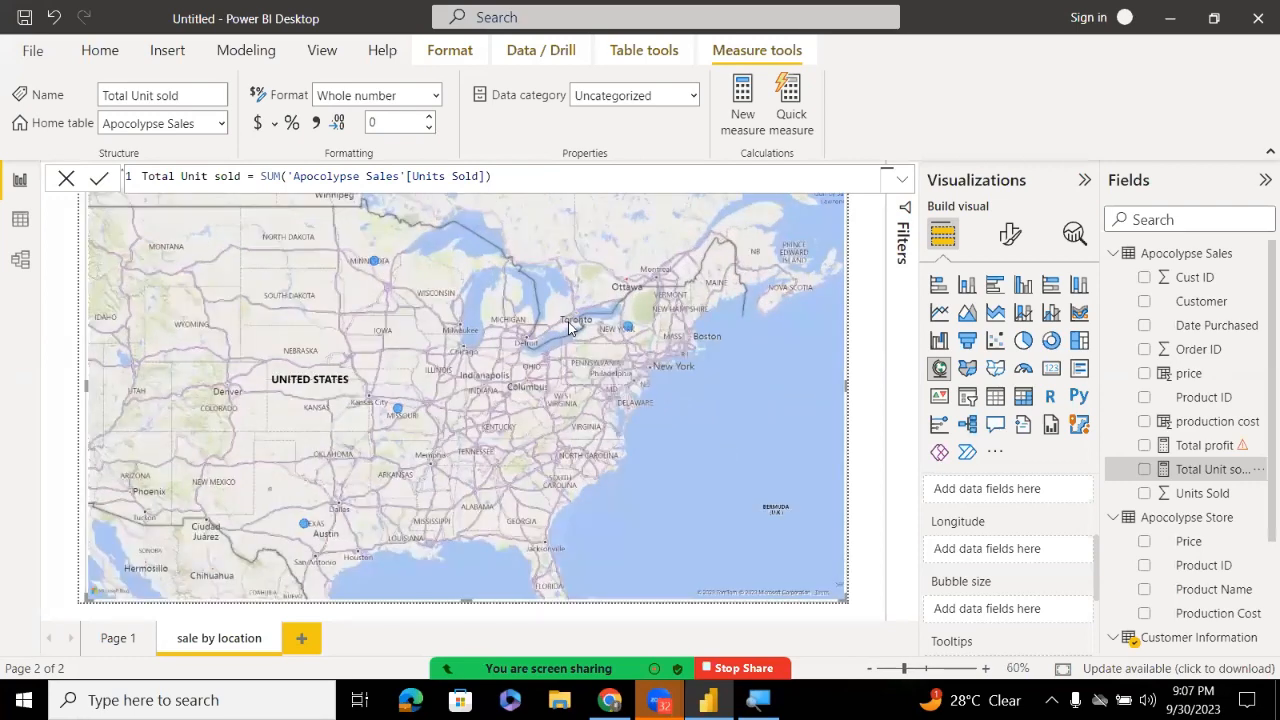
scroll(568, 328, down, 1)
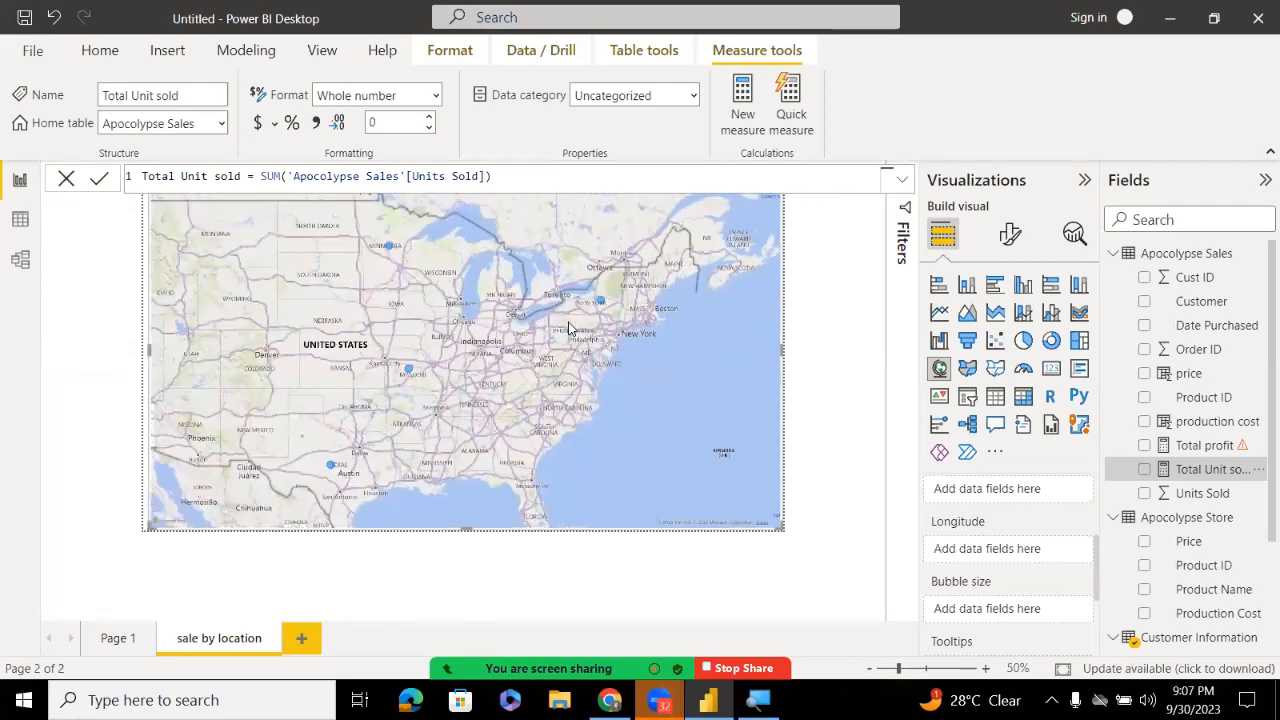
scroll(568, 328, up, 1)
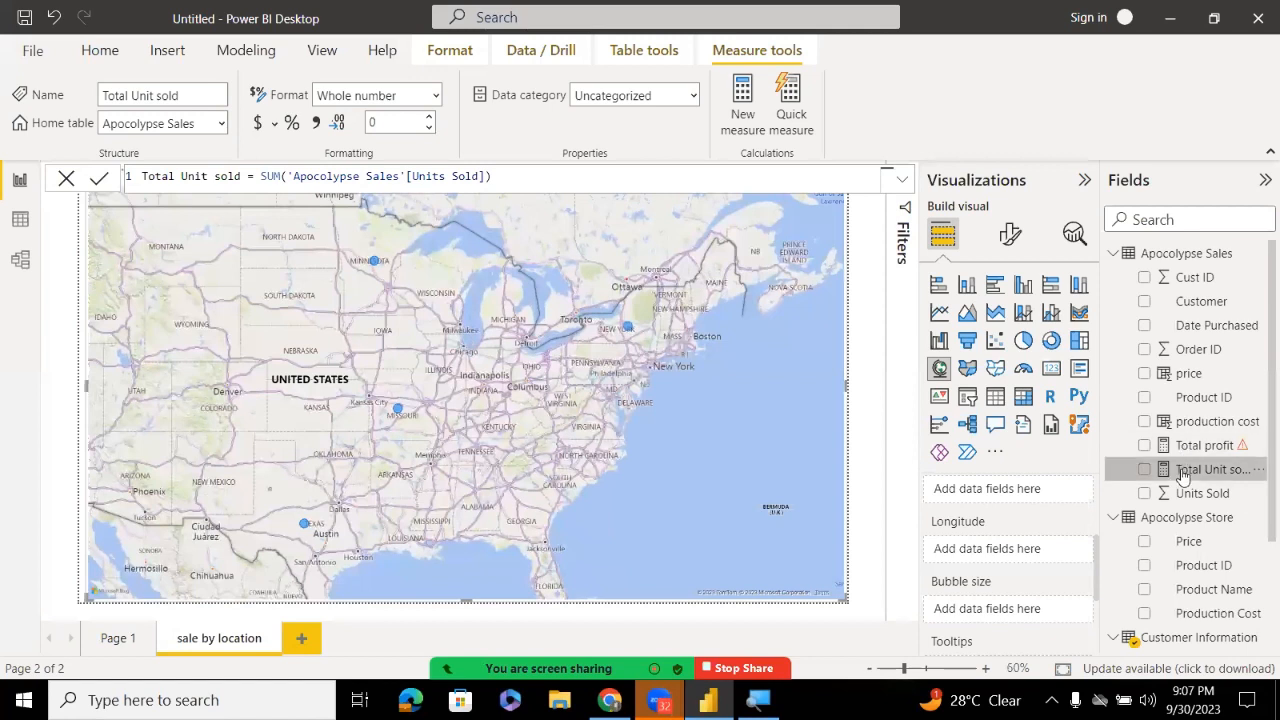
Add Total Unit sold to the map's Bubble size well so Texas shows the largest bubble
drag(1183, 470, 1005, 608)
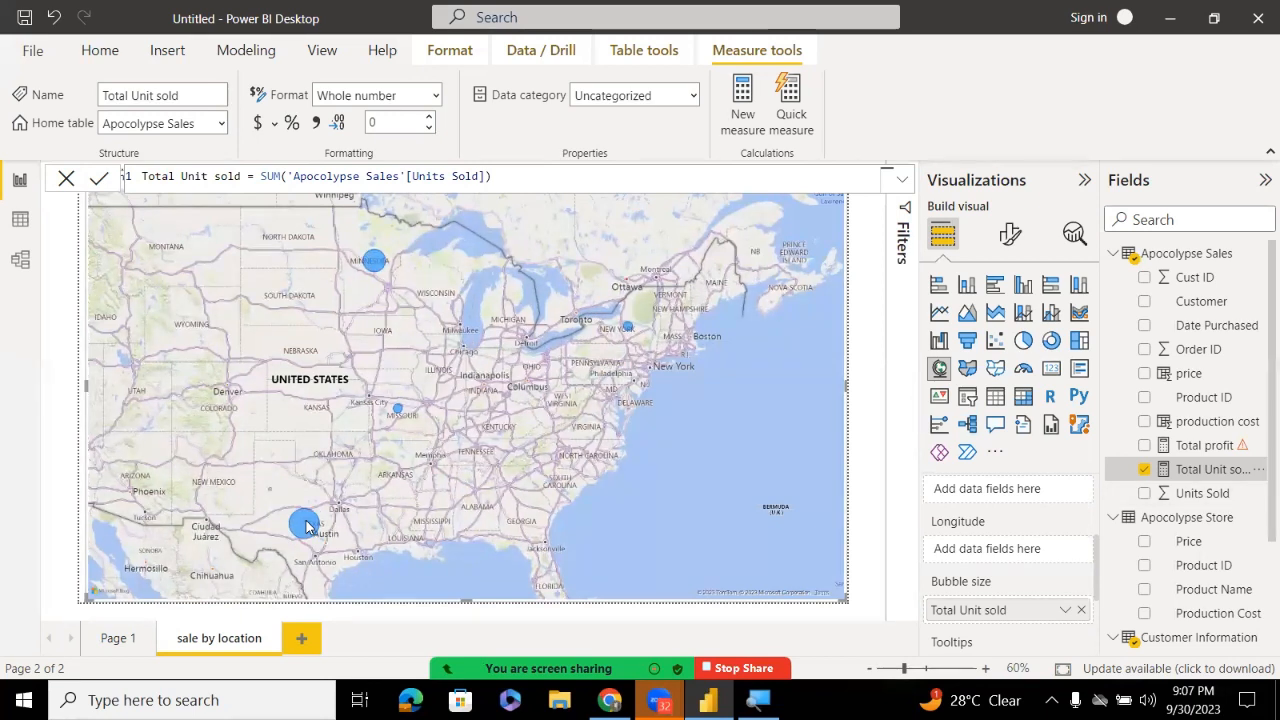
mouse_move(307, 527)
mouse_move(374, 263)
drag(1097, 569, 1100, 515)
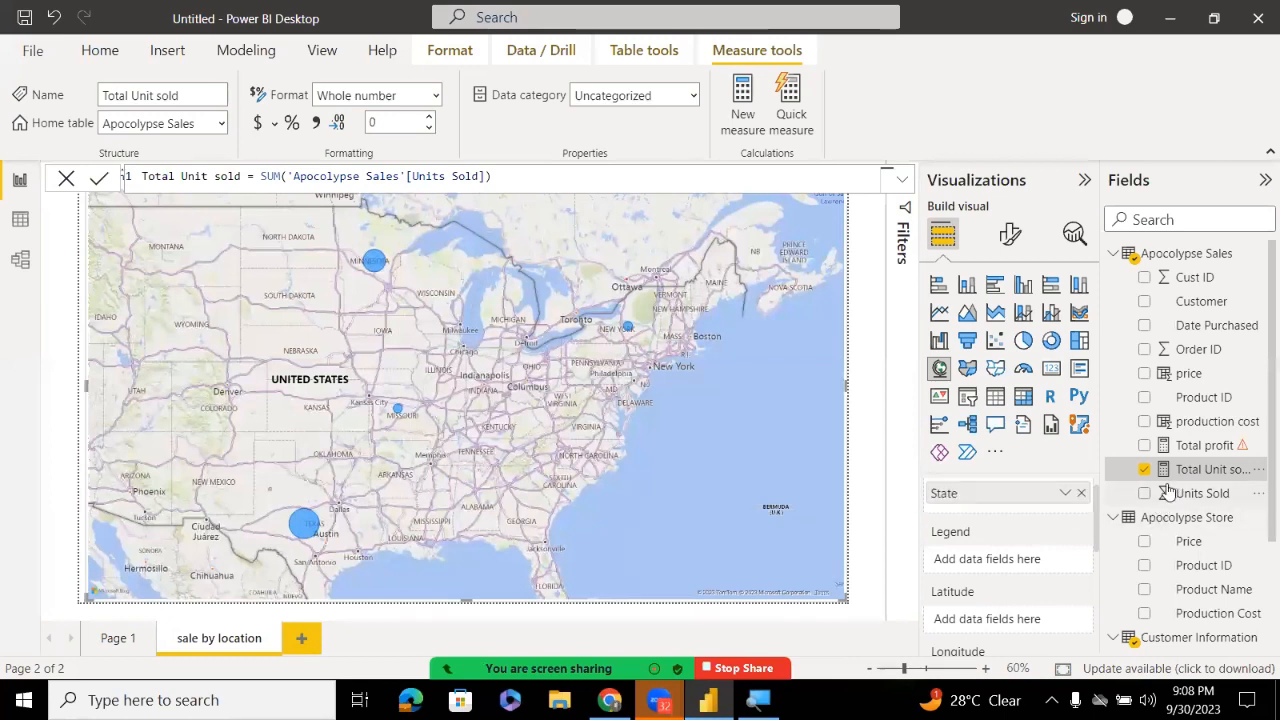
drag(1165, 477, 1009, 562)
click(1145, 494)
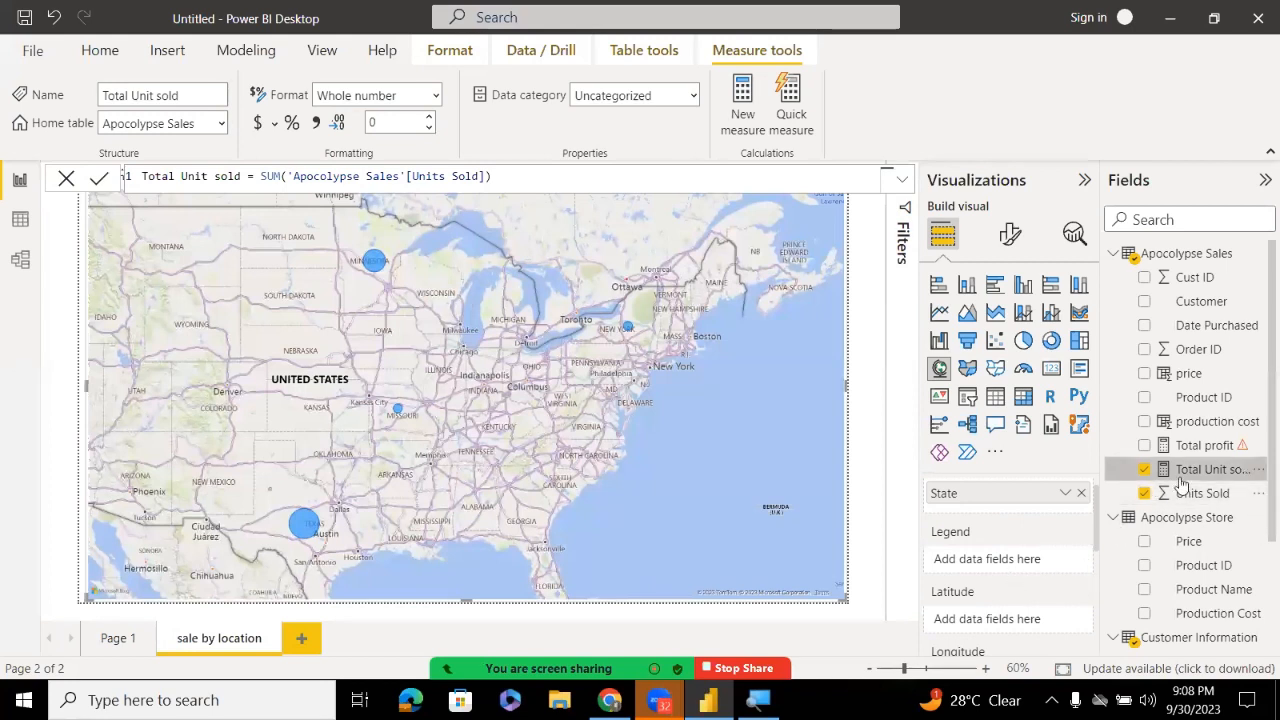
drag(1145, 500, 1058, 558)
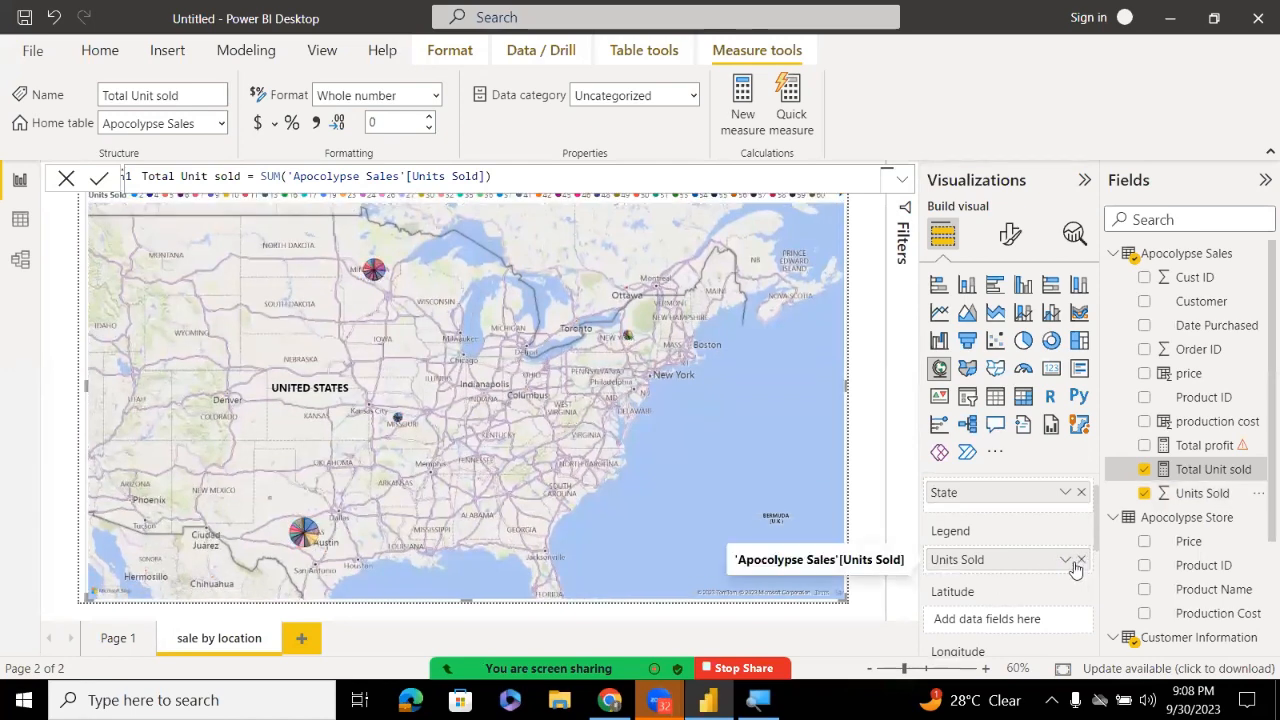
click(1145, 493)
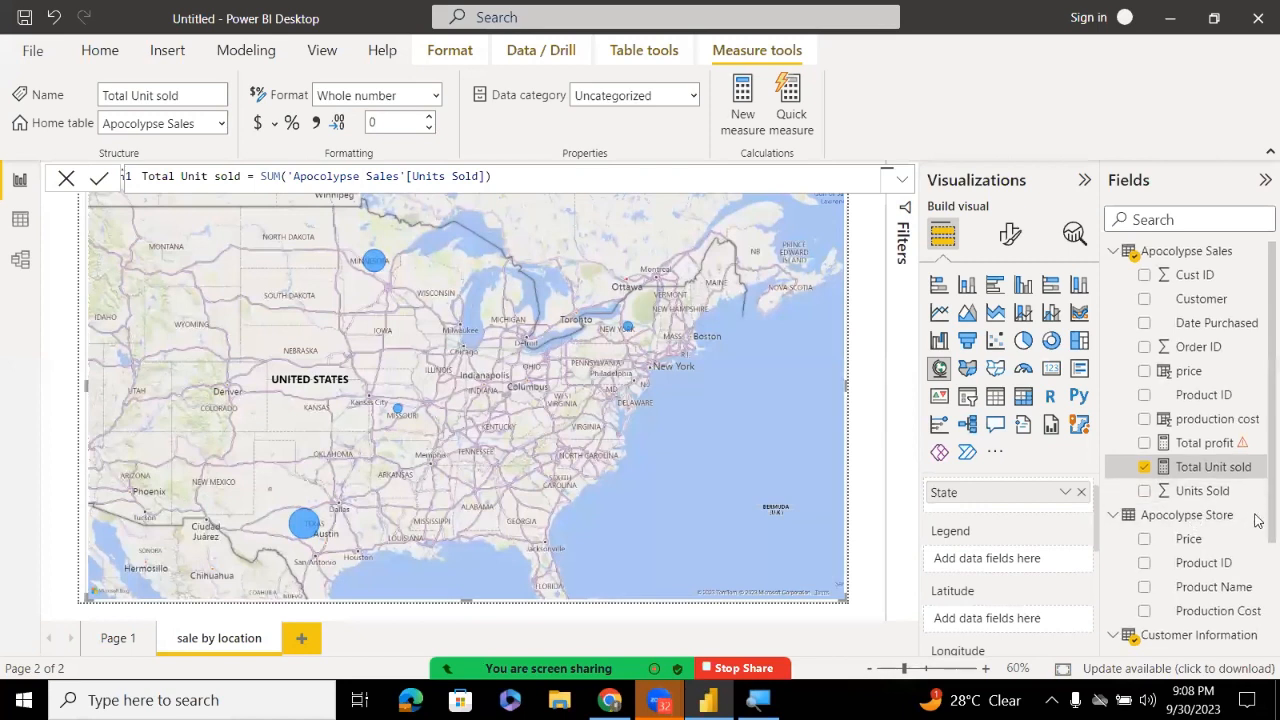
scroll(1256, 540, down, 3)
scroll(1250, 541, down, 1)
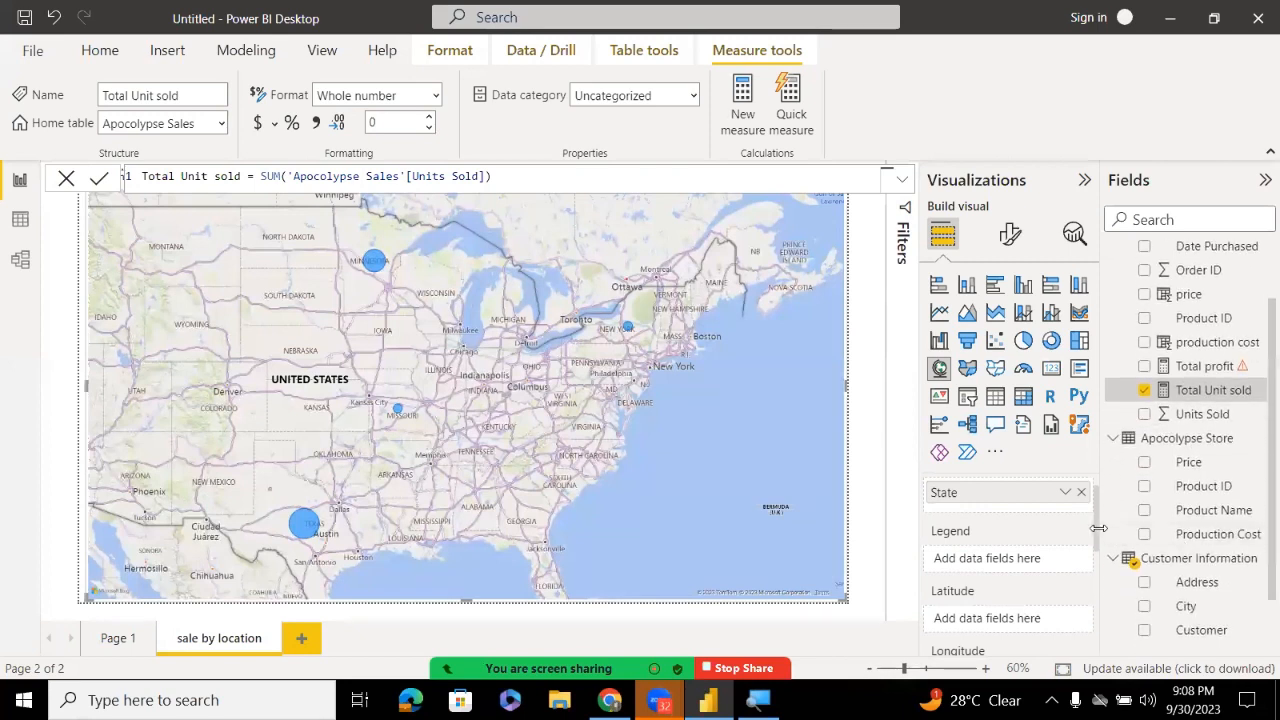
scroll(1100, 541, down, 5)
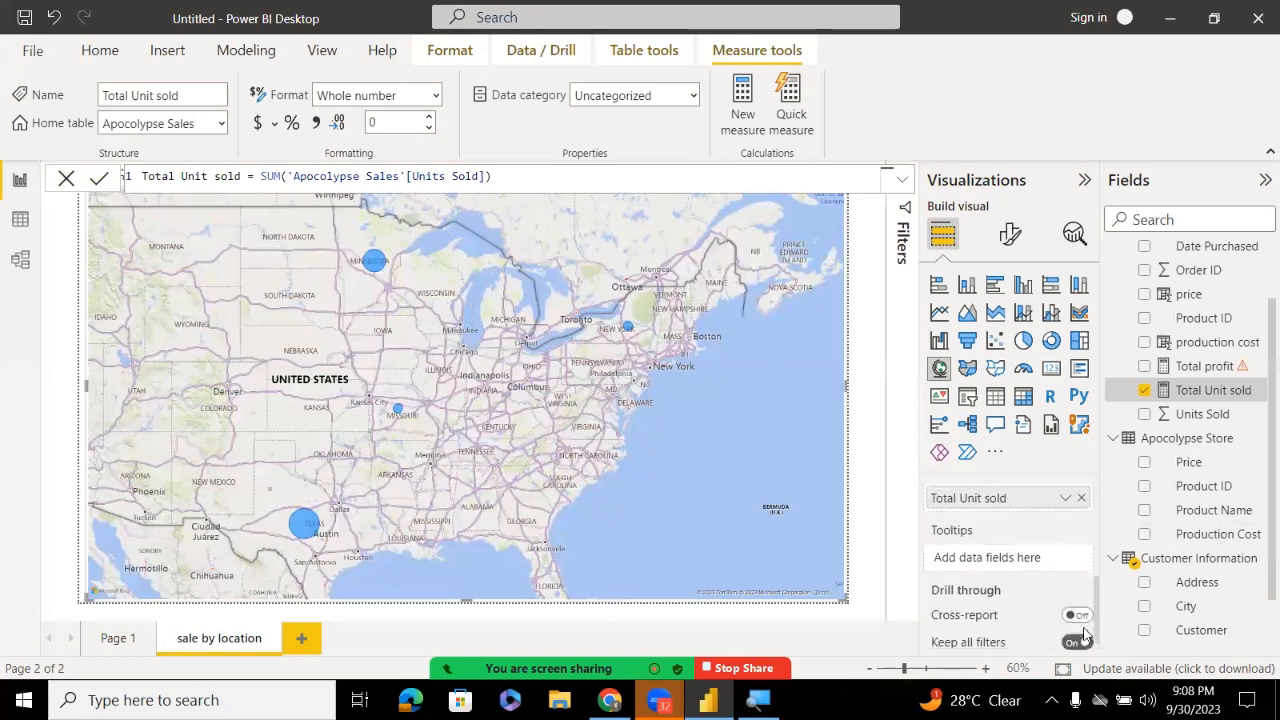
scroll(1096, 517, up, 6)
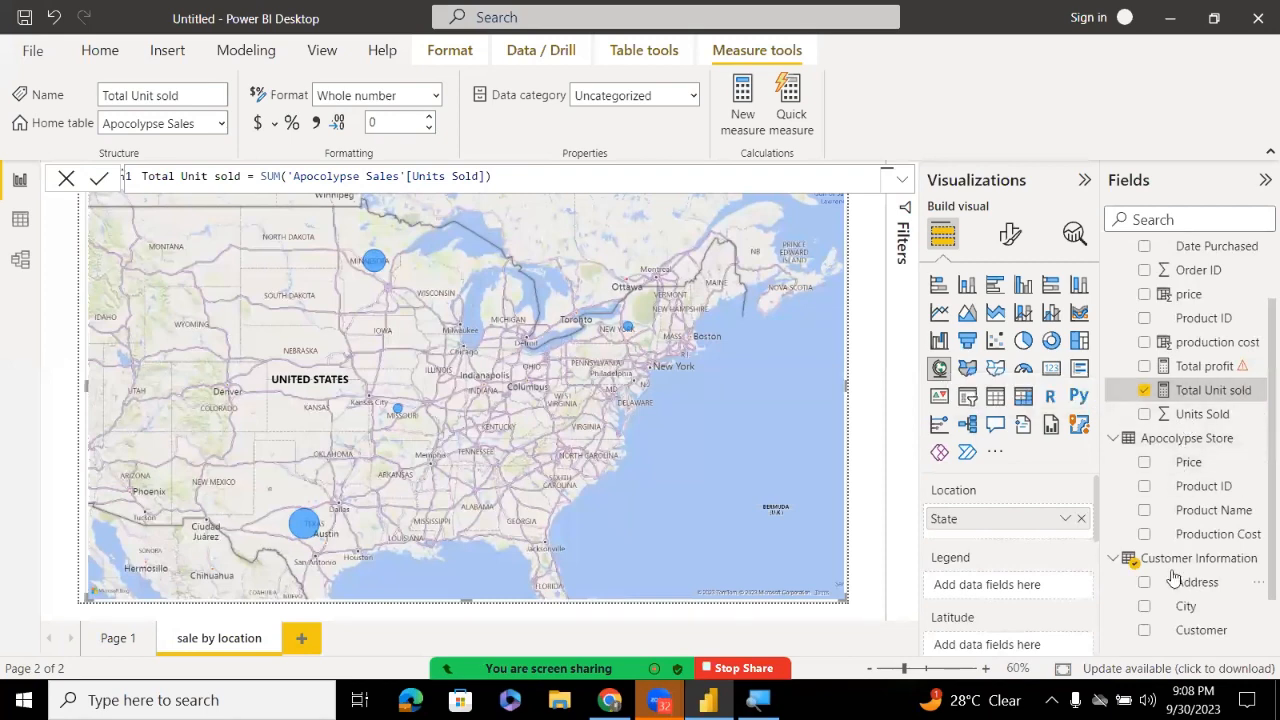
scroll(1258, 495, down, 2)
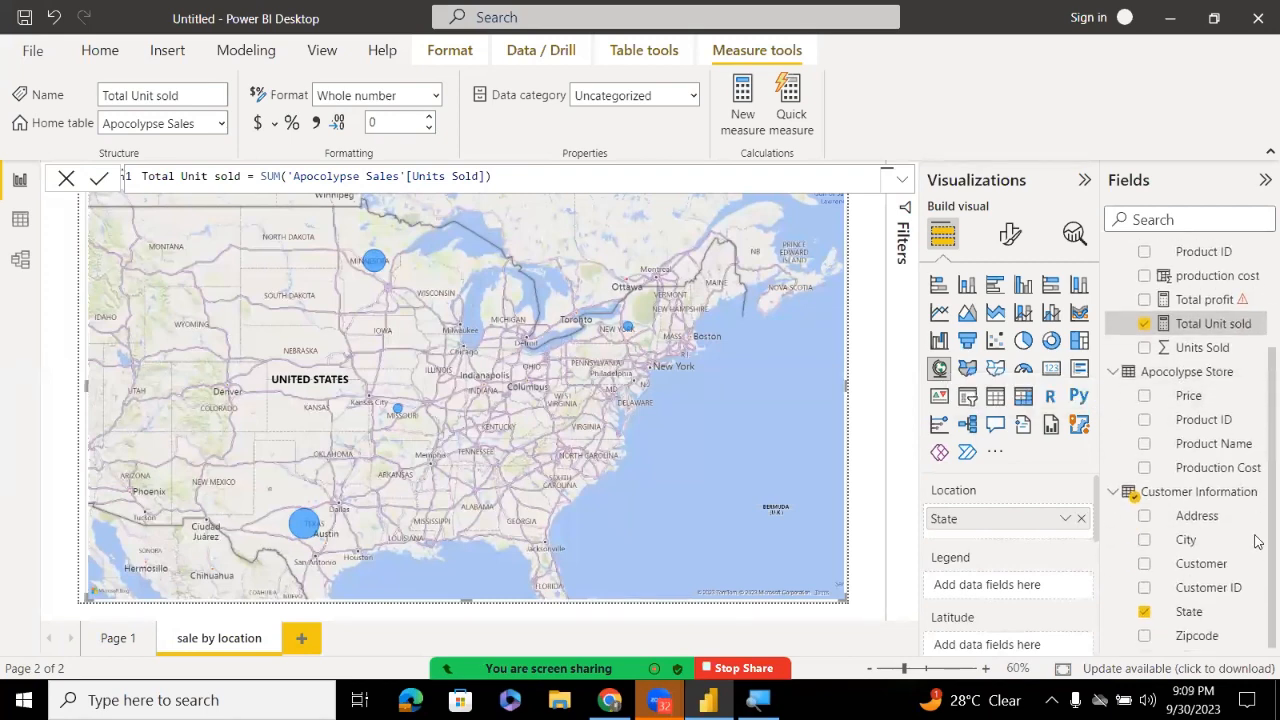
Put Customer Information's State in the map Legend, colouring Texas, Minnesota, New York and Missouri bubbles
click(1258, 540)
click(1190, 612)
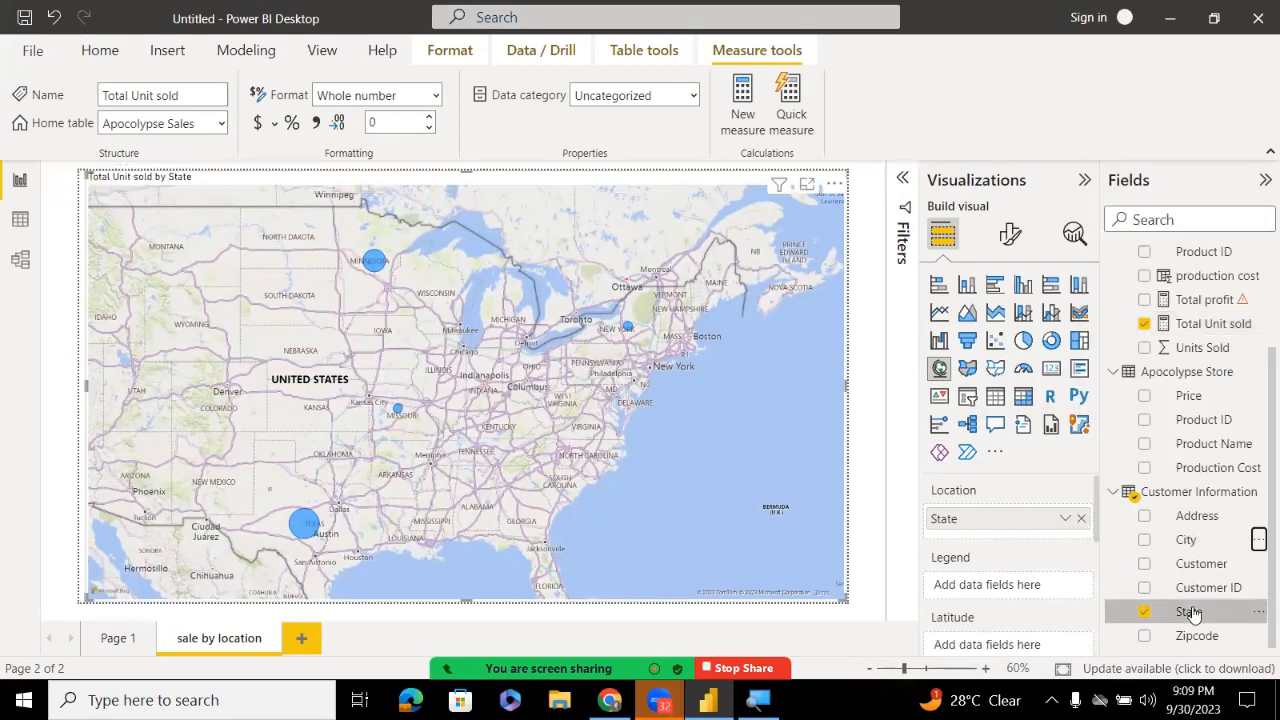
drag(1192, 614, 1036, 591)
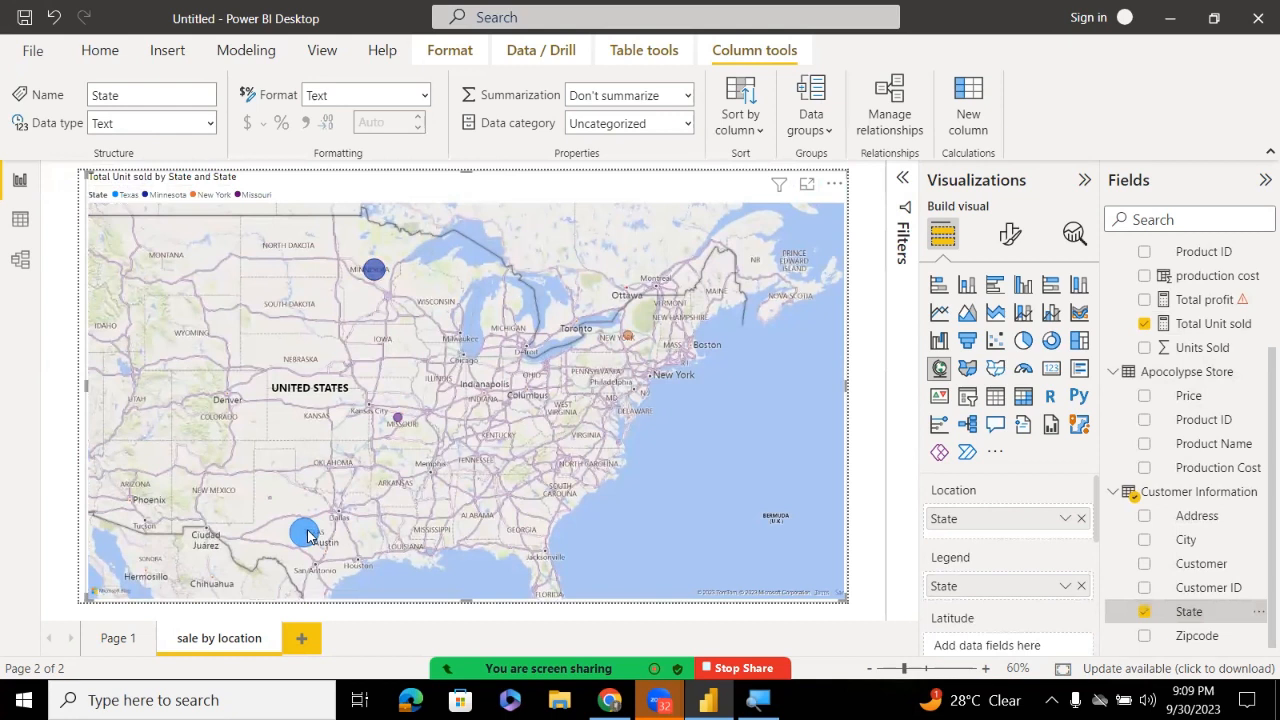
mouse_move(308, 536)
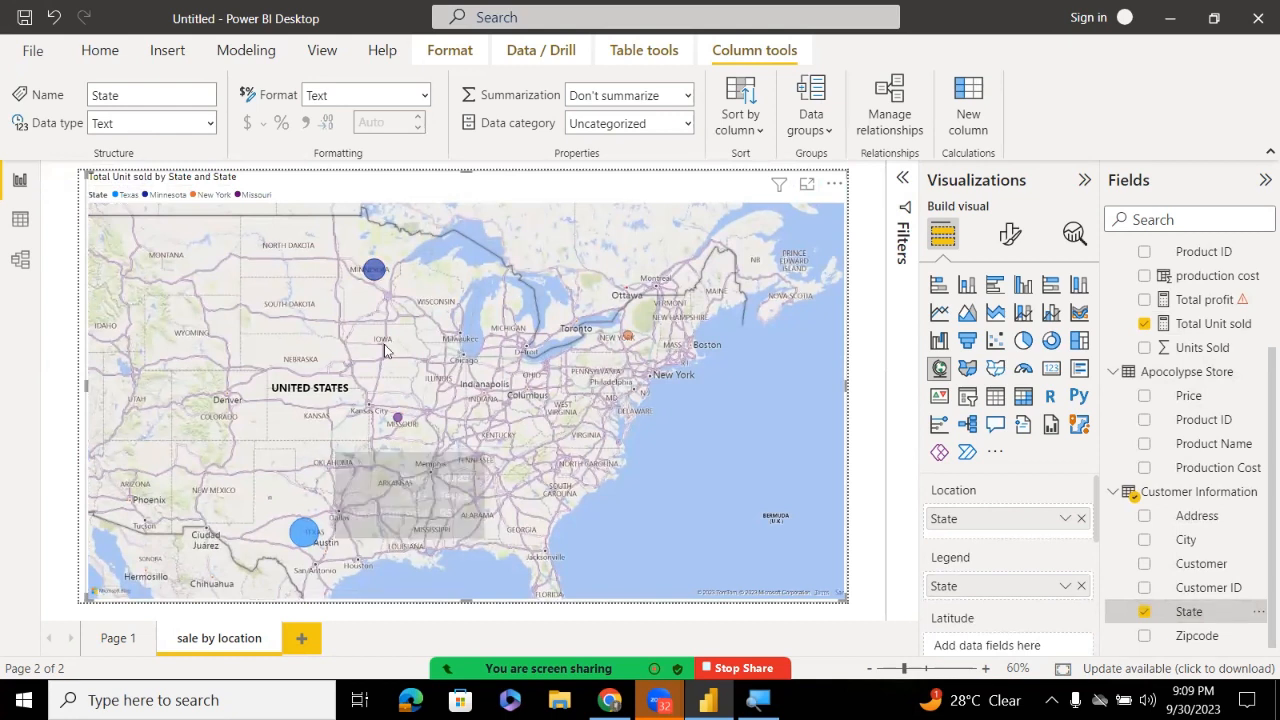
mouse_move(380, 277)
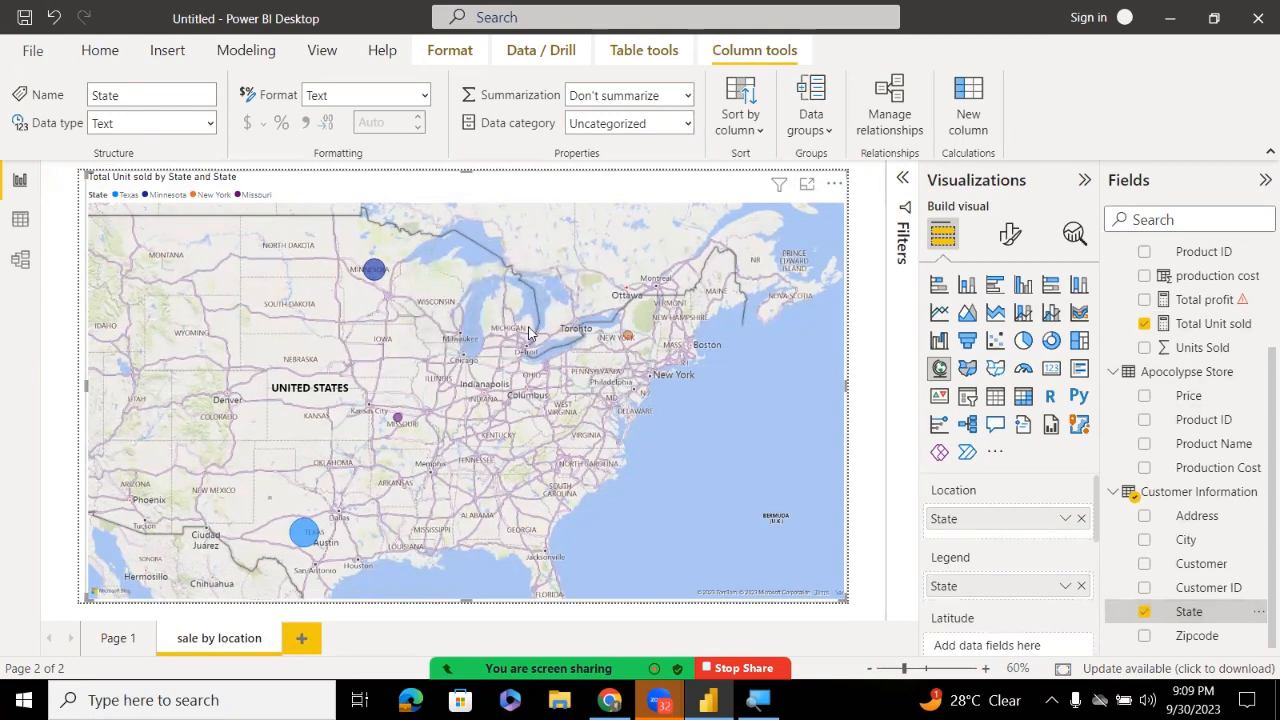
mouse_move(628, 341)
mouse_move(401, 424)
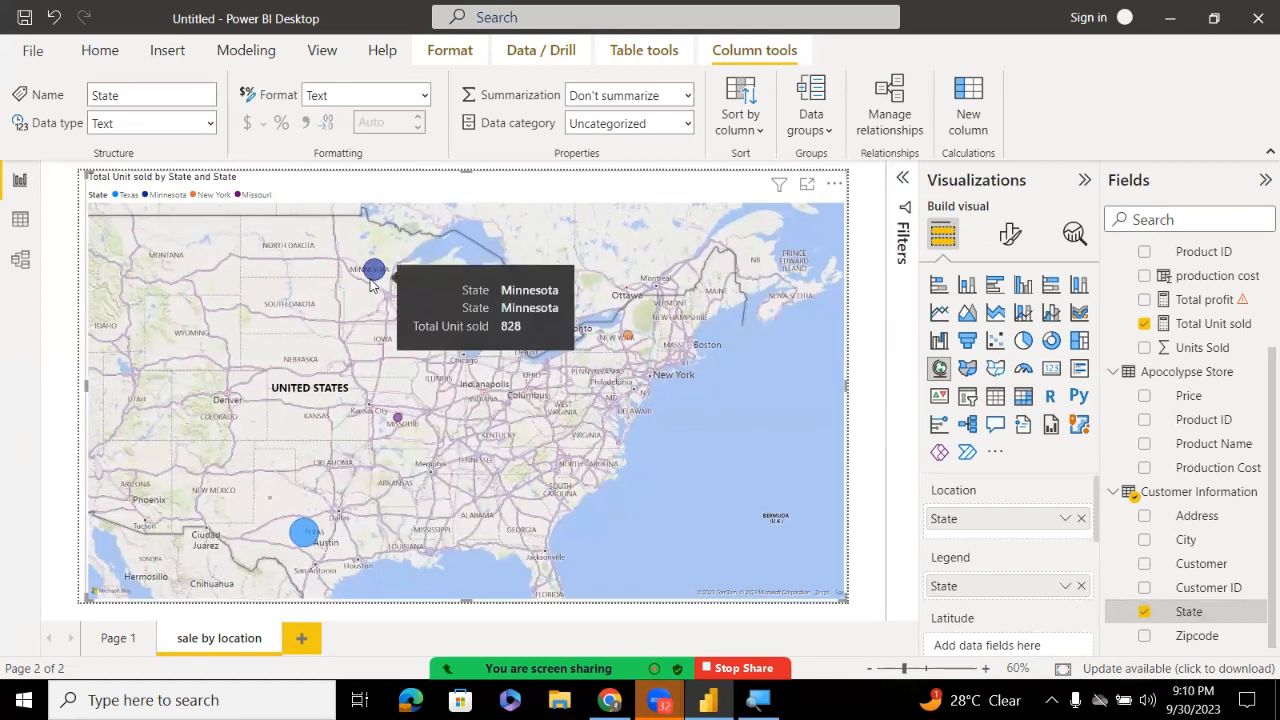
Set the map's Map settings Style to Aerial for a satellite background
click(1006, 236)
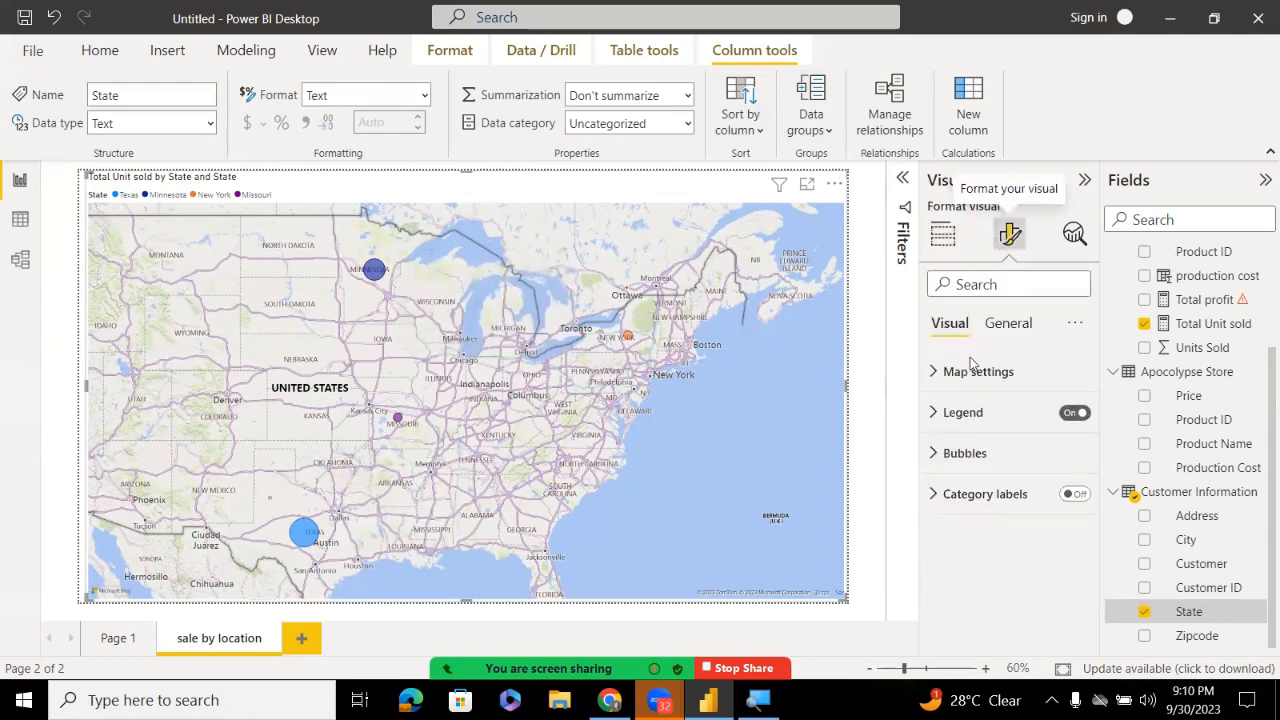
click(937, 374)
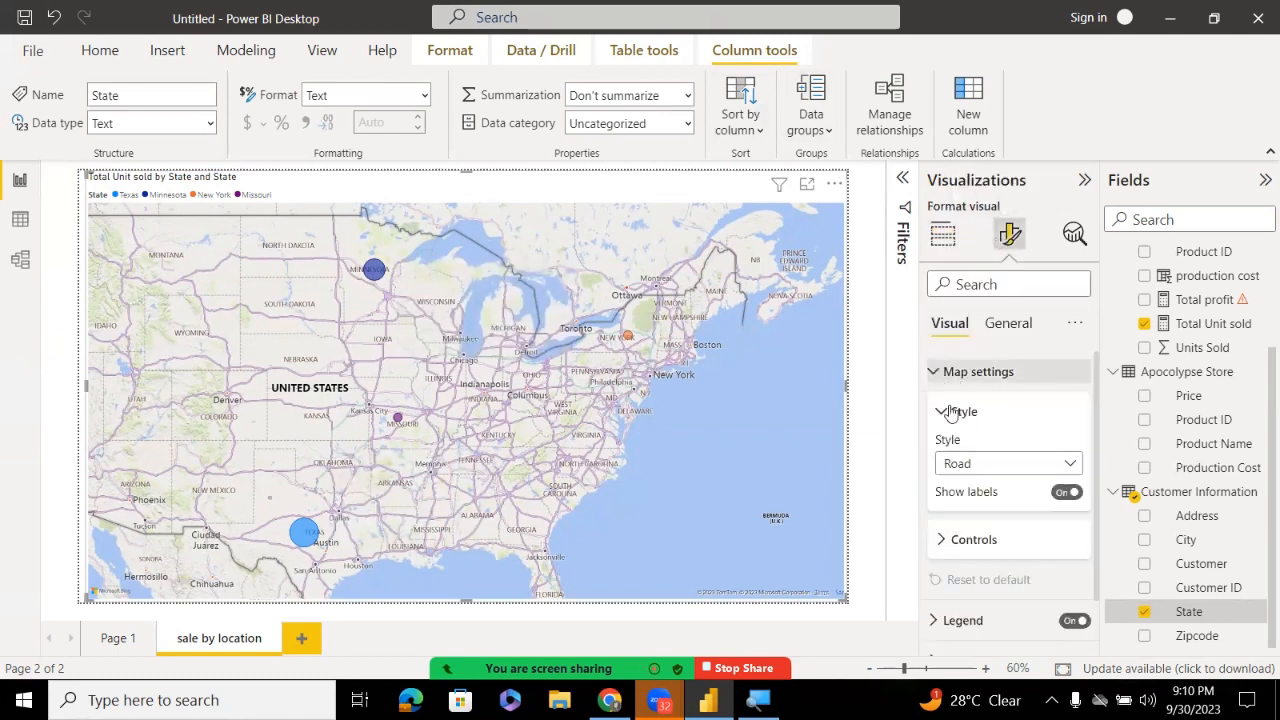
click(986, 463)
key(Escape)
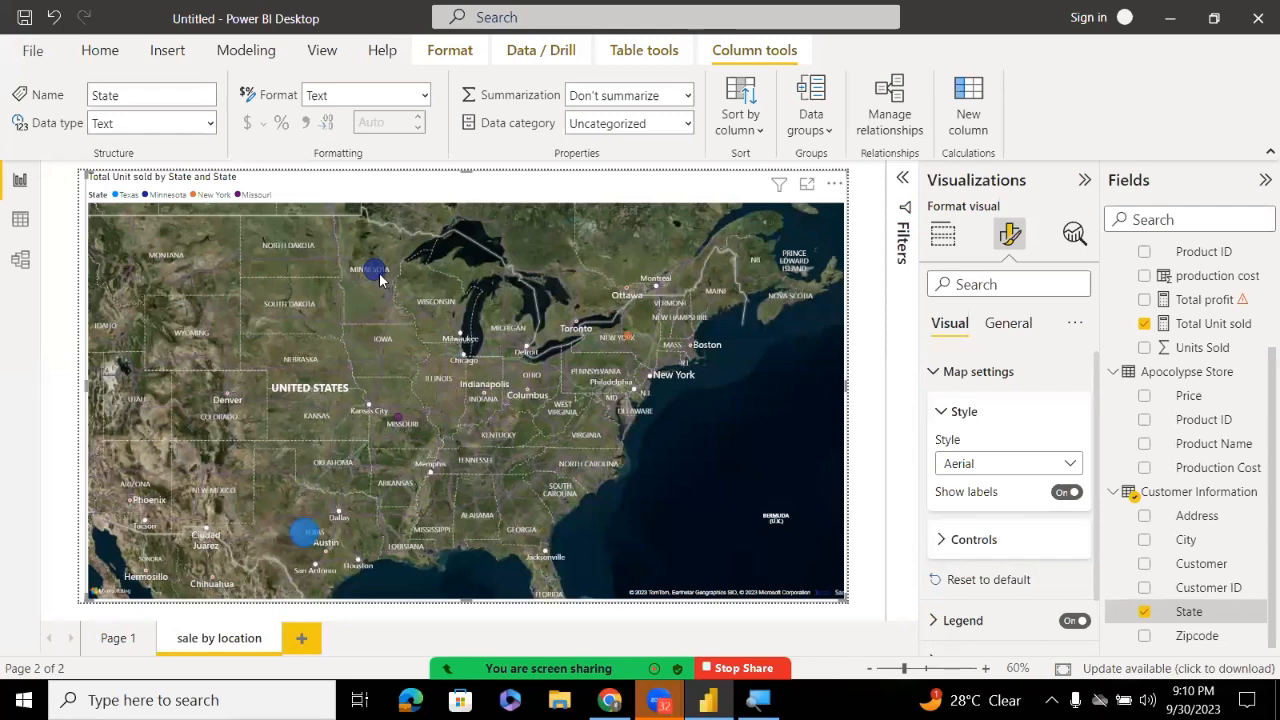
mouse_move(376, 273)
Return to Build visual and open the Zoom meeting chat to read the new message
click(940, 238)
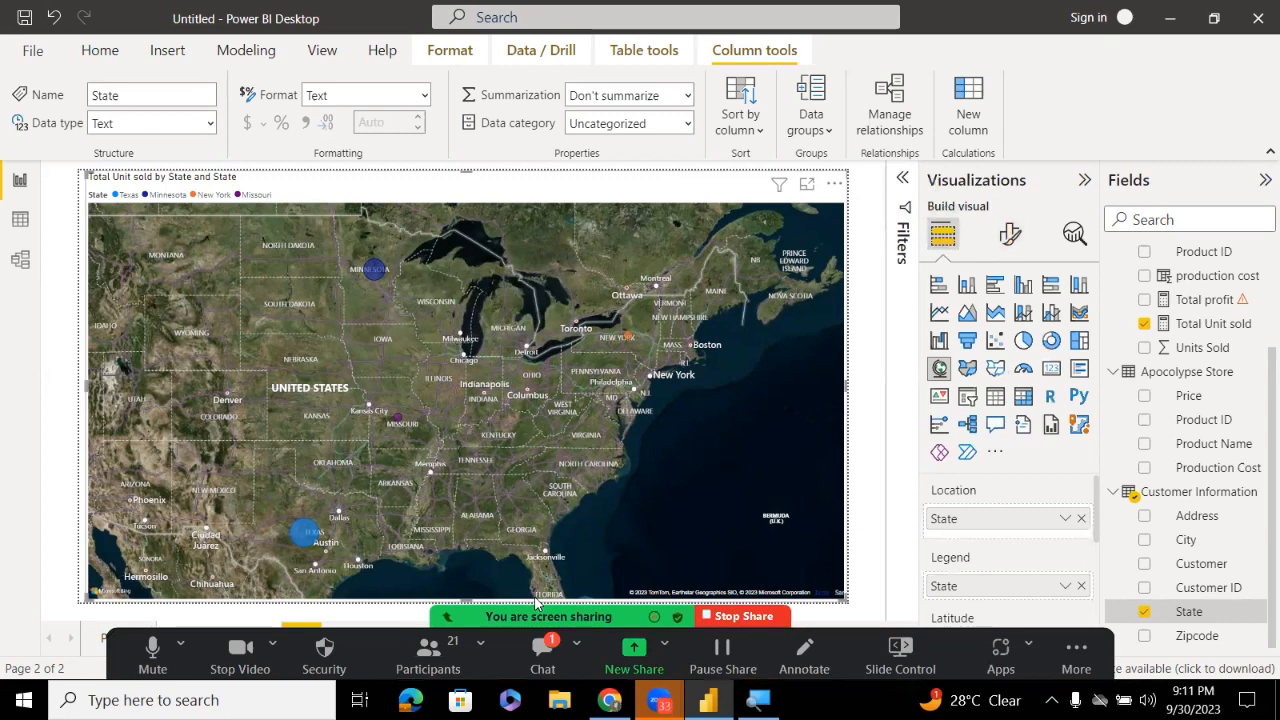
click(542, 650)
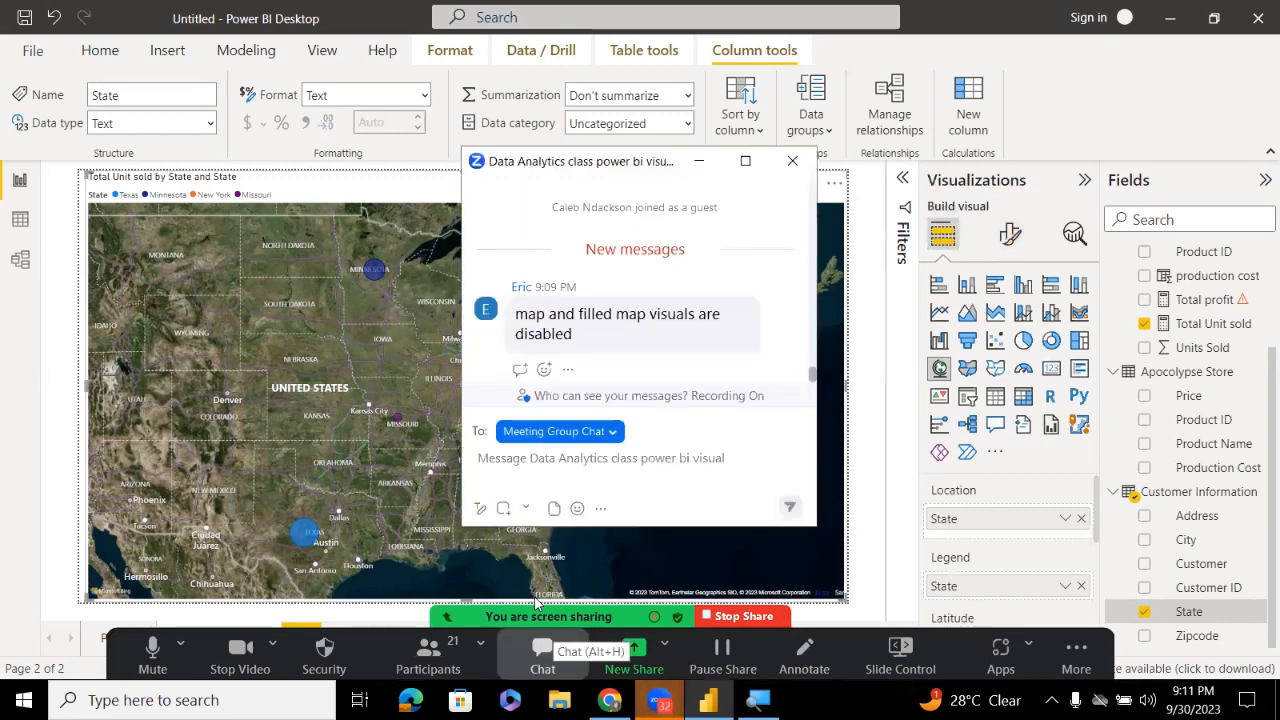
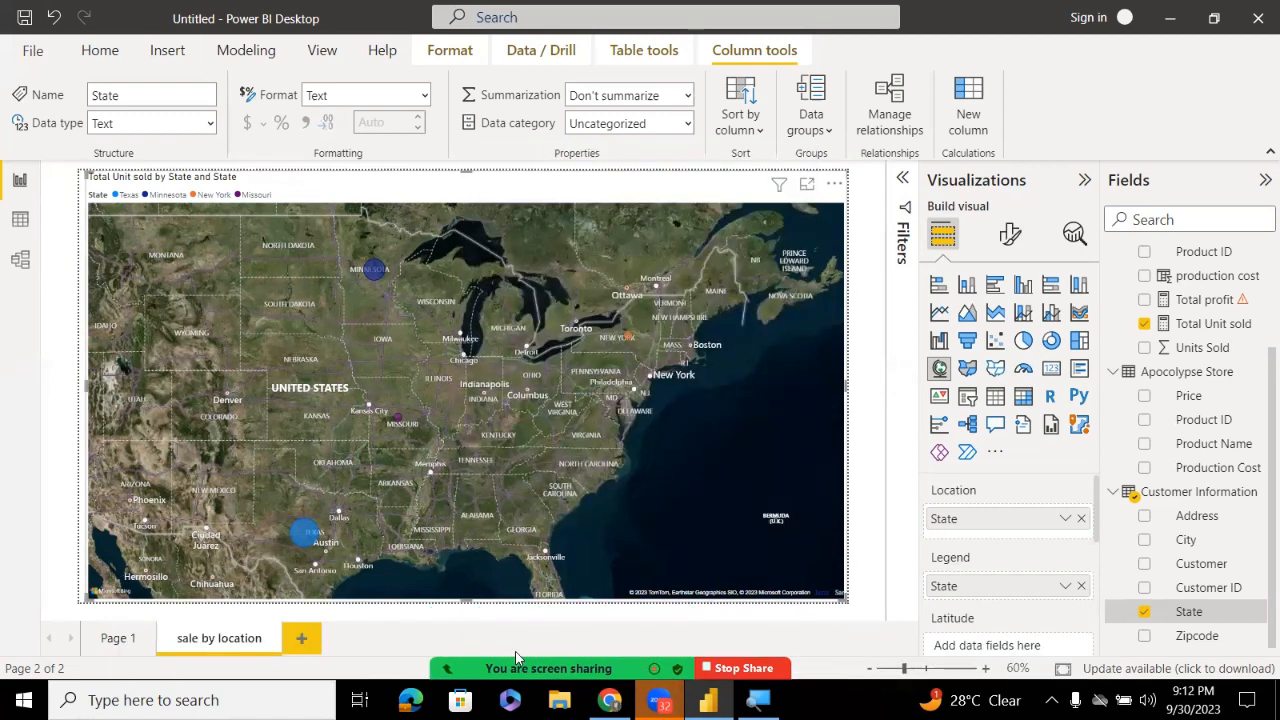
Deselect the map visual, then check and dismiss the Zoom meeting chat
click(533, 613)
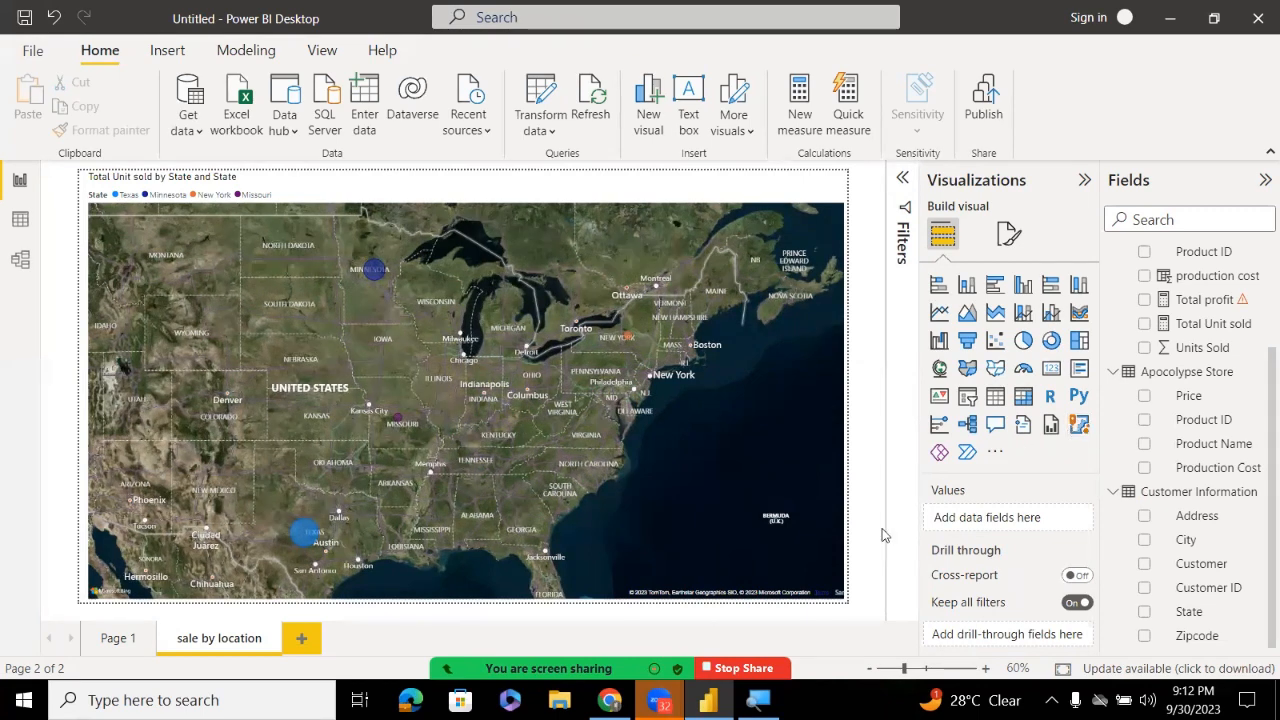
key(alt+h)
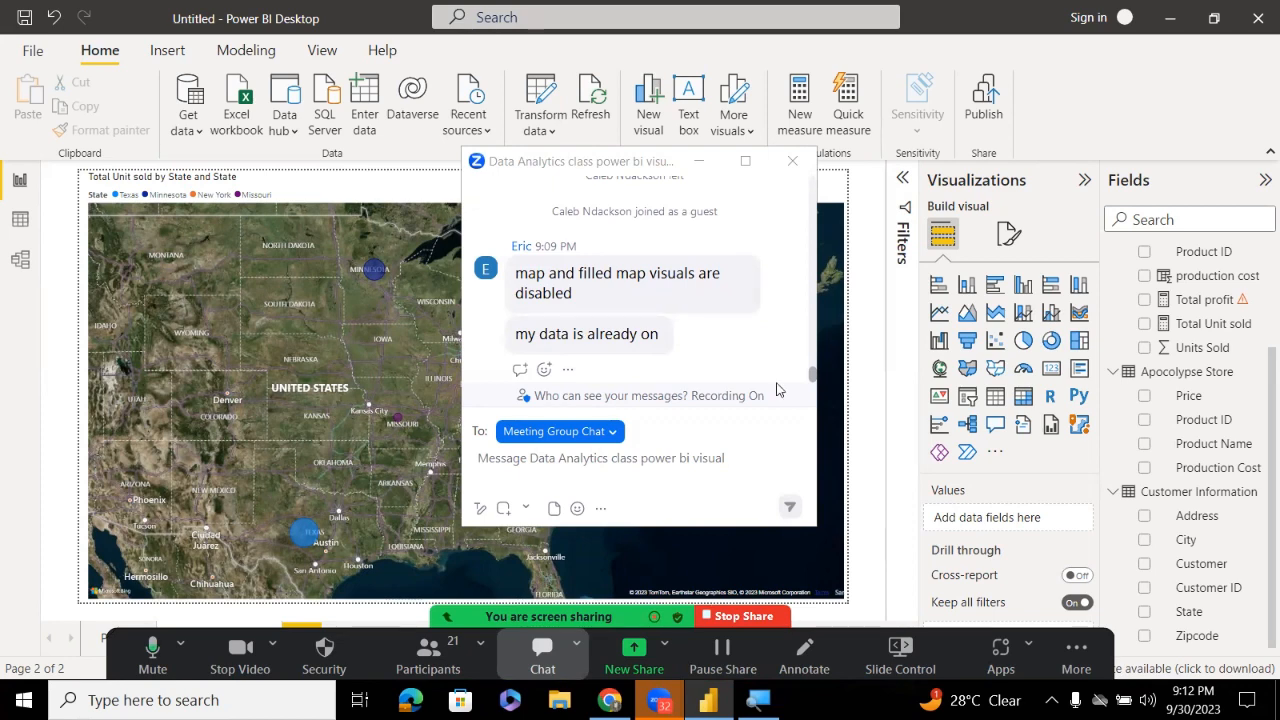
click(792, 161)
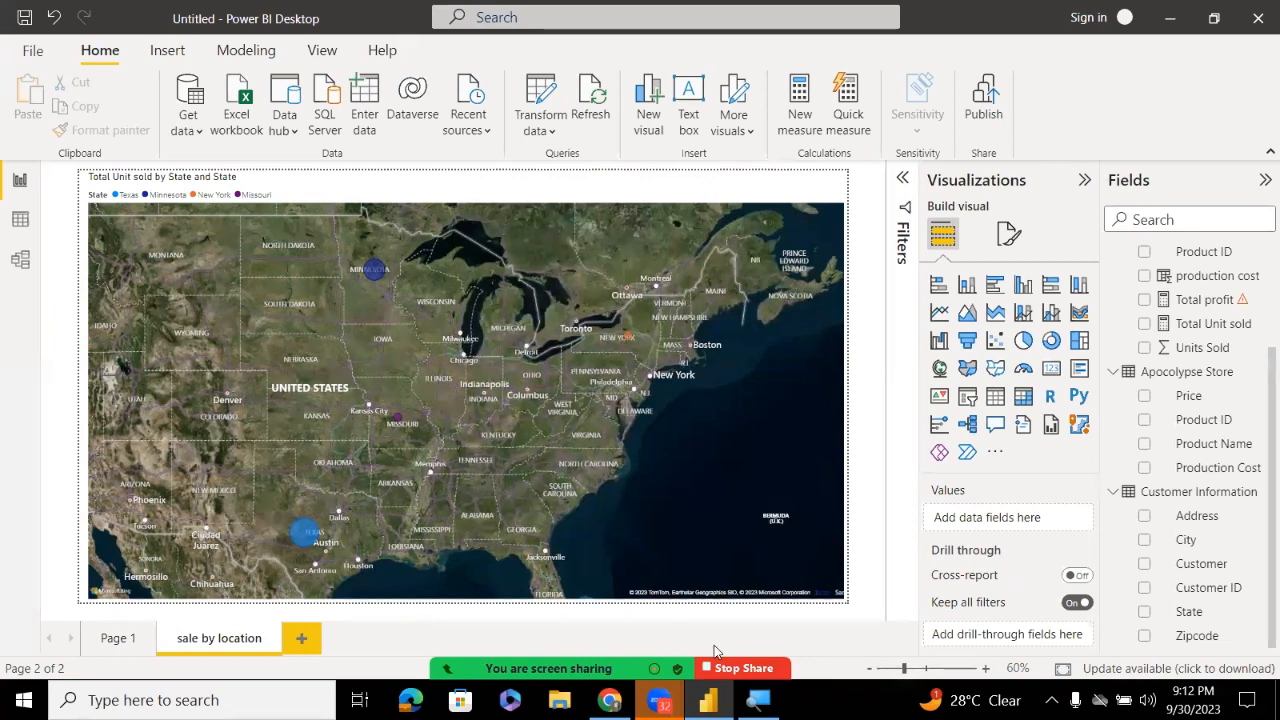
click(543, 654)
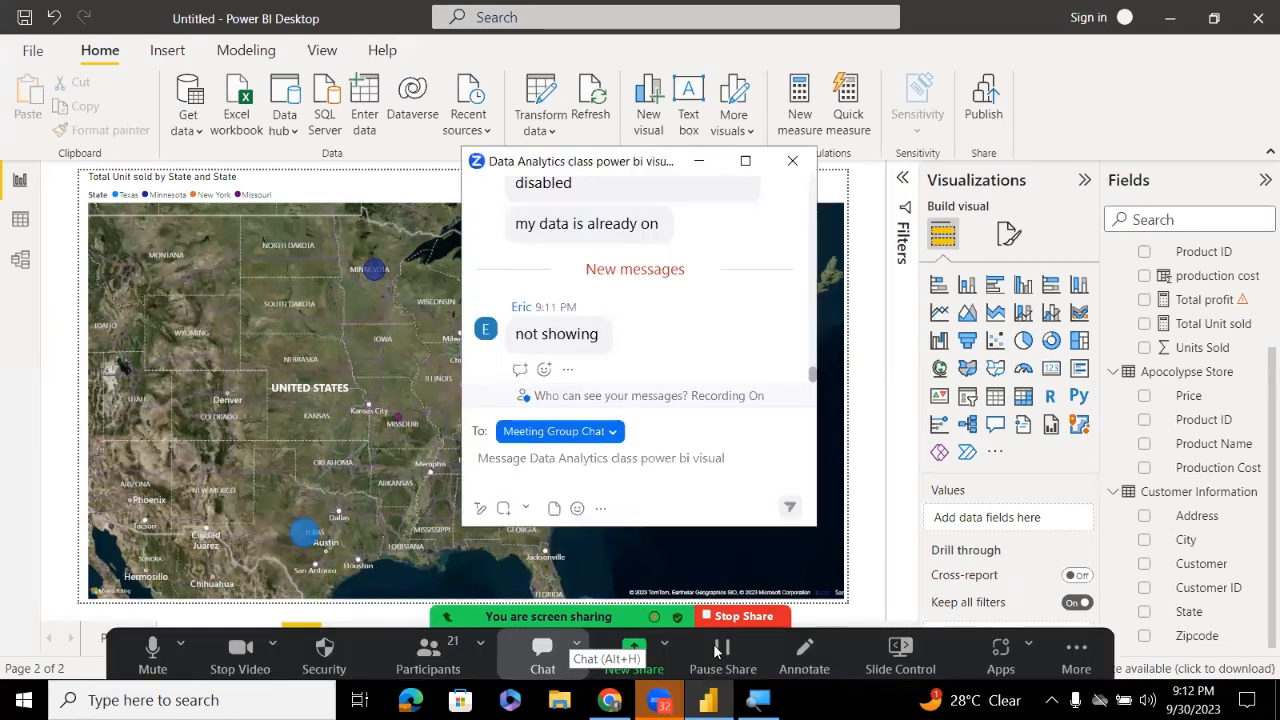
click(532, 147)
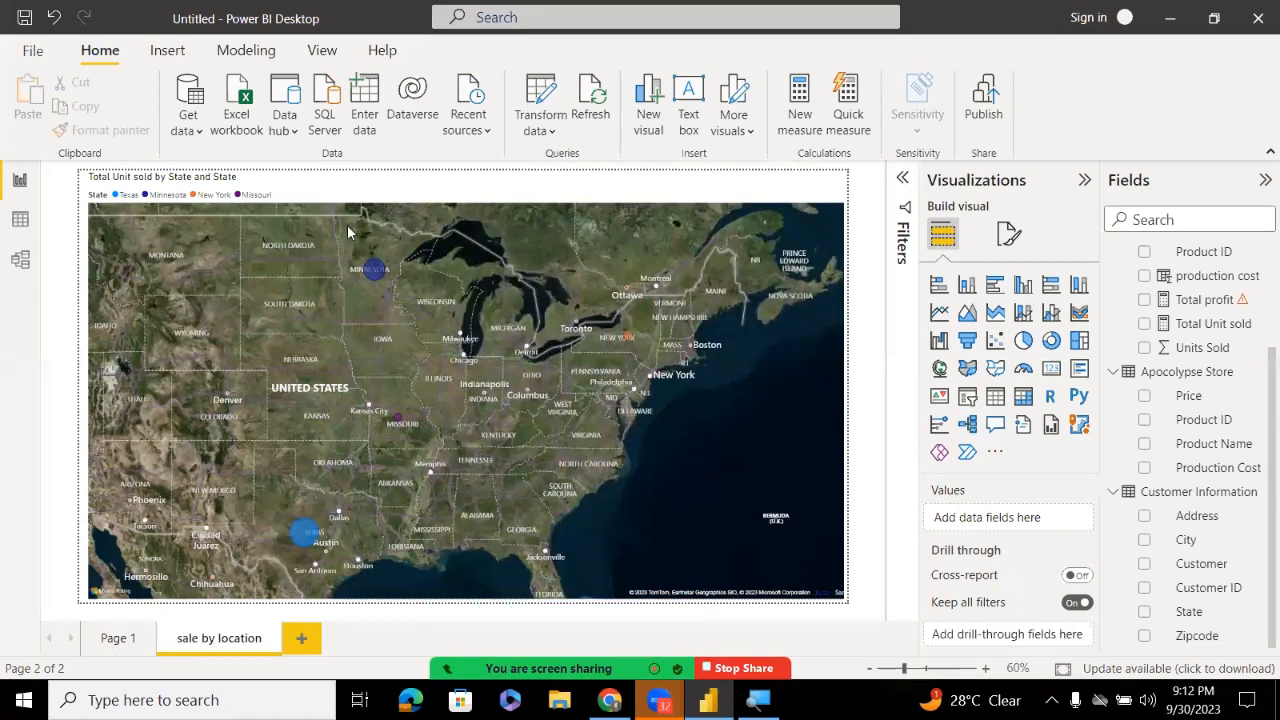
Open the Options dialog from File > Options and settings
click(33, 51)
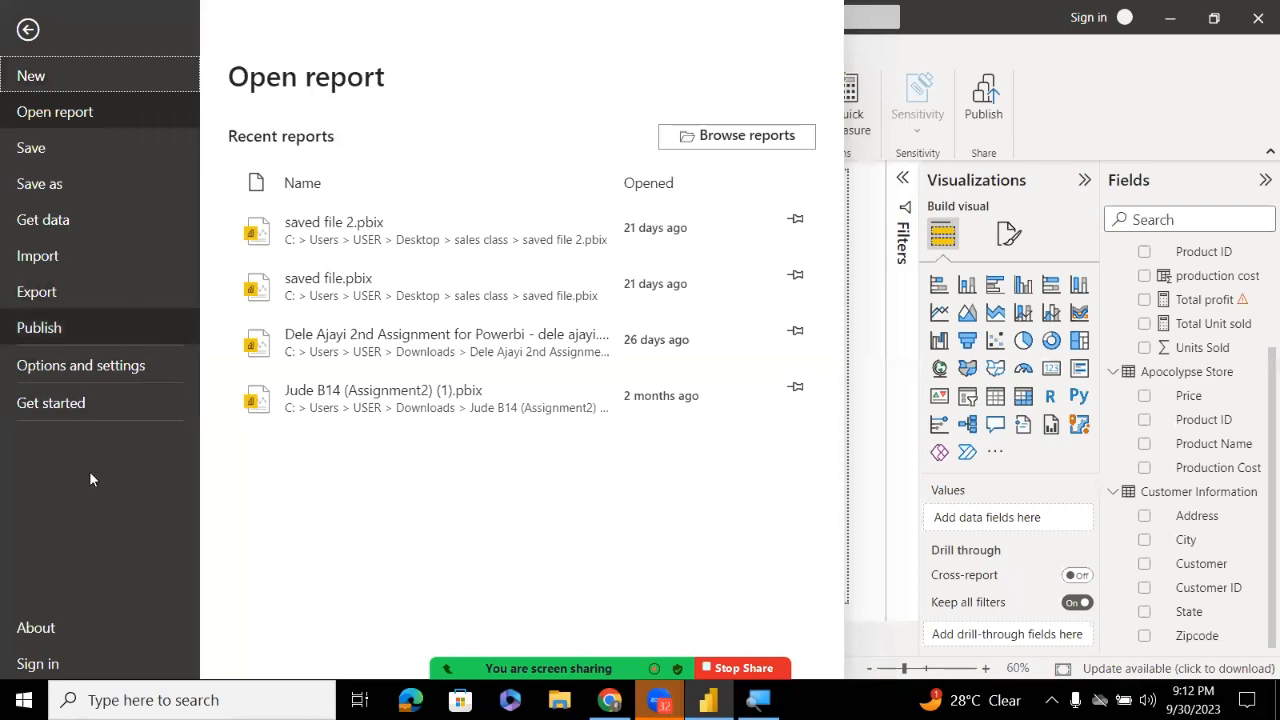
click(868, 468)
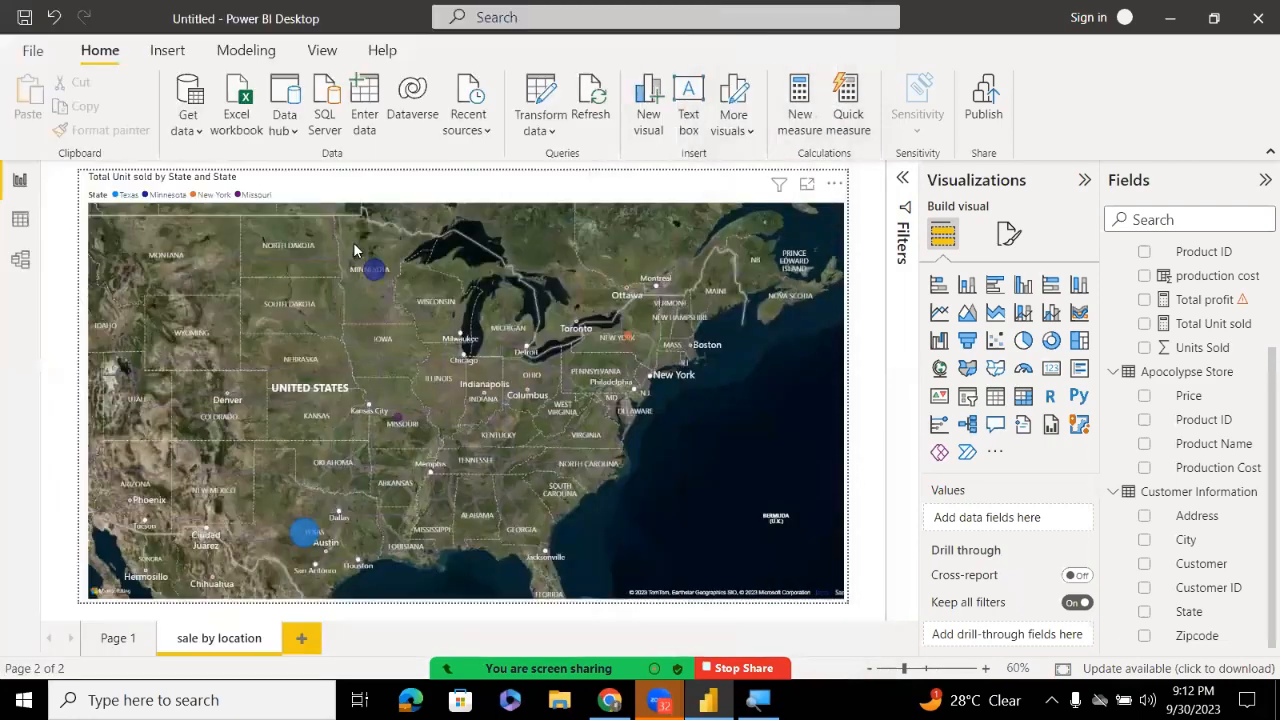
click(22, 52)
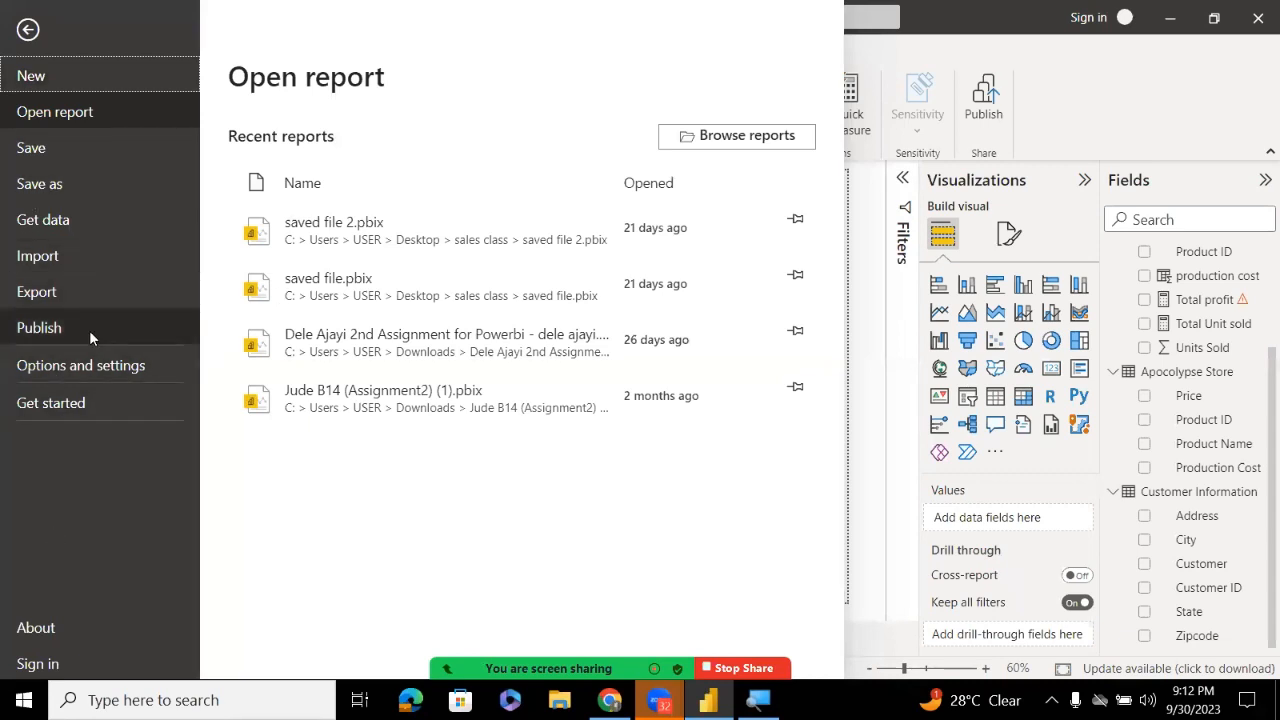
click(89, 362)
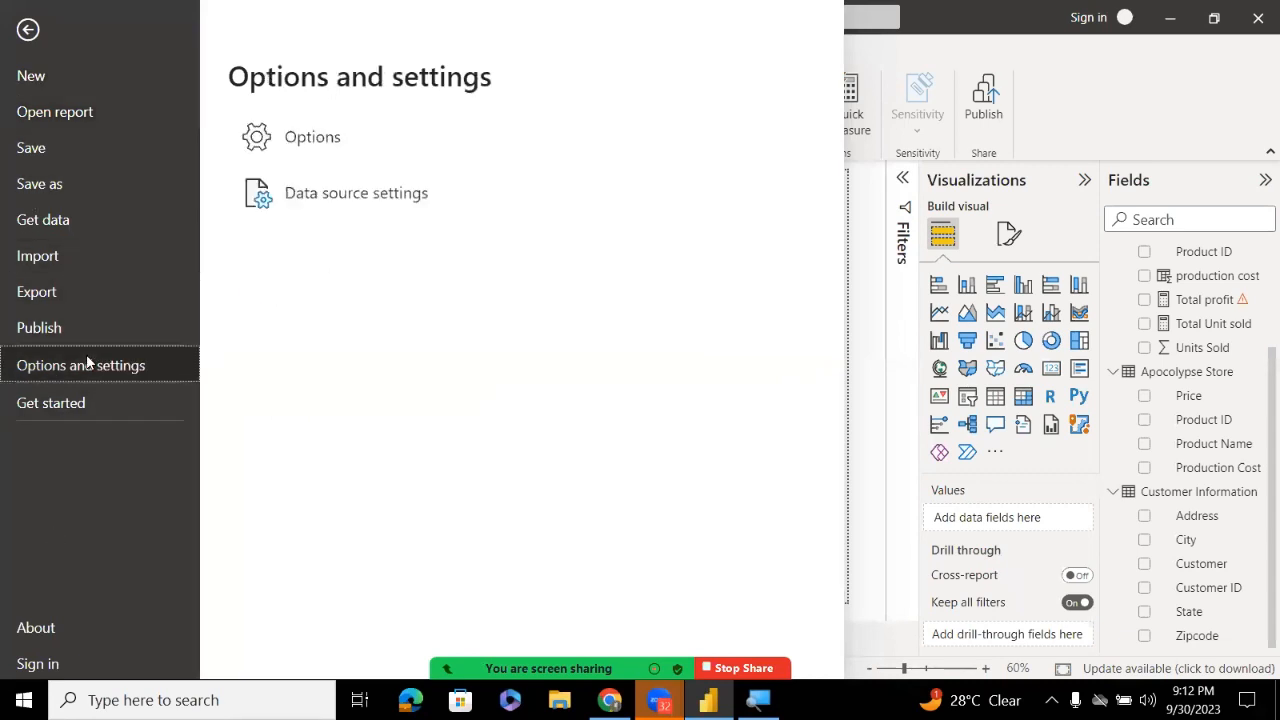
click(330, 136)
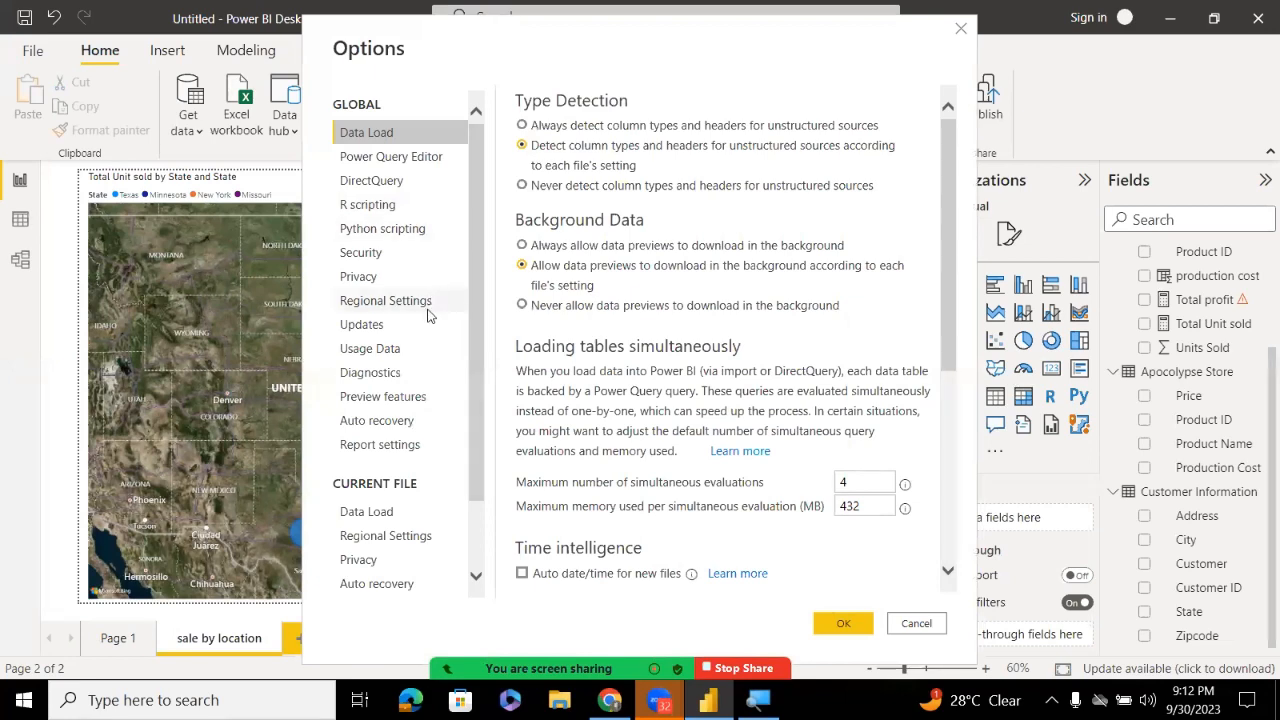
Browse current-file Data Load, Report settings, Updates, Language, Privacy, Security and Python scripting pages
click(407, 524)
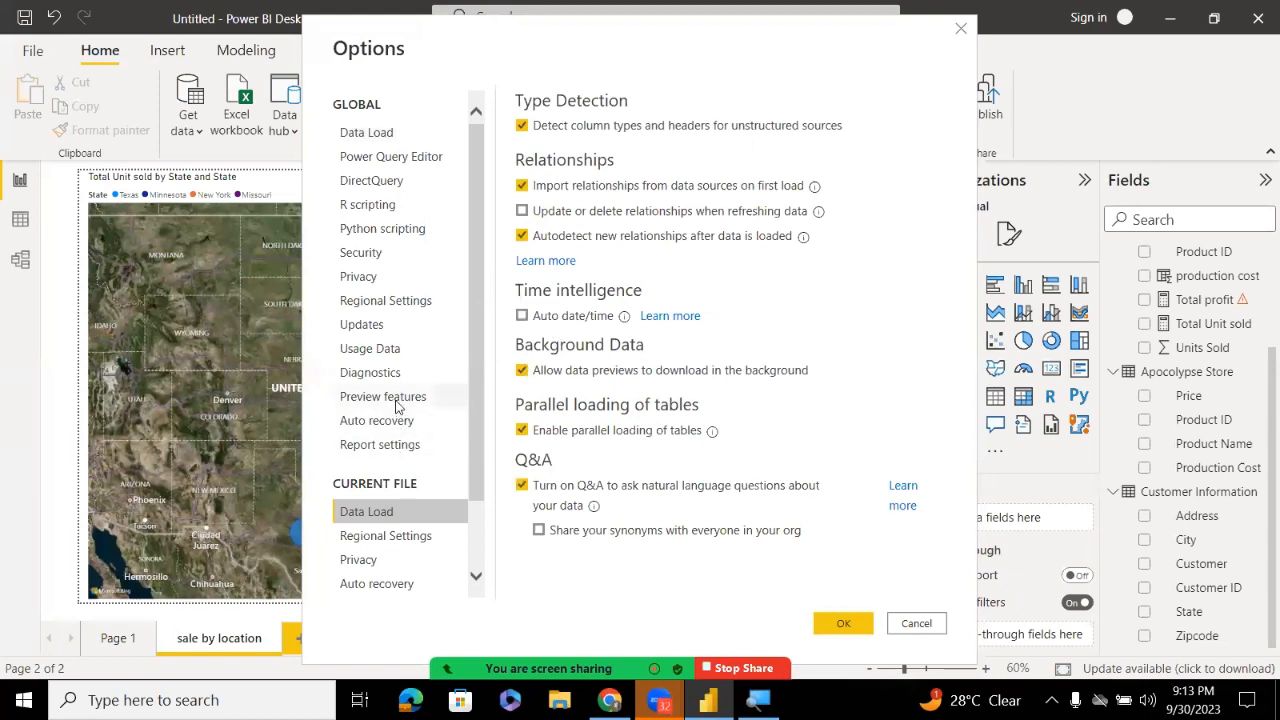
click(395, 447)
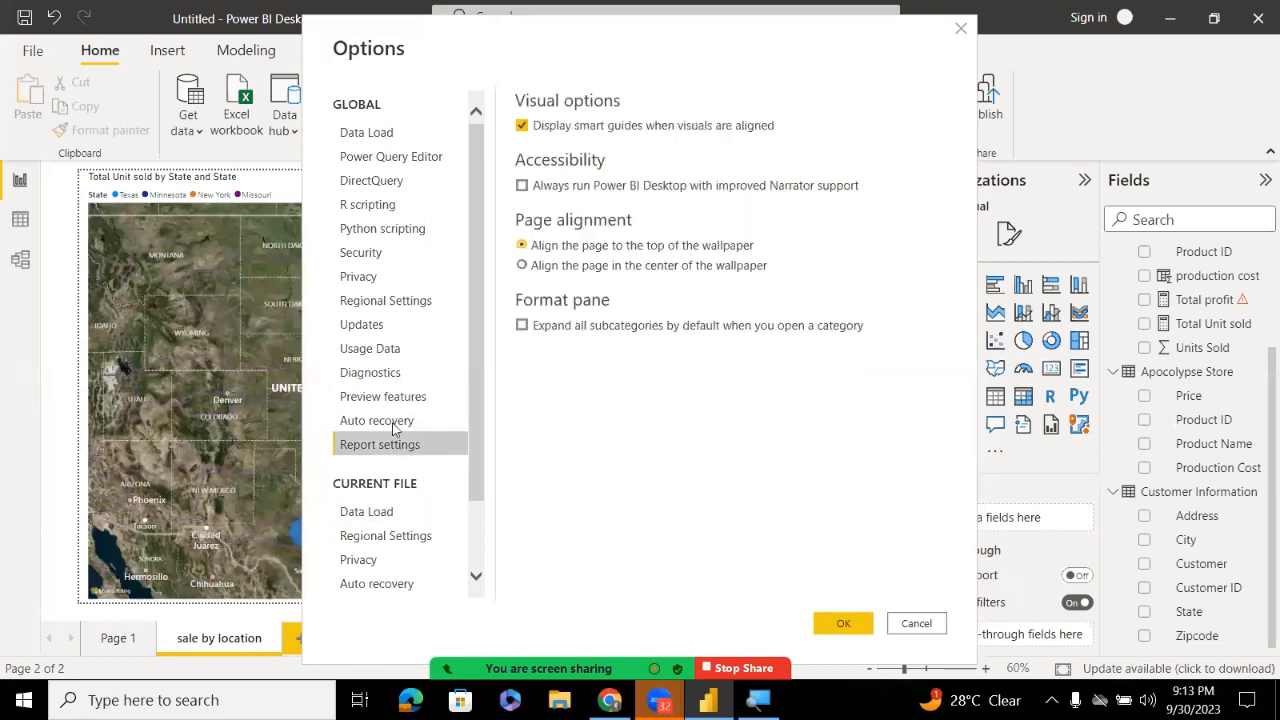
click(386, 326)
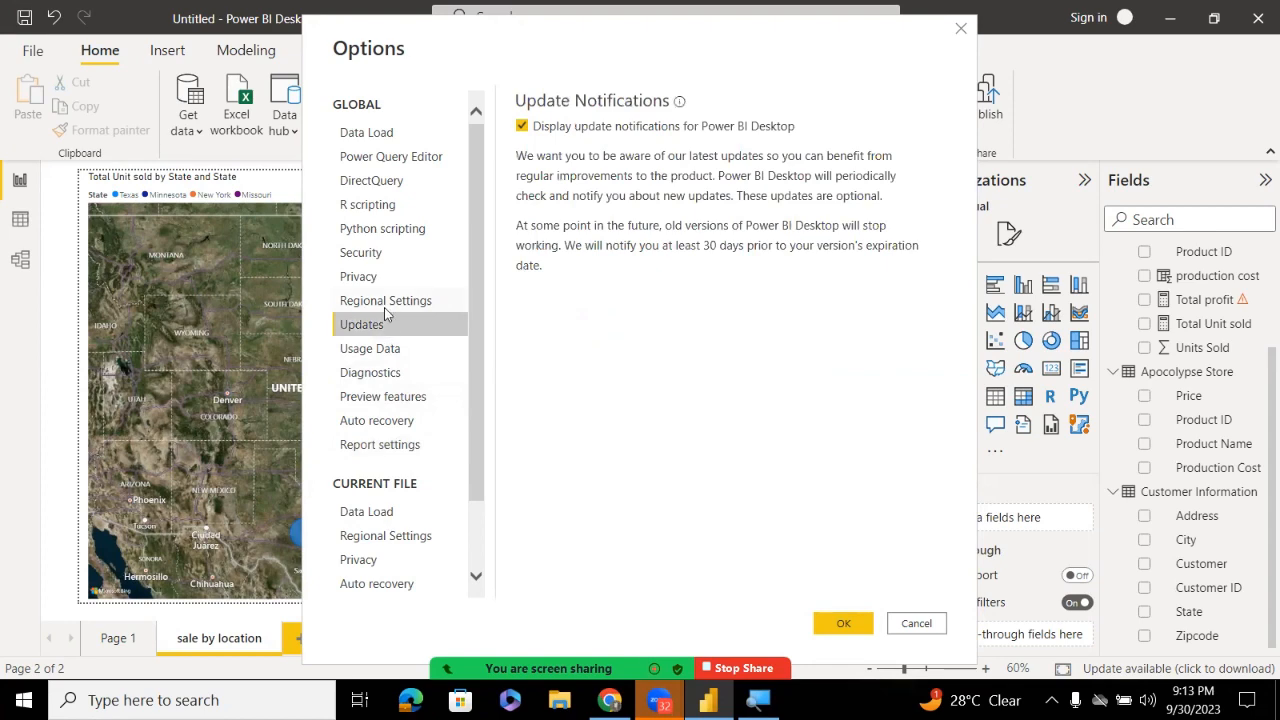
click(386, 310)
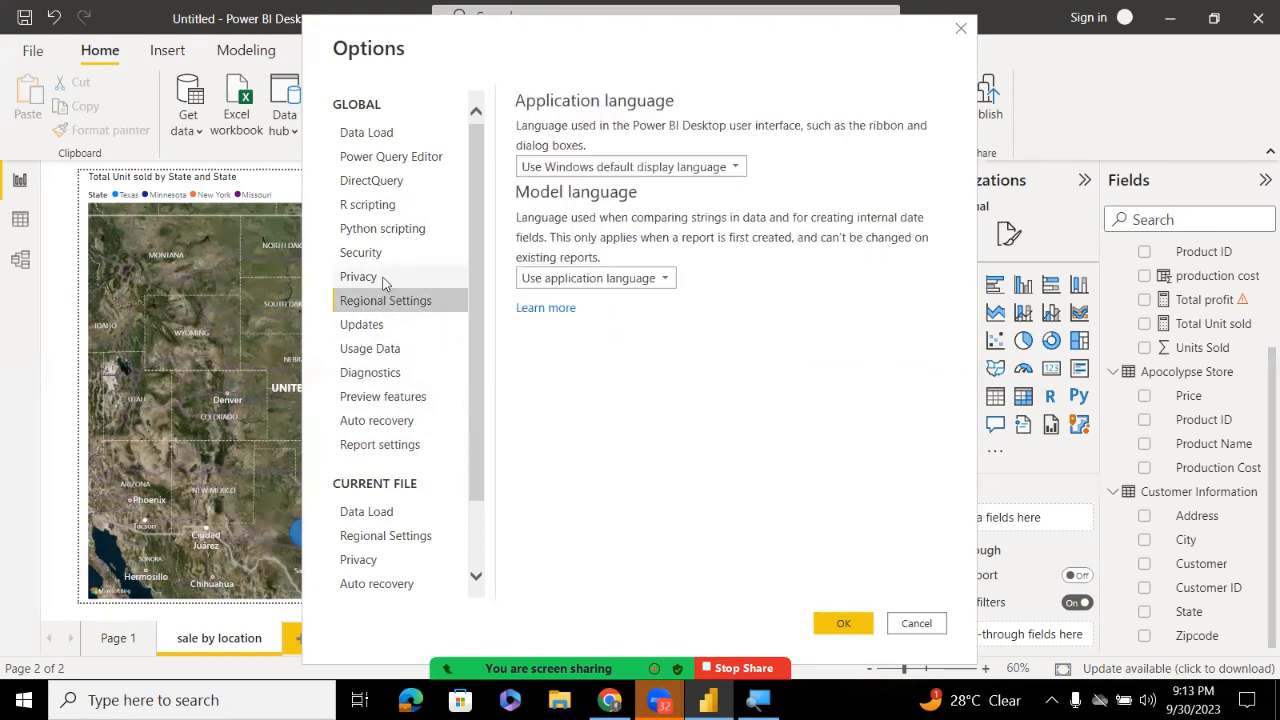
click(384, 280)
click(374, 250)
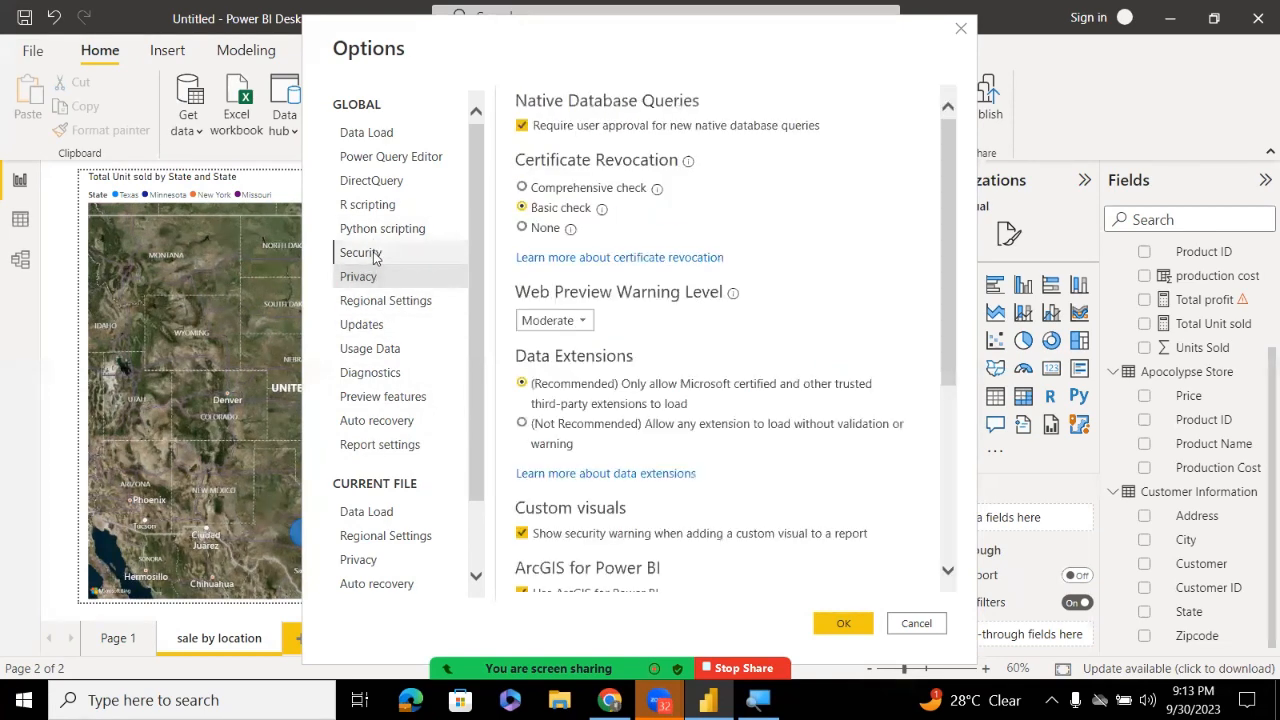
click(375, 236)
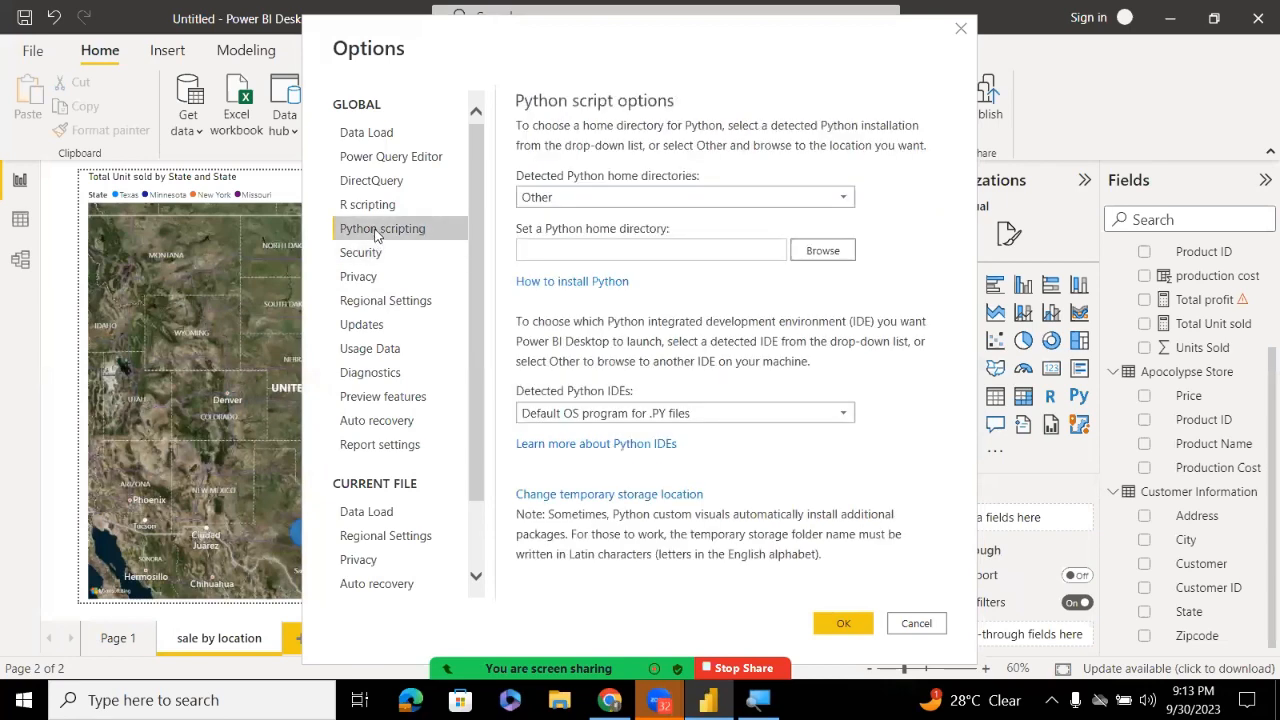
Review Auto recovery, Preview features, Diagnostics and Usage data, then return to Security
click(356, 520)
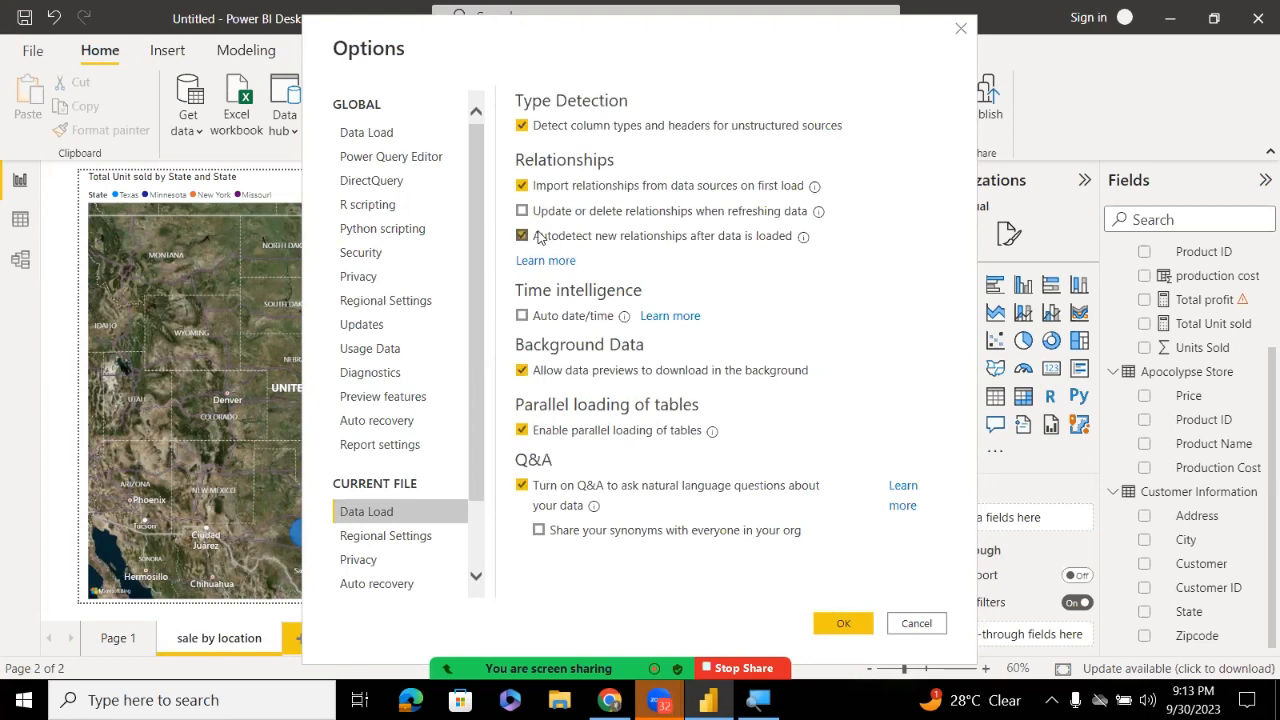
click(390, 445)
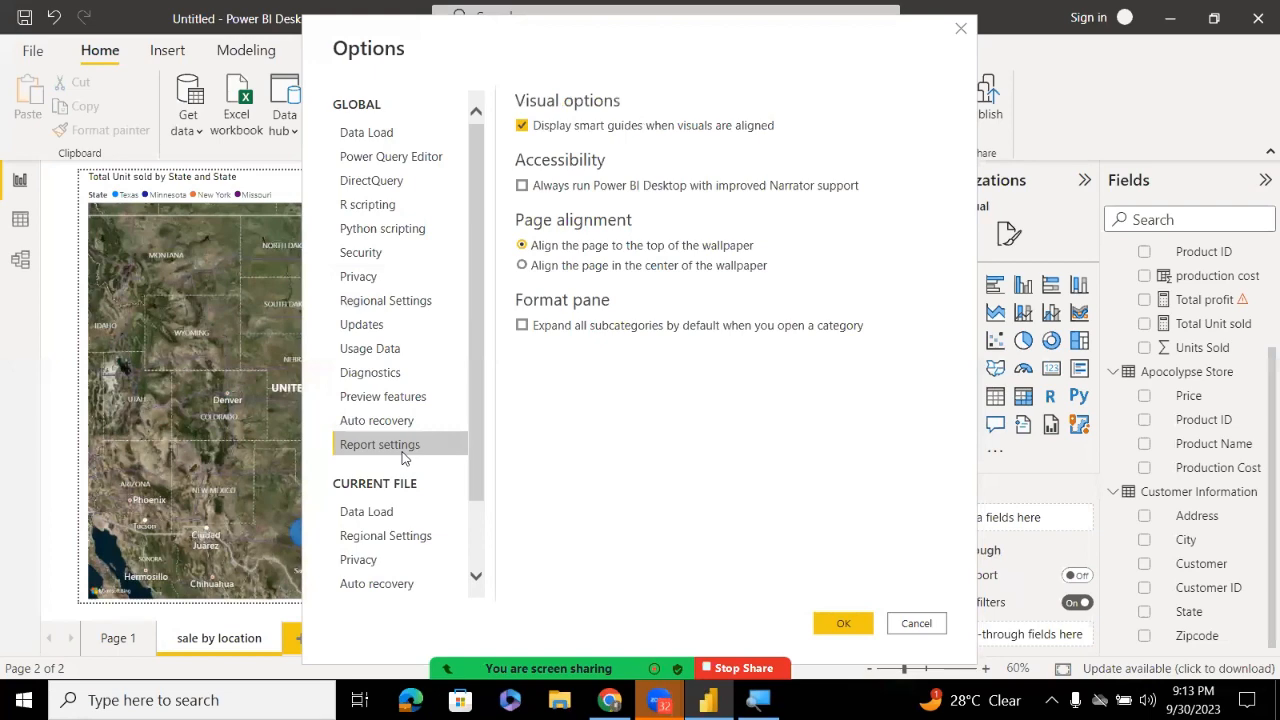
click(400, 422)
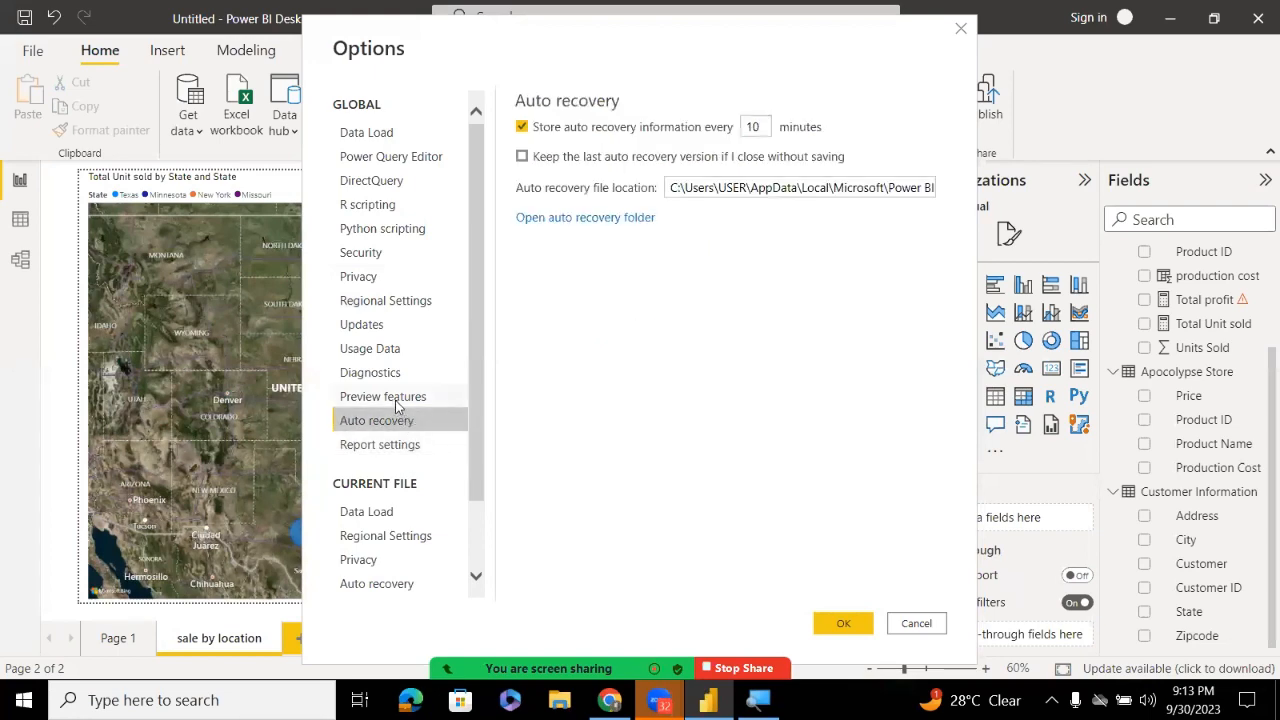
click(398, 398)
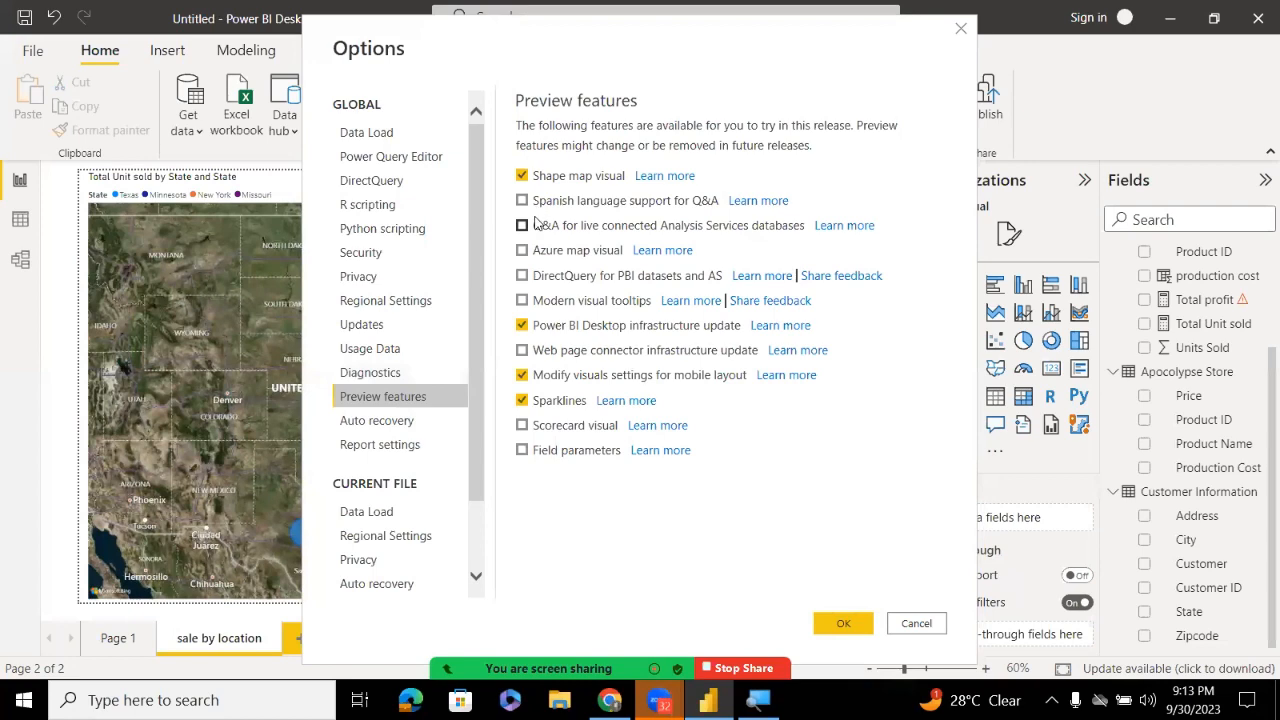
click(405, 373)
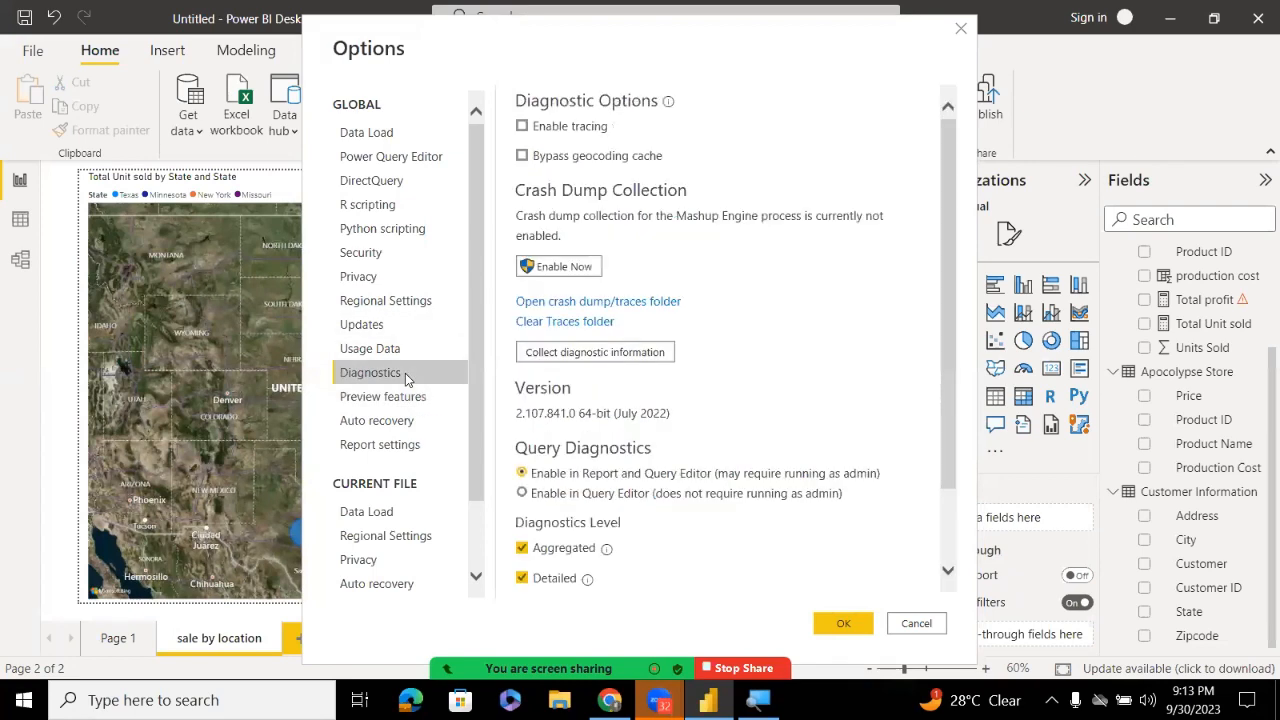
click(405, 356)
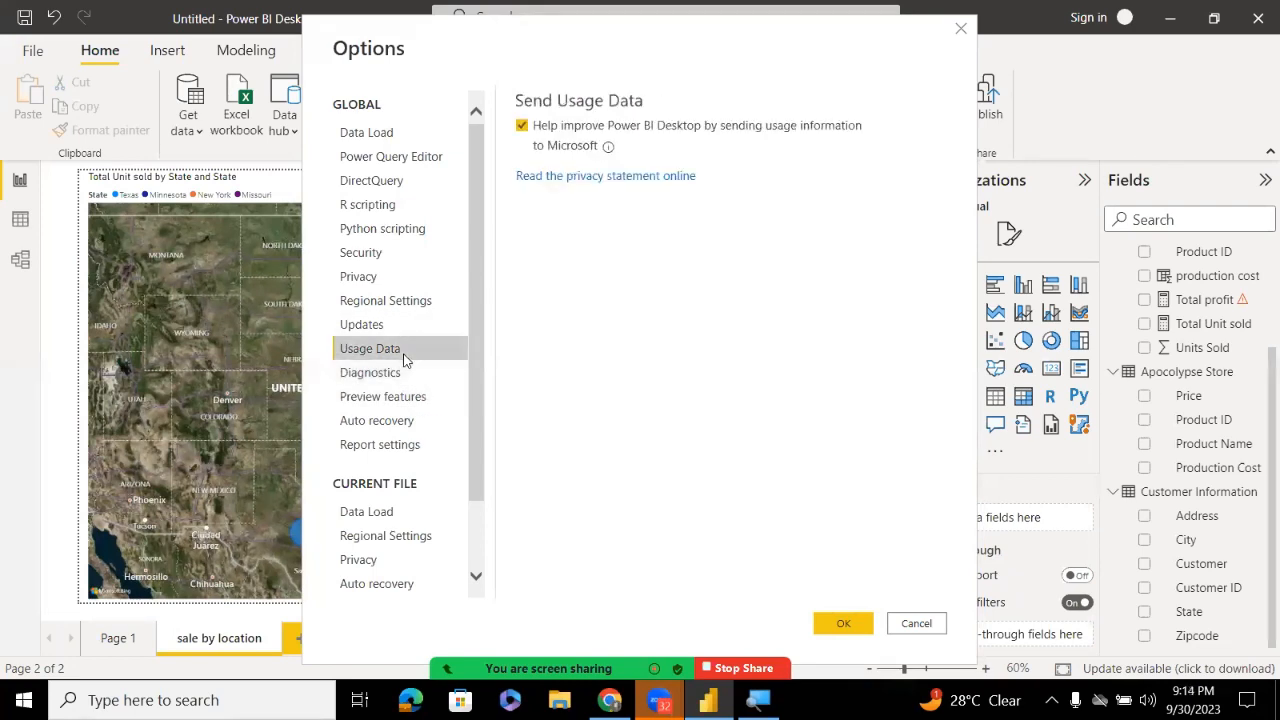
click(401, 326)
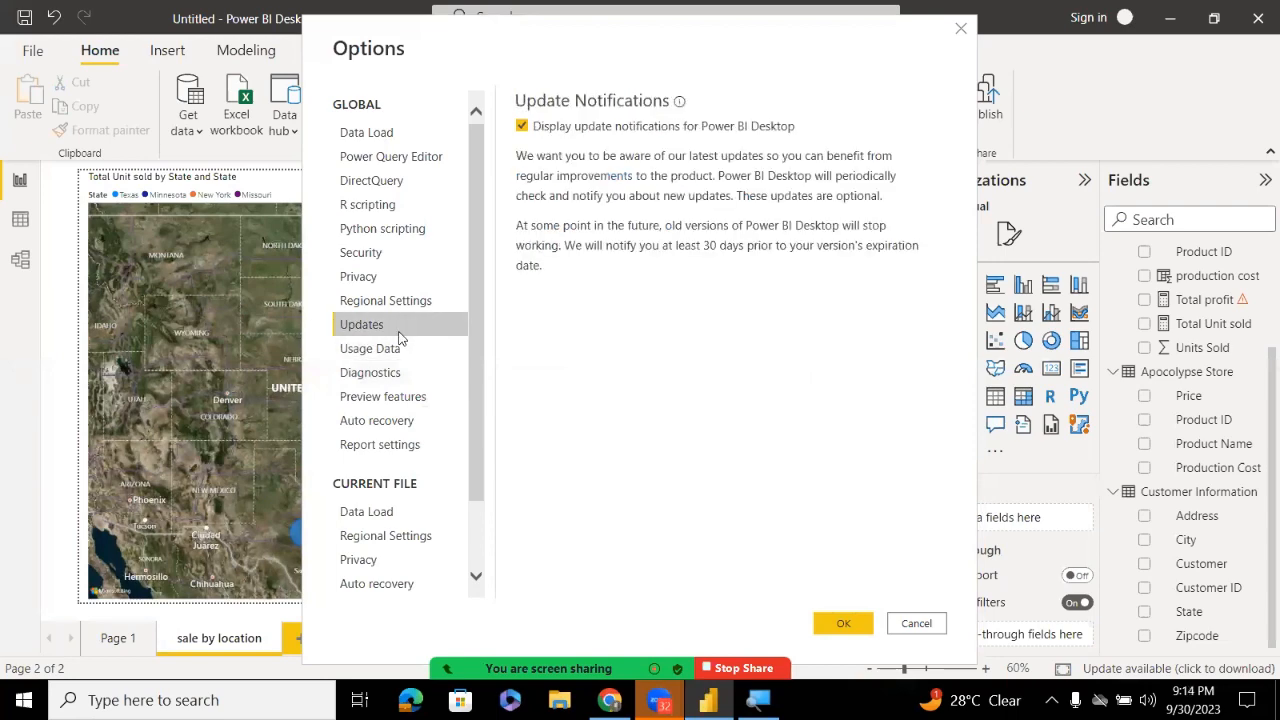
click(398, 300)
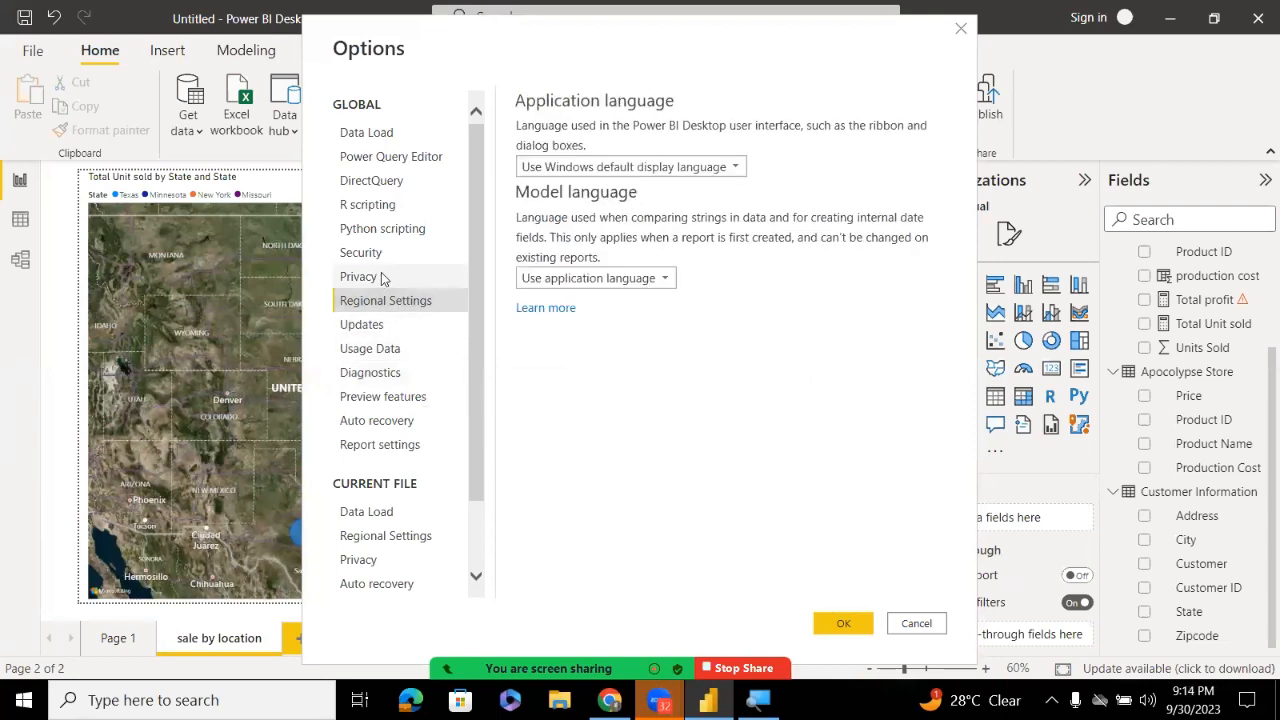
click(381, 272)
click(381, 253)
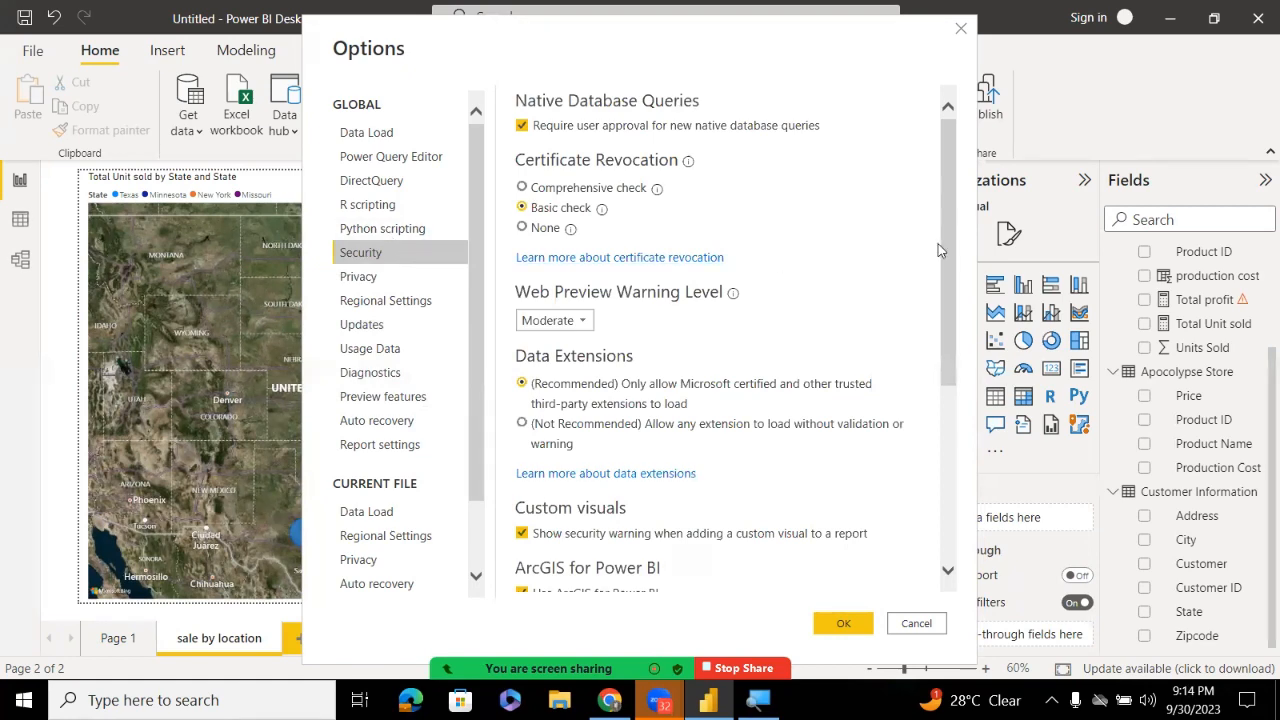
Check and close the Zoom chat and participants windows, then close the Options dialog
drag(944, 245, 944, 334)
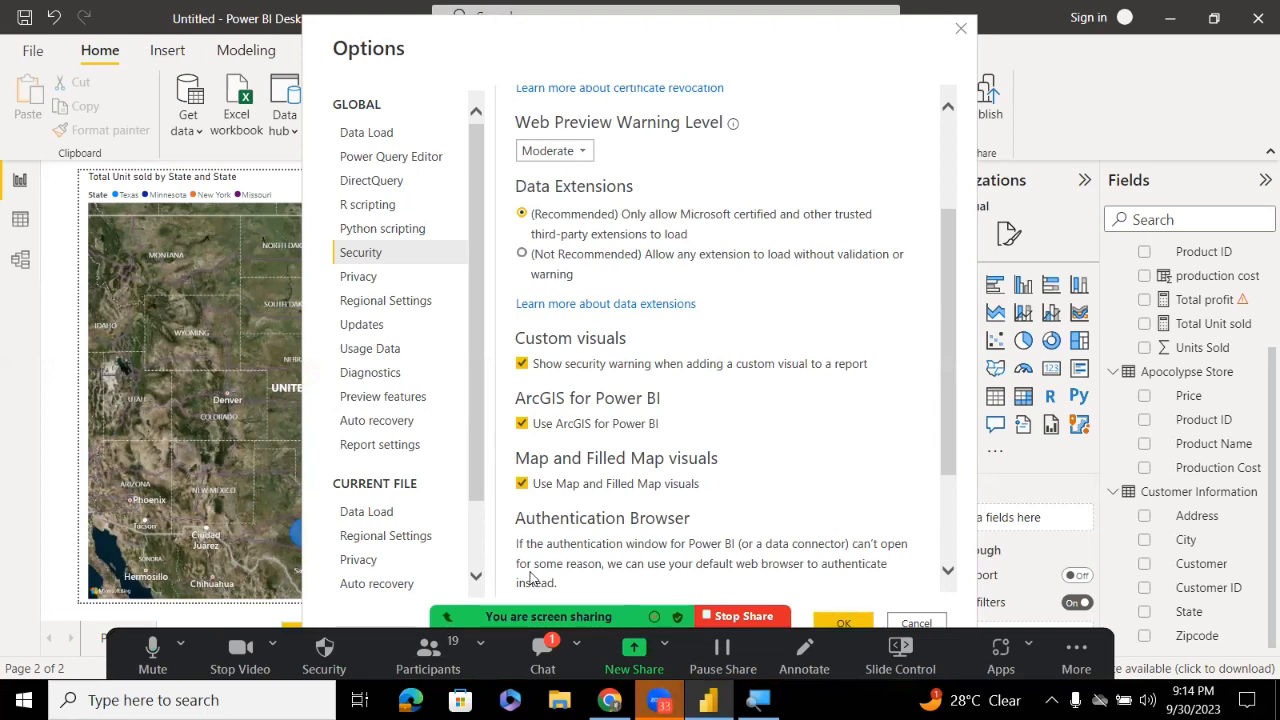
click(542, 655)
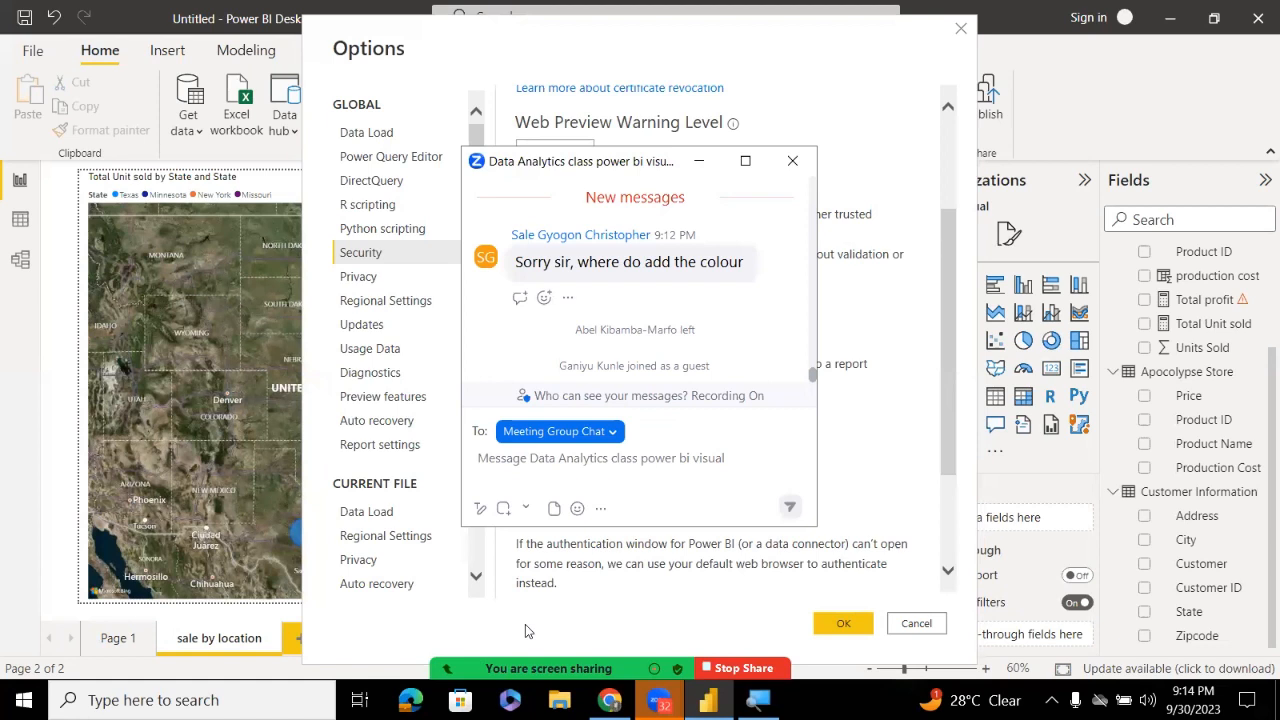
key(alt+u)
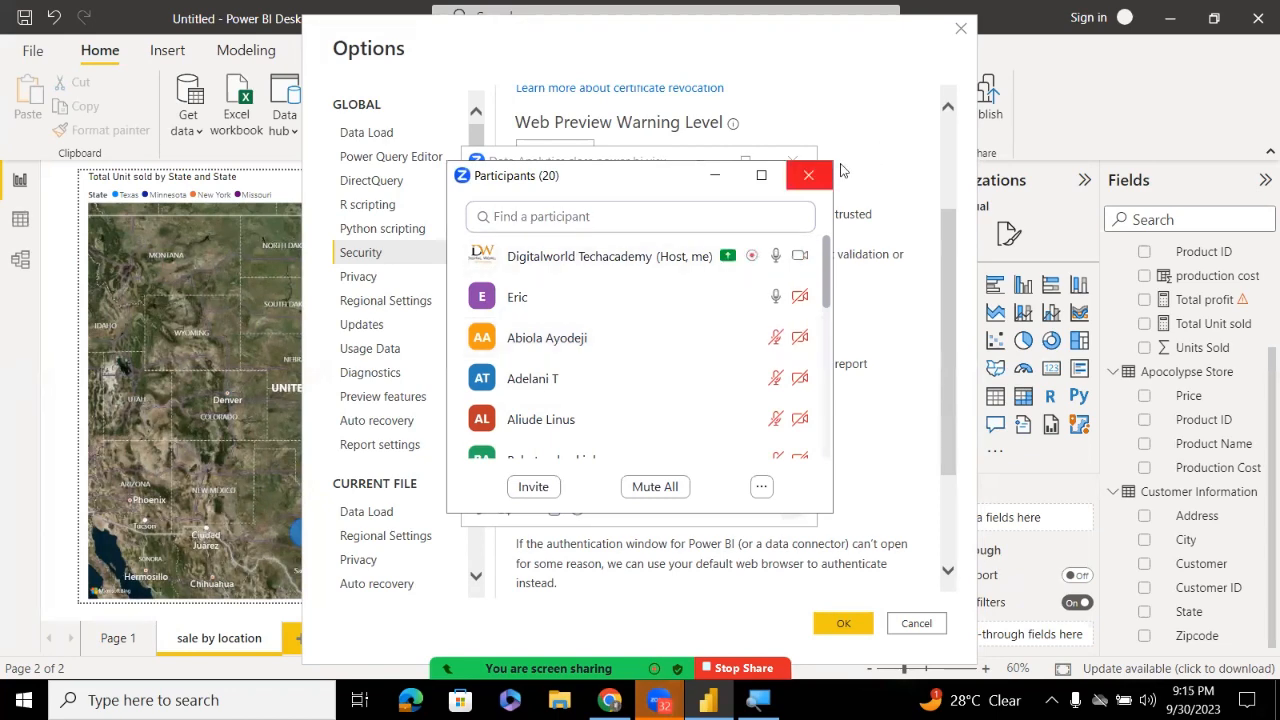
click(810, 175)
click(809, 162)
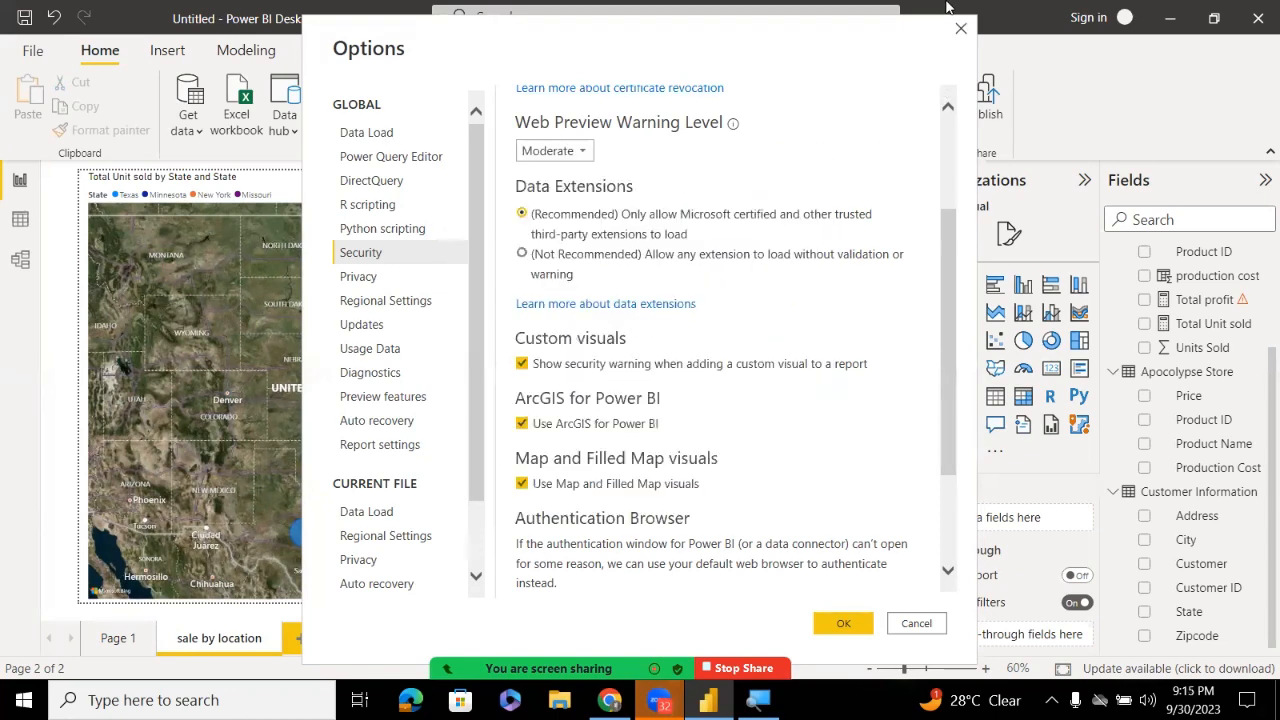
click(960, 28)
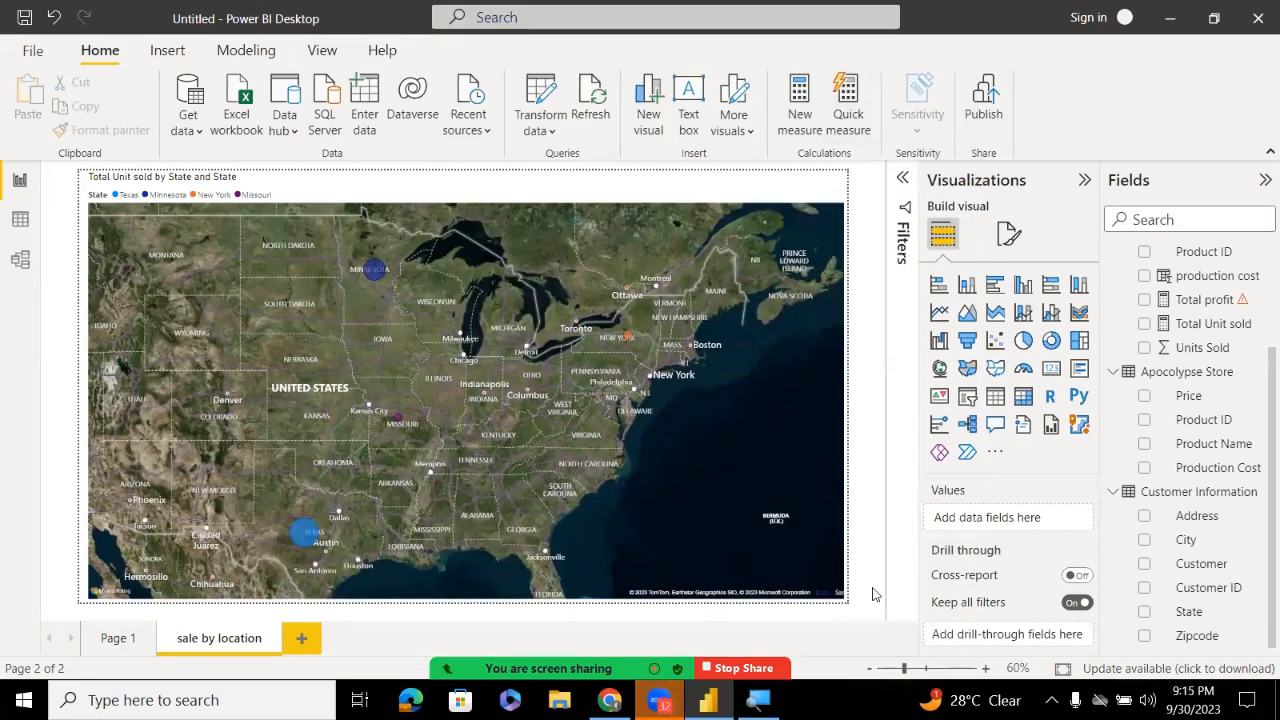
Select the units-sold-by-state map visual on the report canvas
mouse_move(609, 700)
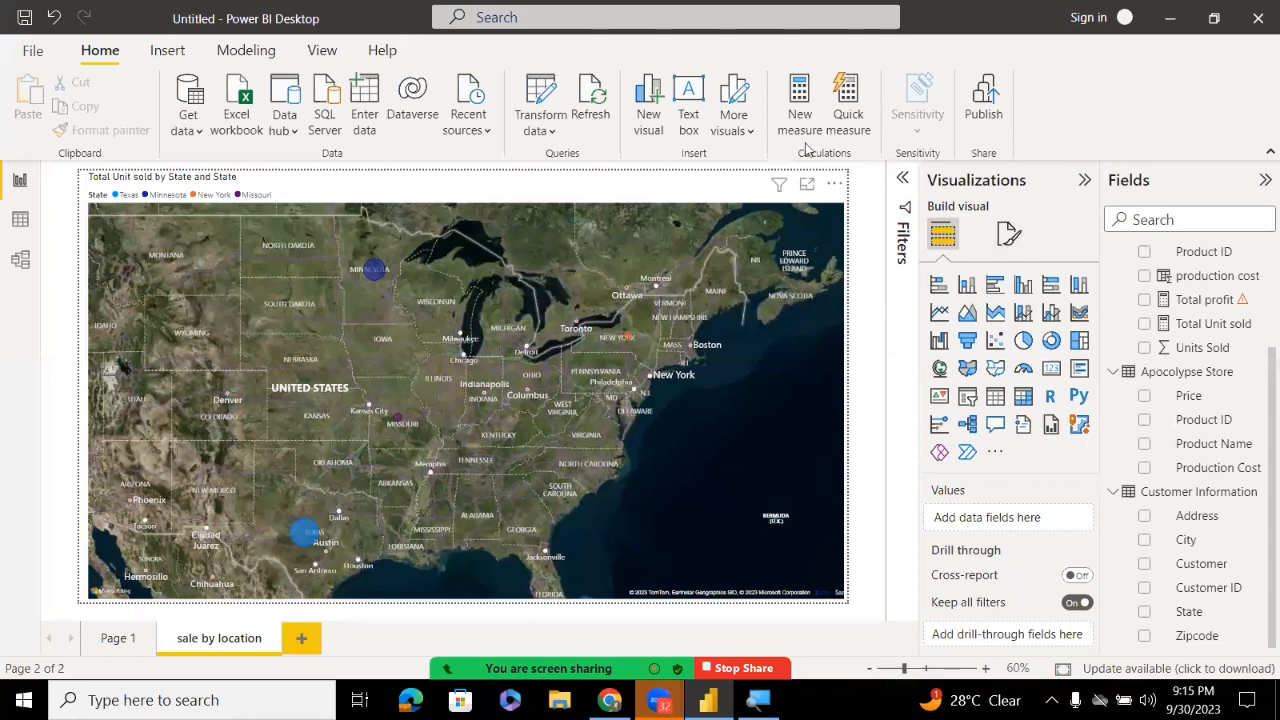
click(815, 436)
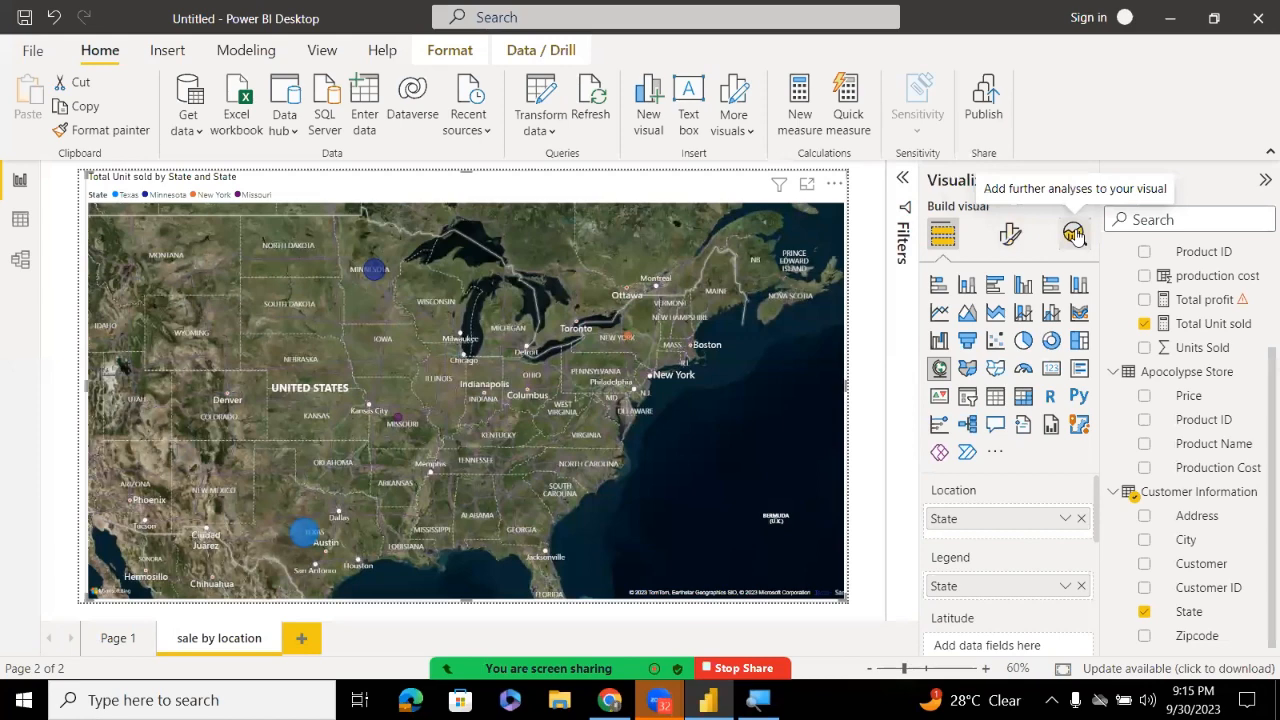
In the map's Format visual Style, preview Dark, return to Aerial, then try Light
click(1020, 238)
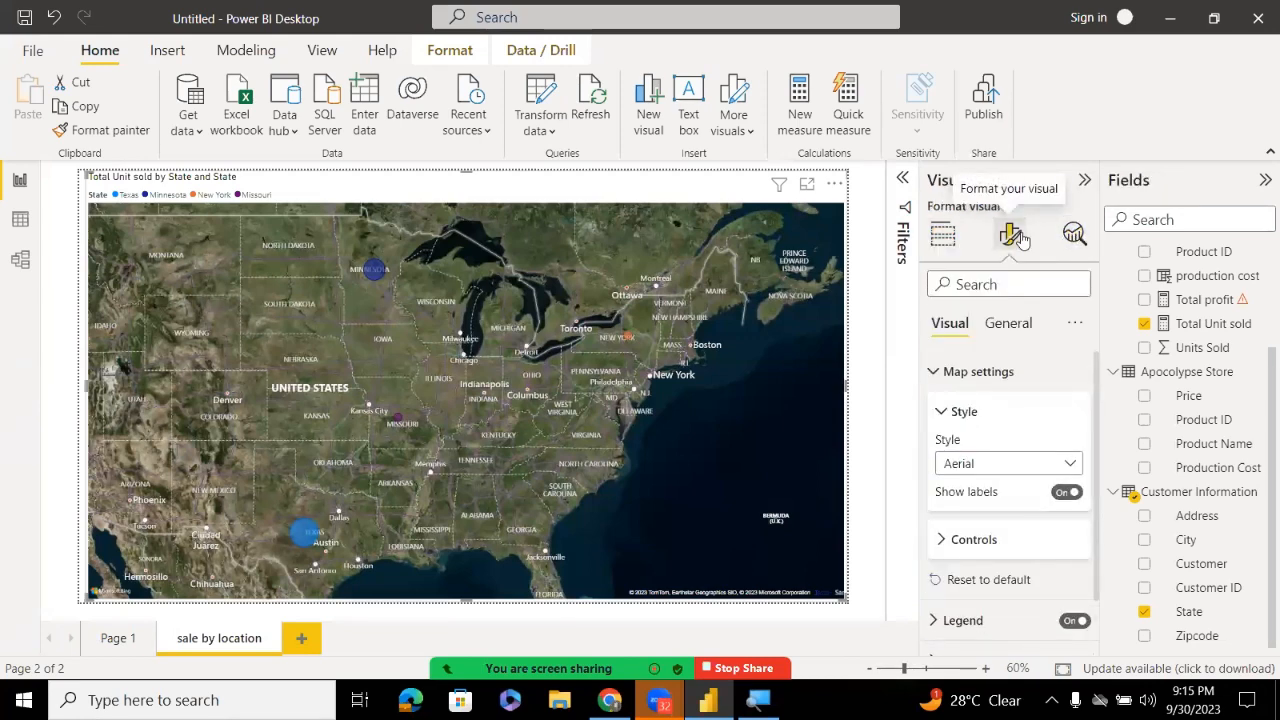
click(1023, 461)
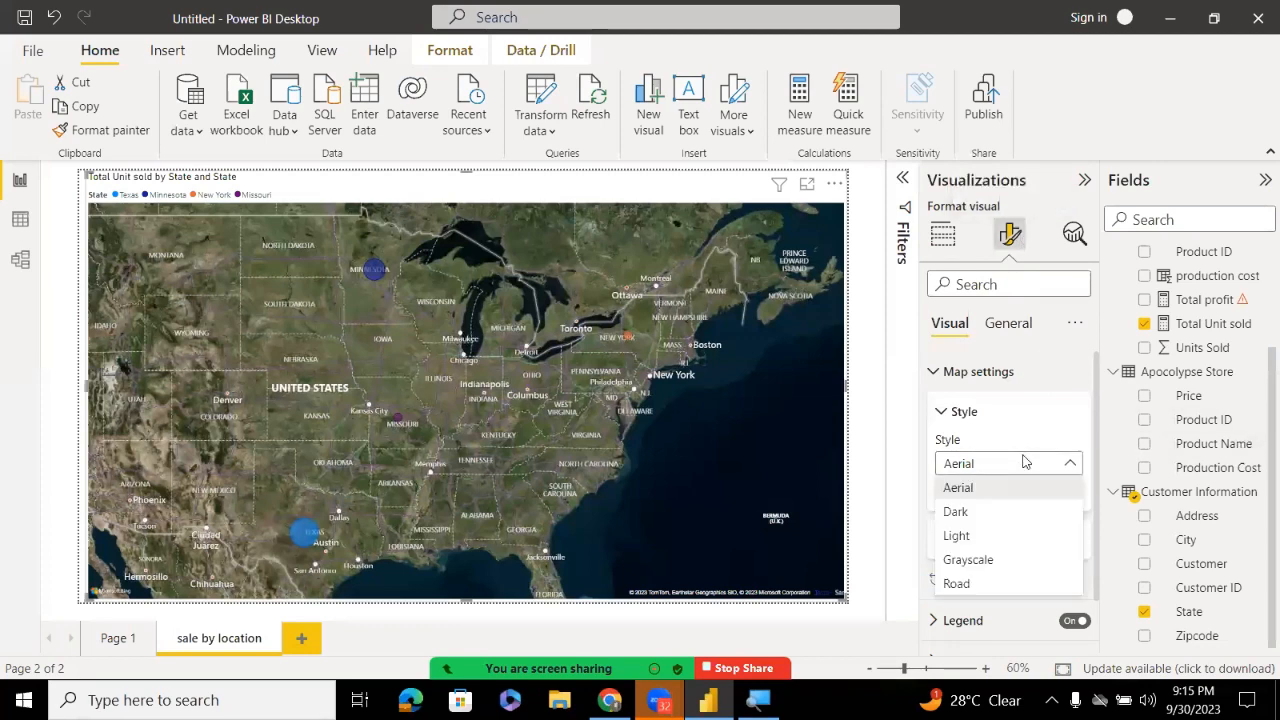
click(983, 511)
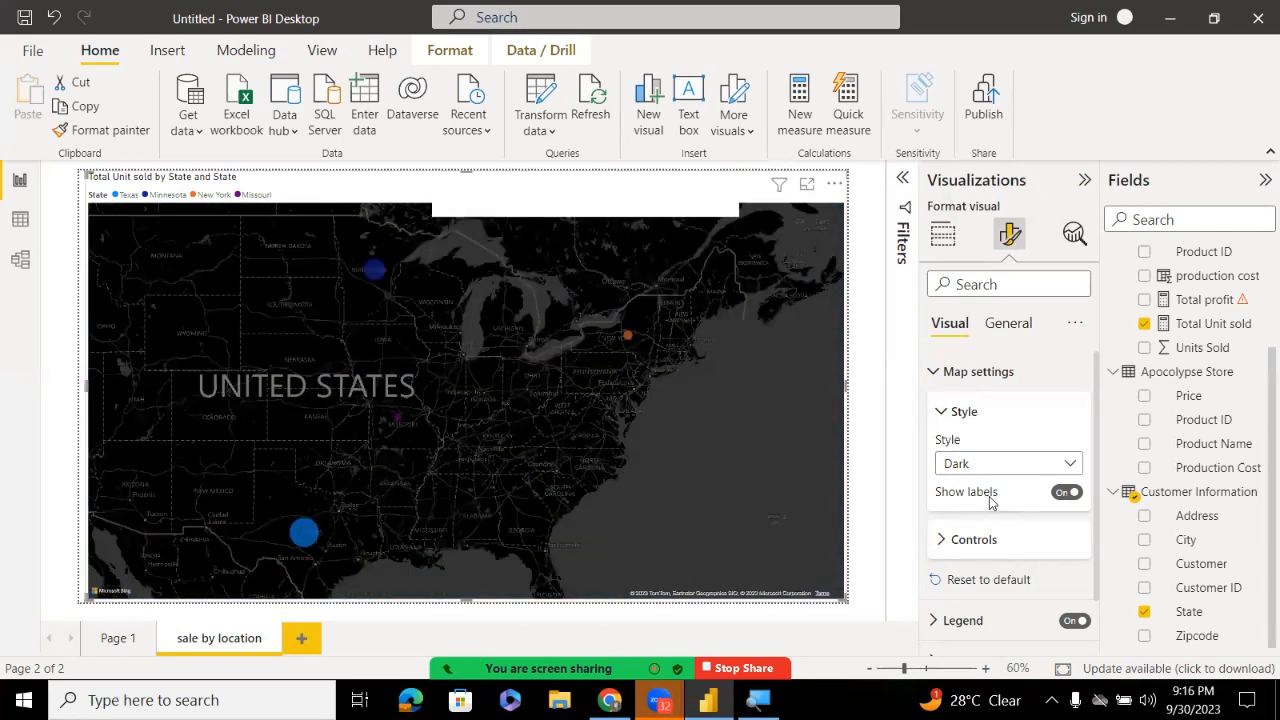
click(991, 465)
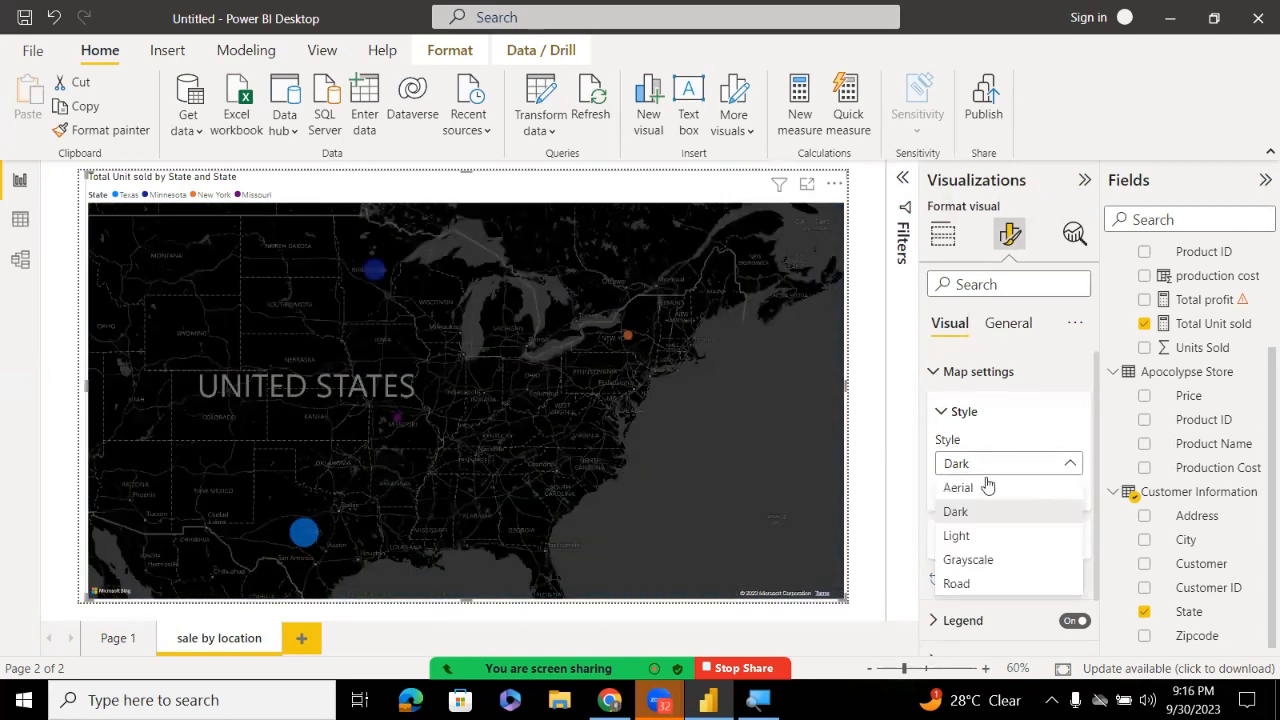
click(985, 487)
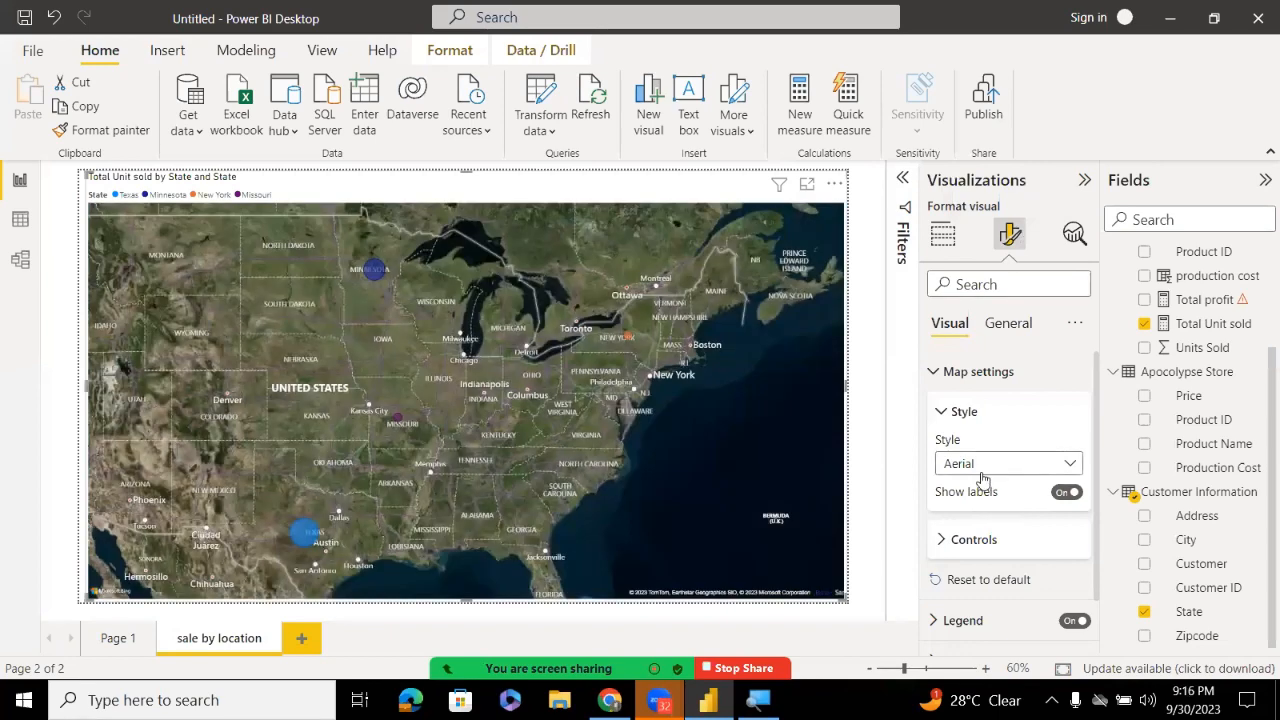
click(982, 472)
click(972, 541)
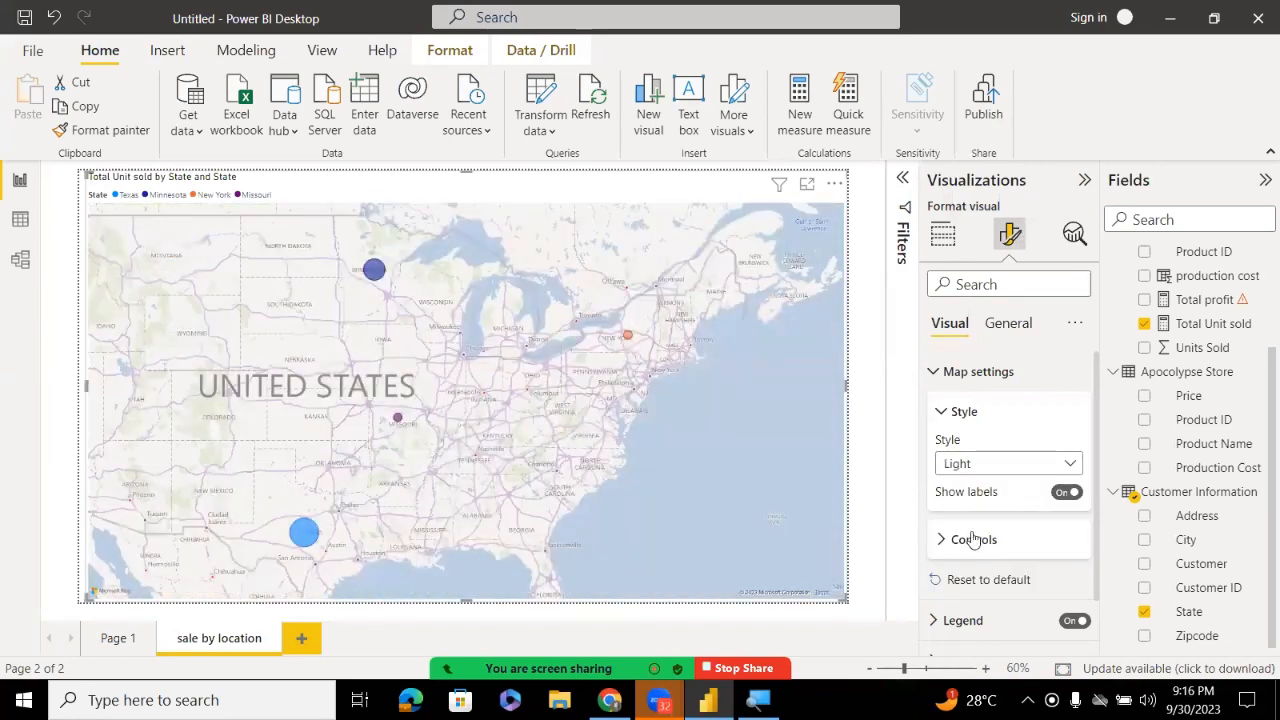
Preview the Grayscale and Road map styles, then set Style back to Aerial
click(978, 466)
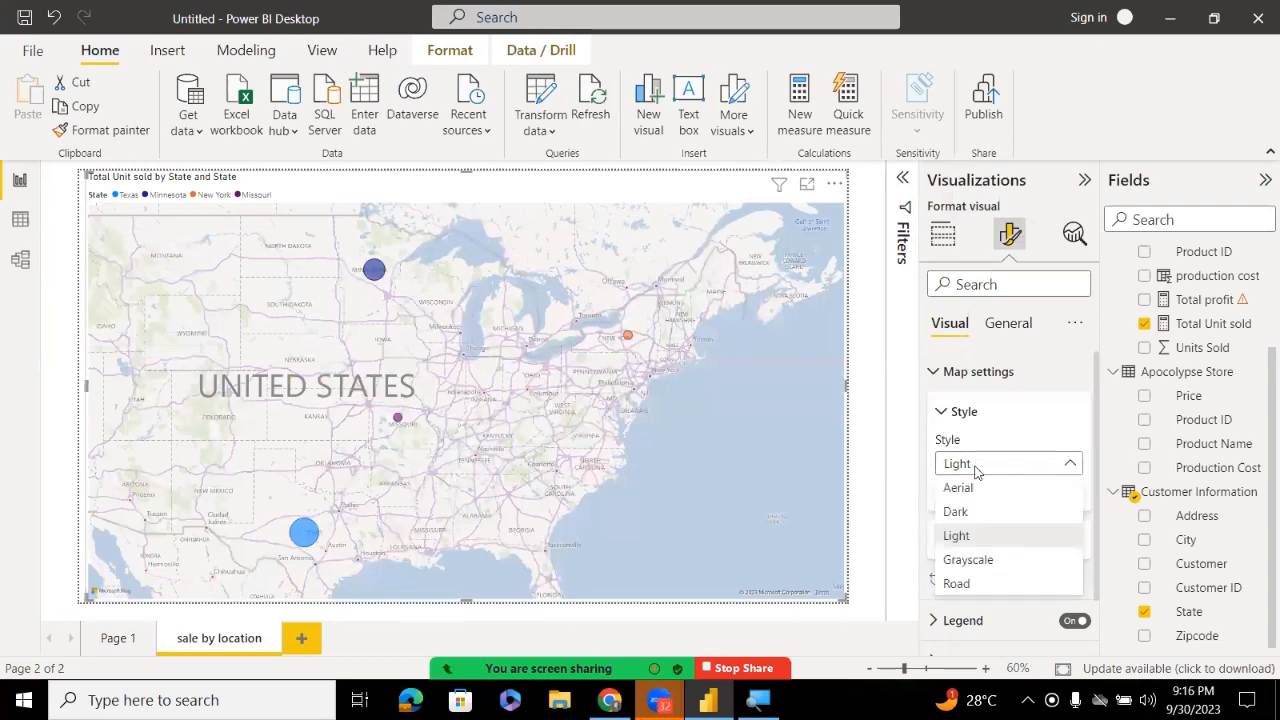
click(962, 565)
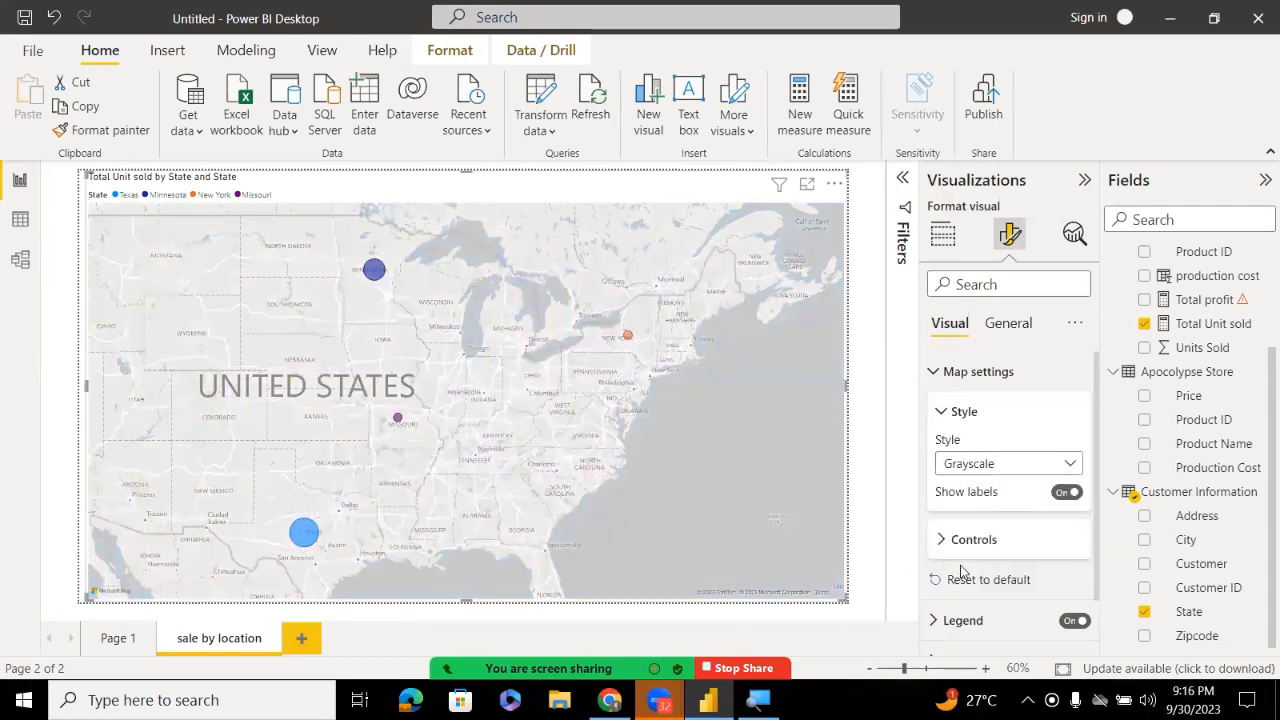
click(971, 466)
click(962, 583)
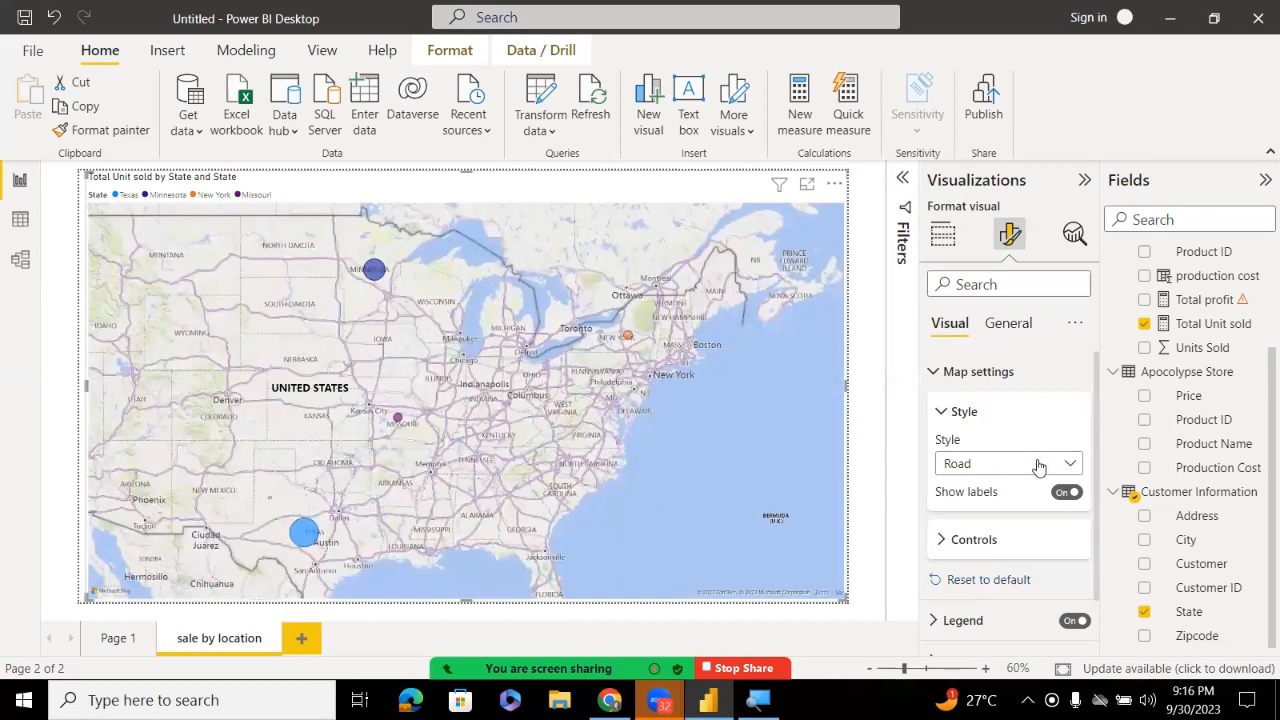
click(1004, 470)
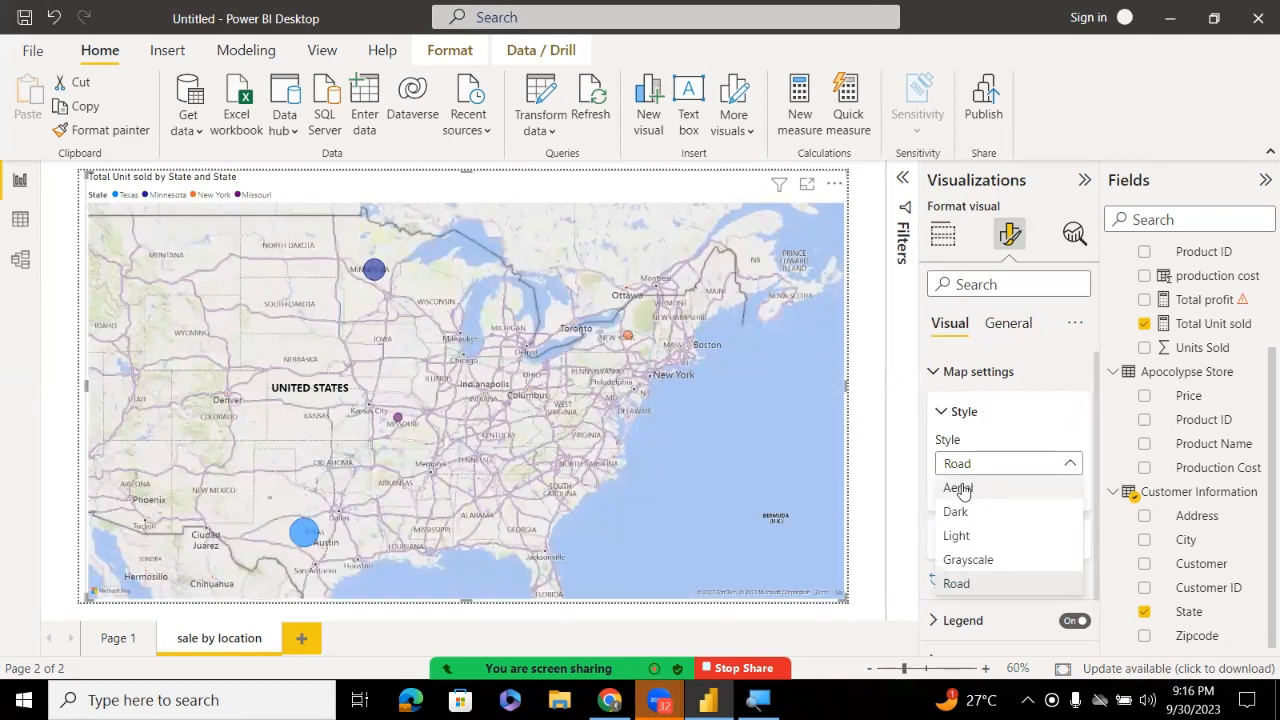
click(958, 488)
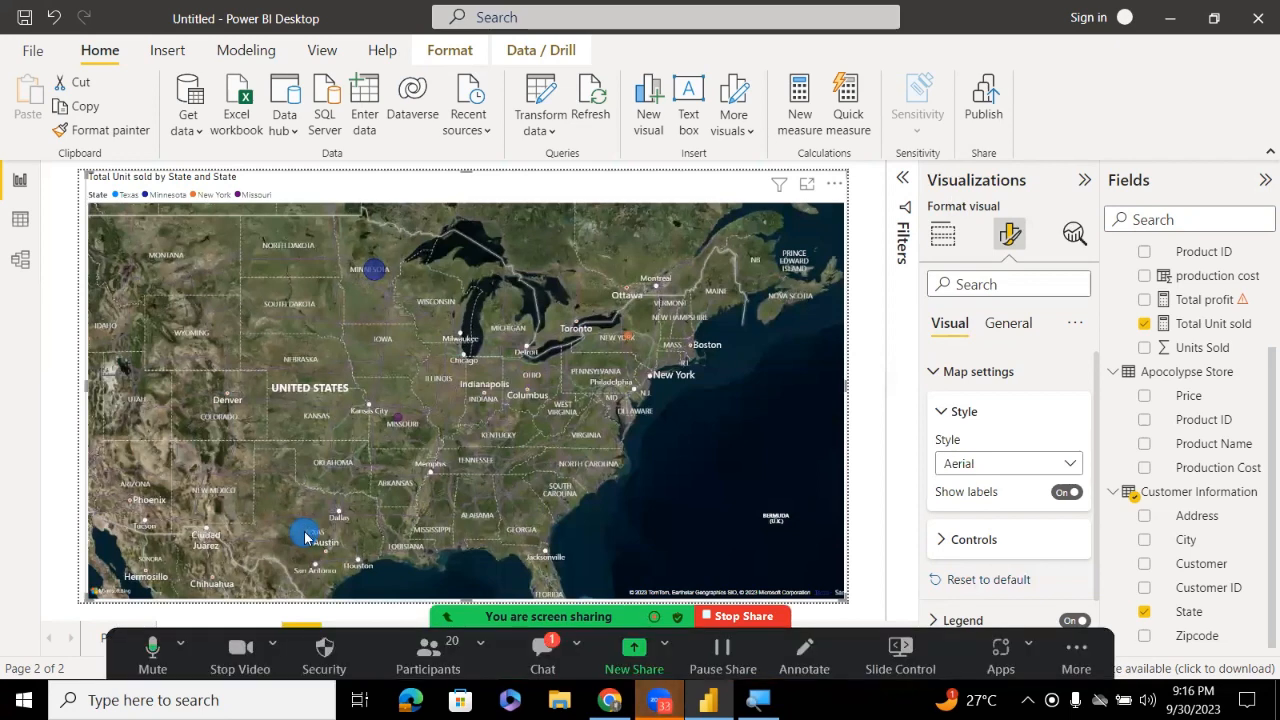
click(962, 412)
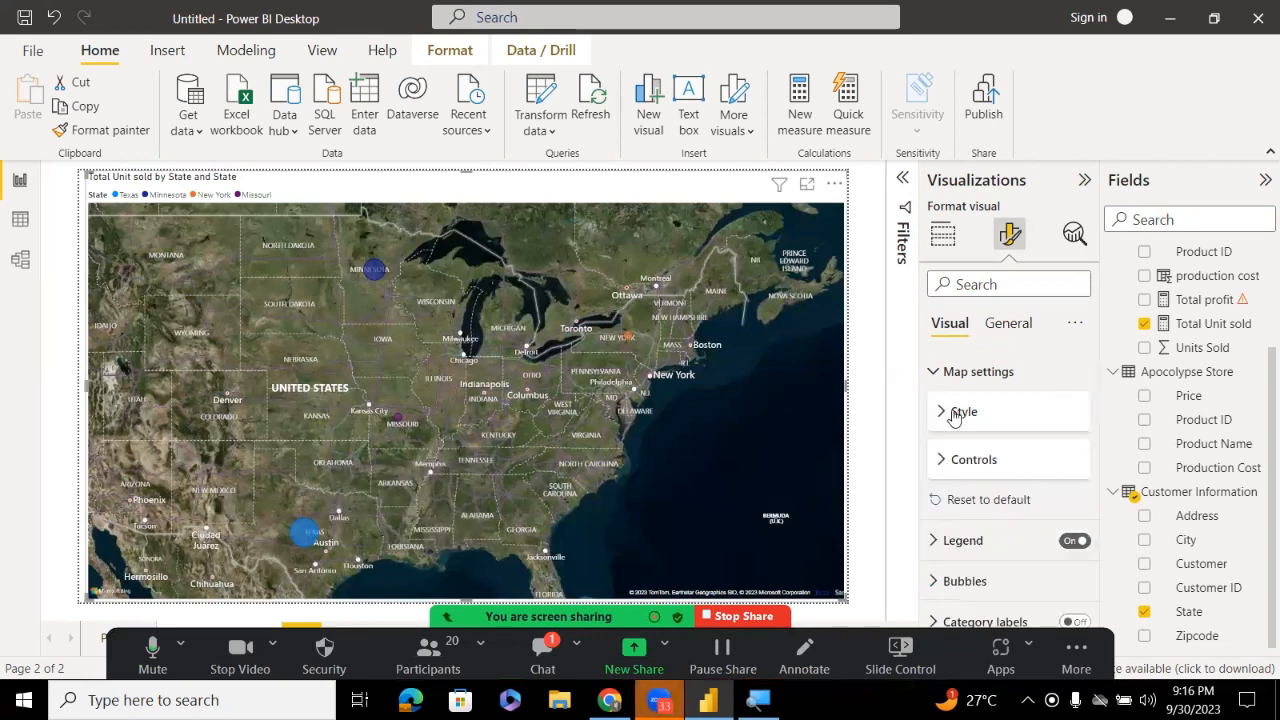
Switch on the map's Zoom buttons under Map settings > Controls
click(944, 464)
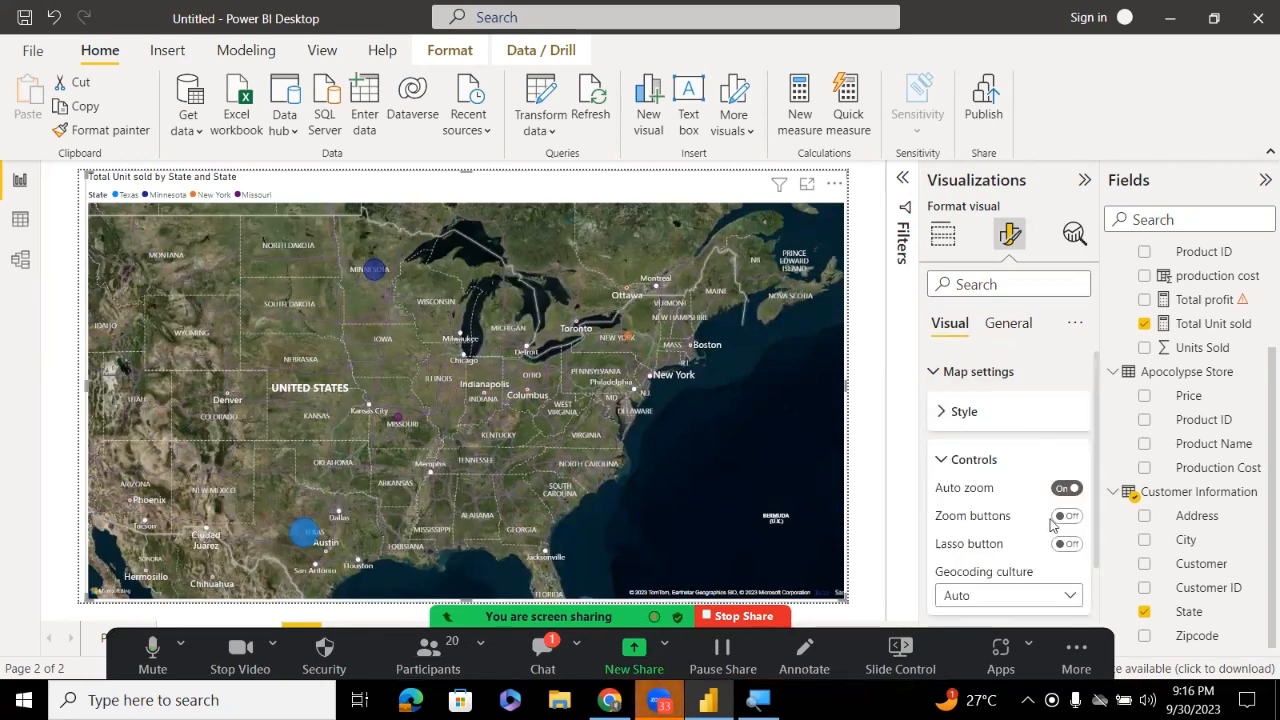
click(938, 463)
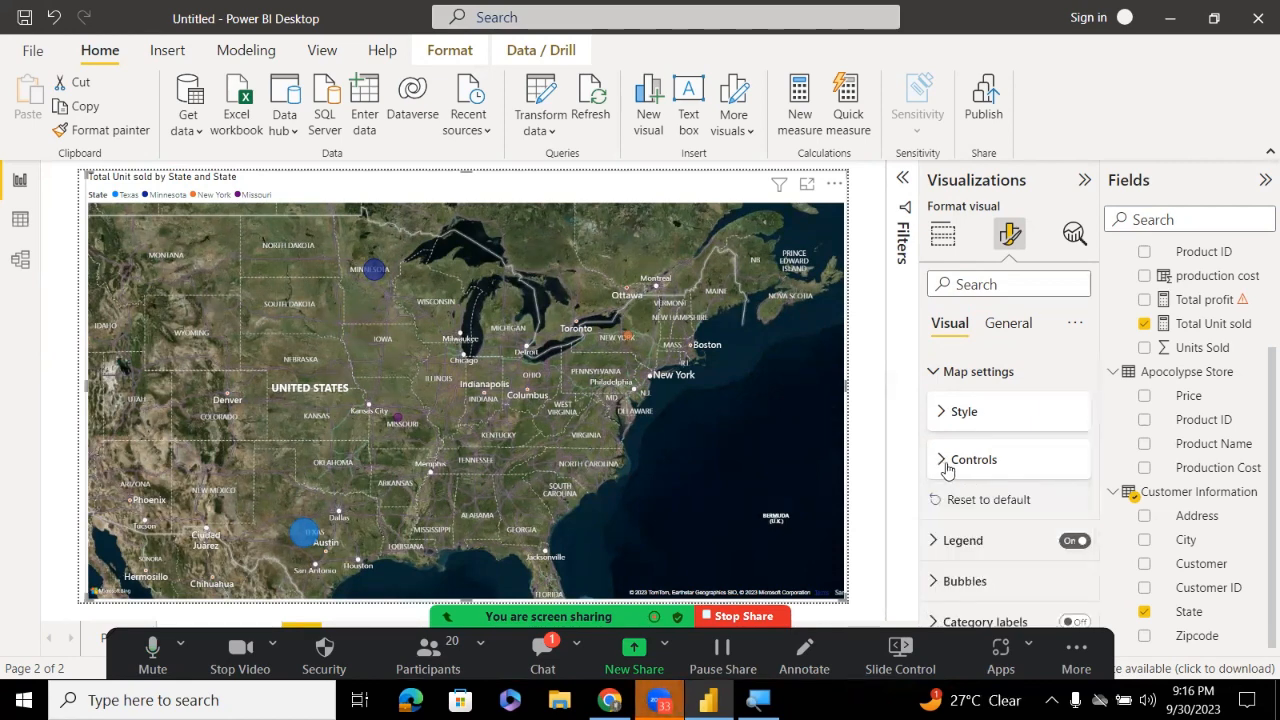
click(945, 462)
click(1066, 516)
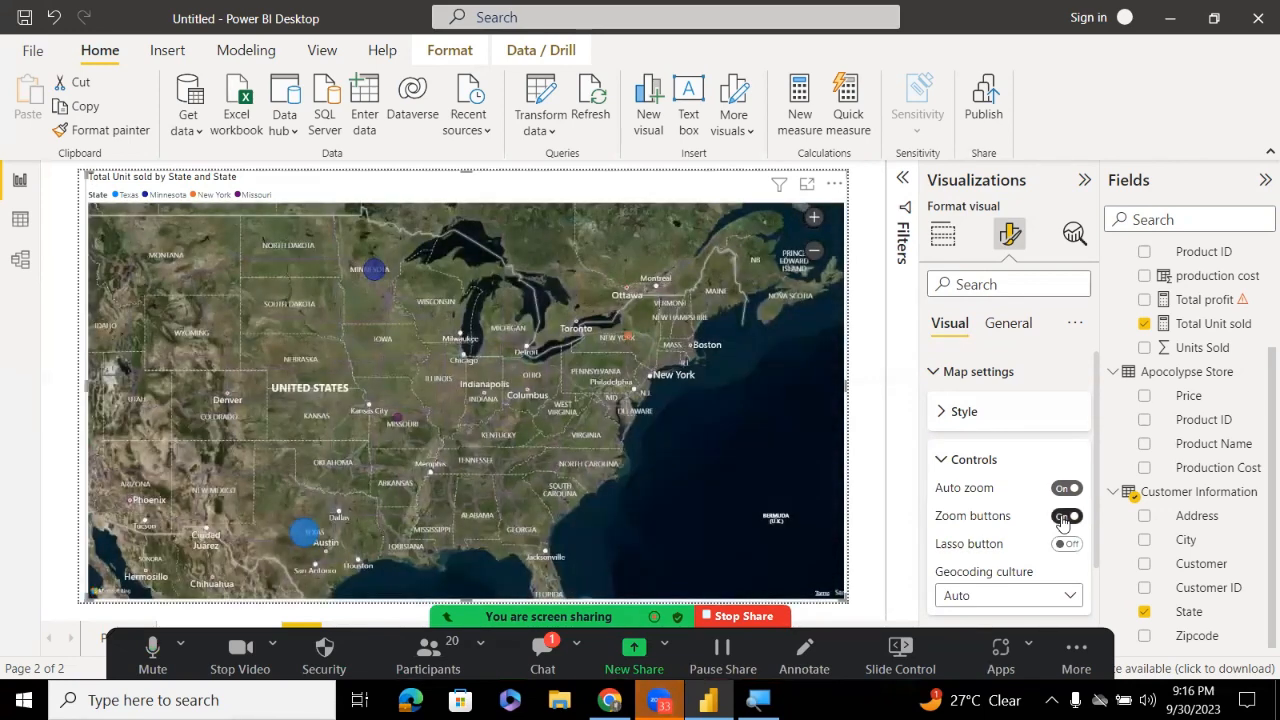
Test the + and − buttons, zooming into the Midwest and back out to a whole-world view
click(815, 217)
click(815, 217)
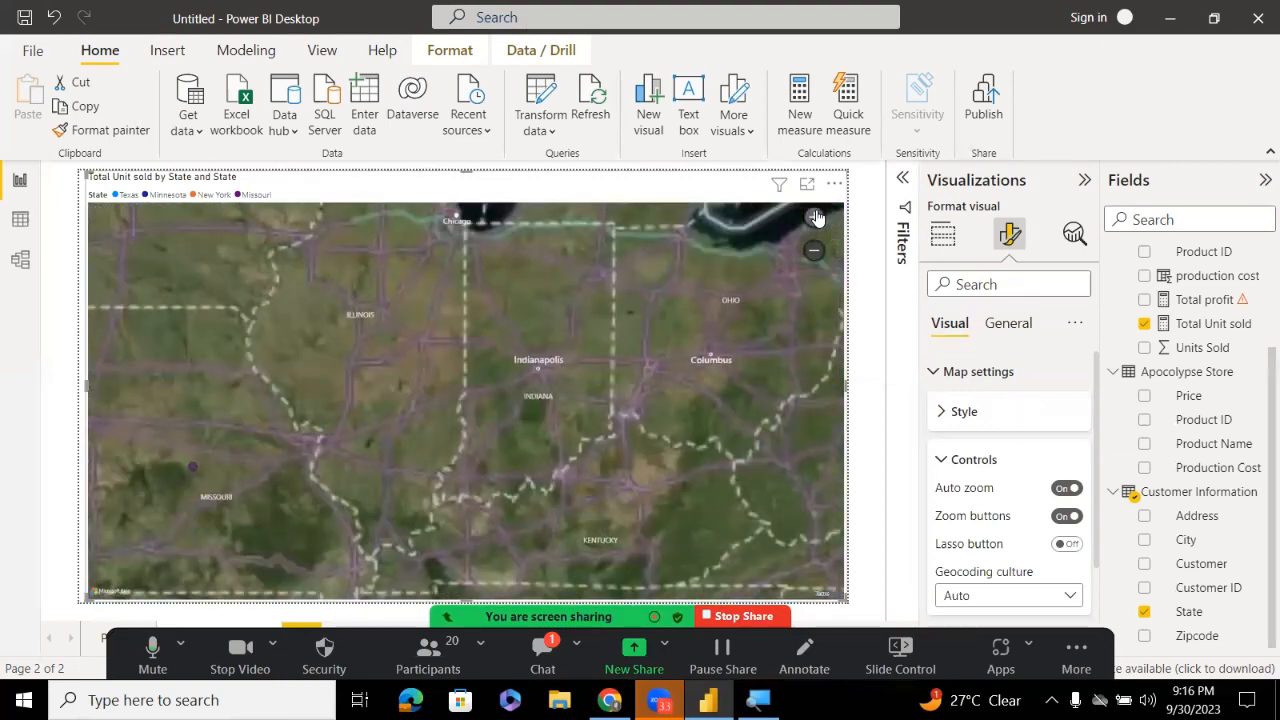
click(815, 217)
click(815, 217)
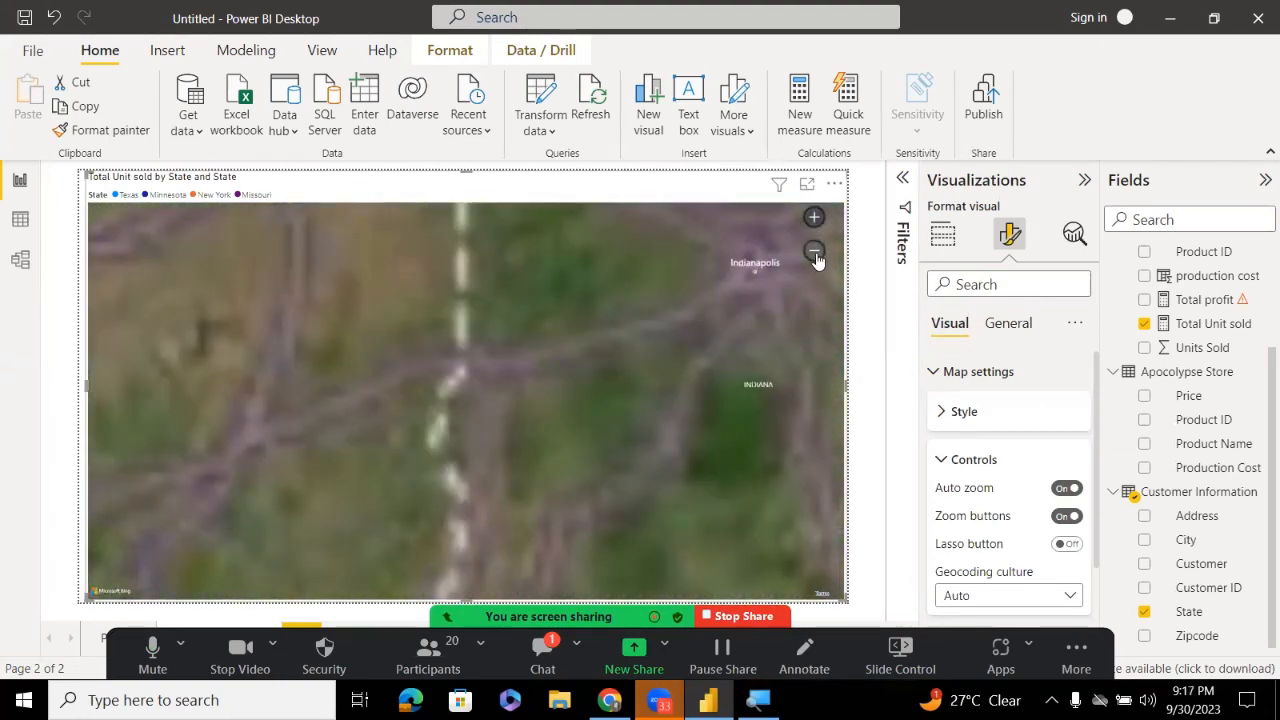
click(815, 250)
click(815, 250)
click(815, 250)
click(815, 250)
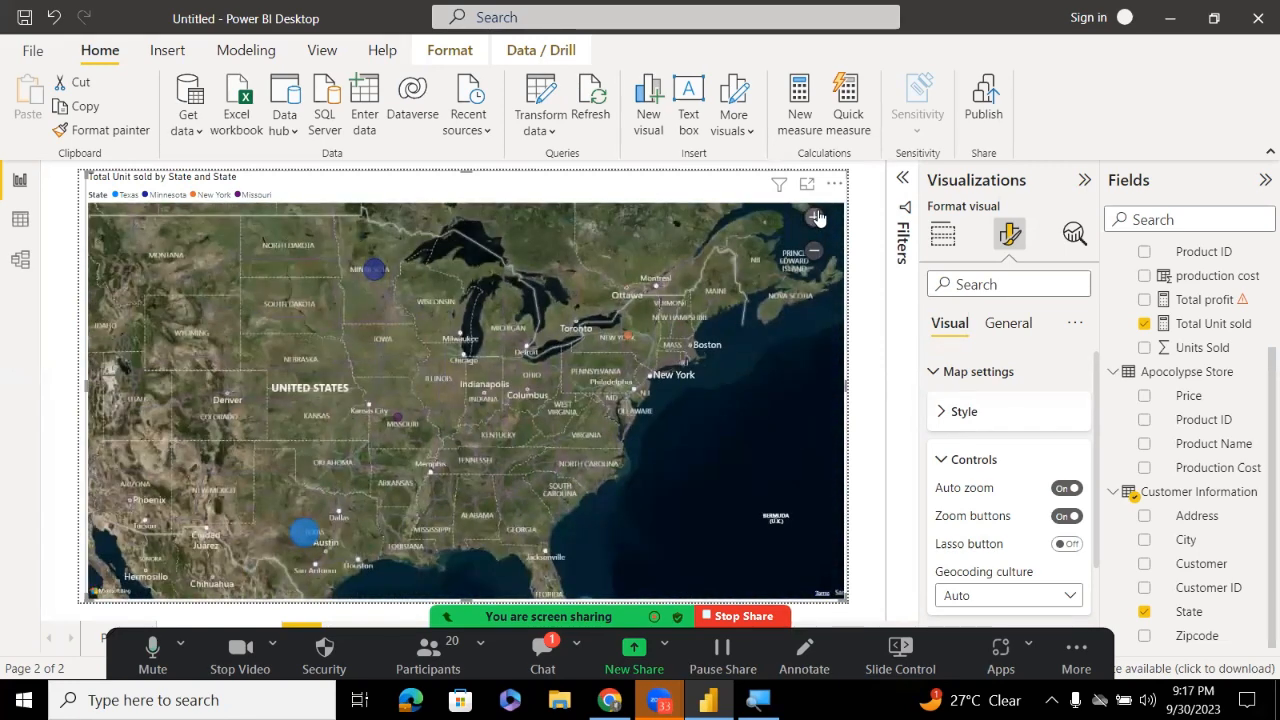
click(815, 217)
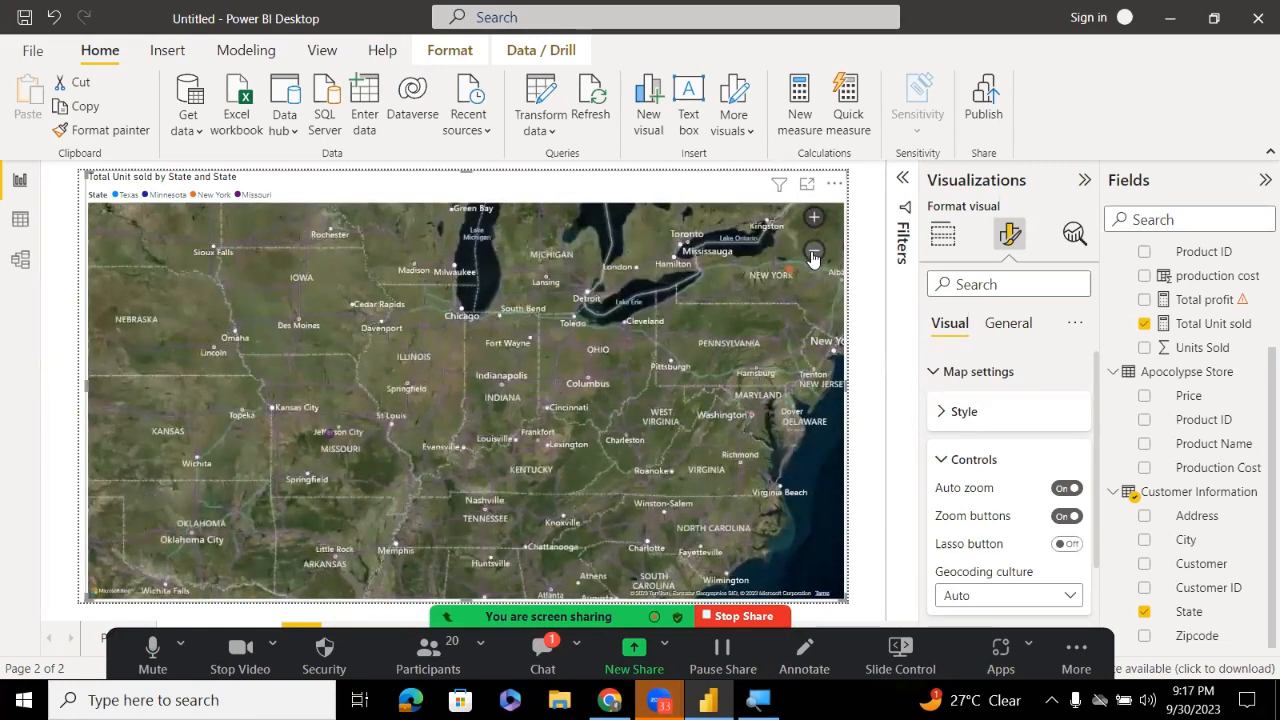
click(814, 250)
click(814, 250)
click(814, 250)
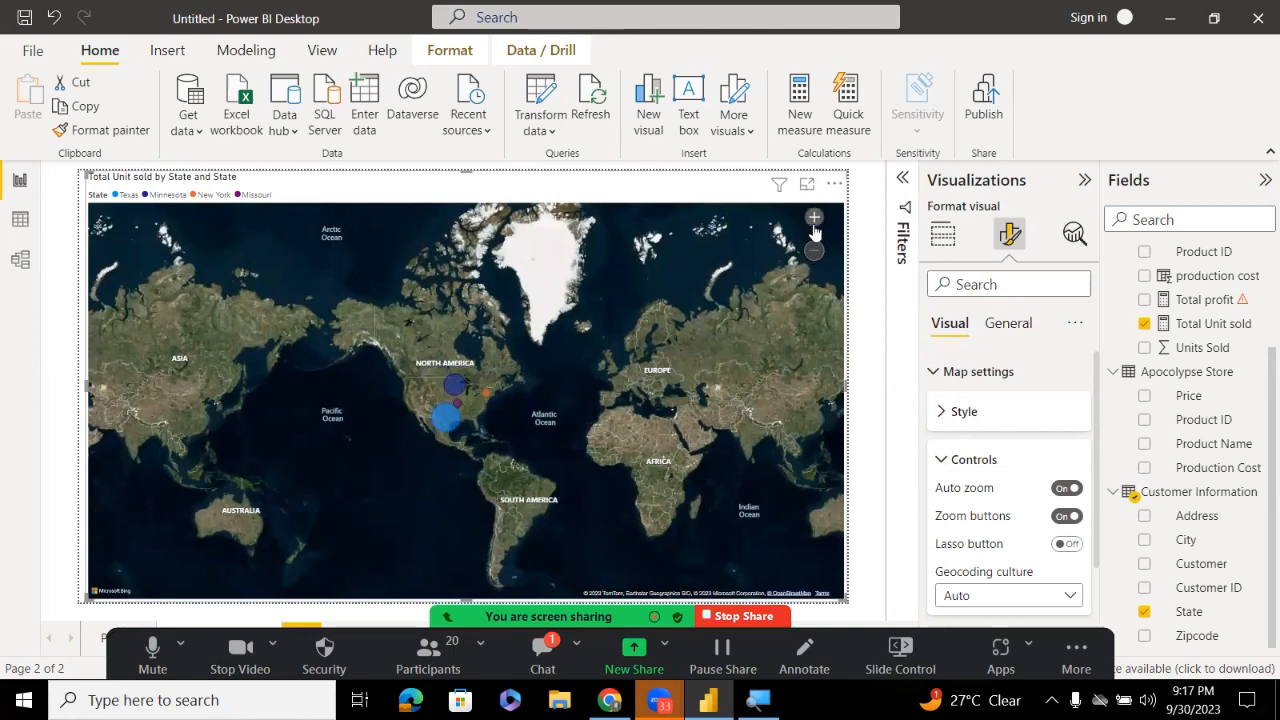
click(813, 228)
click(813, 228)
click(813, 228)
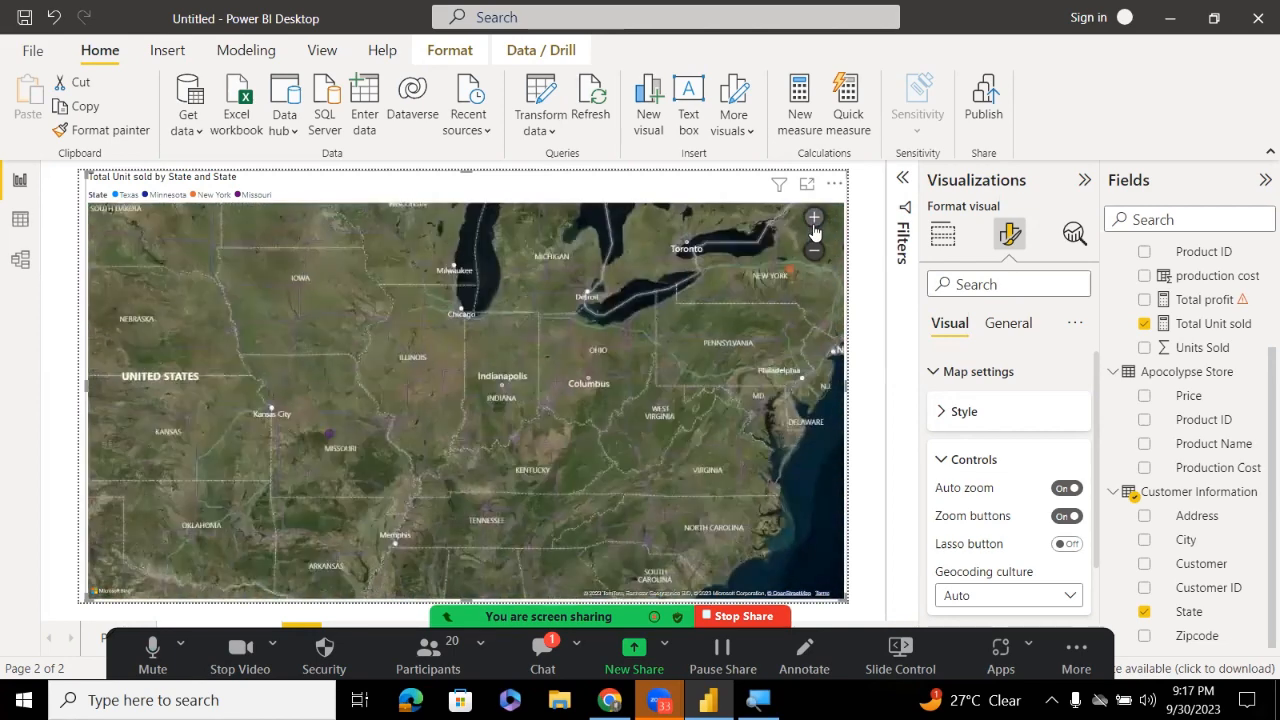
click(813, 228)
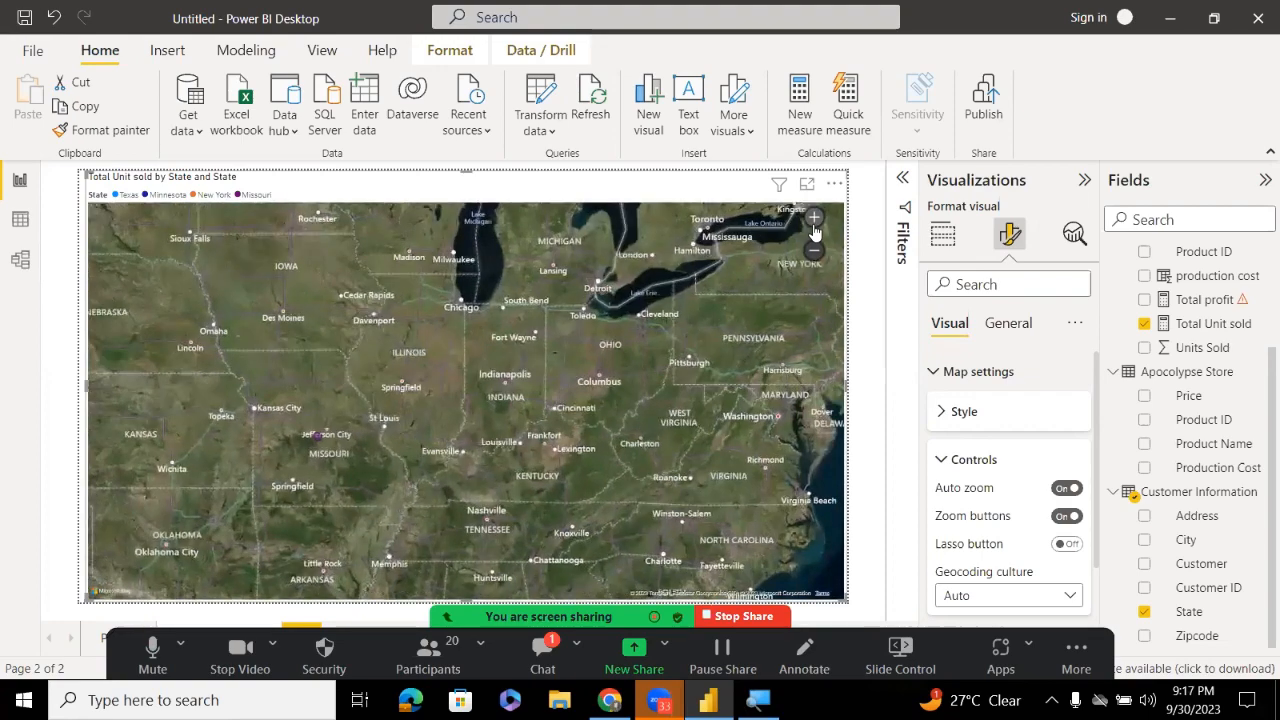
click(814, 249)
click(814, 249)
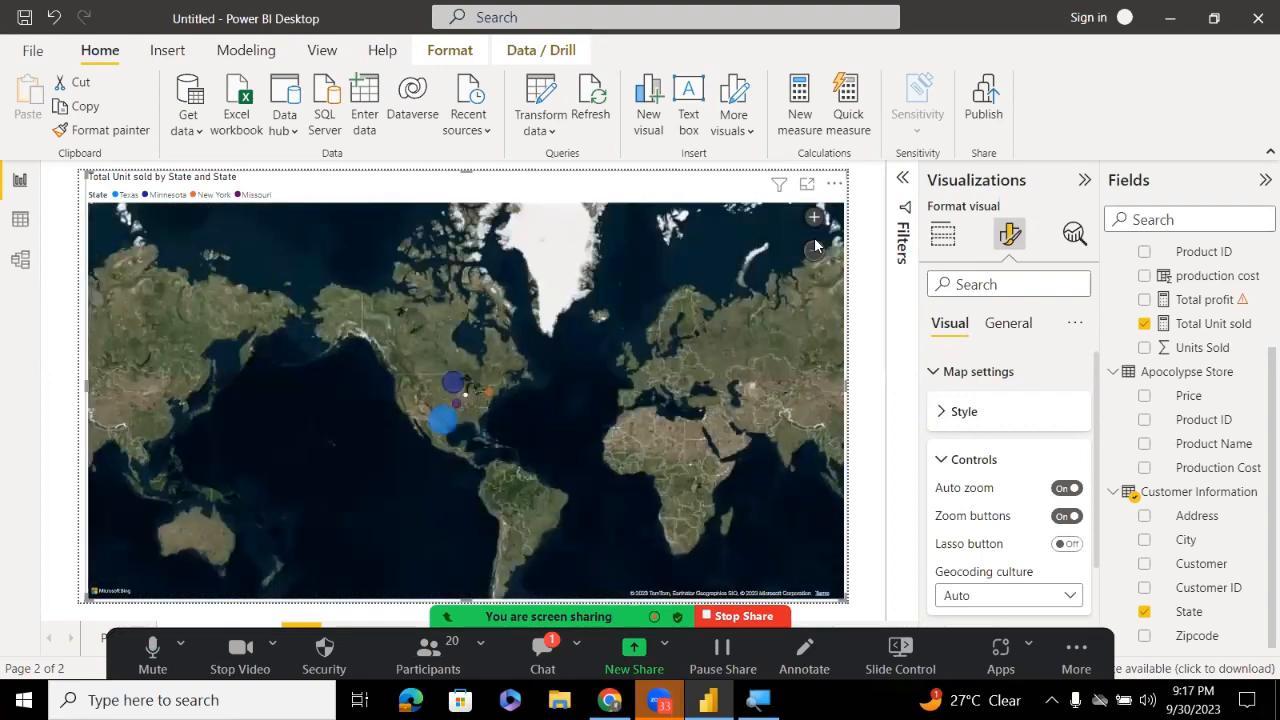
click(814, 249)
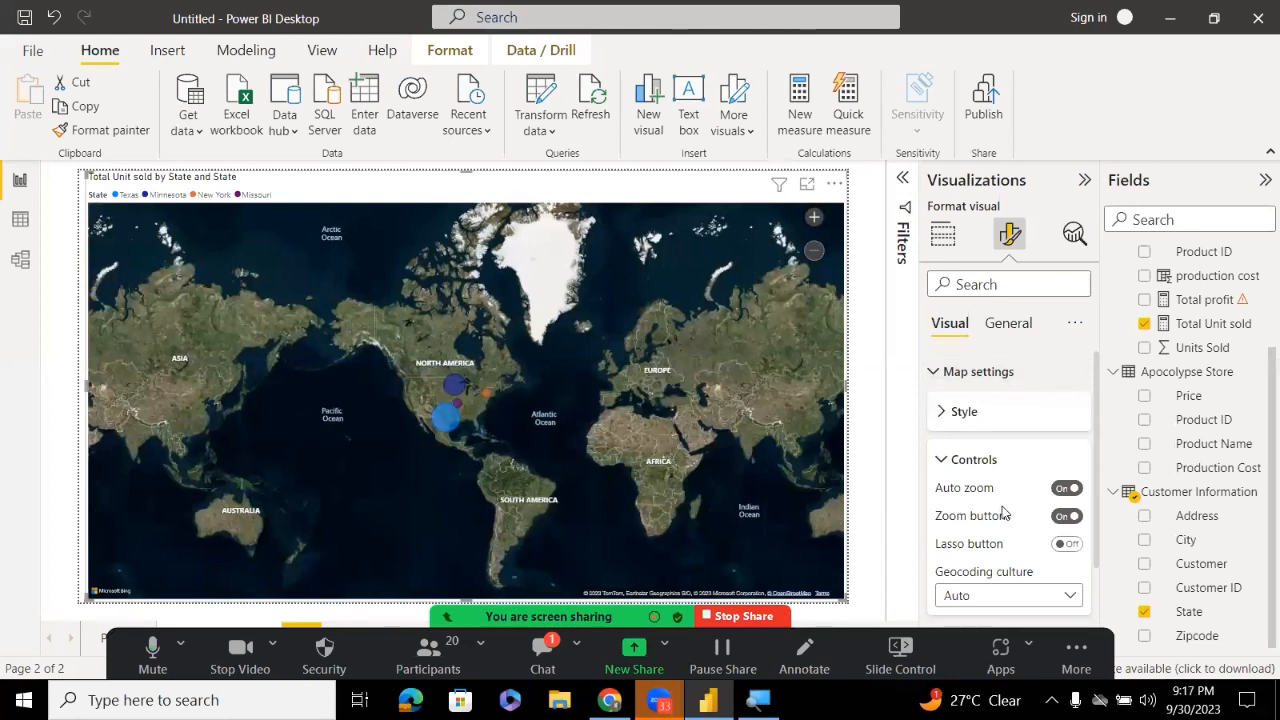
click(944, 459)
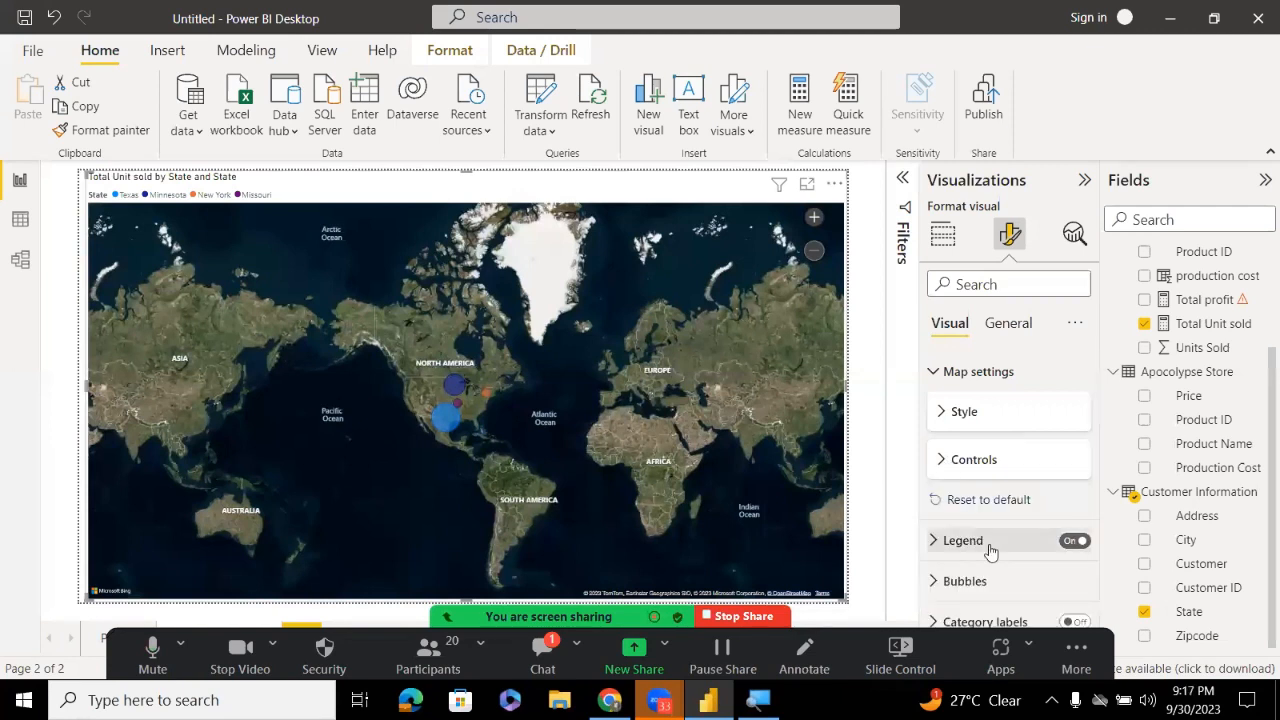
Open the Zoom meeting chat, then minimize it to uncover the map
click(546, 668)
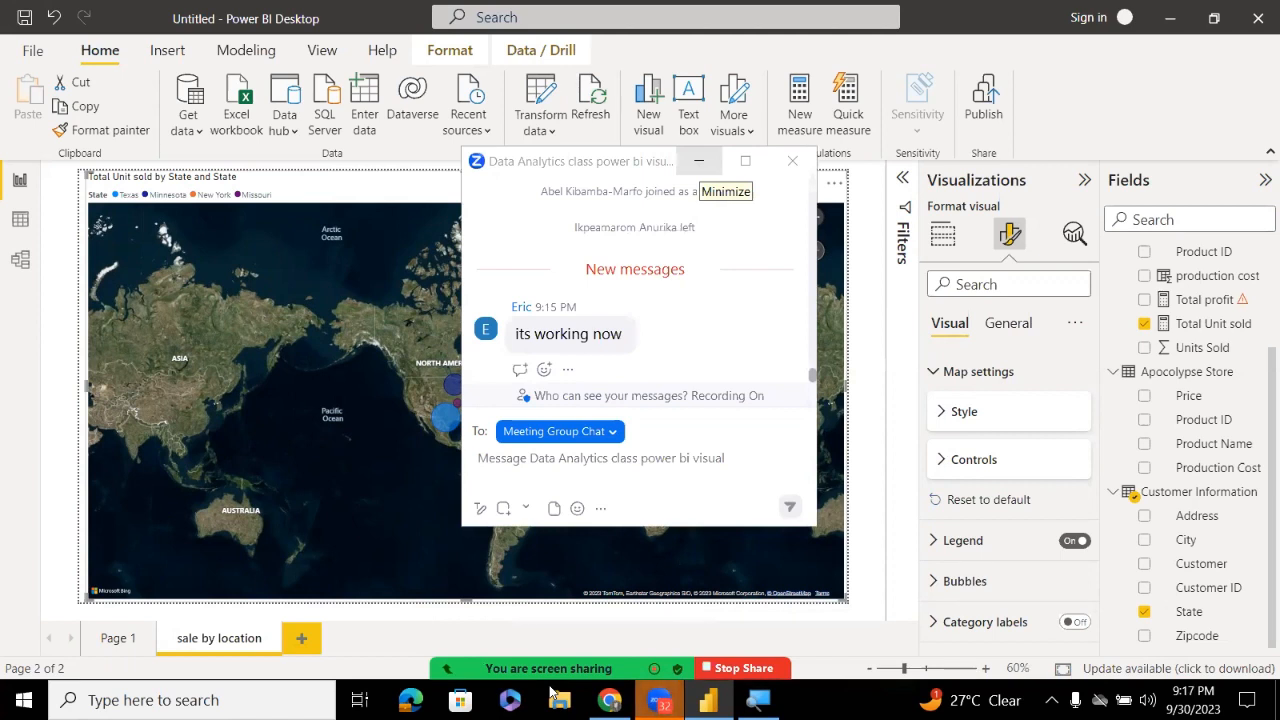
click(699, 161)
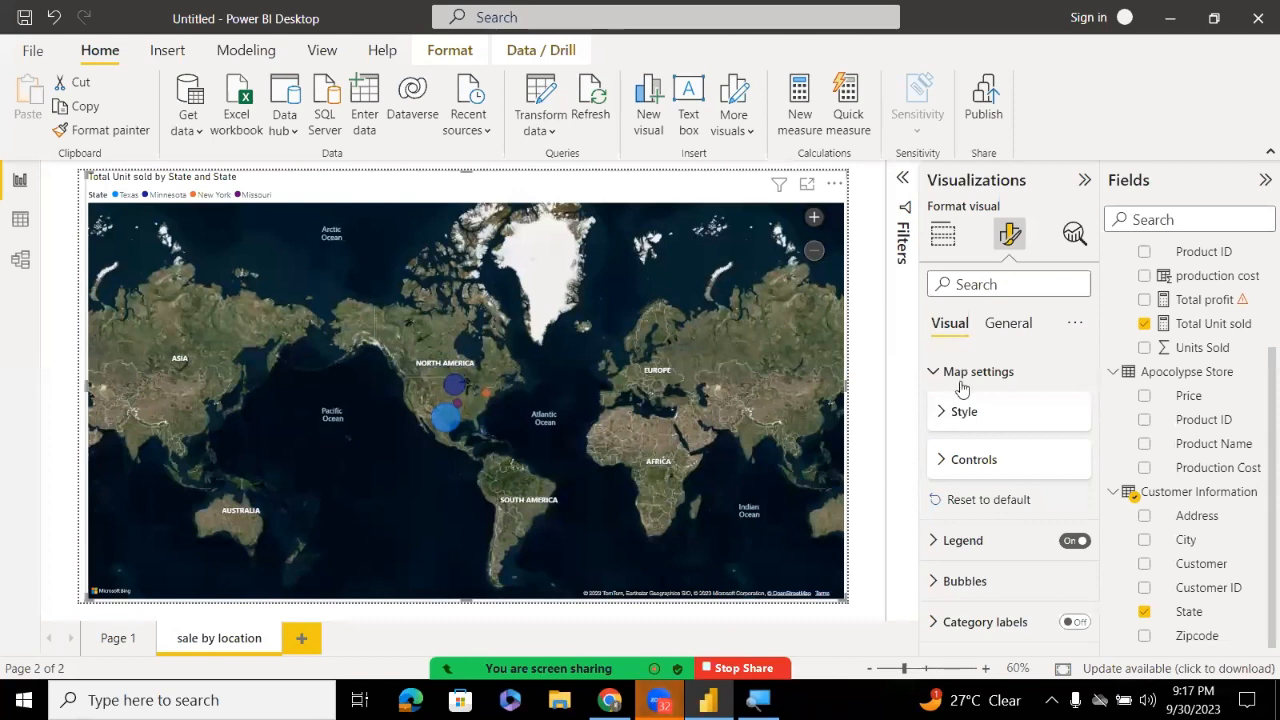
Move the map legend to the Top right stacked position
click(932, 371)
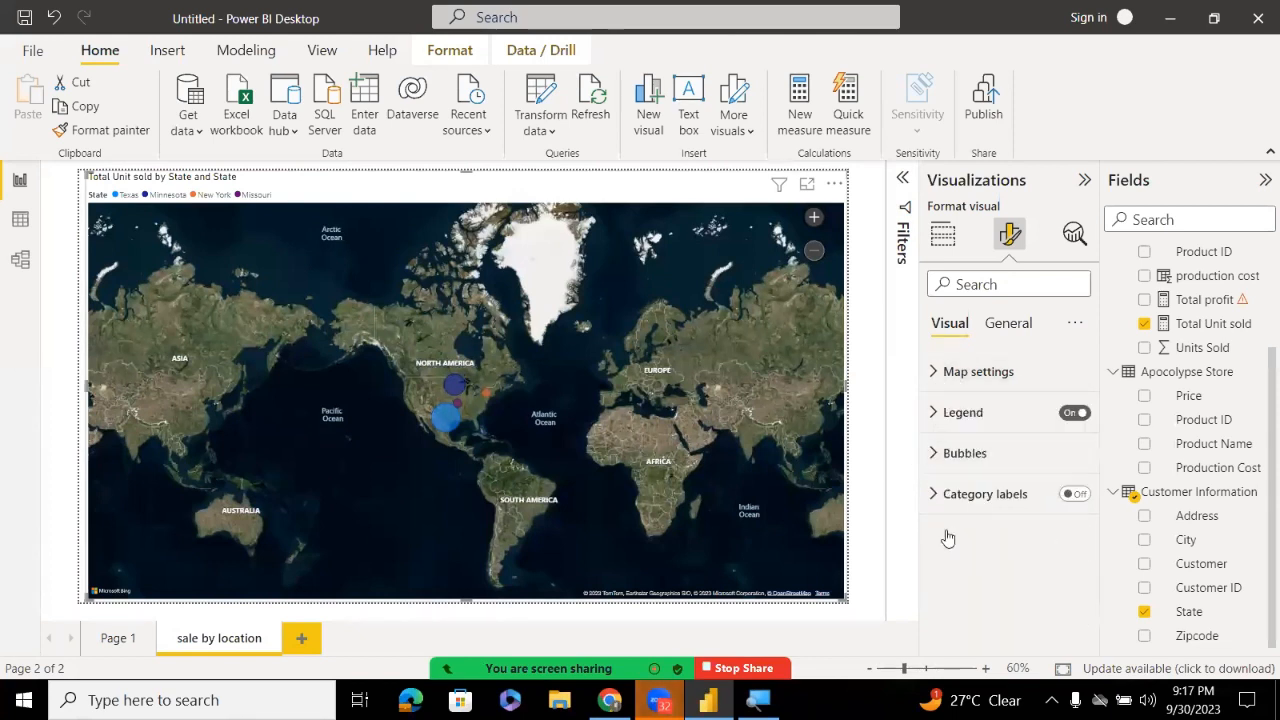
click(938, 418)
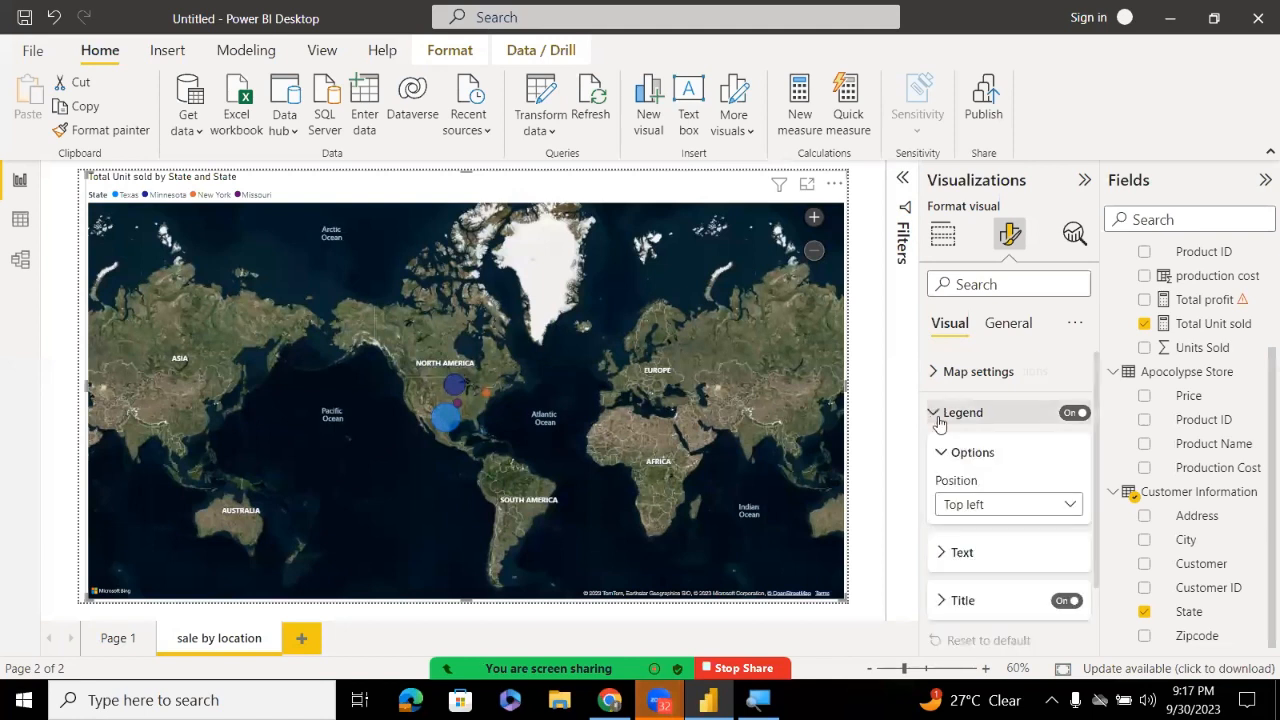
click(976, 507)
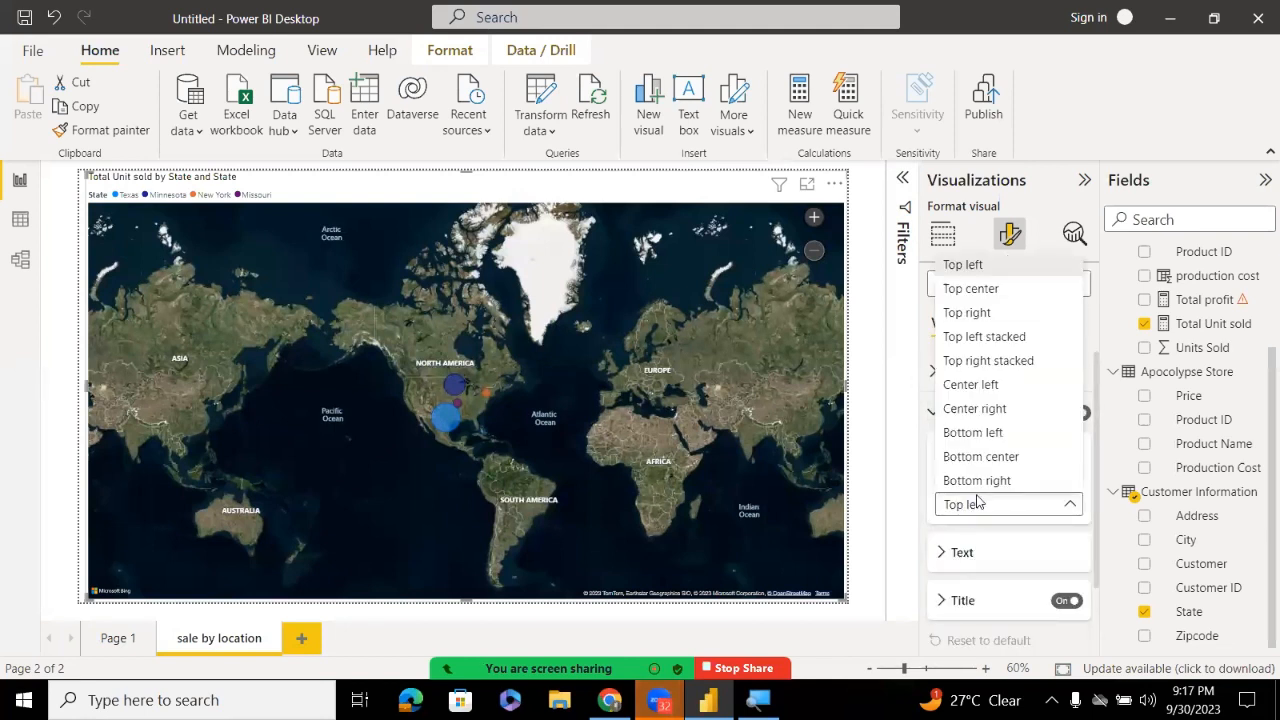
click(984, 294)
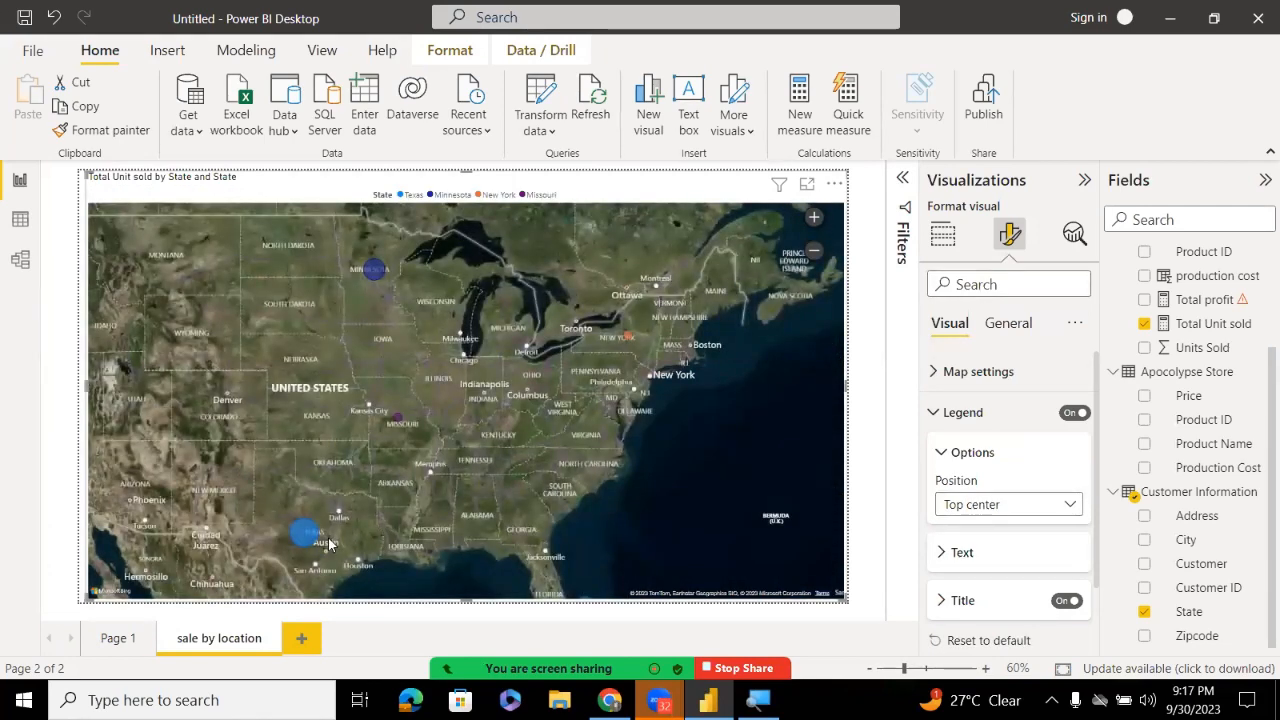
click(988, 504)
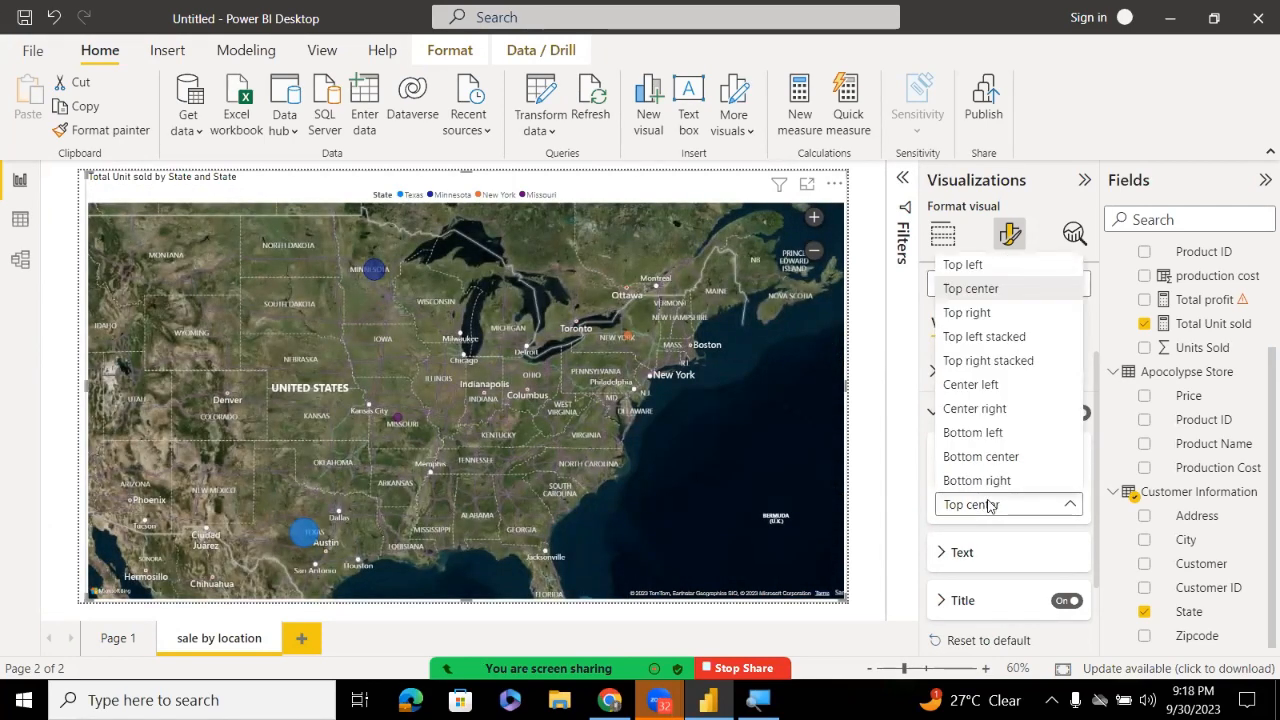
click(972, 360)
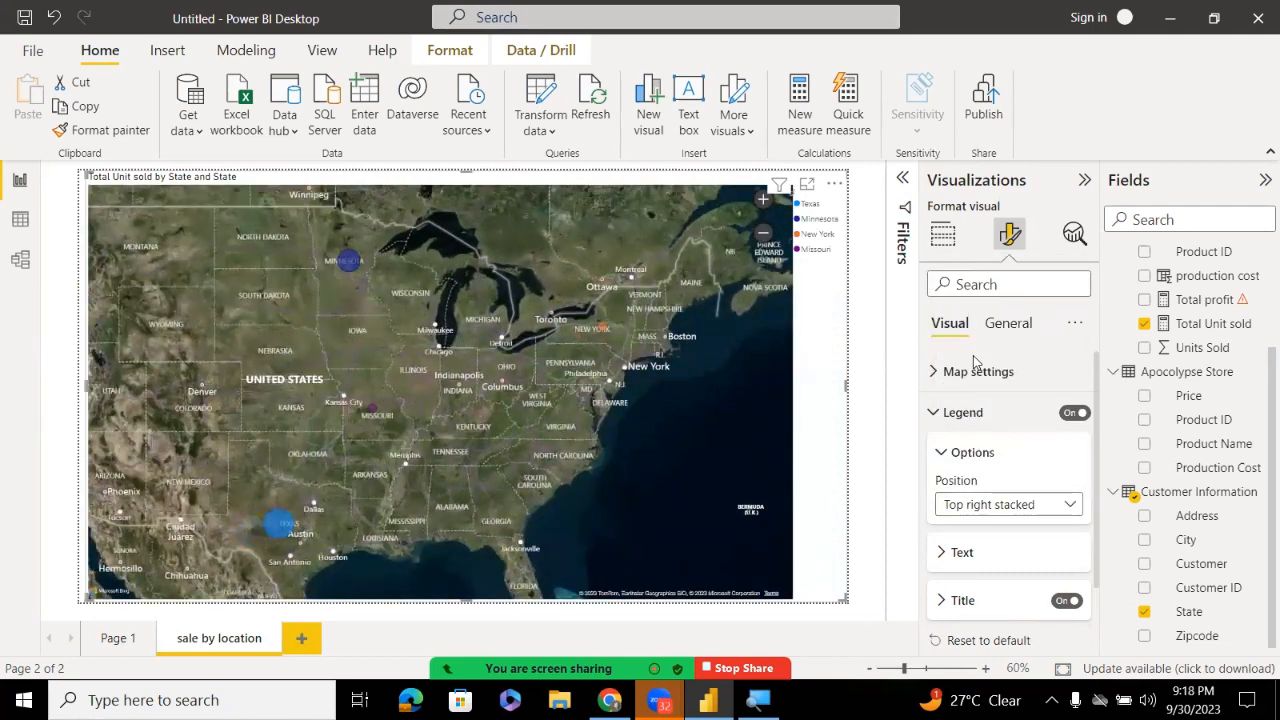
click(952, 458)
Make the legend text dark navy at font size 20
click(950, 500)
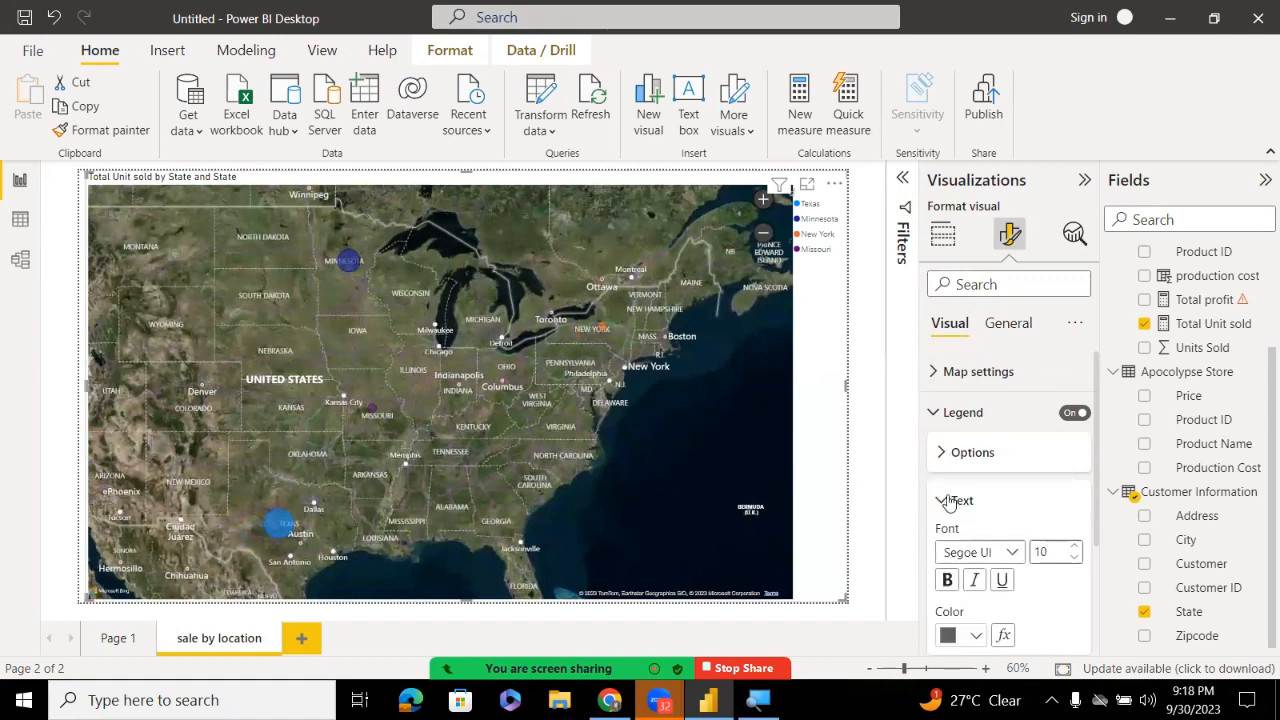
click(993, 553)
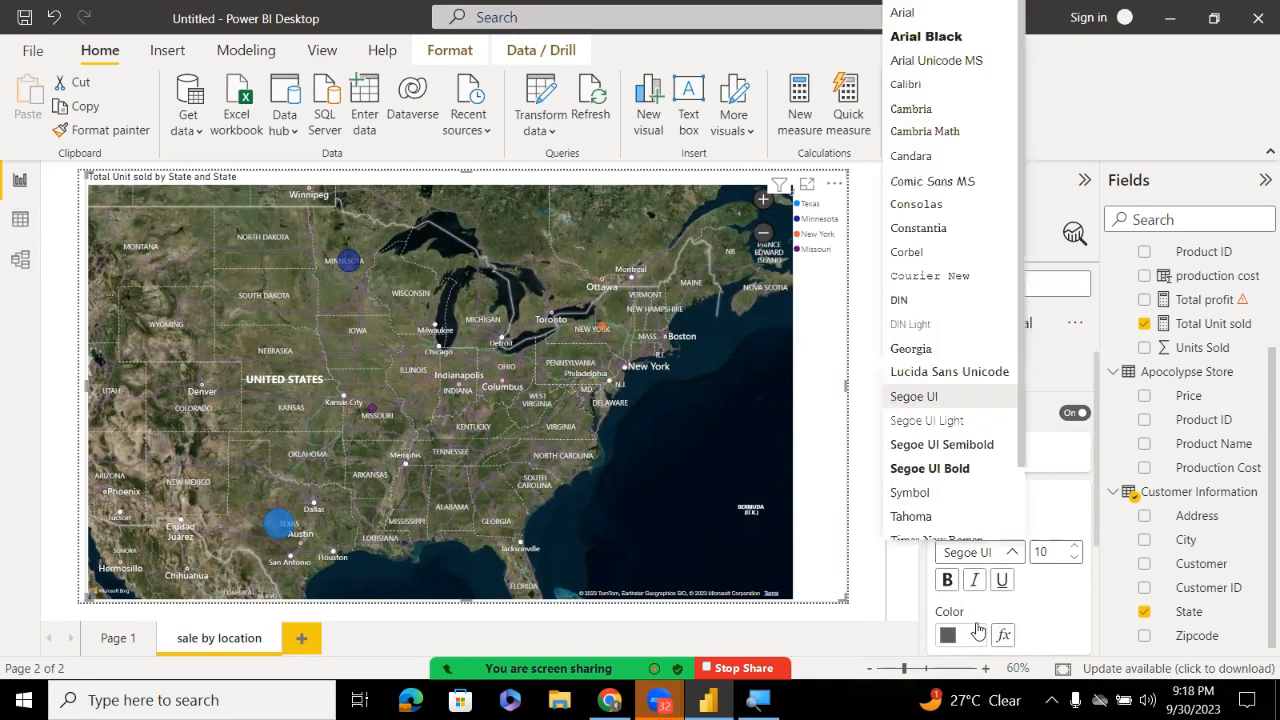
click(978, 631)
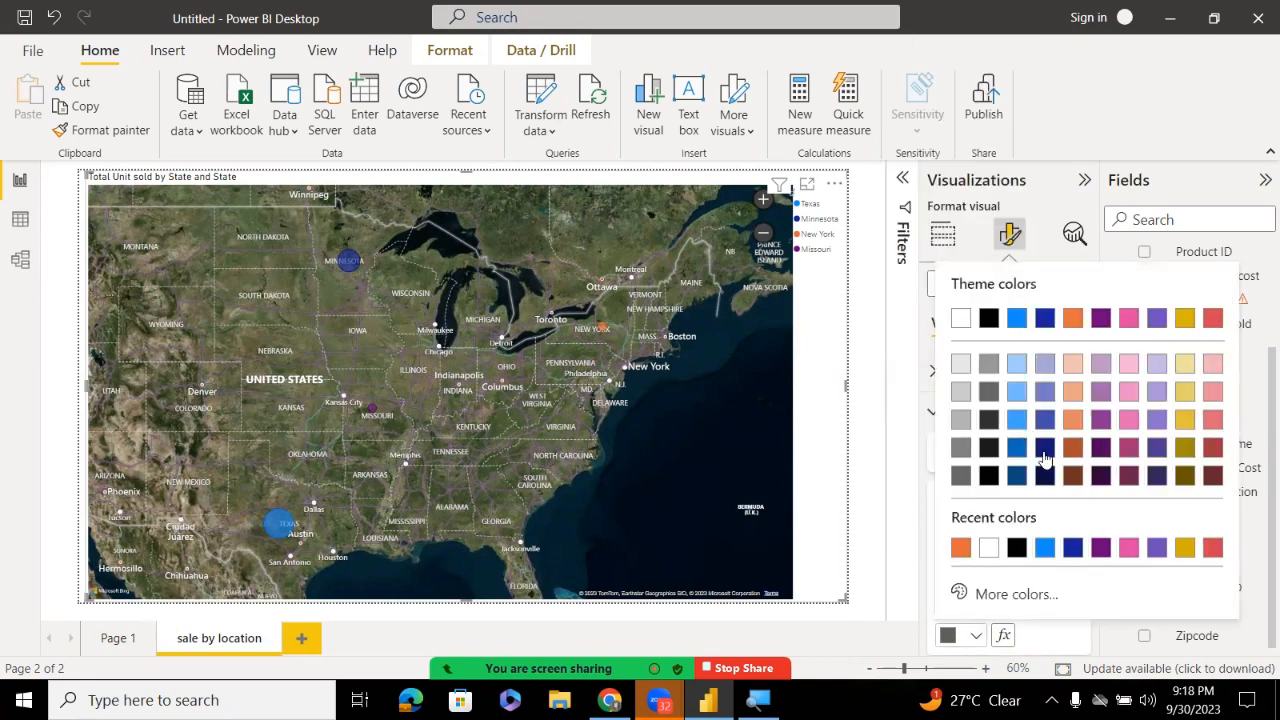
click(1044, 476)
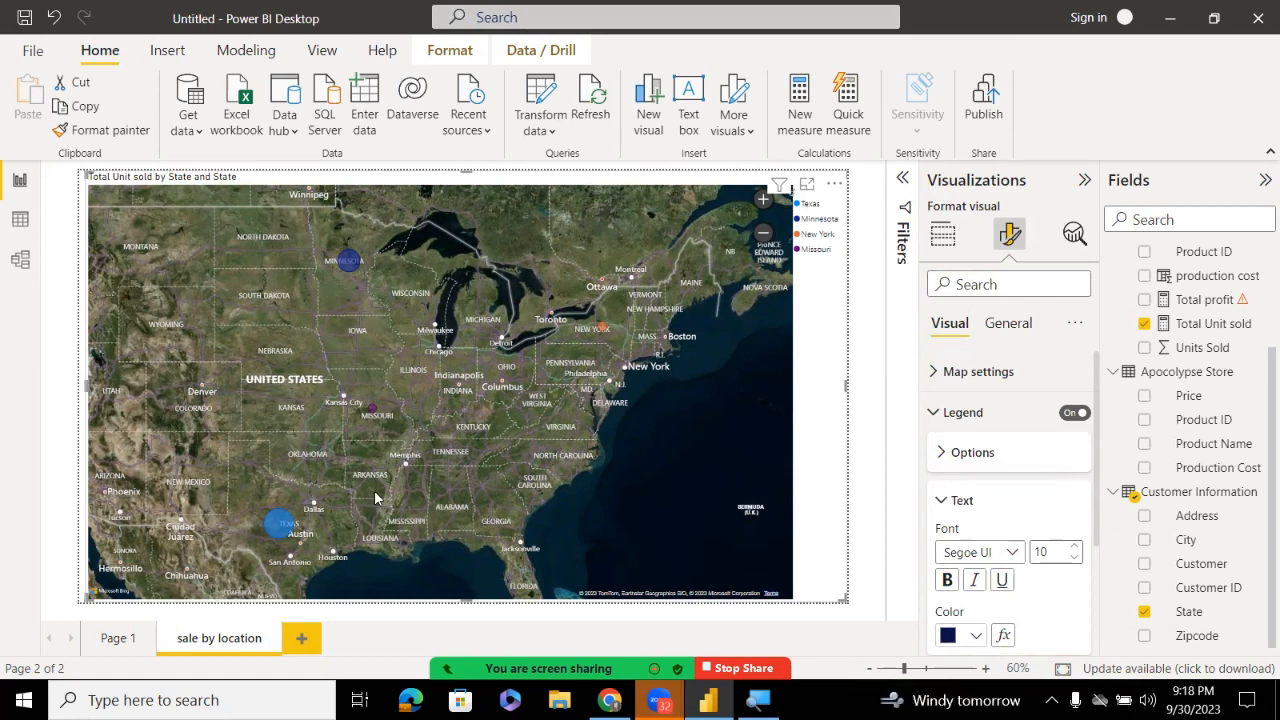
mouse_move(286, 525)
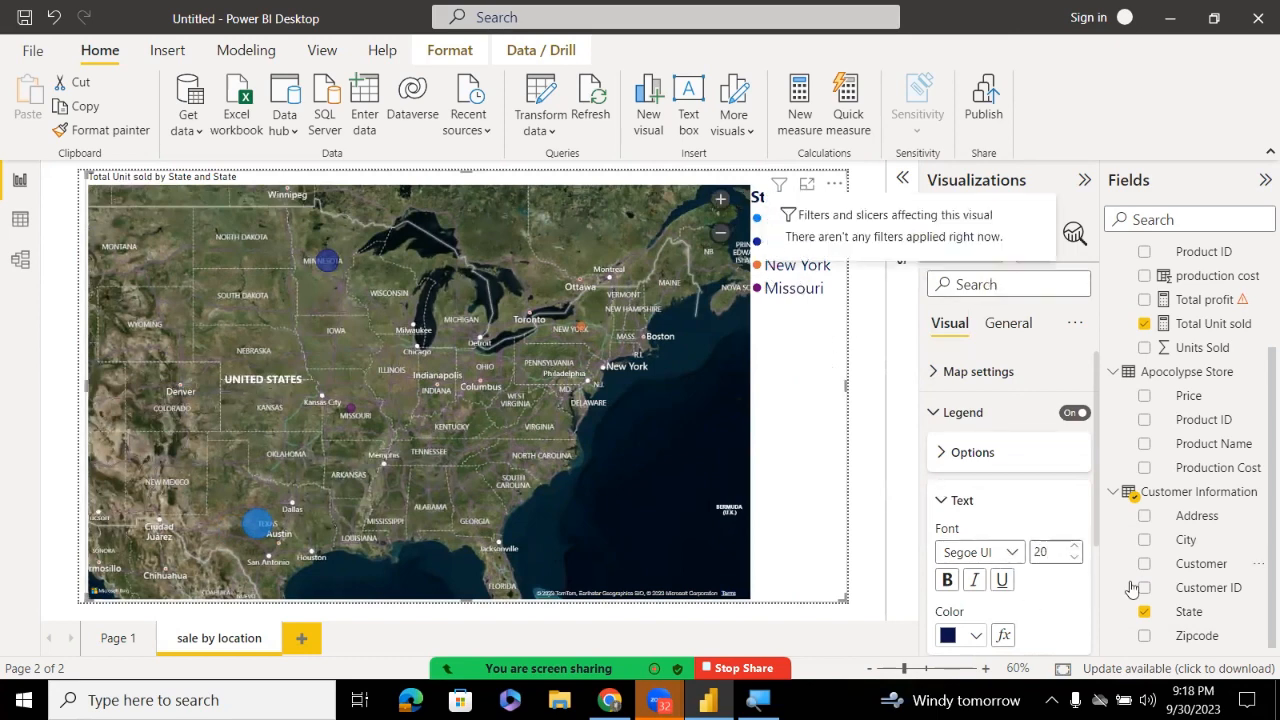
click(1075, 550)
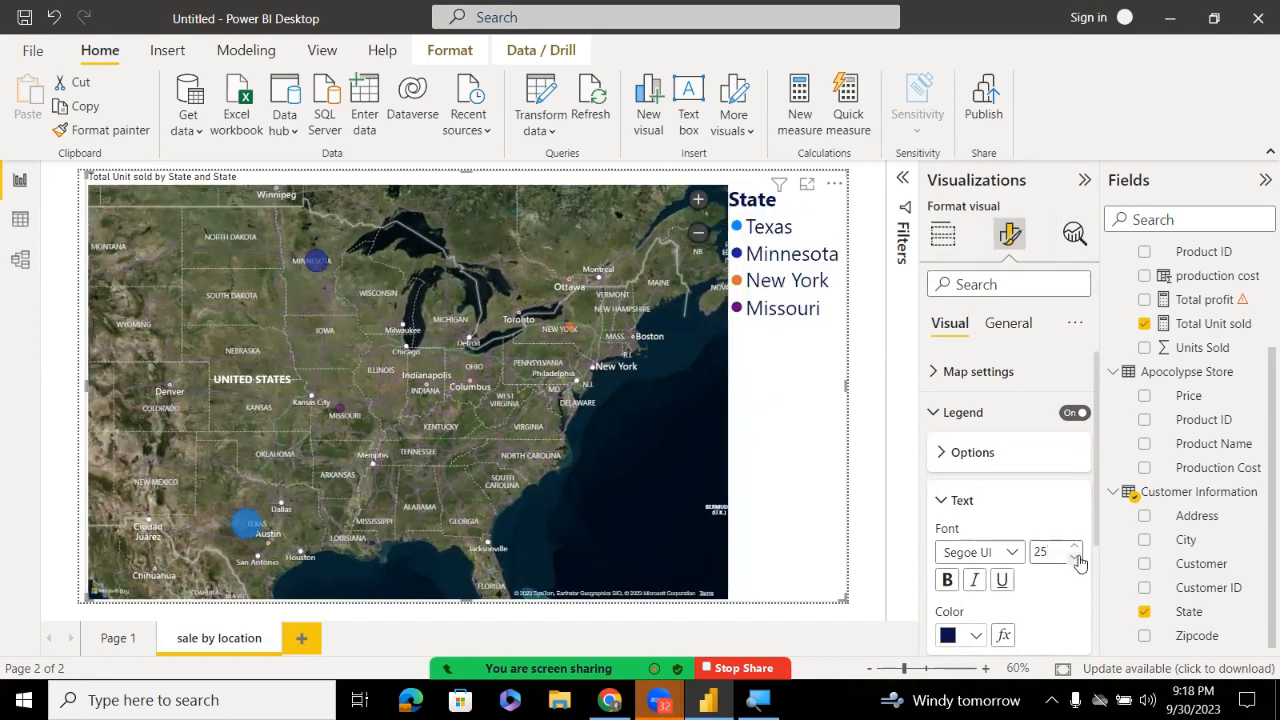
click(1075, 558)
click(1075, 558)
click(1075, 558)
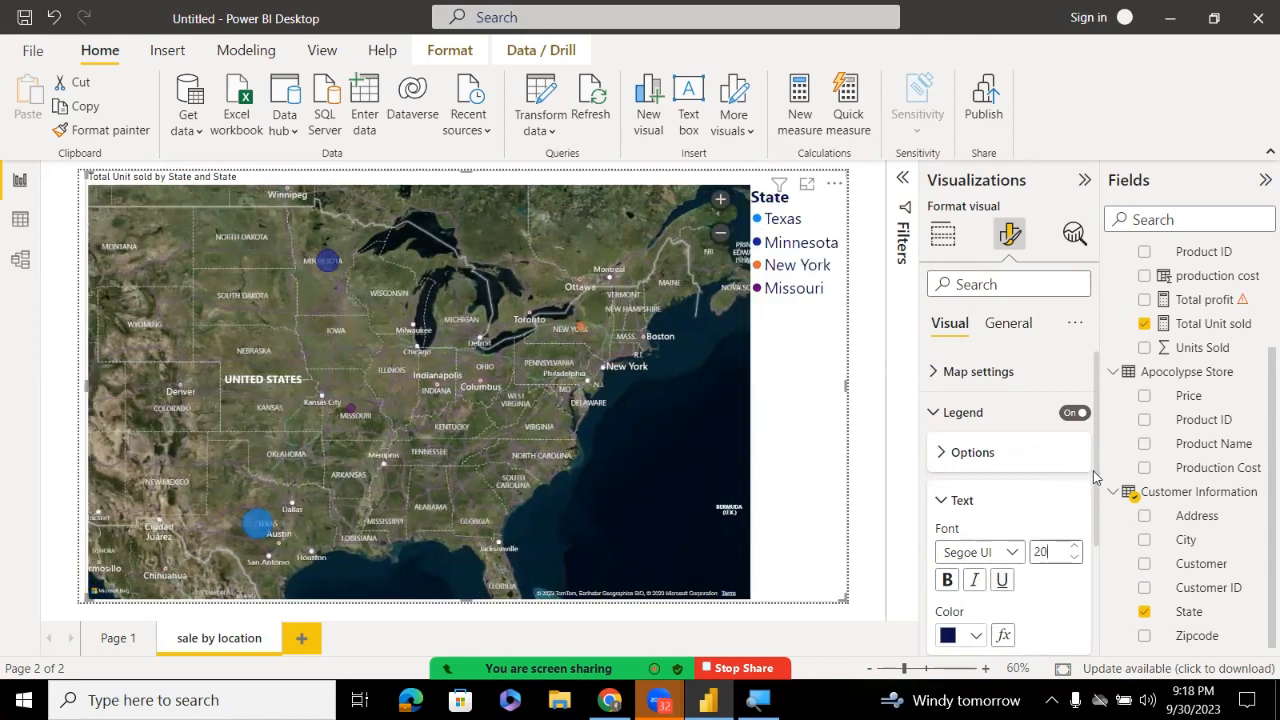
click(952, 503)
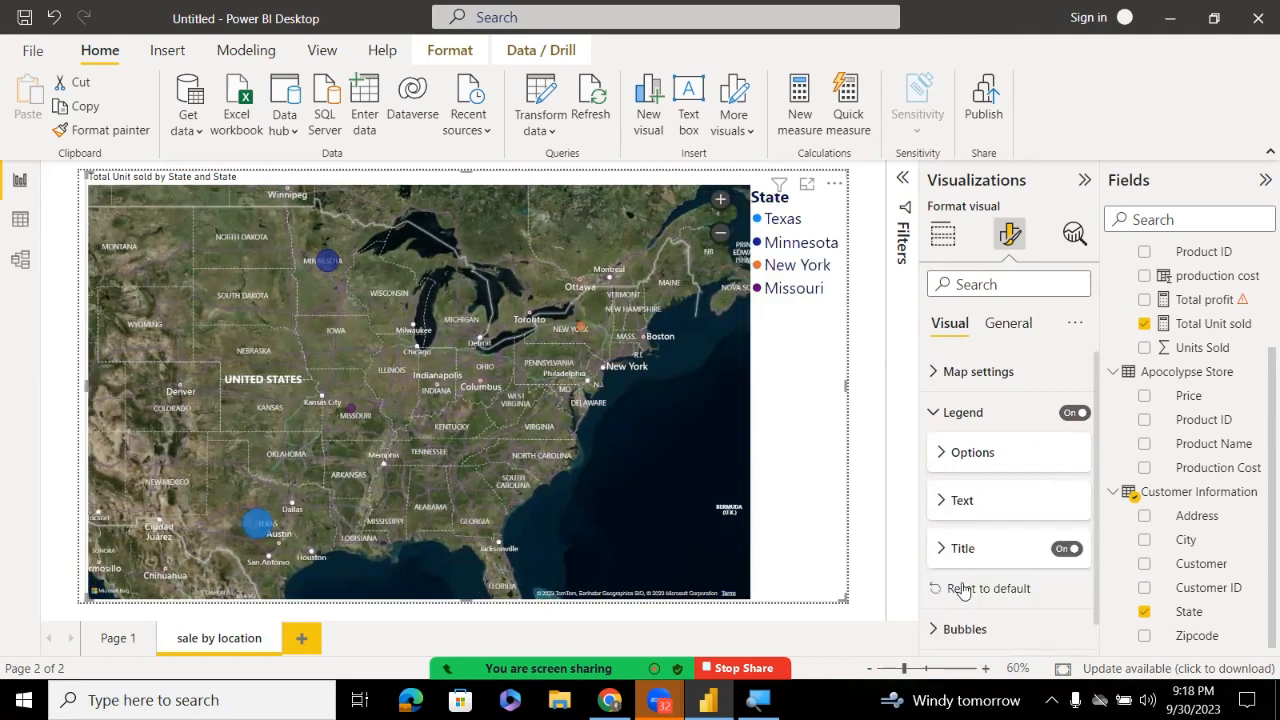
Check the legend title text 'State' and collapse the title options
click(963, 550)
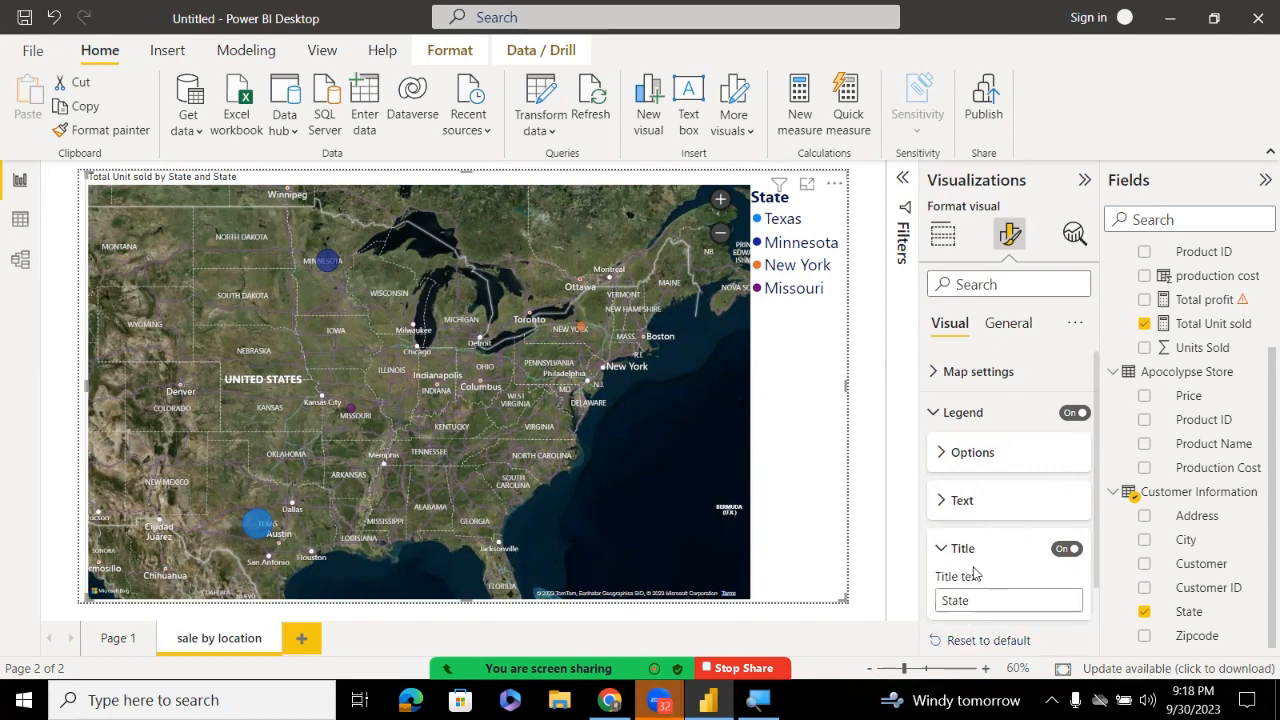
double_click(982, 593)
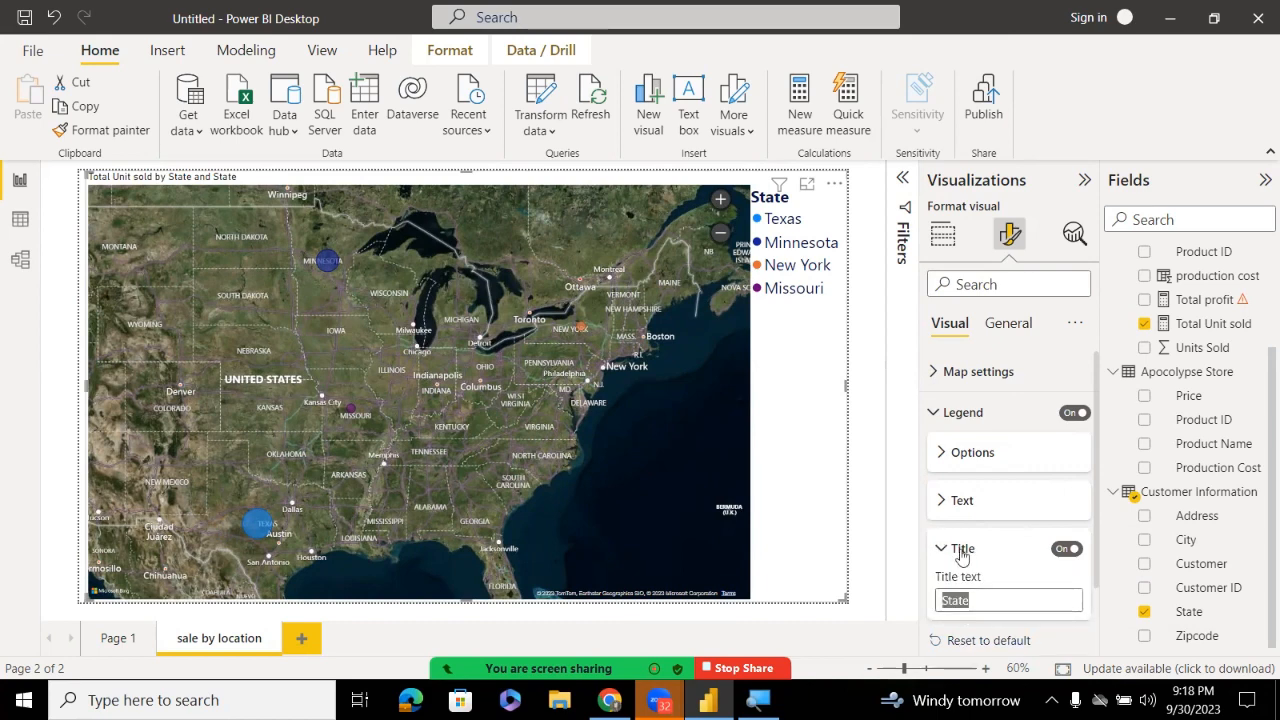
click(962, 550)
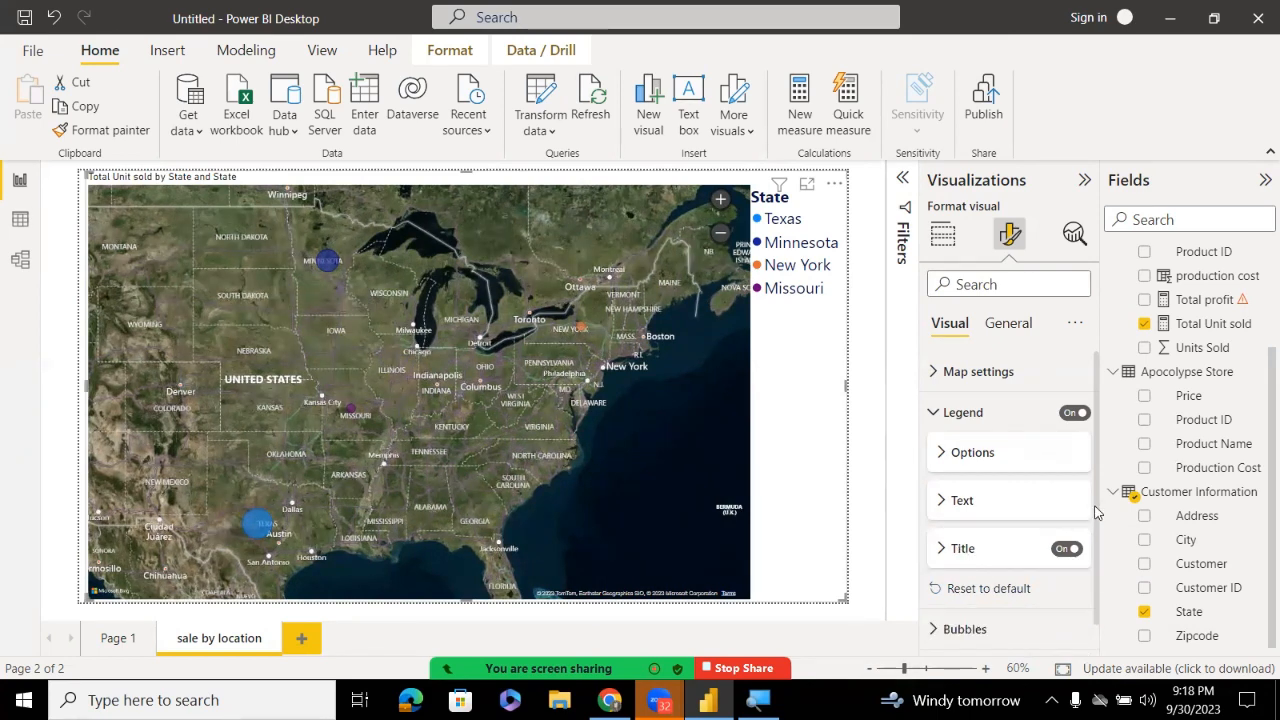
scroll(1097, 512, down, 1)
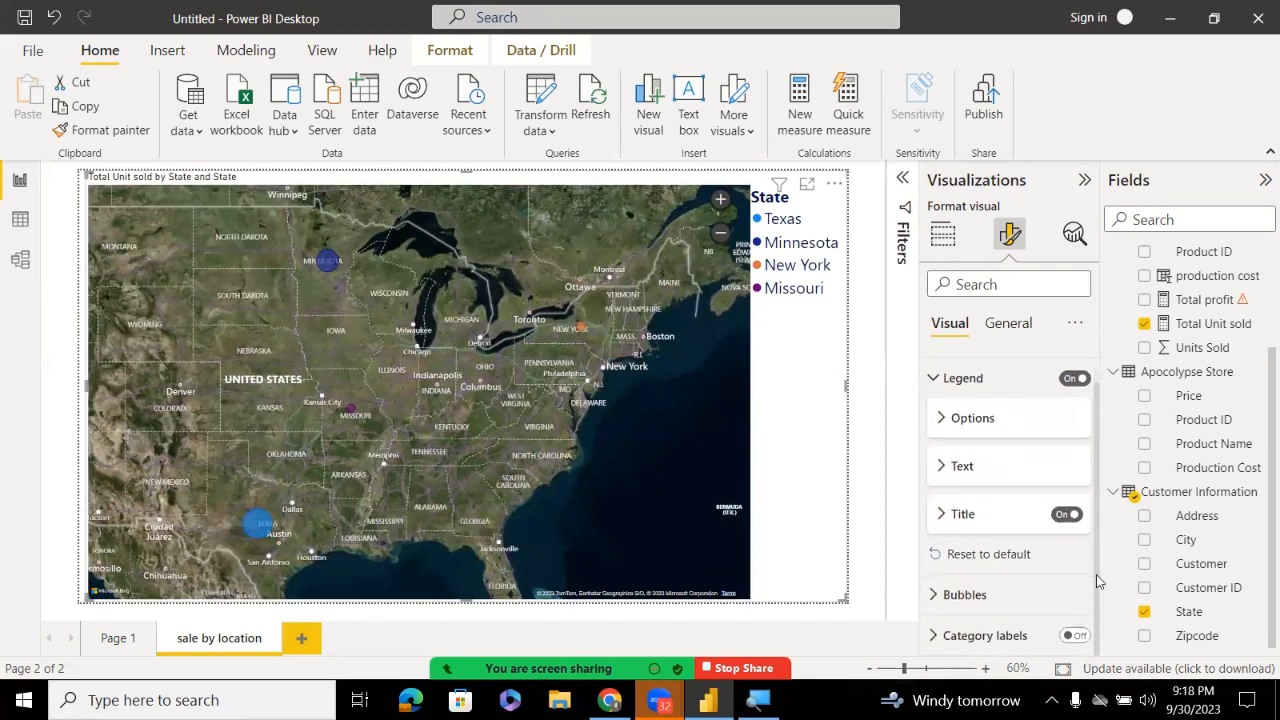
Raise the map bubble size to 17 px and reveal the per-state bubble colours
click(946, 600)
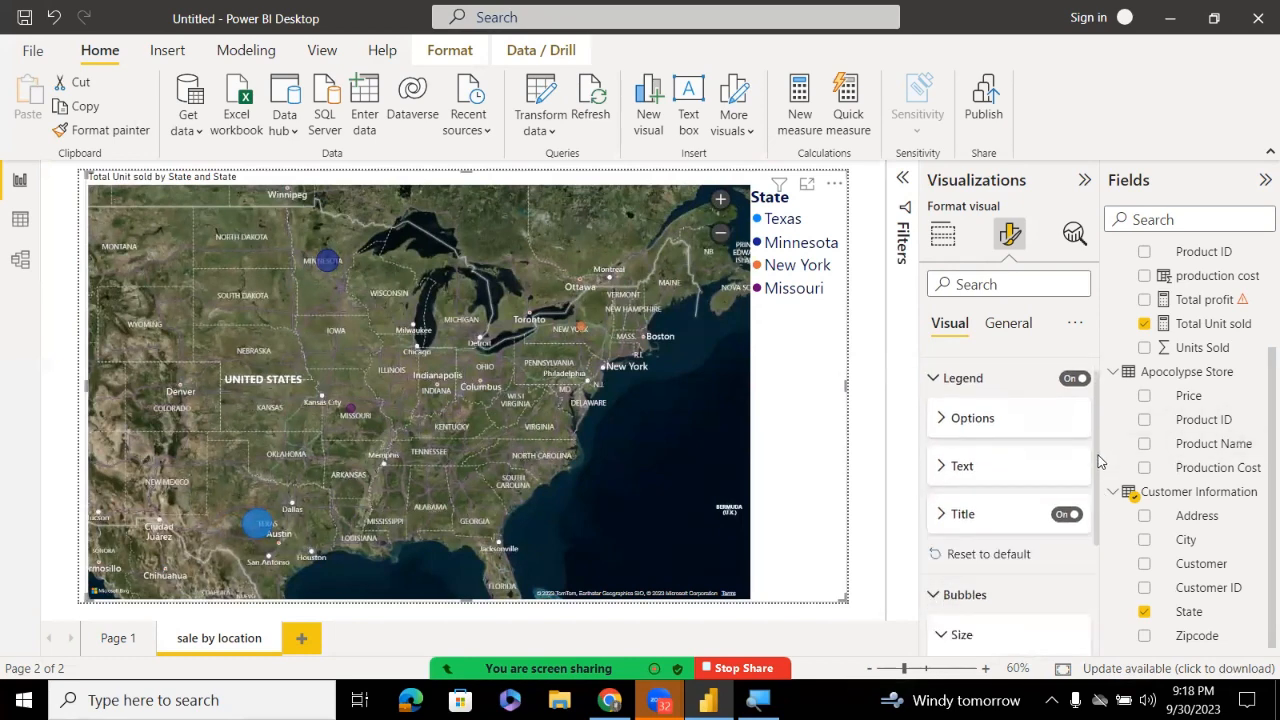
scroll(1100, 460, down, 3)
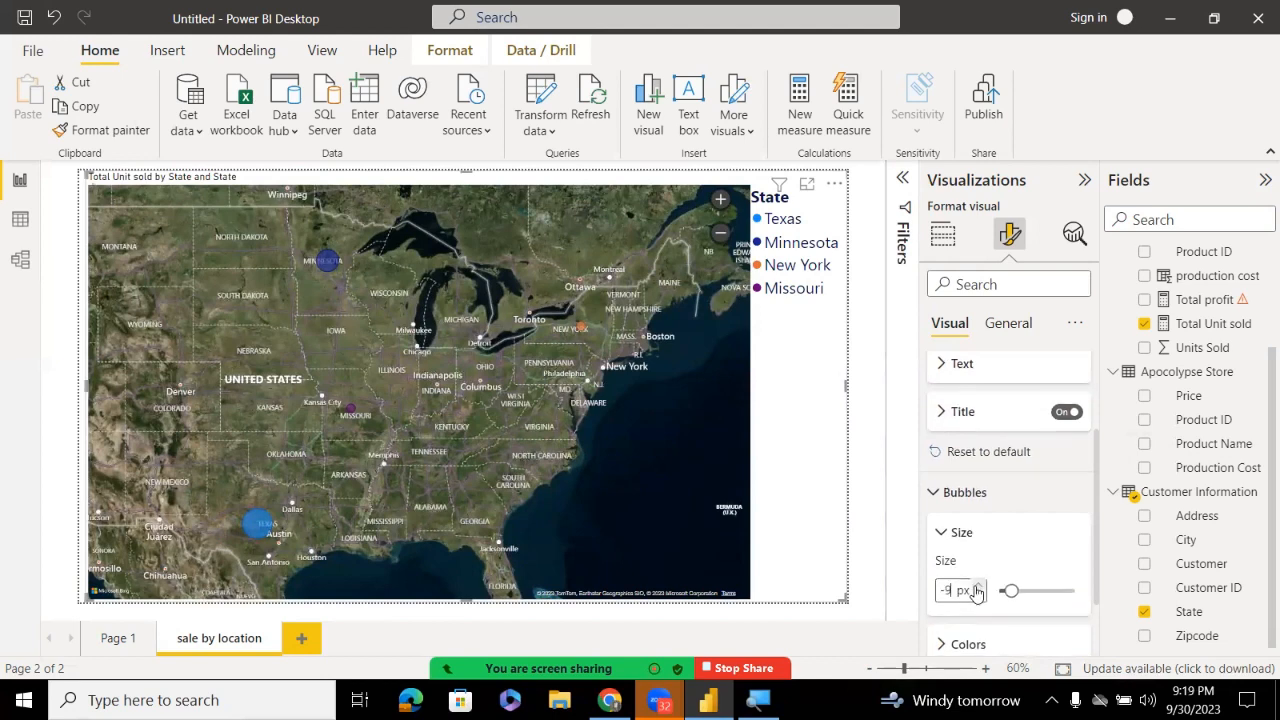
click(978, 590)
click(978, 590)
click(978, 590)
click(978, 590)
click(978, 590)
click(978, 590)
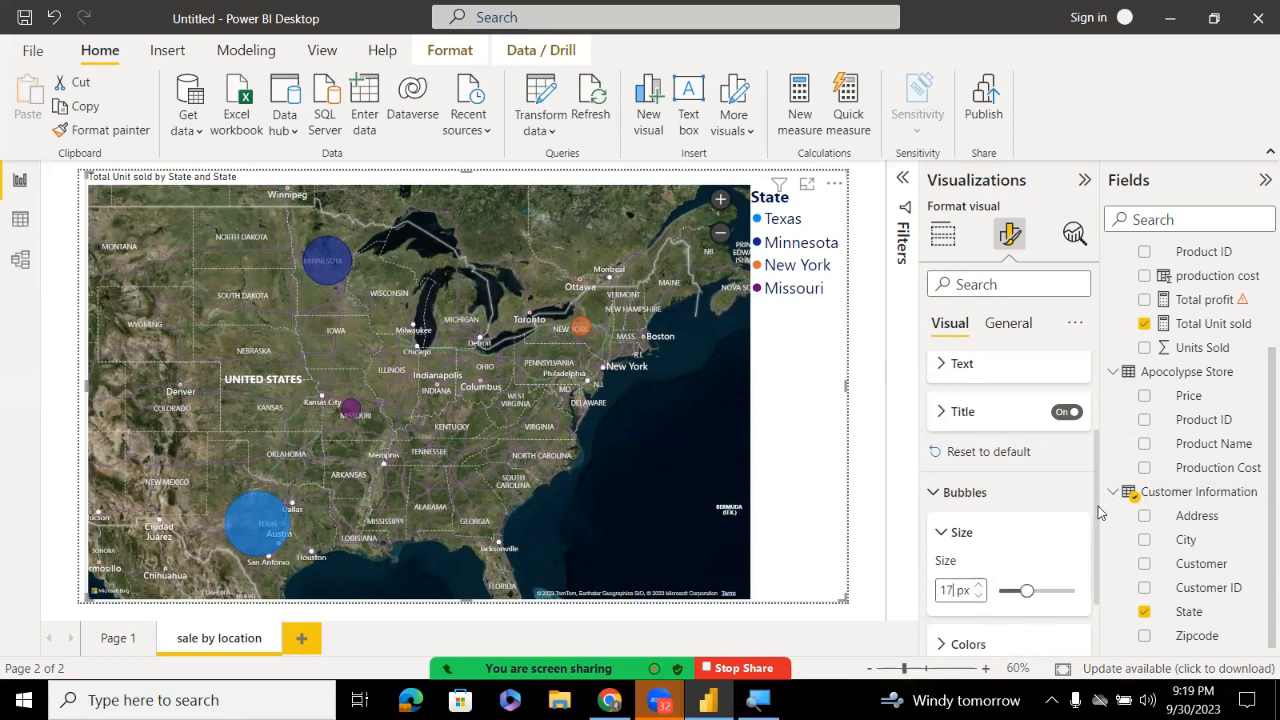
drag(1102, 510, 1101, 571)
click(960, 562)
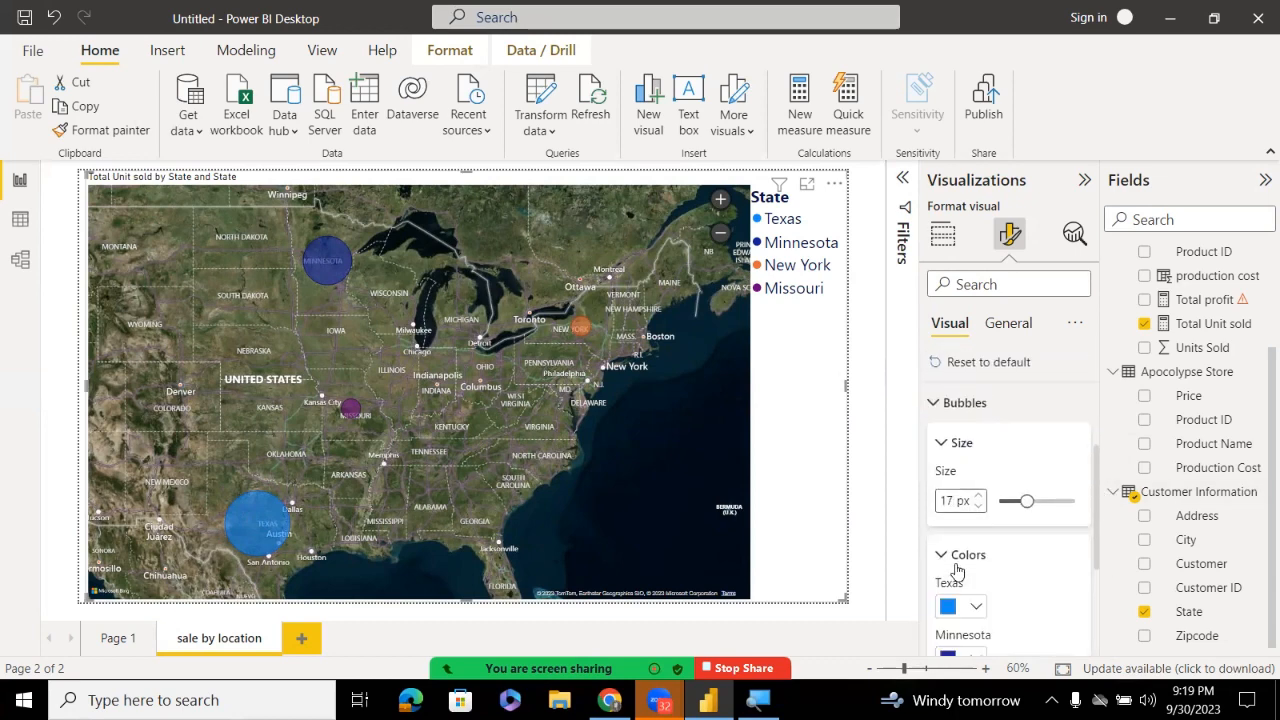
drag(1096, 528, 1086, 606)
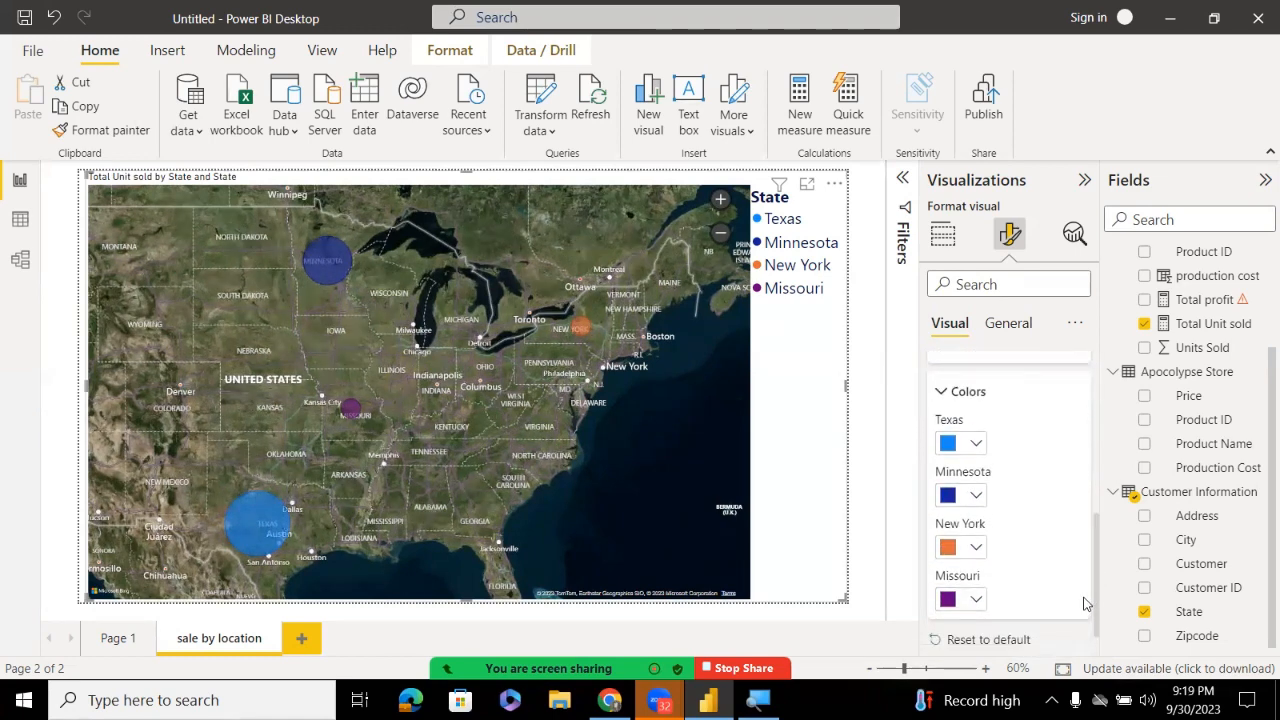
Pick the red theme colour for Texas under Bubbles > Colors
click(980, 449)
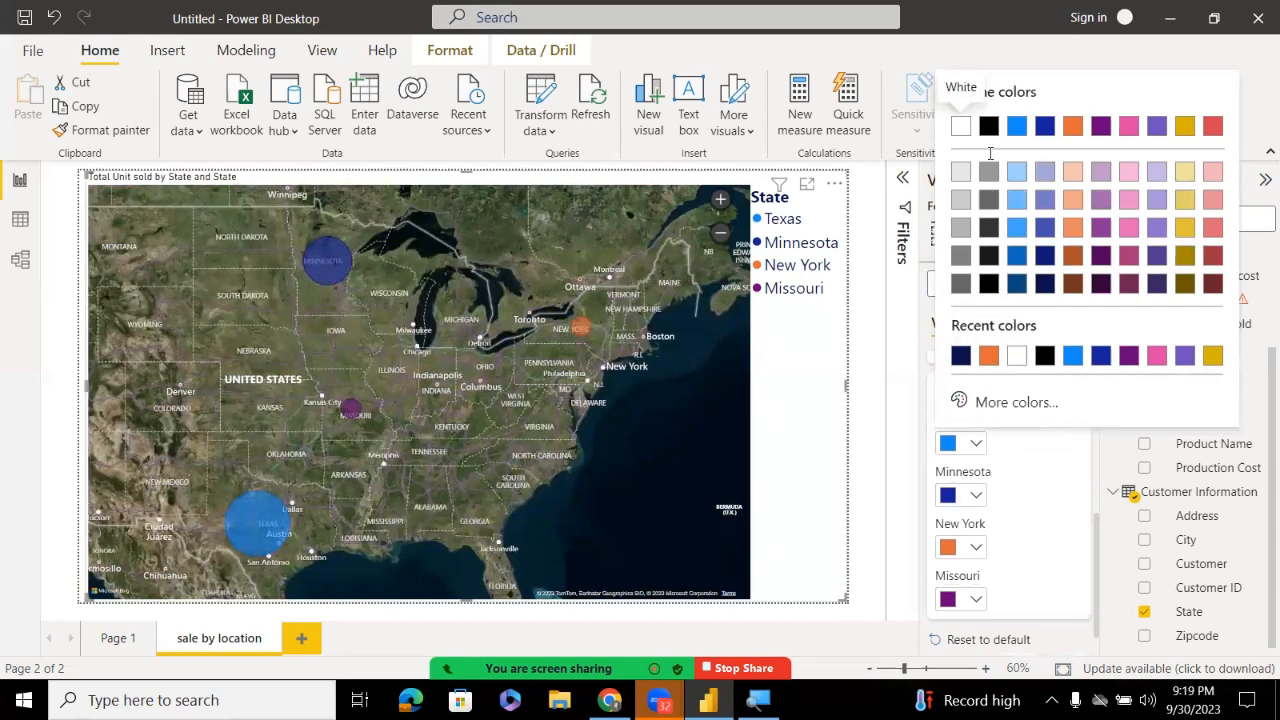
click(1209, 127)
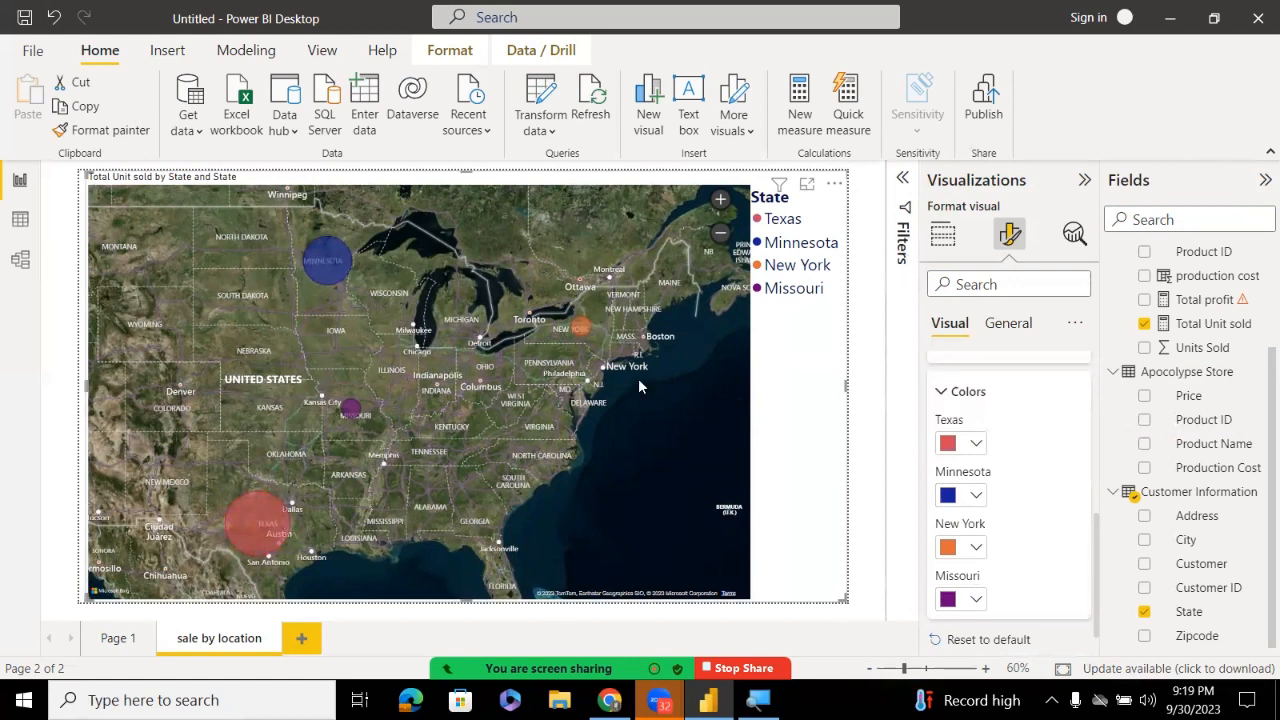
click(955, 393)
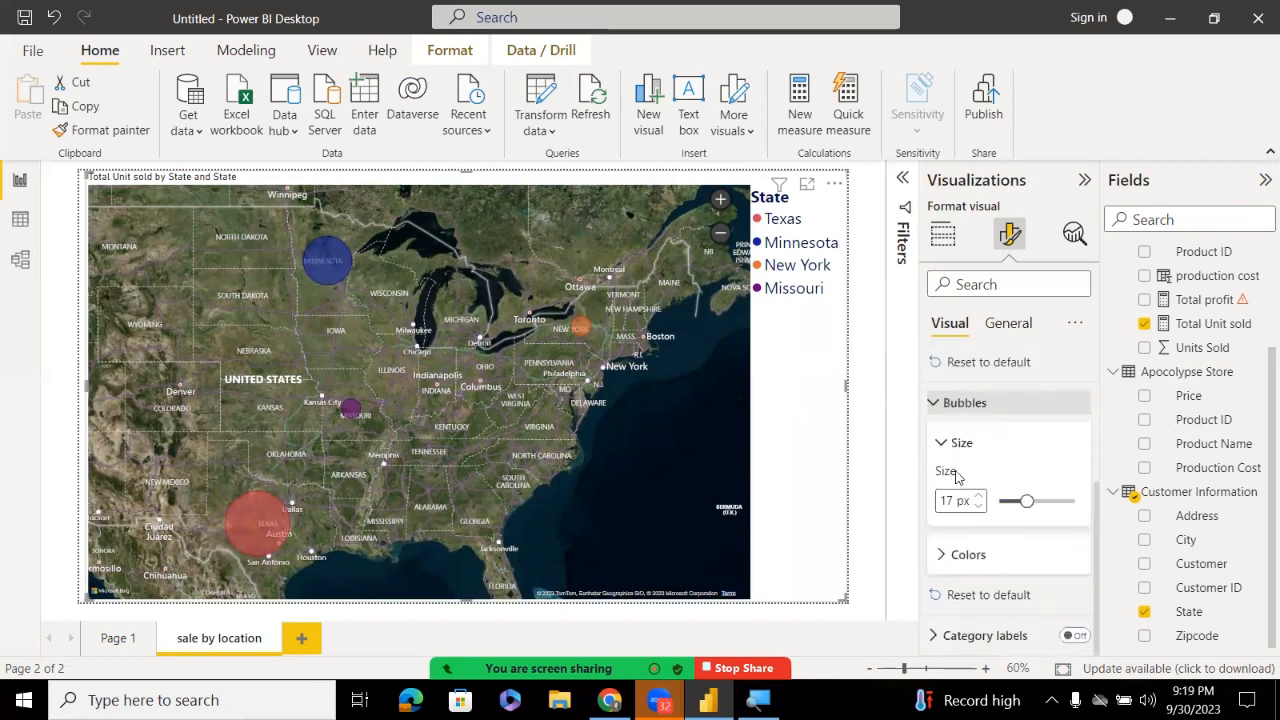
Turn on the map's state-name category labels at font size 27, bold, in Segoe UI
click(947, 642)
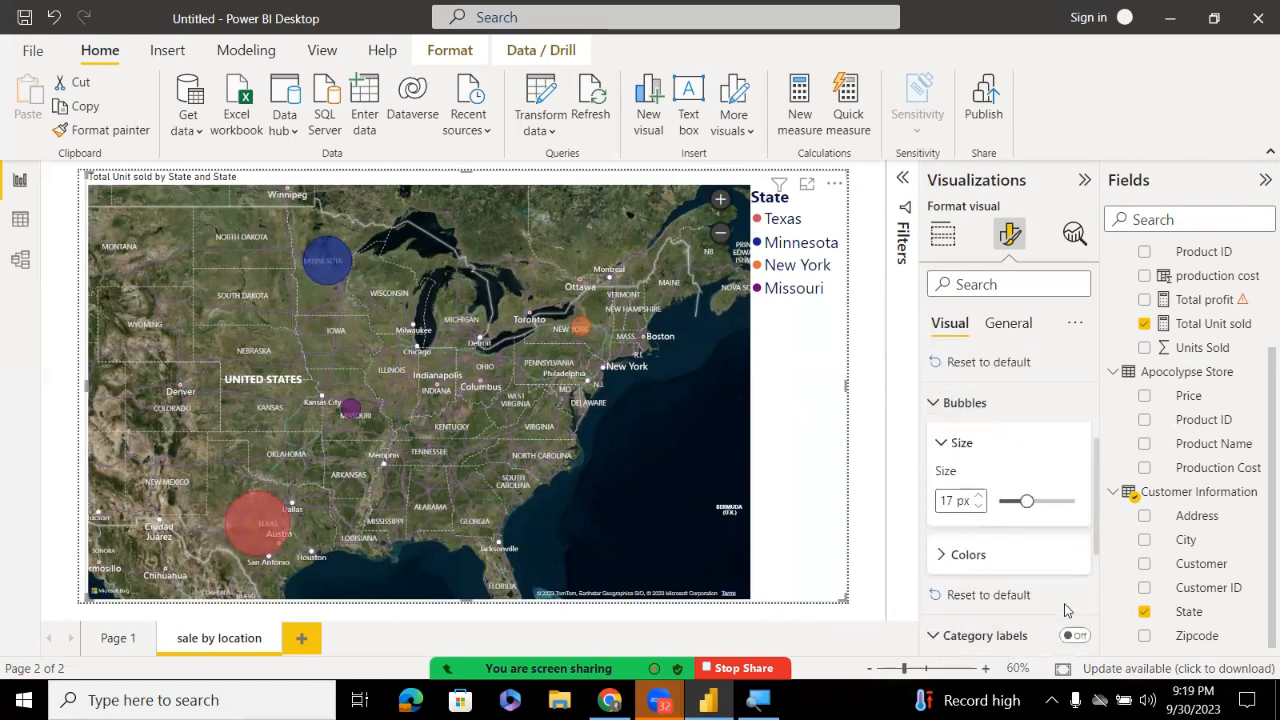
drag(1097, 494, 1097, 557)
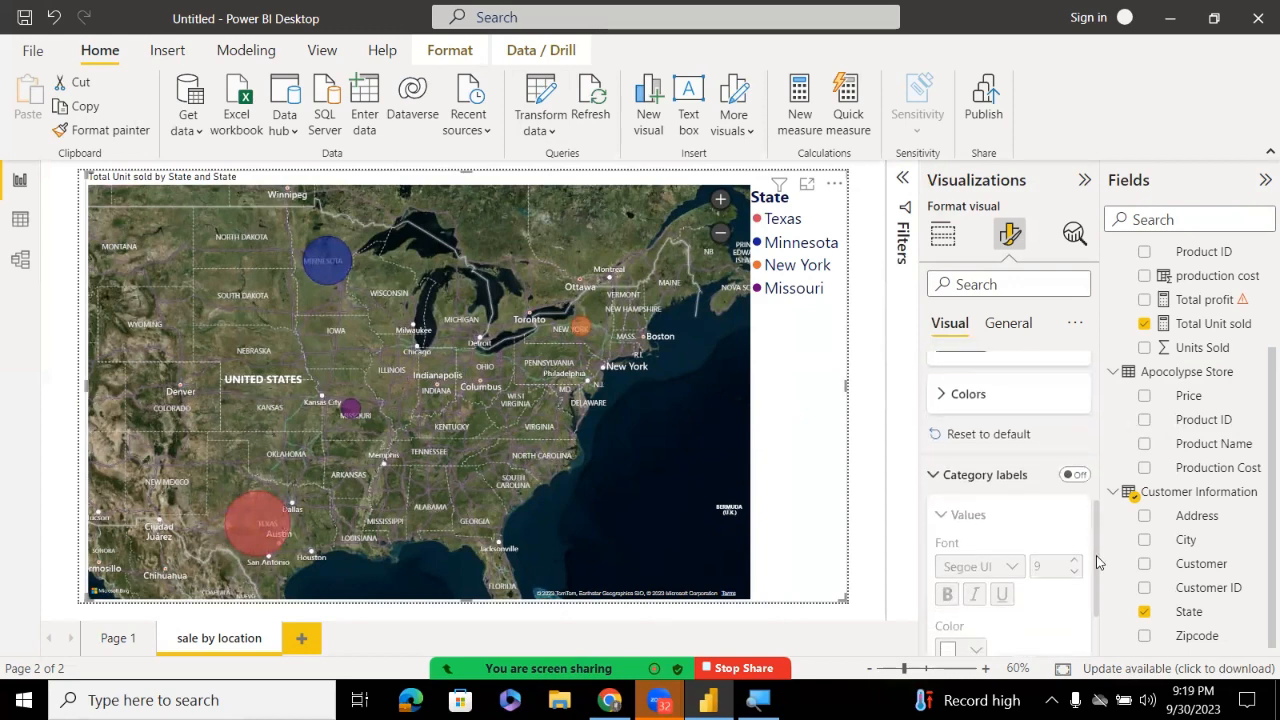
click(1066, 479)
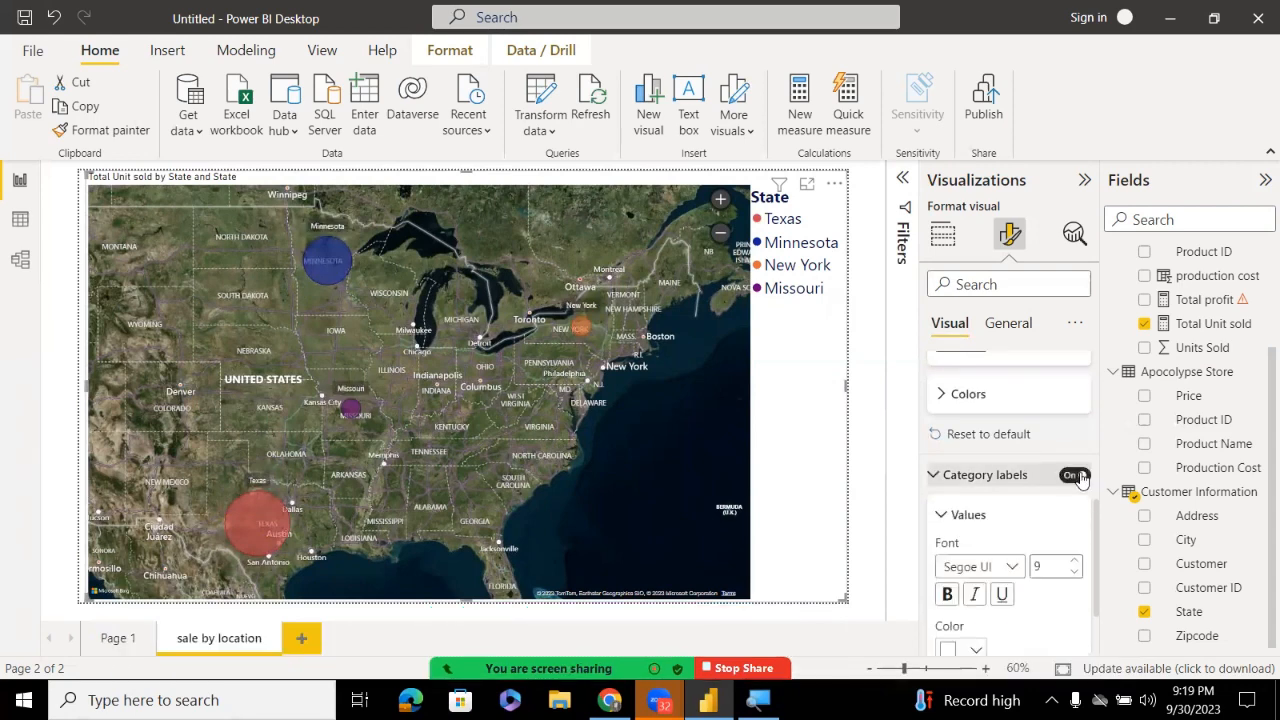
click(1076, 563)
click(1076, 563)
click(1076, 563)
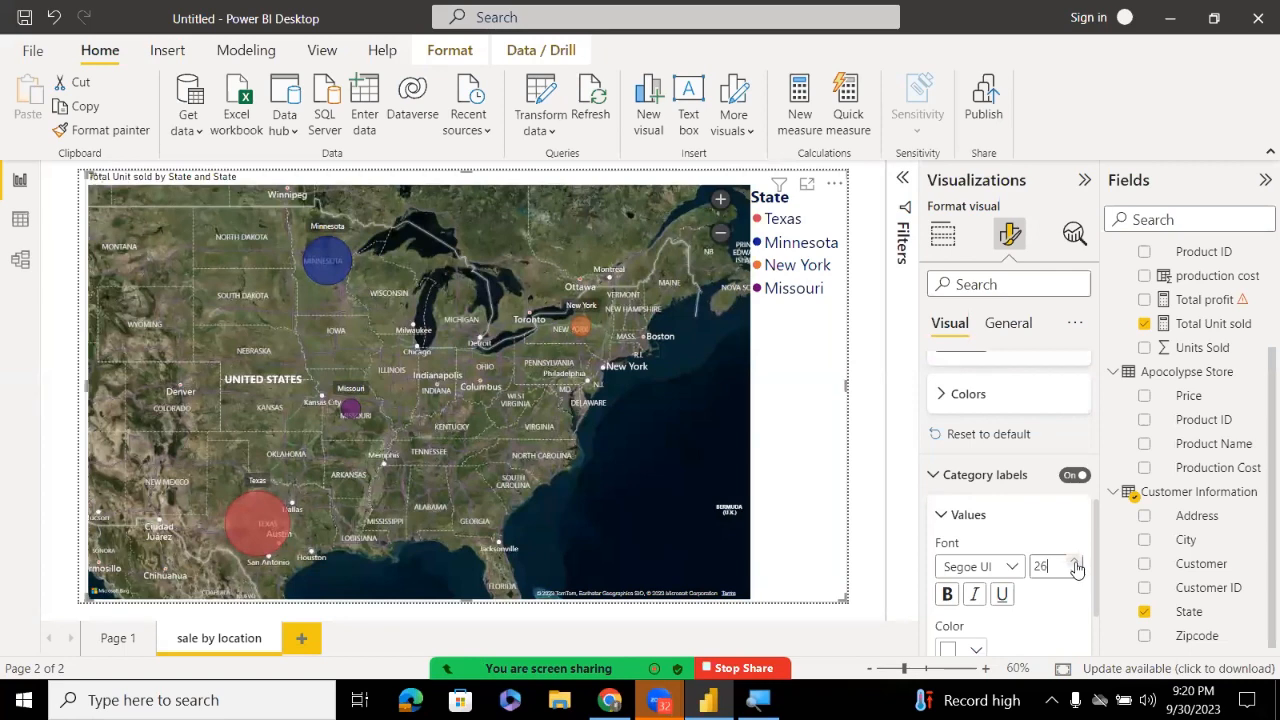
click(1076, 563)
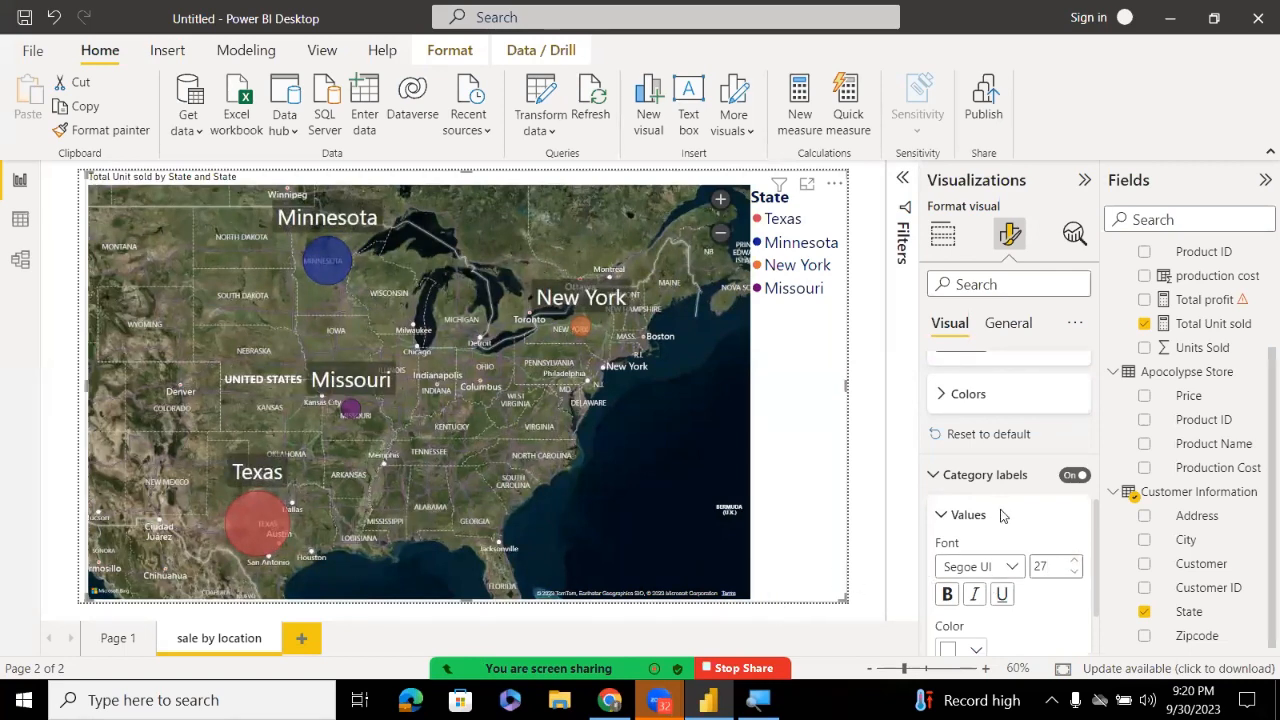
click(948, 594)
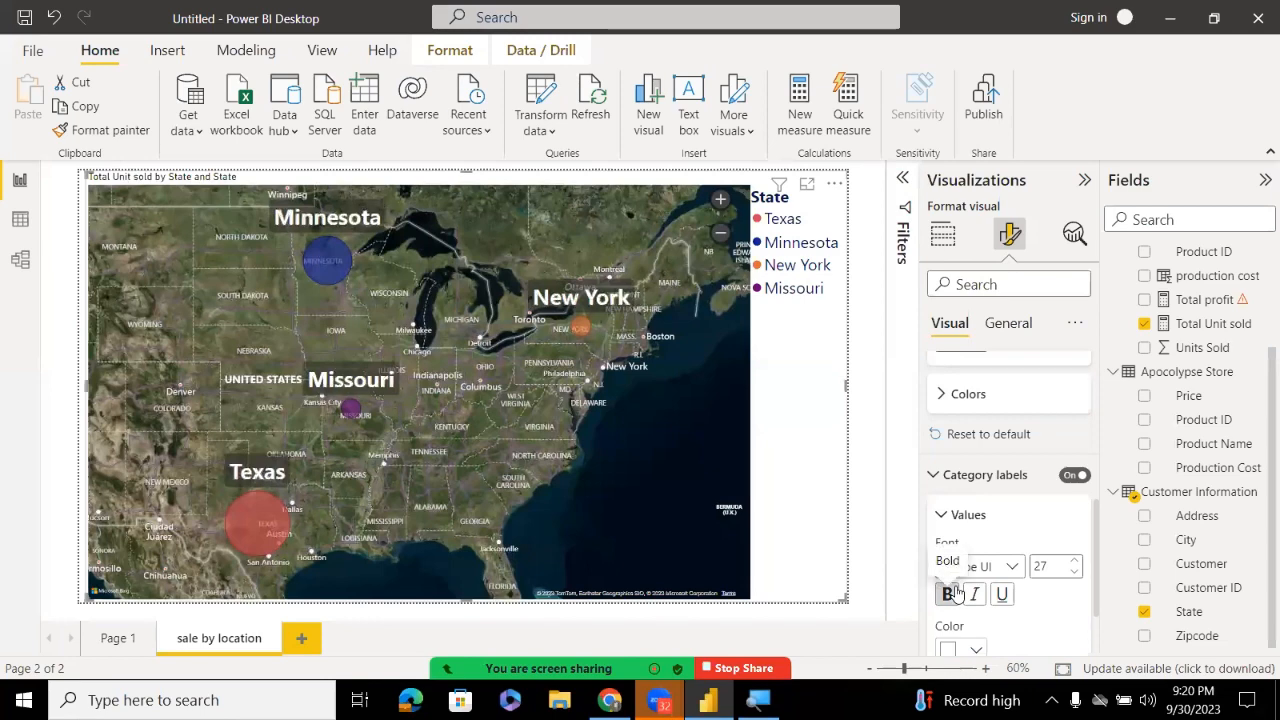
click(1011, 566)
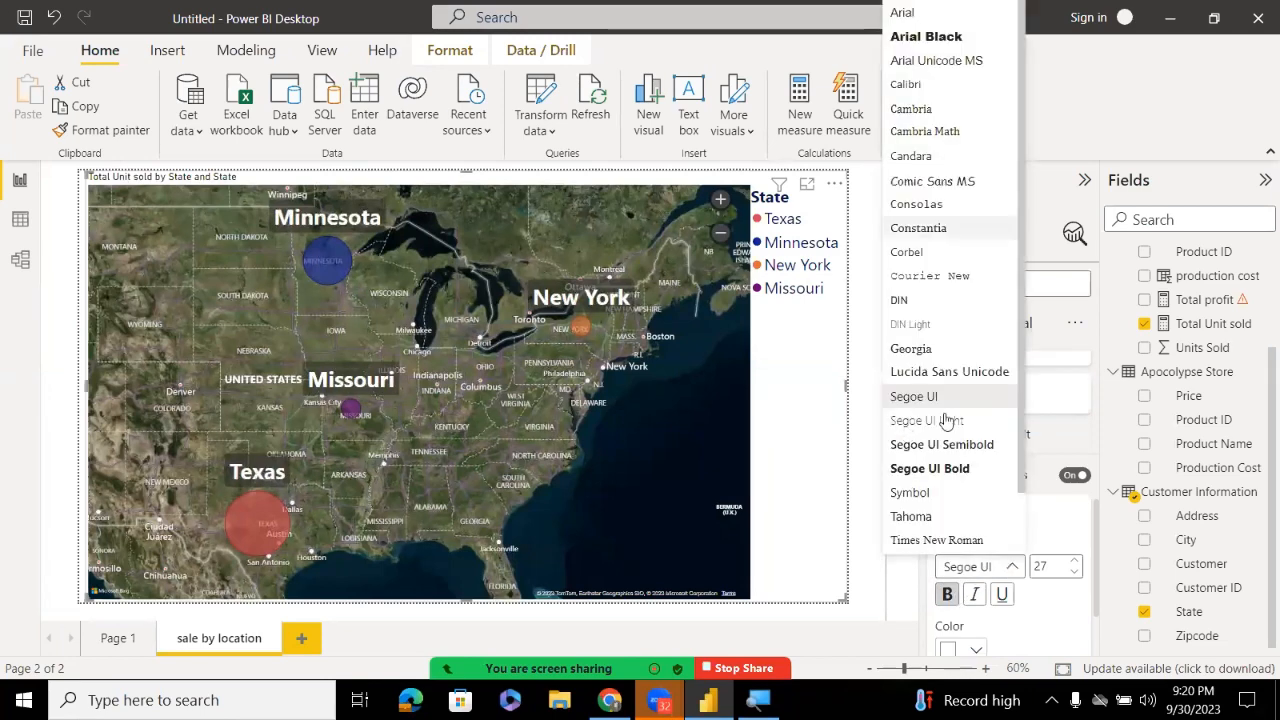
Keep the label font as Segoe UI and colour the state labels orange
click(980, 652)
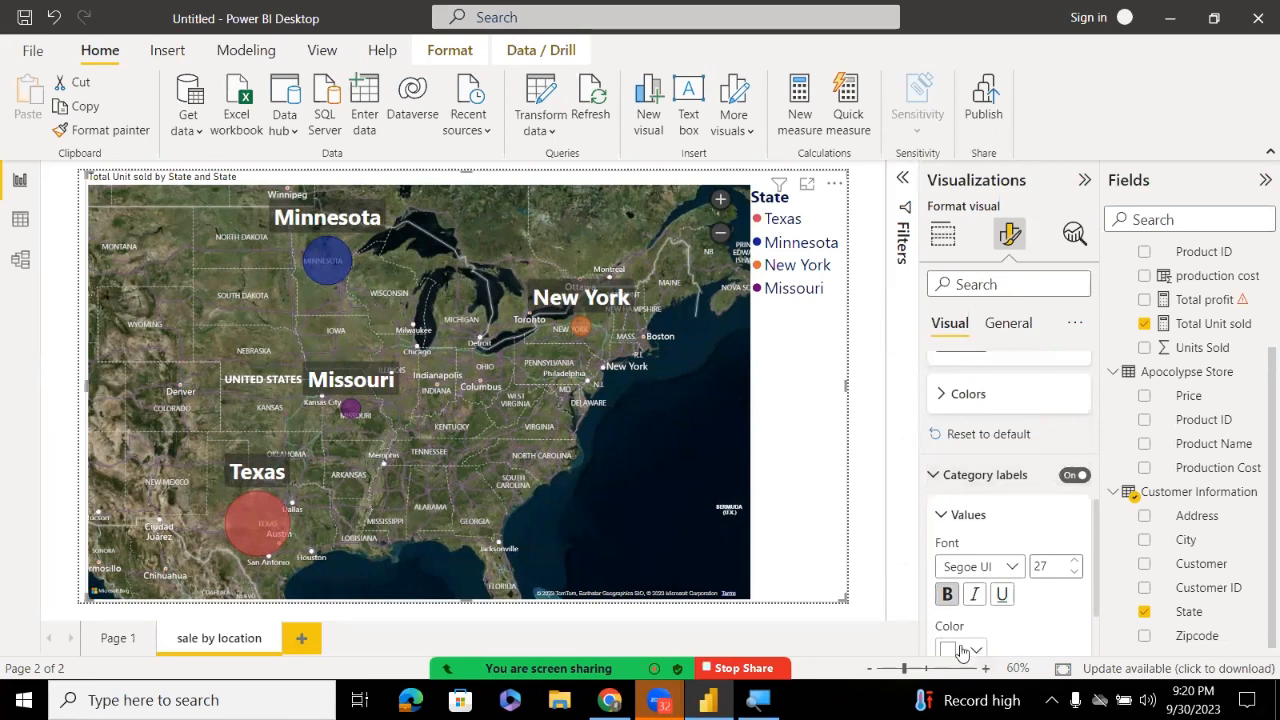
scroll(1100, 560, down, 2)
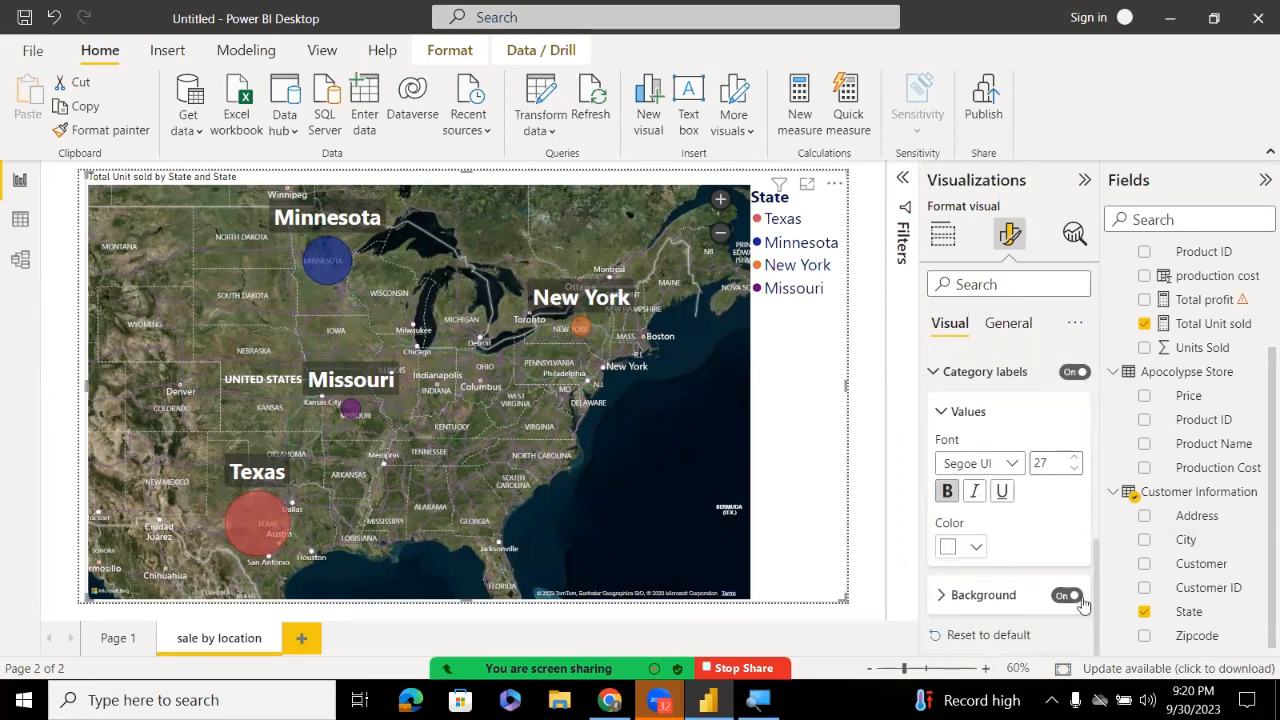
click(977, 546)
click(1016, 458)
Give the state labels a light-blue background and add a new blank Page 2
click(1060, 594)
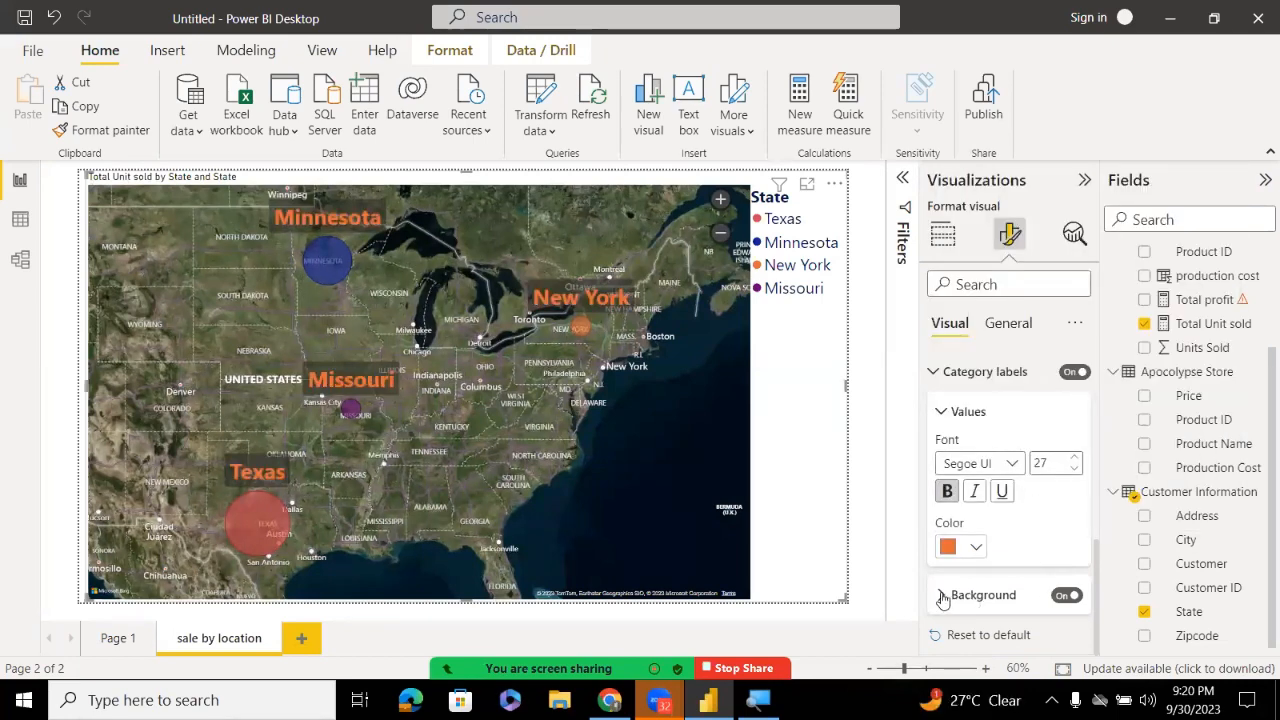
click(942, 596)
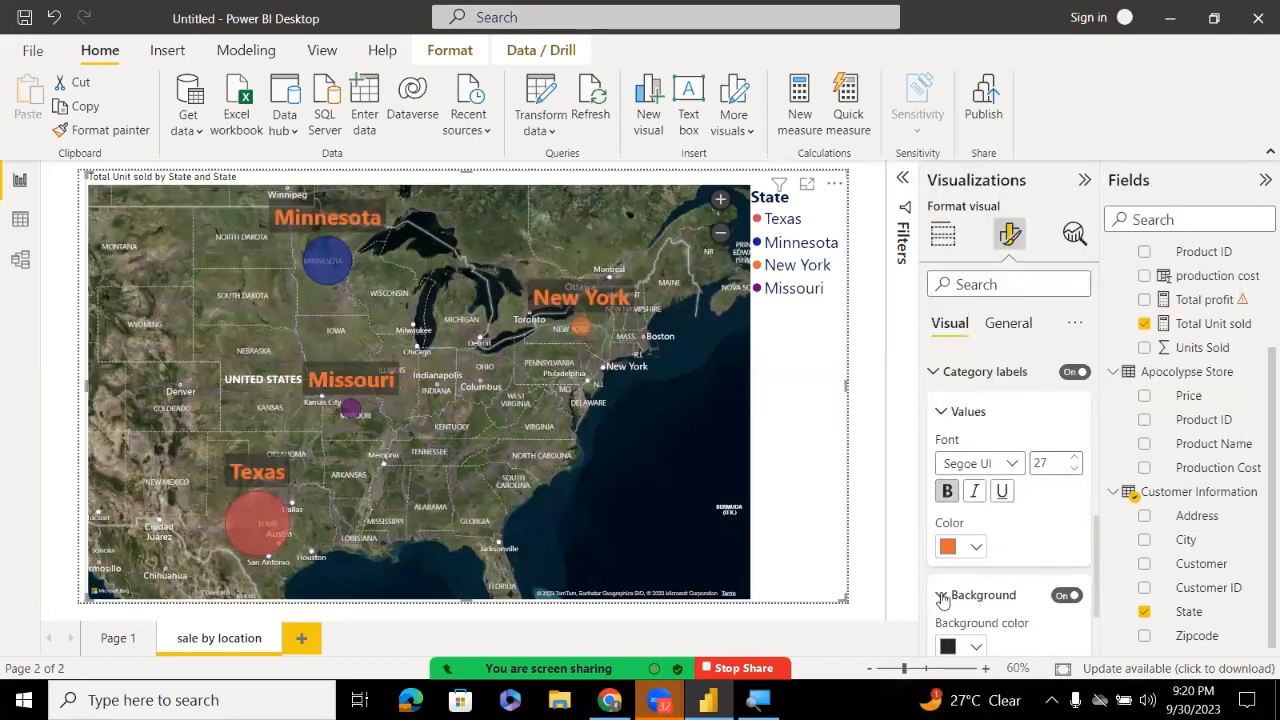
click(977, 647)
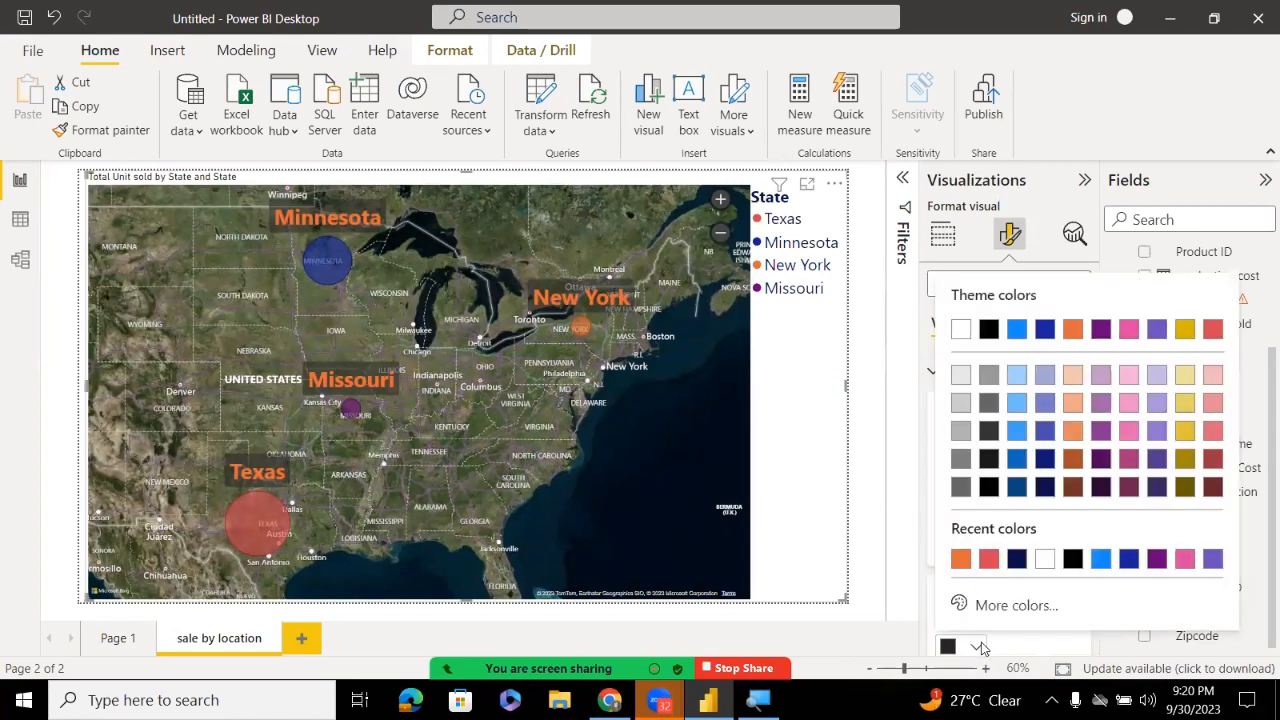
click(988, 486)
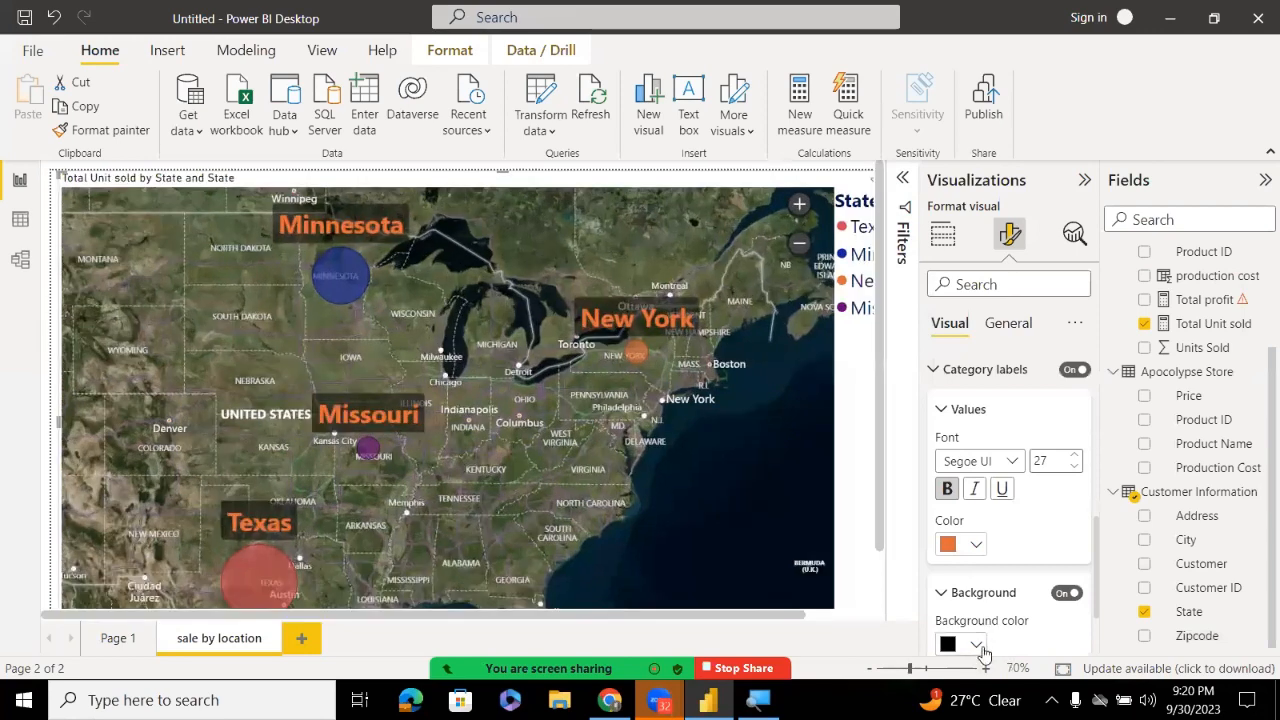
click(976, 643)
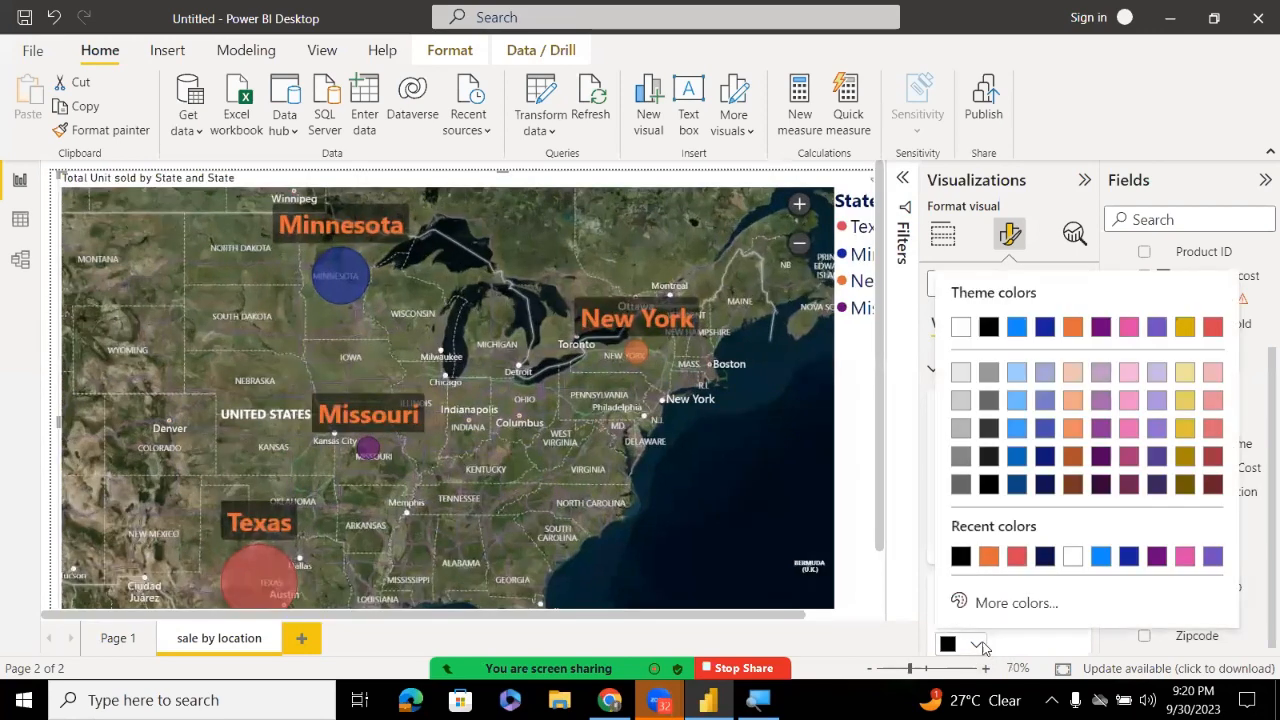
click(1014, 372)
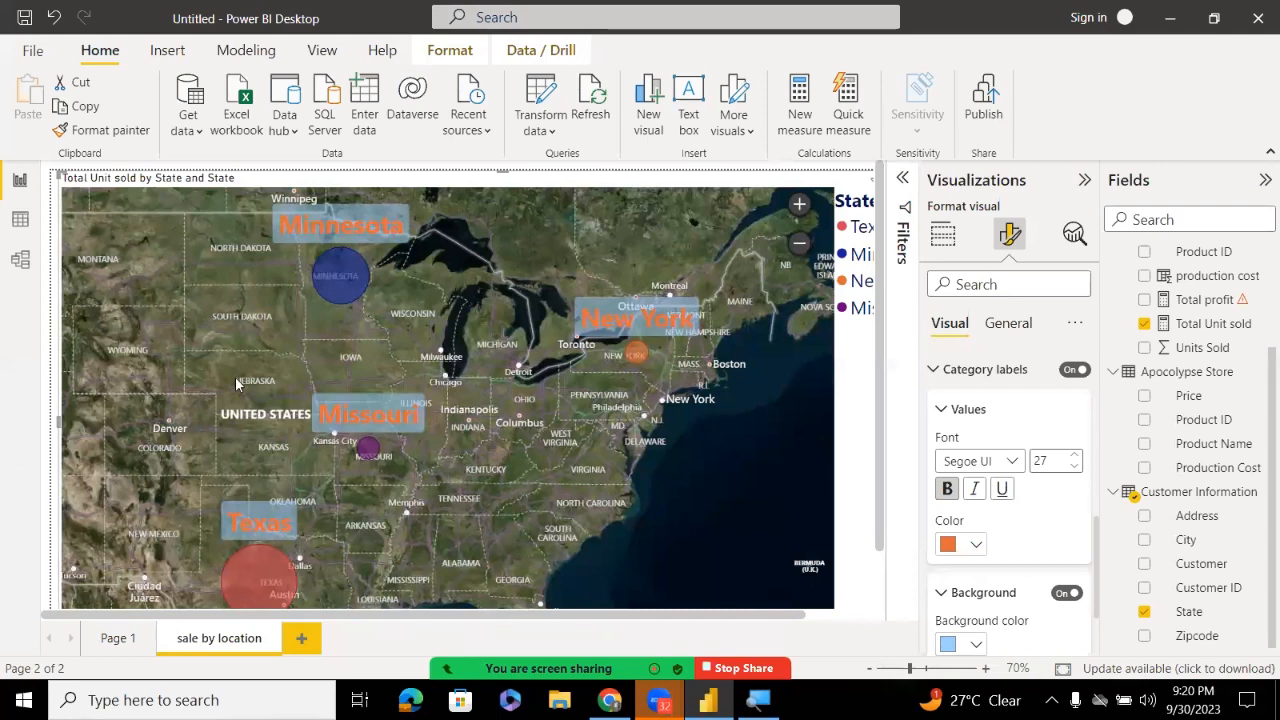
click(303, 638)
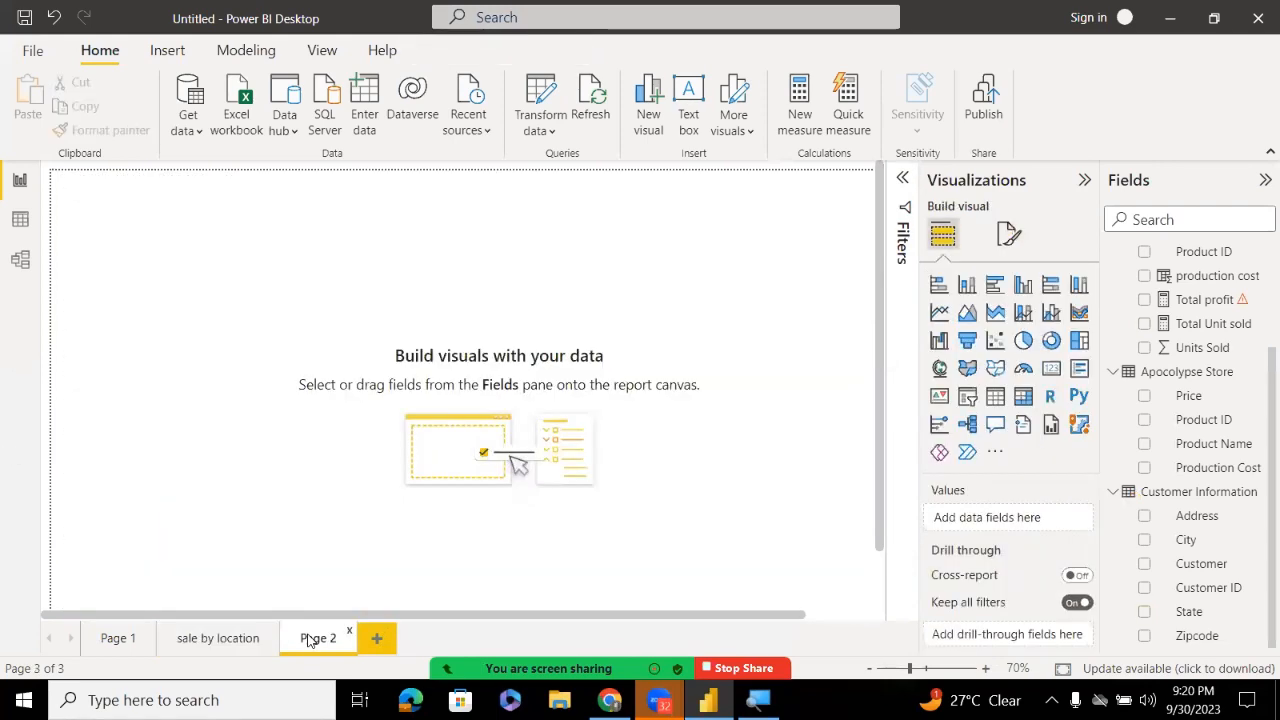
Add a large filled map visual to Page 2 and plot Total Unit sold on it
click(967, 368)
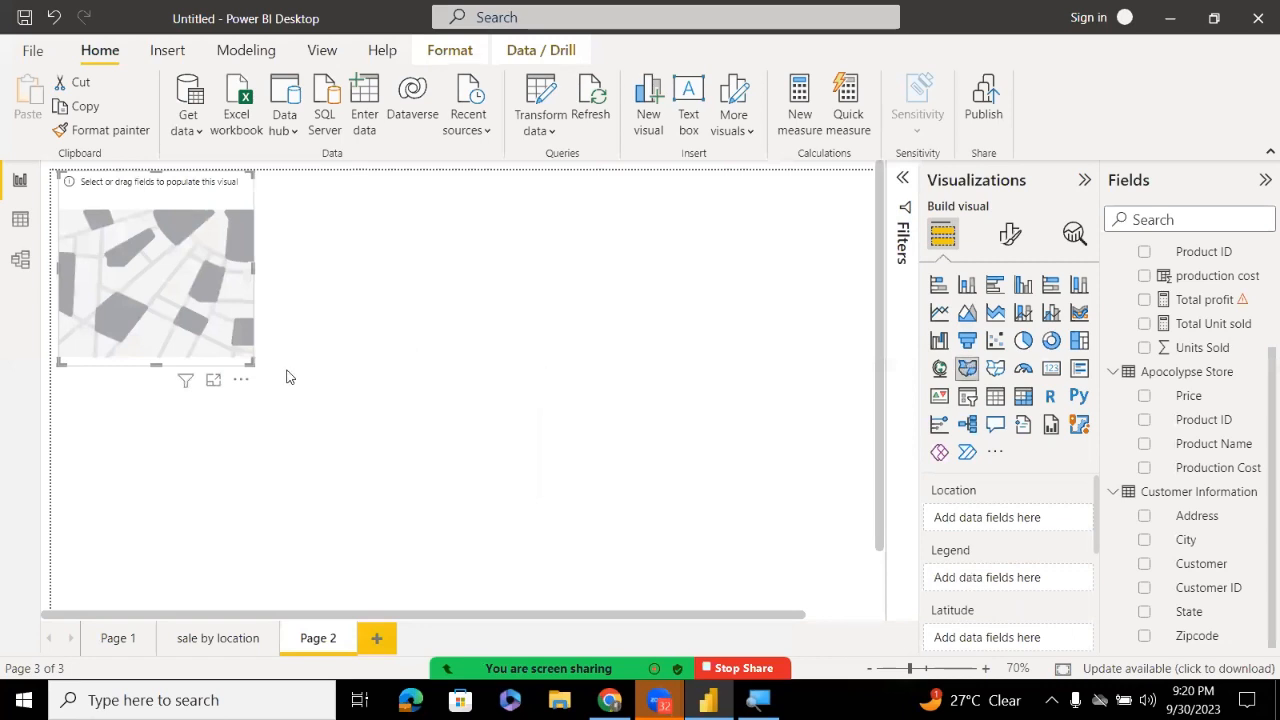
drag(250, 372, 910, 637)
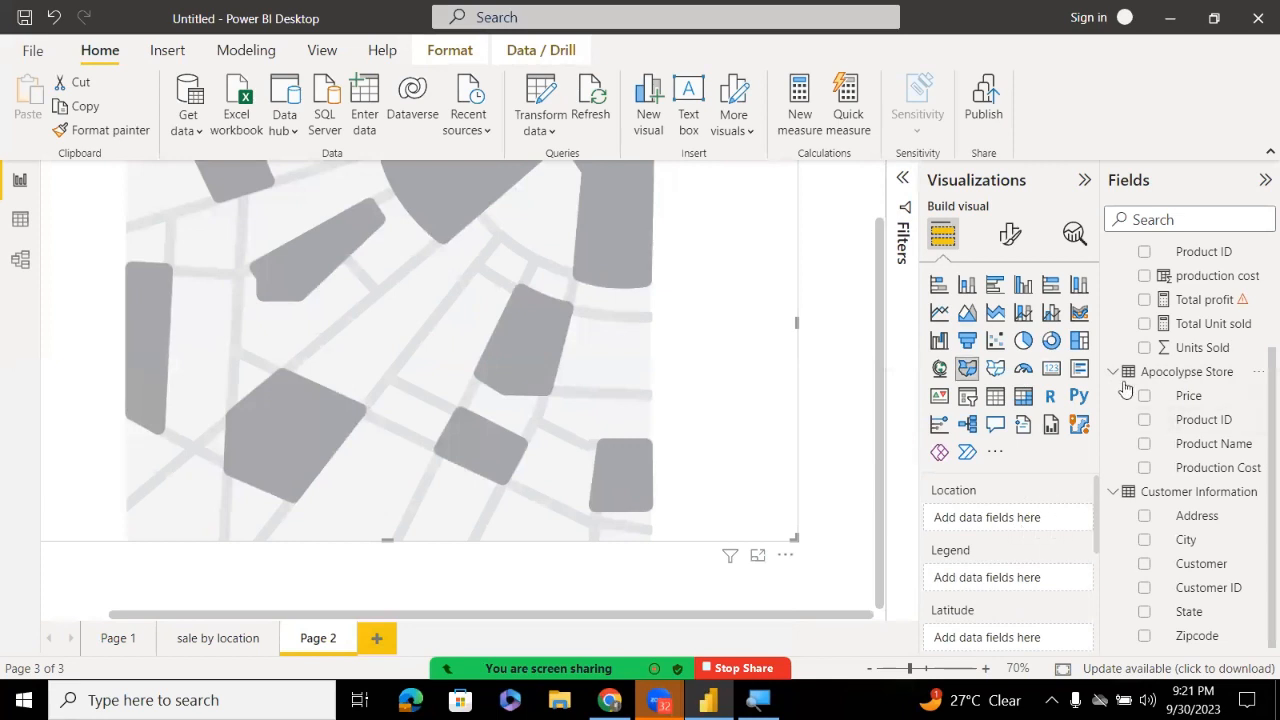
click(1145, 324)
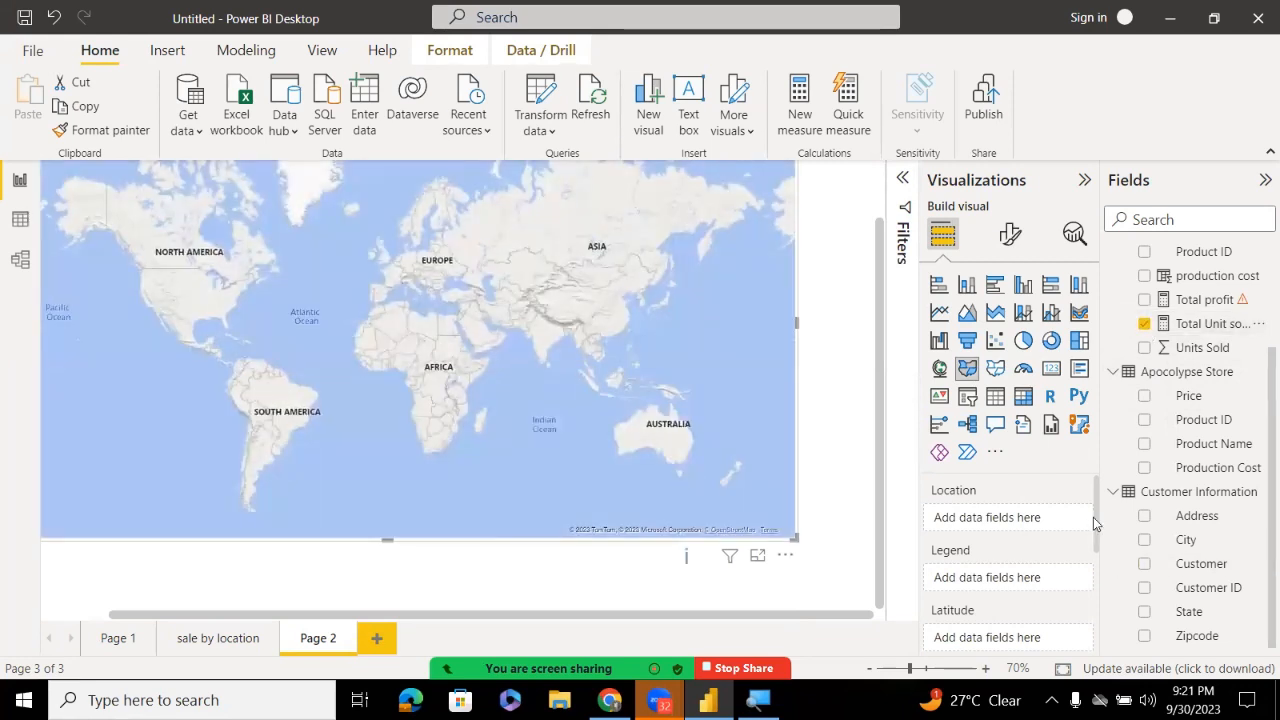
drag(1093, 521, 1090, 466)
Use State as both location and legend so Texas, Minnesota, Missouri and New York are shaded
click(1146, 613)
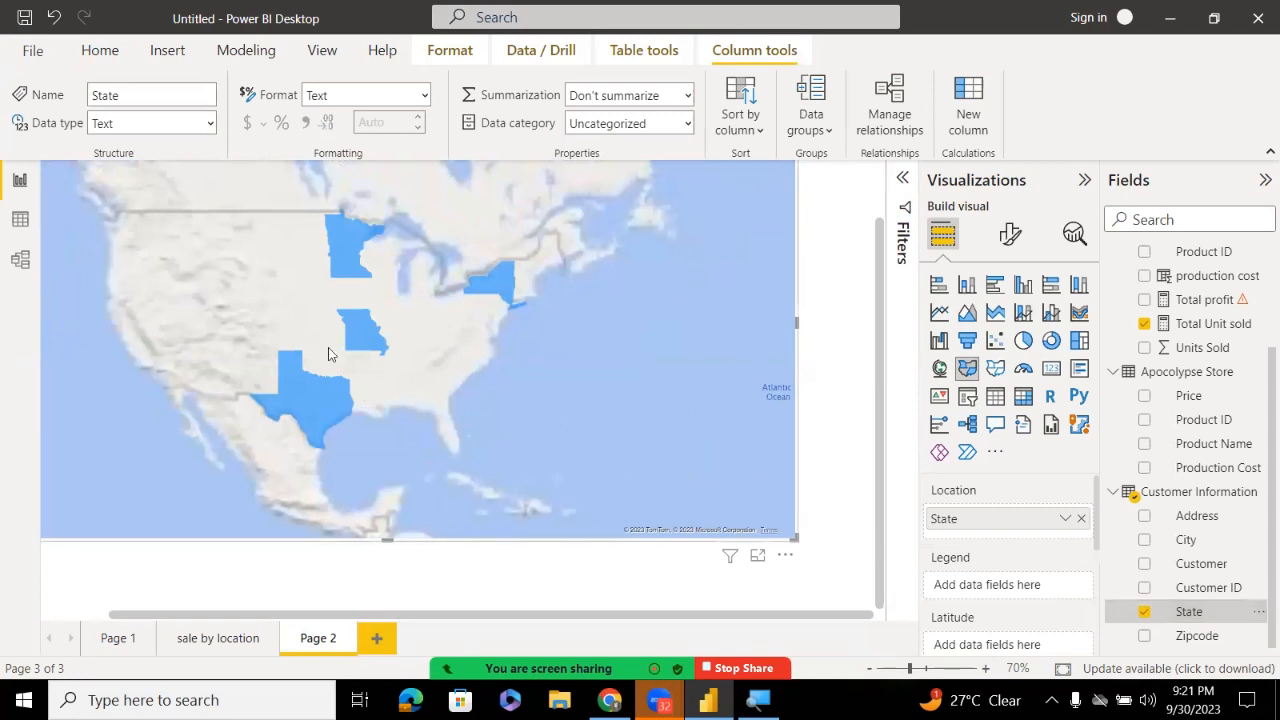
mouse_move(305, 403)
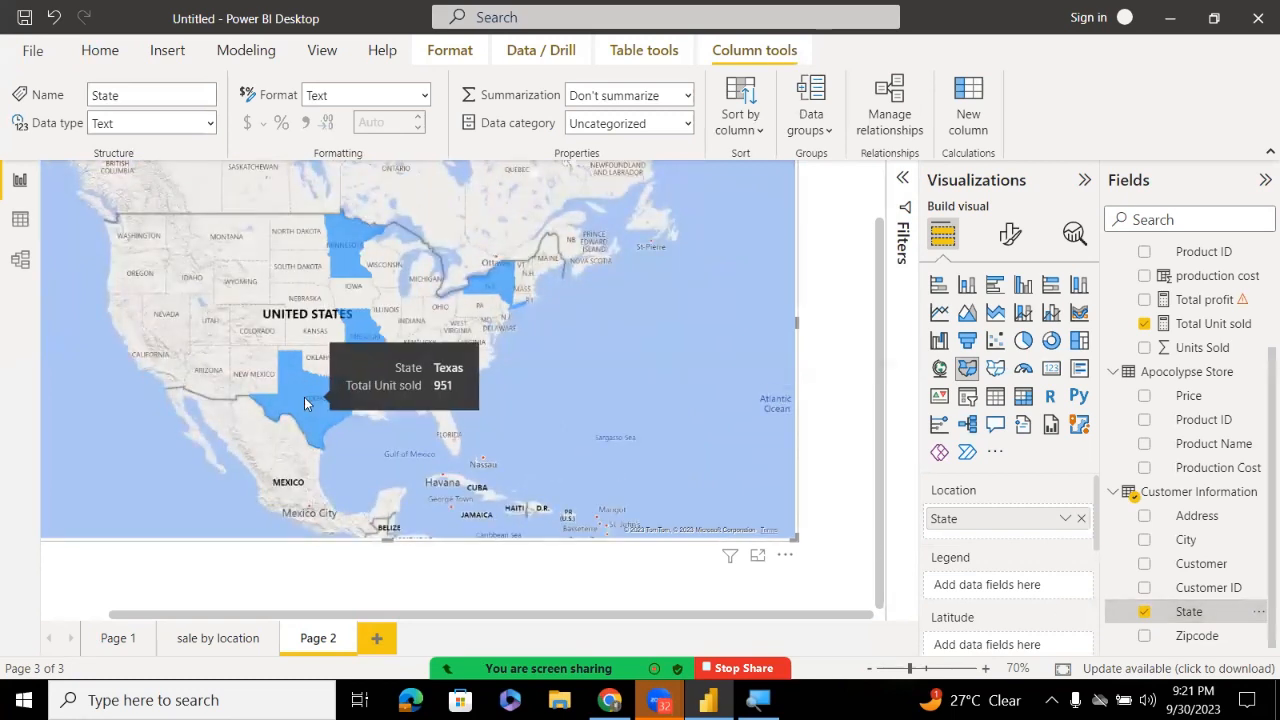
mouse_move(352, 262)
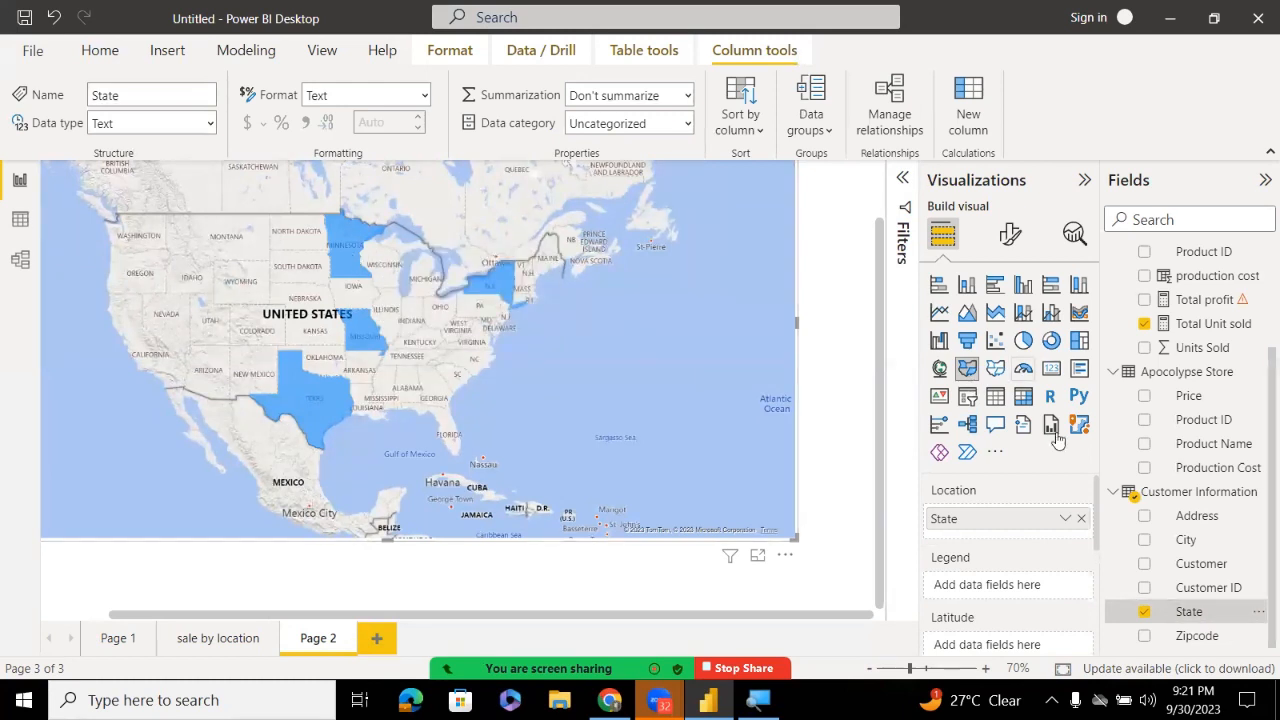
drag(1188, 611, 1003, 580)
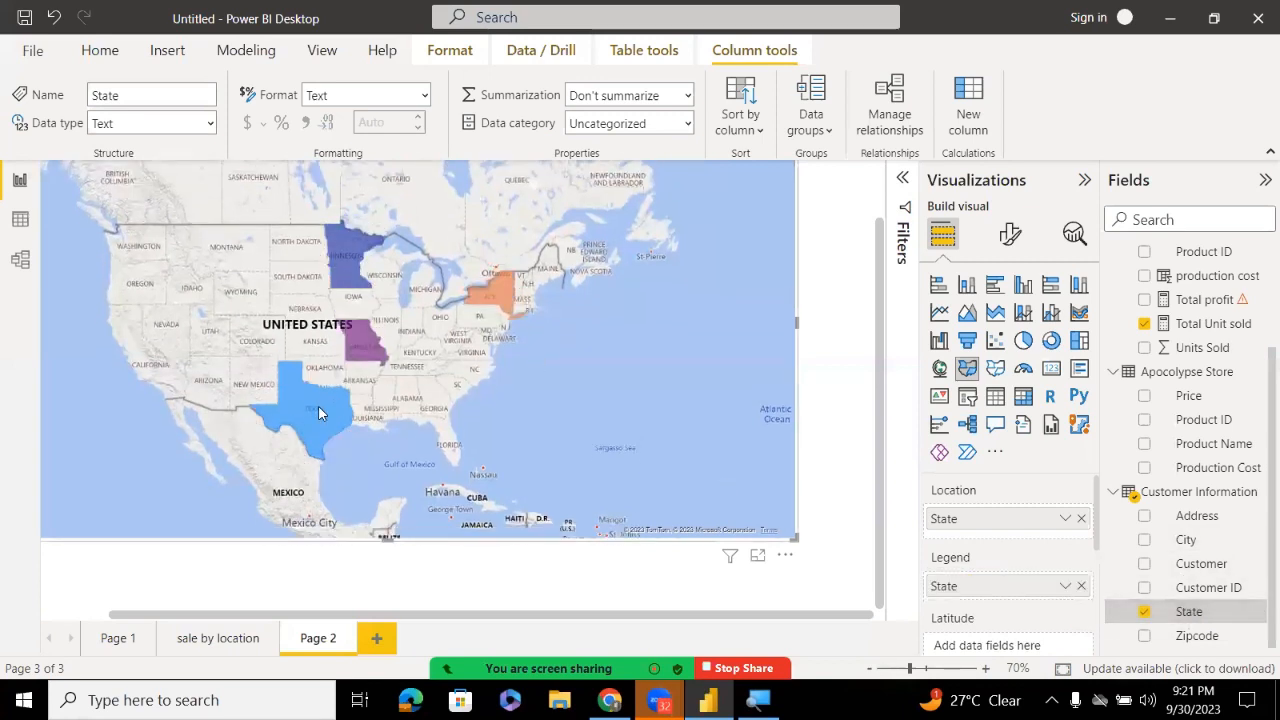
mouse_move(366, 337)
scroll(880, 512, up, 2)
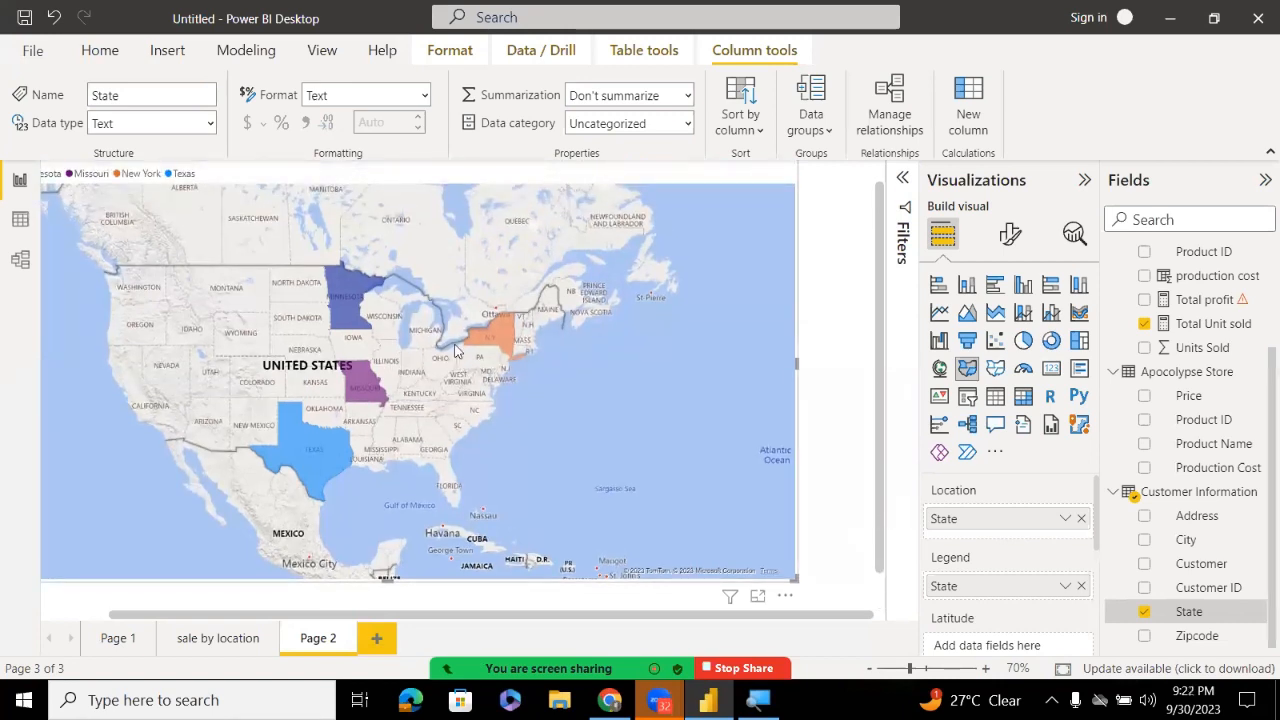
mouse_move(487, 347)
mouse_move(286, 437)
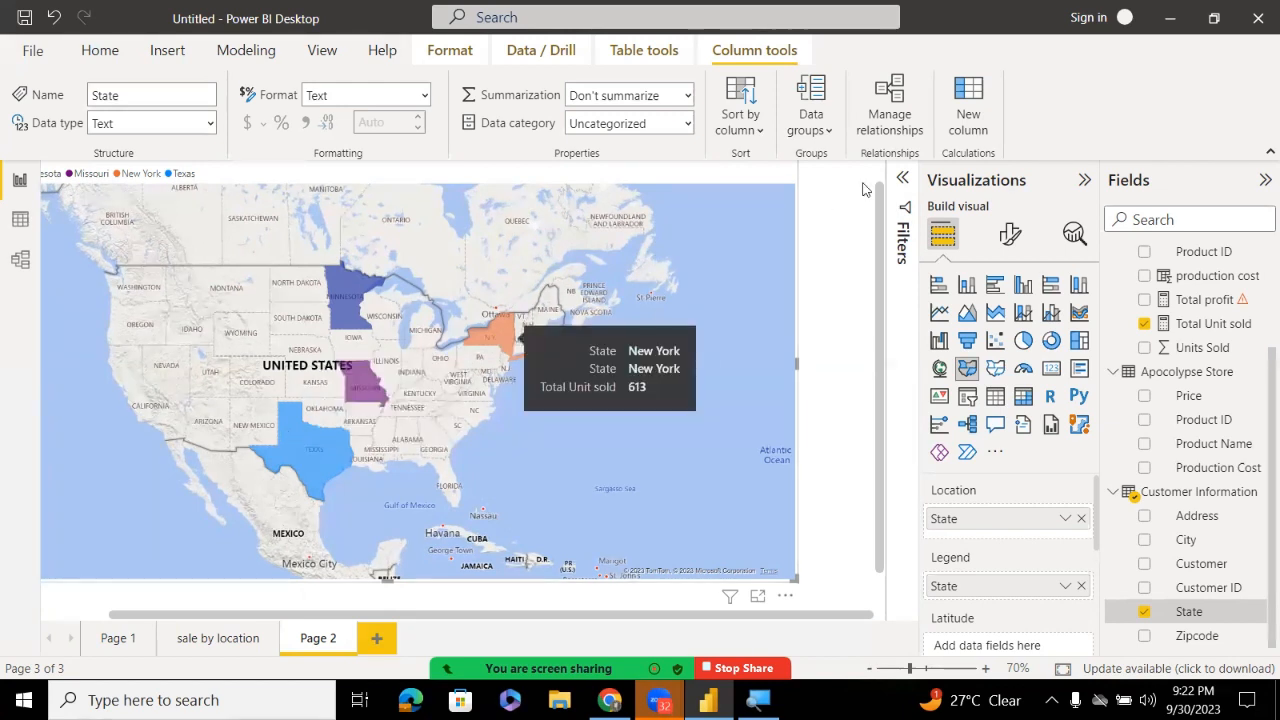
Set the filled map's style to Aerial and turn on its zoom buttons
click(1006, 237)
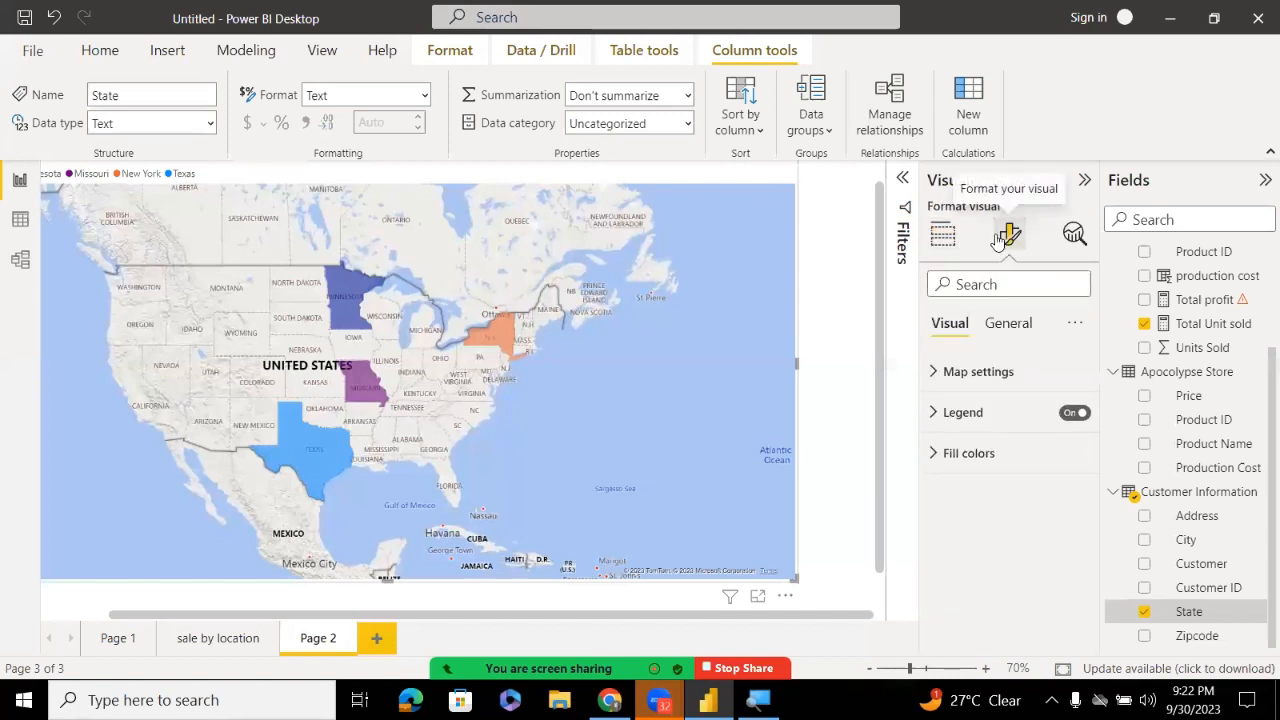
click(932, 372)
click(988, 463)
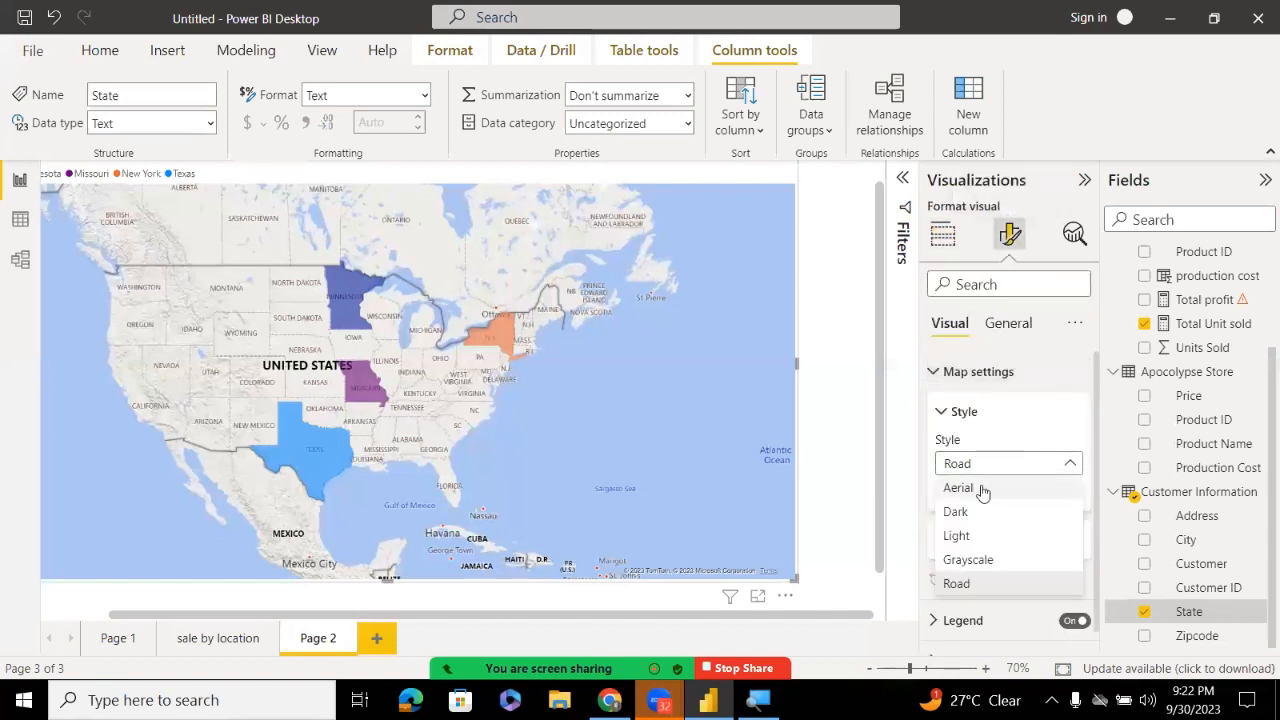
click(982, 490)
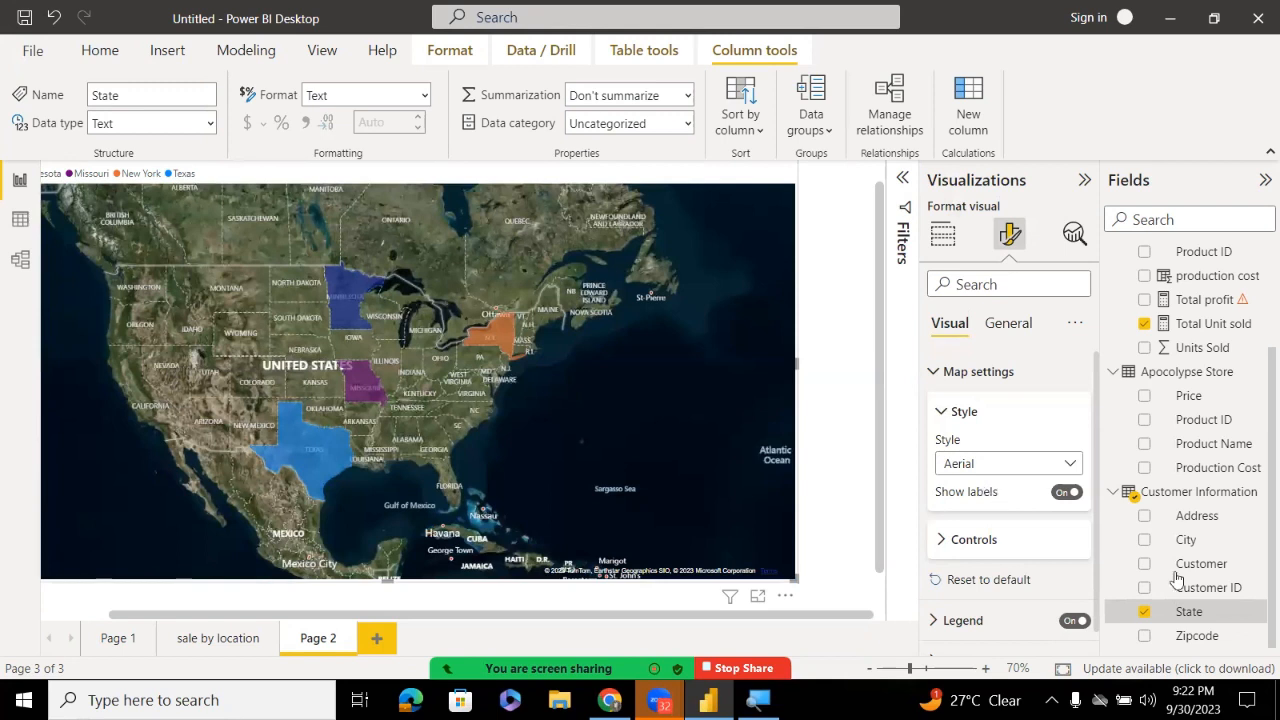
click(948, 540)
click(1066, 596)
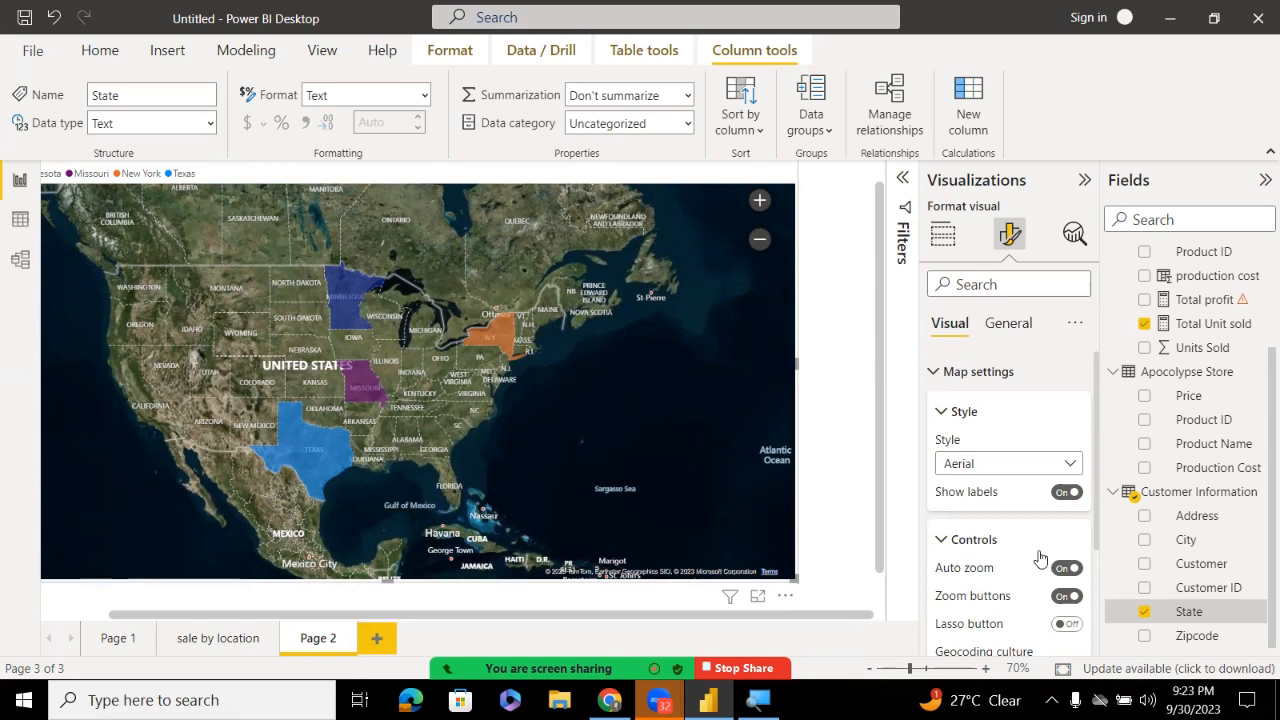
Try the Dark map style, then return the map to Aerial imagery
scroll(1085, 540, down, 2)
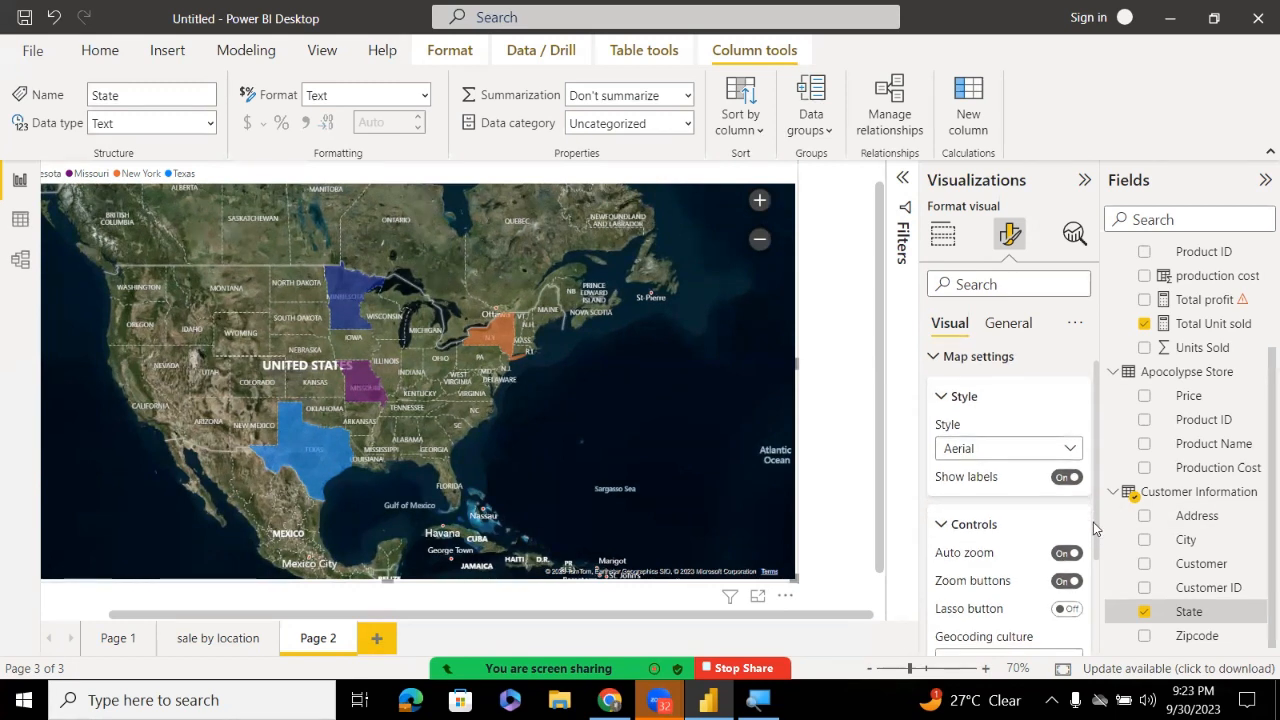
scroll(1082, 540, up, 2)
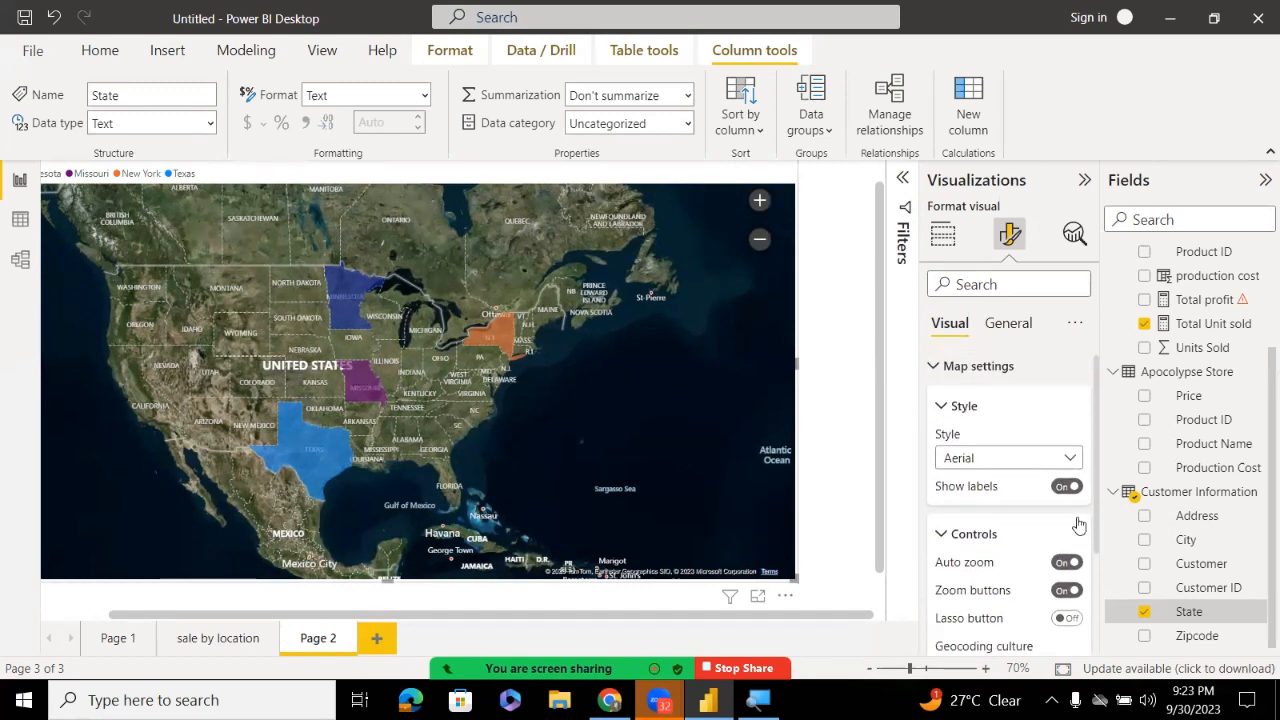
click(1021, 470)
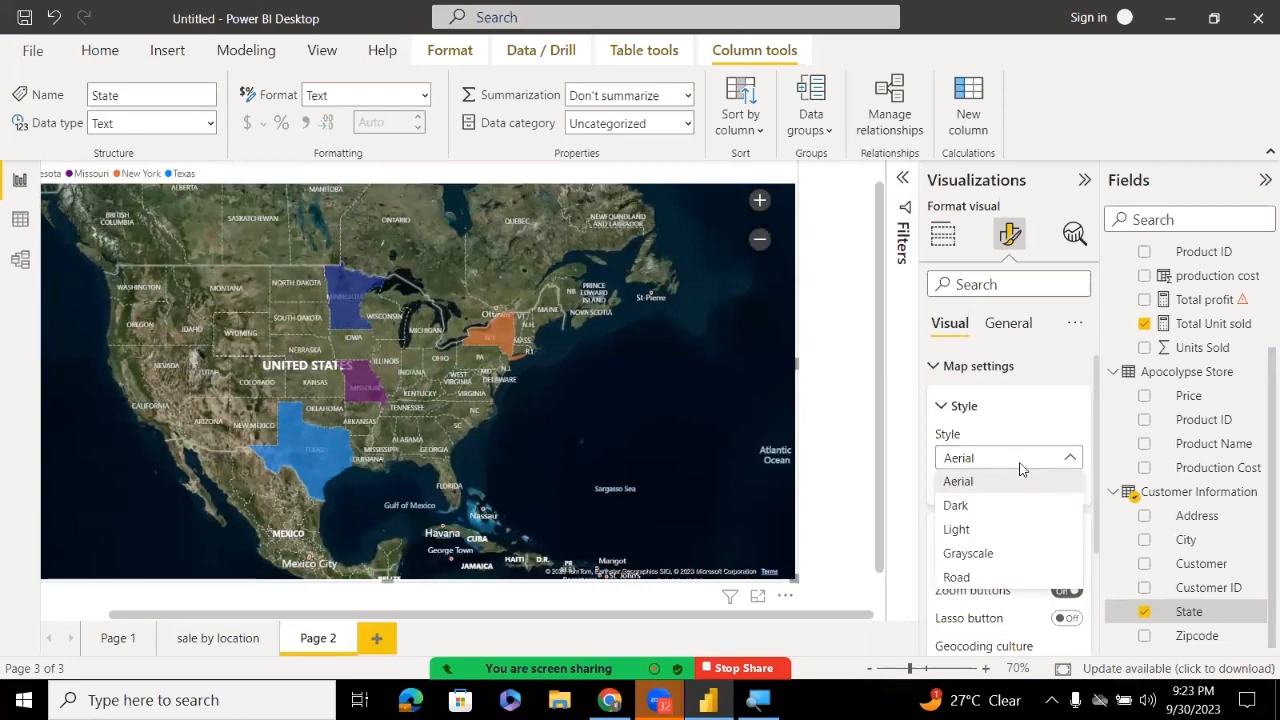
click(993, 507)
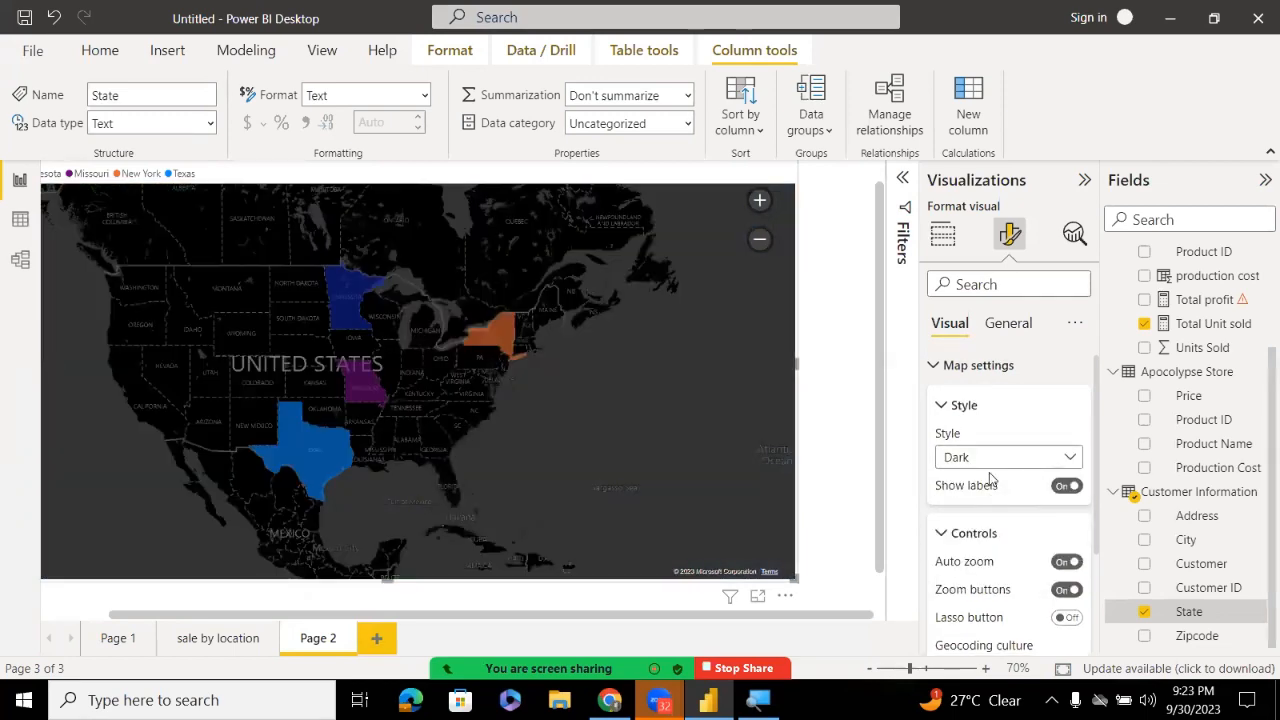
click(985, 458)
click(960, 484)
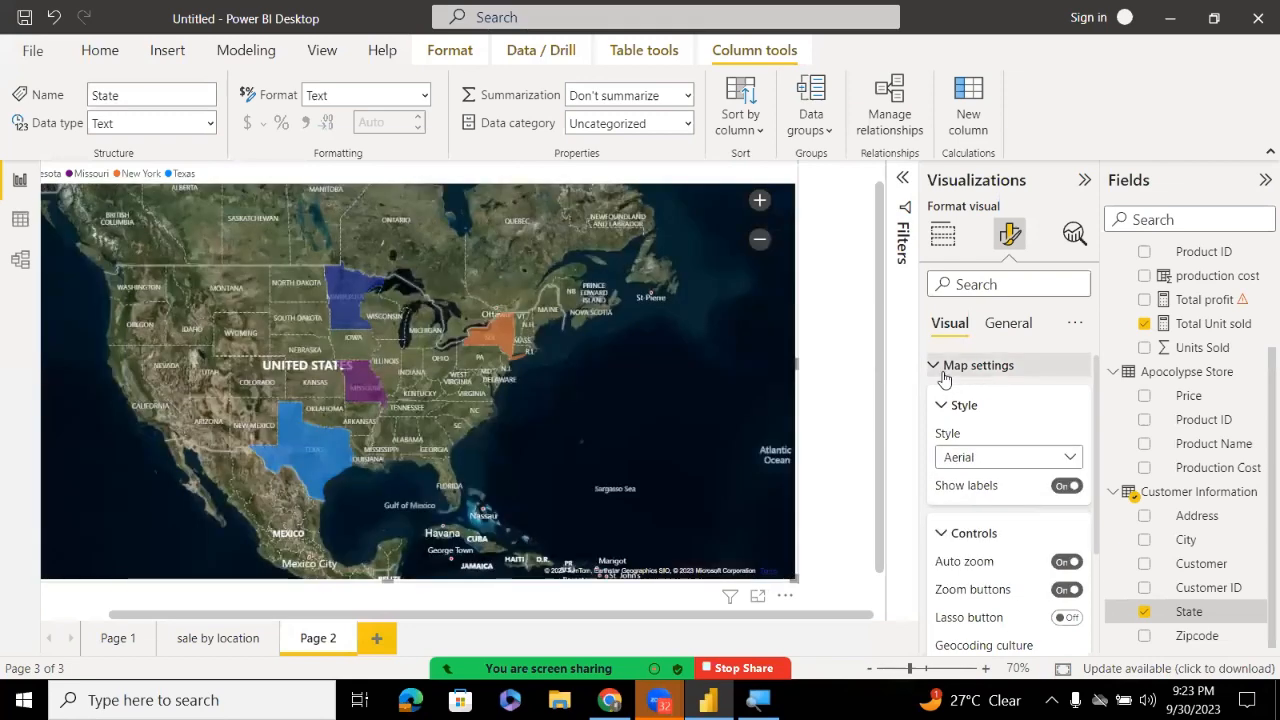
click(943, 373)
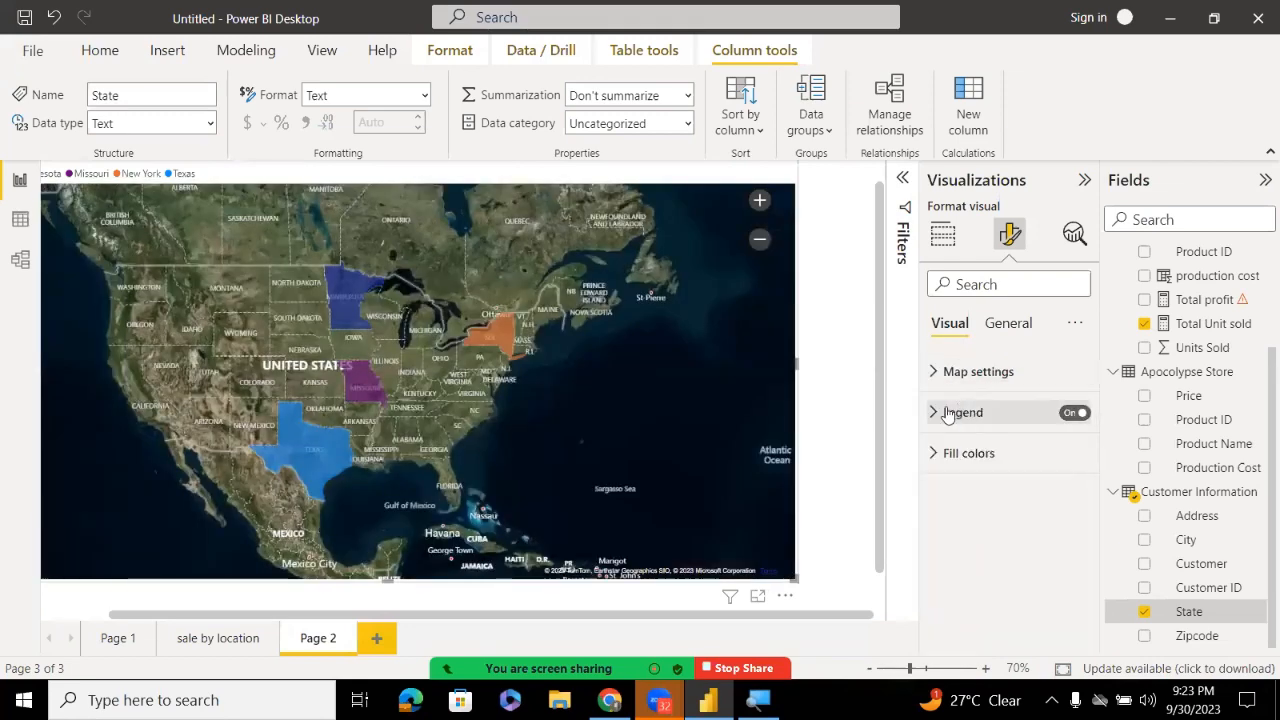
Move the State legend into a stacked list at the top left
click(940, 413)
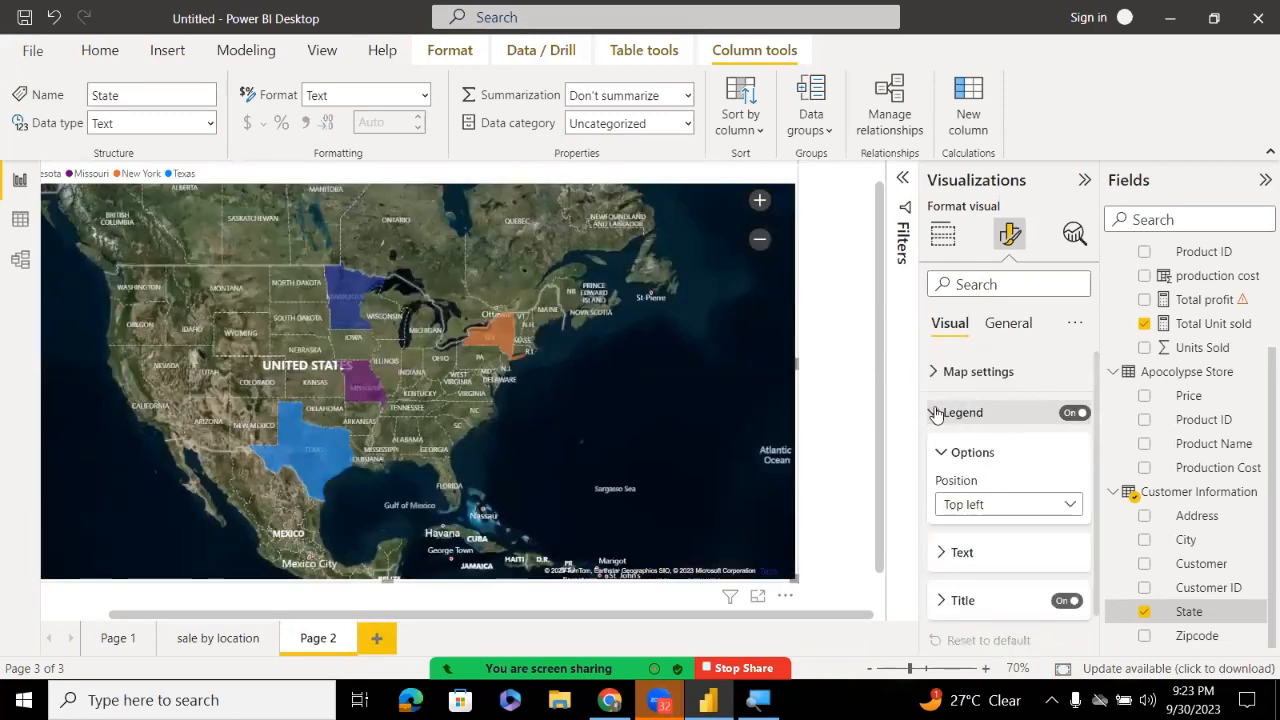
click(969, 499)
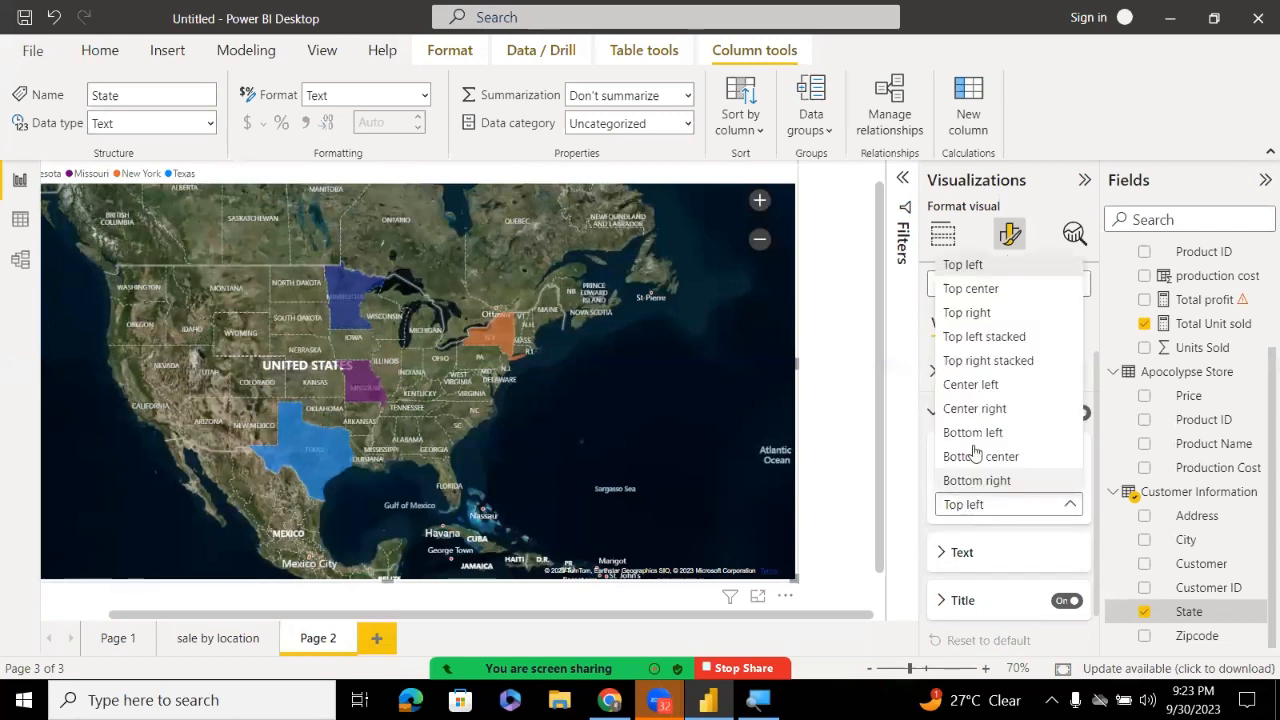
click(986, 318)
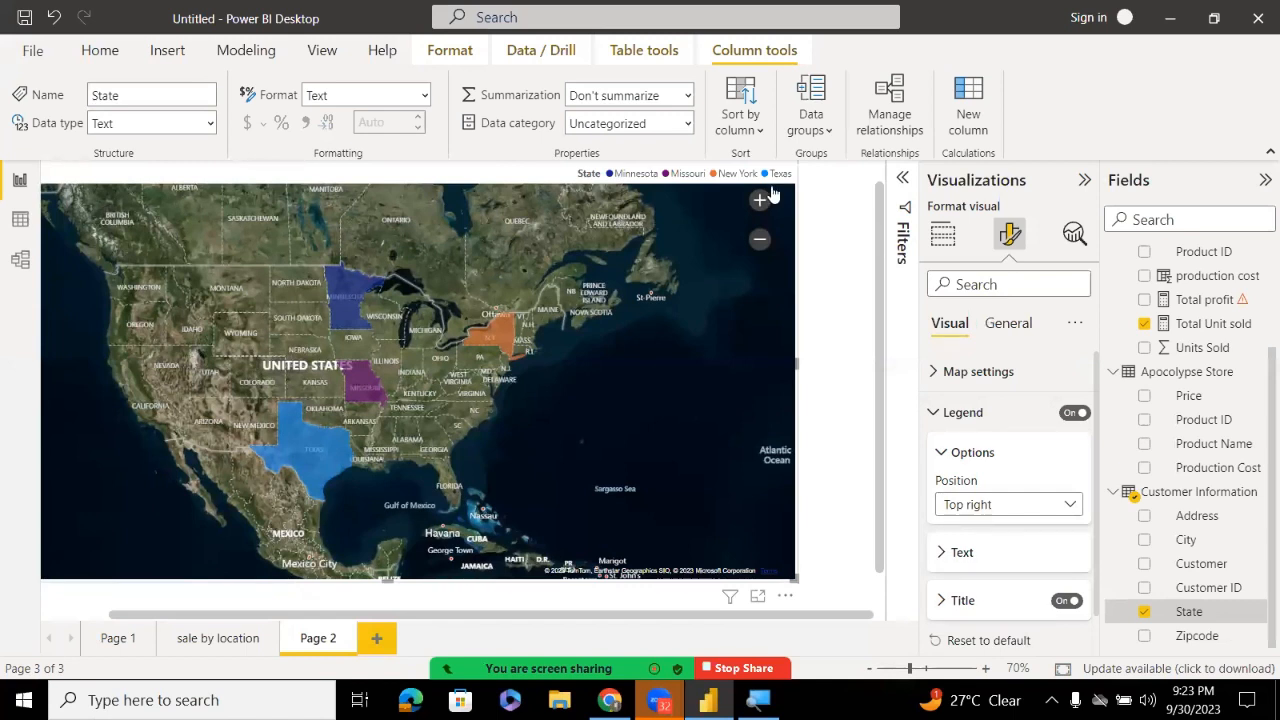
click(985, 506)
click(980, 337)
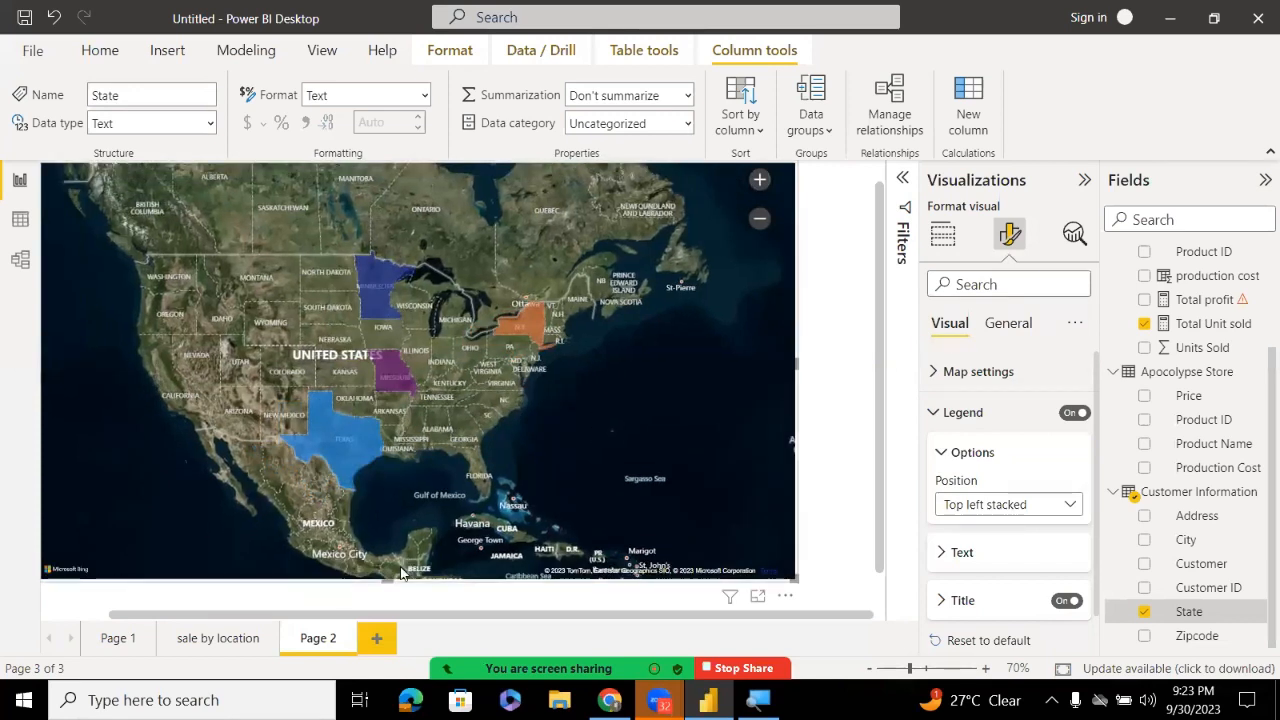
drag(355, 616, 121, 604)
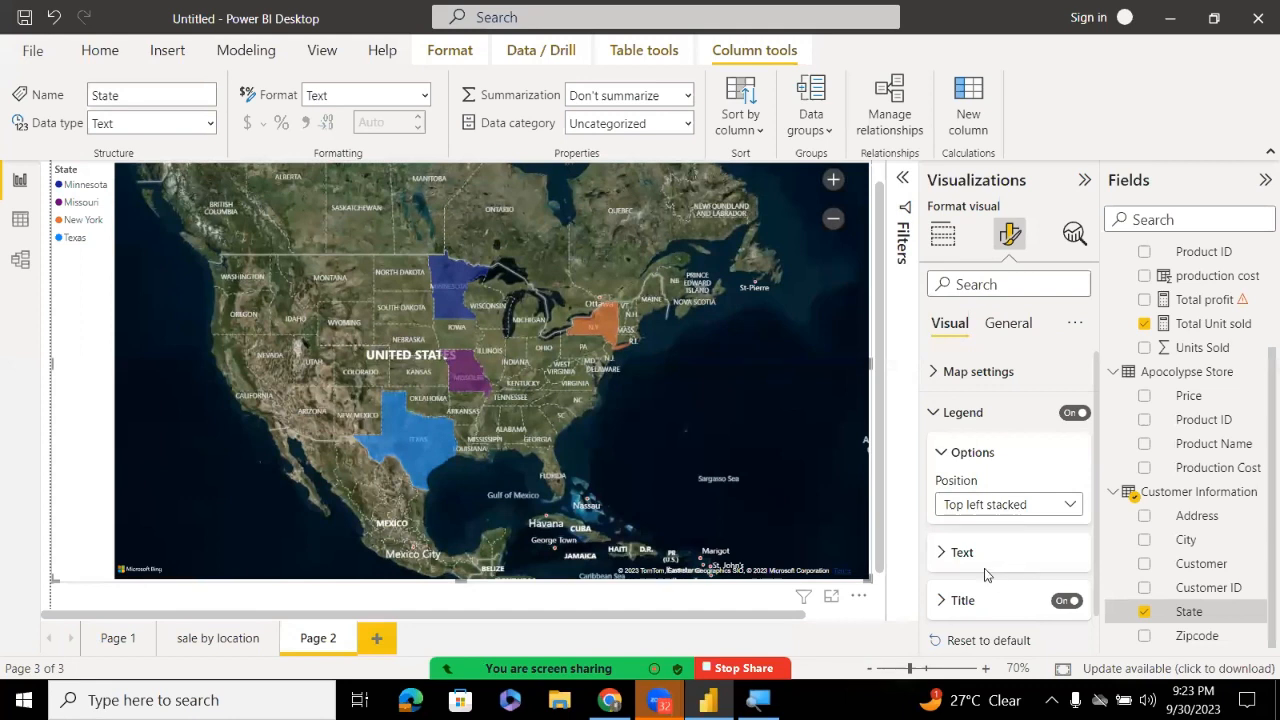
Review the legend text and title settings and expand the per-state fill colours
click(940, 563)
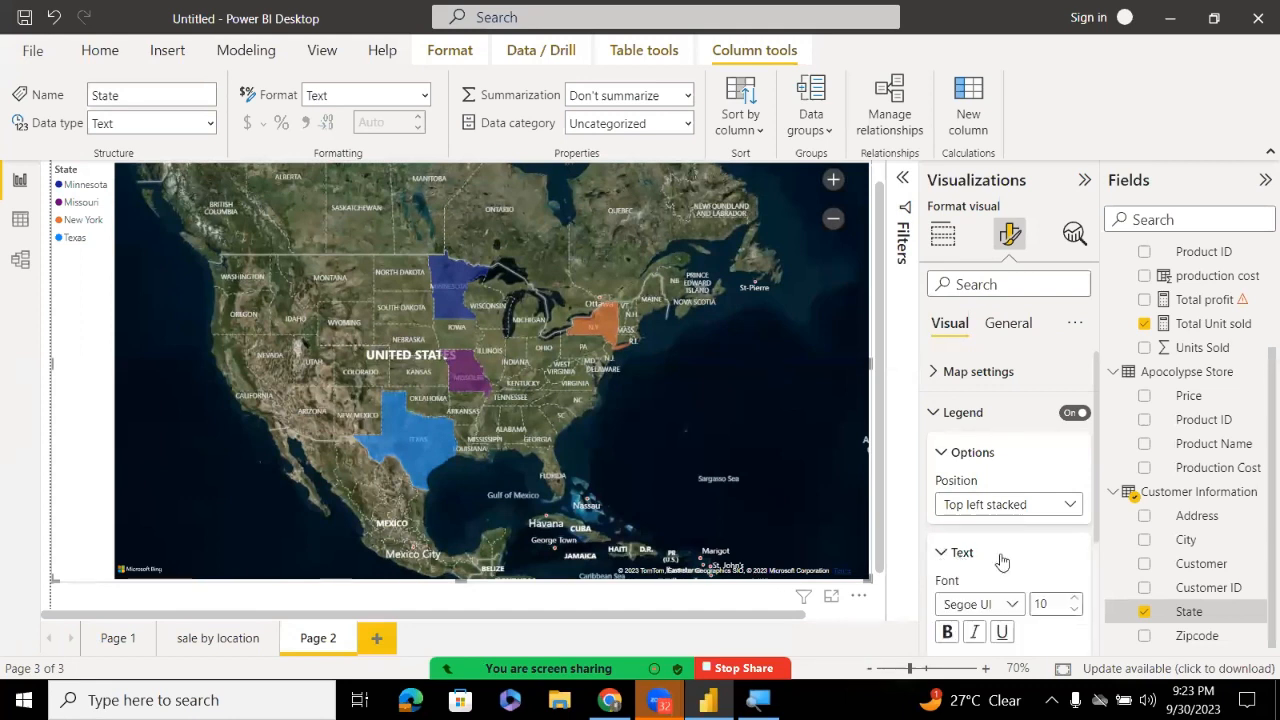
click(945, 553)
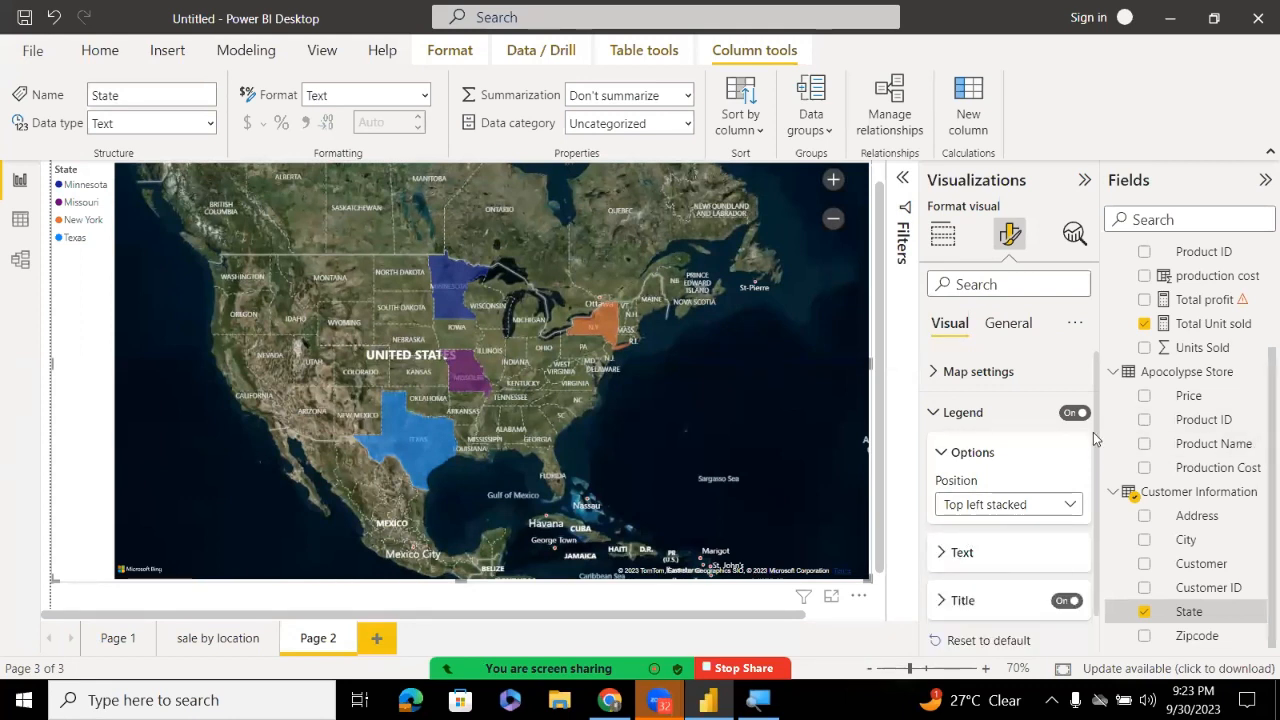
scroll(1093, 451, down, 2)
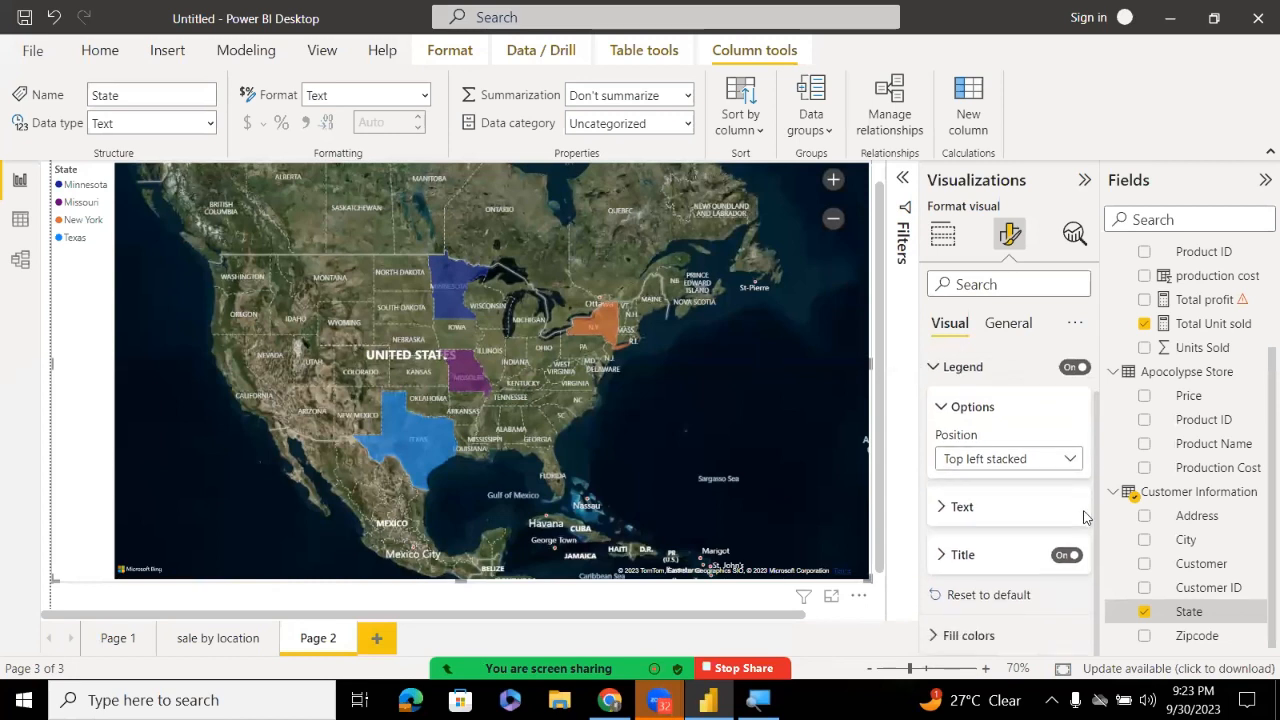
click(942, 566)
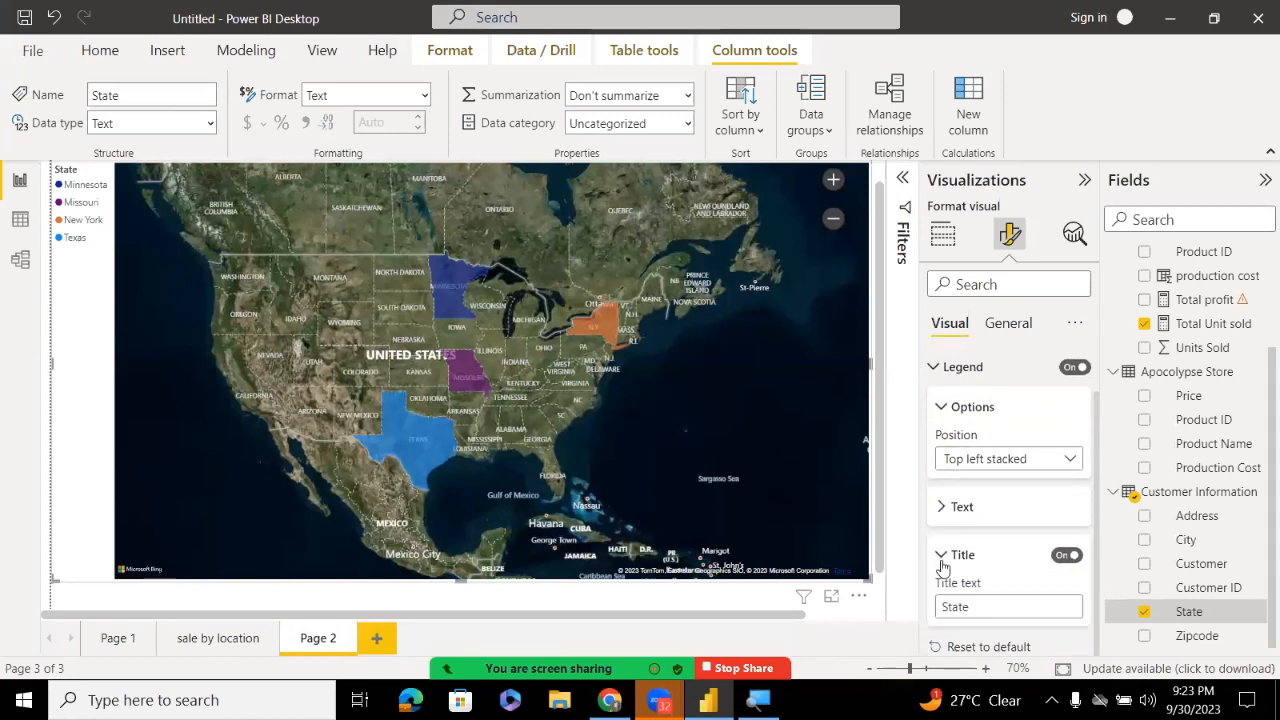
click(943, 558)
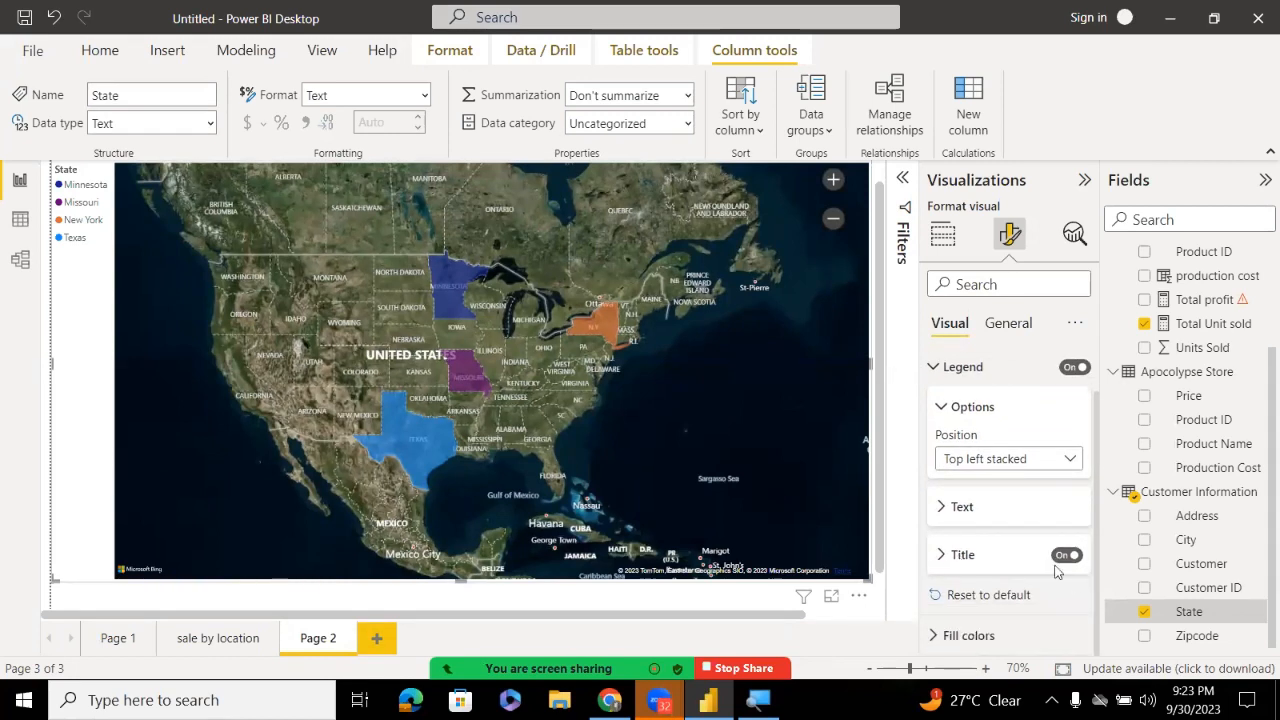
click(938, 635)
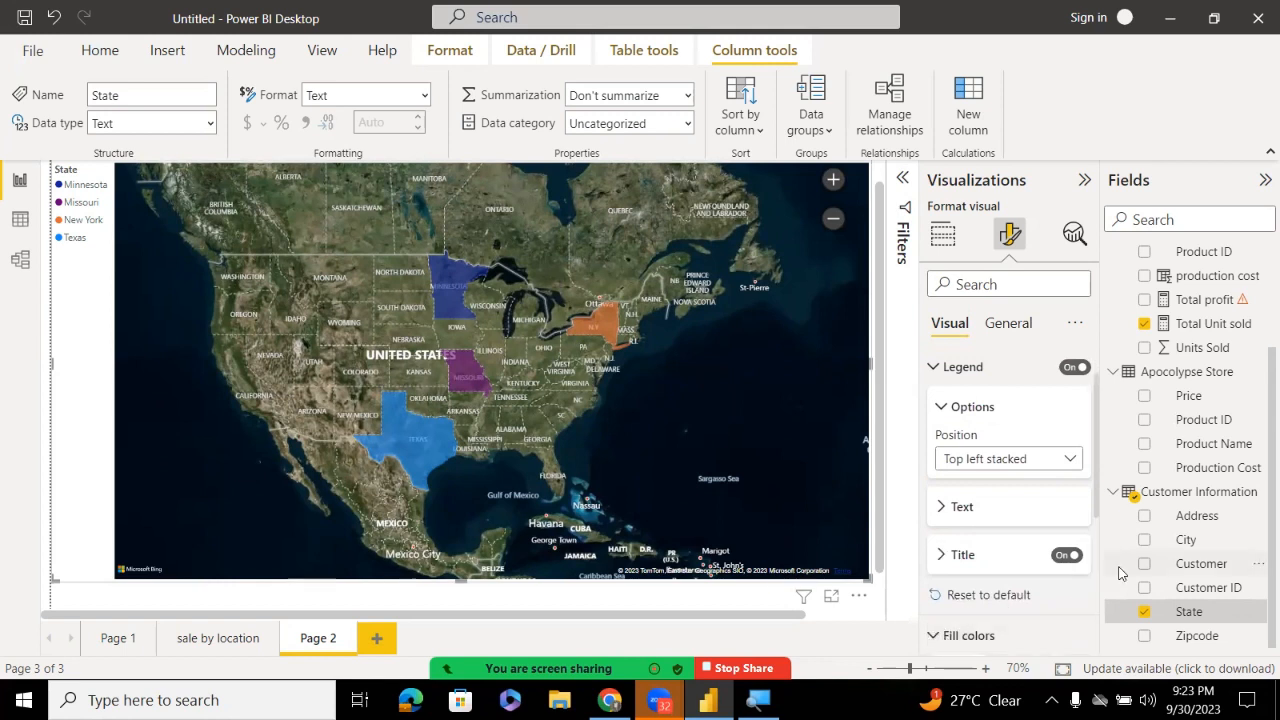
scroll(1094, 512, down, 2)
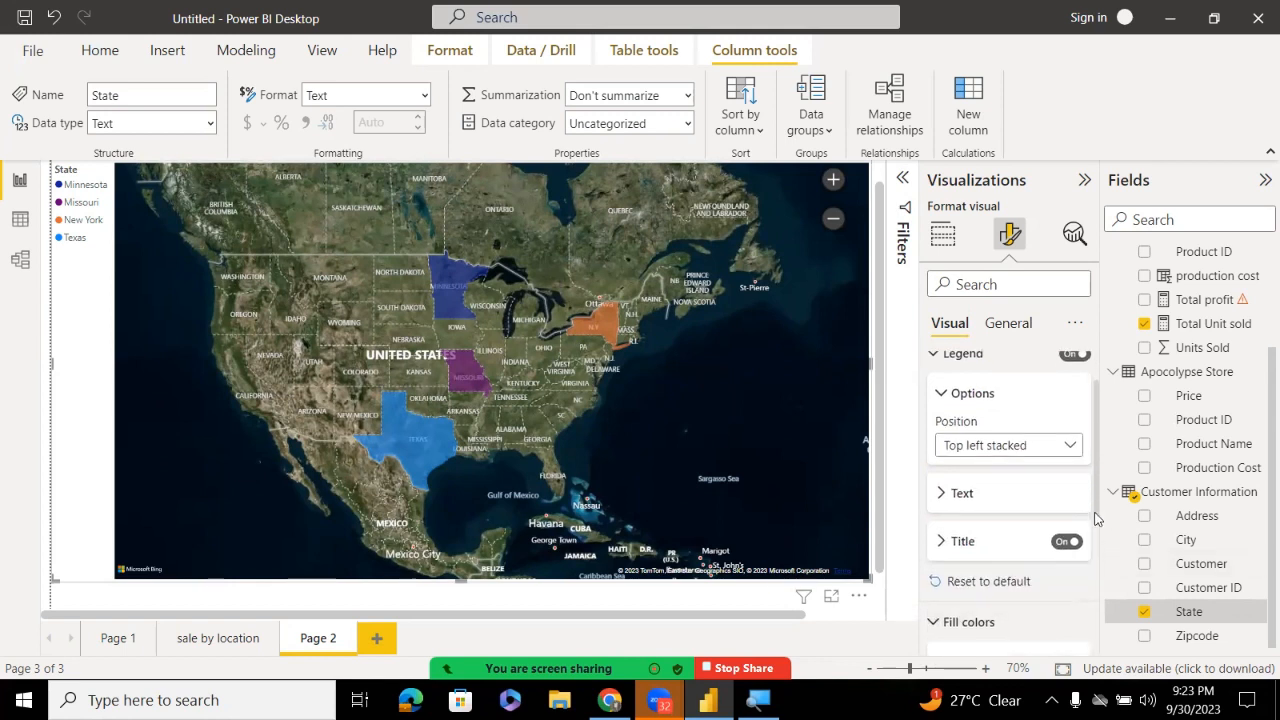
scroll(1090, 558, down, 2)
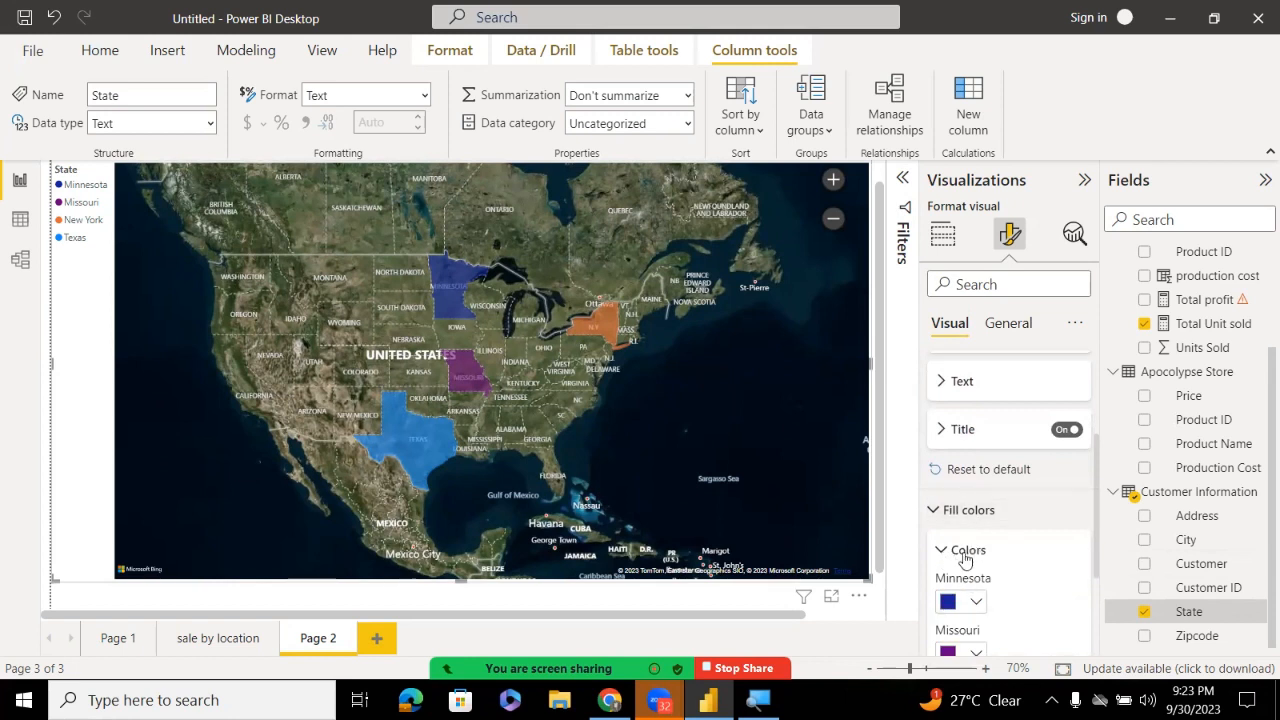
scroll(1090, 560, down, 4)
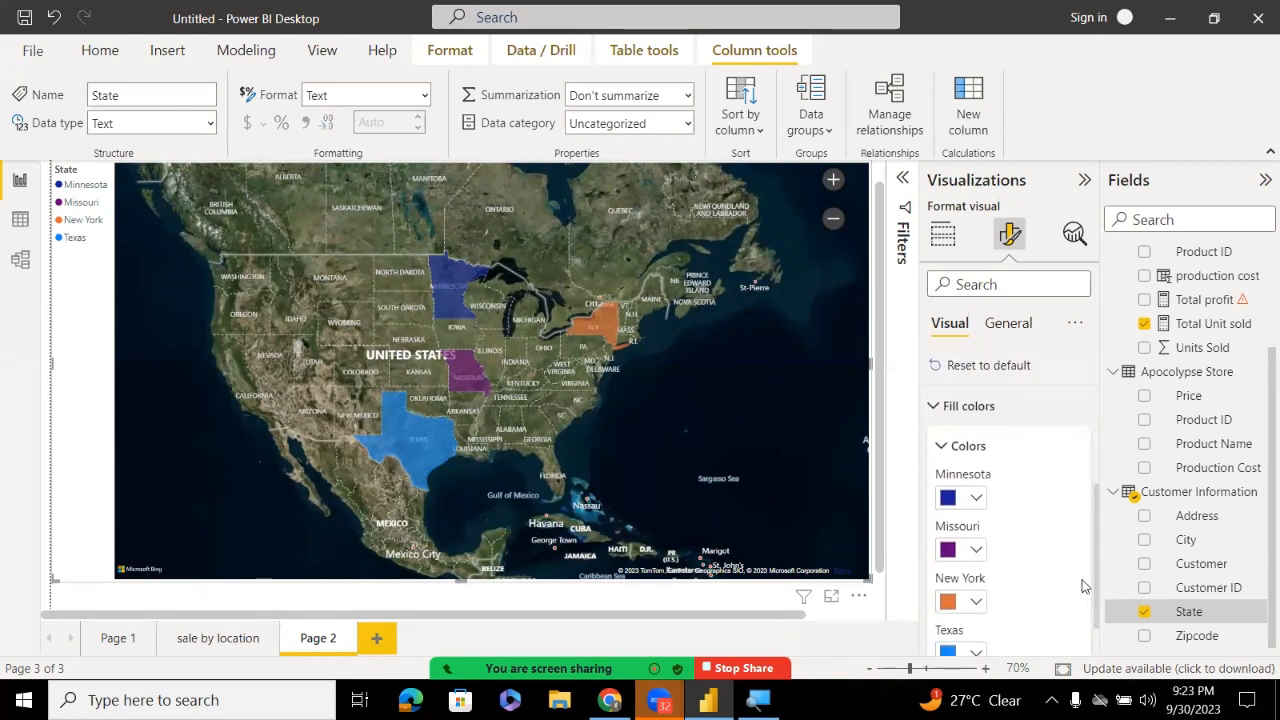
scroll(1082, 585, down, 1)
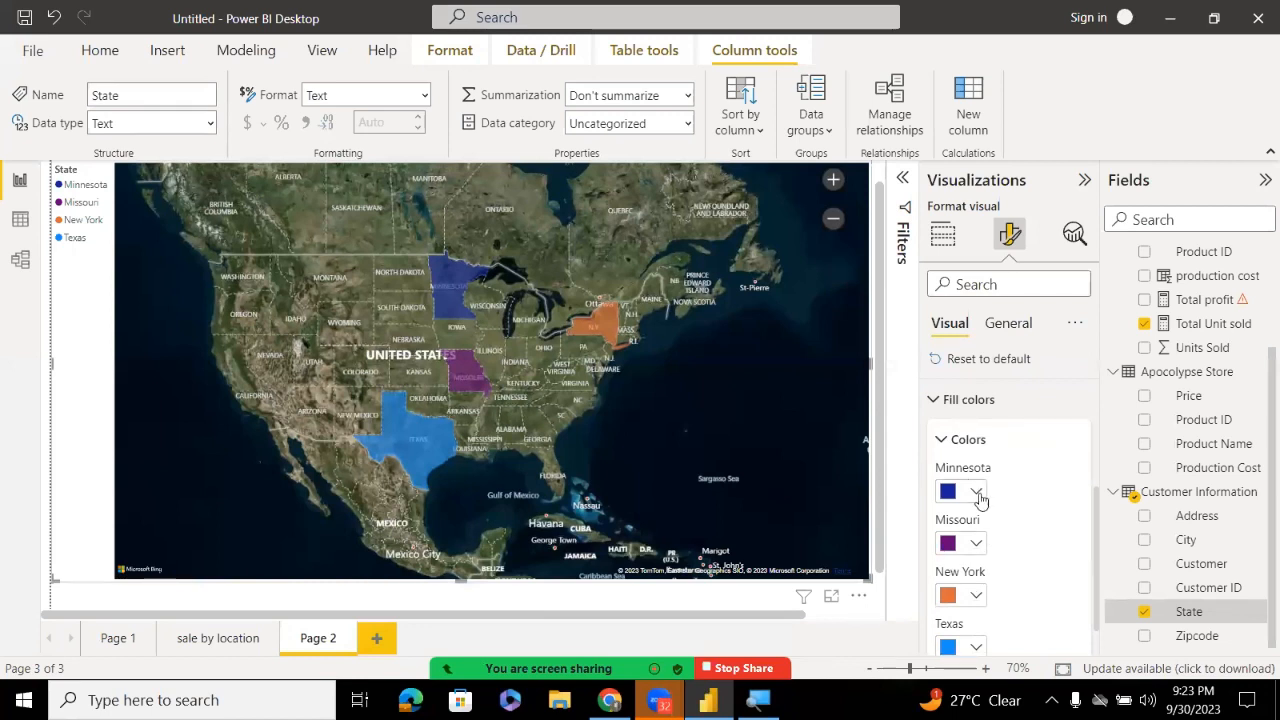
scroll(1088, 580, down, 2)
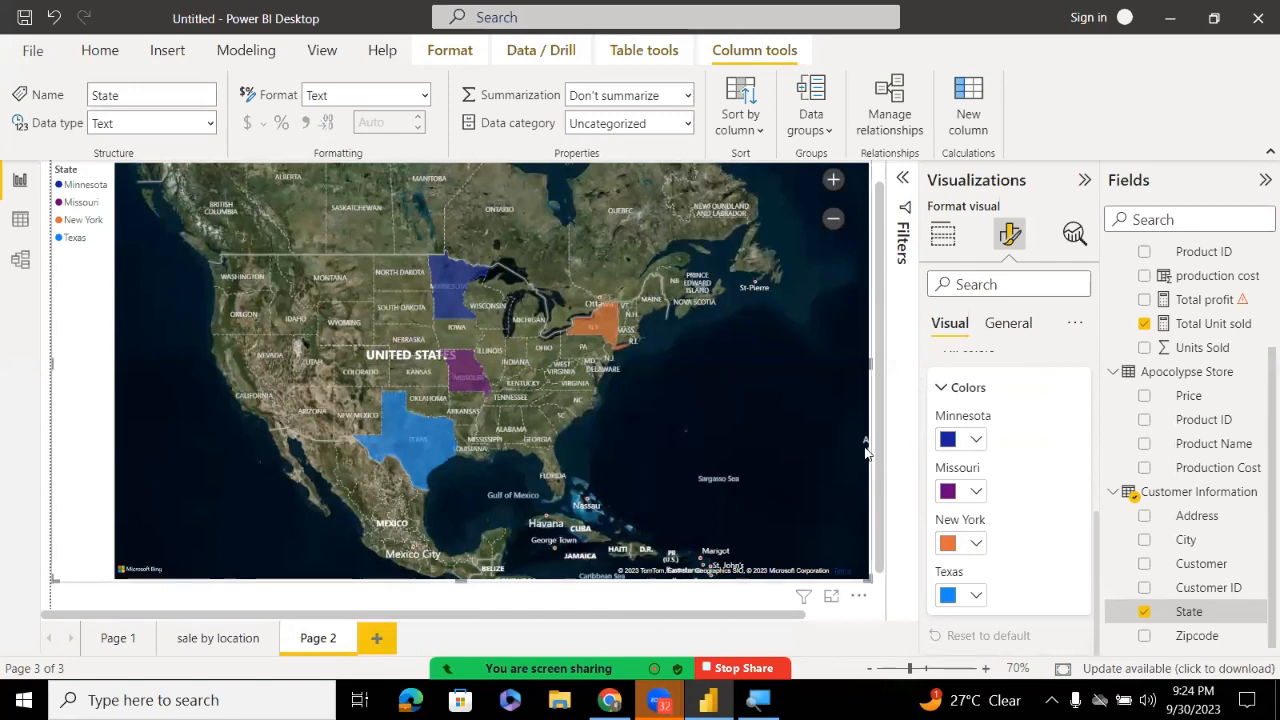
Open Zoom's chat and participants list, then show the sale by location page
click(945, 238)
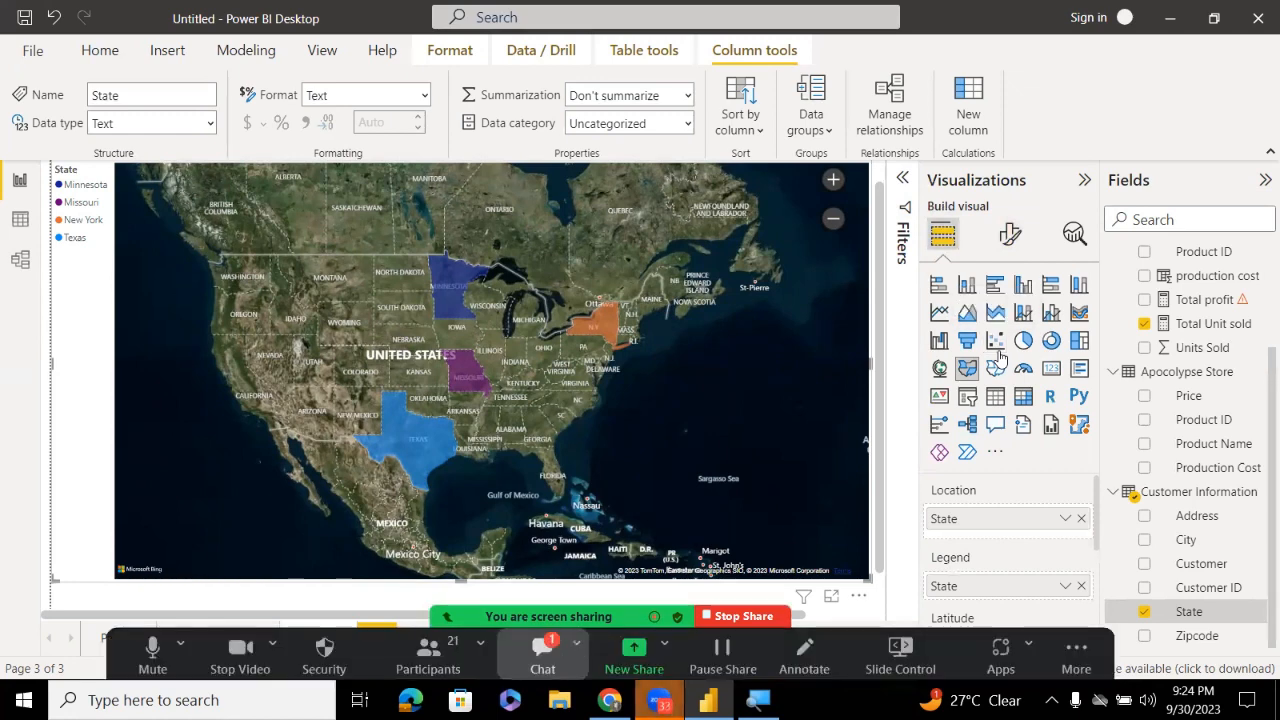
click(542, 655)
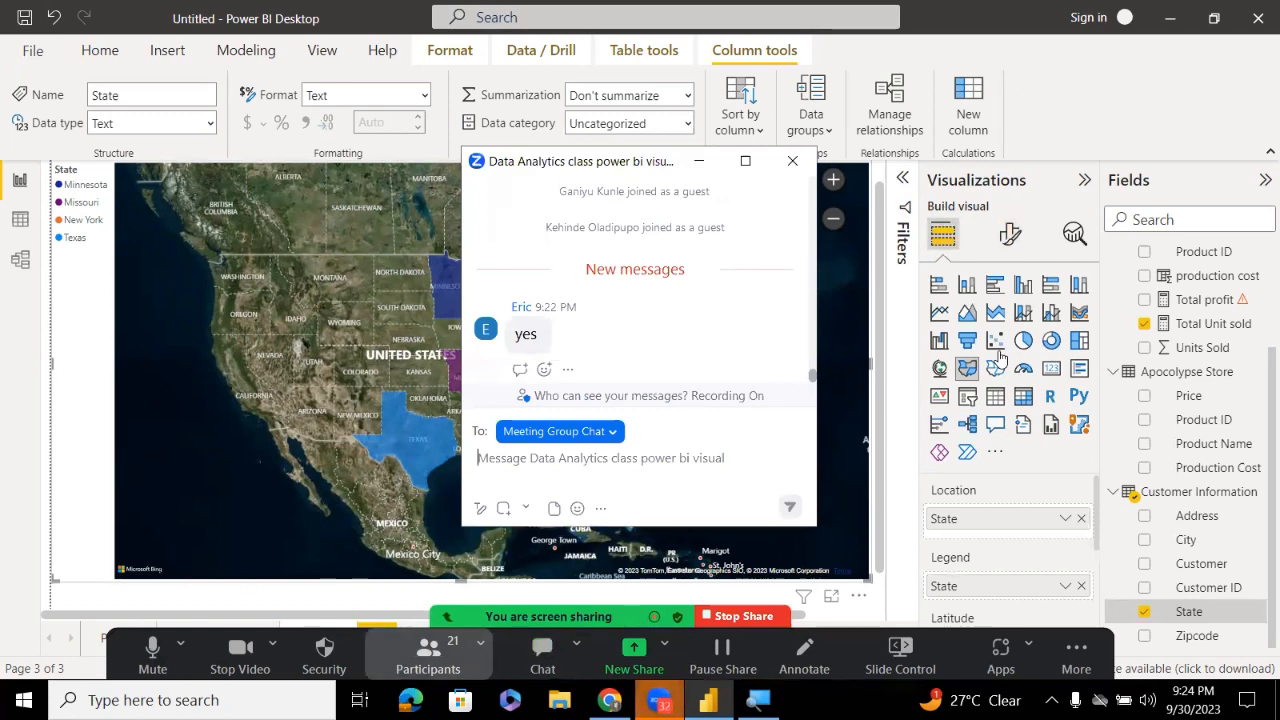
click(427, 655)
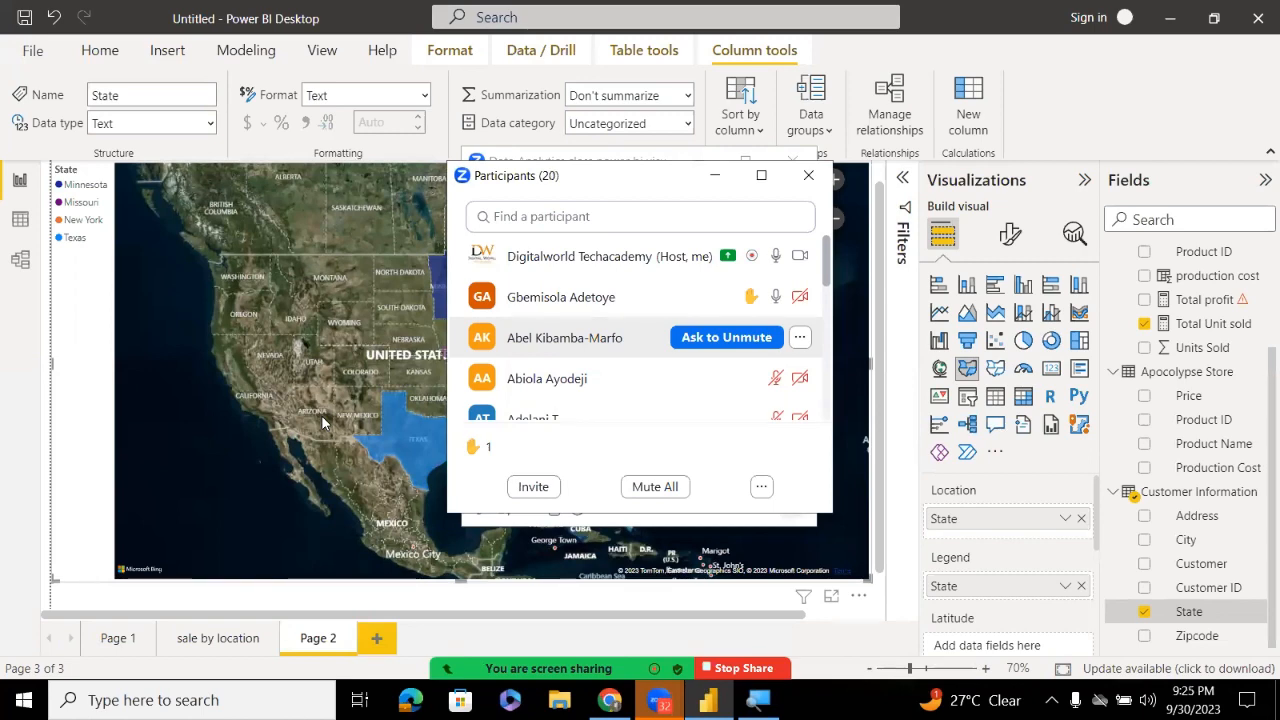
click(220, 639)
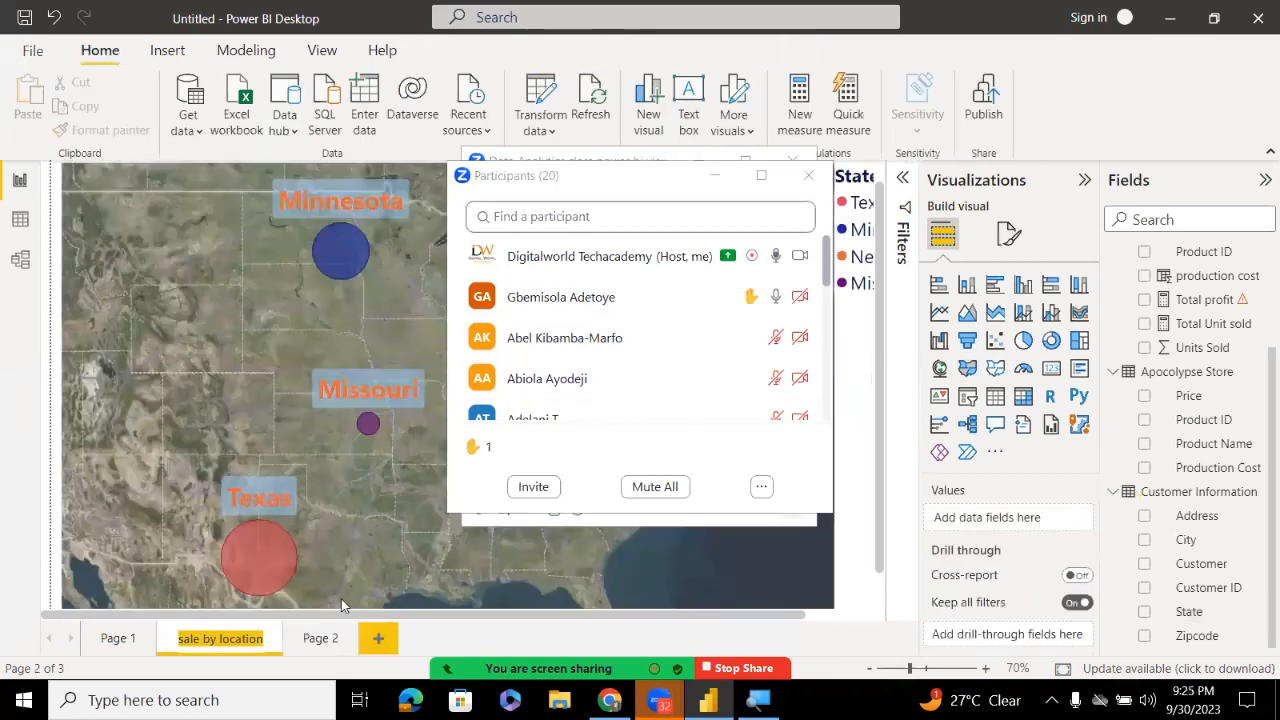
Minimize Zoom's windows and select the bubble map to see Total Unit sold as bubble size
click(715, 175)
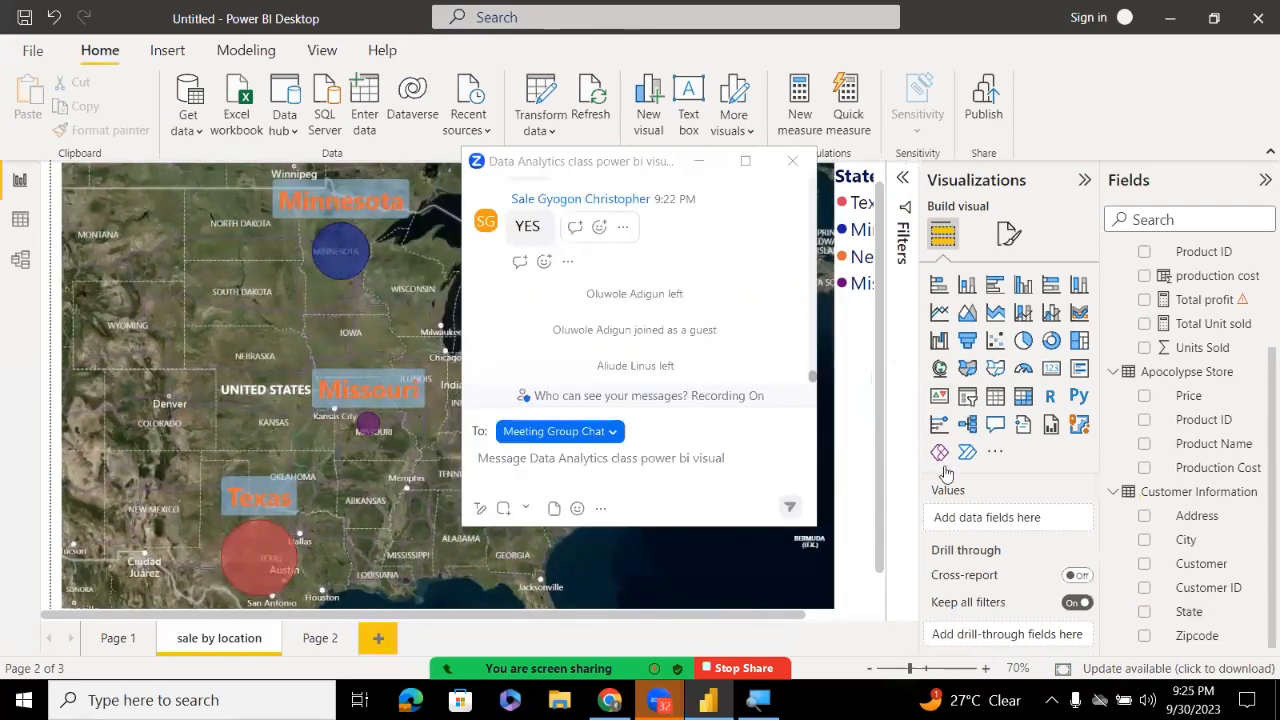
click(698, 161)
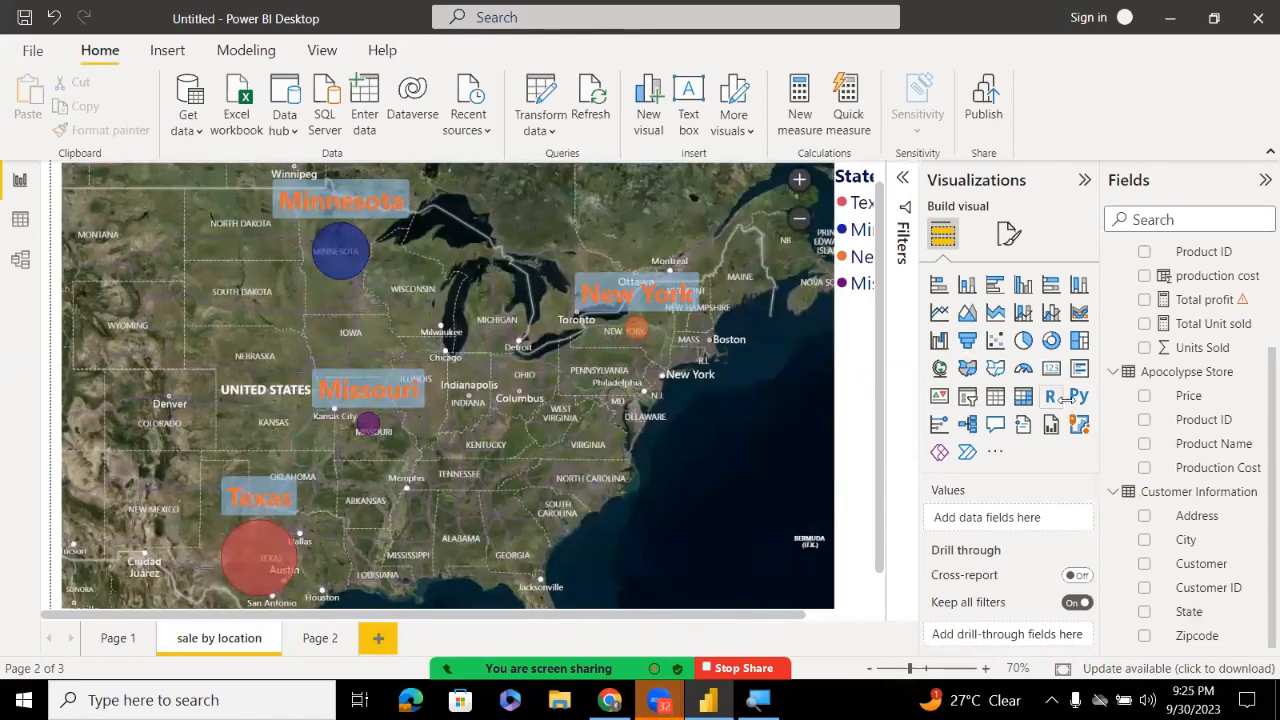
click(739, 442)
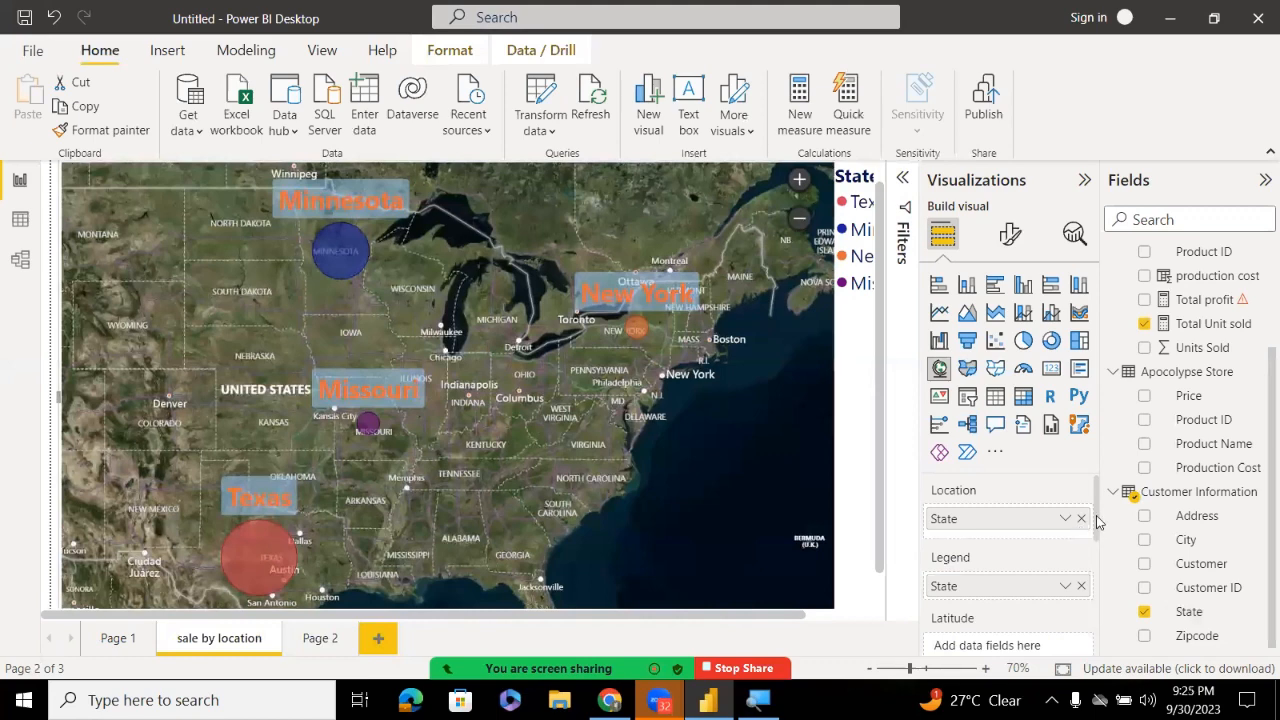
drag(1096, 520, 1092, 583)
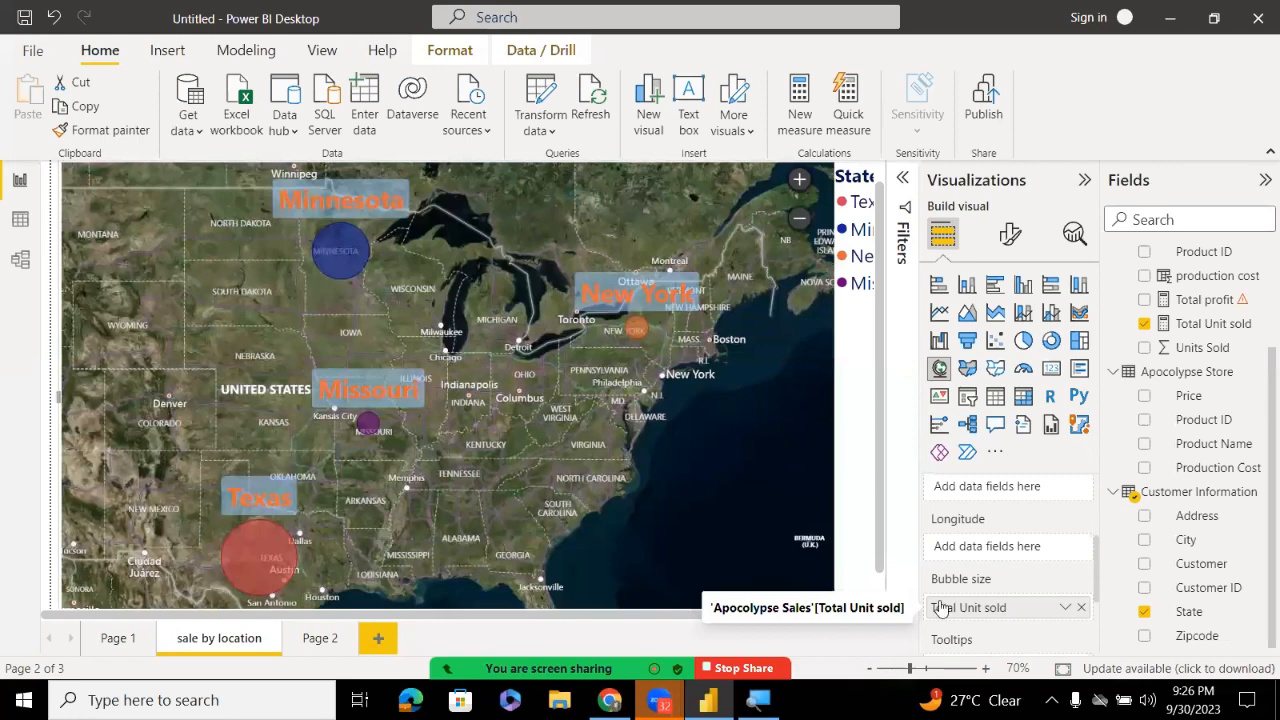
mouse_move(264, 550)
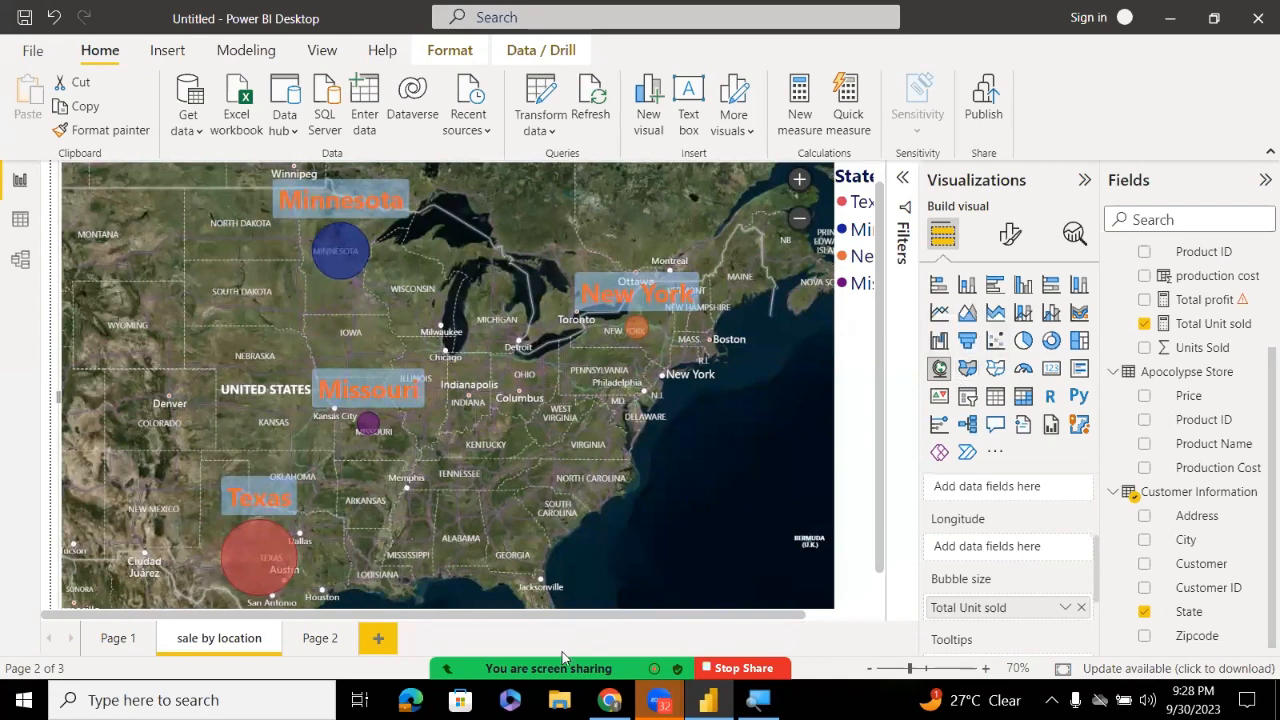
Check and close Zoom's participants list, then show Page 2's filled state map
click(846, 284)
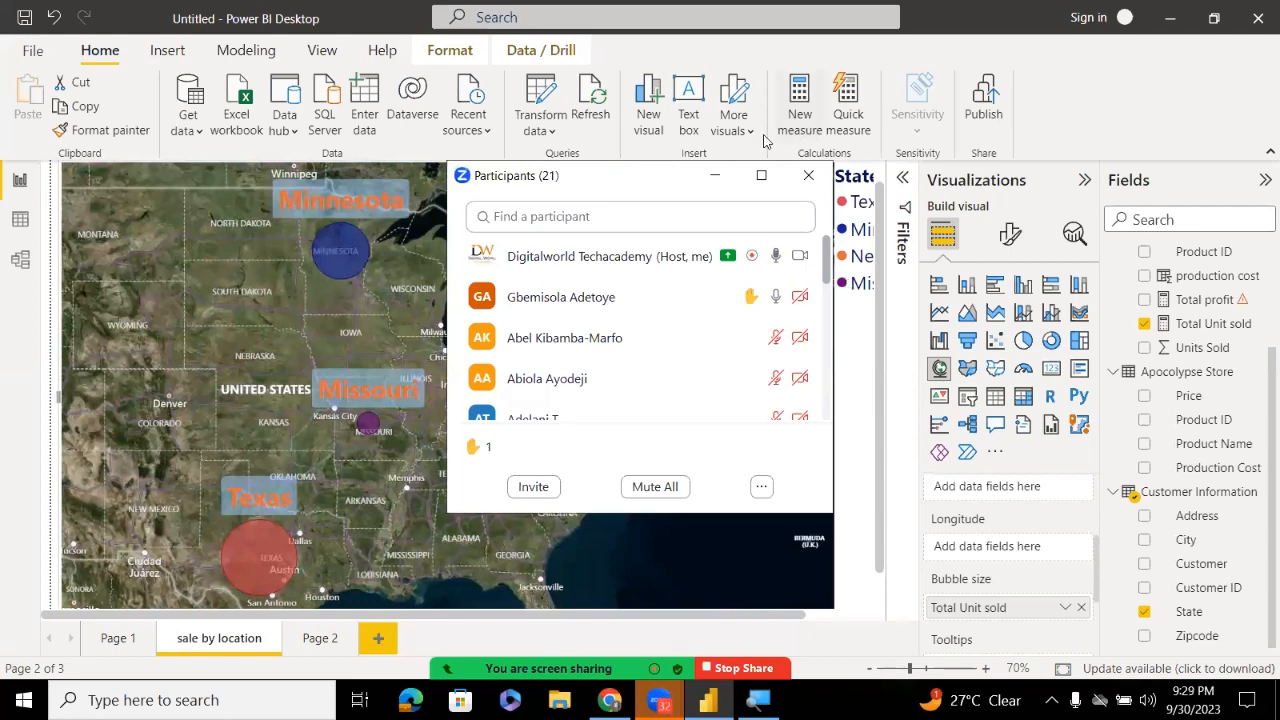
click(714, 175)
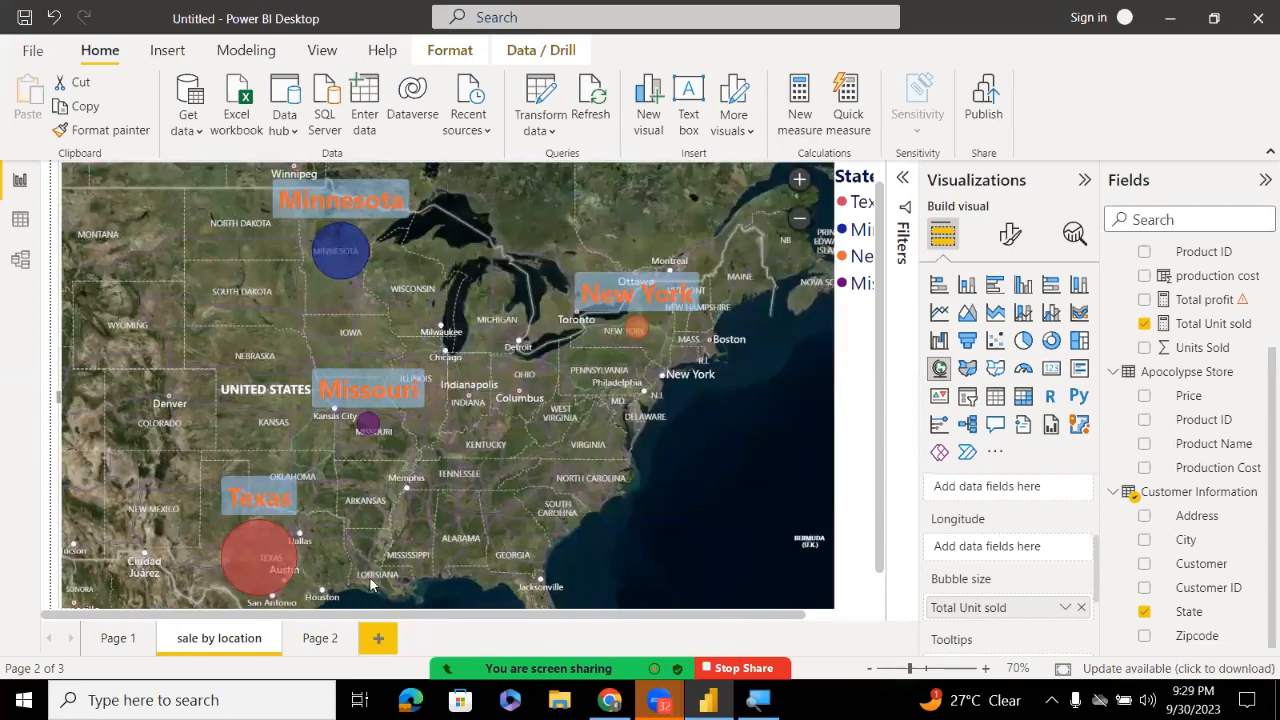
click(320, 638)
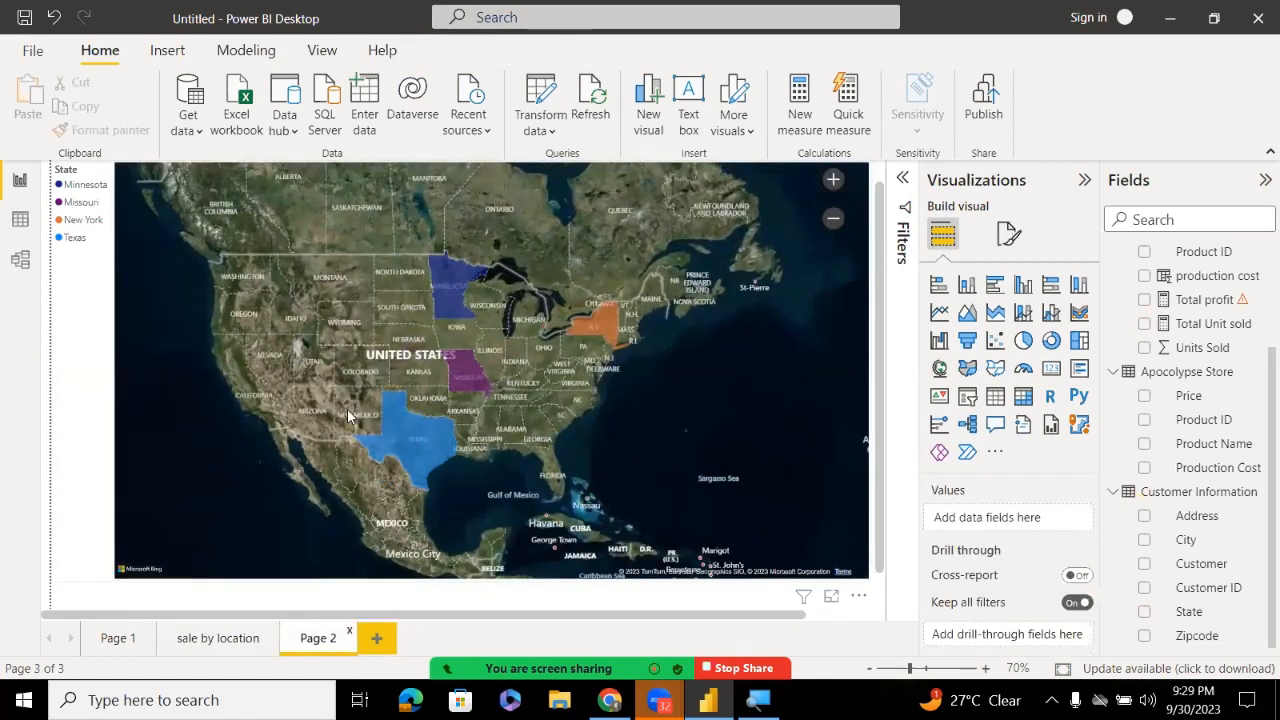
Create Page 3 as the report's fourth, empty page
mouse_move(385, 442)
click(377, 638)
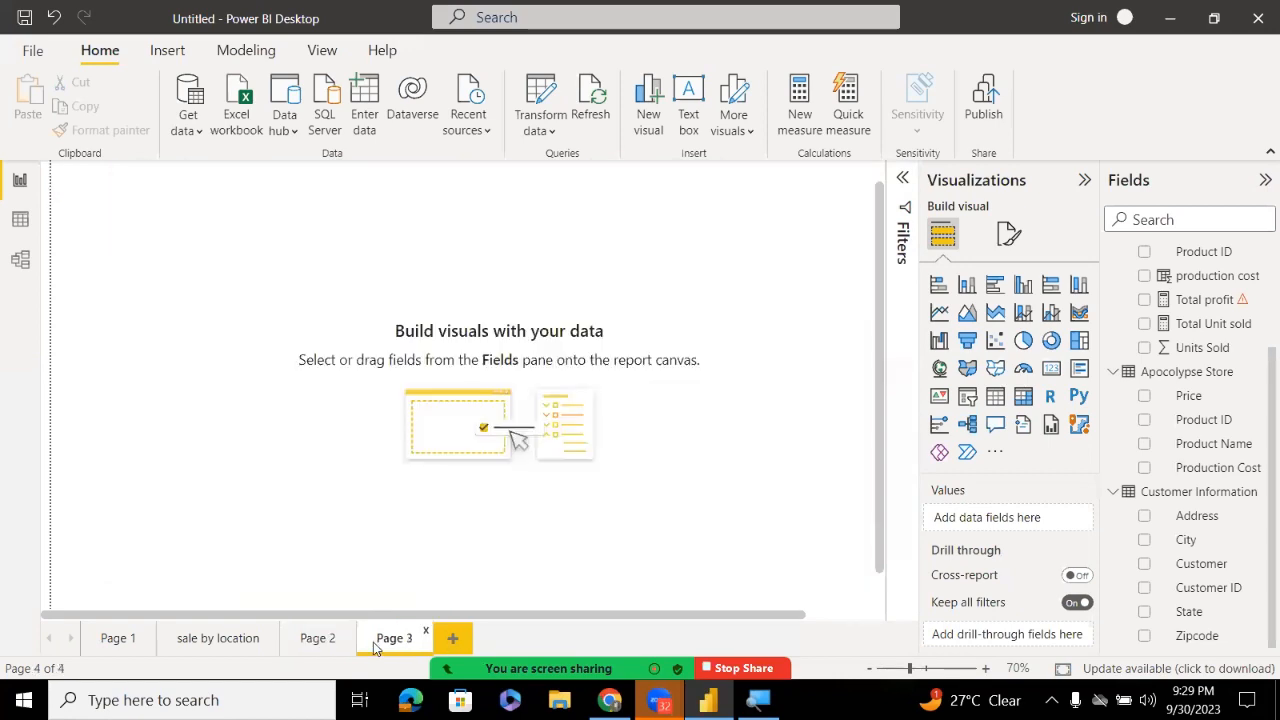
Build a funnel chart with Customer as category and Units Sold as values, centred on Page 3
click(965, 342)
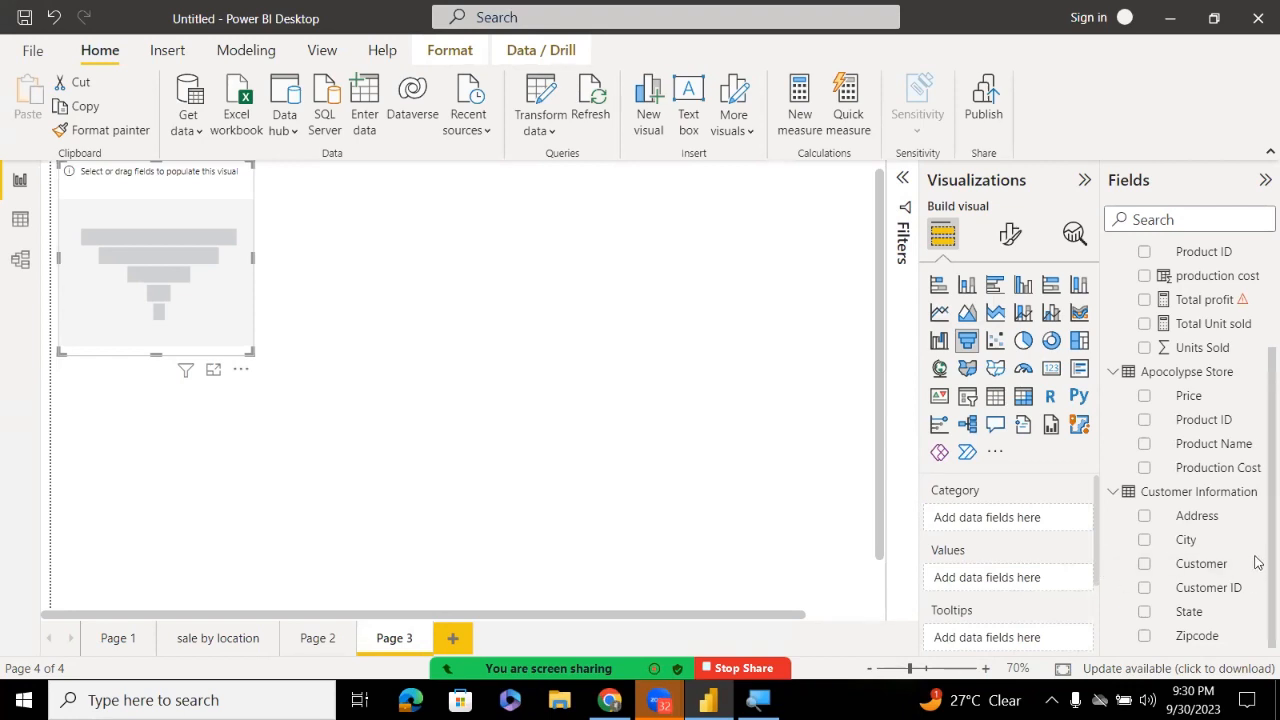
scroll(1258, 400, up, 3)
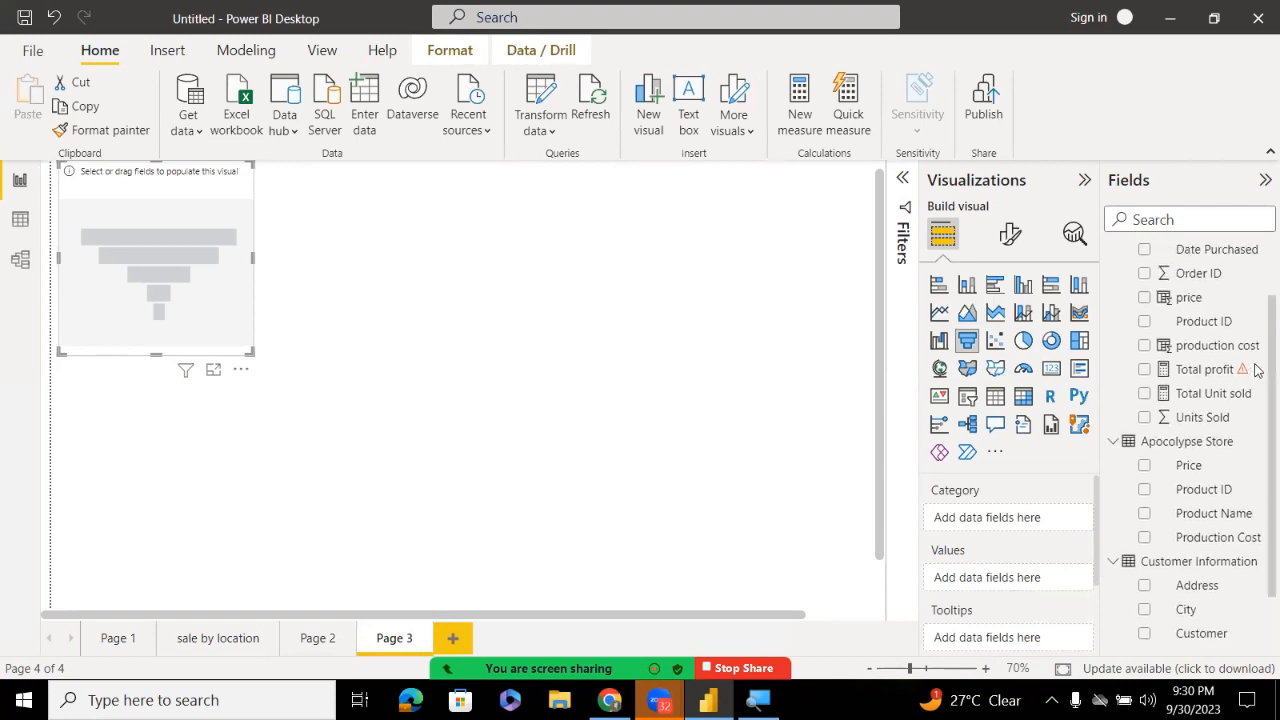
scroll(1260, 318, up, 1)
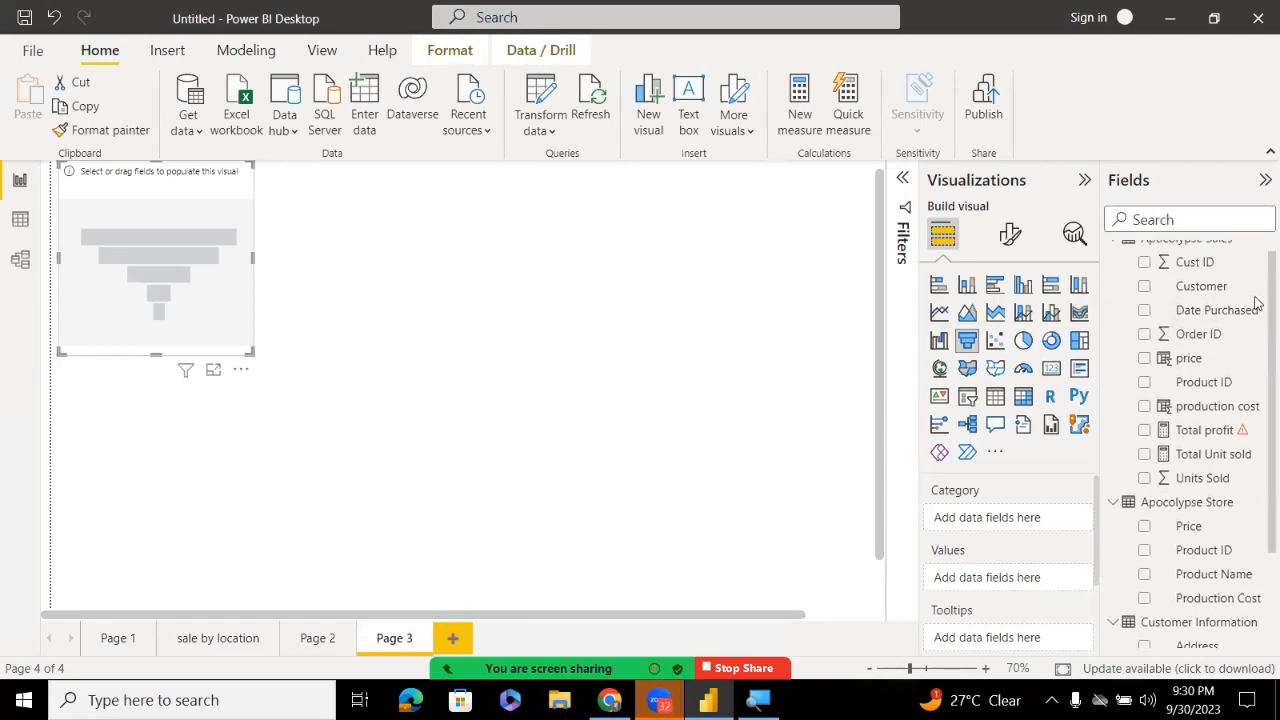
drag(1185, 312, 997, 523)
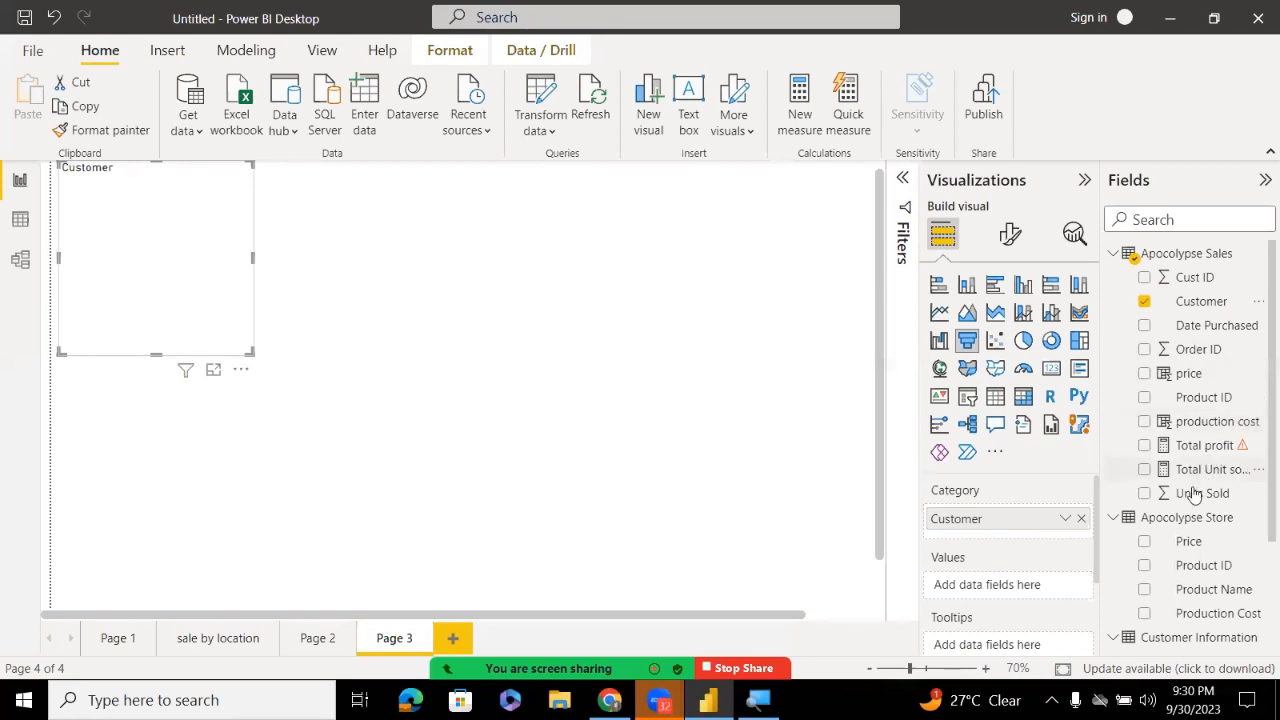
drag(1192, 493, 1020, 586)
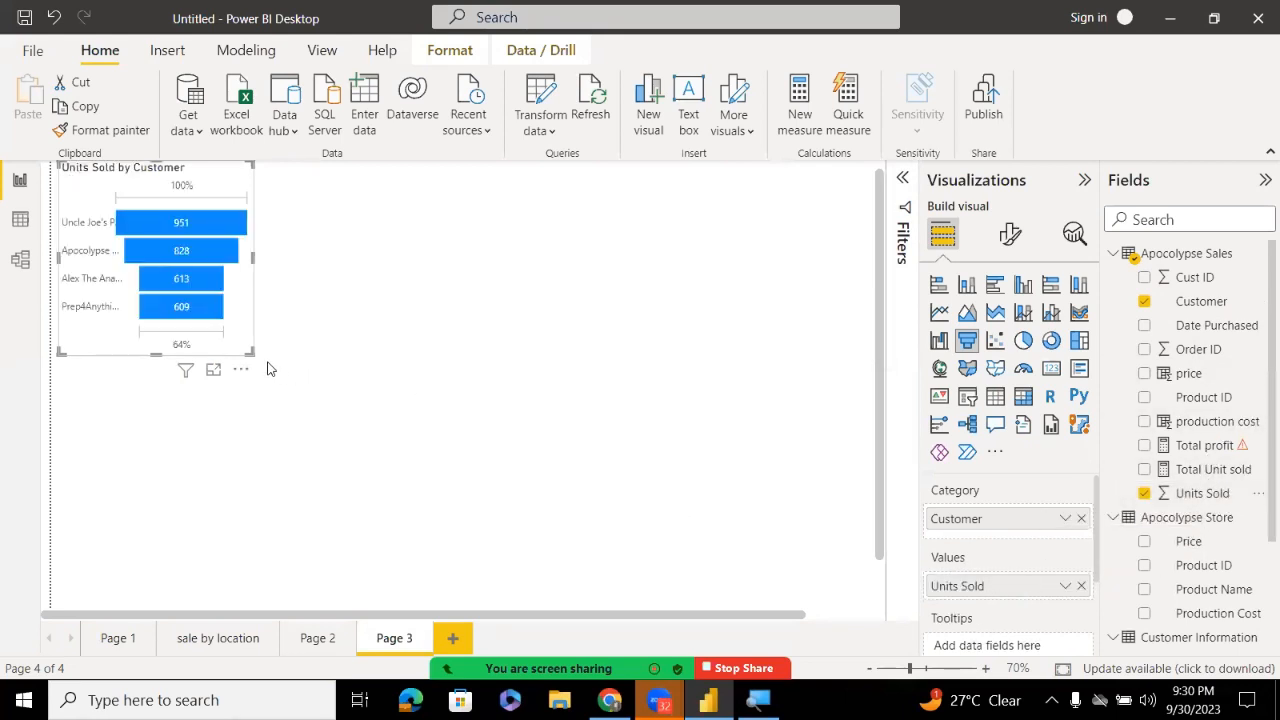
drag(252, 356, 555, 454)
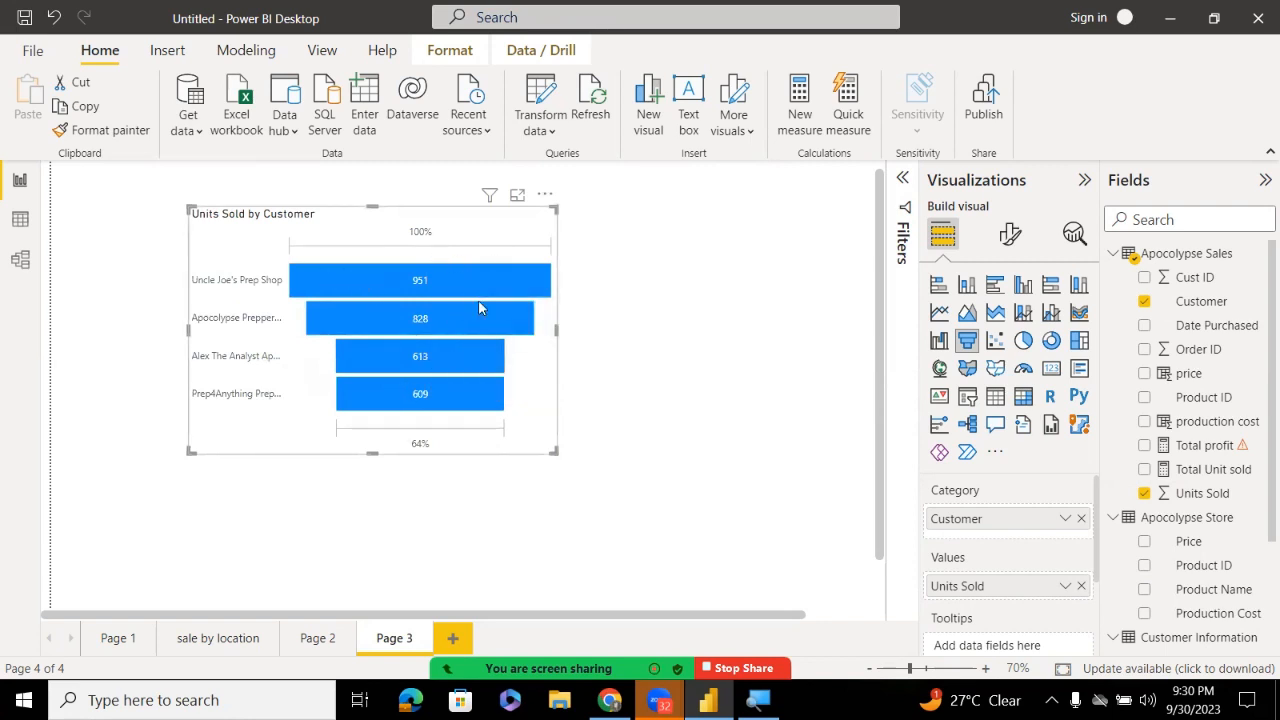
mouse_move(467, 409)
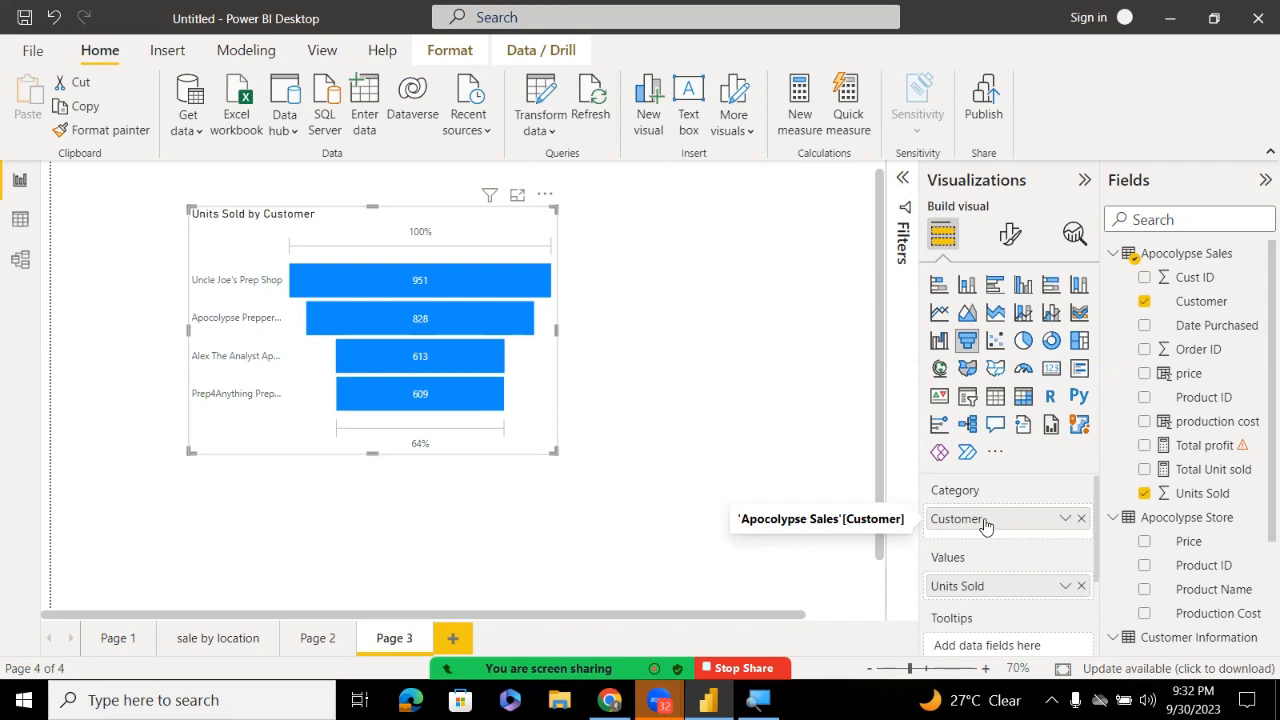
Try moving the funnel to the top-left, undo the move, then add price to its tooltips
drag(274, 212, 124, 197)
key(ctrl+z)
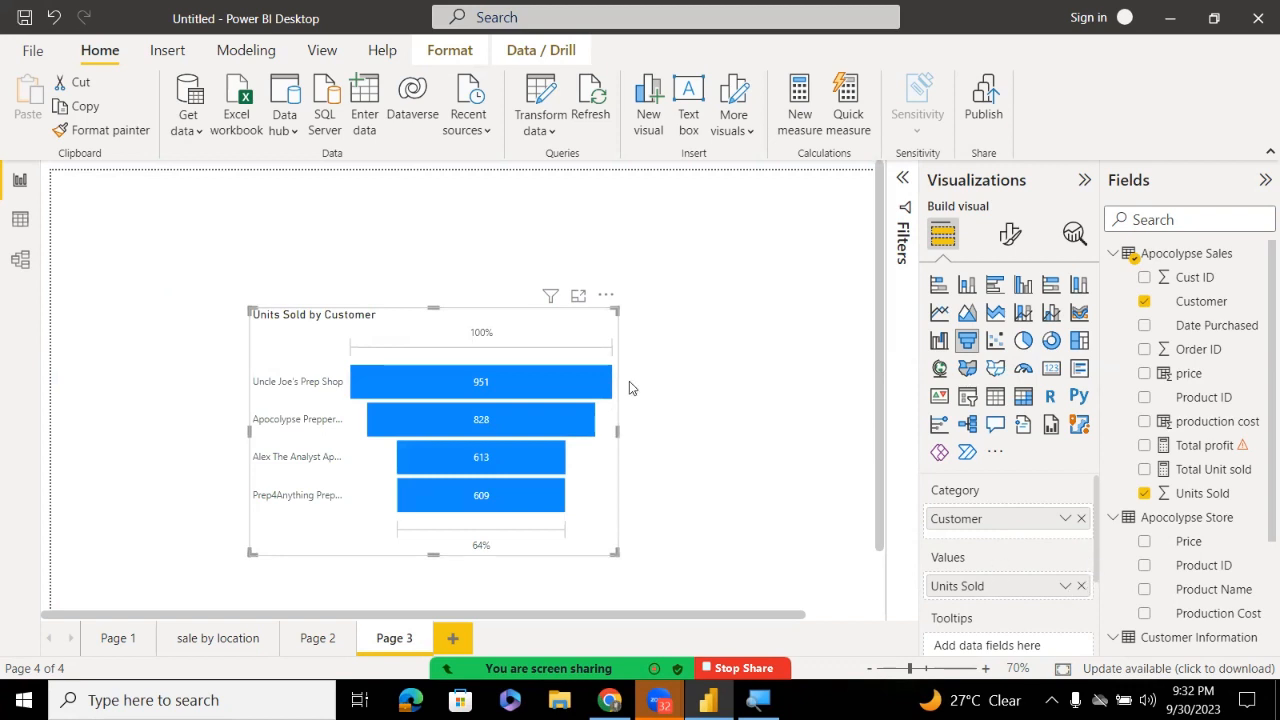
mouse_move(495, 388)
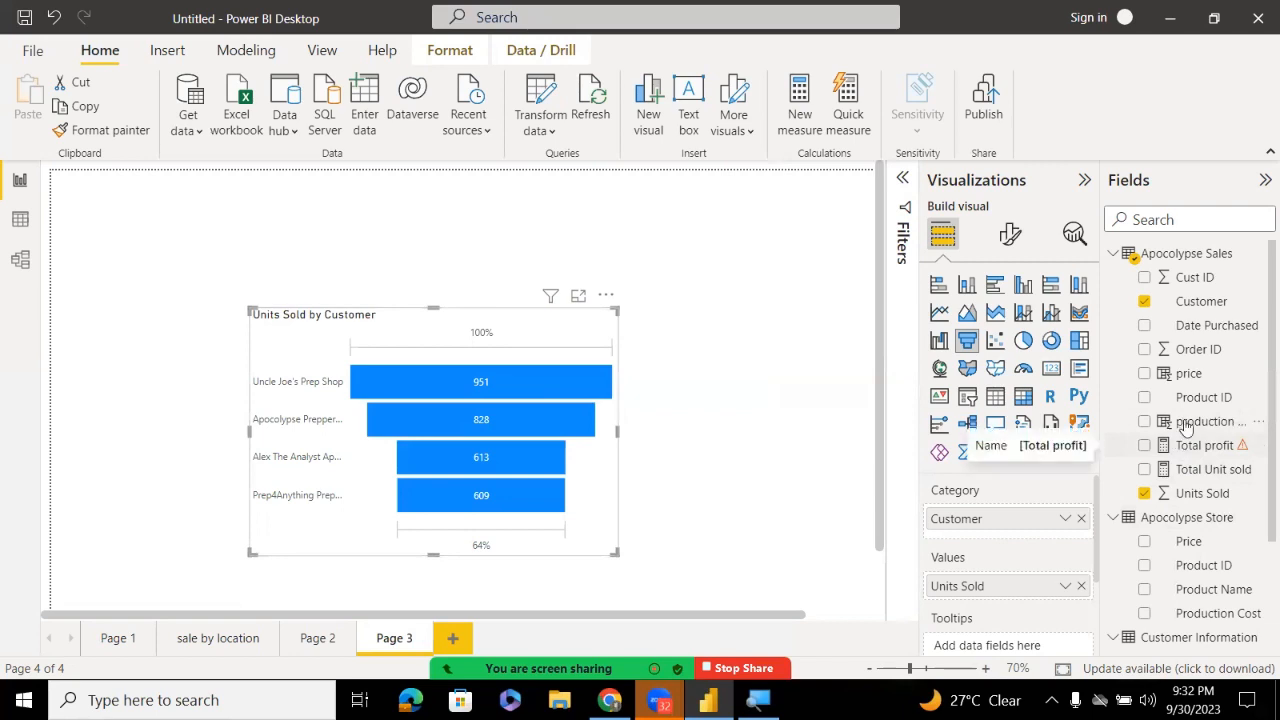
drag(1180, 375, 1012, 647)
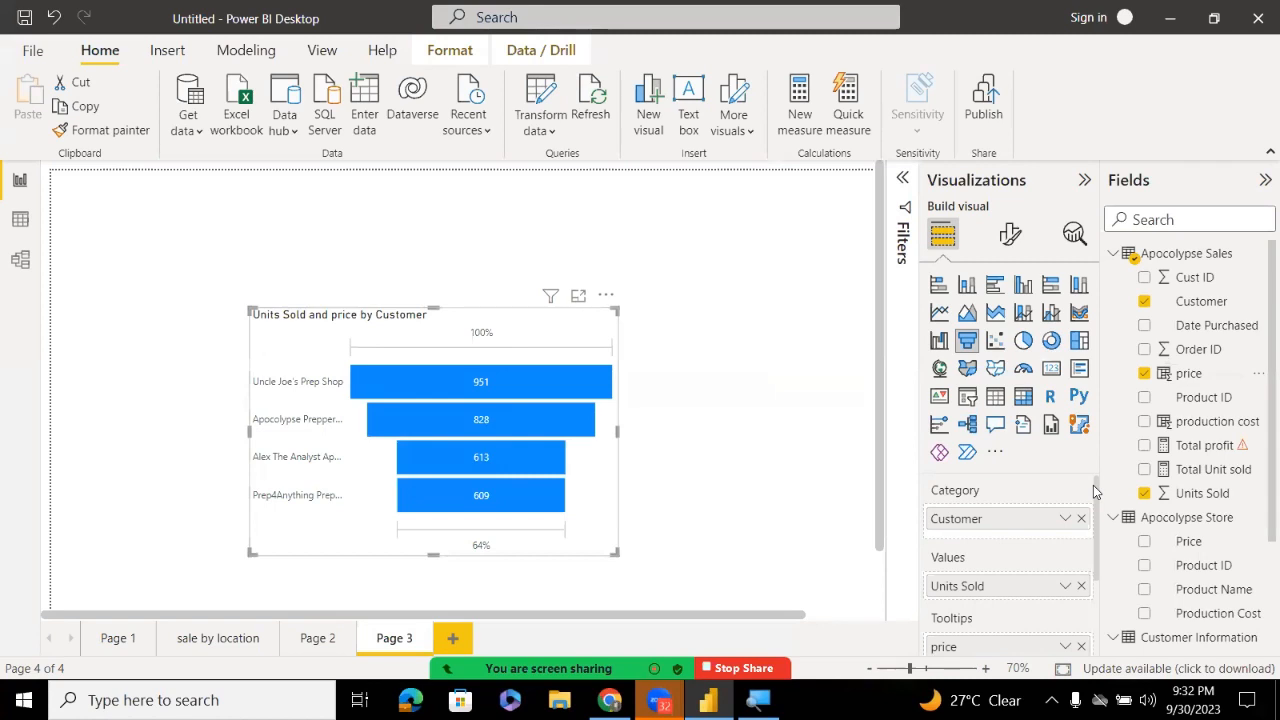
scroll(1095, 491, down, 1)
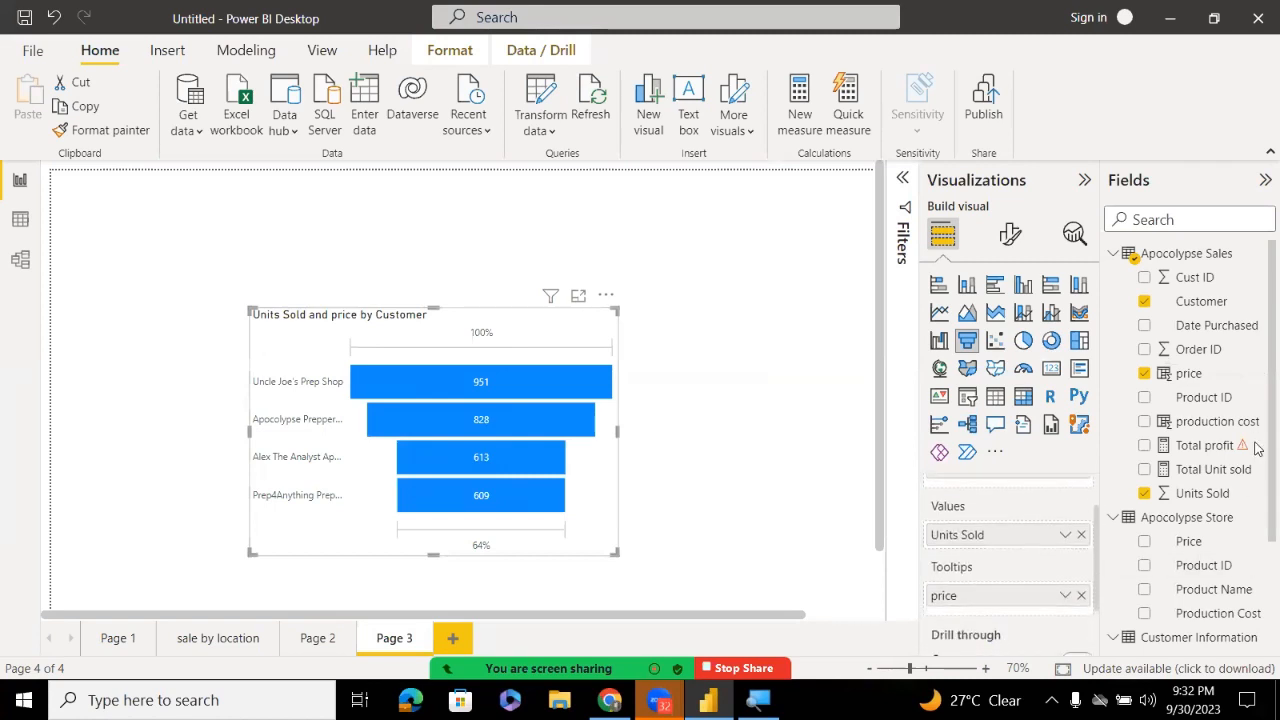
scroll(1257, 470, down, 1)
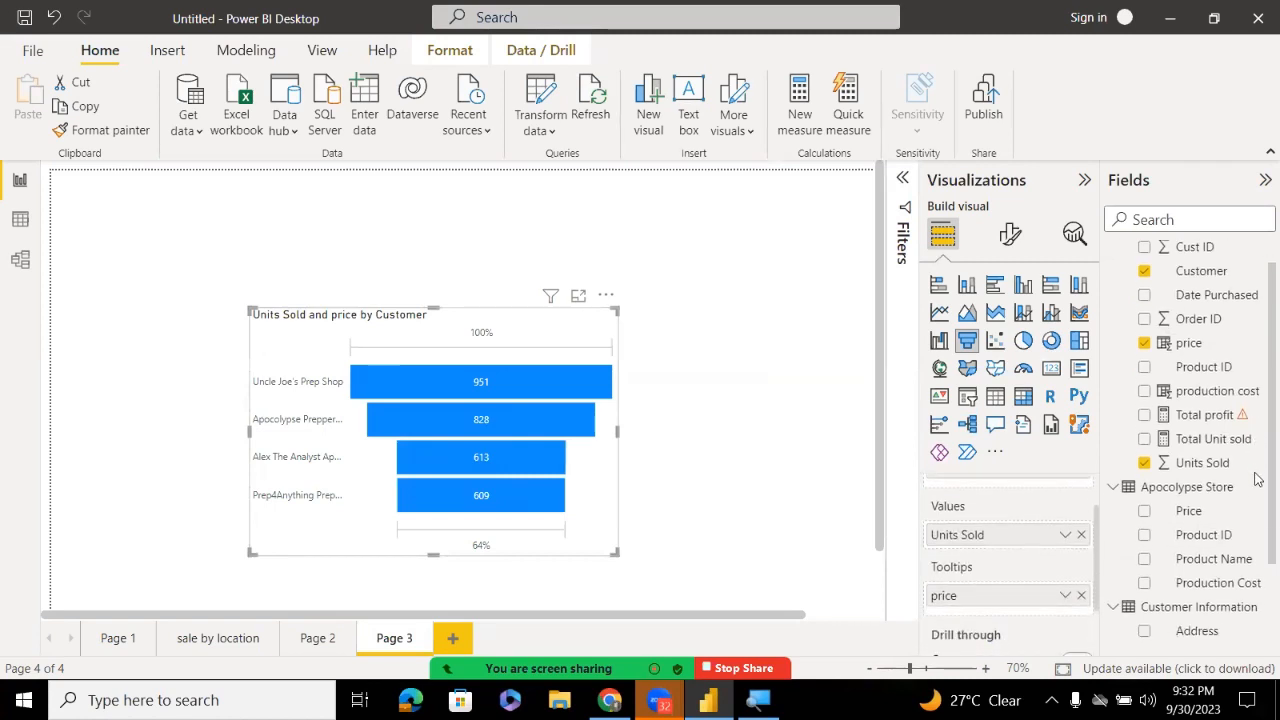
scroll(1257, 480, down, 1)
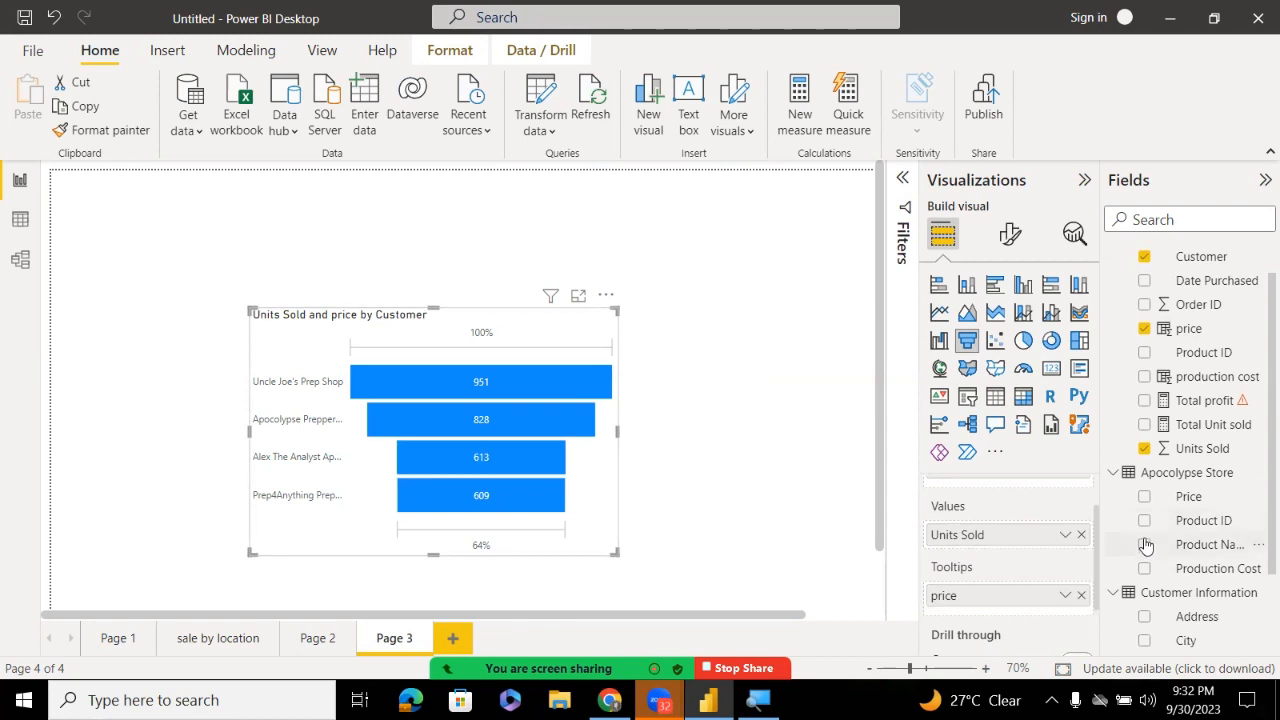
Put the Units Sold column inside the first SUM of the Total profit measure
click(1161, 404)
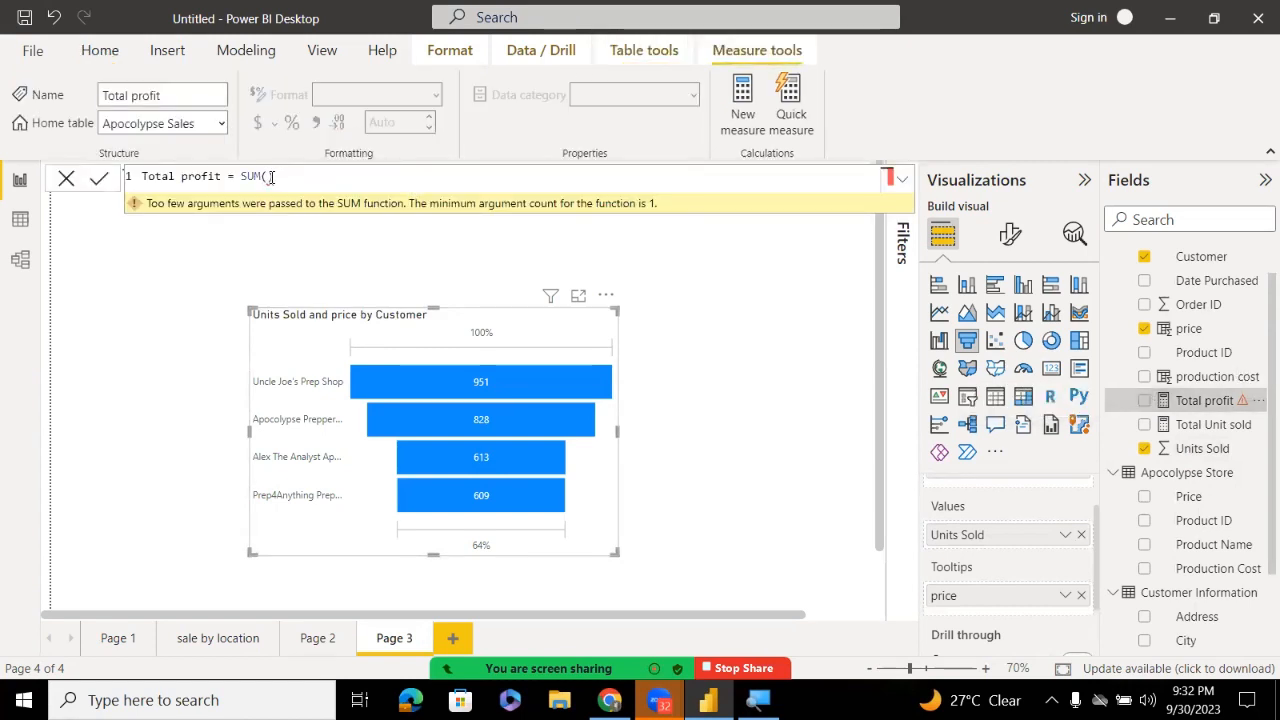
click(268, 178)
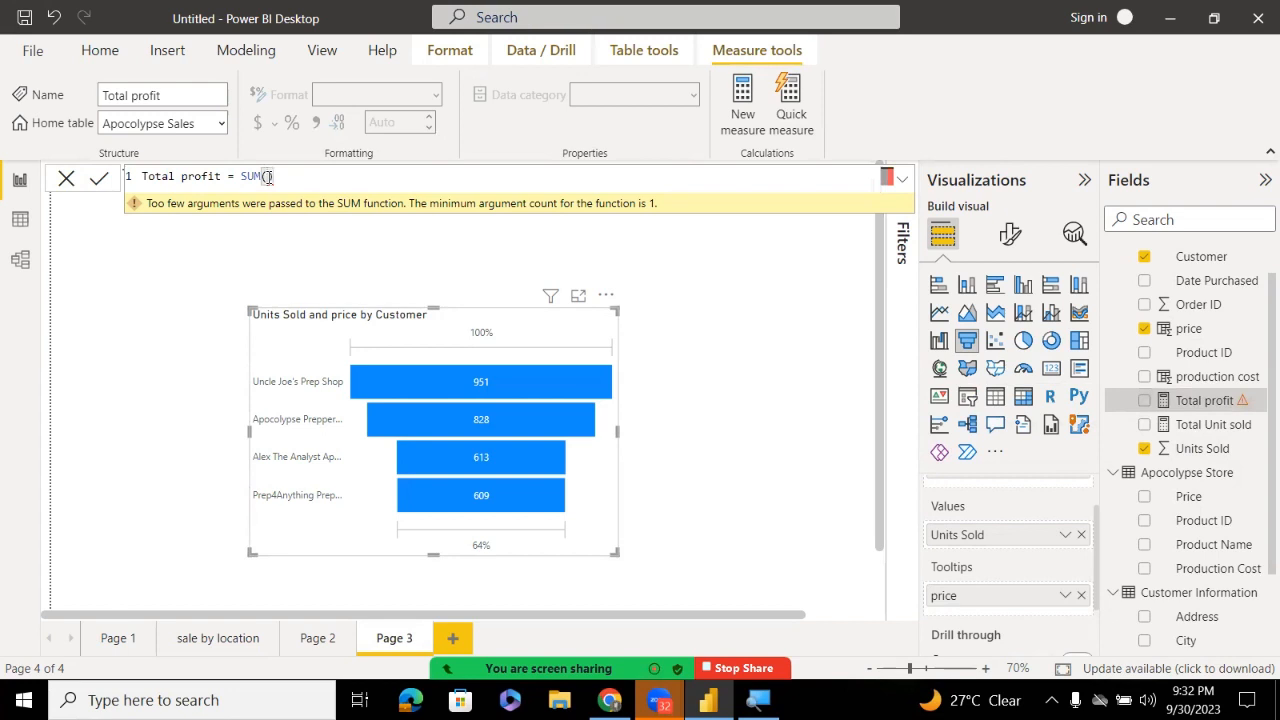
text(un)
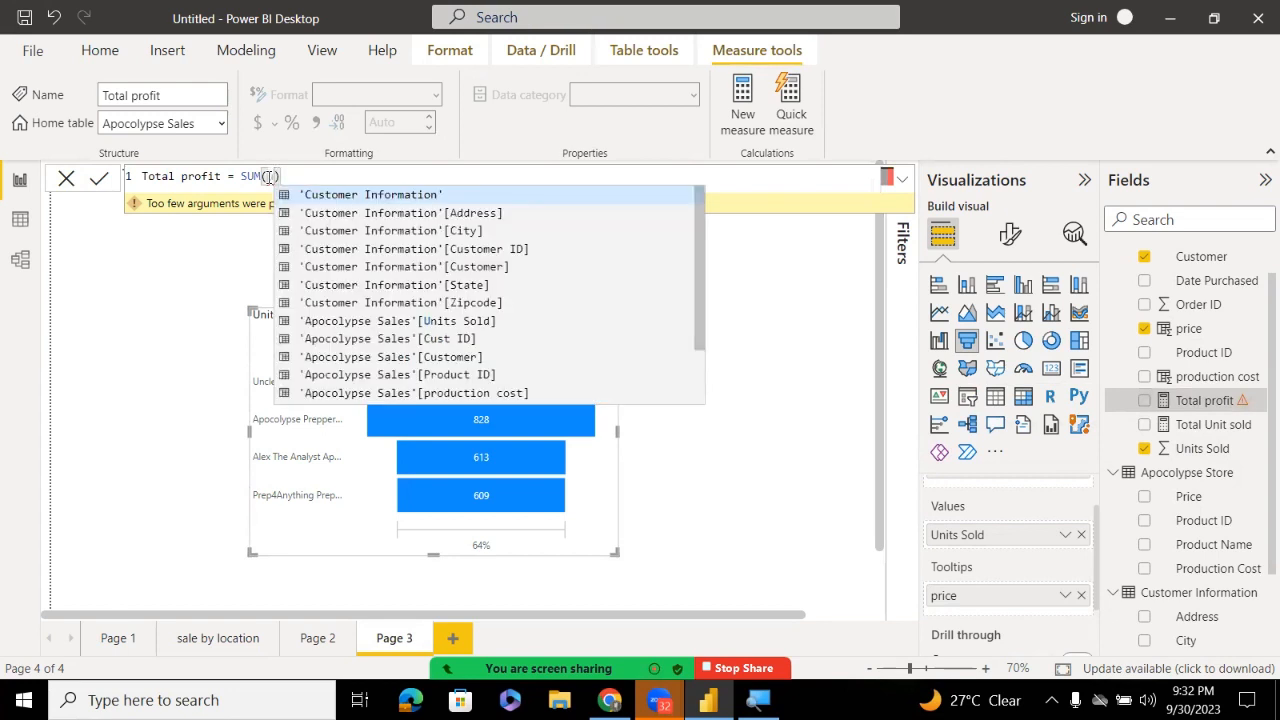
key(Down)
key(Down)
key(Down)
key(Down)
key(Down)
key(Down)
key(Down)
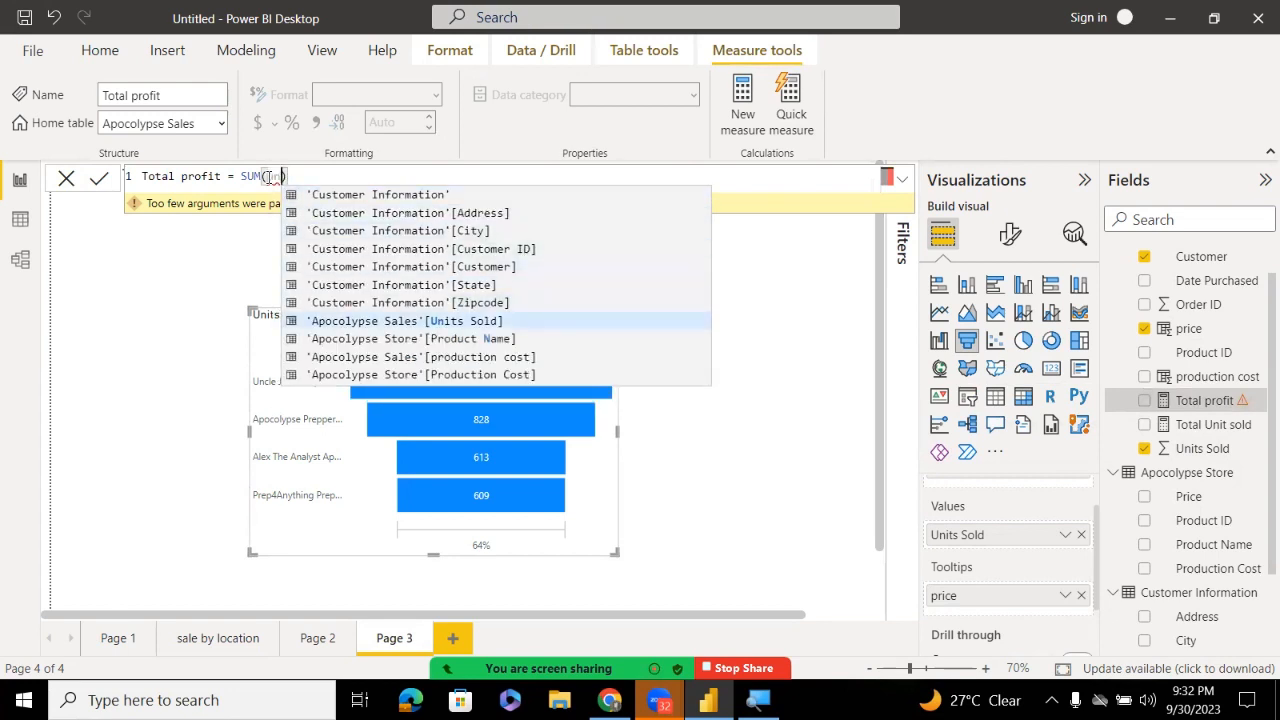
key(Tab)
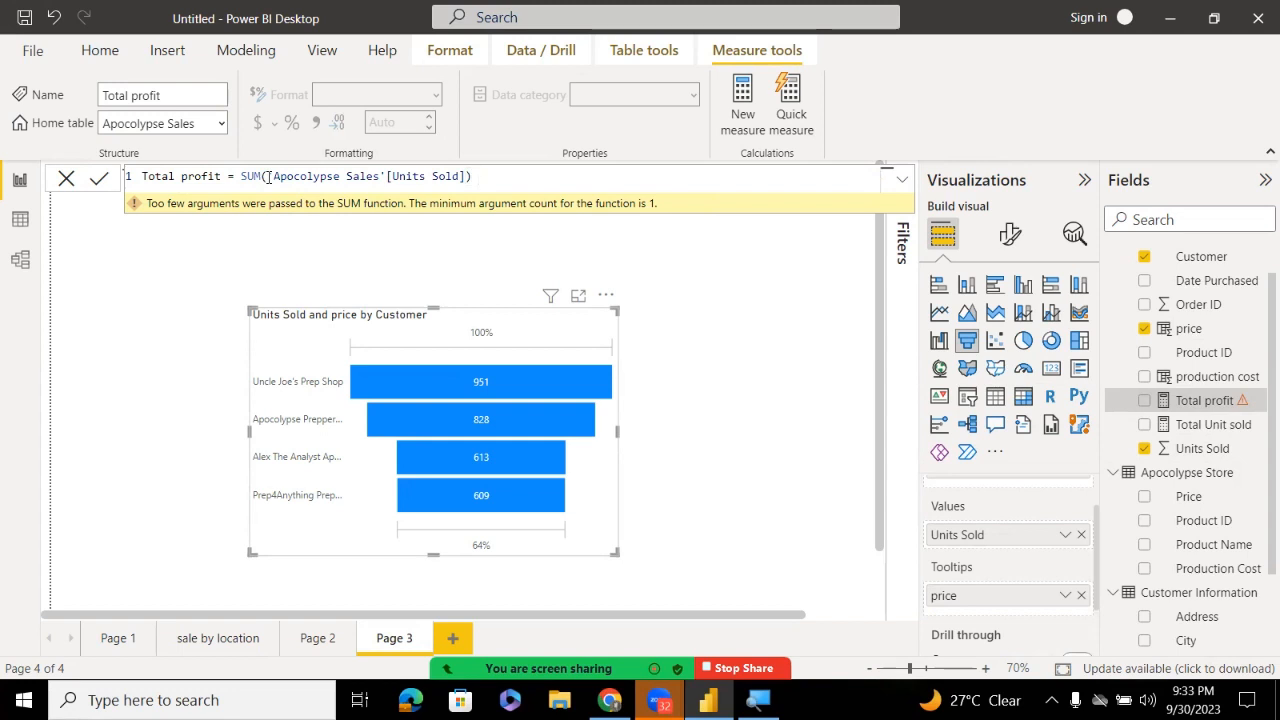
Multiply it by SUM of the price column
text(*)
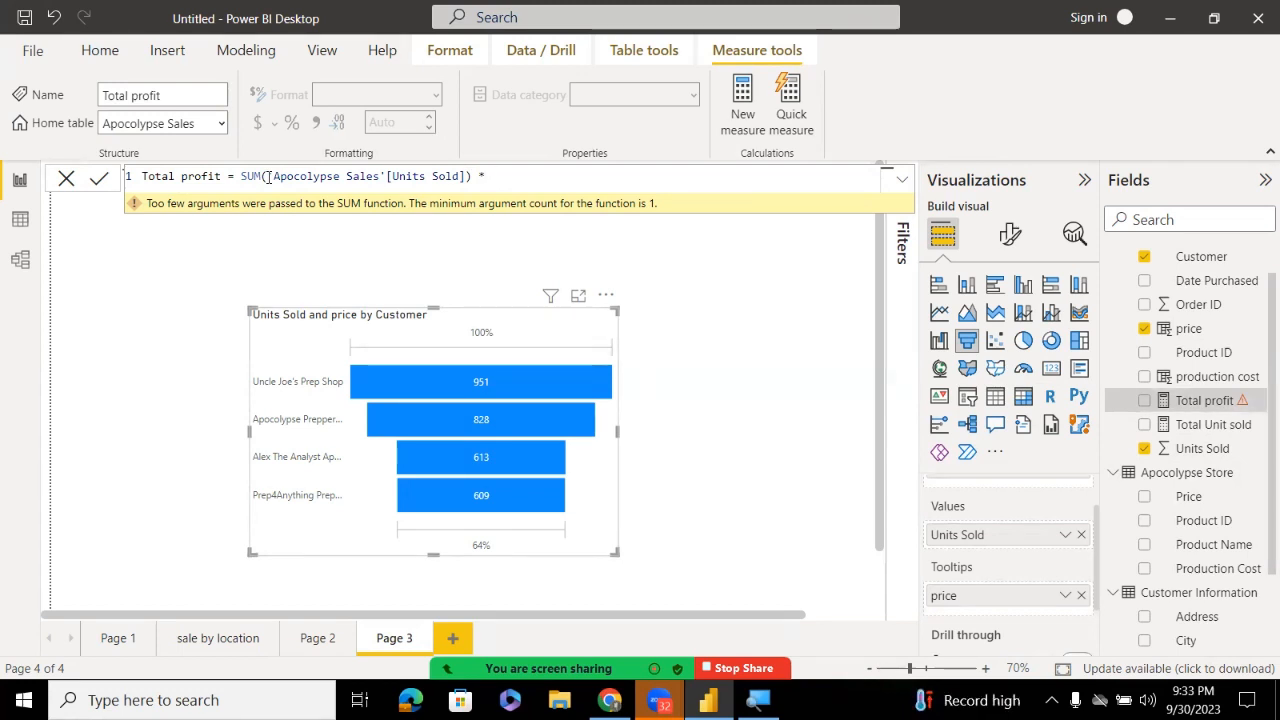
text(pr)
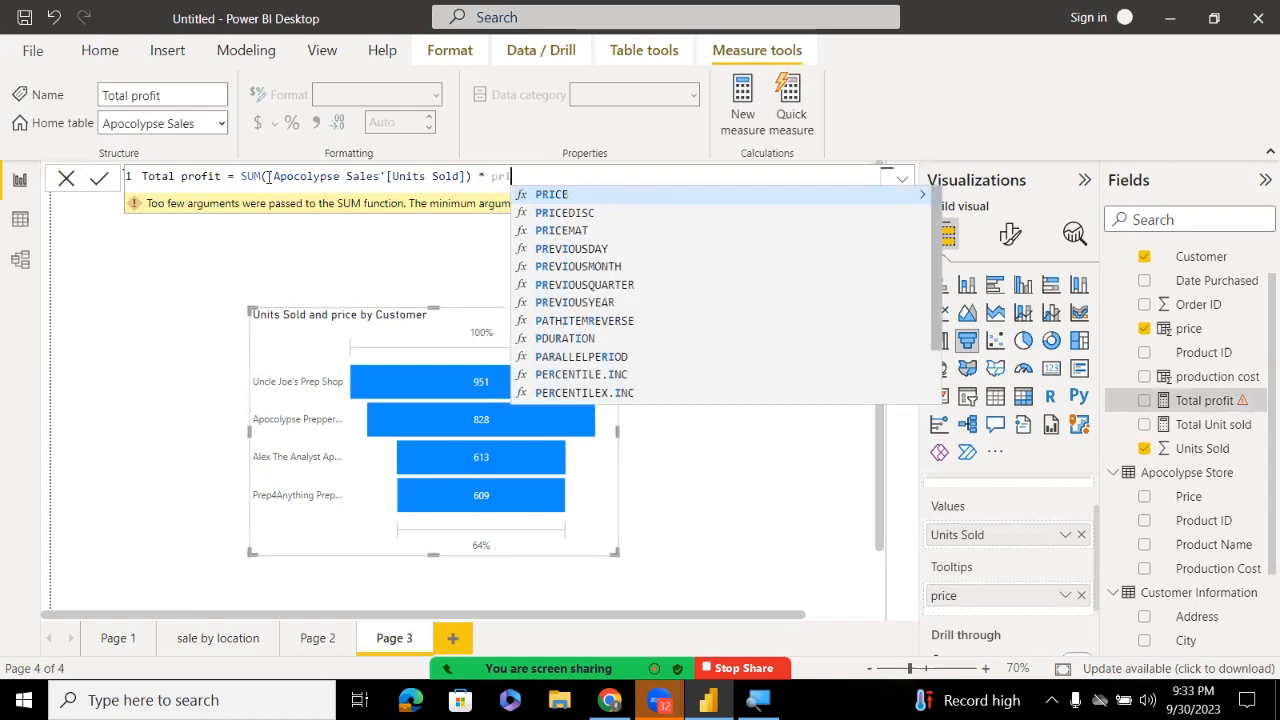
key(BackSpace)
key(BackSpace)
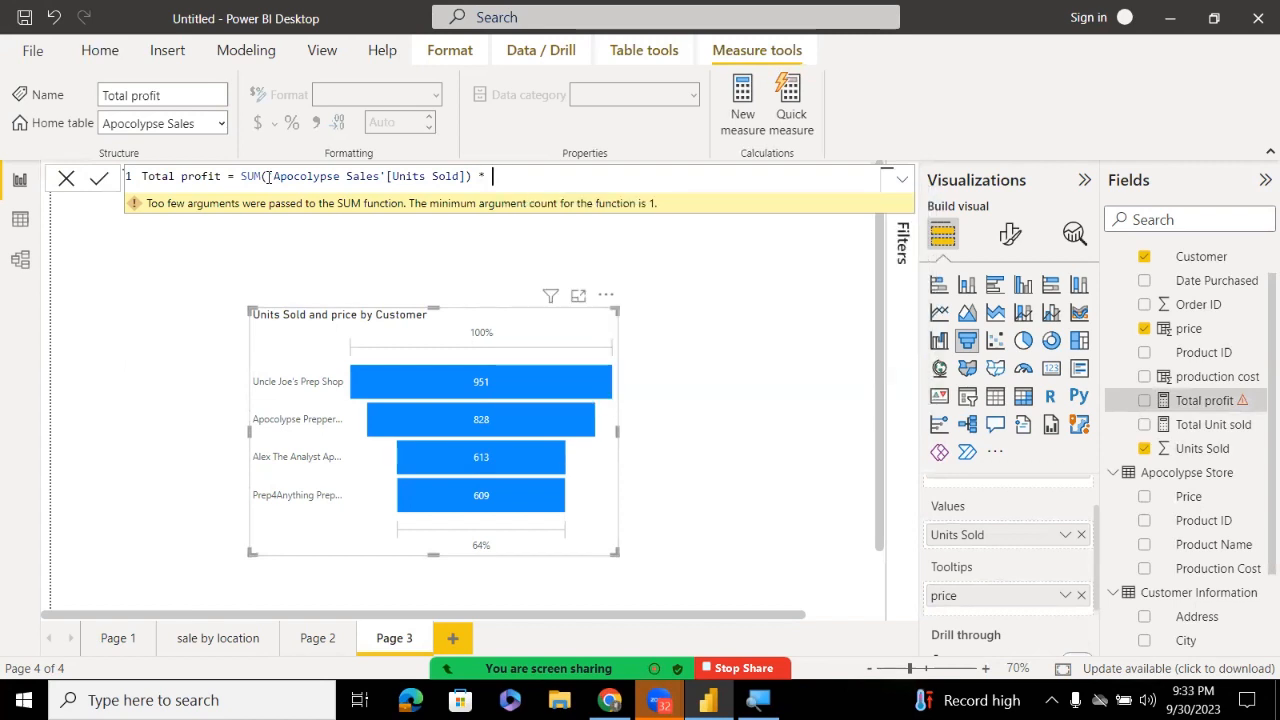
text(su)
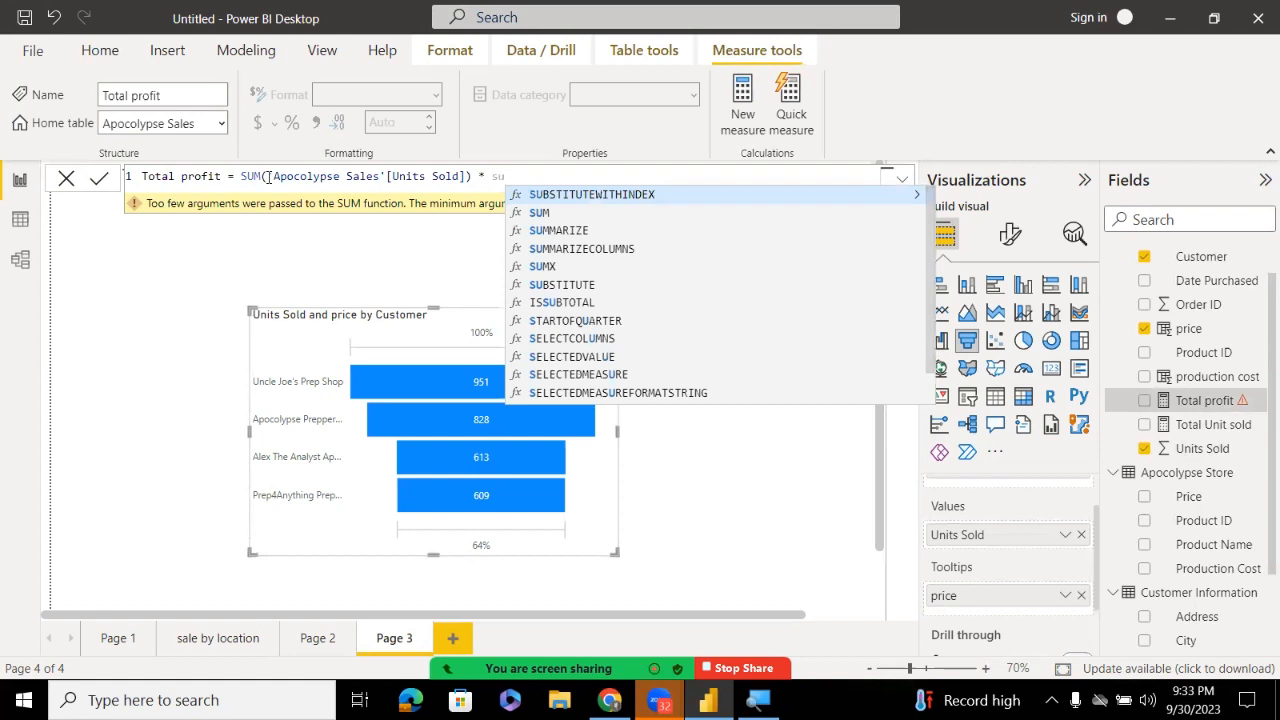
key(Tab)
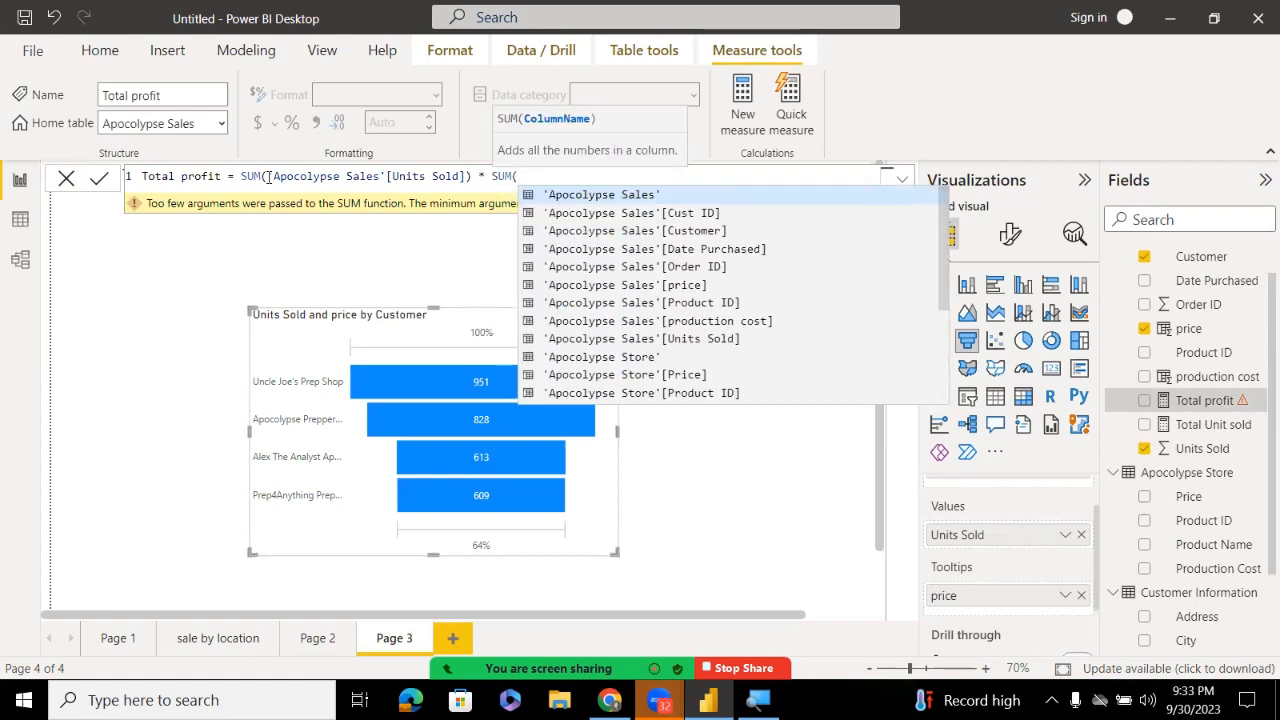
text(p)
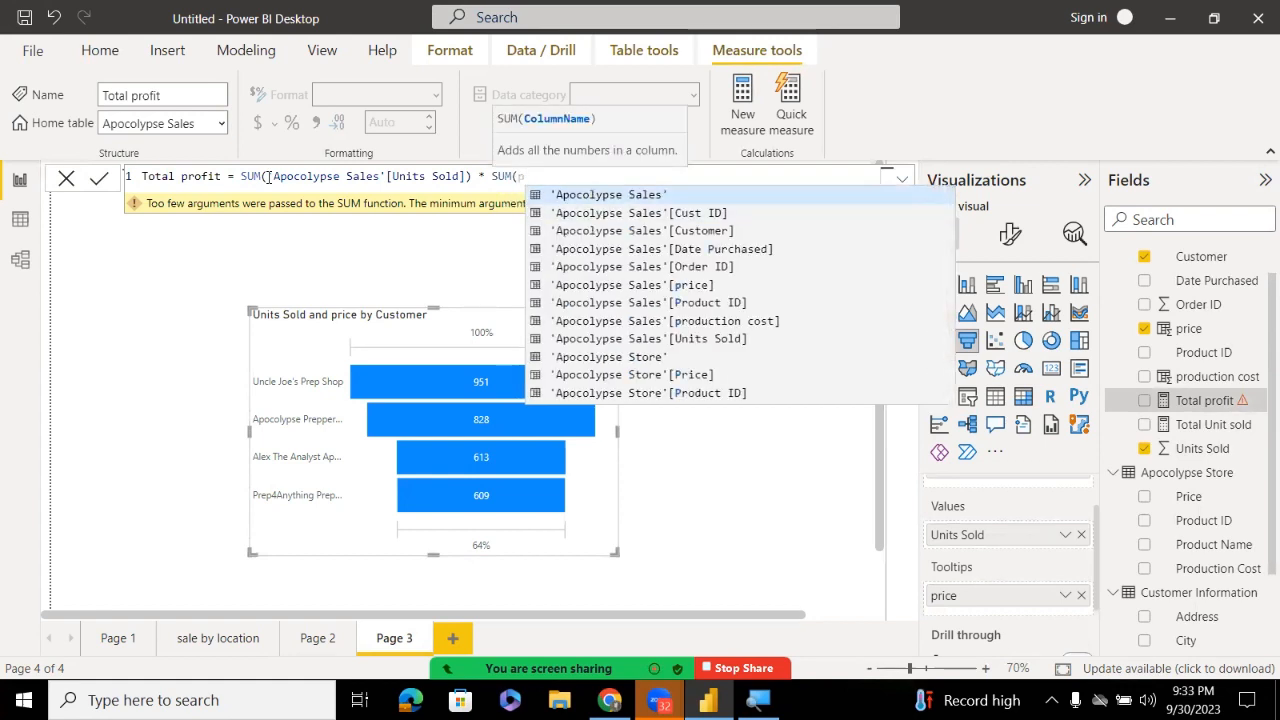
key(Down)
key(Down)
key(Down)
key(Down)
key(Down)
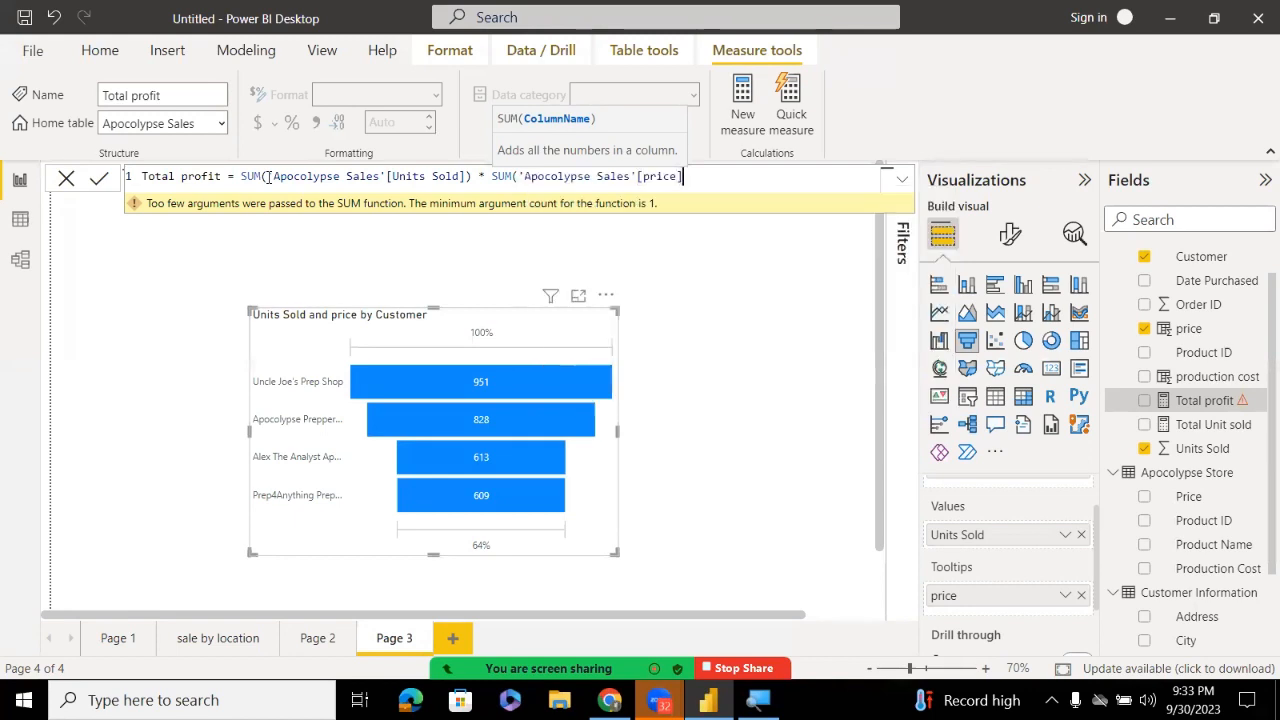
key(Tab)
Subtract SUM of production cost, close the bracket and commit the formula
text())
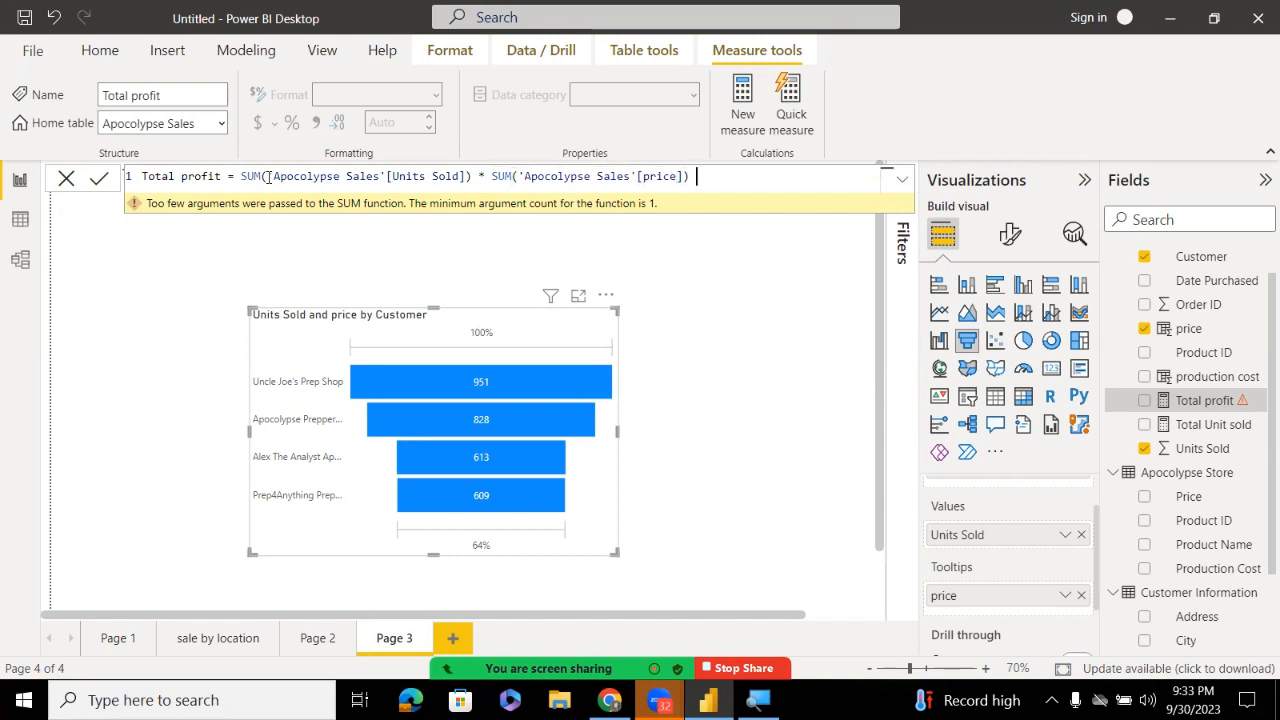
text( - su)
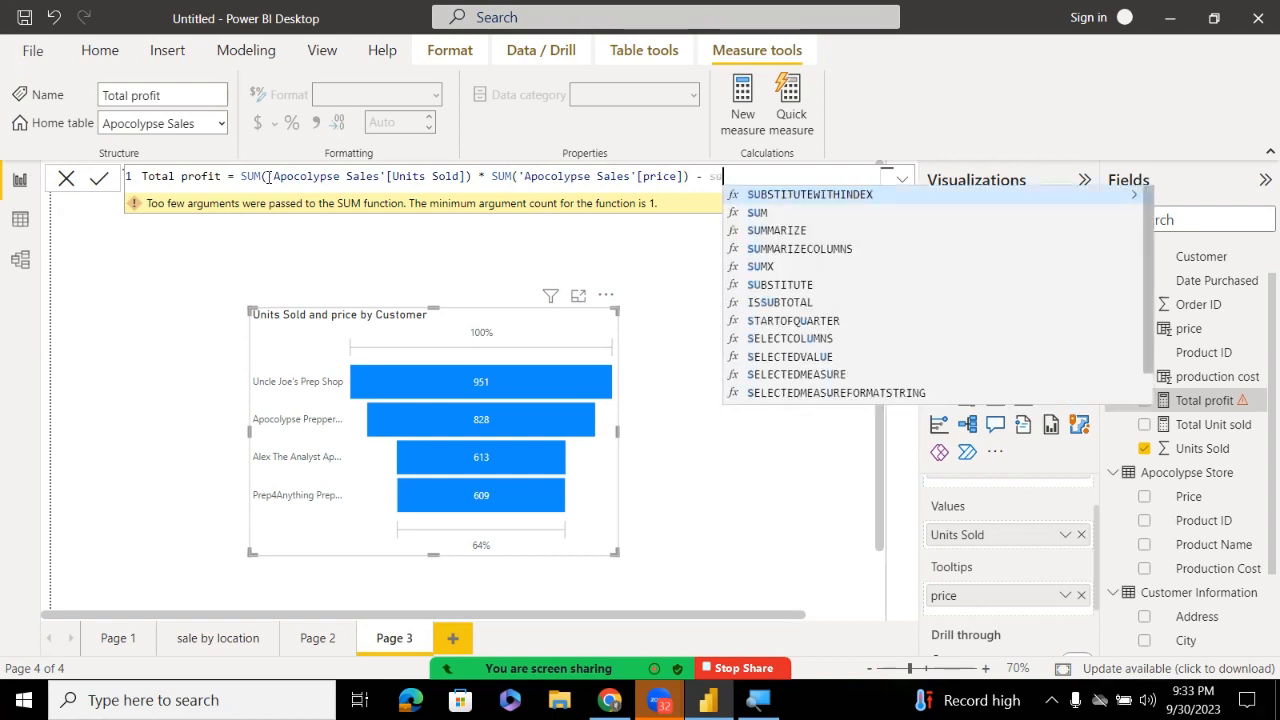
key(Down)
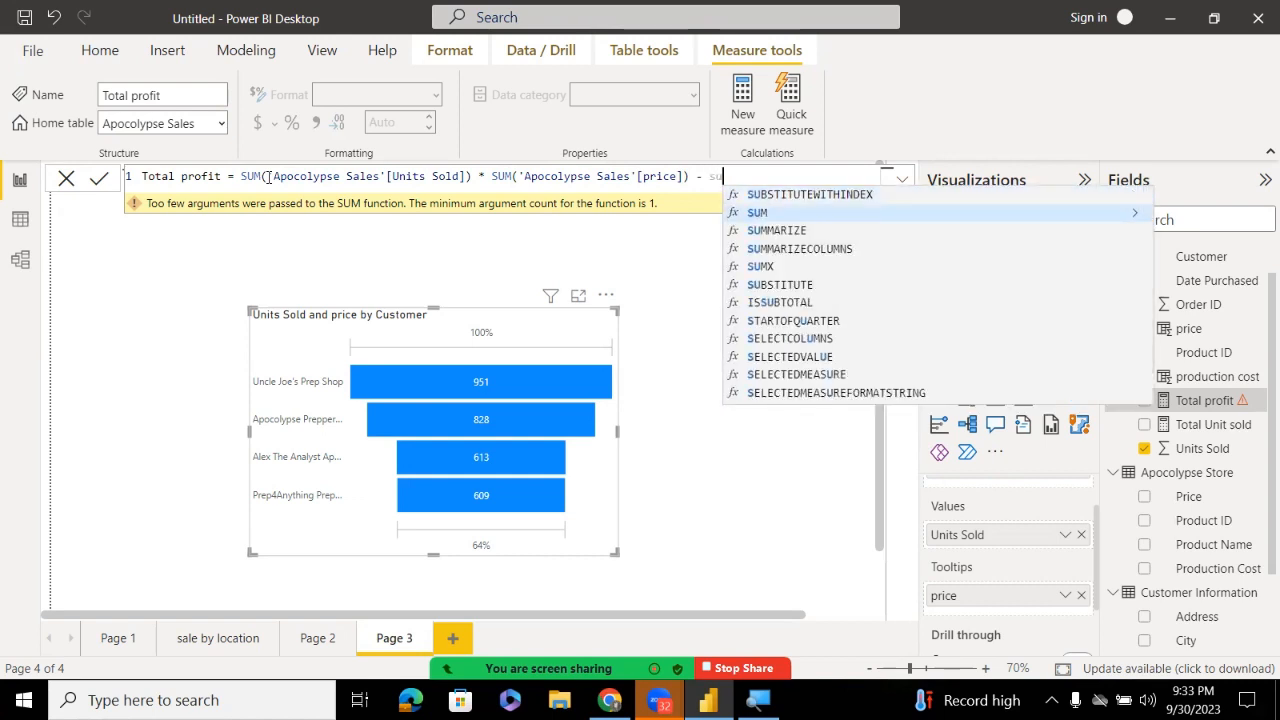
key(Tab)
key(Down)
key(Down)
key(Down)
key(Down)
key(Down)
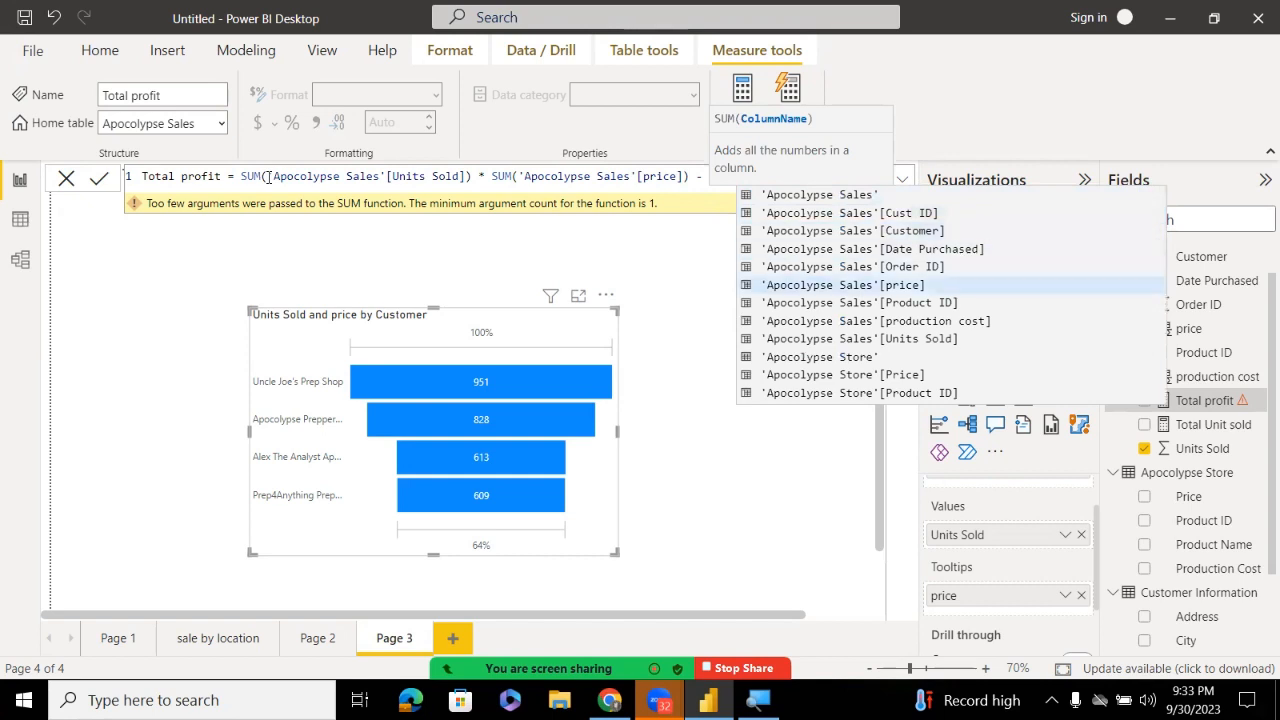
key(Down)
key(Down)
key(Tab)
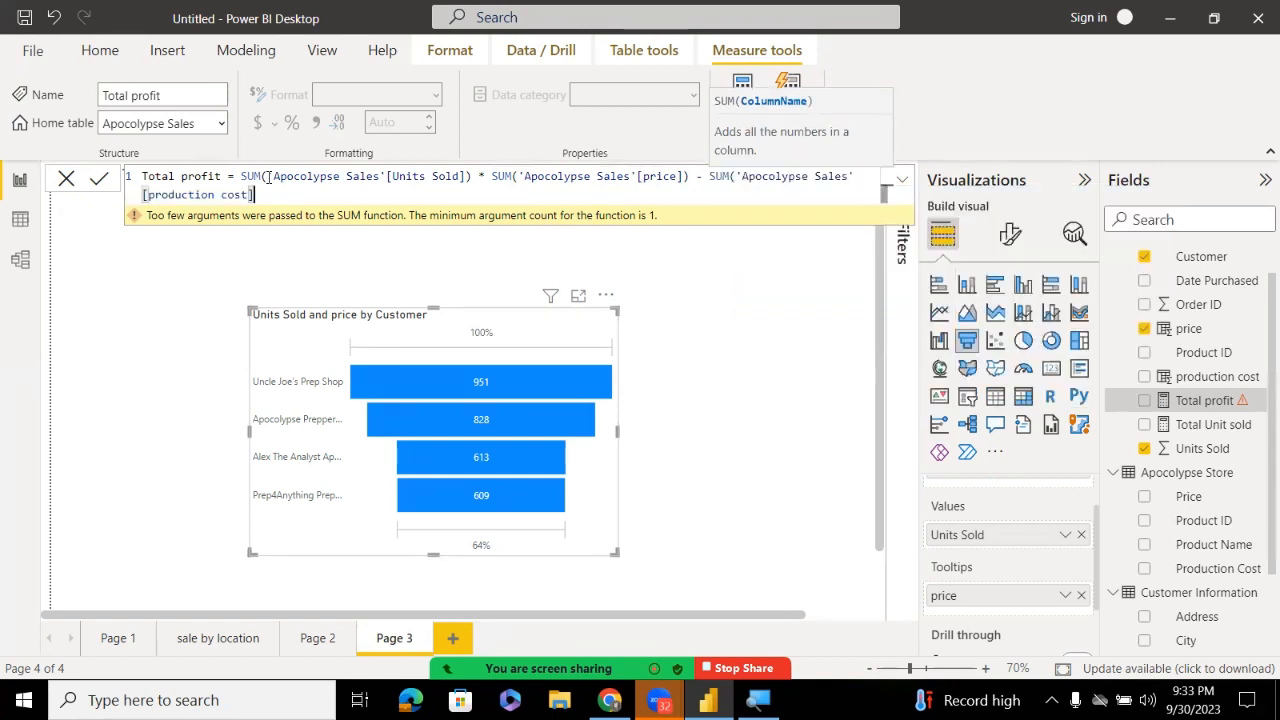
text())
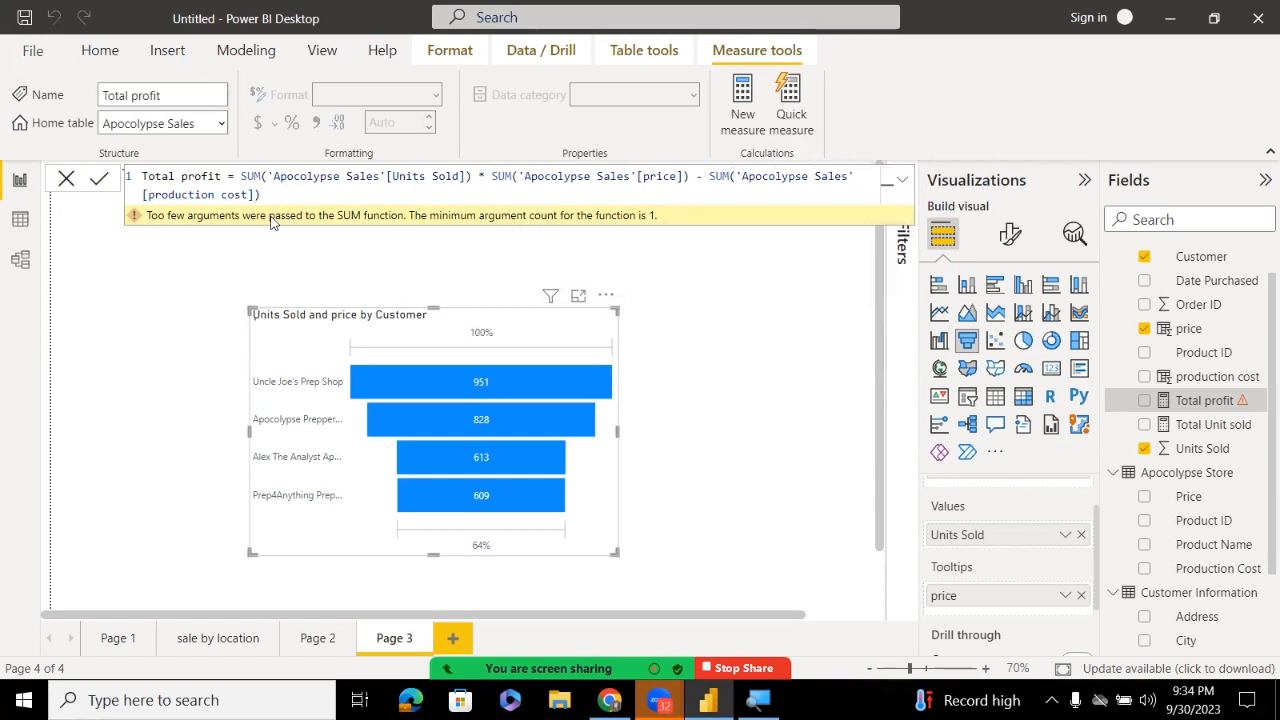
key(Return)
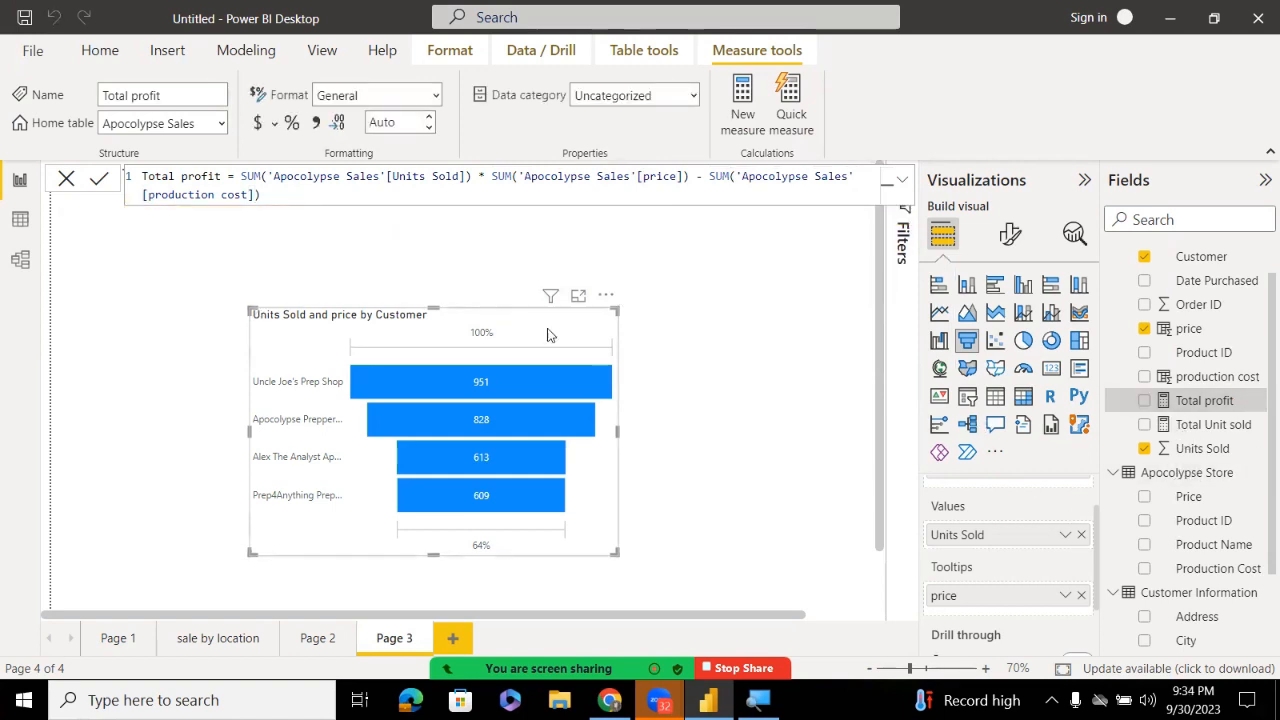
Move the funnel further left and add the Total profit measure to its tooltips
drag(543, 333, 433, 345)
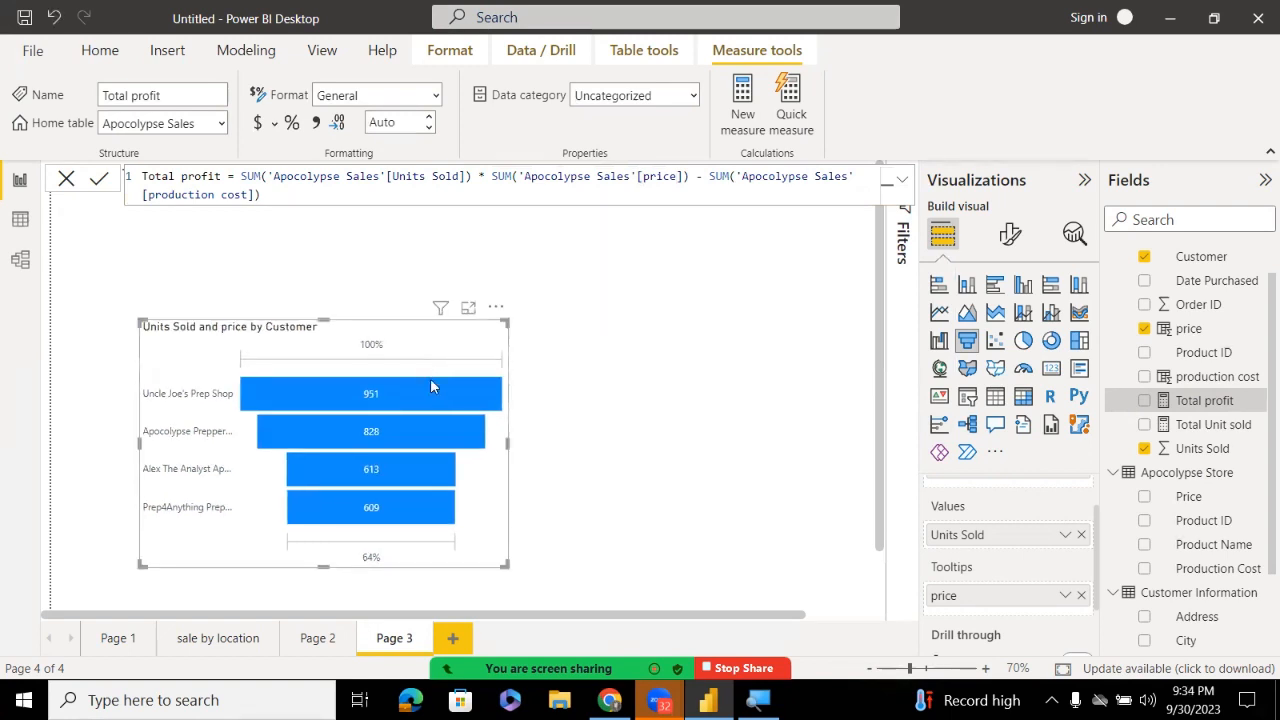
mouse_move(389, 402)
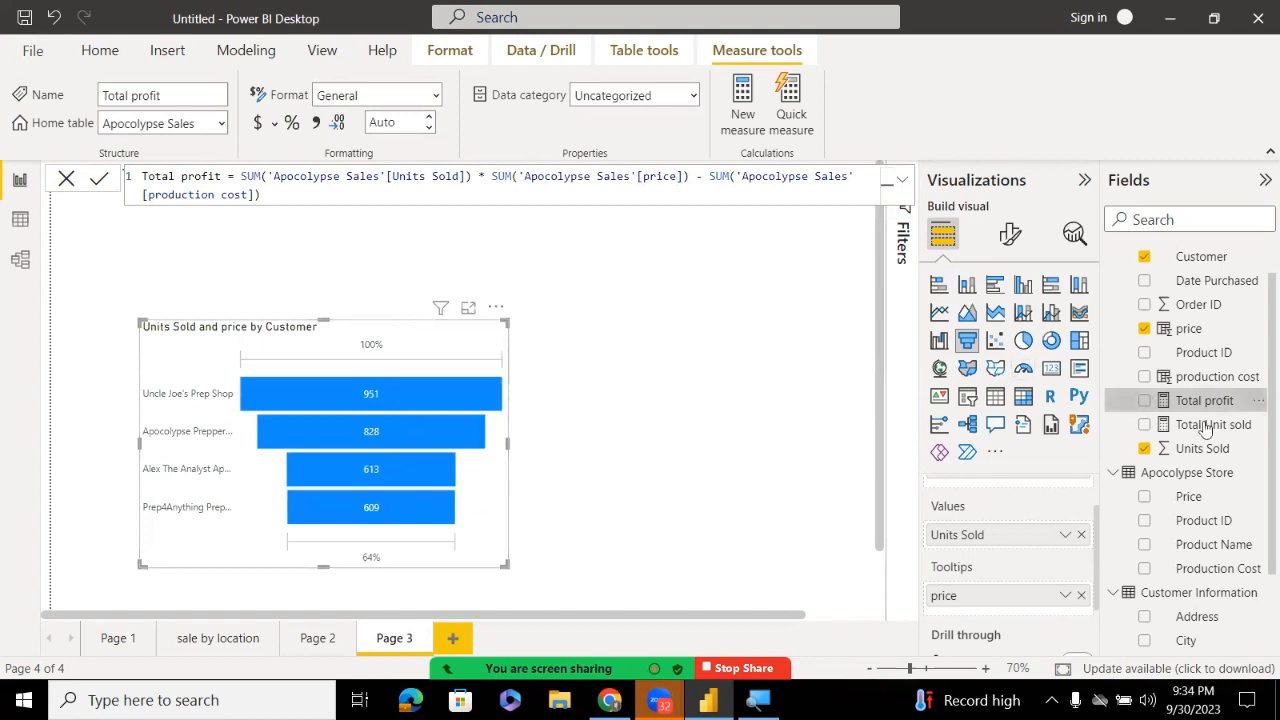
drag(1195, 404, 1222, 414)
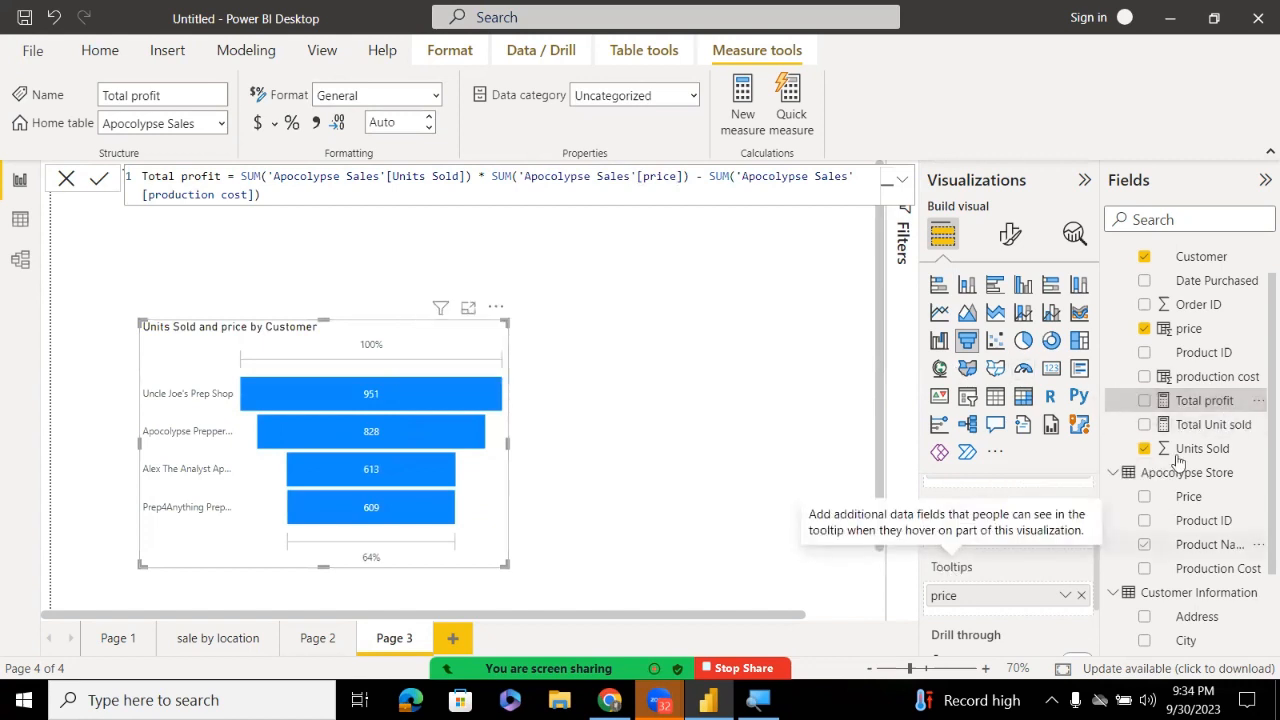
drag(1188, 410, 1005, 605)
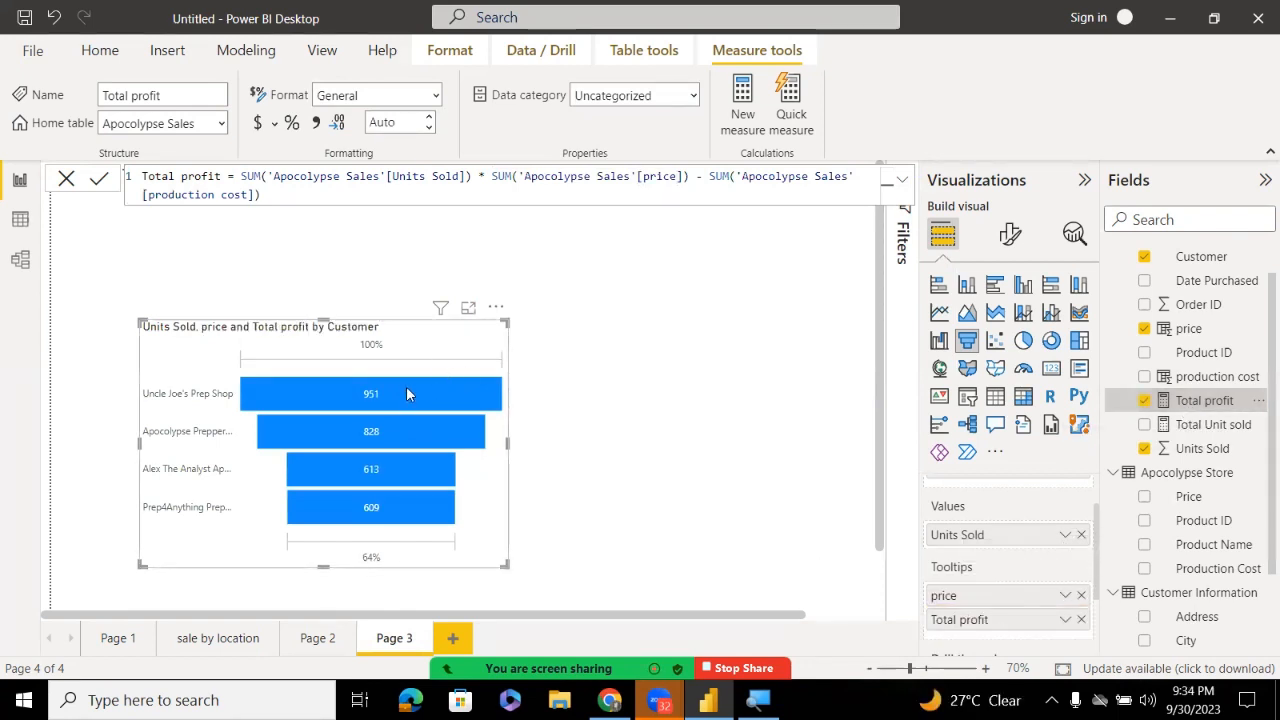
mouse_move(409, 392)
mouse_move(384, 432)
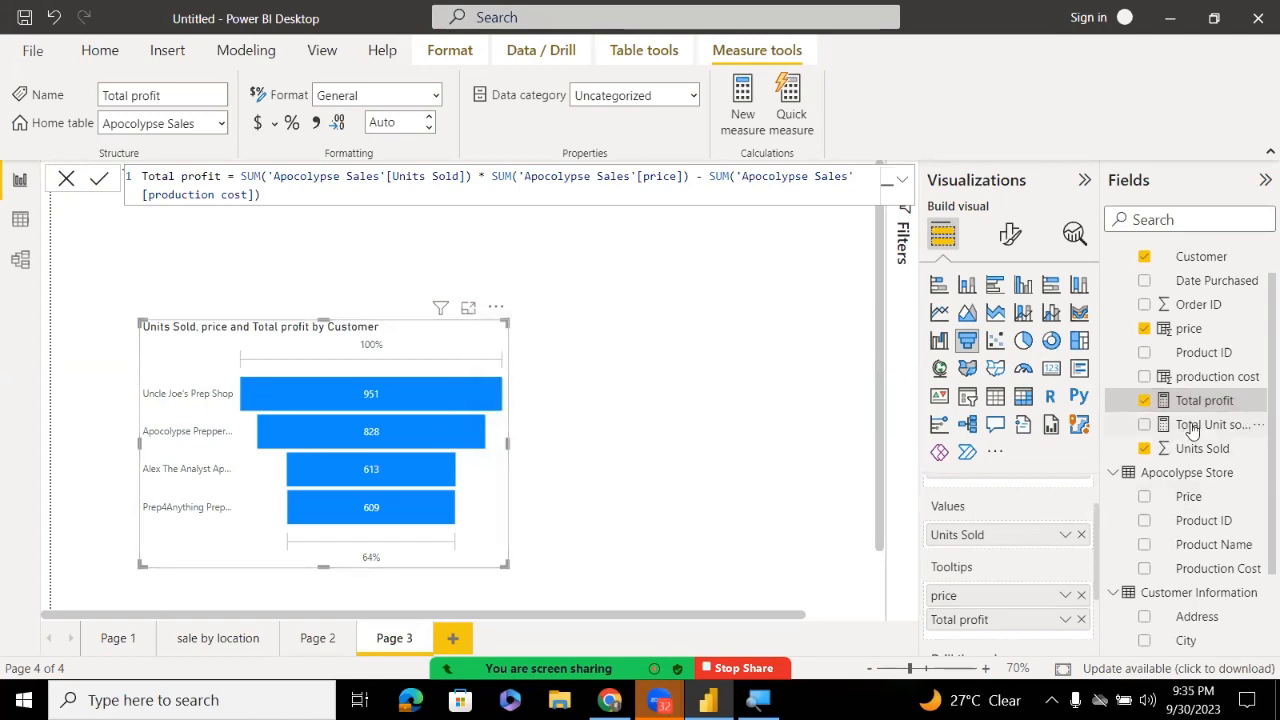
Change the Total profit measure's format from General to Currency
click(435, 97)
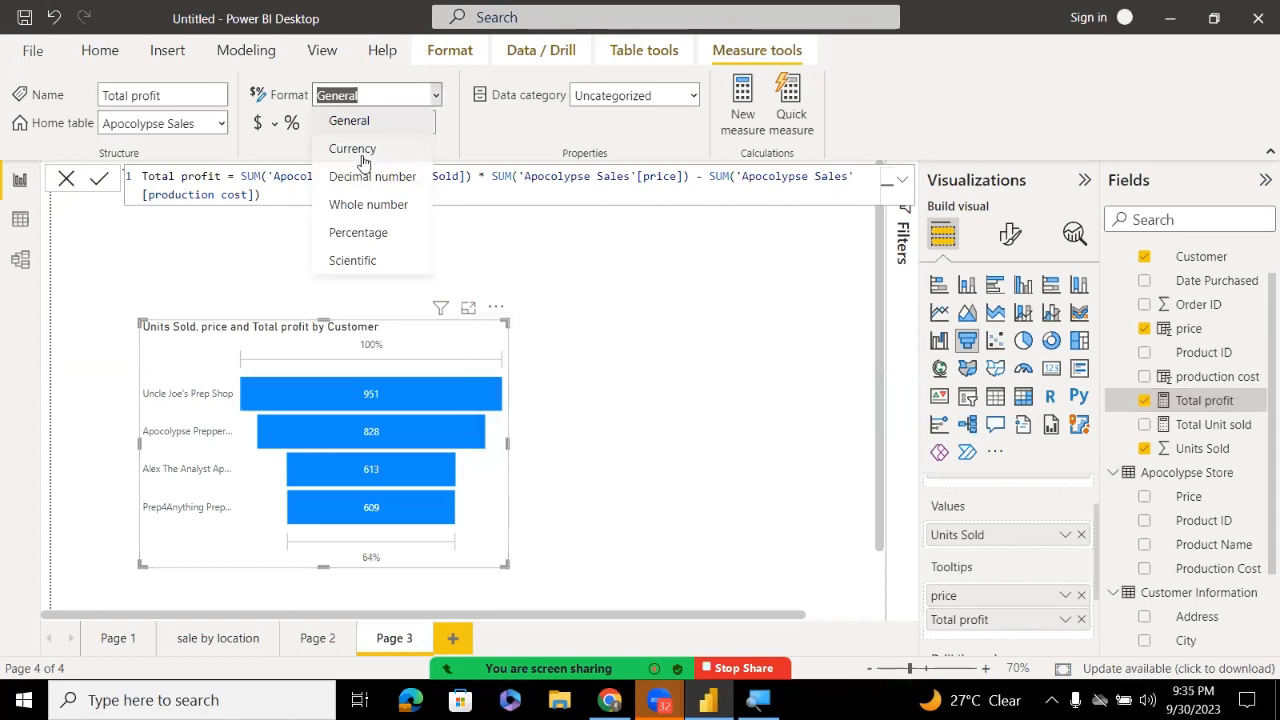
click(363, 161)
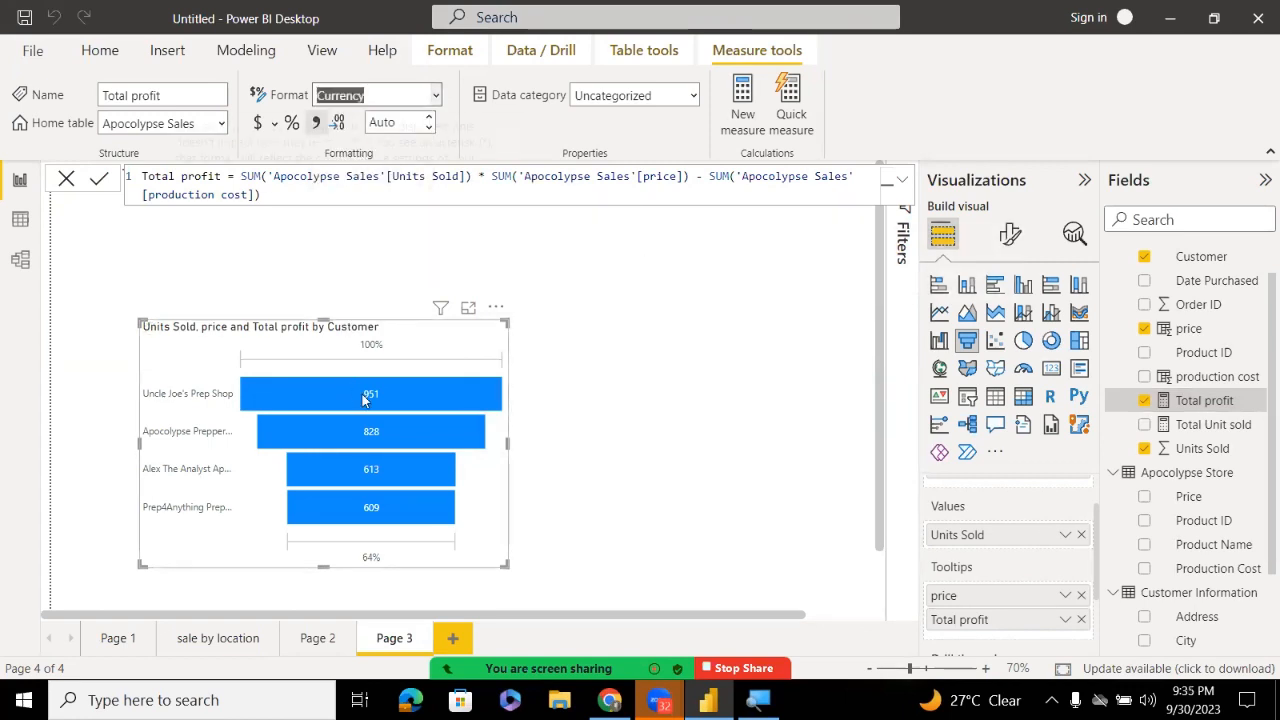
mouse_move(363, 397)
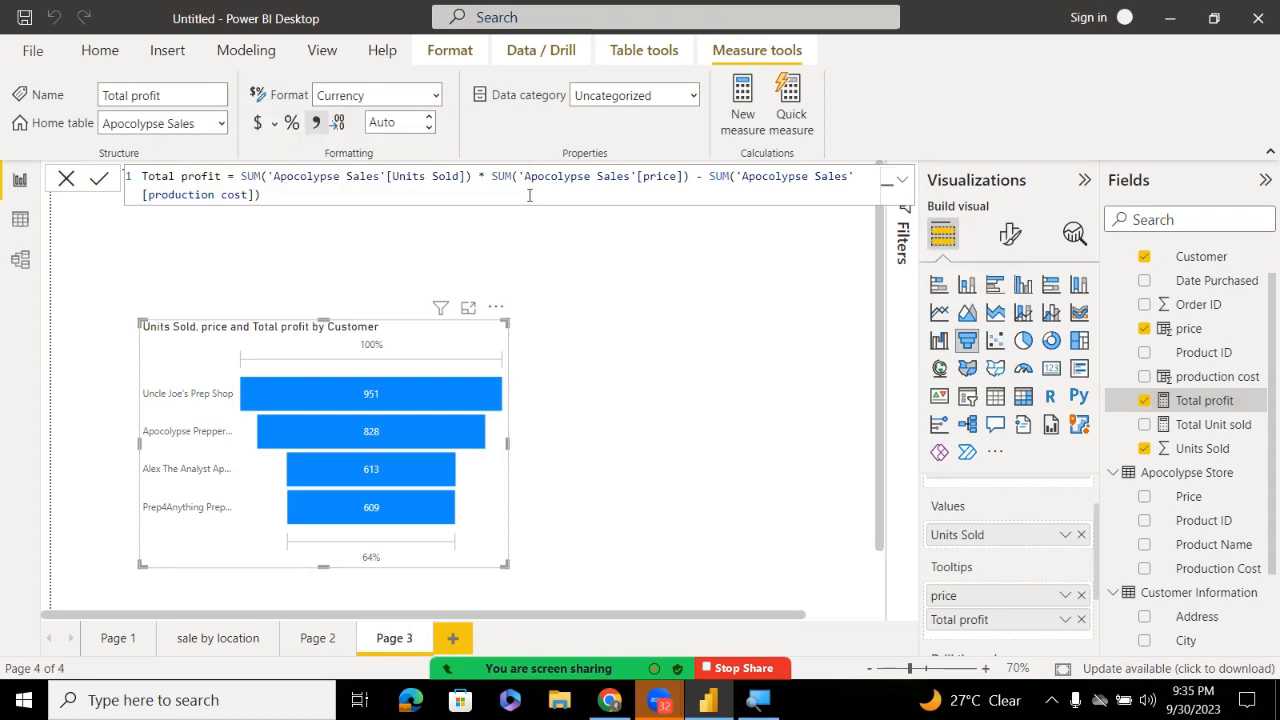
double_click(528, 310)
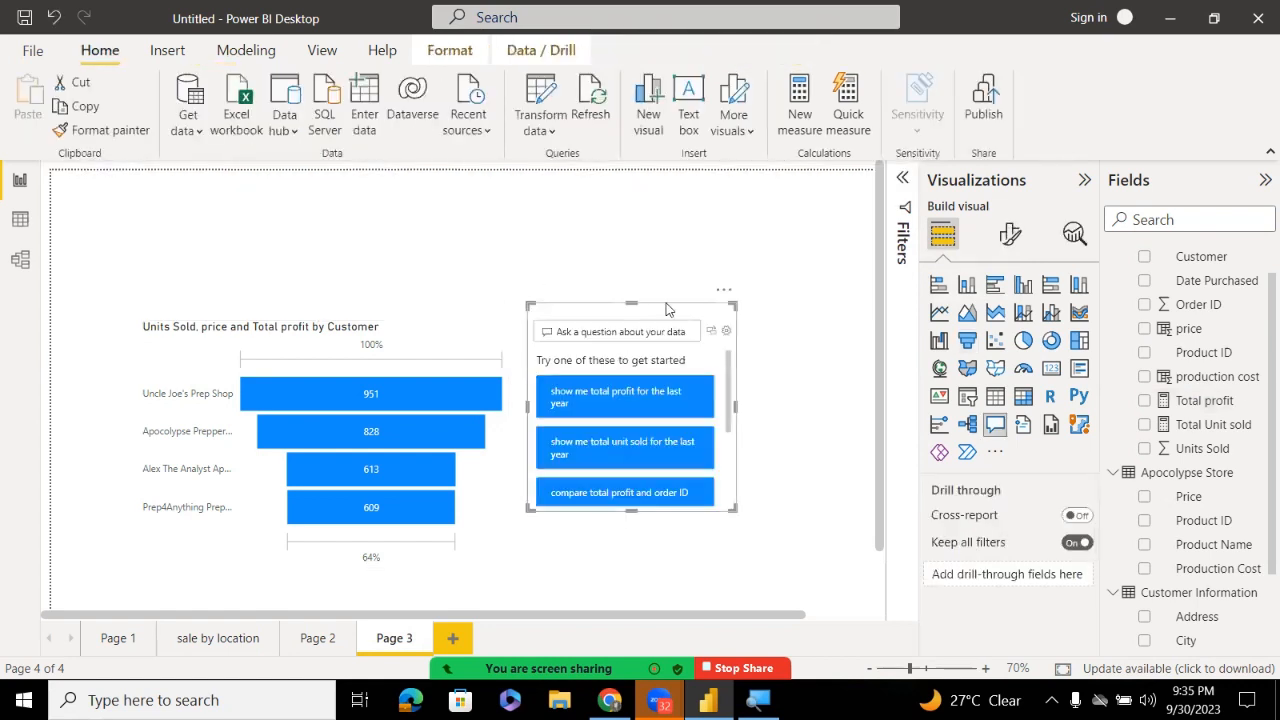
click(722, 289)
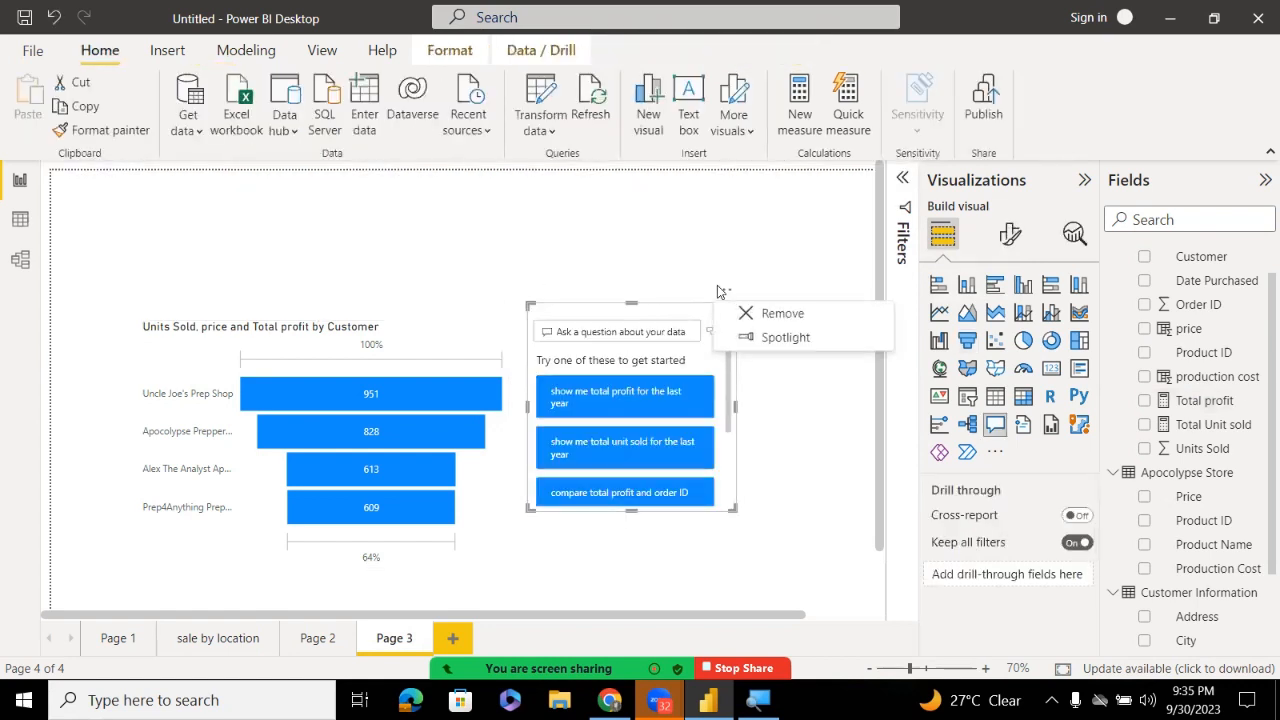
click(745, 314)
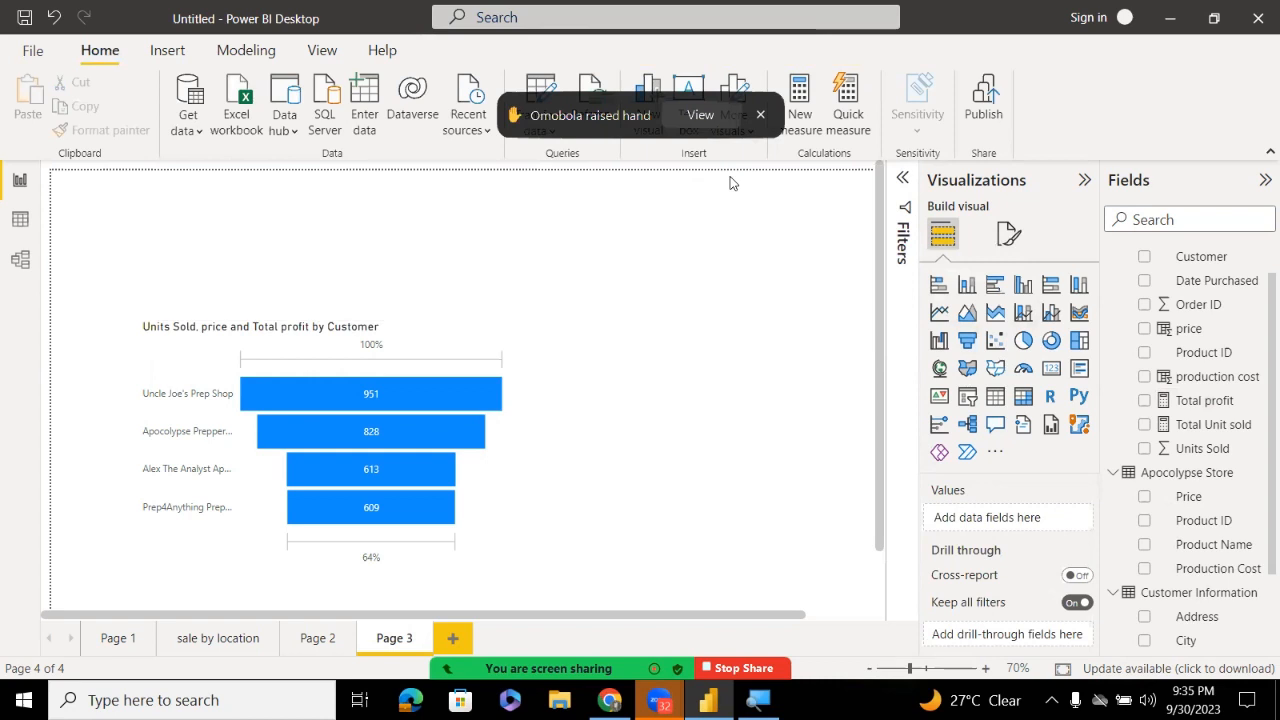
click(701, 115)
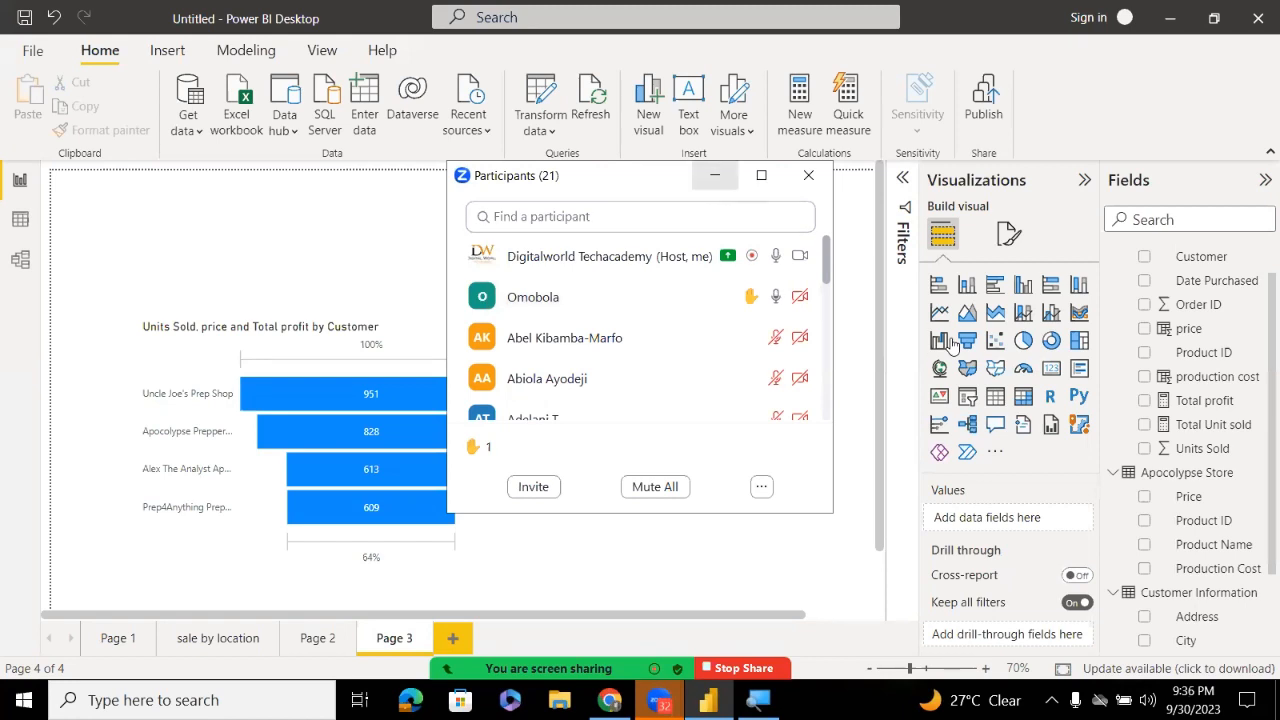
Select the Total profit measure, then view the 74 Apocolypse Sales rows in Data view
click(1198, 410)
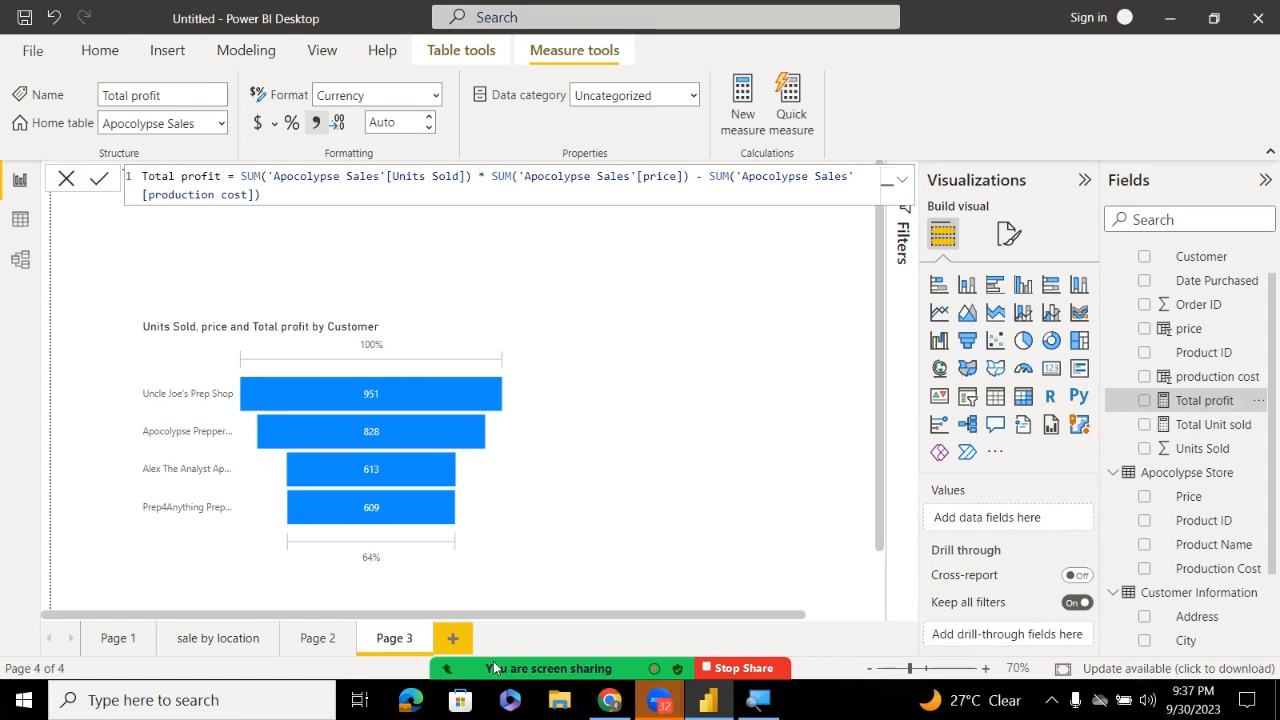
mouse_move(494, 667)
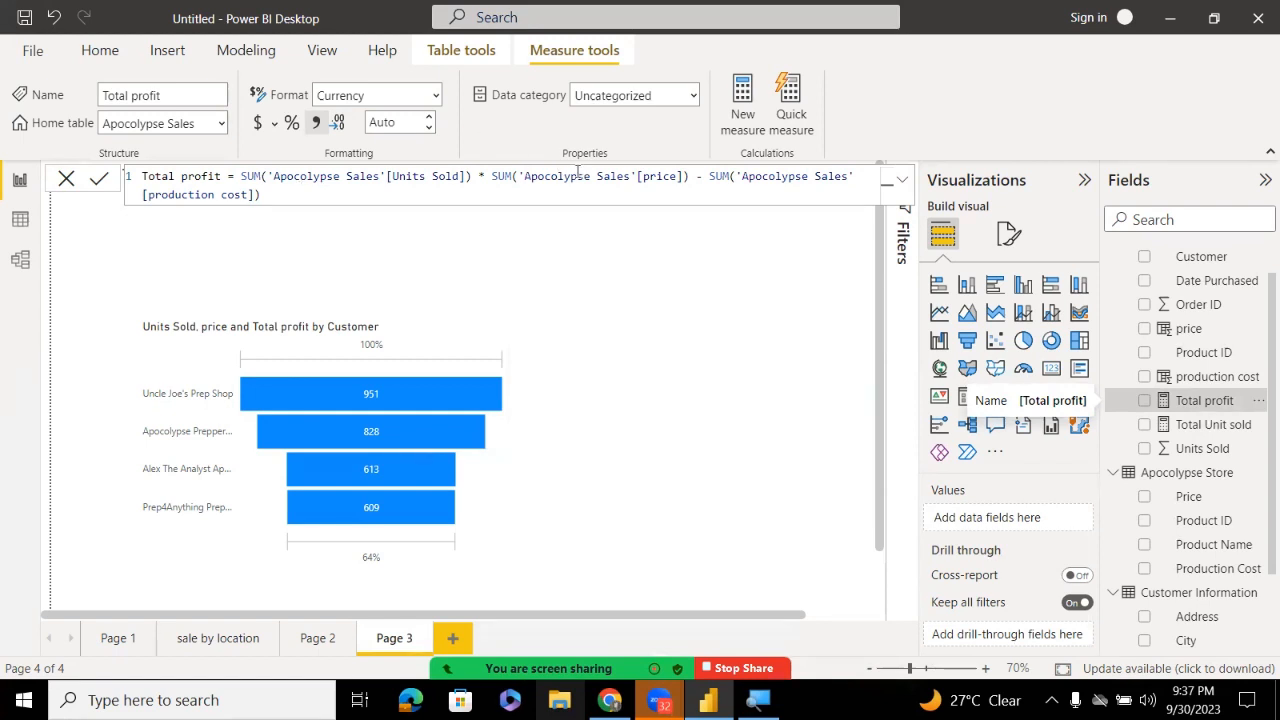
click(20, 220)
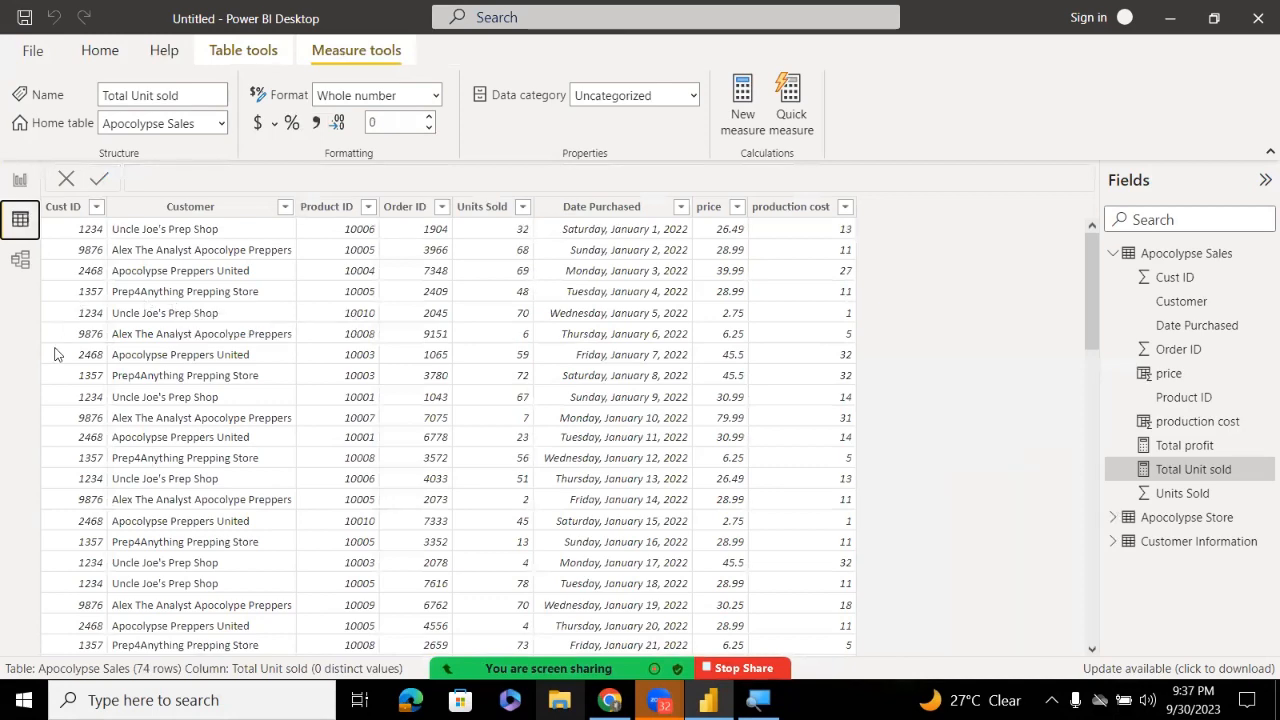
click(20, 180)
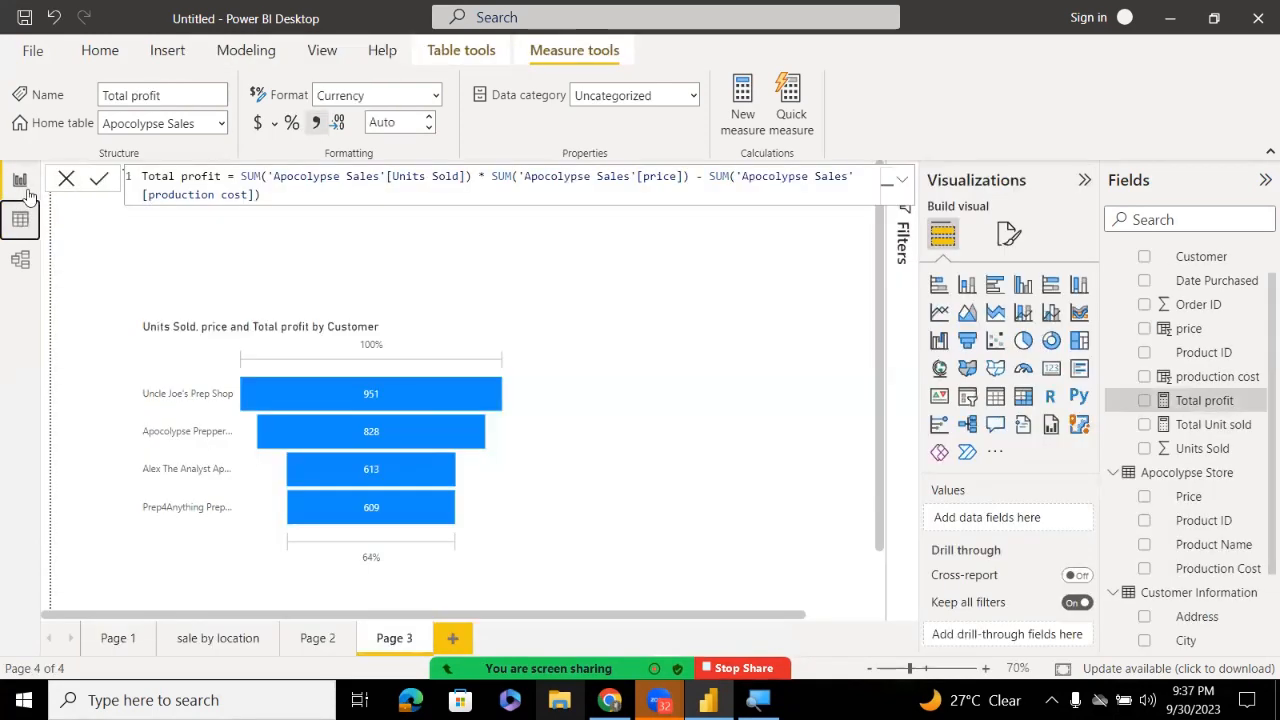
click(455, 346)
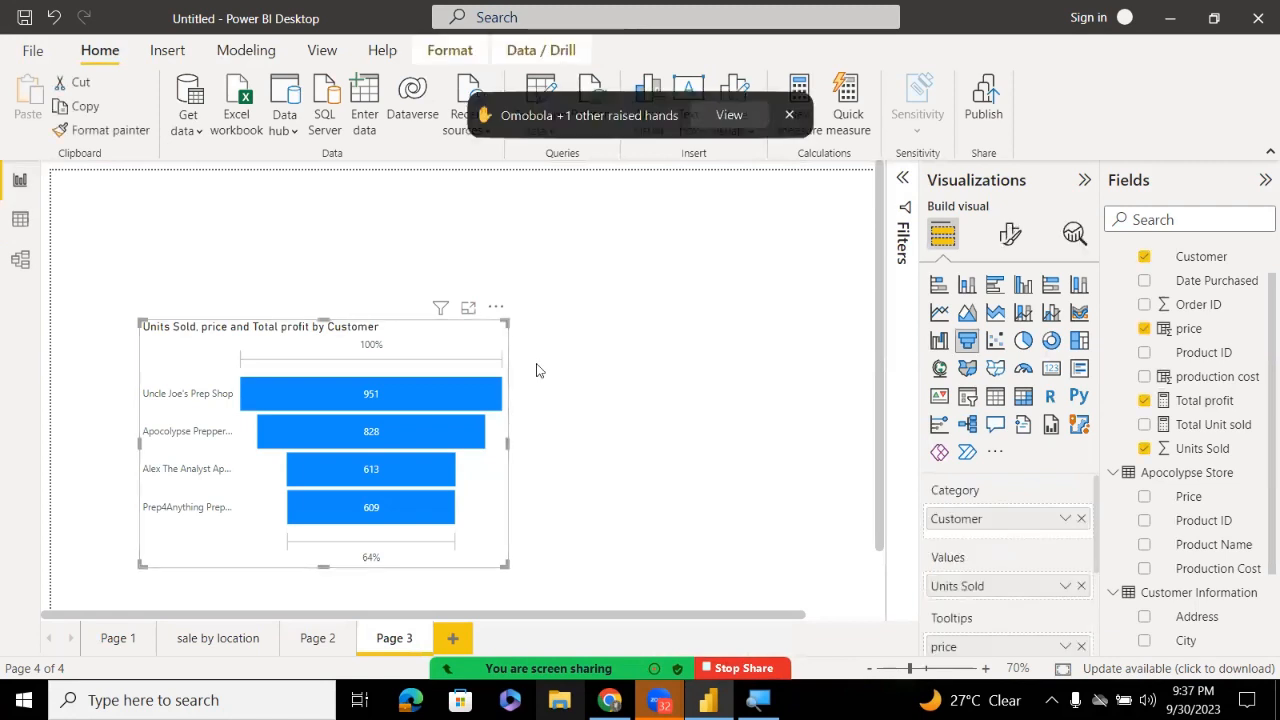
click(729, 115)
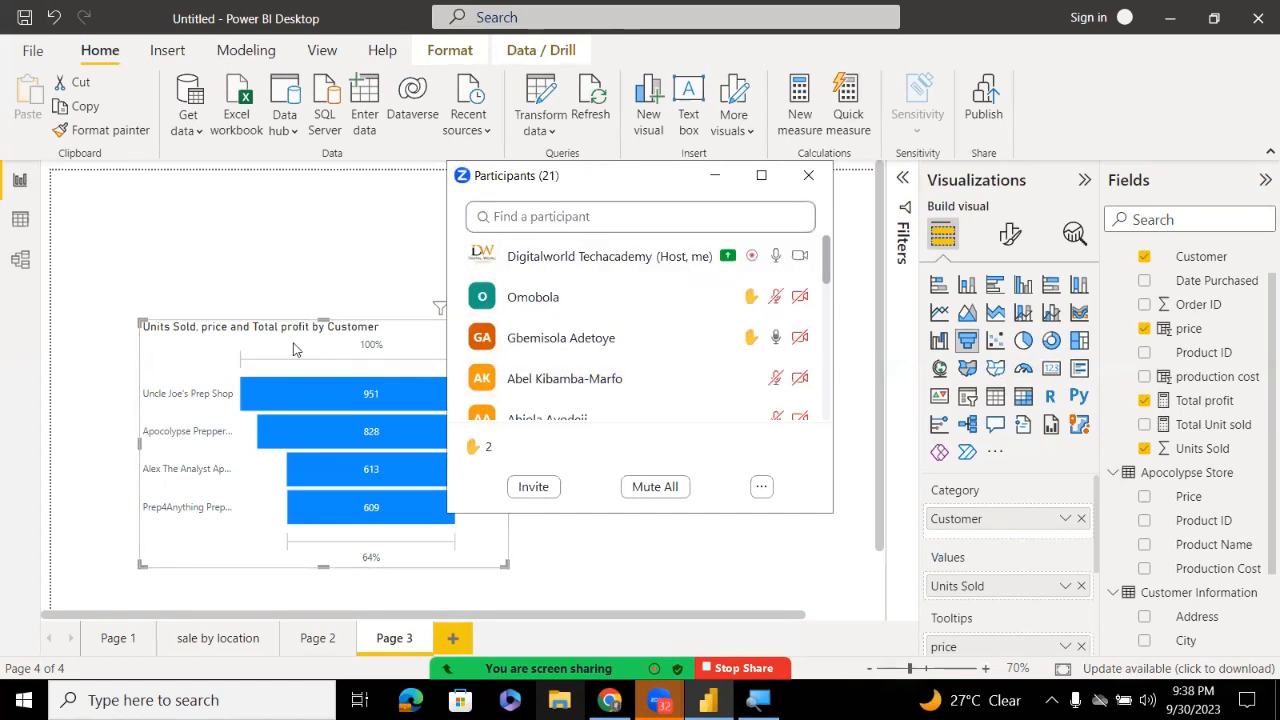
click(808, 175)
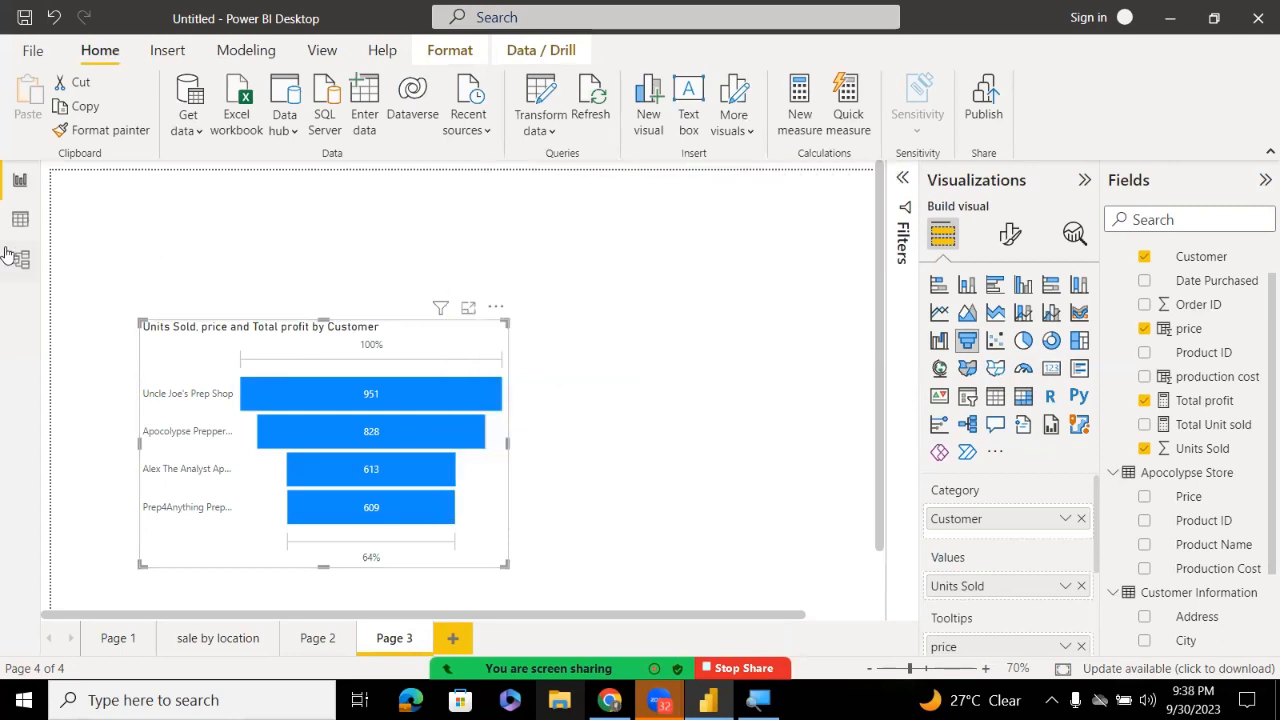
click(20, 220)
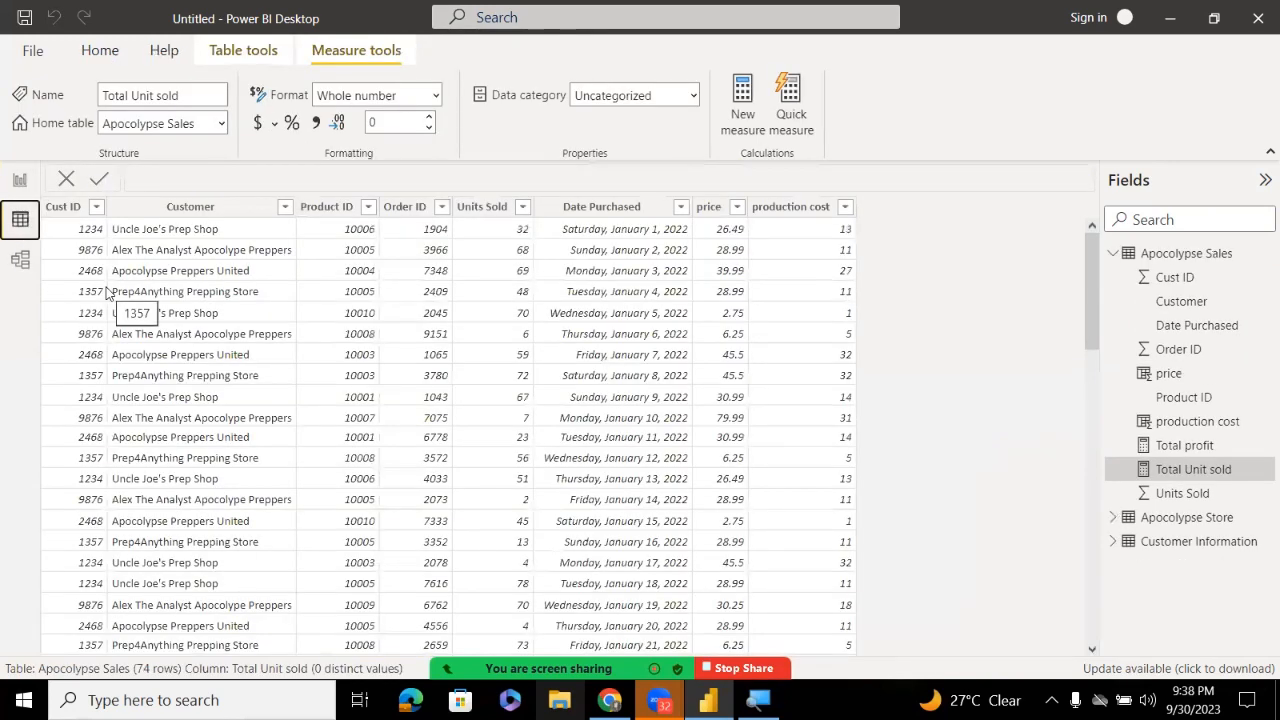
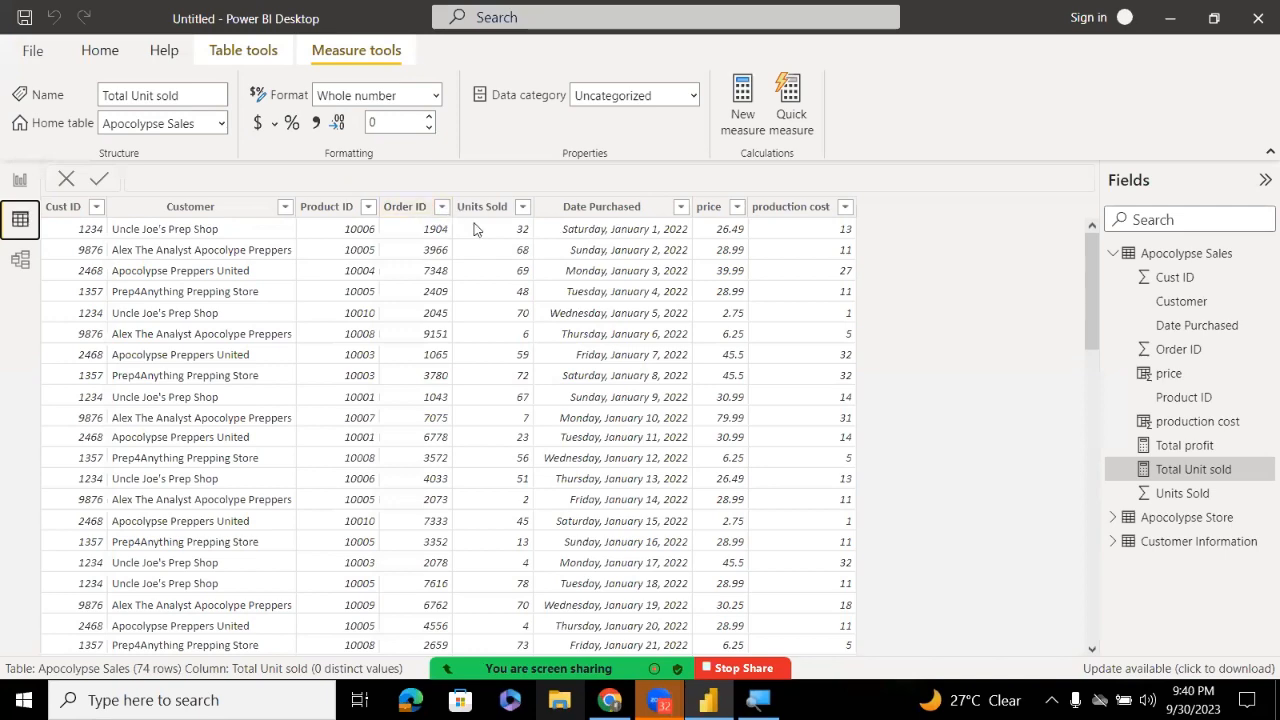
Add a new calculated column to the Apocolypse Sales table from the production cost column
click(766, 217)
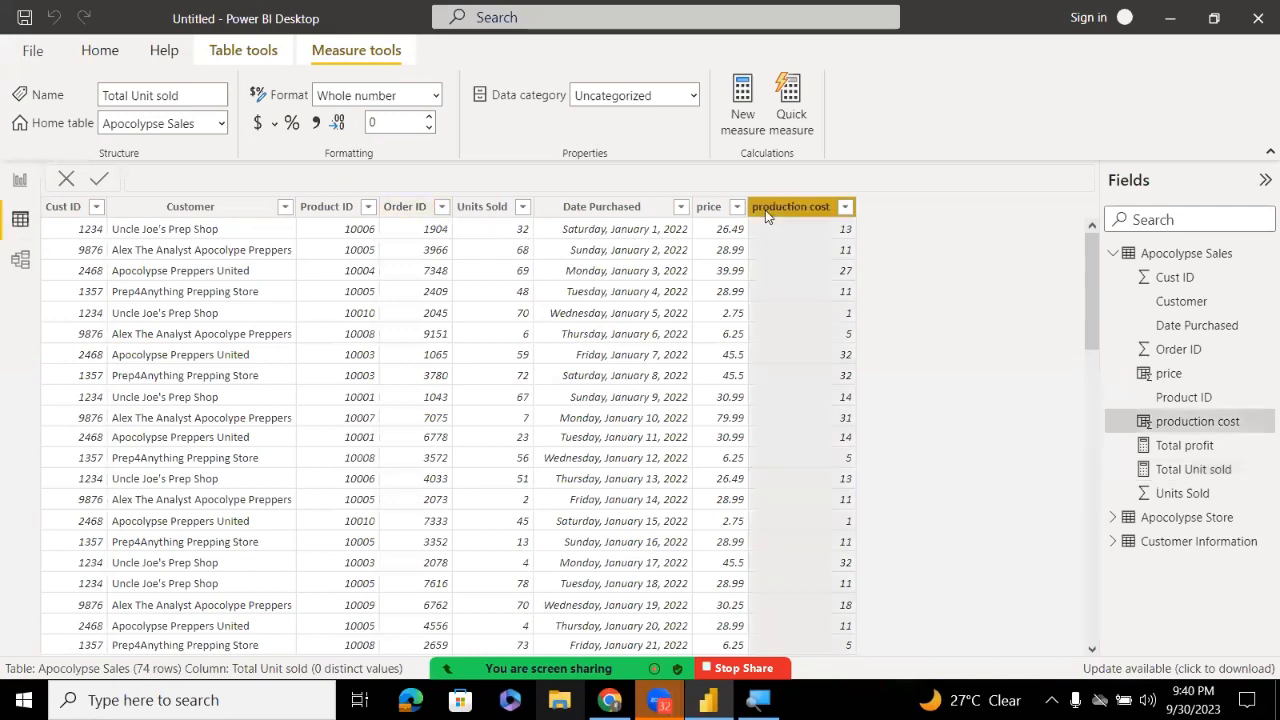
right_click(770, 217)
key(Escape)
right_click(805, 206)
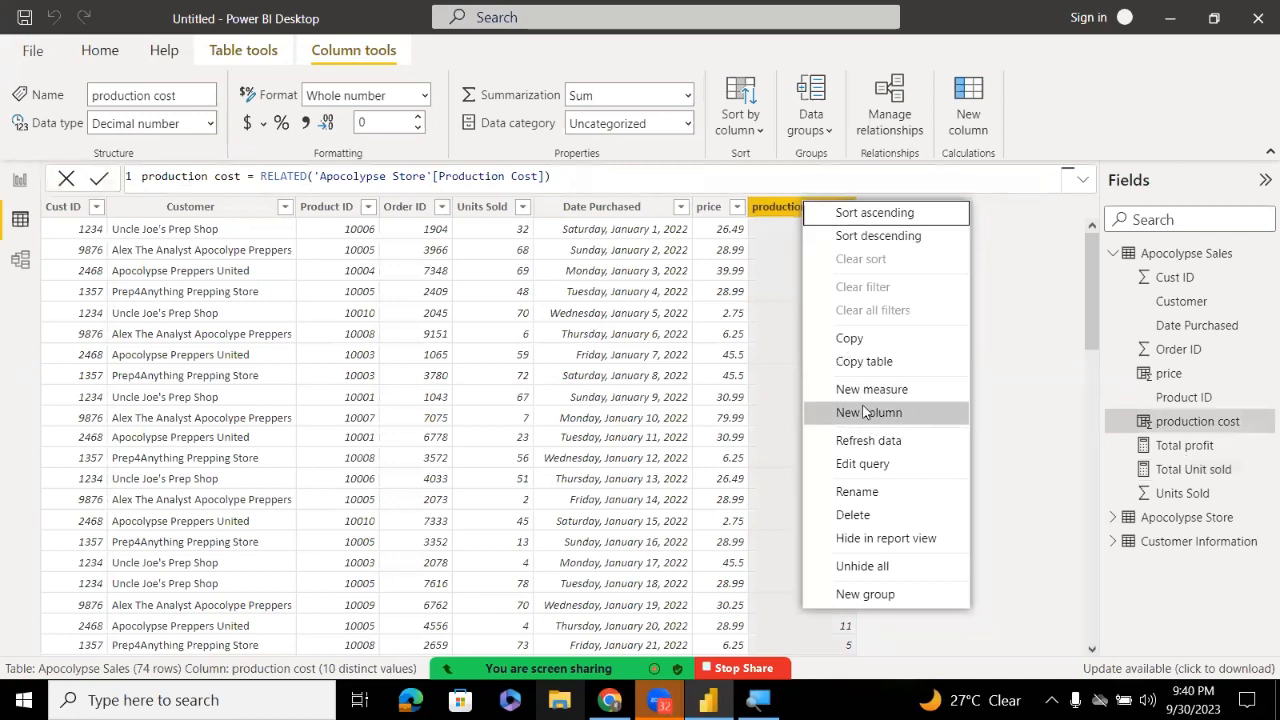
key(Escape)
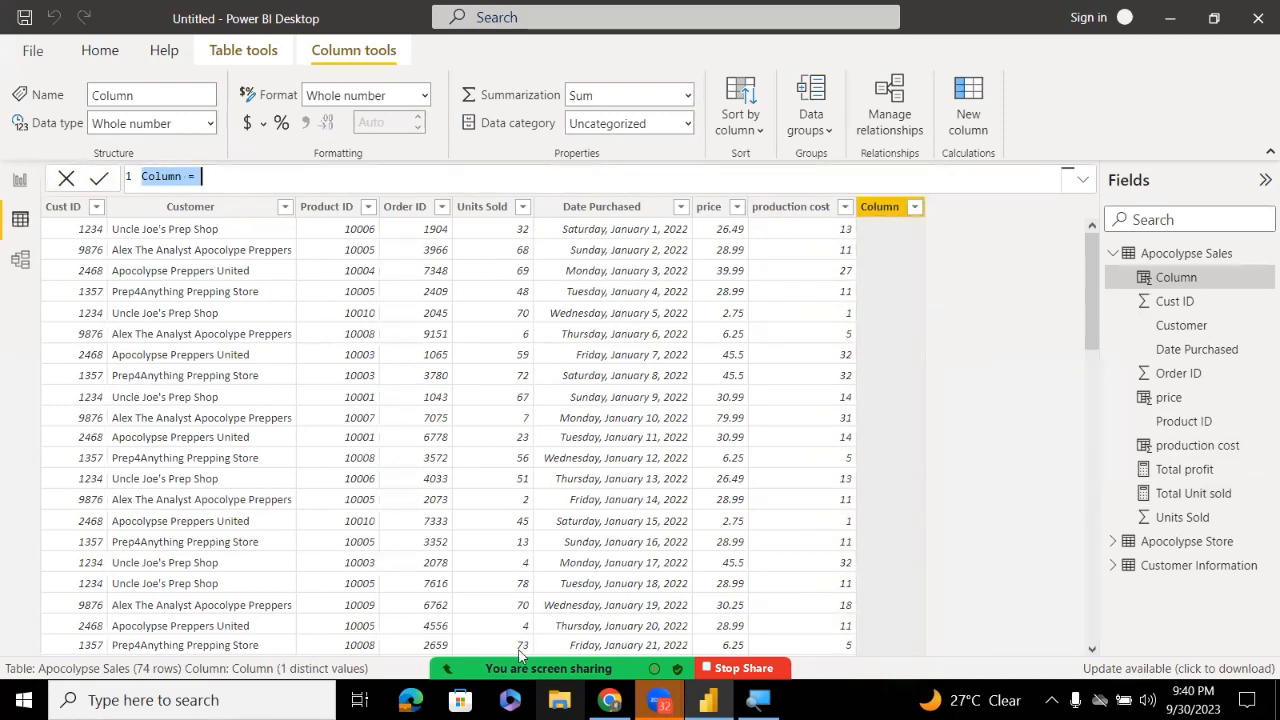
mouse_move(518, 656)
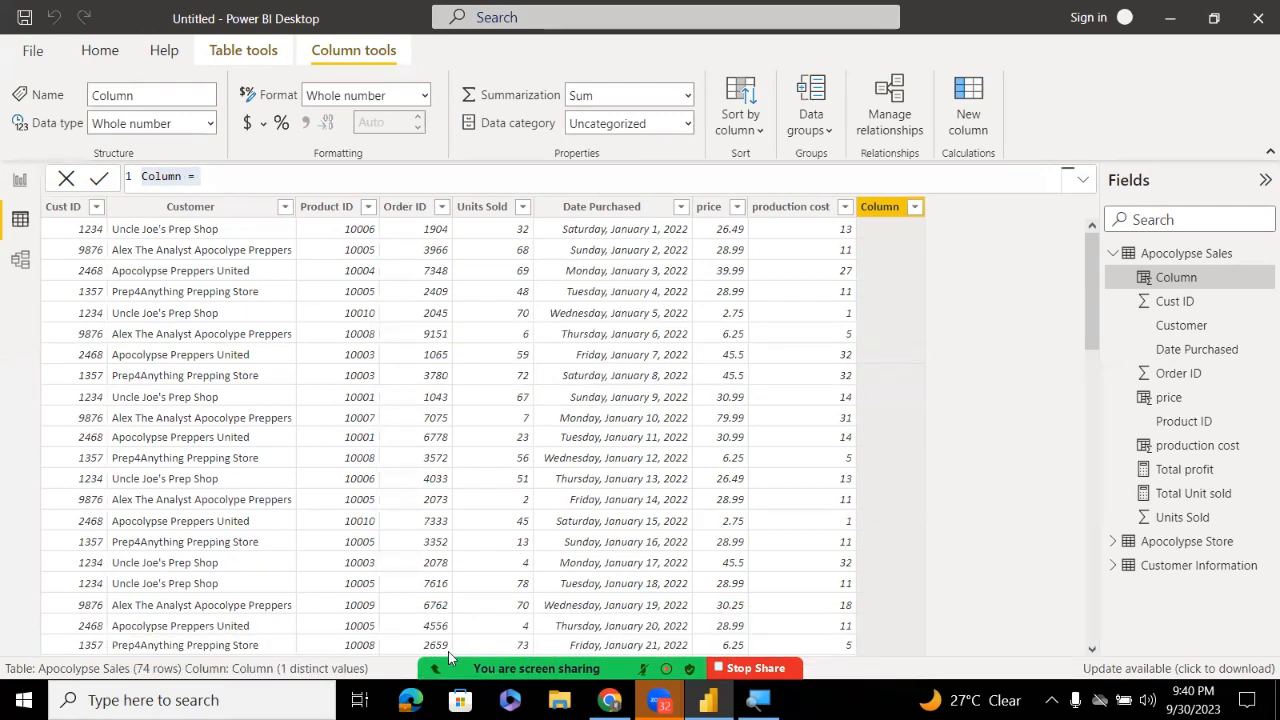
mouse_move(448, 658)
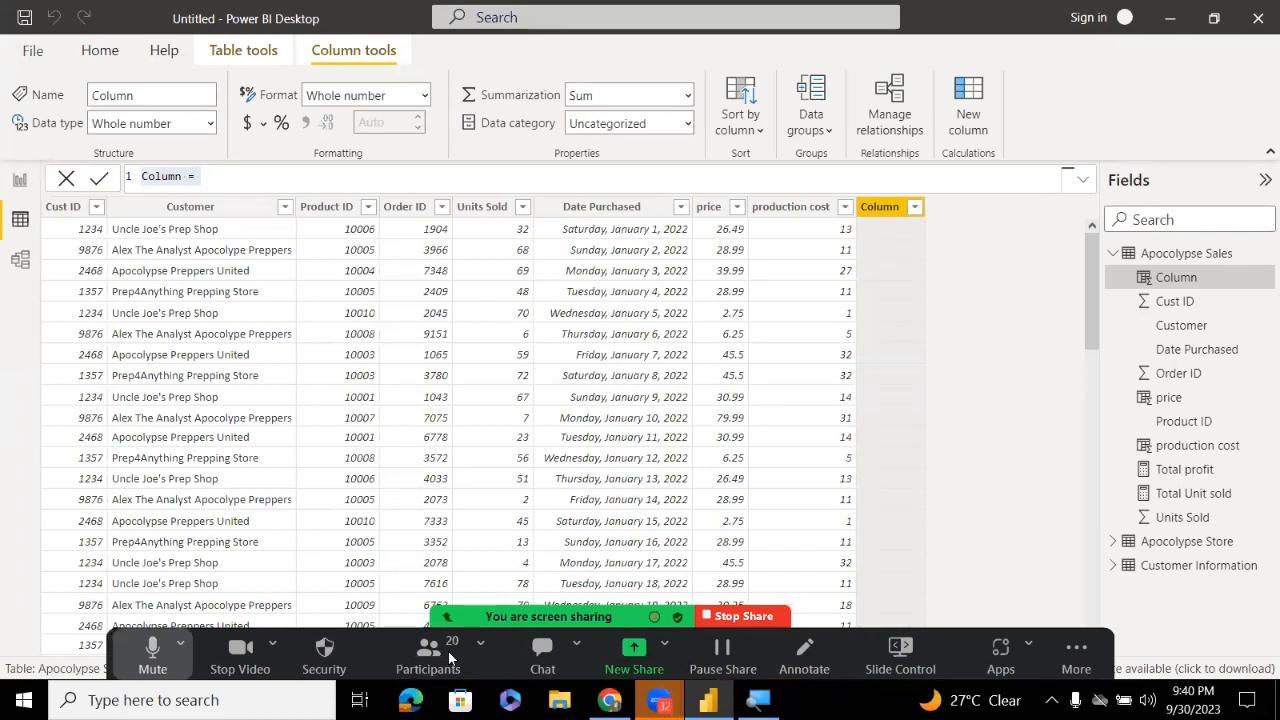
Rename the new column to 'total profit' in its formula, fixing the typo
double_click(177, 176)
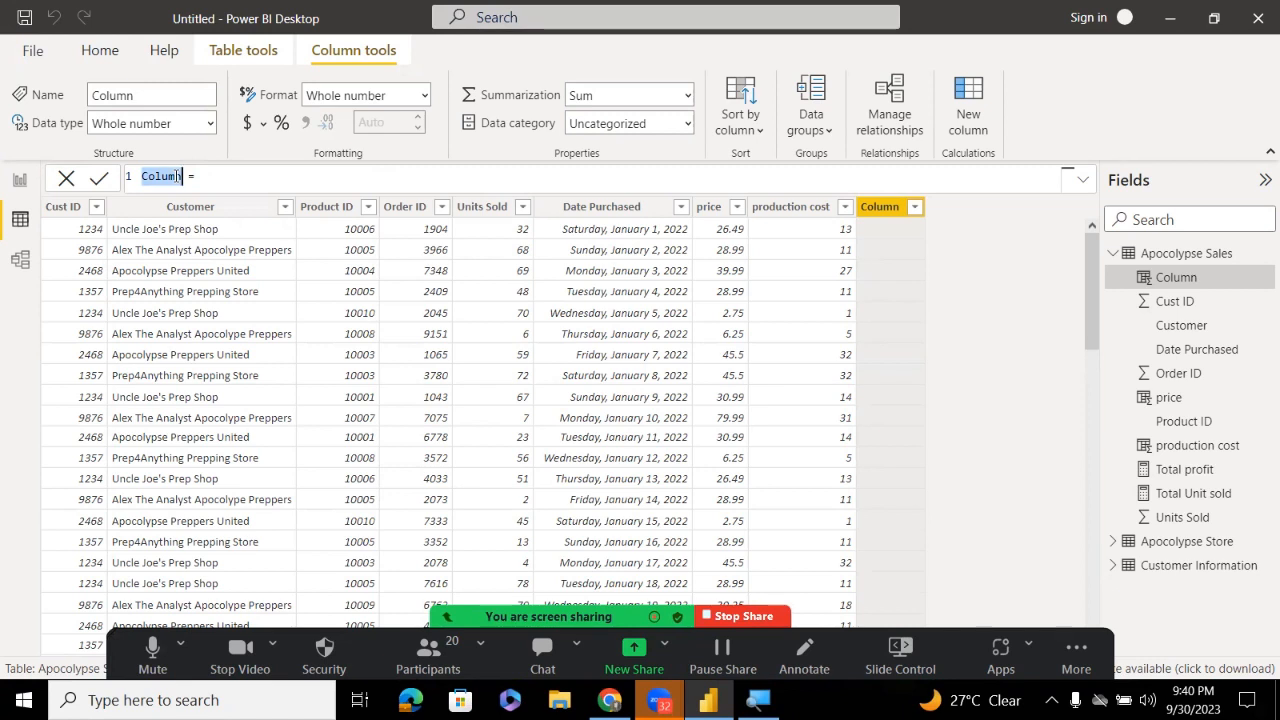
text(to)
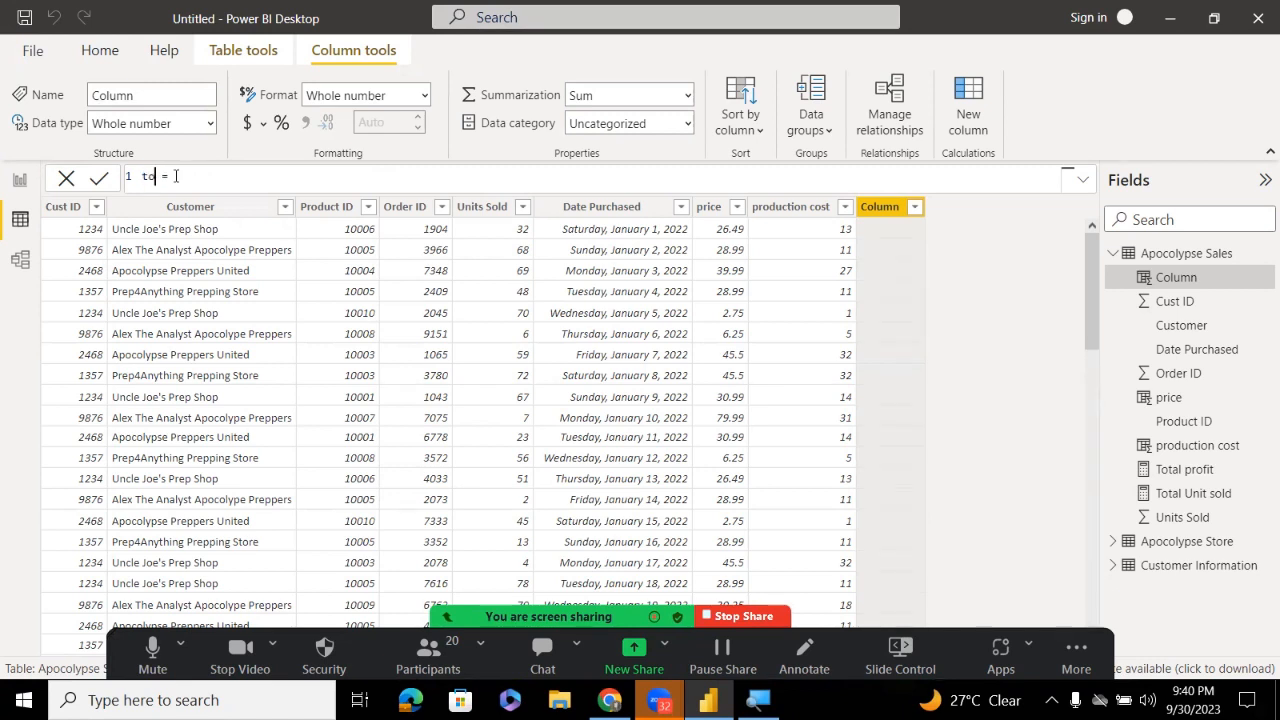
text(tal proft)
key(Left)
text(i)
click(240, 180)
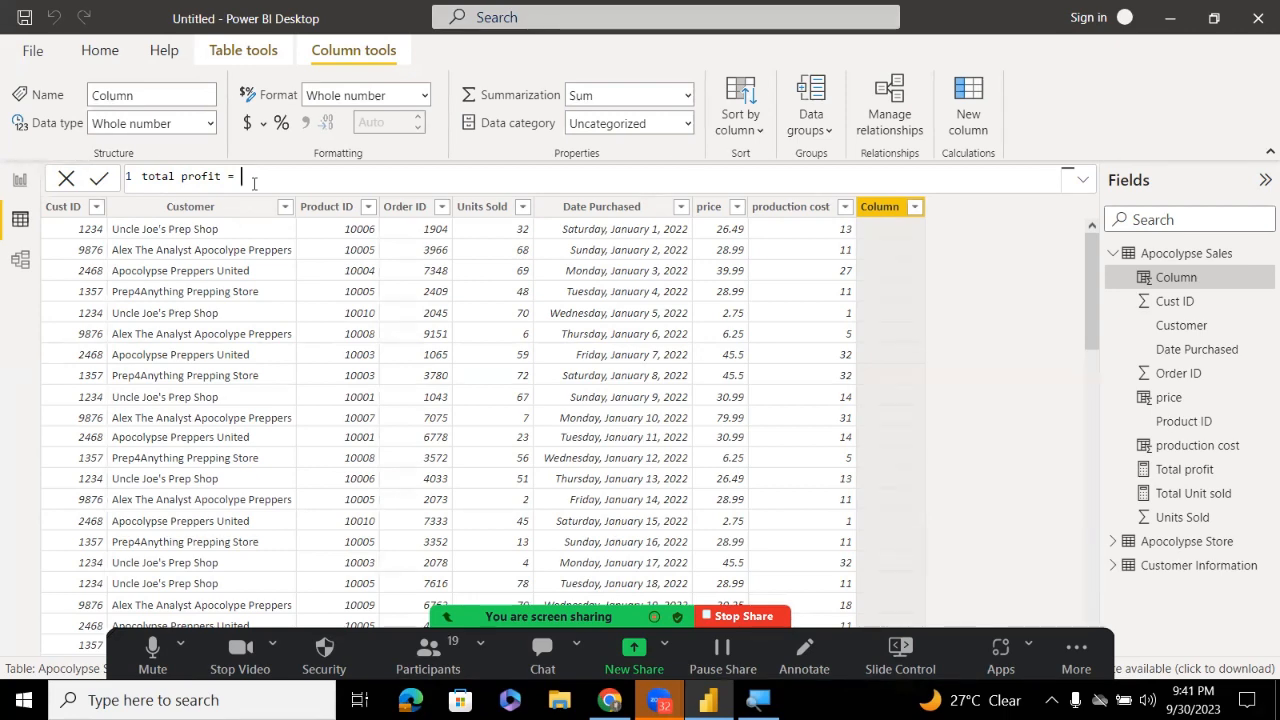
Start the formula with Units Sold * price using autocomplete
text(t)
key(BackSpace)
text(un)
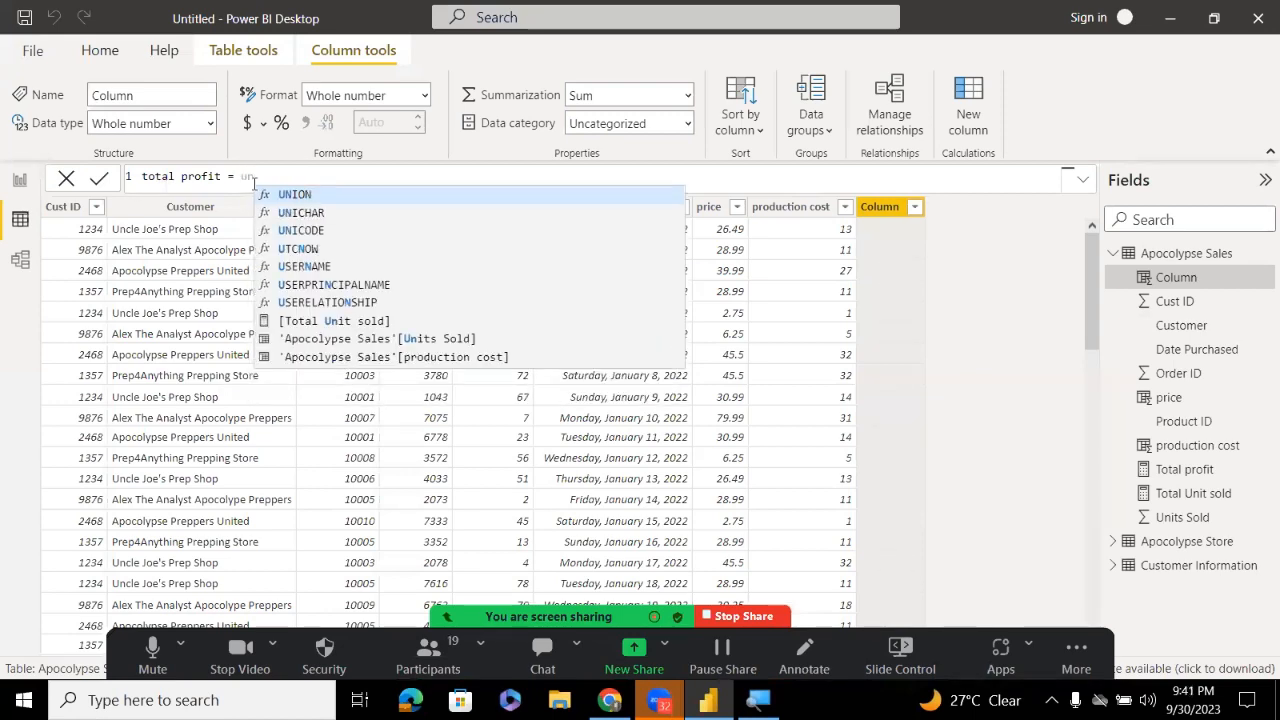
key(Down)
key(Down)
key(Down)
key(Down)
key(Down)
key(Down)
key(Down)
key(Down)
key(Tab)
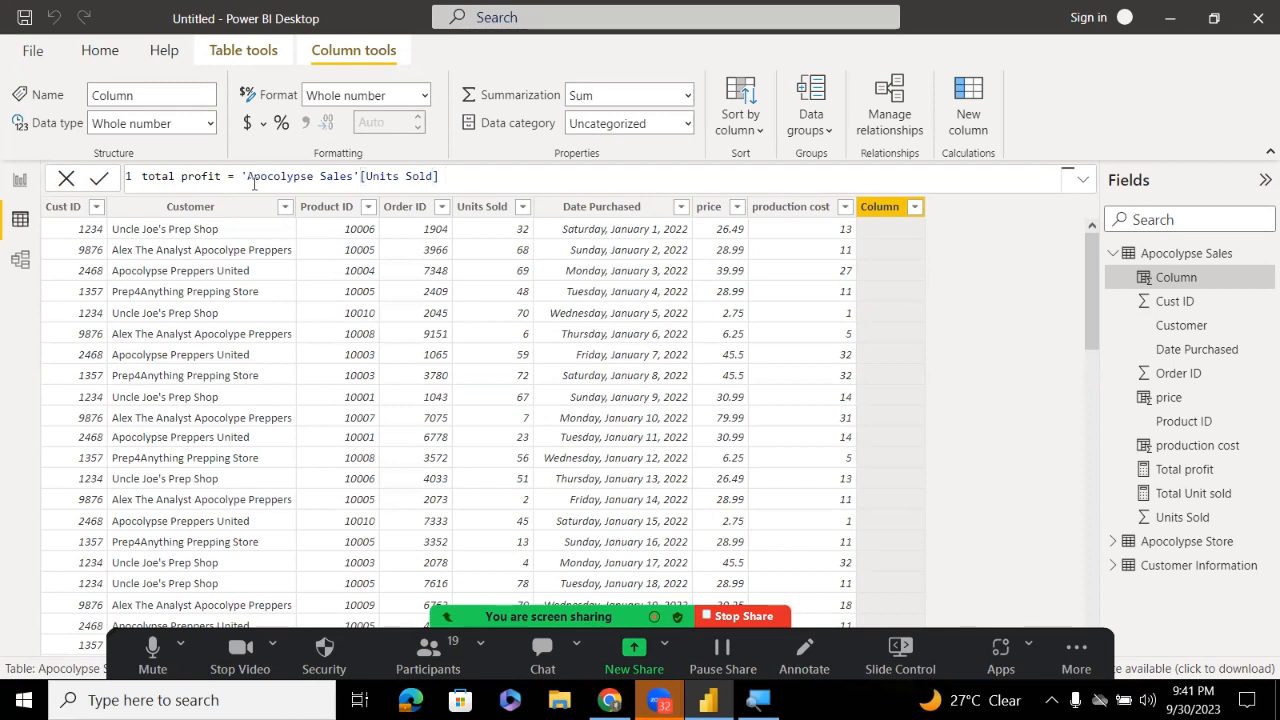
text(*)
text(pric)
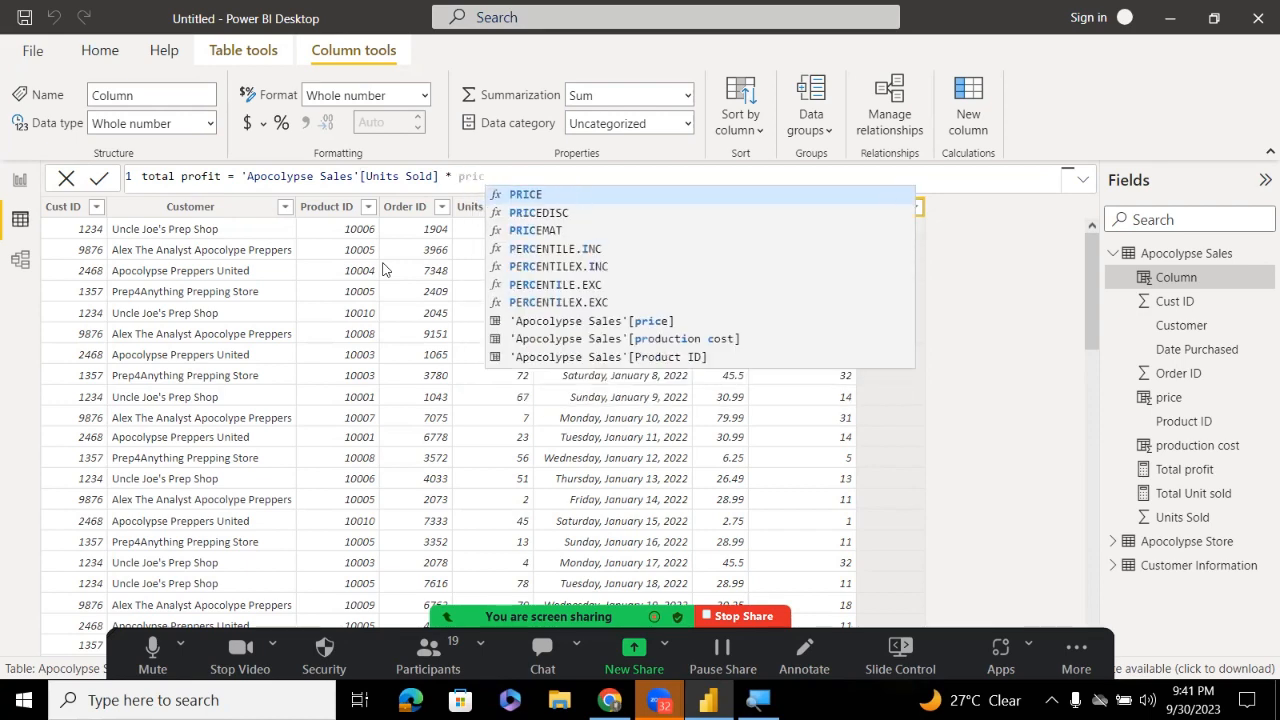
key(Down)
key(Down)
key(Down)
key(Down)
key(Down)
key(Down)
key(Down)
key(Down)
key(Tab)
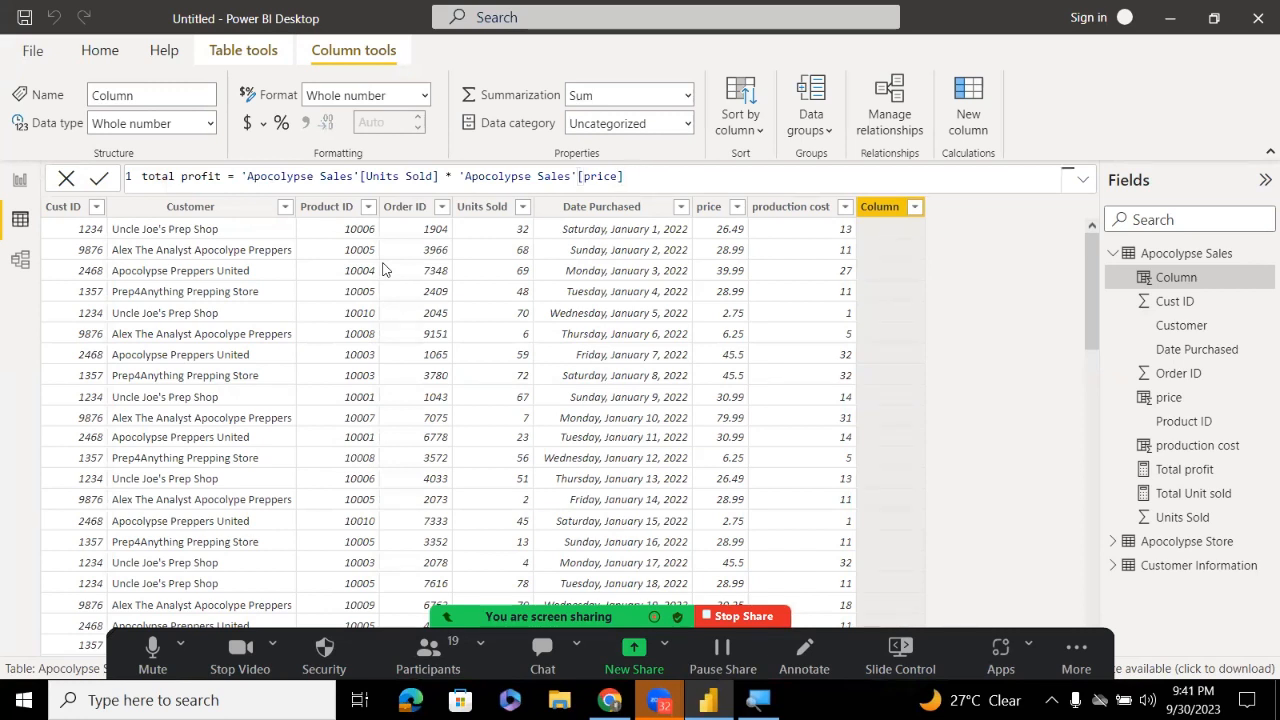
Subtract Units Sold * production cost and commit the formula, triggering a duplicate-name warning
text(-)
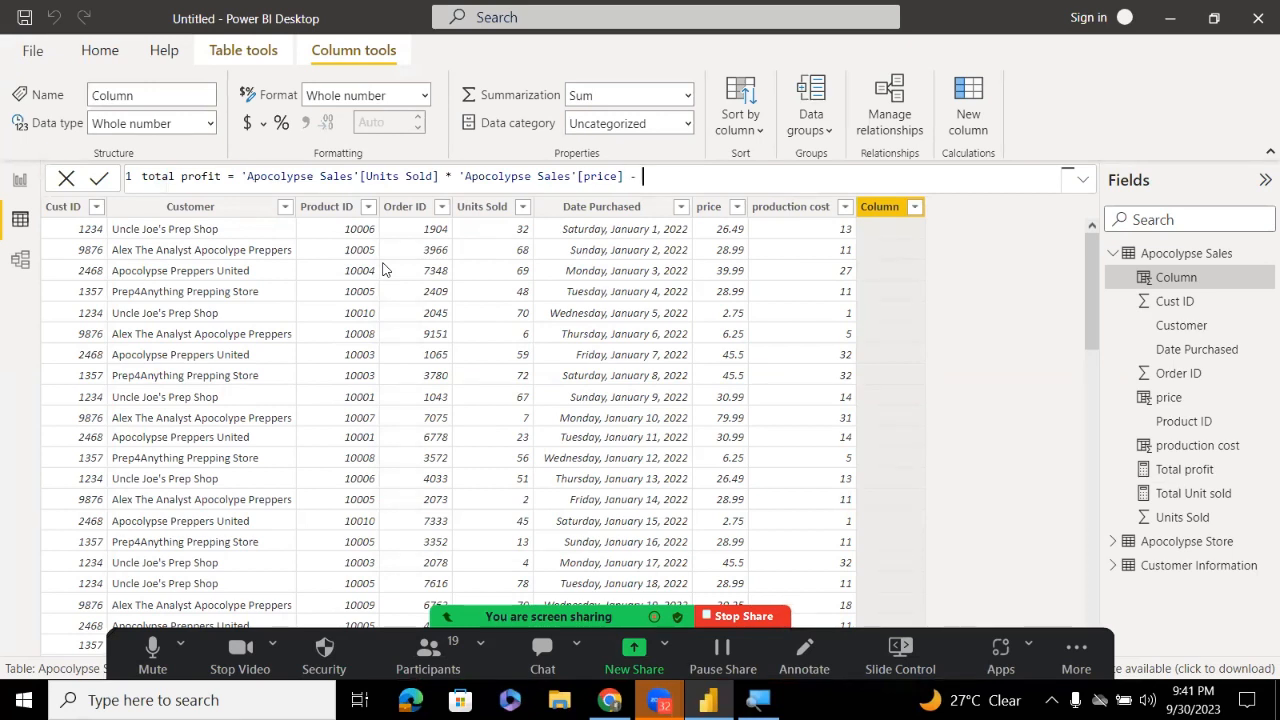
text( p)
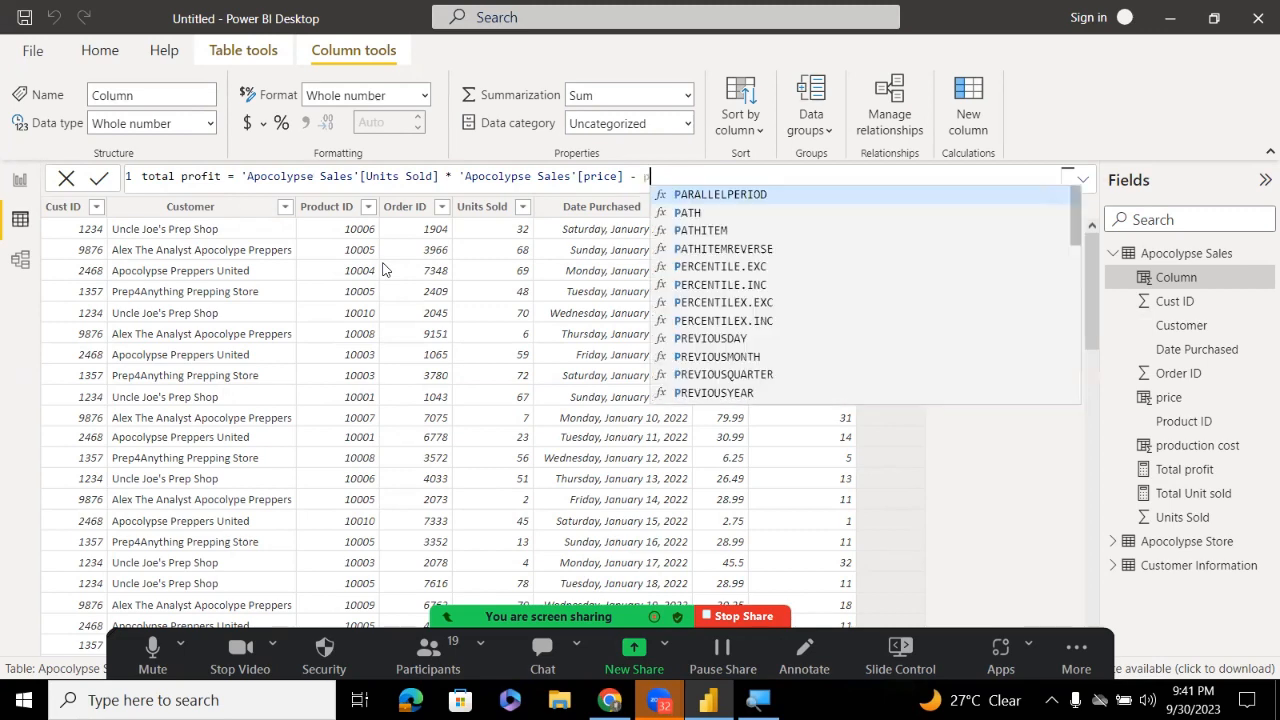
key(BackSpace)
text(U)
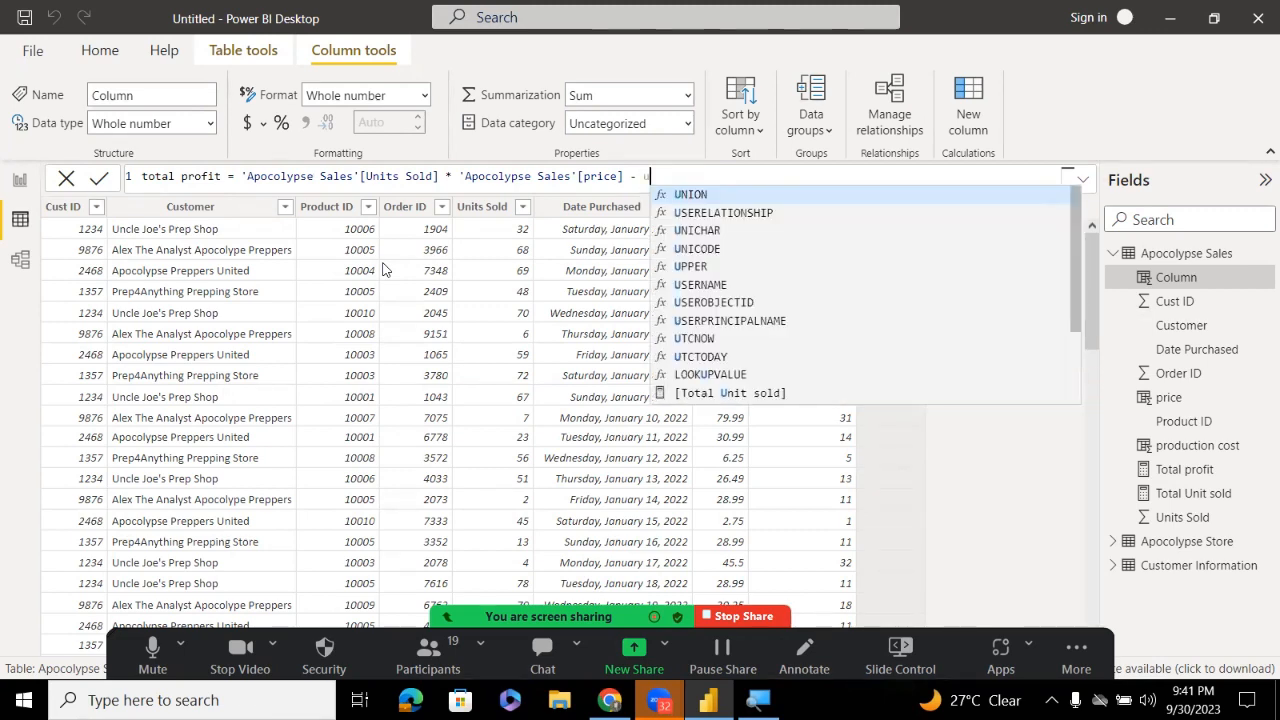
key(Down)
key(Down)
key(Down)
key(Down)
key(Down)
key(Down)
key(Down)
key(Down)
key(Down)
key(Down)
key(Down)
key(Down)
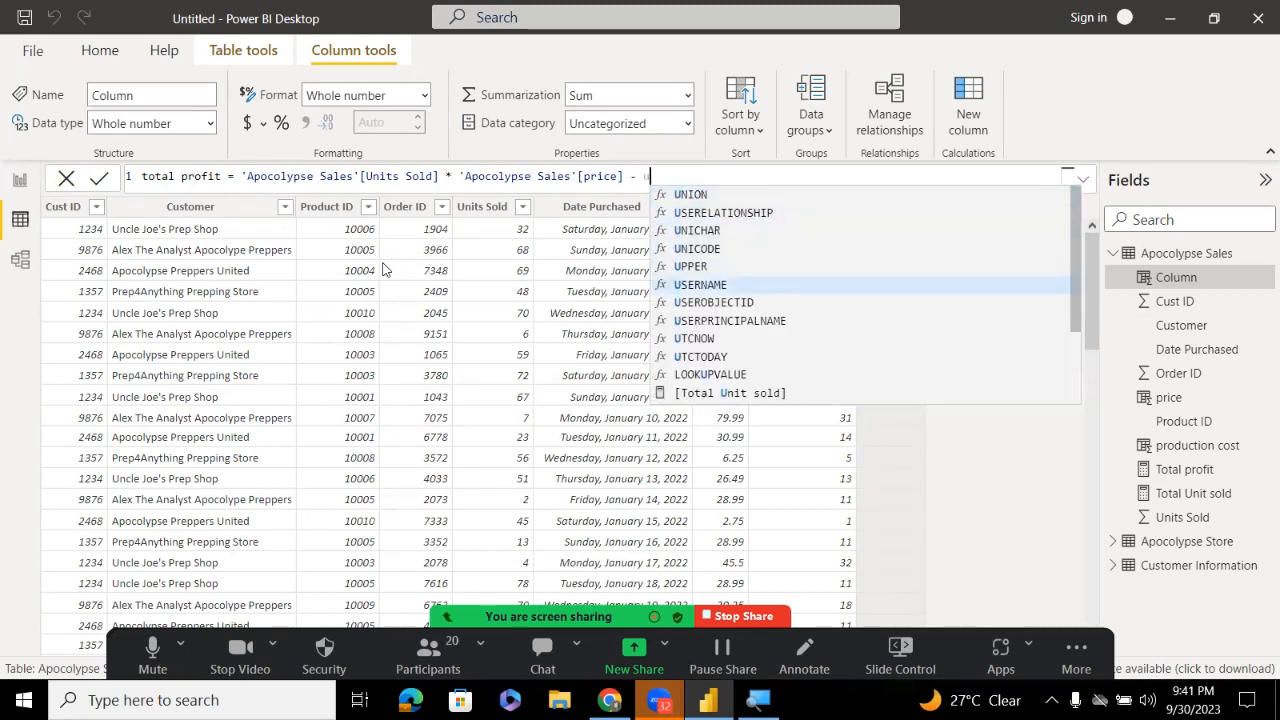
key(Down)
key(Up)
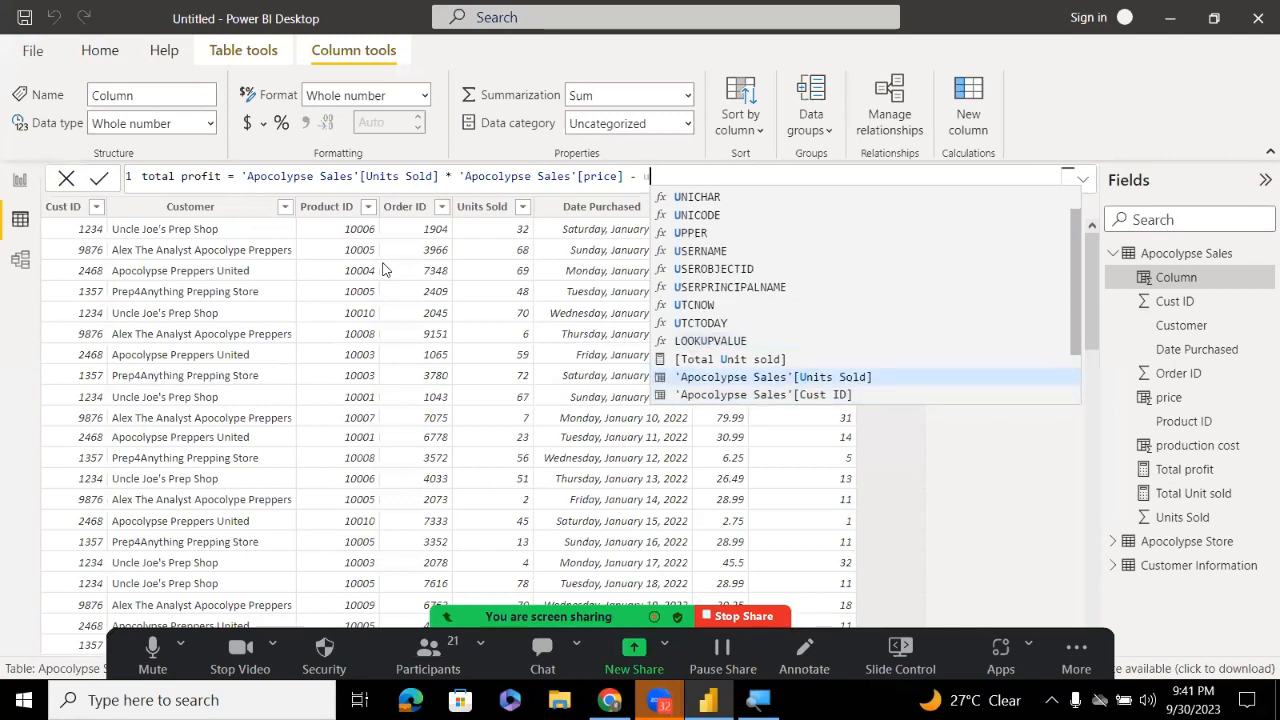
key(Tab)
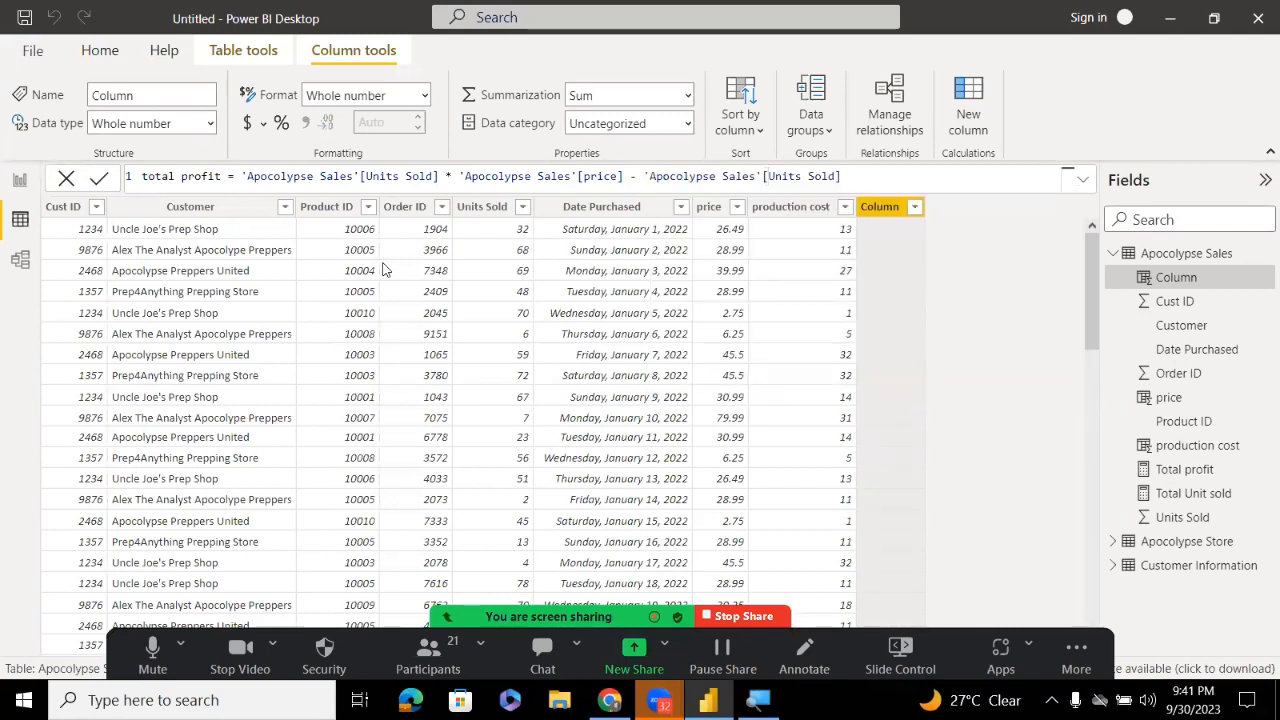
text(* pro)
key(Down)
key(Down)
key(Down)
key(Down)
key(Down)
key(Down)
key(Down)
key(Down)
key(Down)
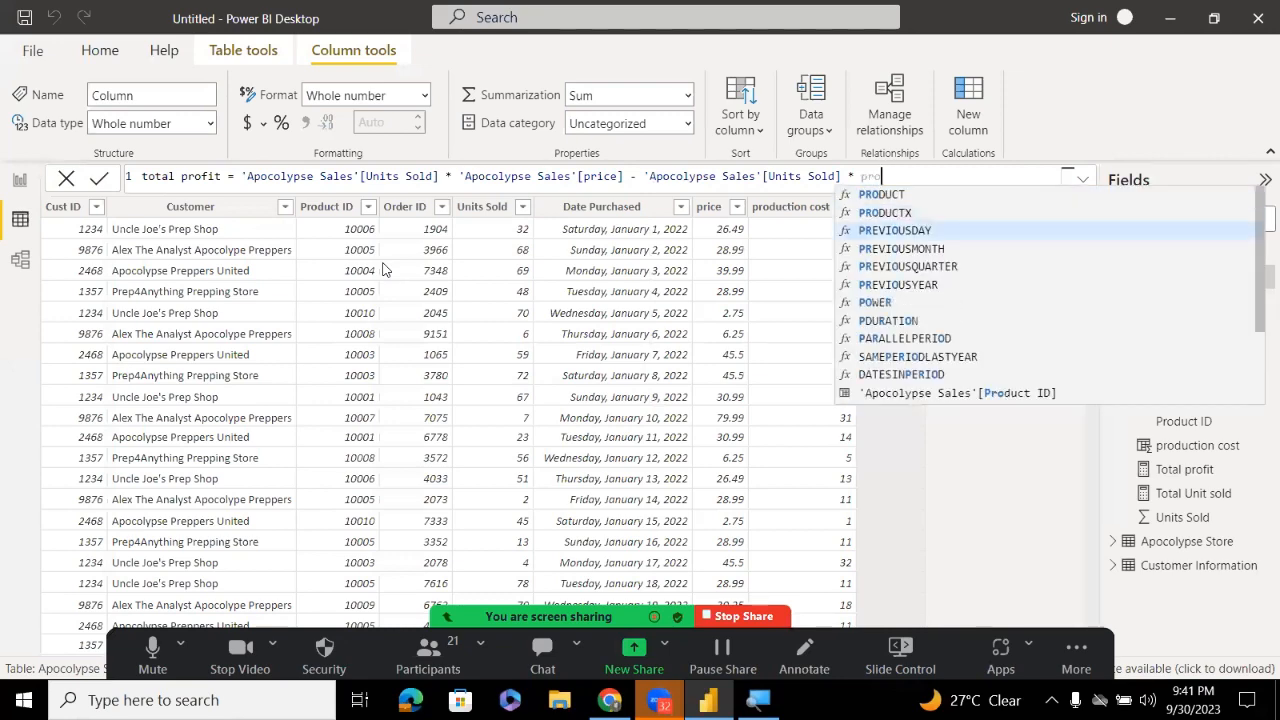
key(Down)
key(Down)
key(Down)
key(Down)
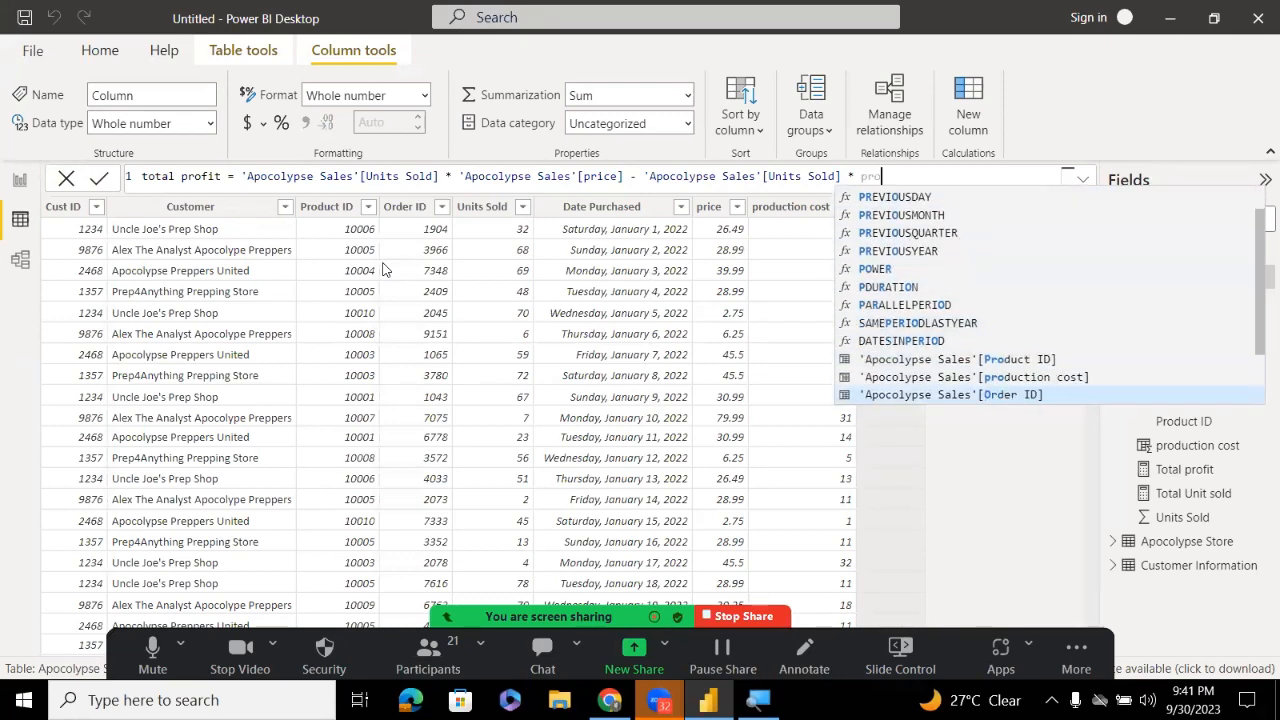
key(Up)
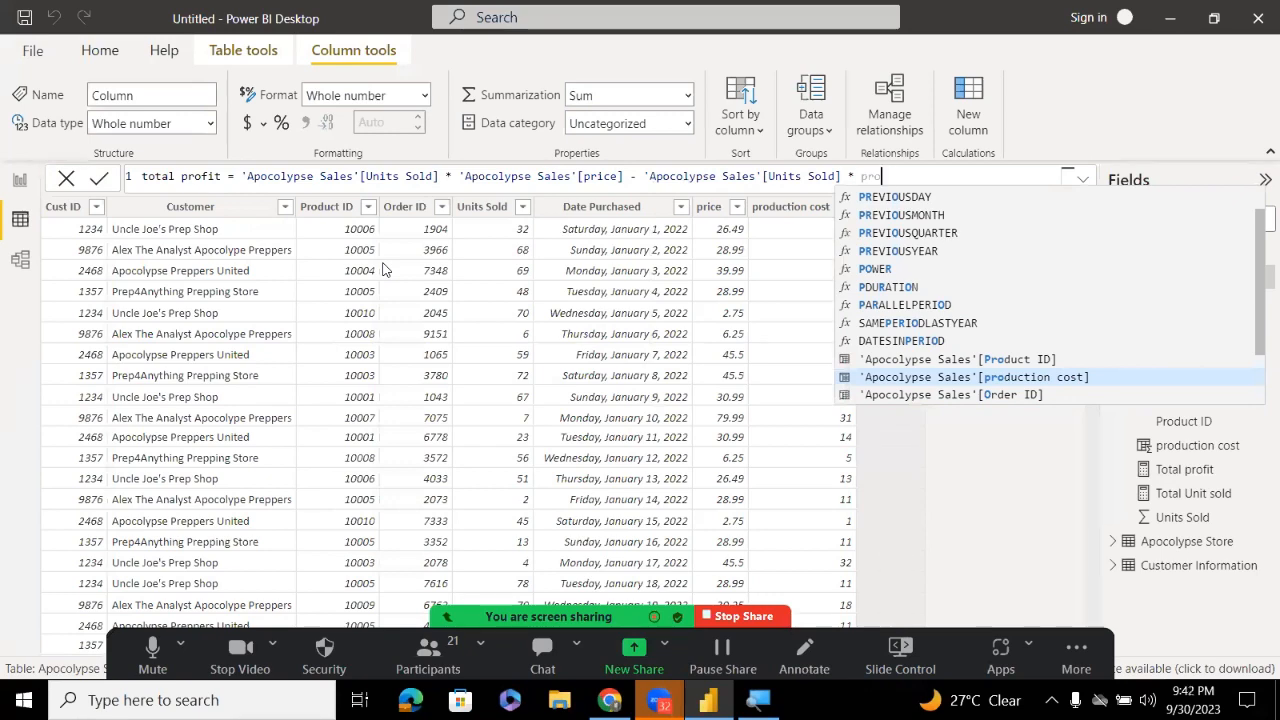
key(Tab)
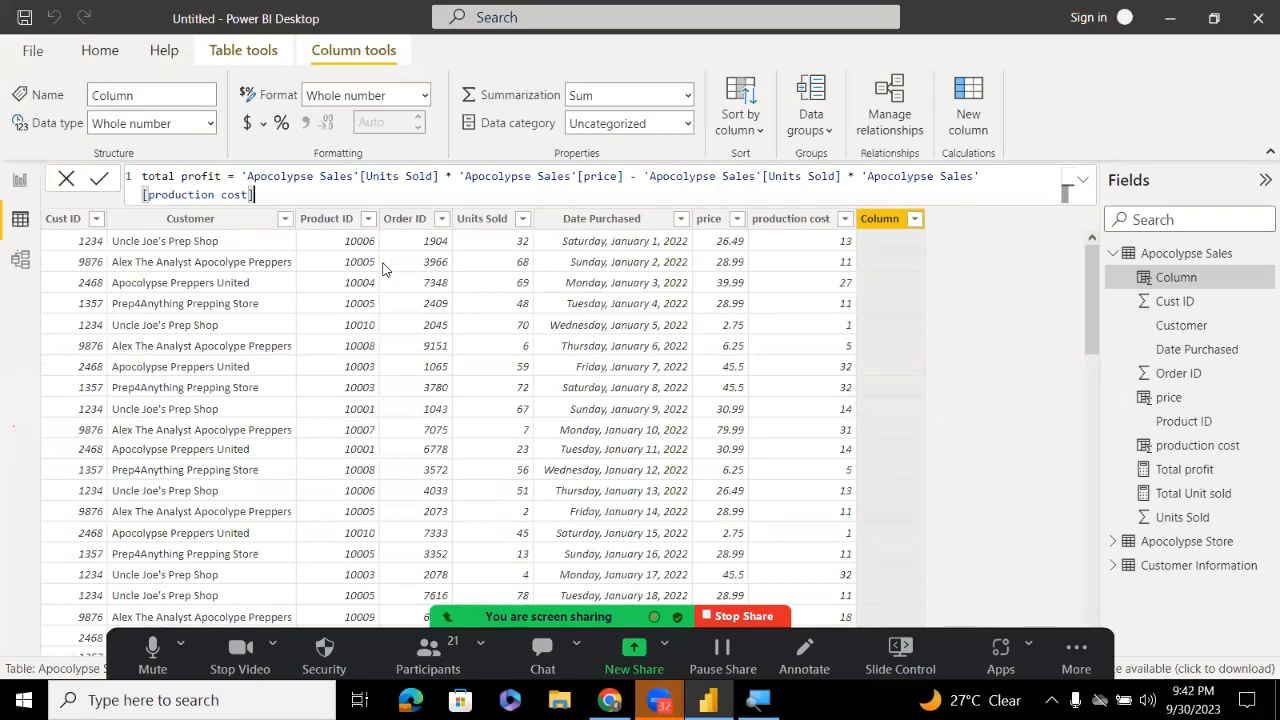
key(Return)
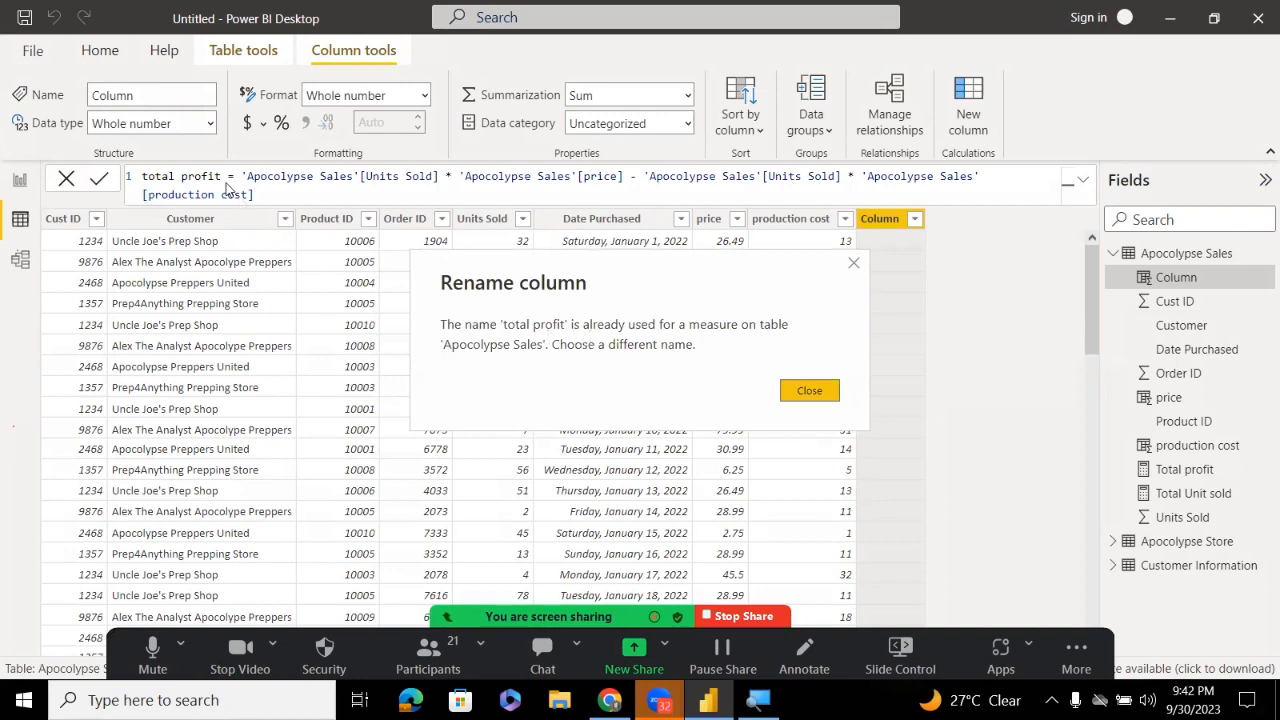
Dismiss the warning, rename the column to 'total profit 2', commit it, and return to Report view
click(814, 391)
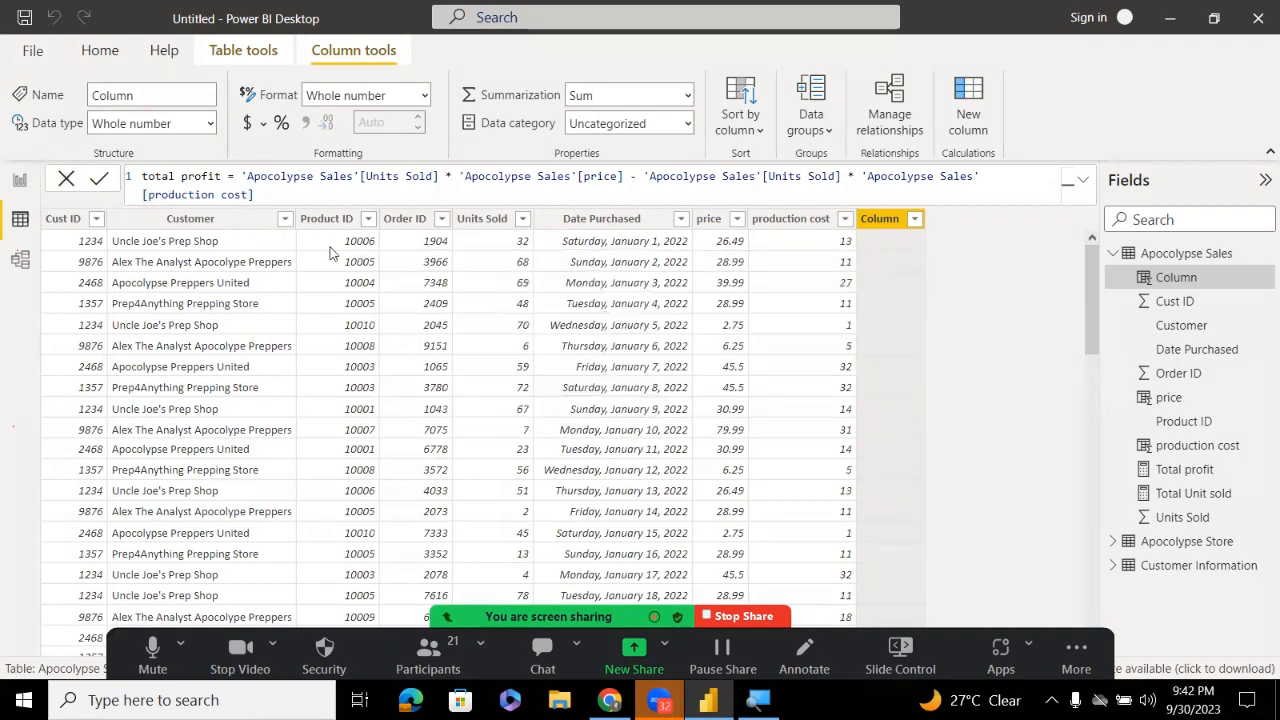
click(226, 178)
text(2)
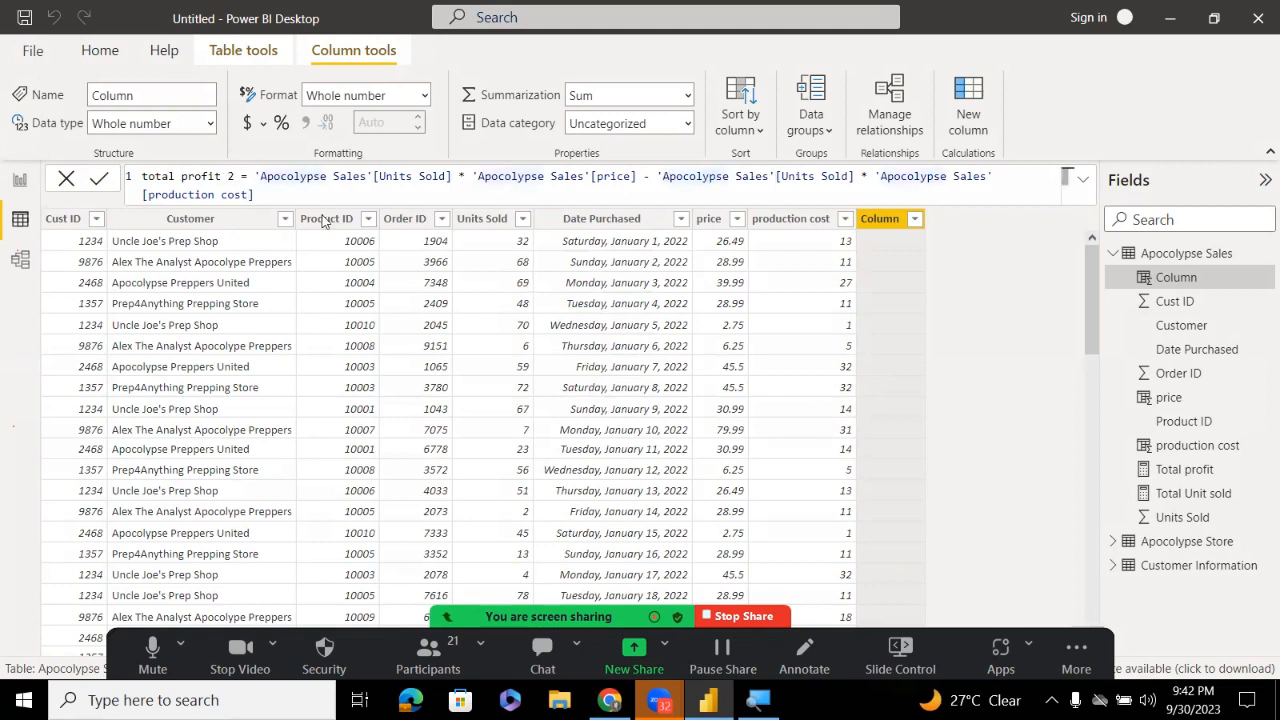
click(99, 181)
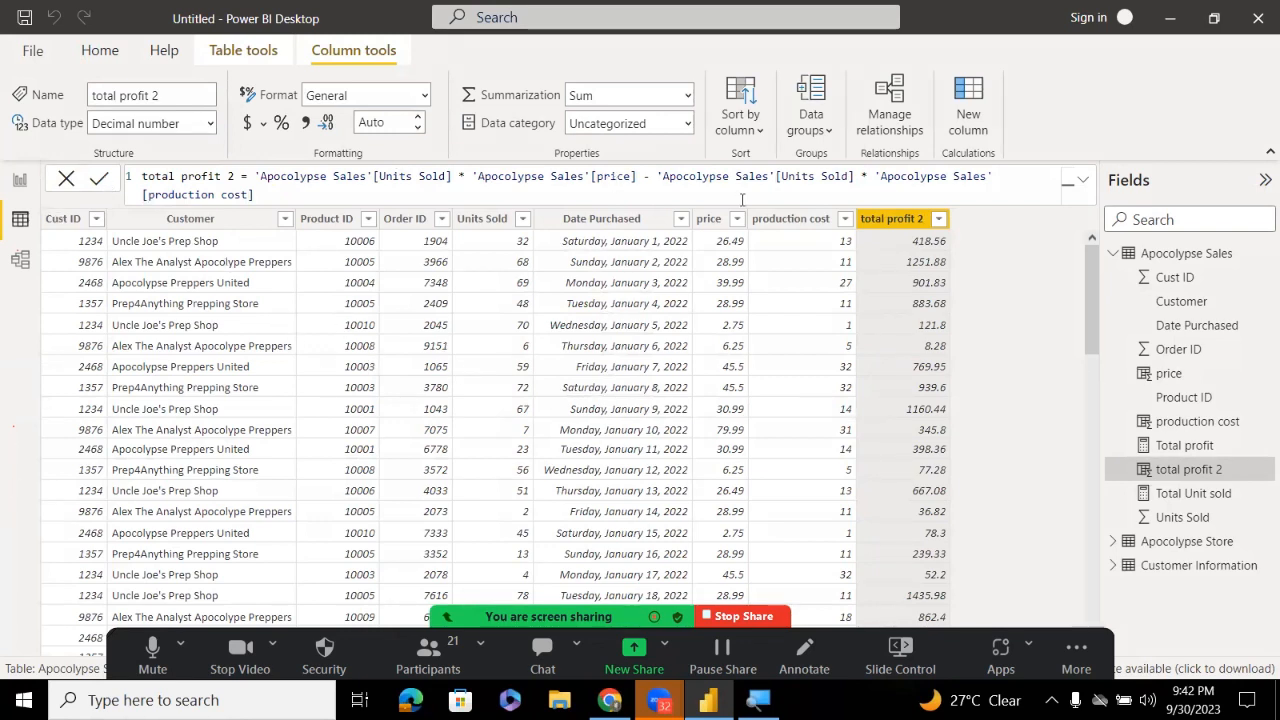
click(19, 182)
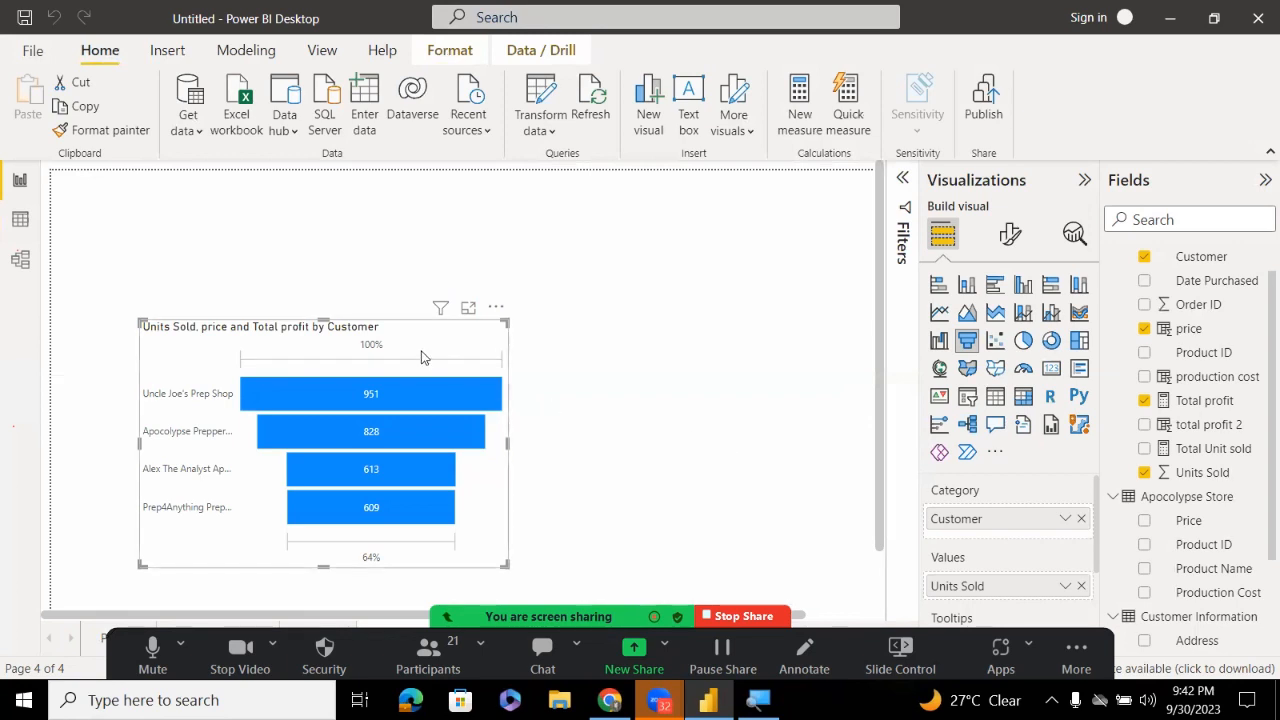
Move the funnel to the top-left, add a card, and try total profit 2 and Total profit on it
drag(356, 333, 268, 184)
click(571, 369)
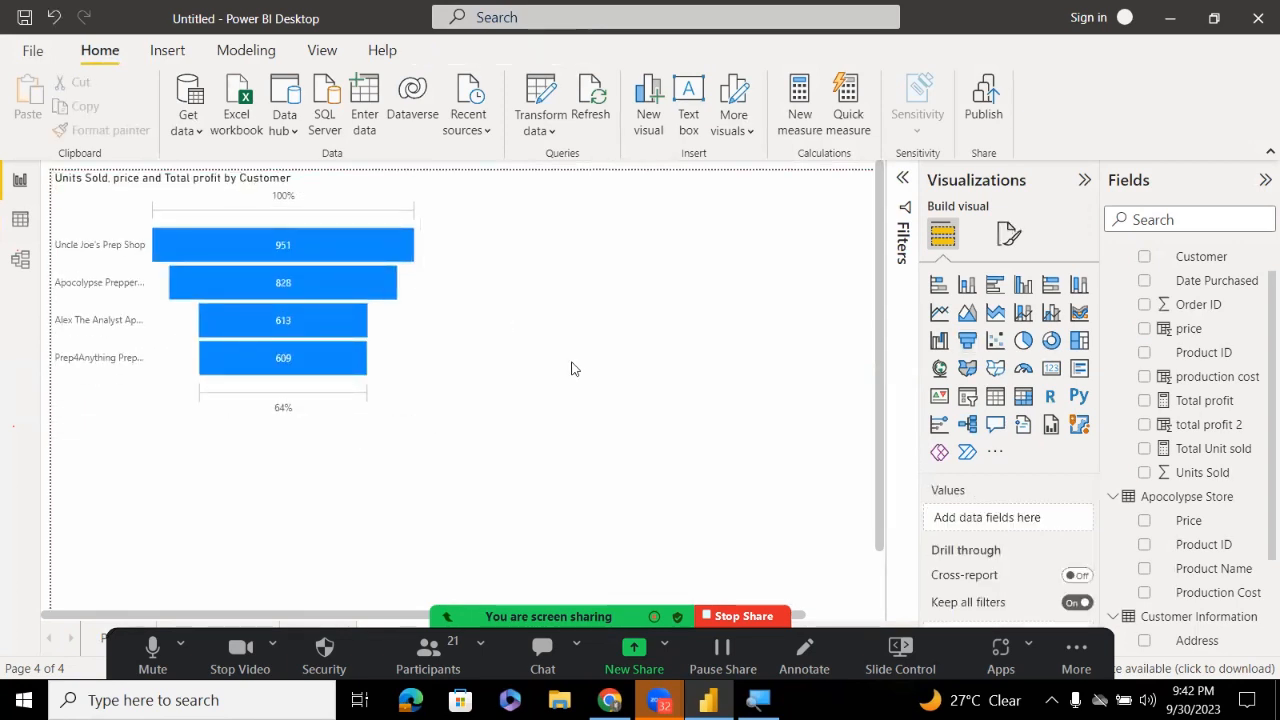
click(1051, 368)
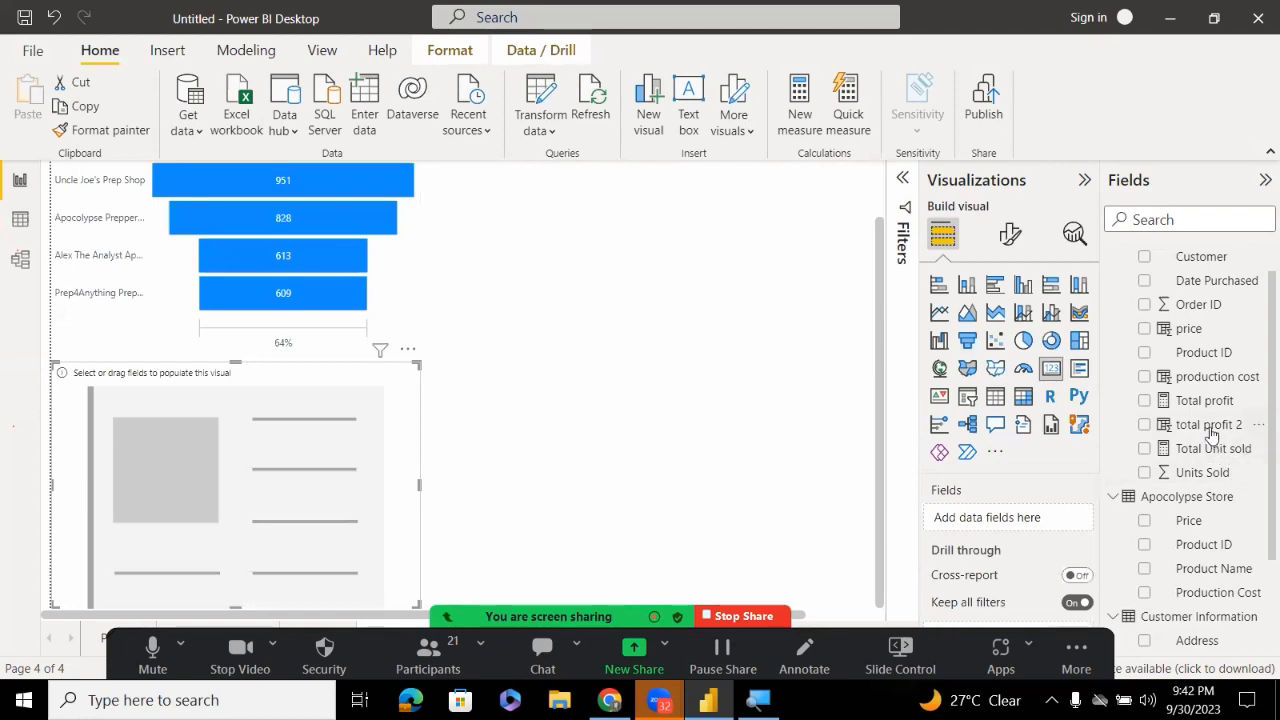
drag(1210, 426, 288, 524)
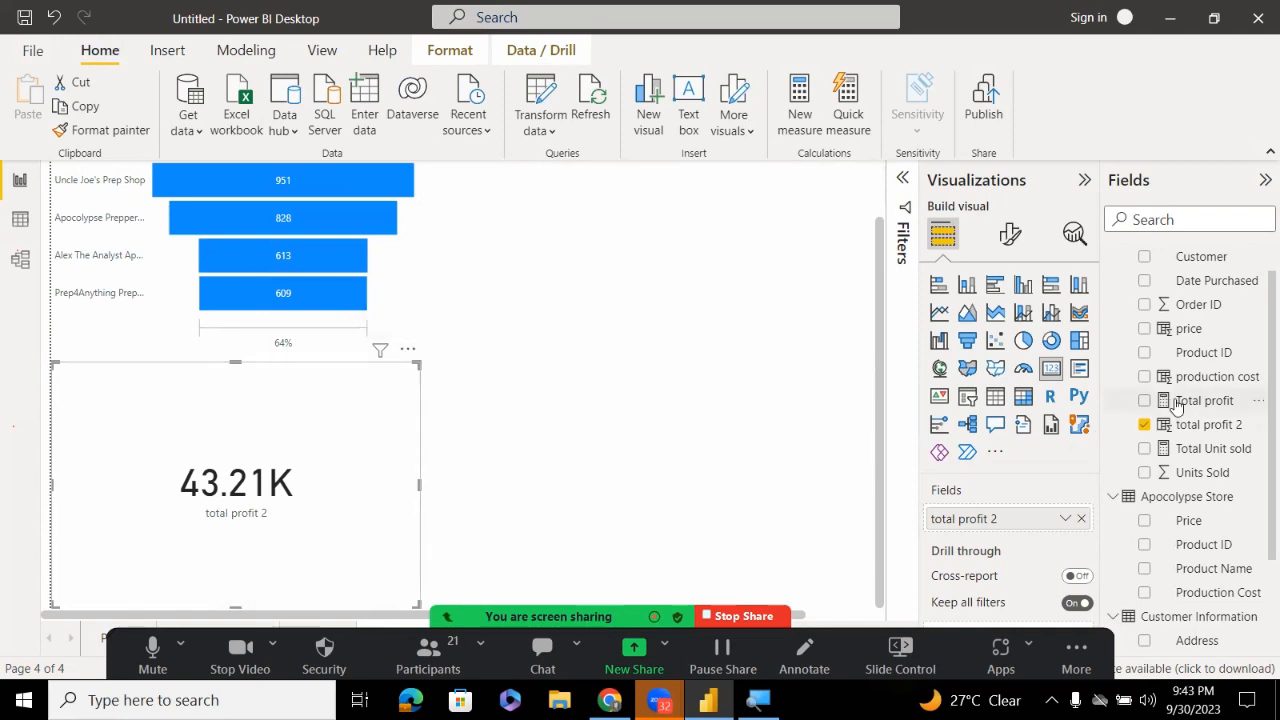
drag(1172, 400, 1022, 520)
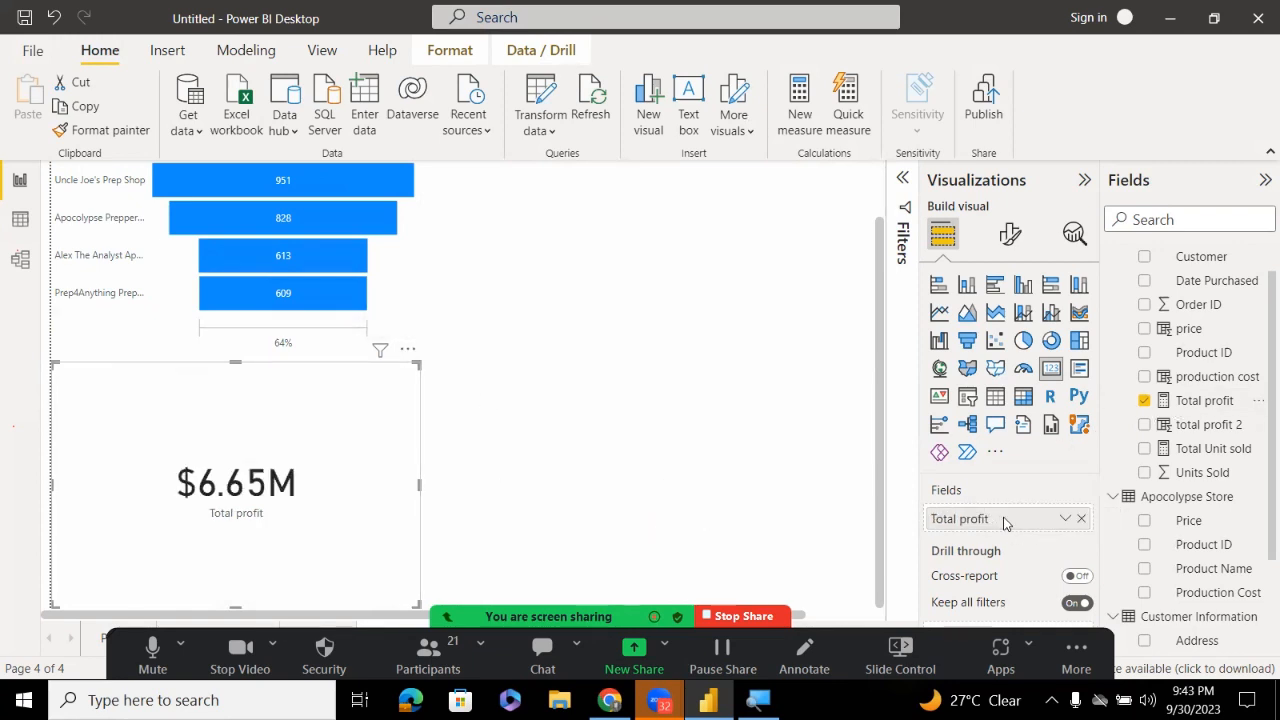
click(1081, 519)
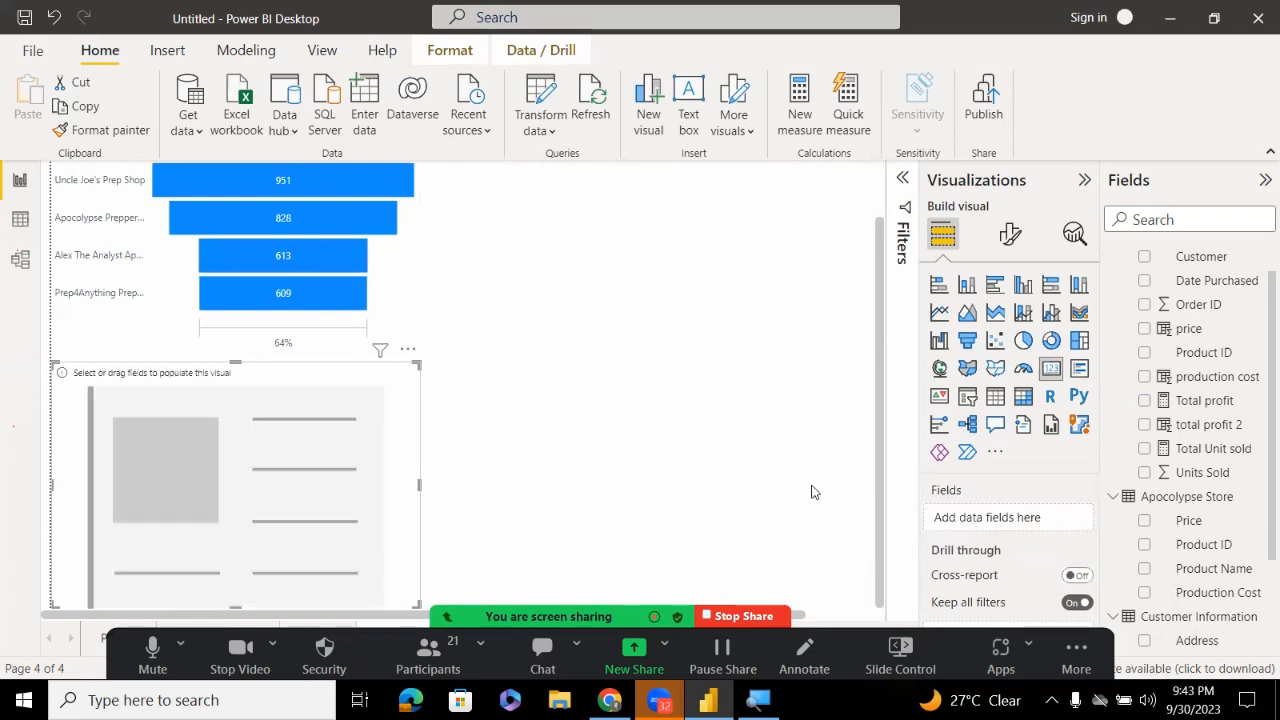
click(1180, 426)
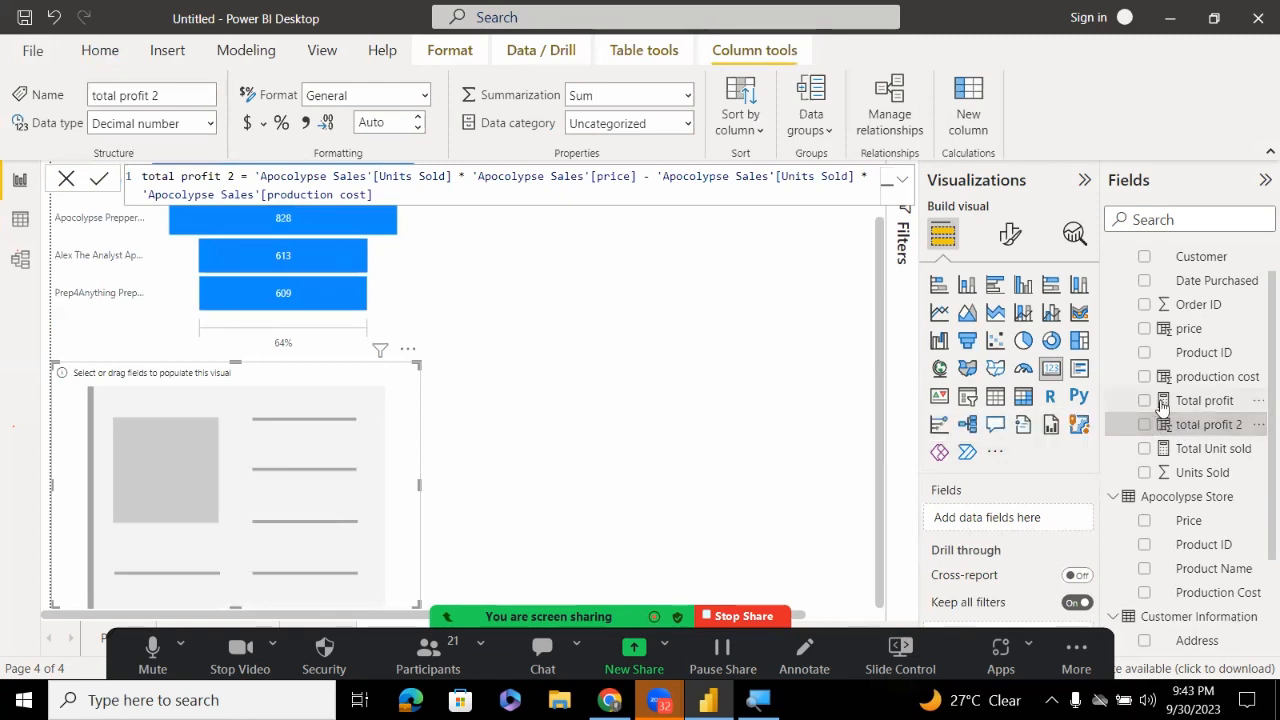
click(1162, 402)
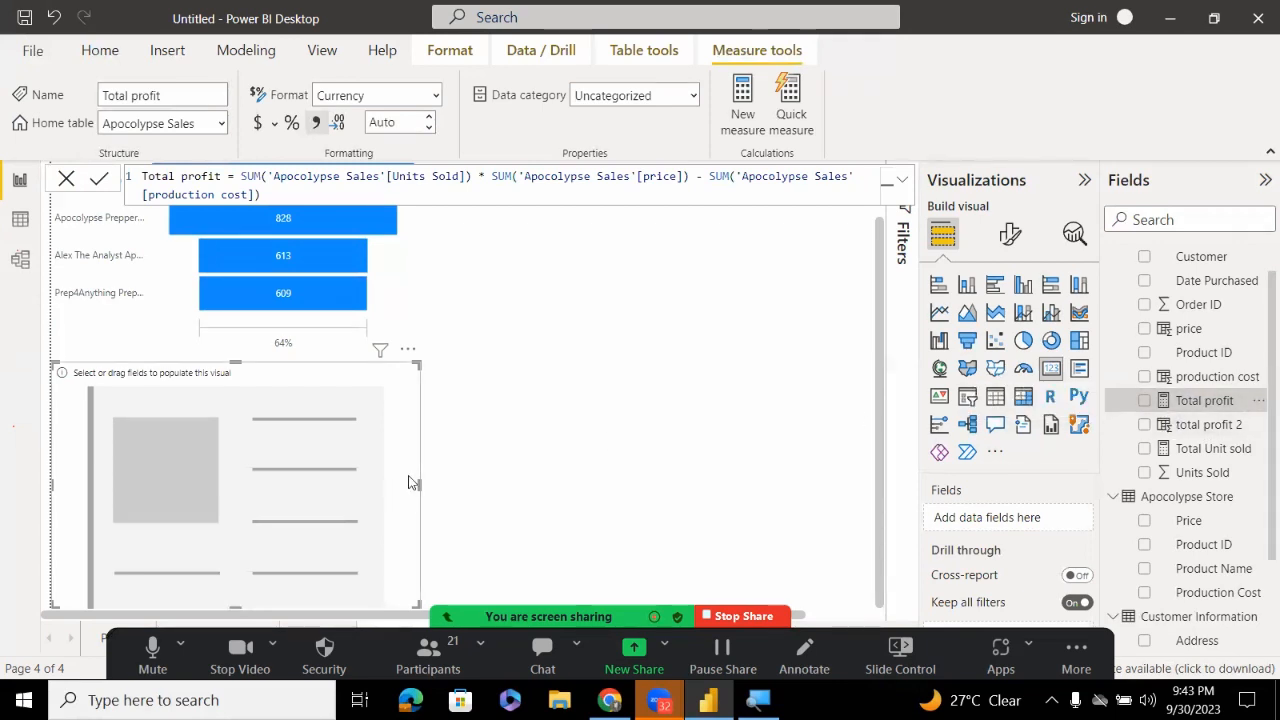
Resize the card, show Total profit ($6.65M) on it, and cancel deleting the measure
drag(419, 490, 295, 488)
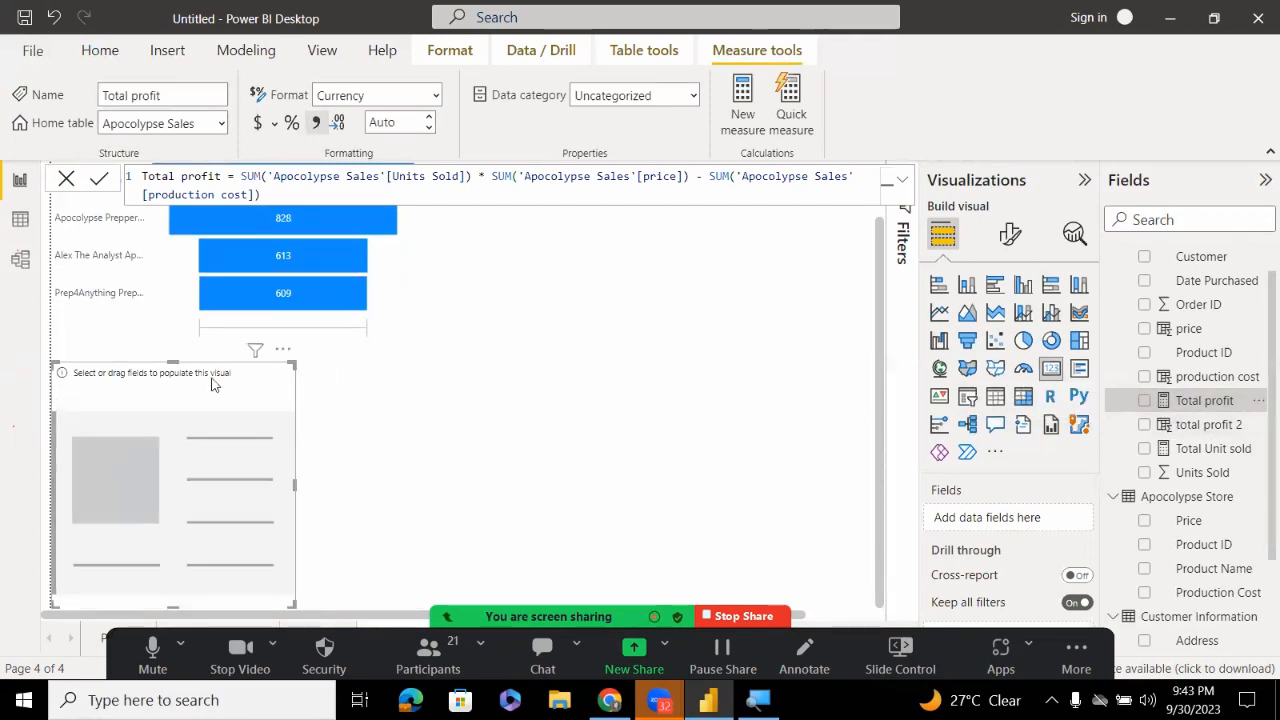
drag(176, 366, 176, 386)
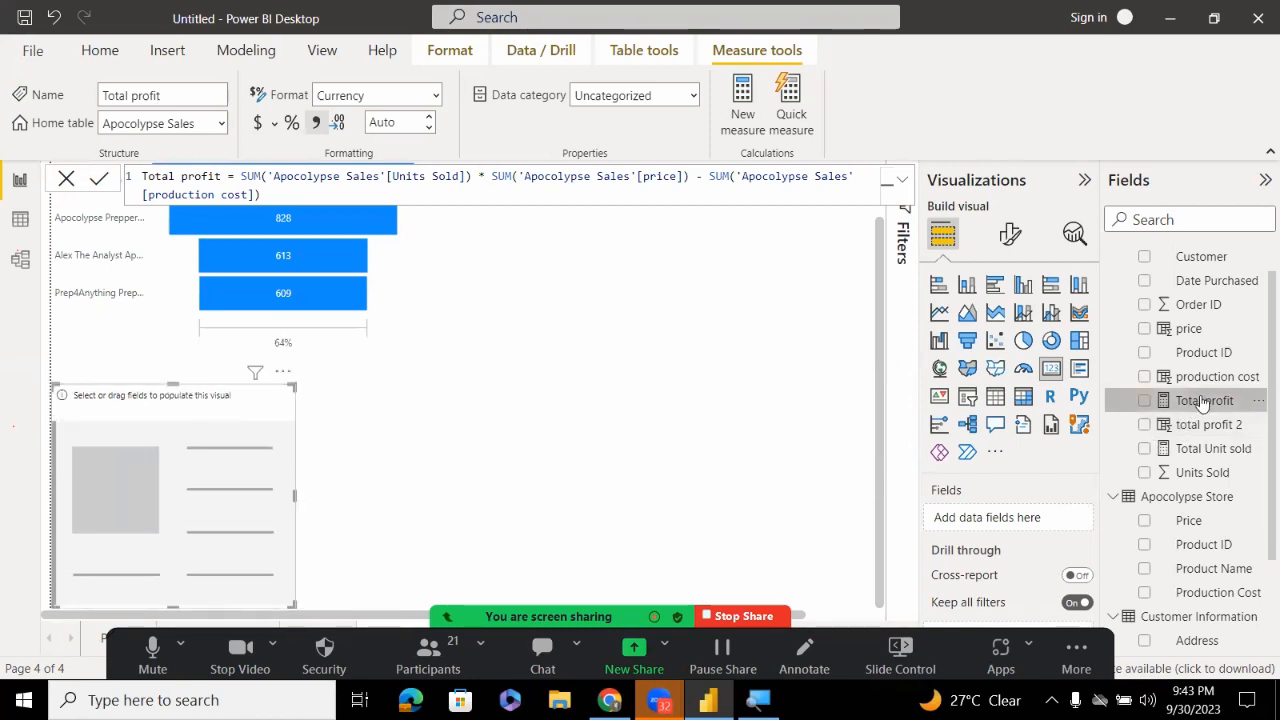
drag(1201, 396, 1040, 516)
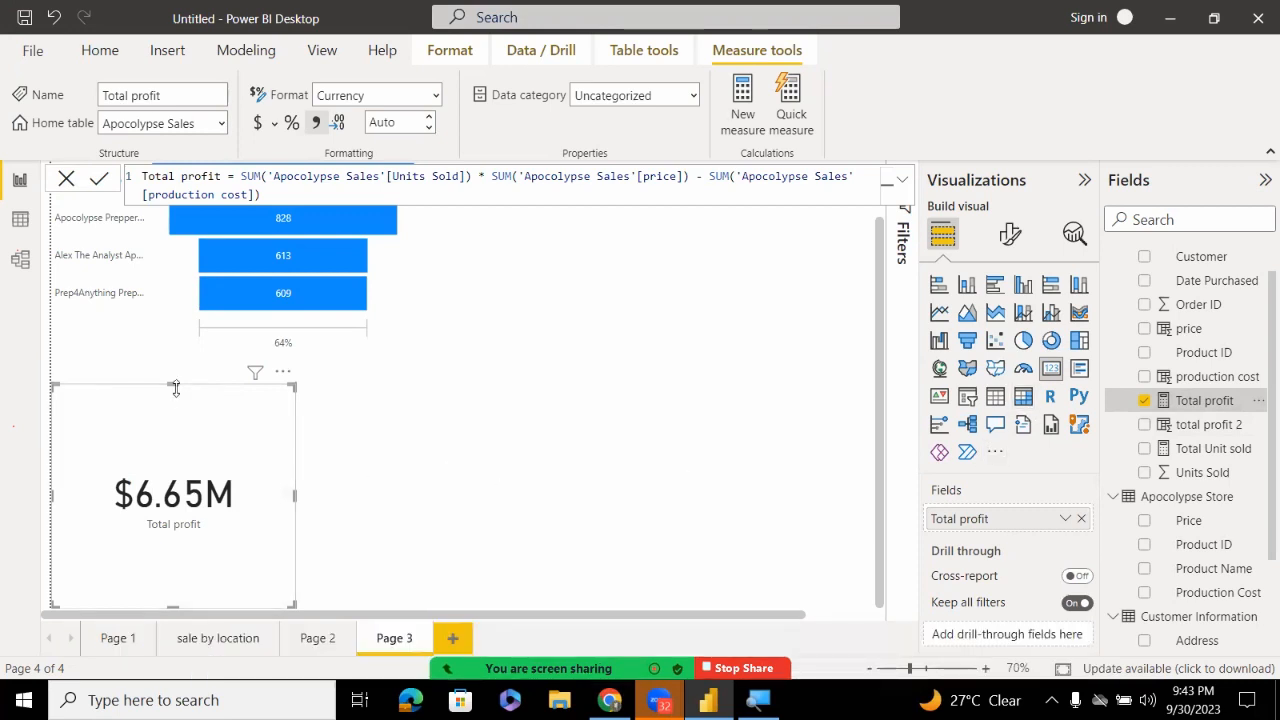
drag(175, 388, 172, 435)
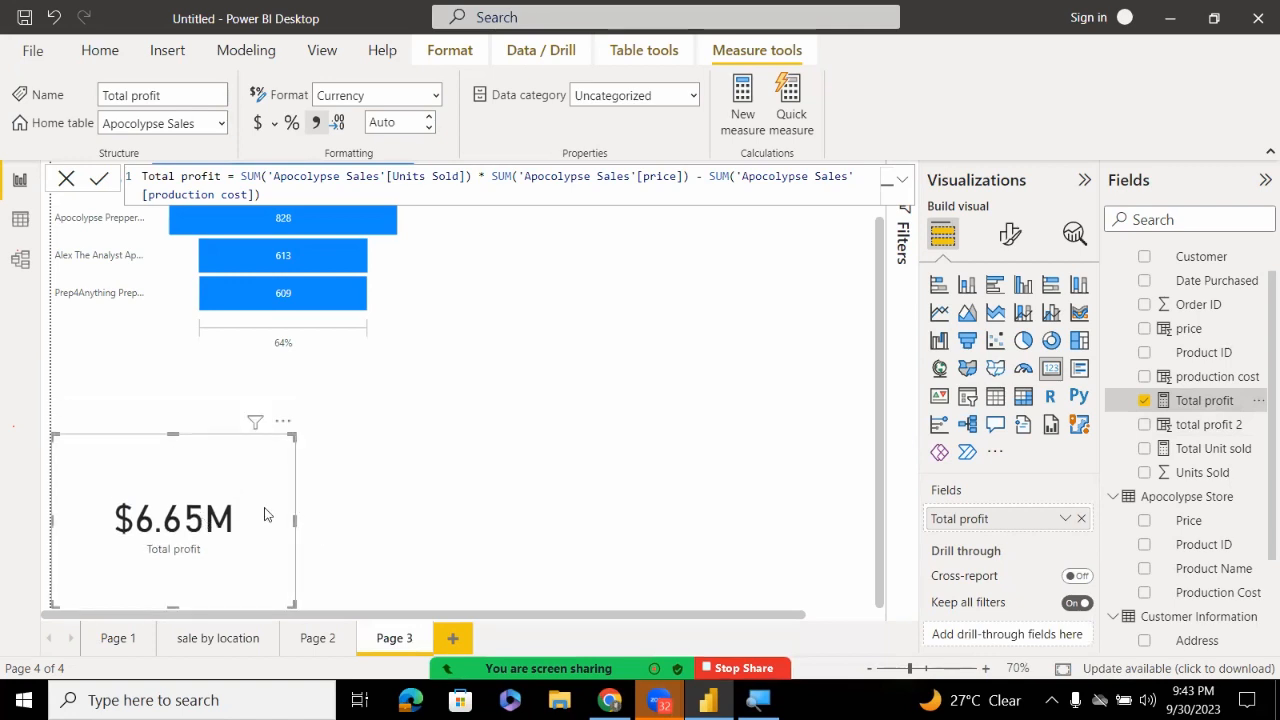
key(Delete)
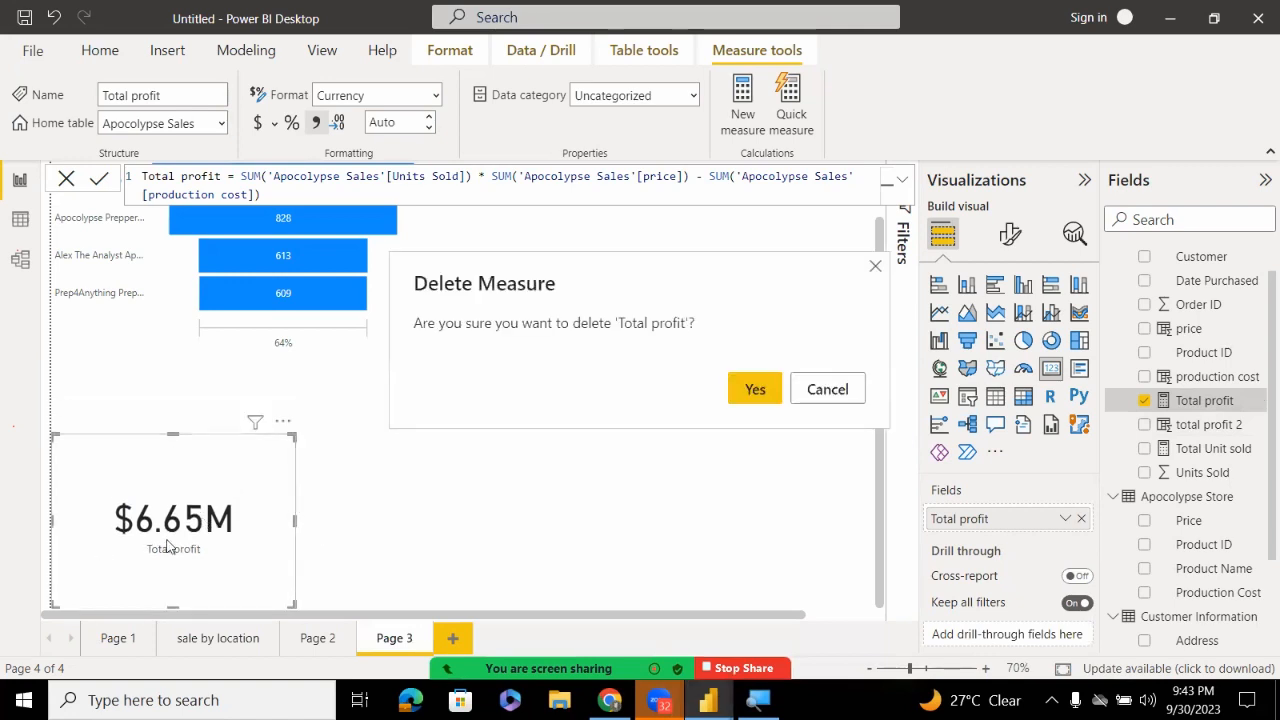
click(826, 389)
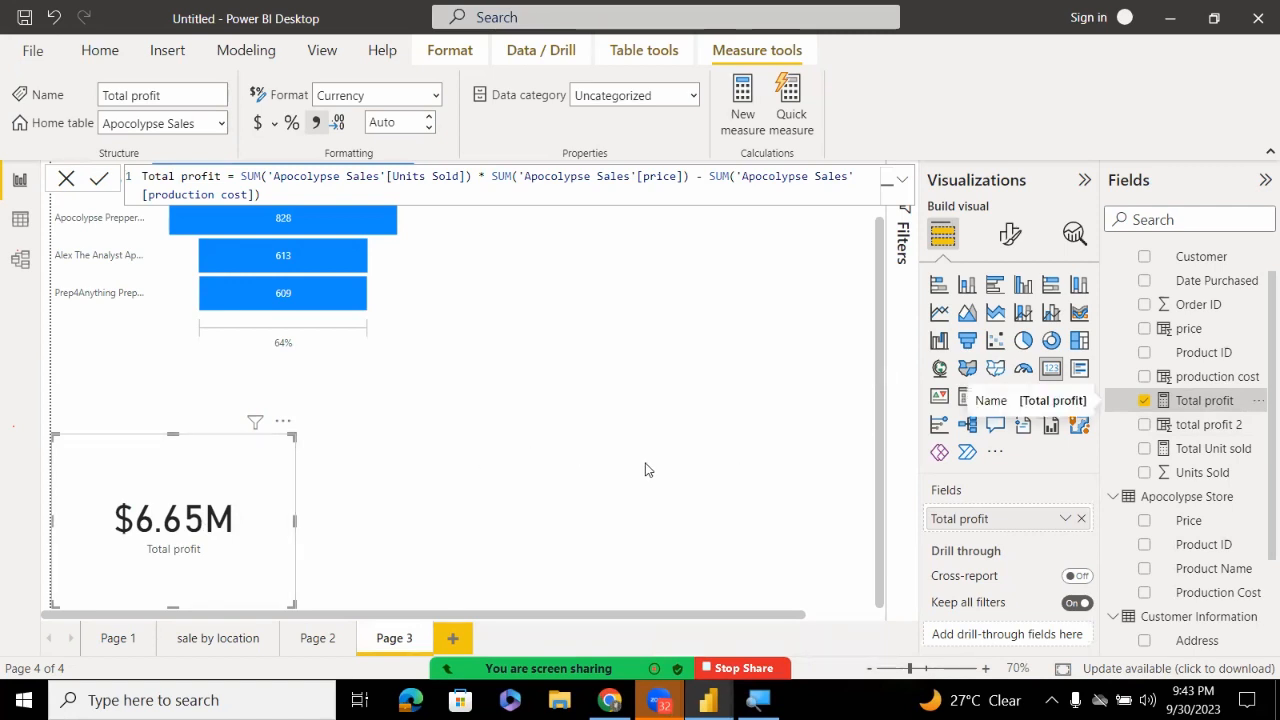
Delete the total profit 2 column from the model and add a new blank Page 4
click(1192, 424)
right_click(1197, 425)
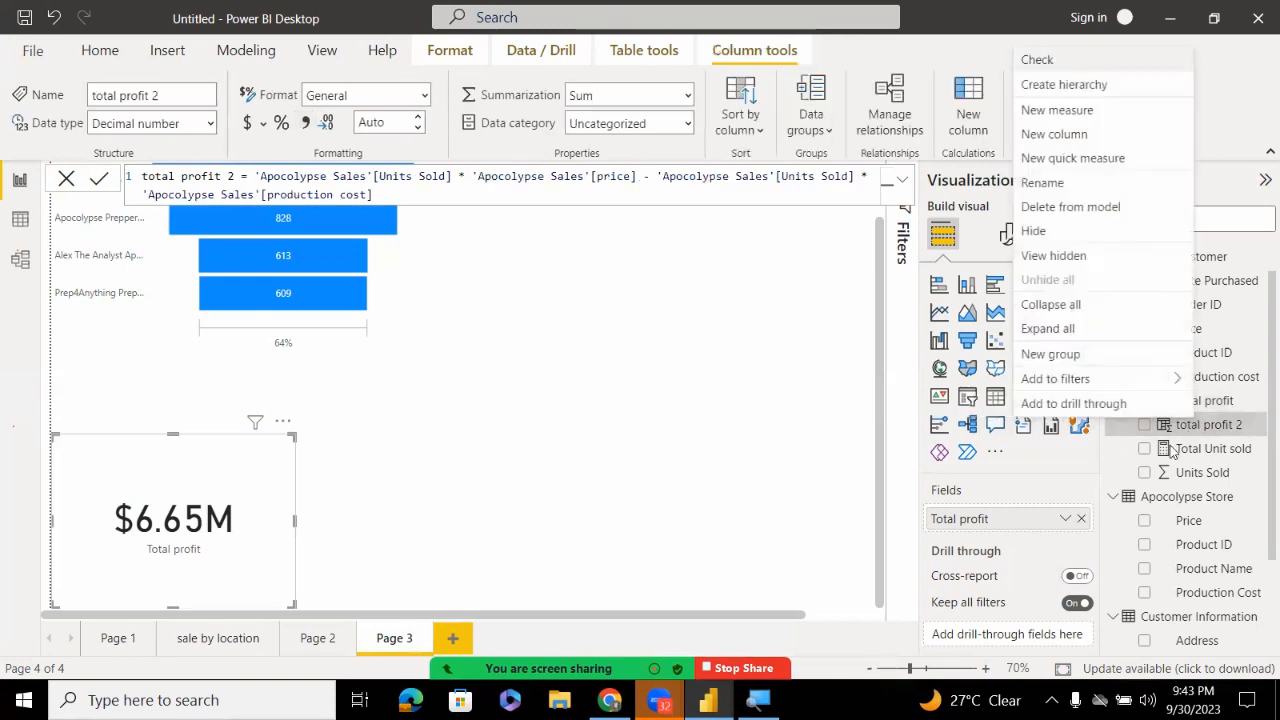
click(1045, 206)
click(764, 389)
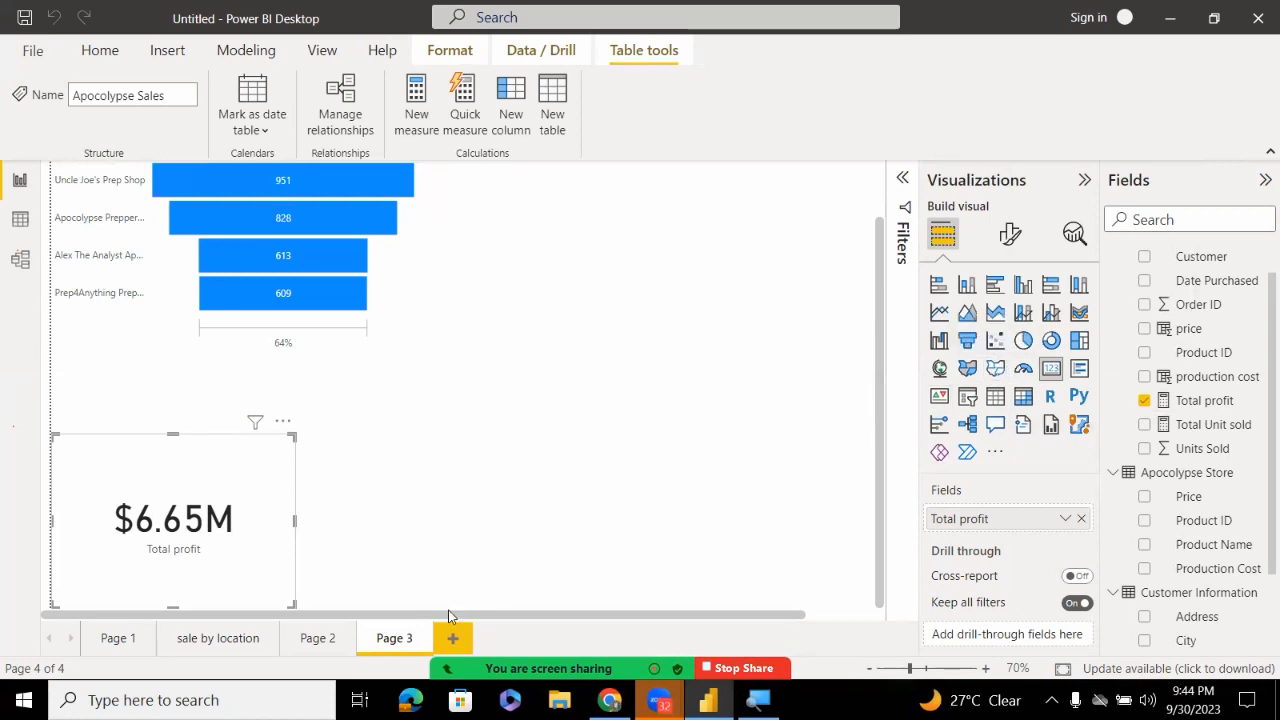
click(451, 638)
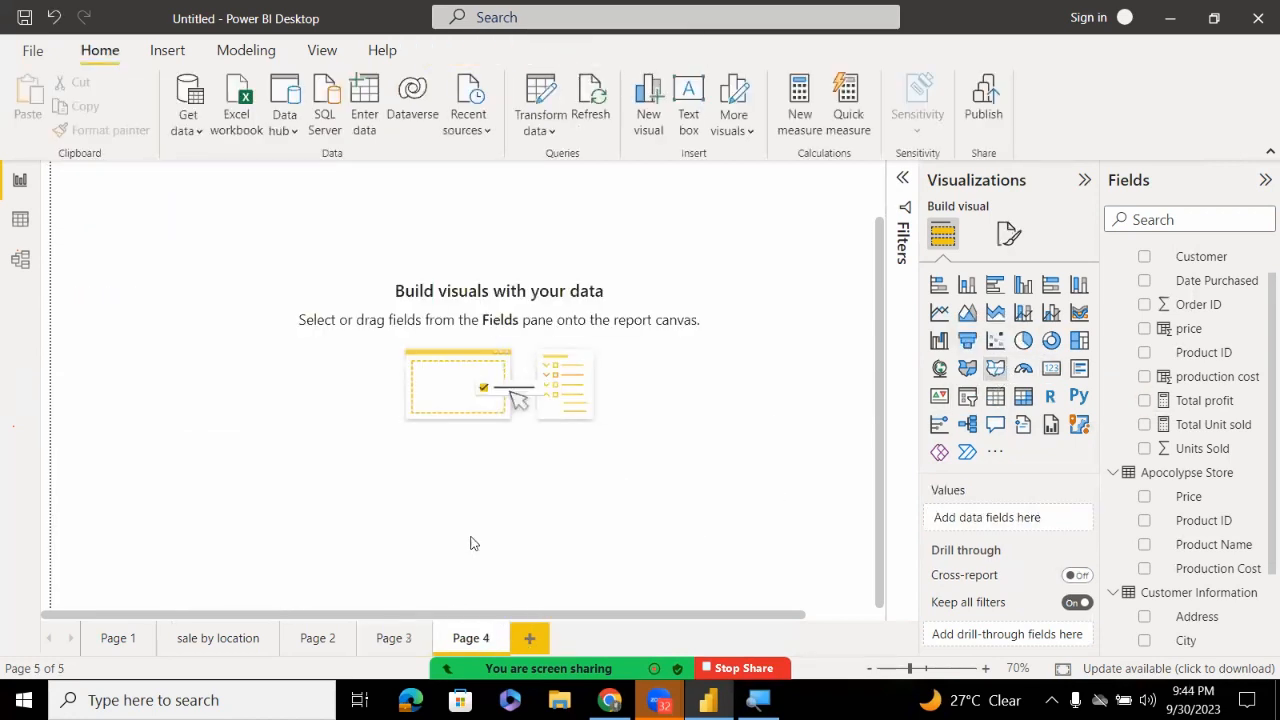
Add a shape map to Page 4 and enlarge it across most of the canvas
click(995, 368)
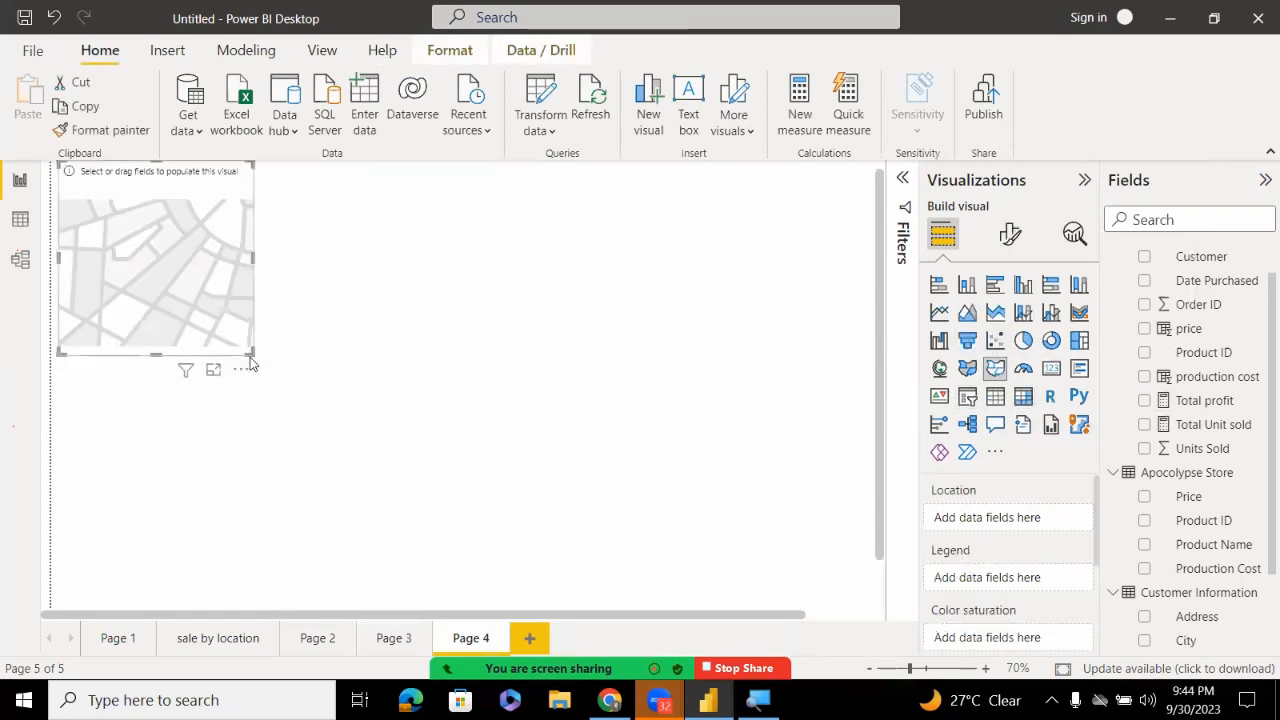
drag(250, 362, 180, 314)
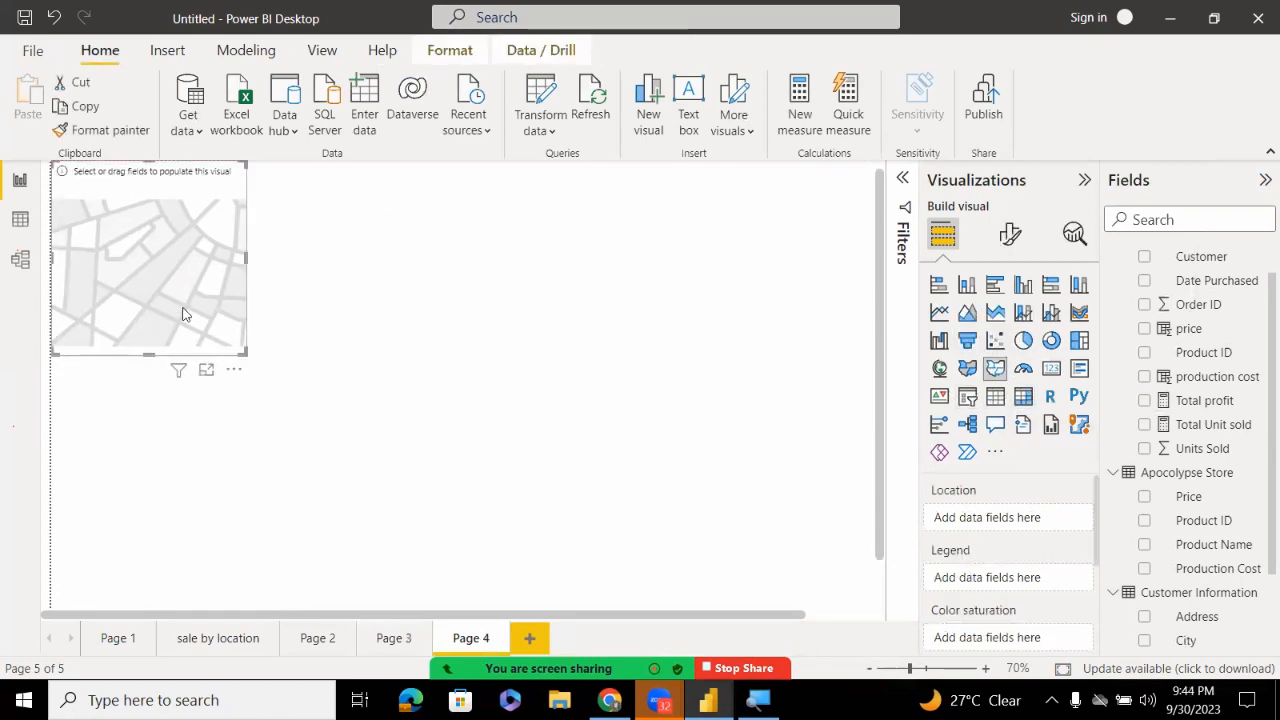
click(300, 392)
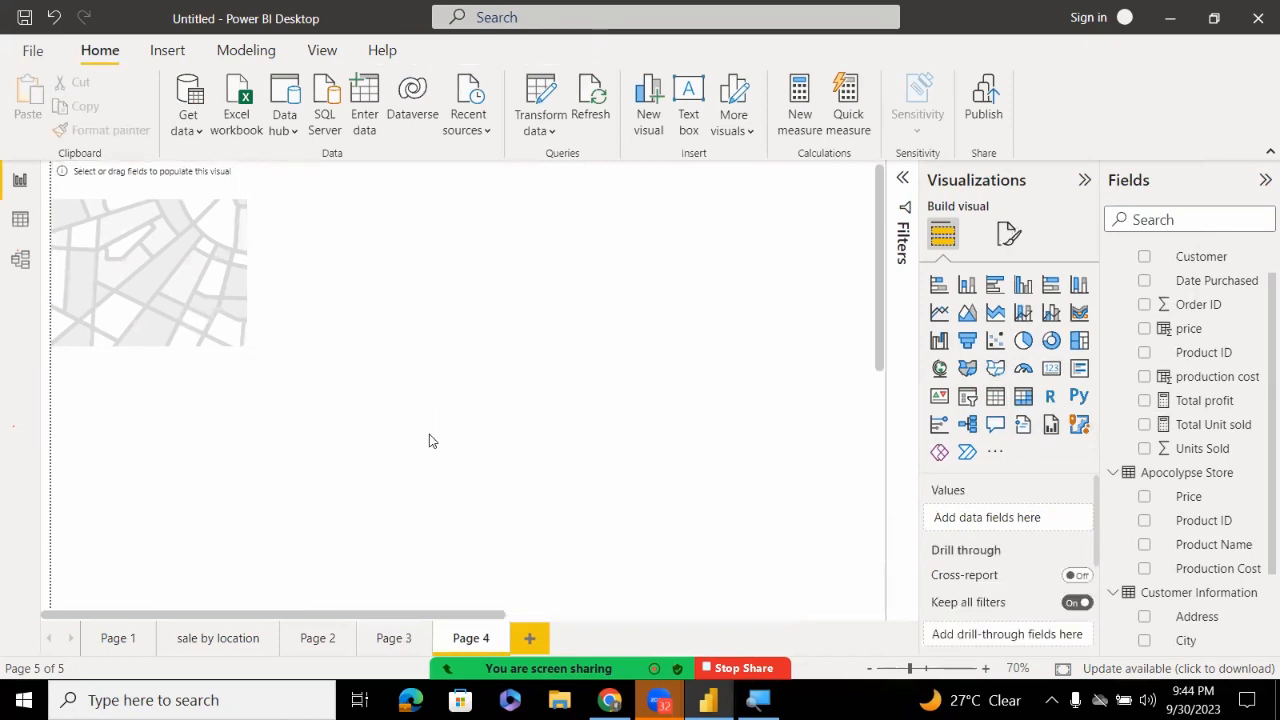
click(206, 366)
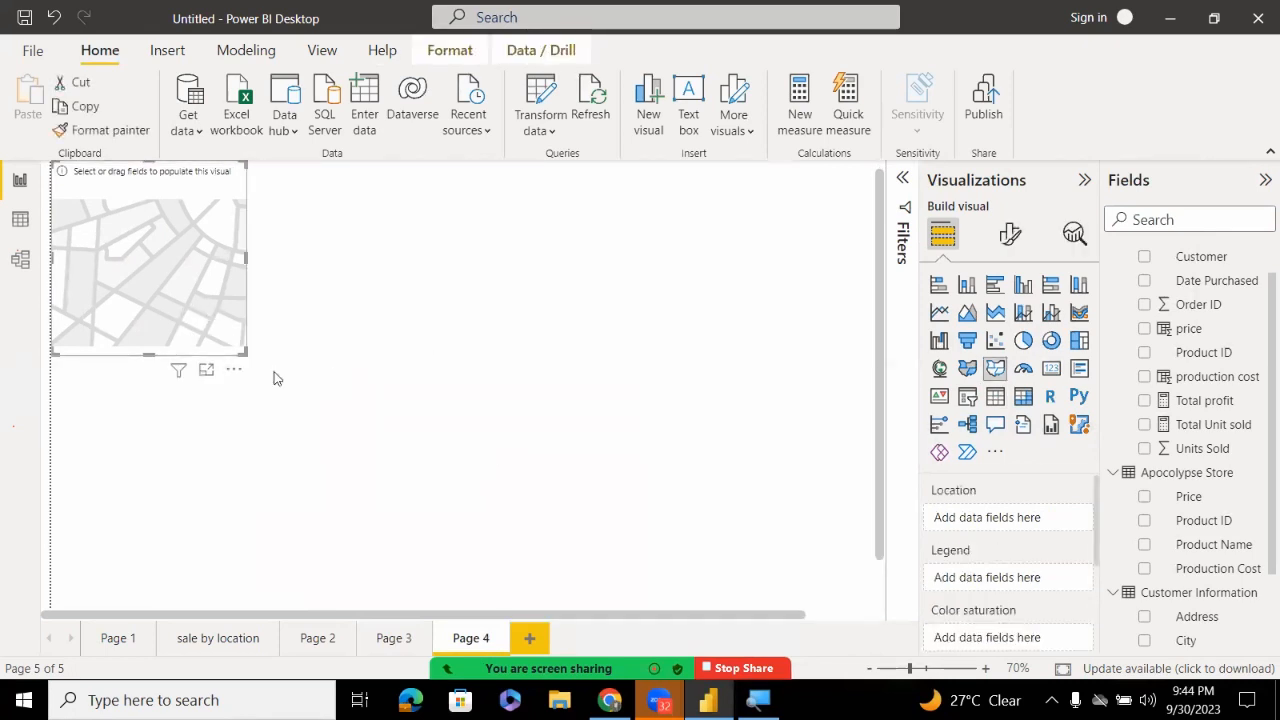
drag(242, 348, 874, 616)
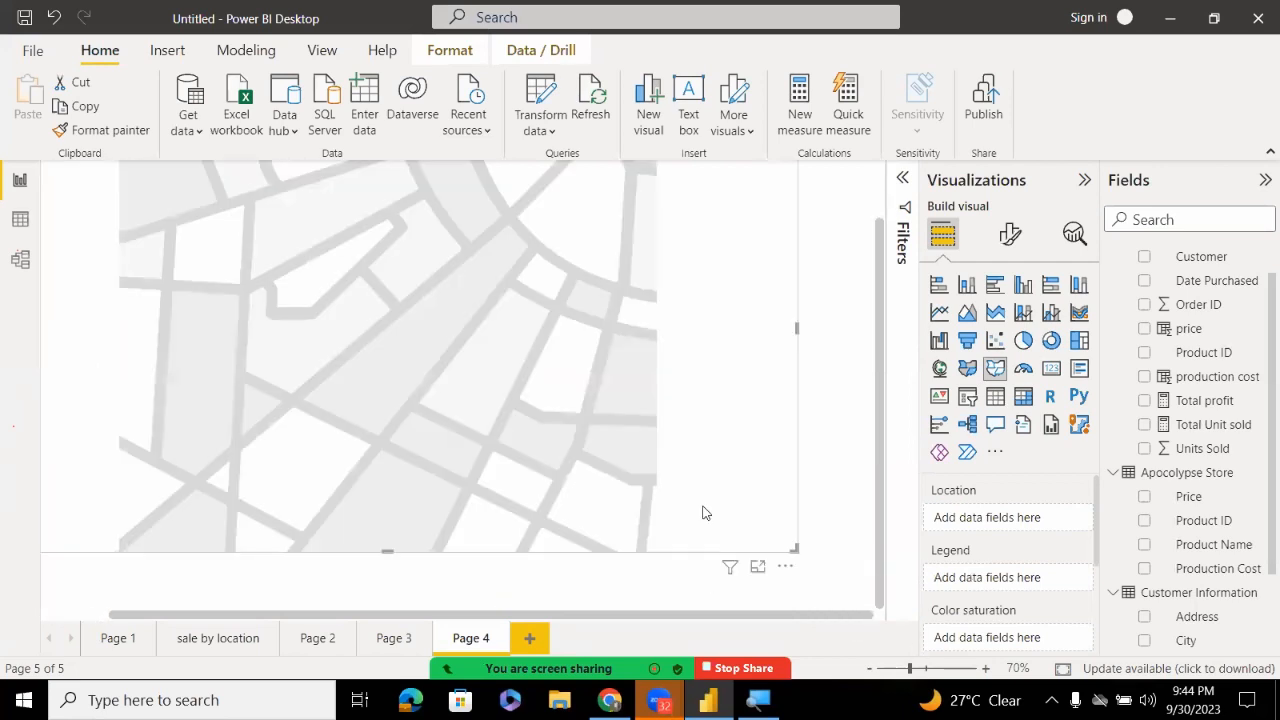
drag(699, 501, 726, 531)
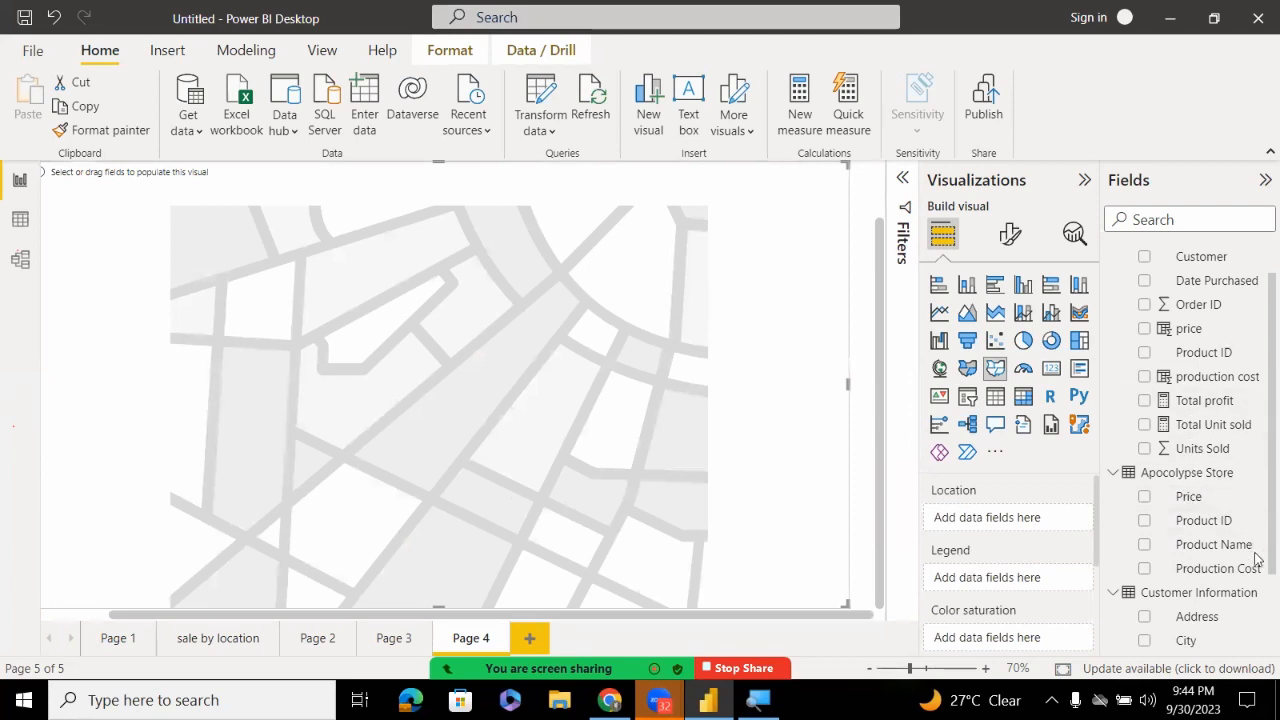
scroll(1257, 560, down, 2)
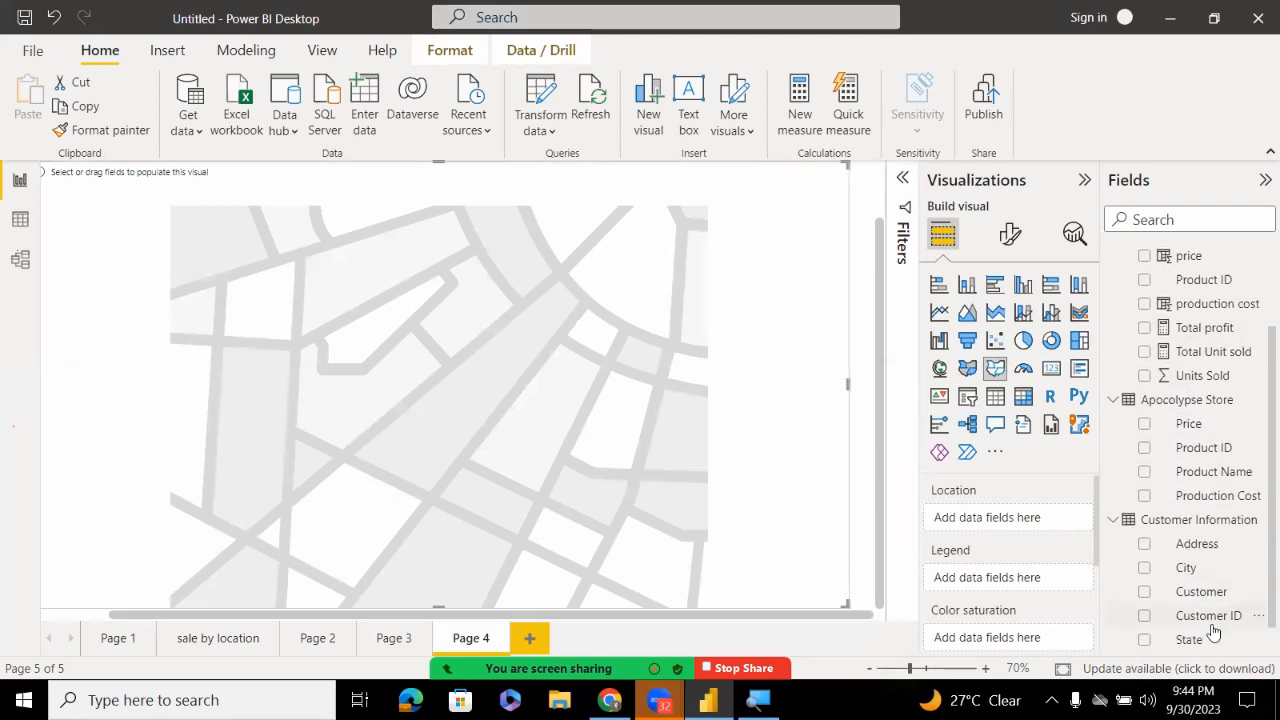
Put State in Location, Units Sold in Color saturation, and State in Legend
drag(1200, 640, 1010, 512)
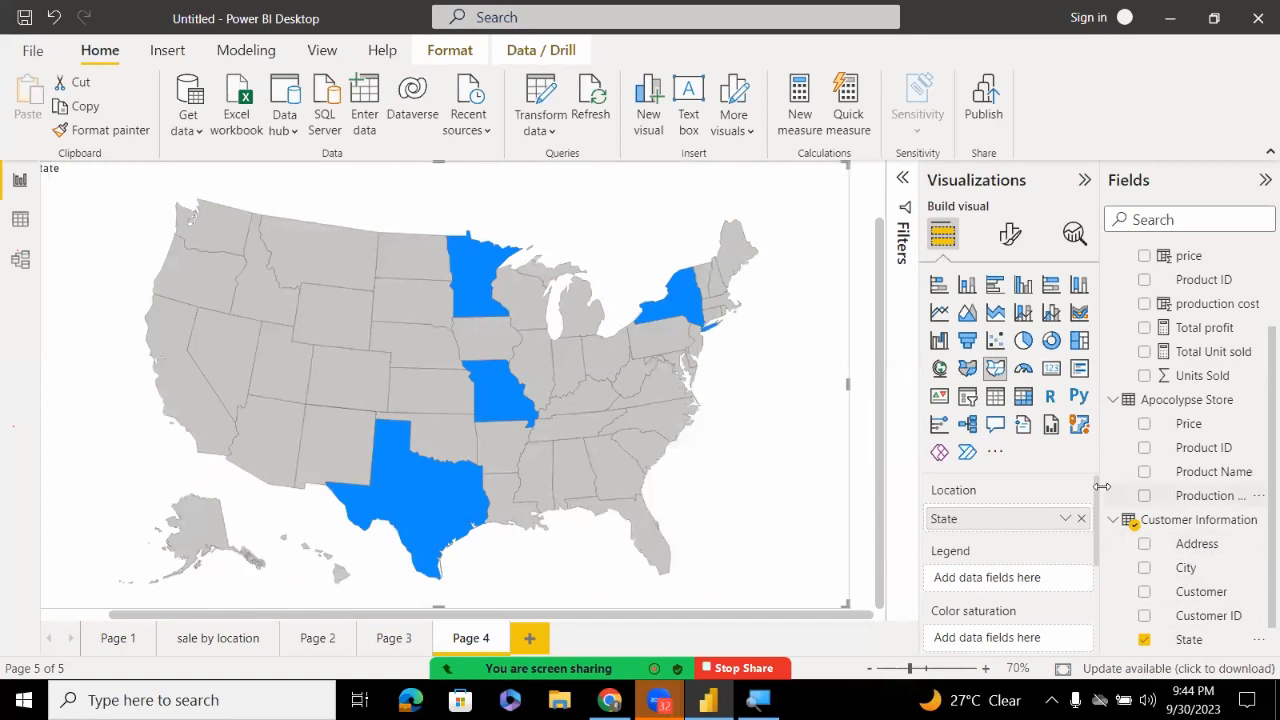
mouse_move(1098, 492)
mouse_down()
mouse_move(1083, 574)
mouse_move(1083, 508)
mouse_up()
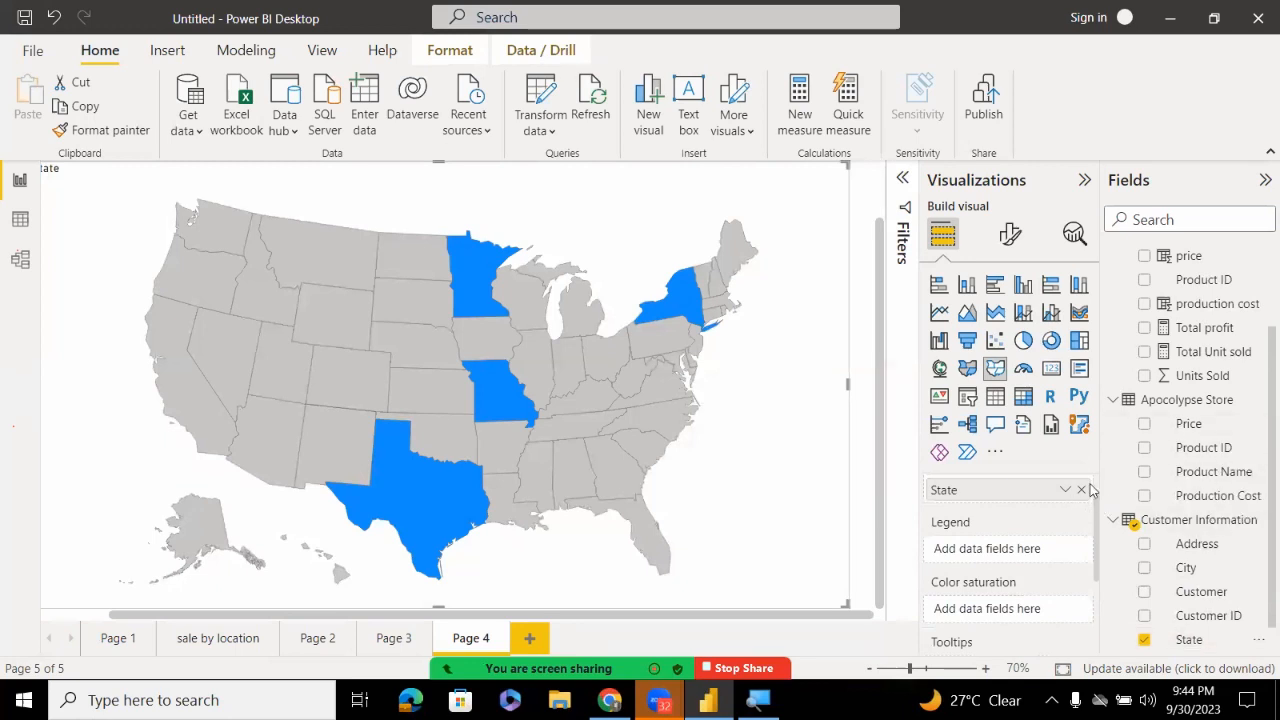
drag(1180, 377, 994, 598)
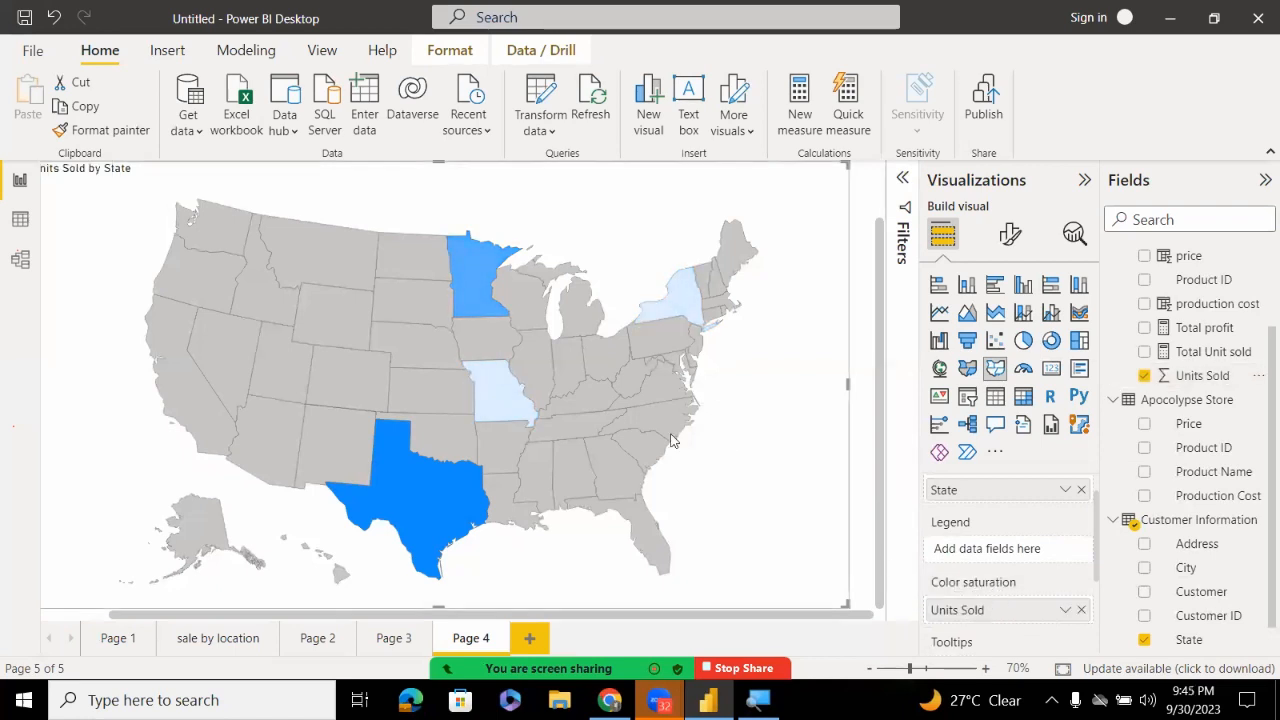
mouse_move(474, 490)
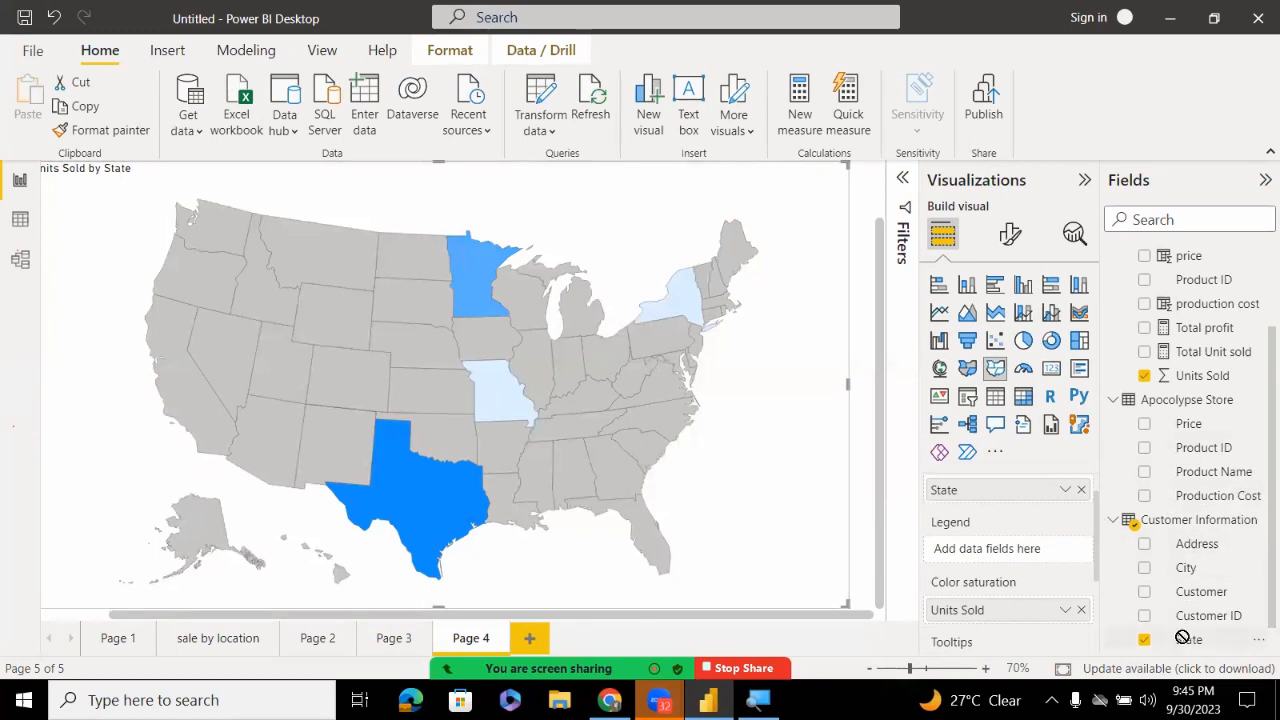
drag(1184, 640, 988, 549)
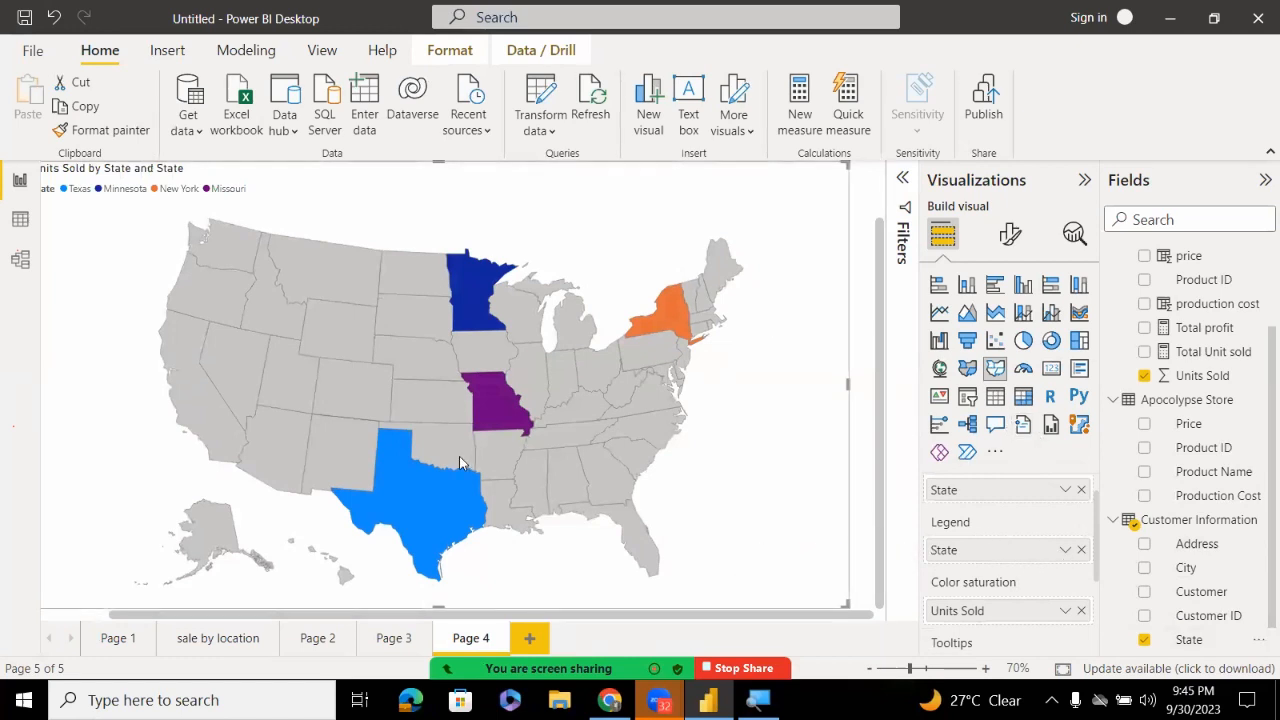
mouse_move(518, 402)
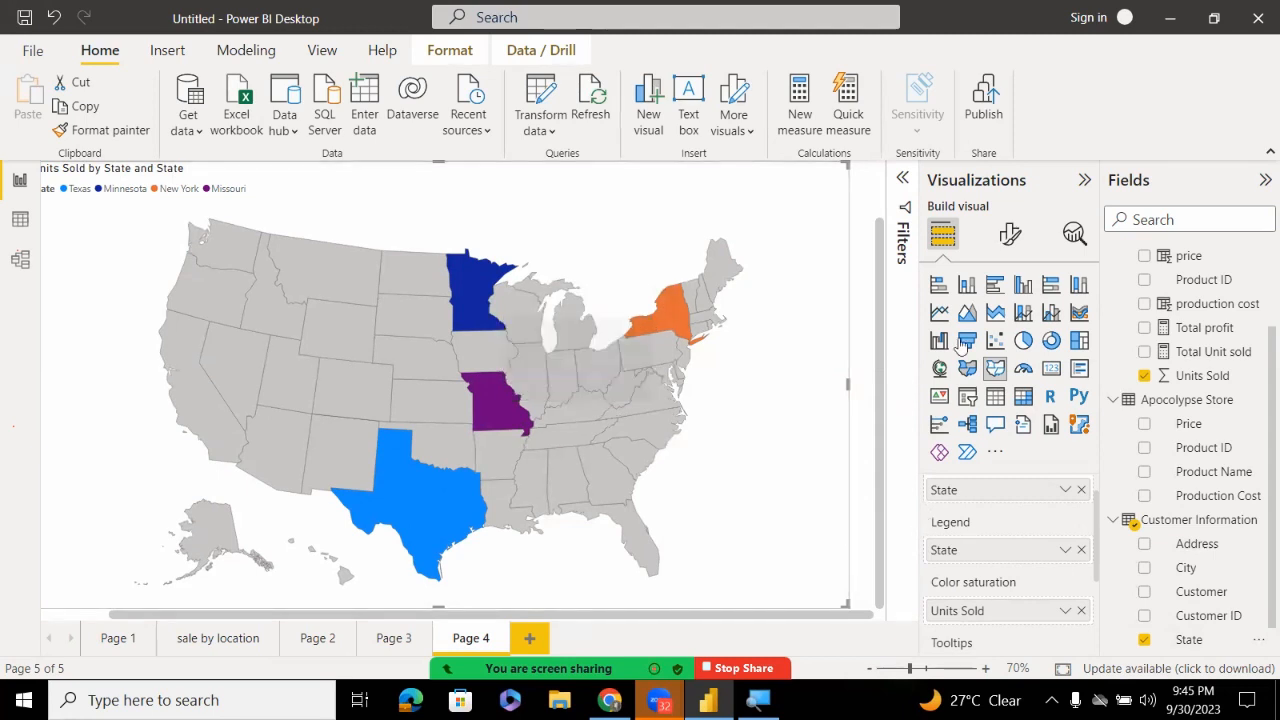
click(1010, 234)
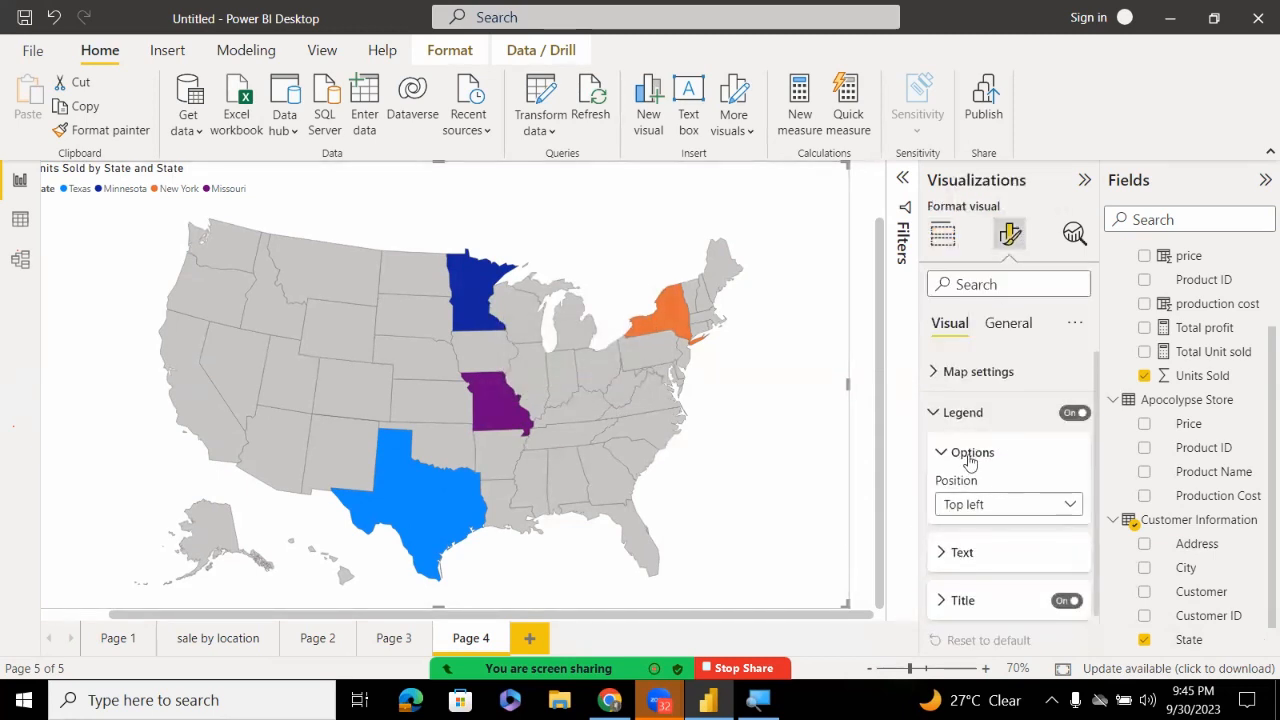
click(936, 383)
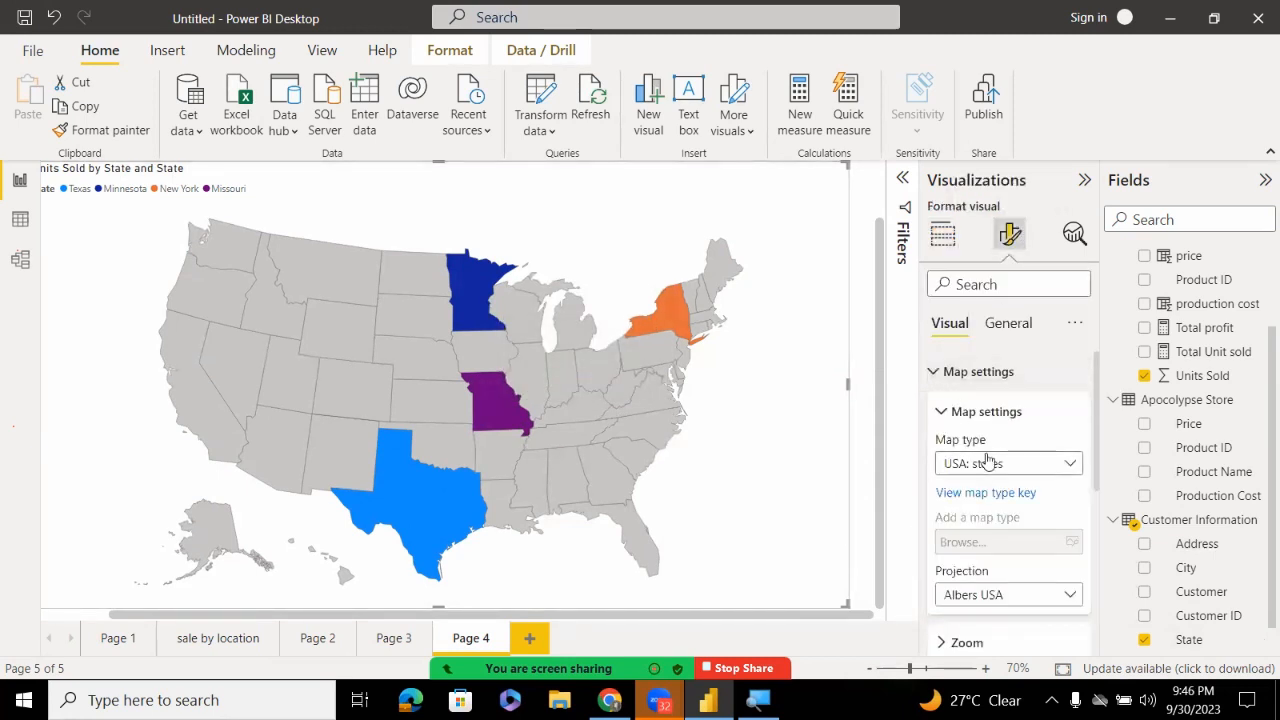
click(986, 463)
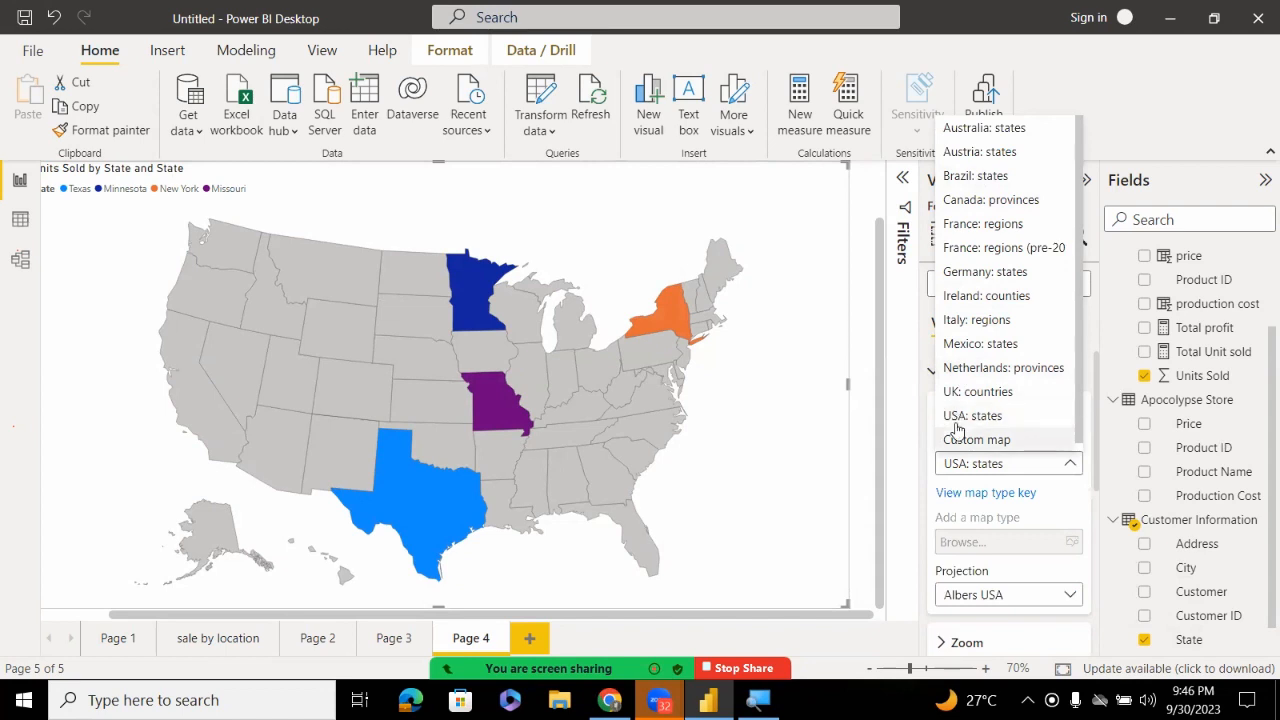
click(974, 322)
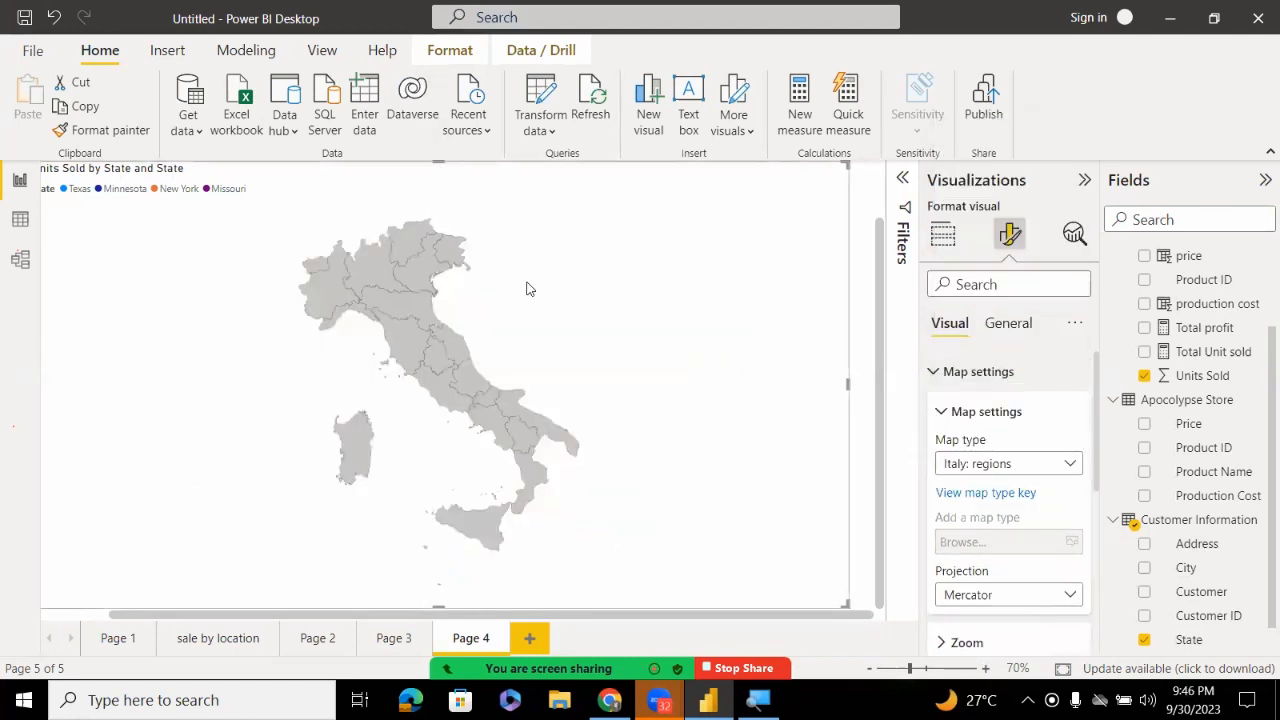
click(1046, 465)
click(960, 410)
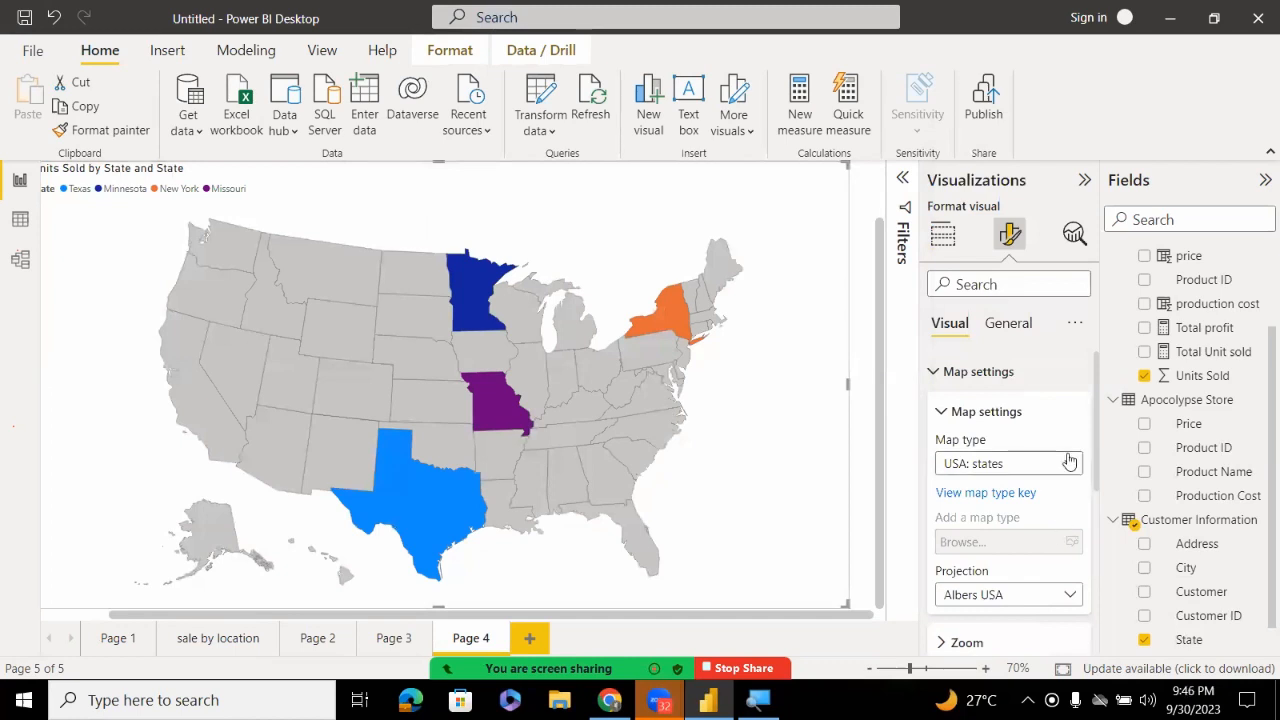
click(944, 413)
click(944, 413)
click(944, 413)
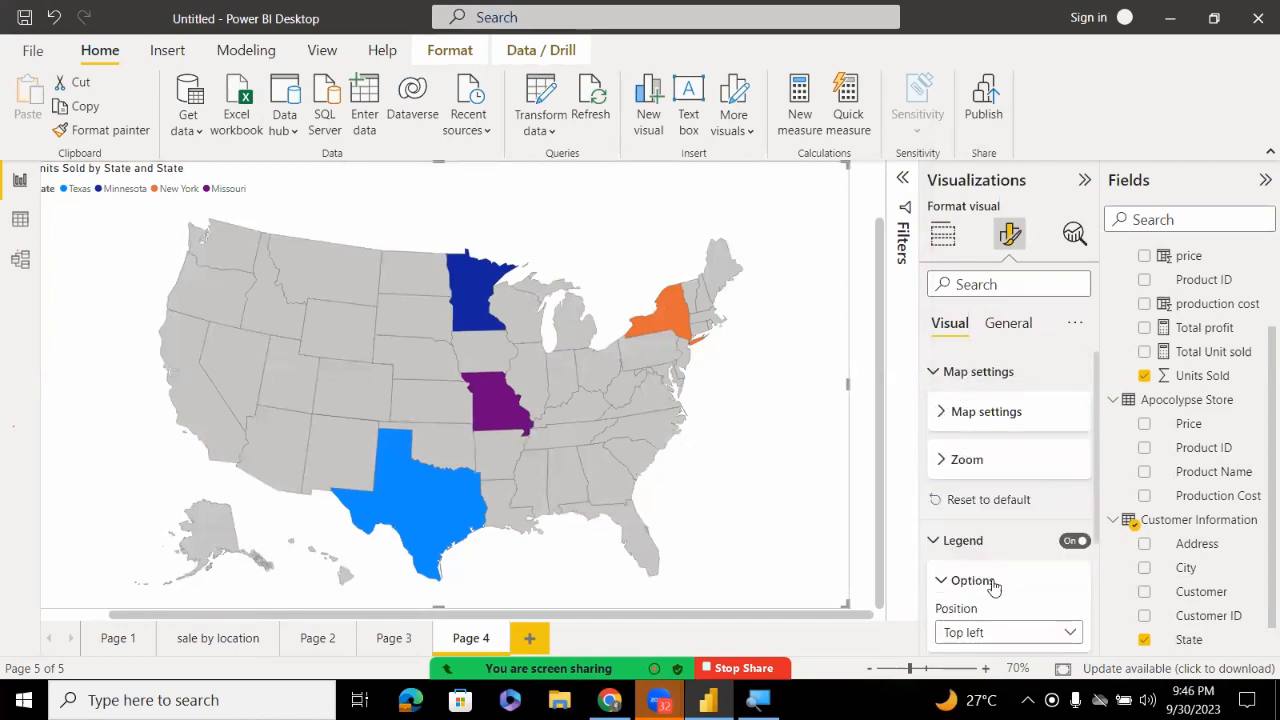
Look through the map's legend options, then expand Fill colors to show each state's colour
click(946, 541)
click(946, 541)
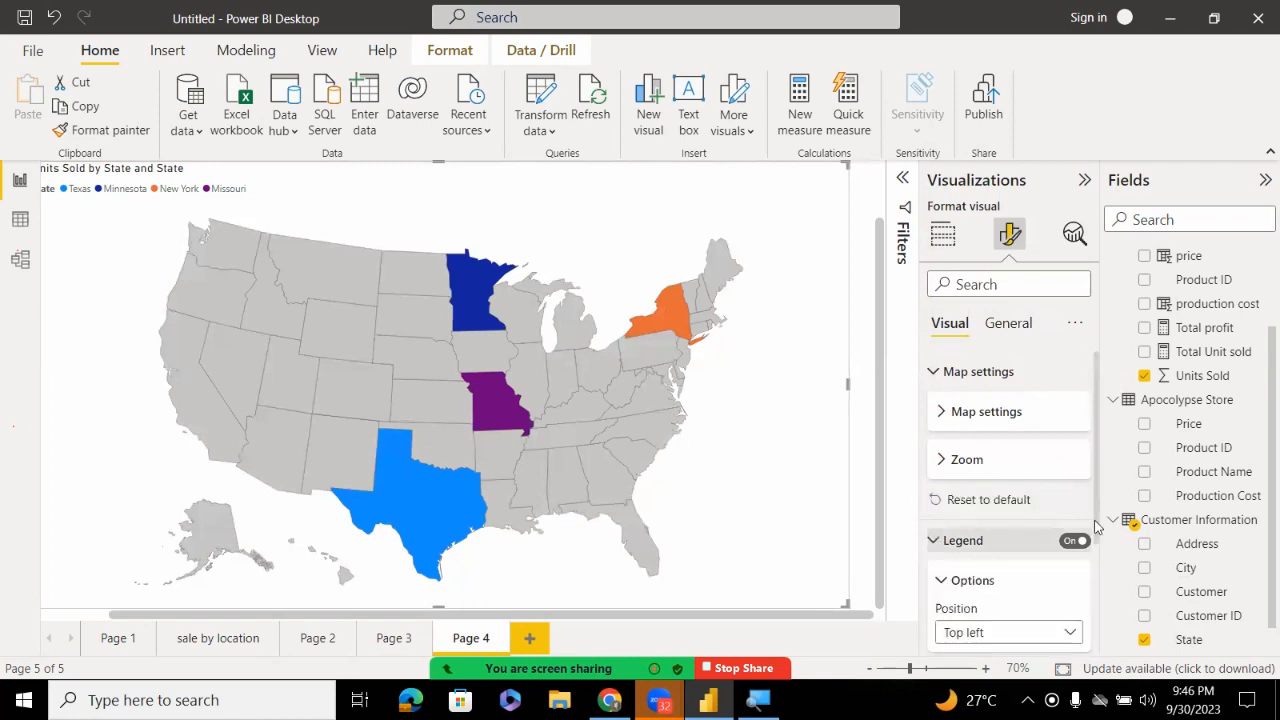
scroll(1010, 500, down, 2)
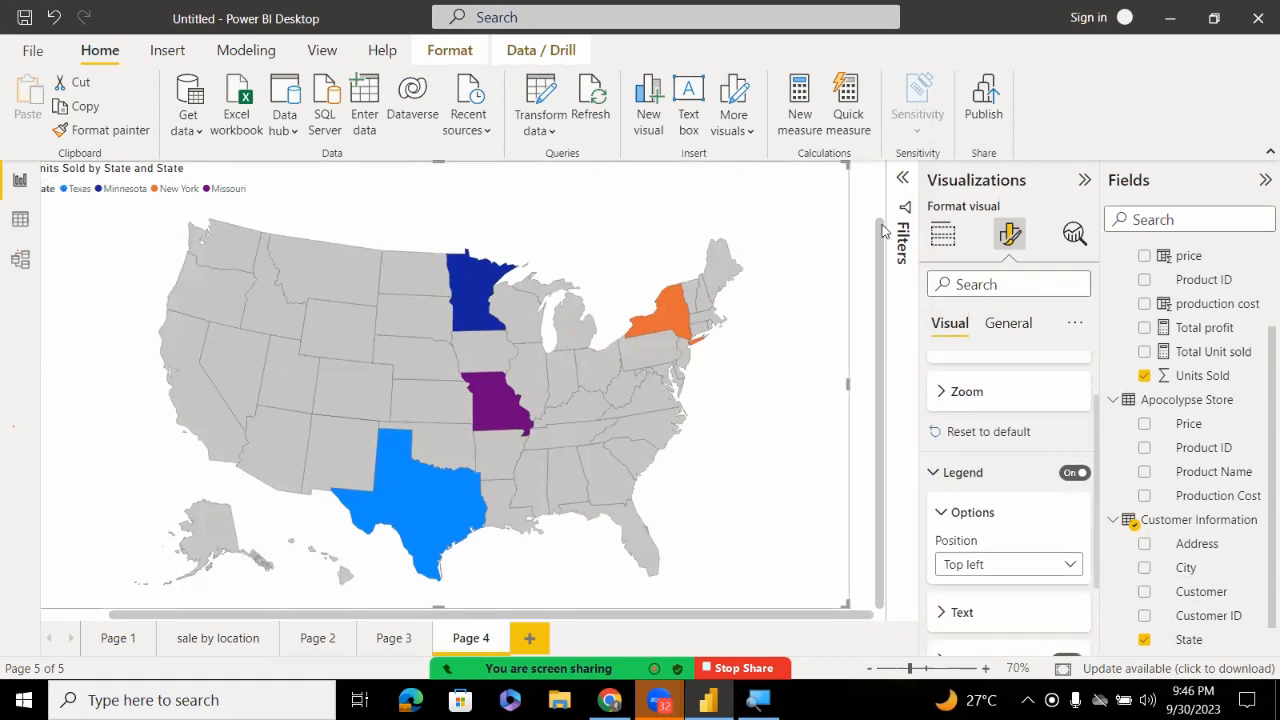
click(940, 613)
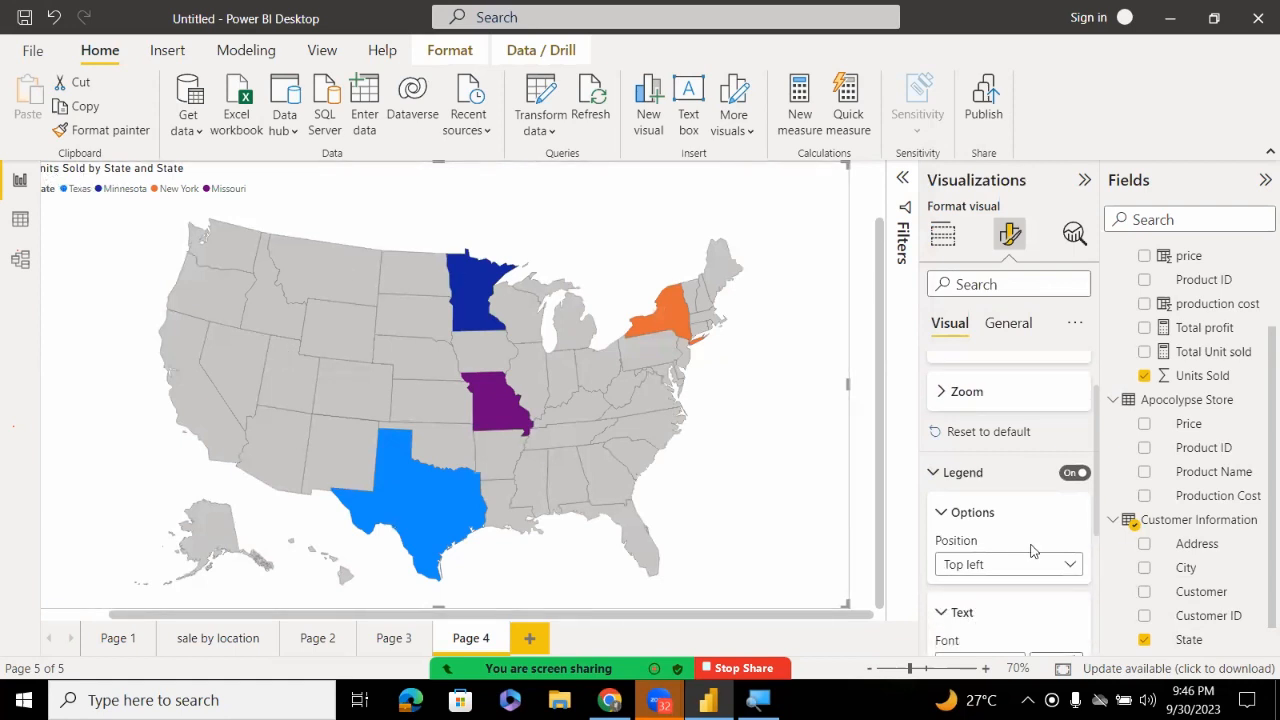
click(958, 471)
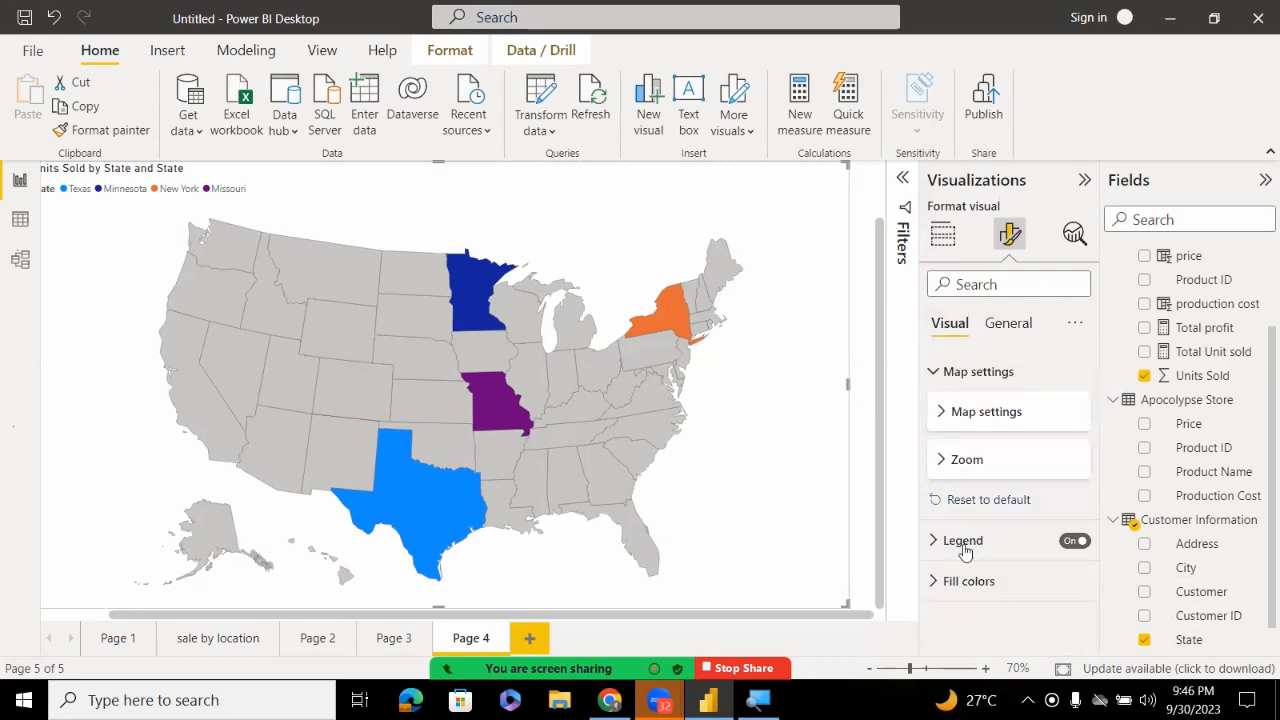
click(942, 545)
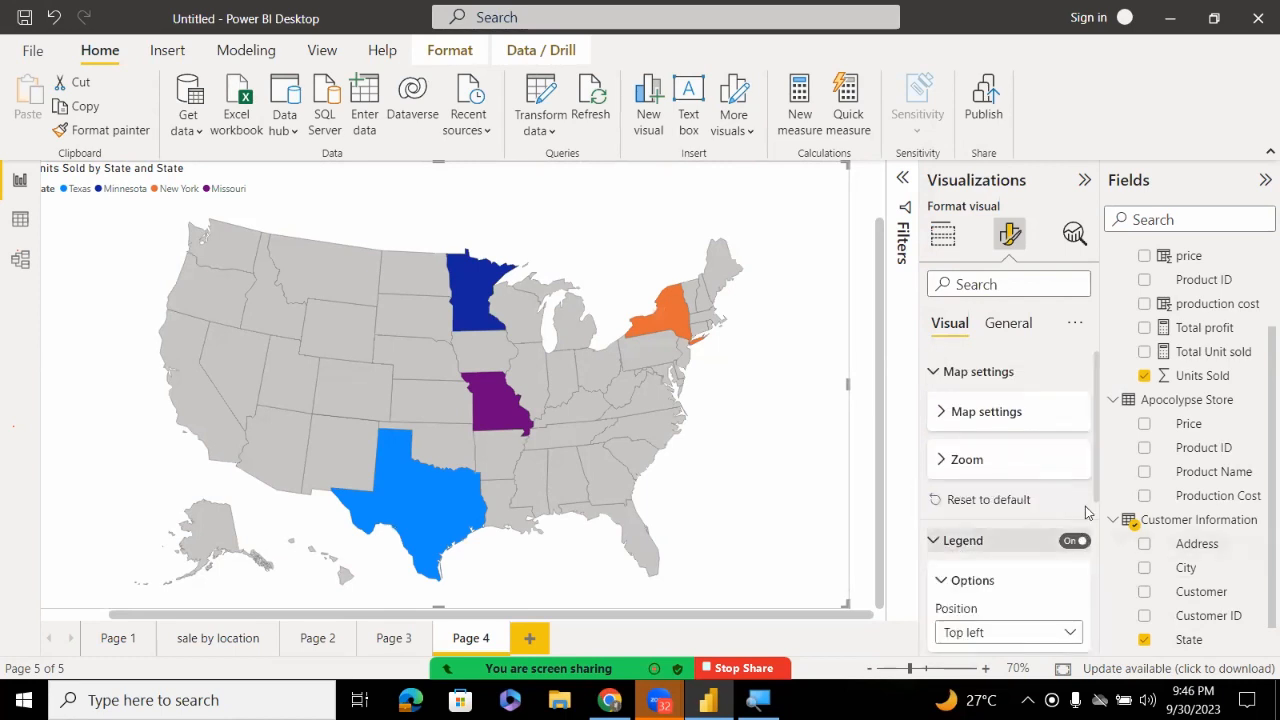
click(960, 540)
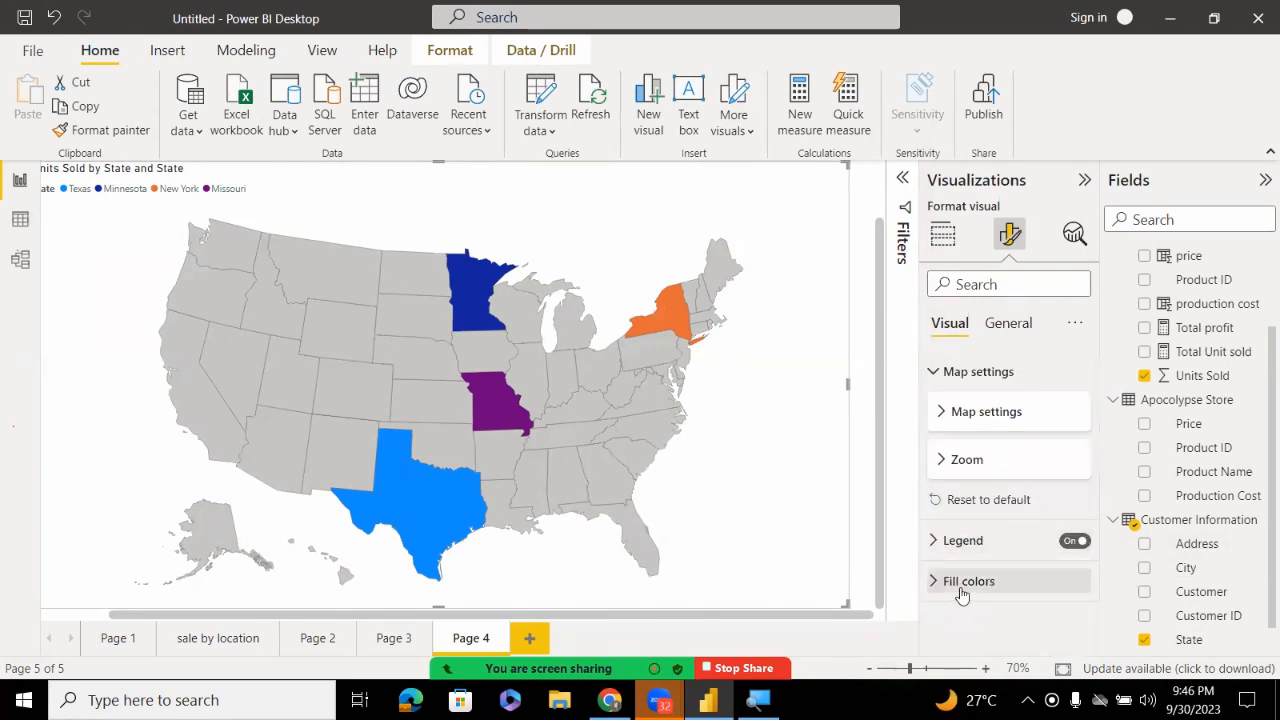
click(953, 585)
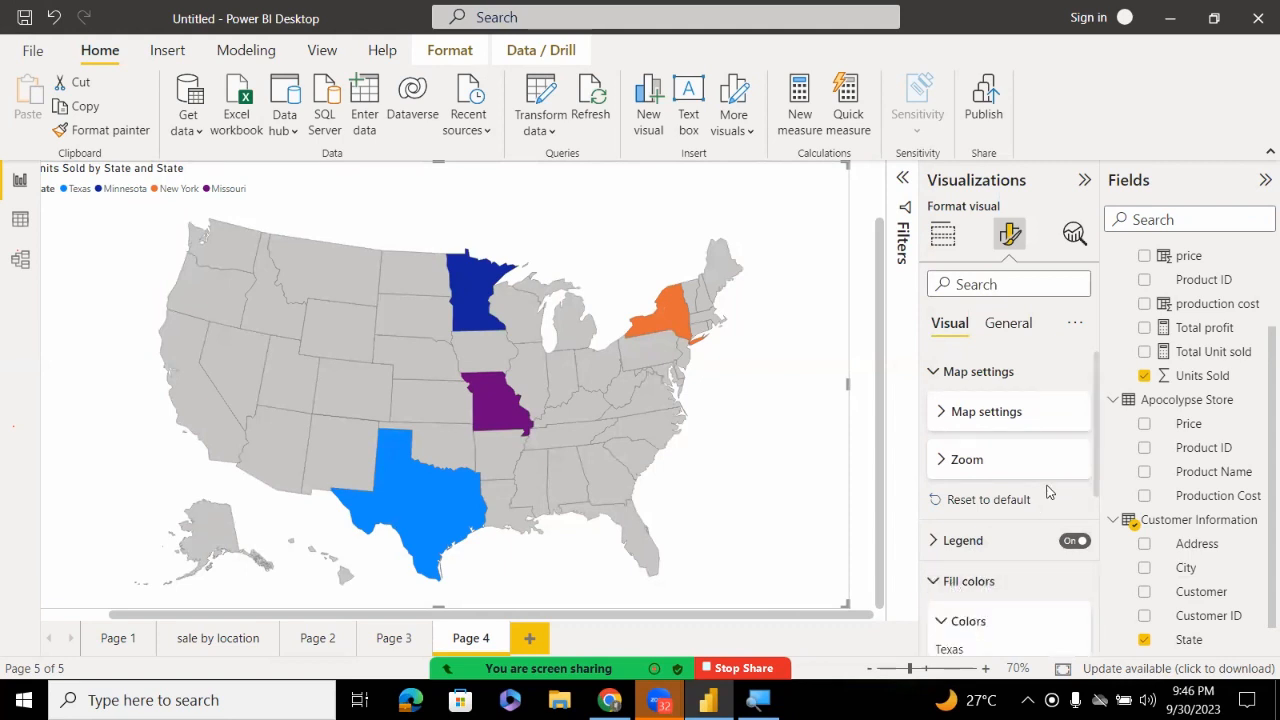
drag(1095, 421, 1083, 520)
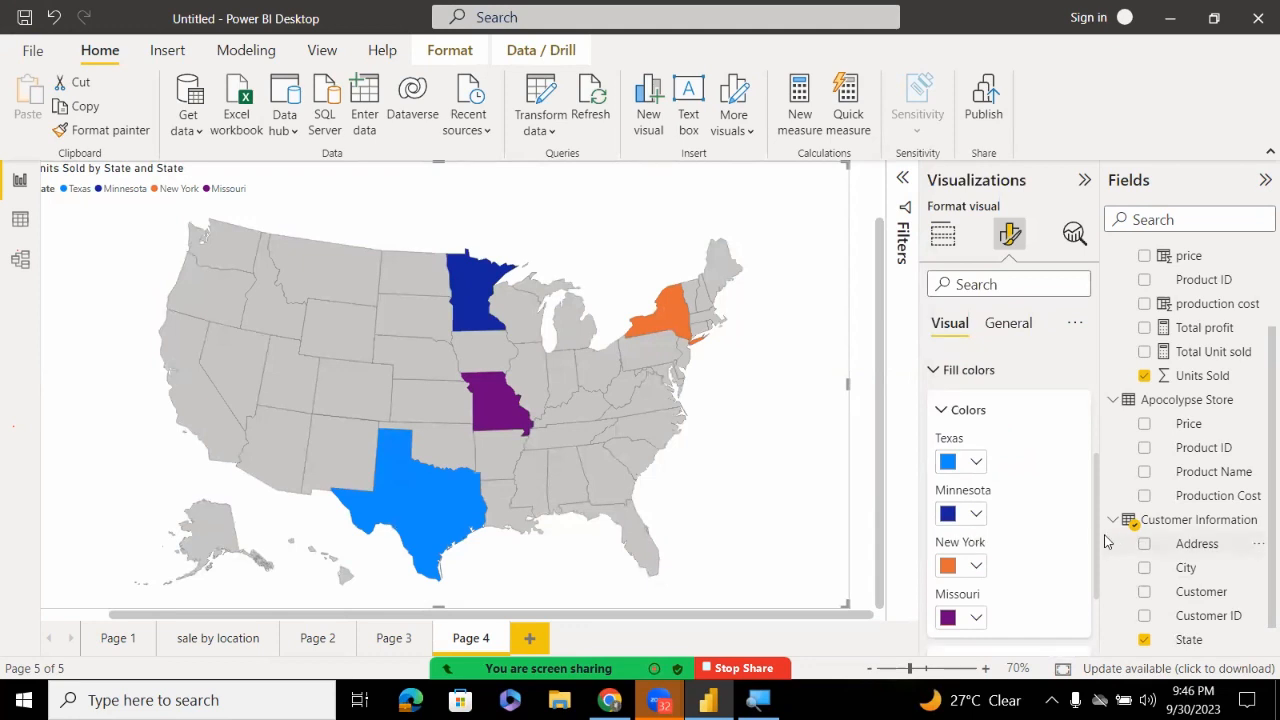
scroll(1010, 500, down, 2)
scroll(1010, 500, up, 3)
scroll(980, 540, down, 3)
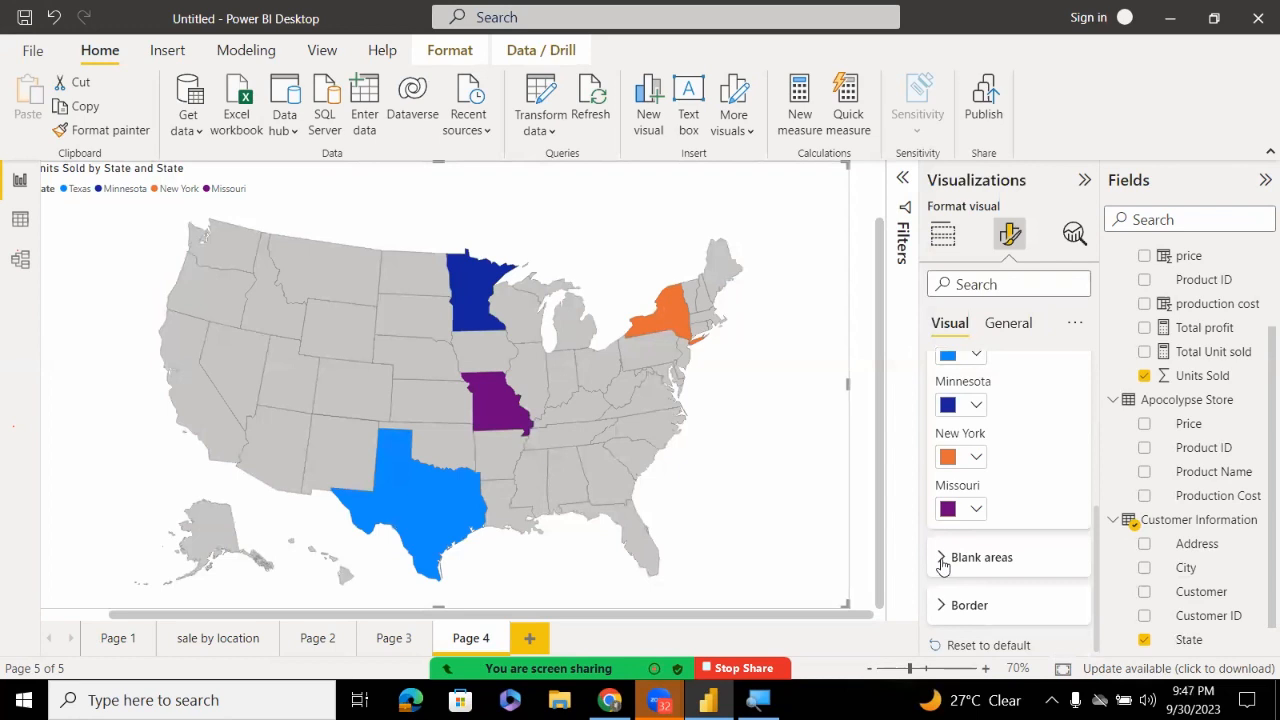
Set the Blank areas fill to pink, then change it to White 10% darker
click(942, 566)
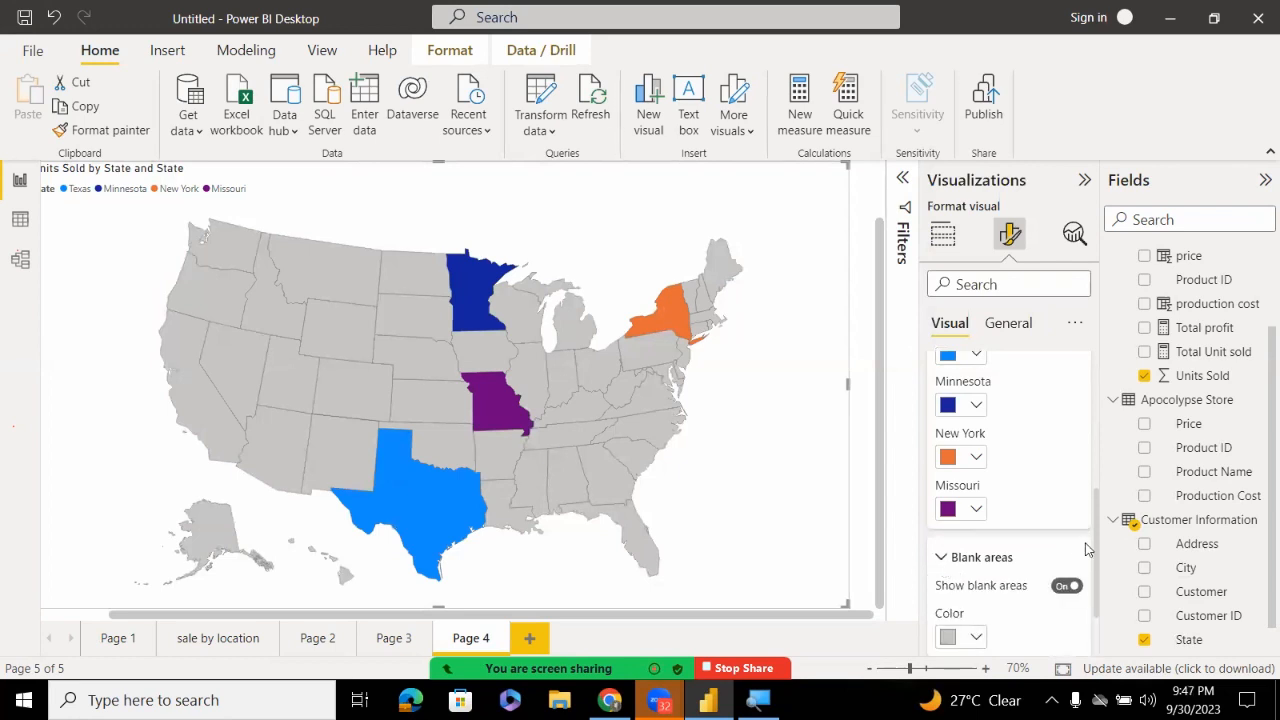
scroll(1095, 567, down, 2)
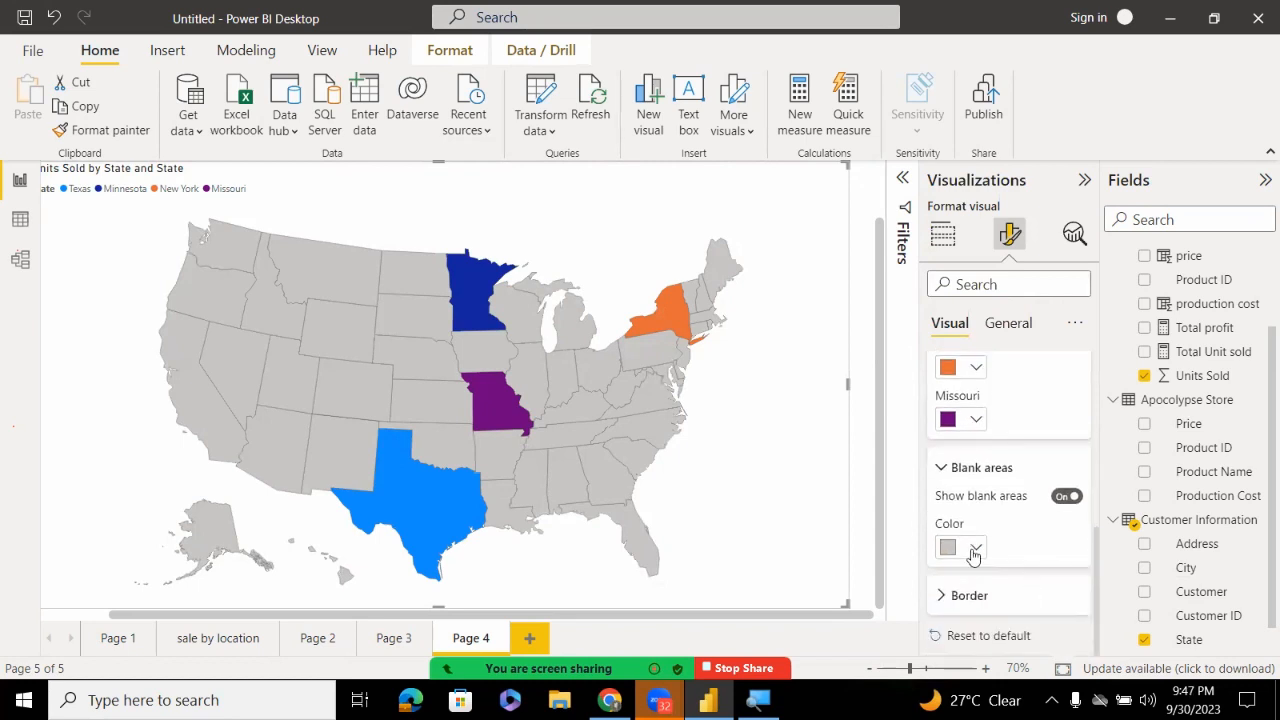
click(965, 548)
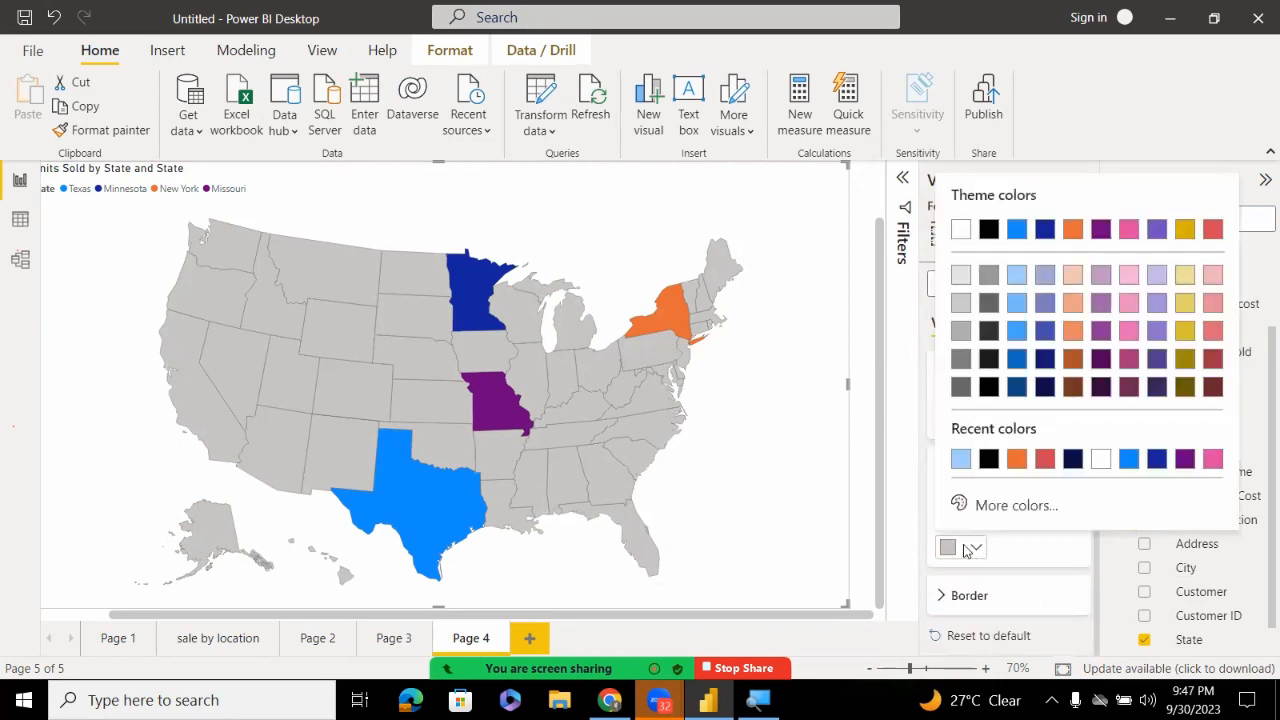
click(1129, 233)
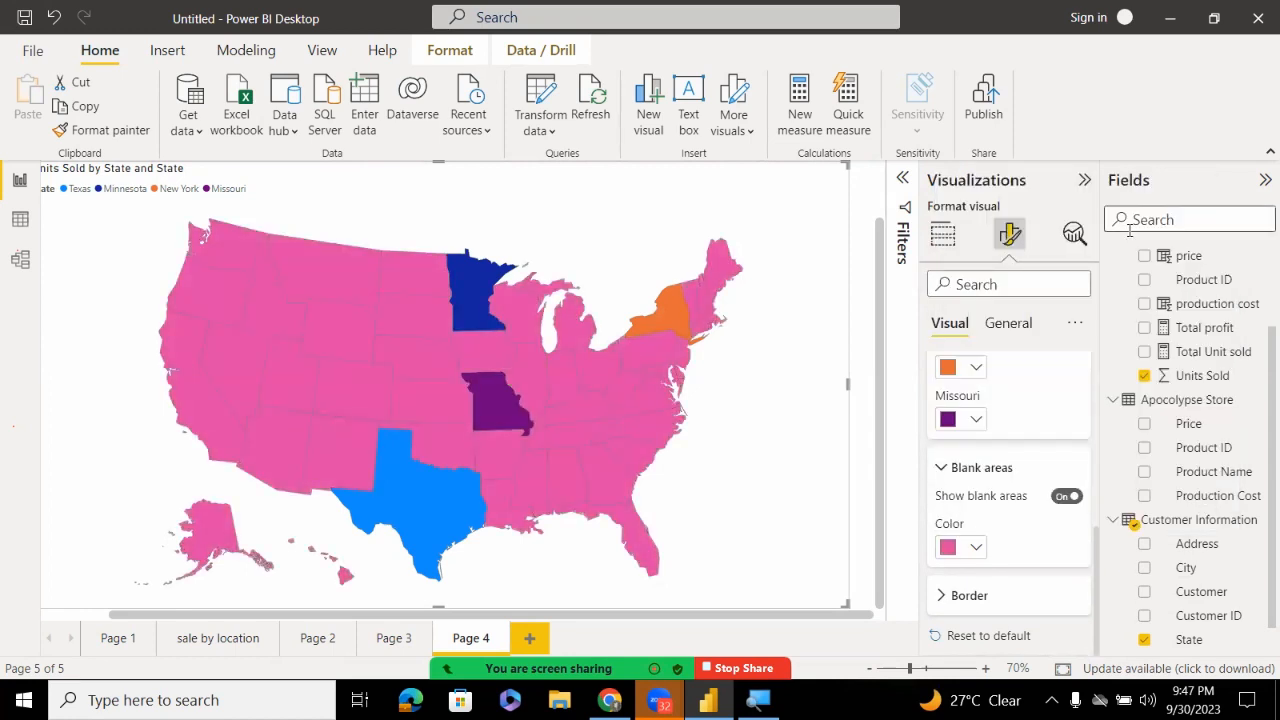
click(976, 550)
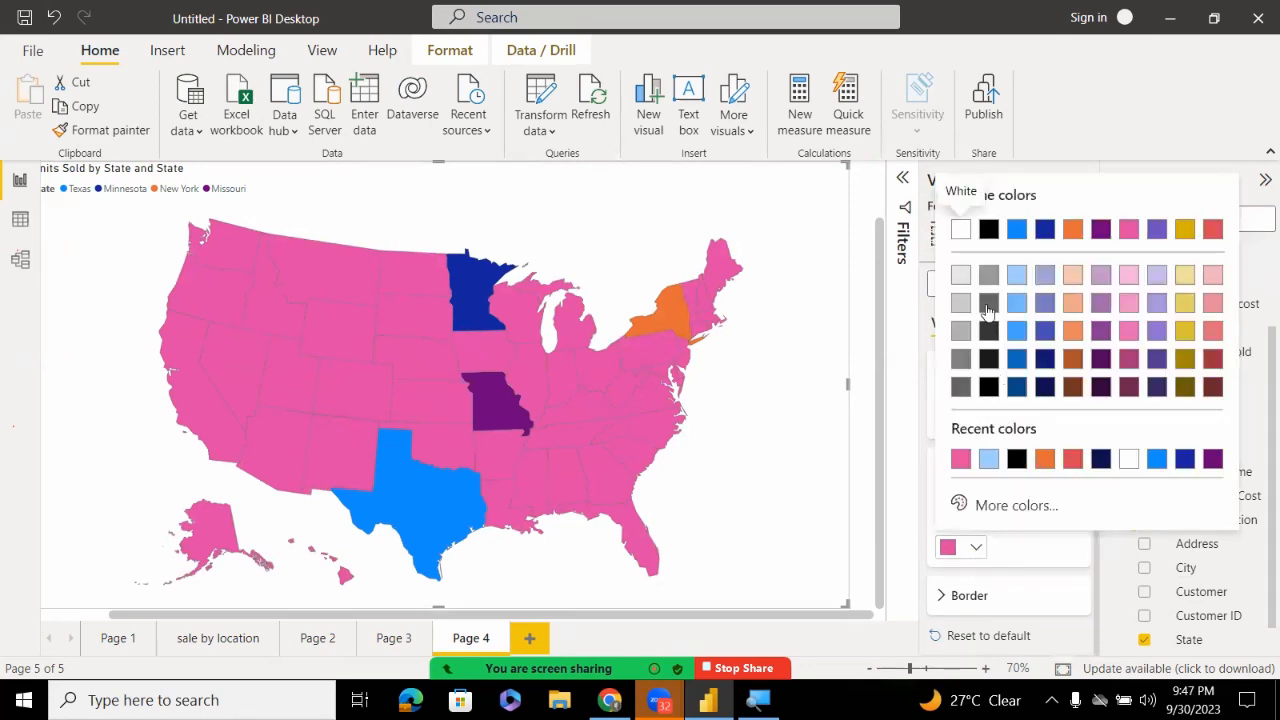
click(960, 275)
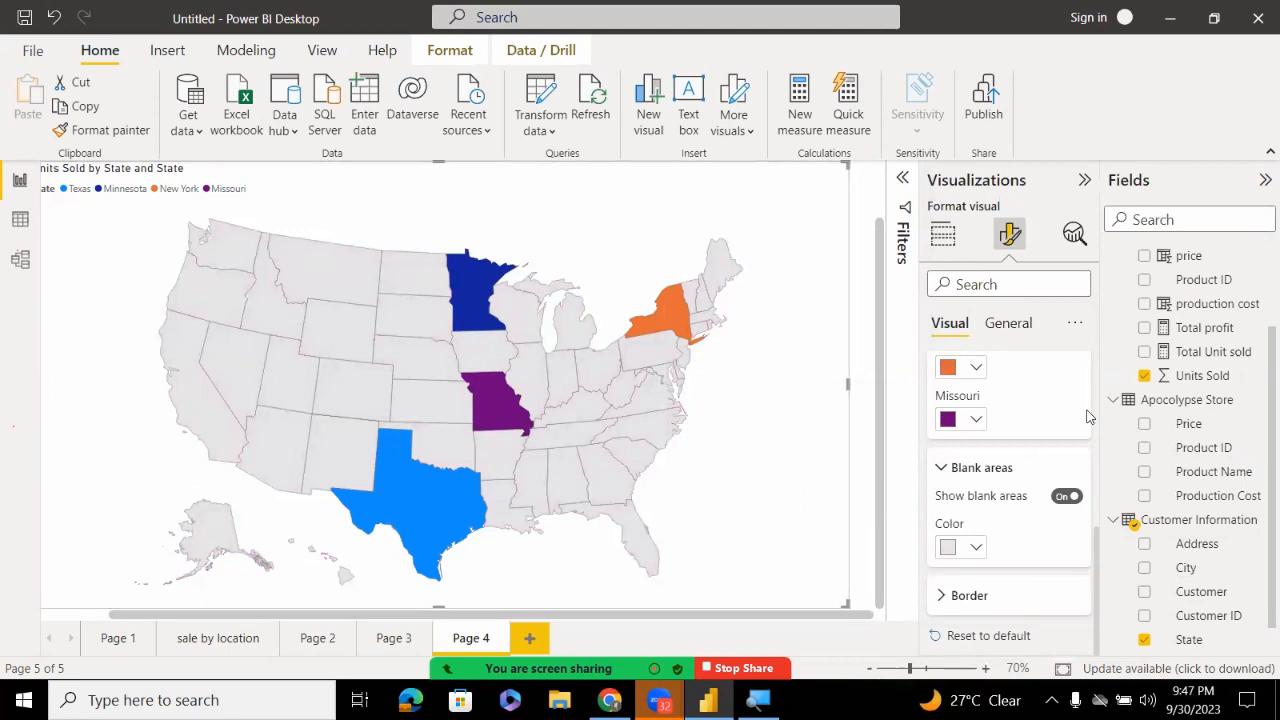
drag(1093, 594, 1088, 505)
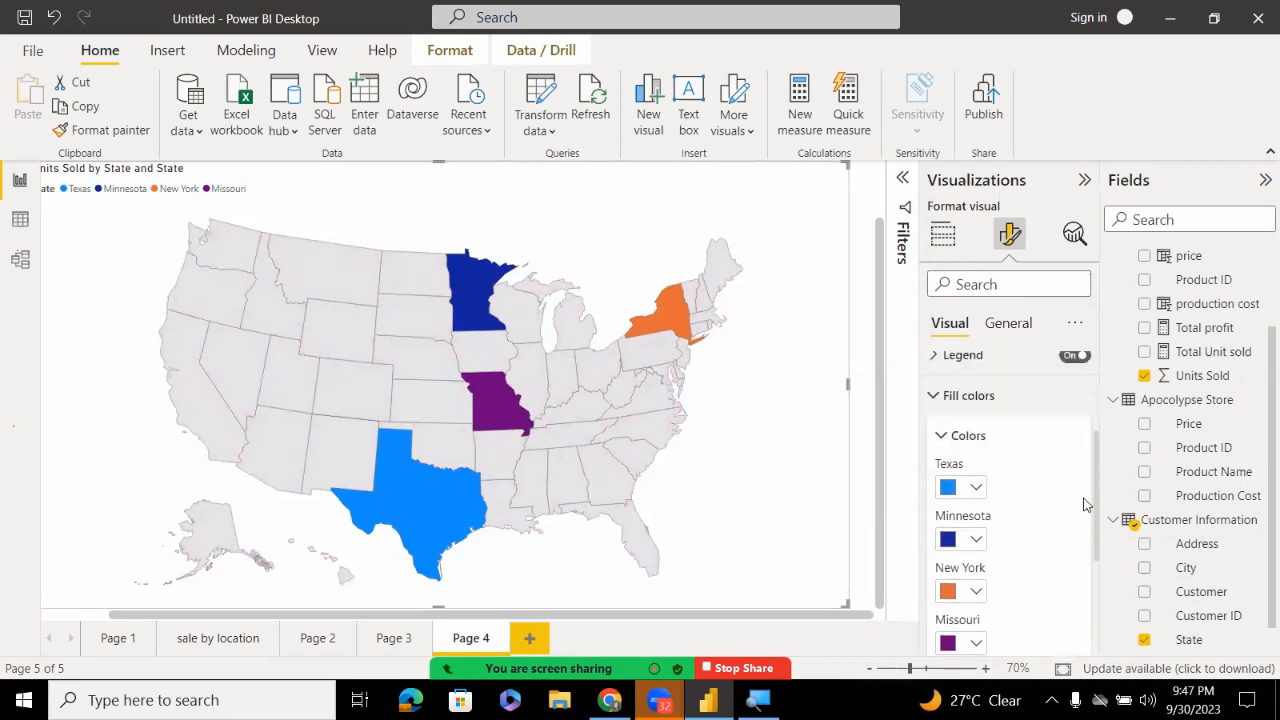
click(933, 398)
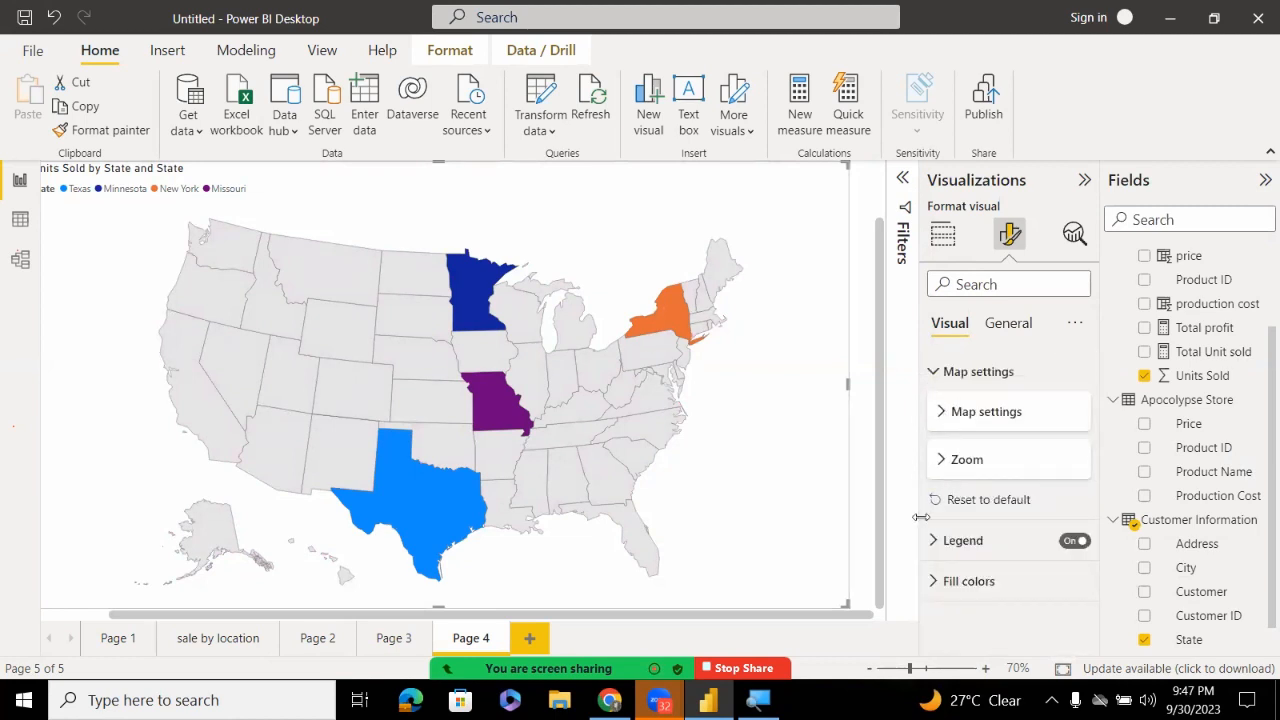
Turn on Zoom on selection and test it by selecting New York and Missouri
click(955, 464)
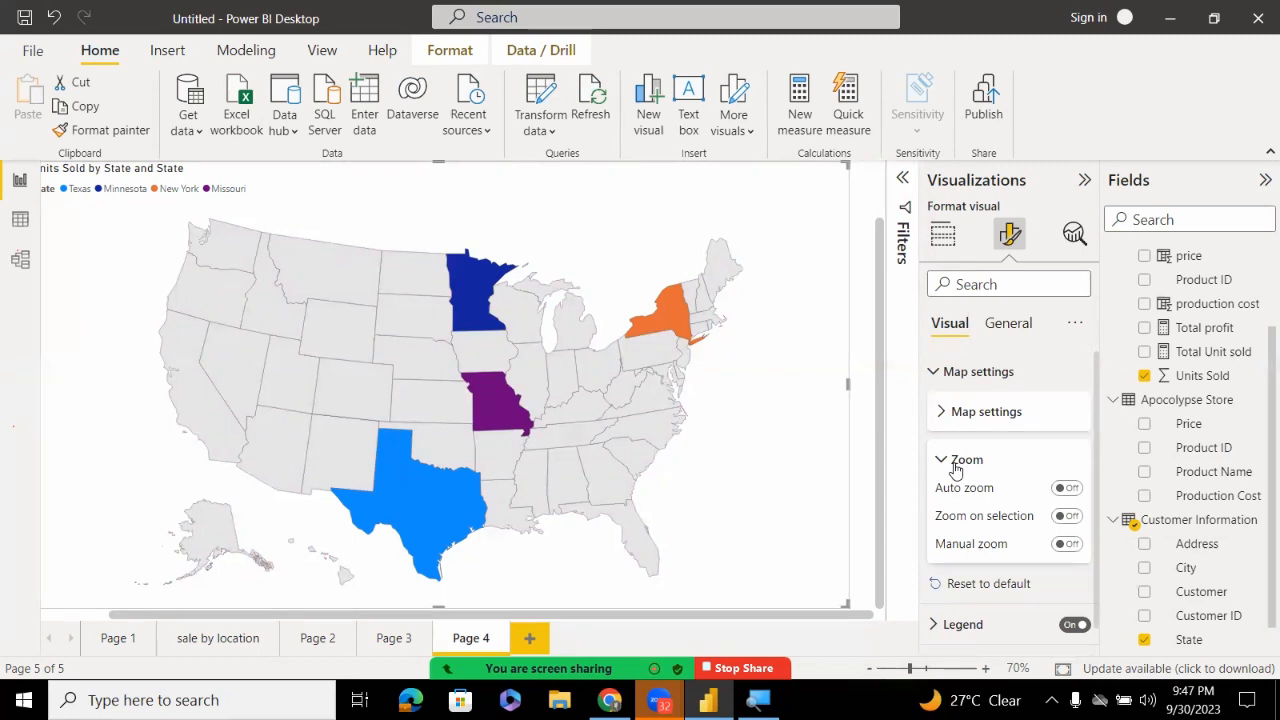
click(1068, 518)
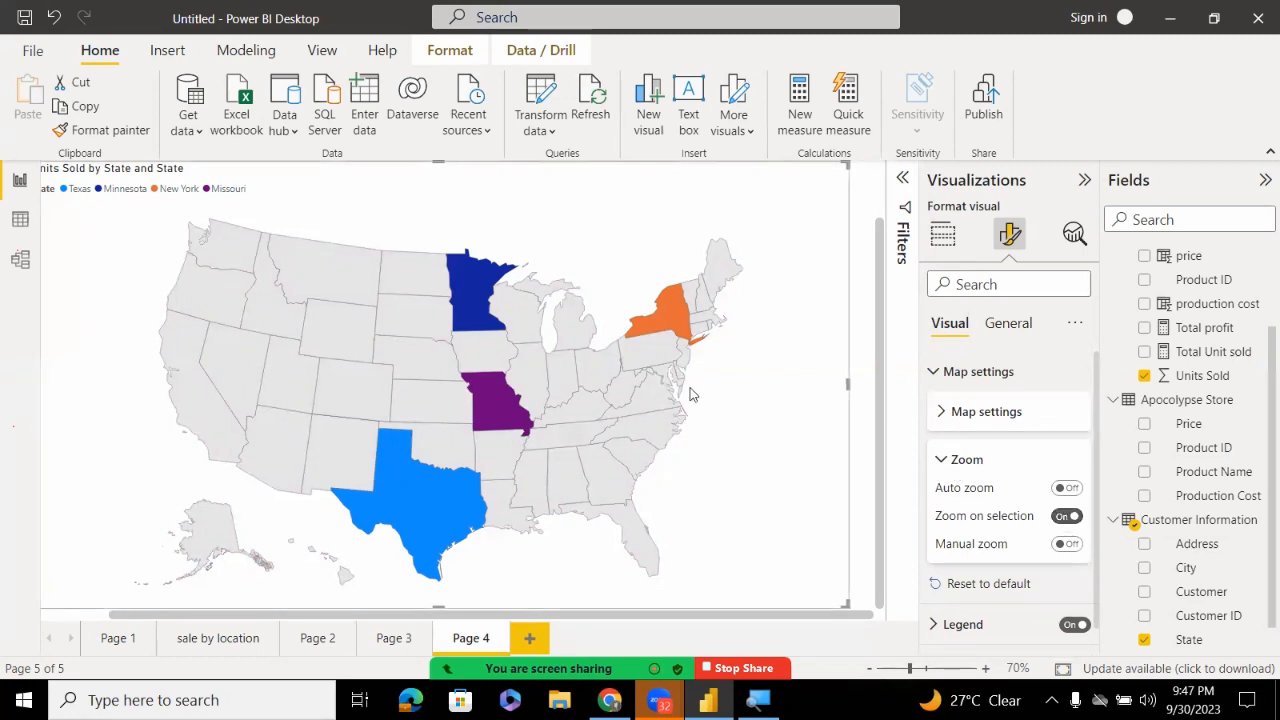
click(665, 325)
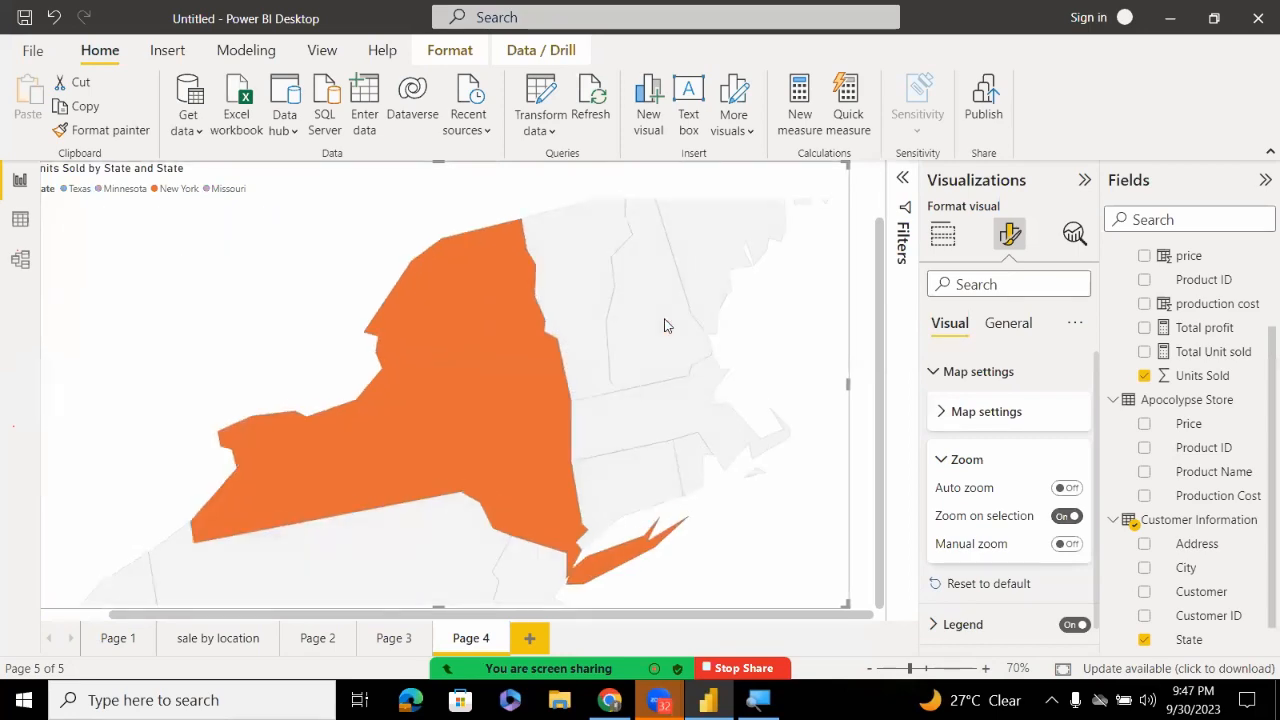
click(469, 403)
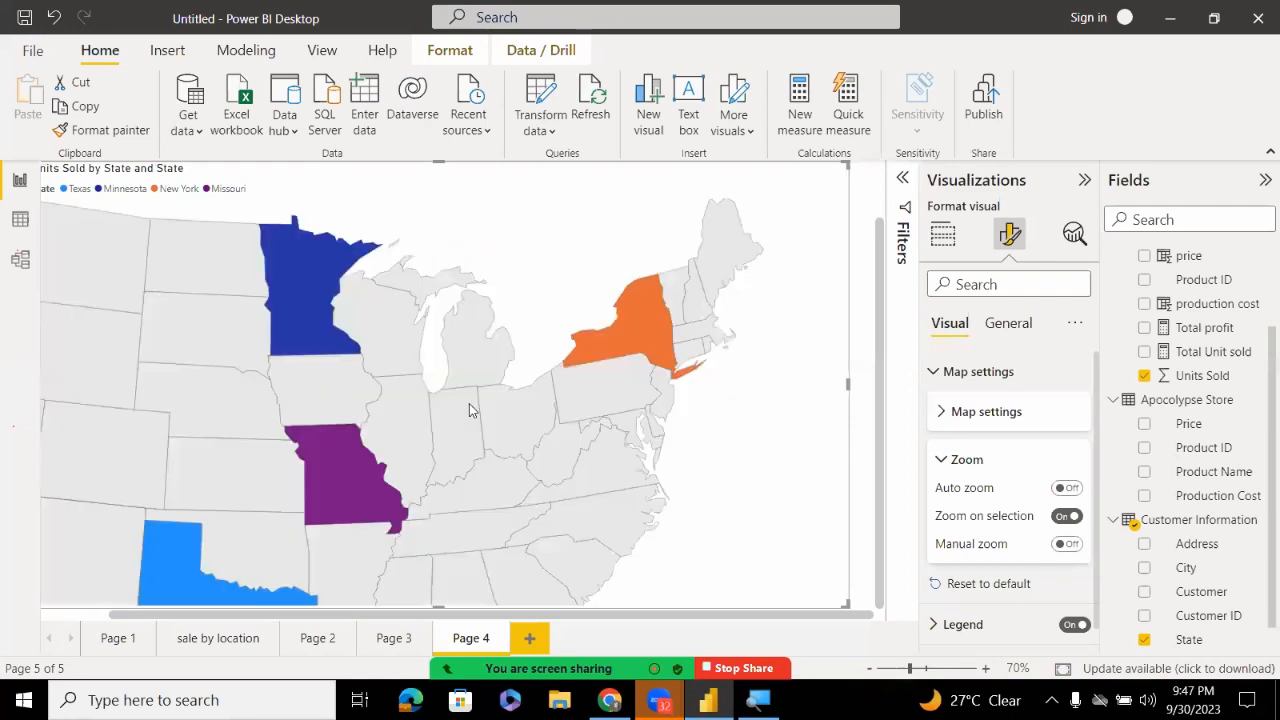
click(481, 408)
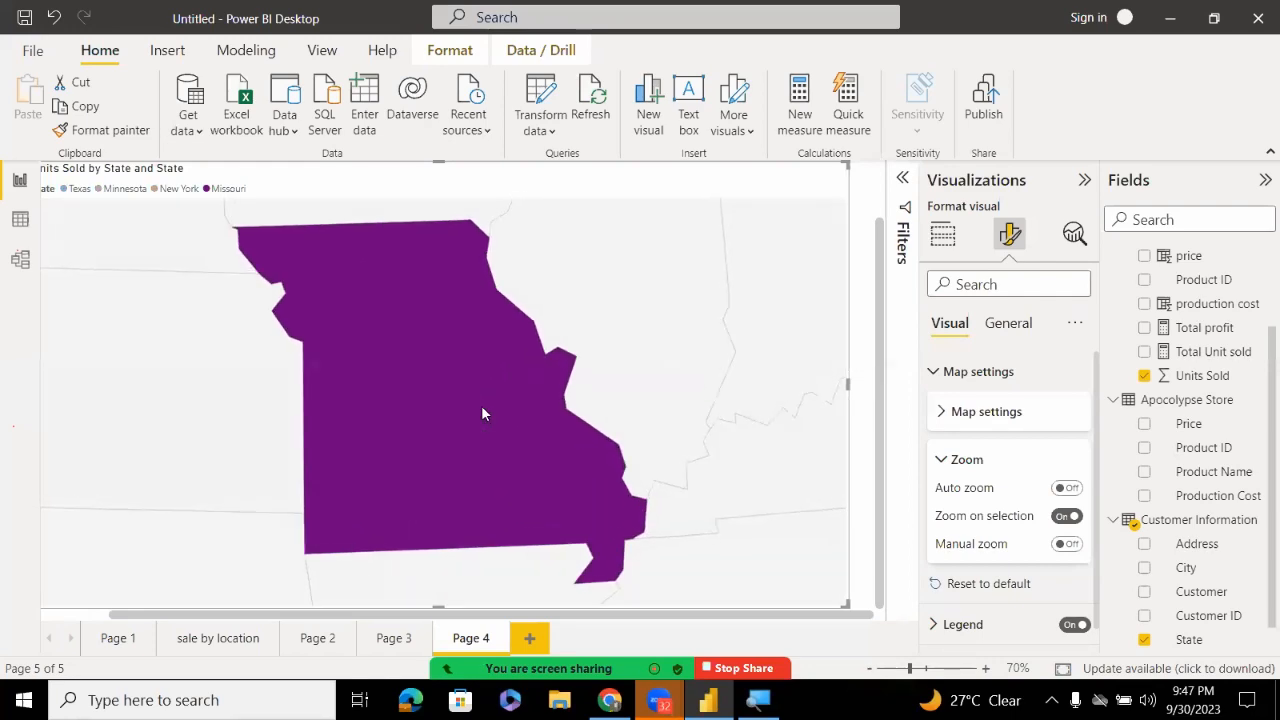
click(481, 413)
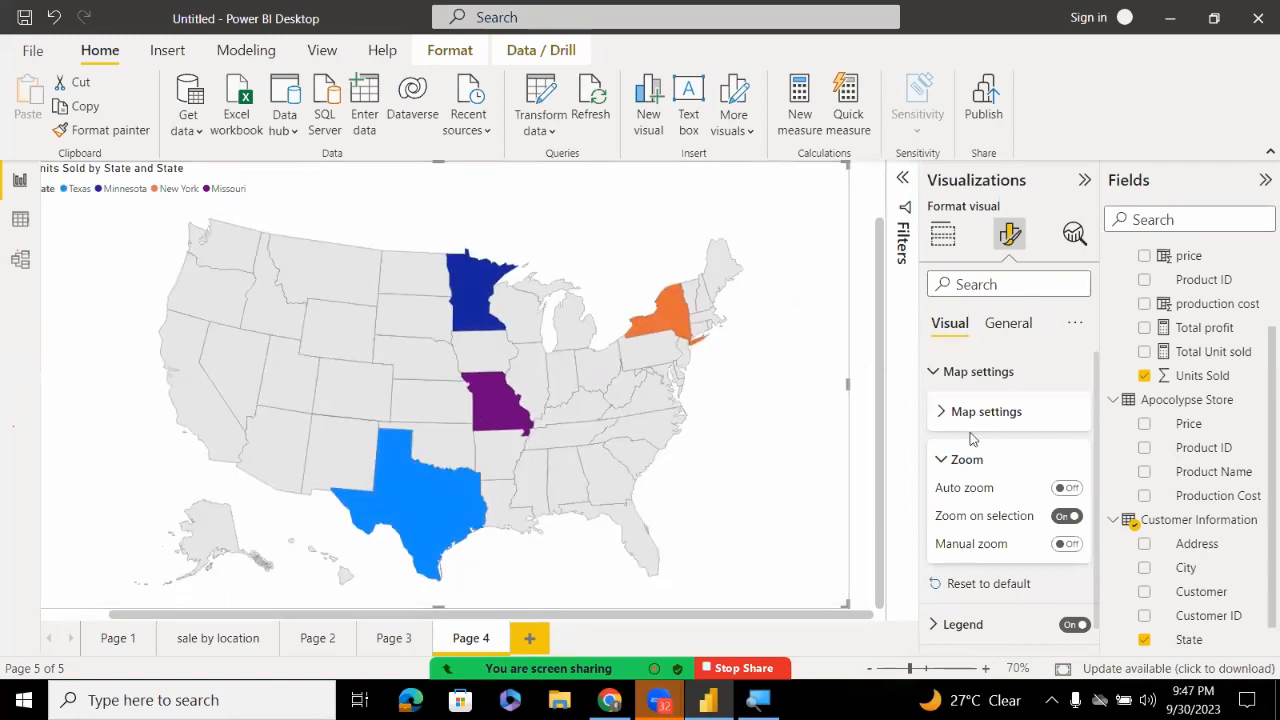
Switch Manual zoom on and then back off
click(1060, 546)
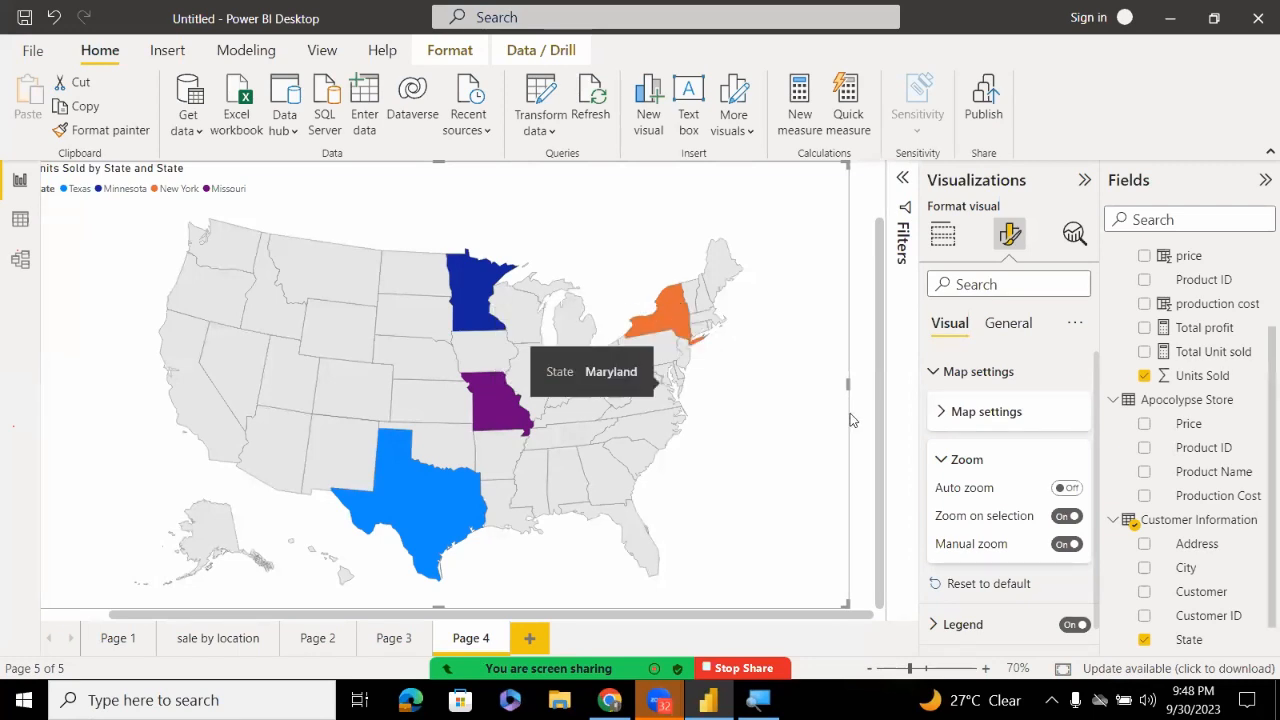
click(1066, 544)
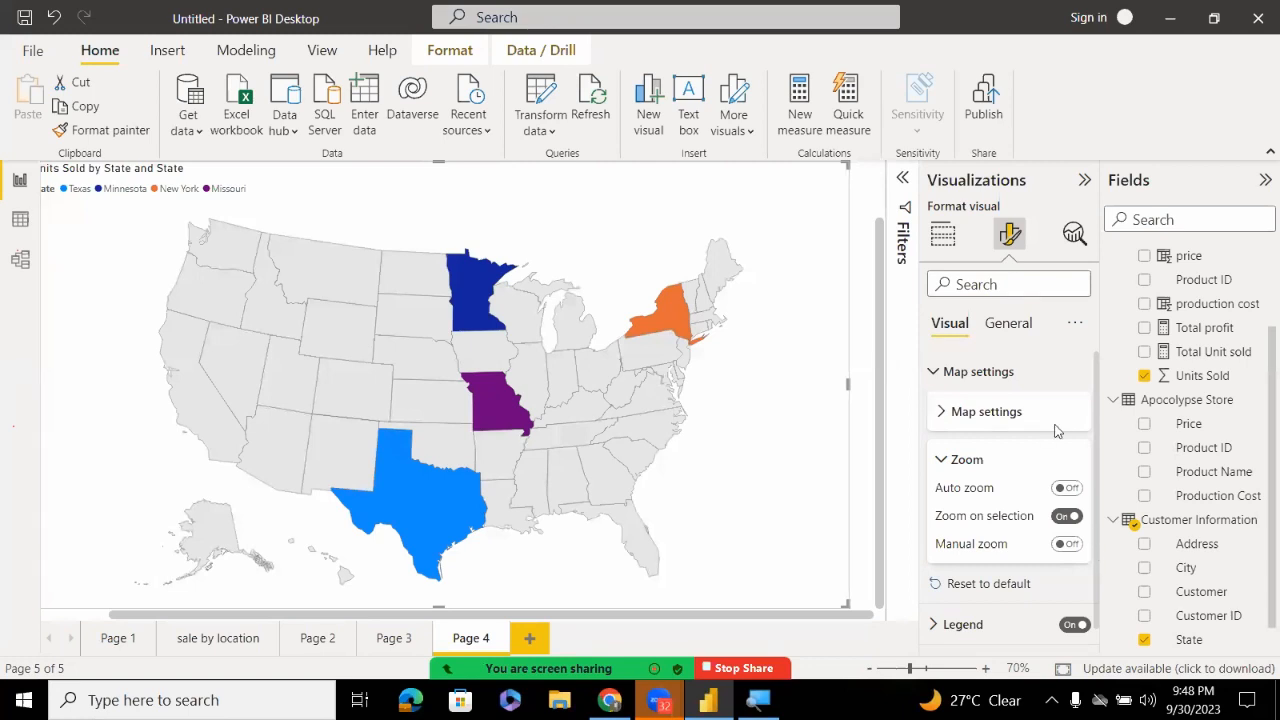
click(1008, 323)
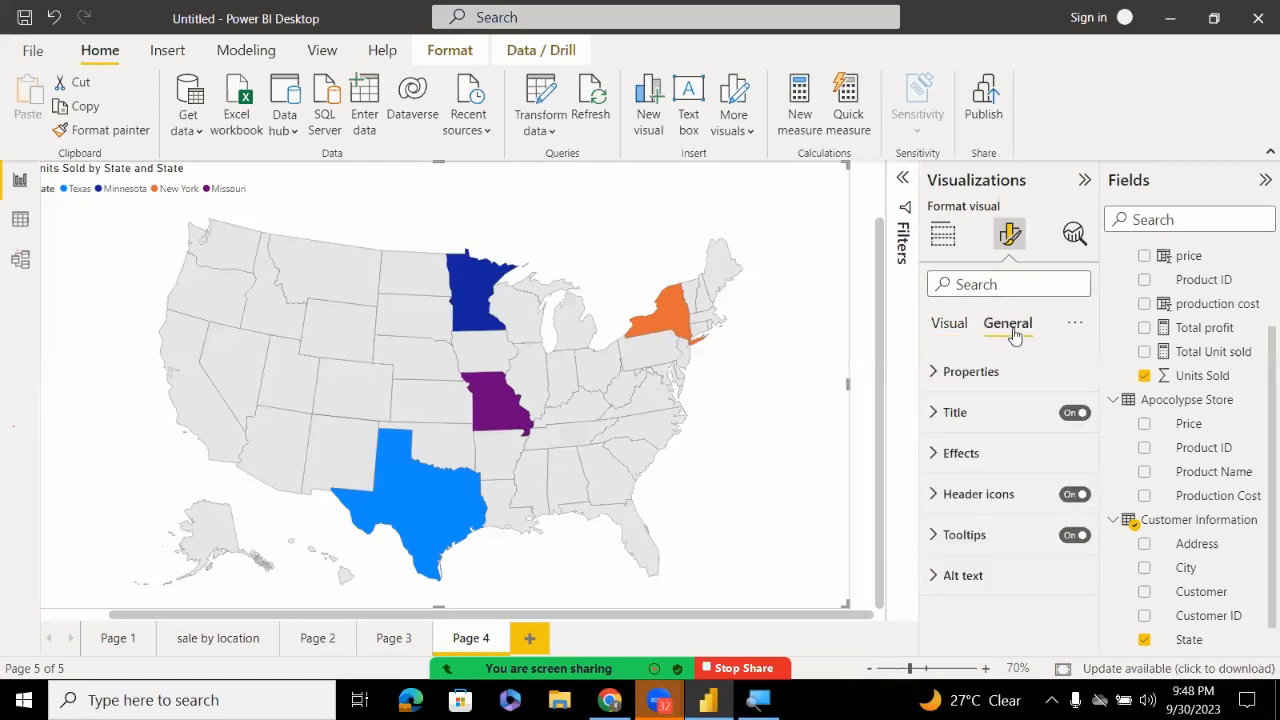
Give the map visual a light blue background
click(936, 454)
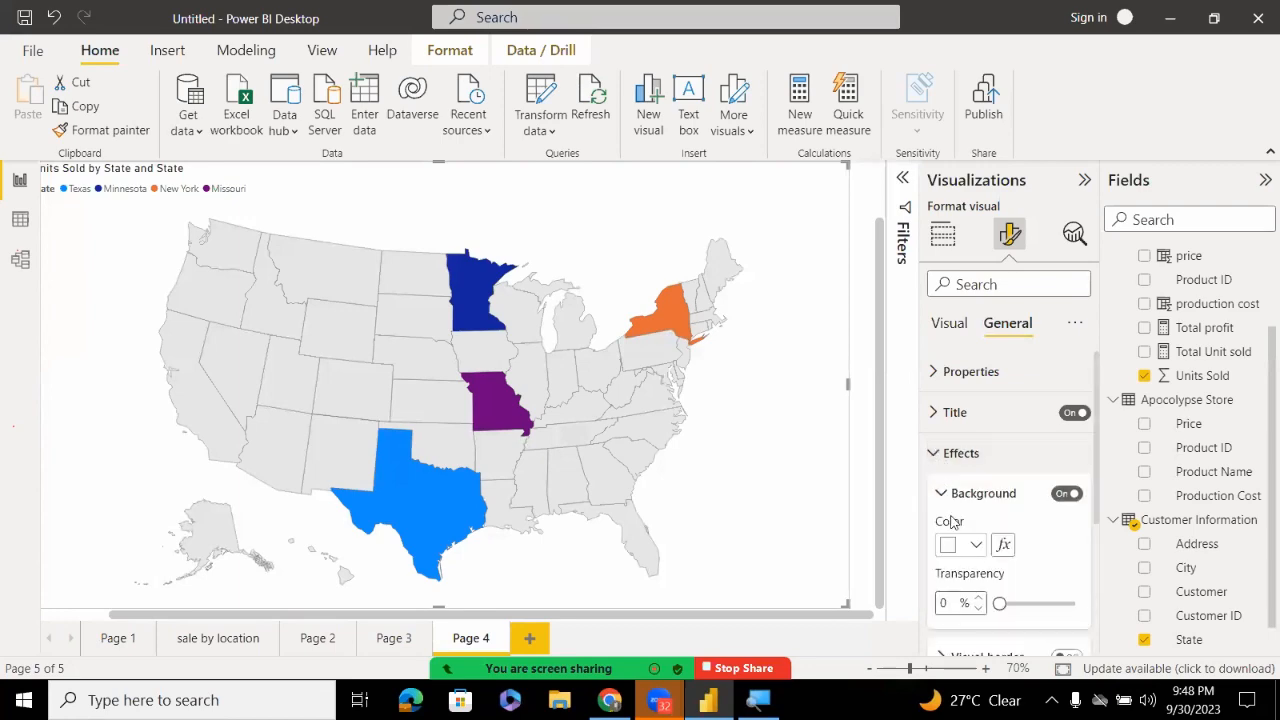
click(976, 545)
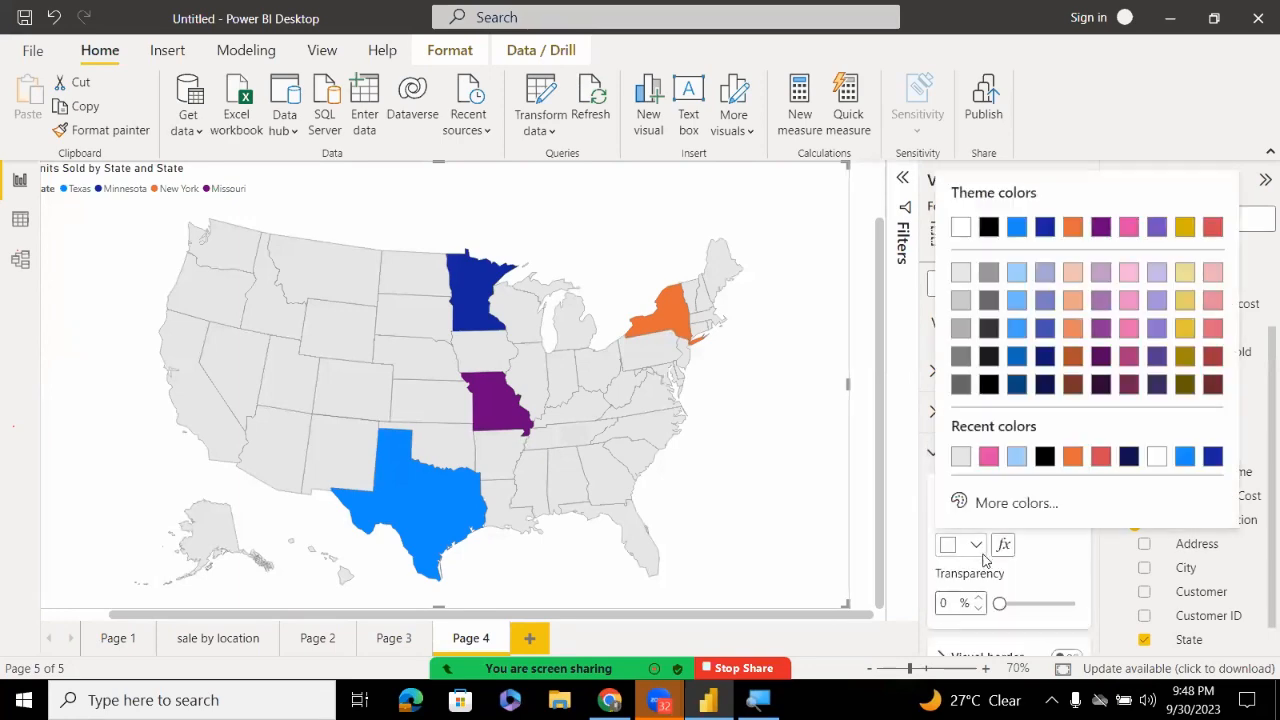
click(1017, 456)
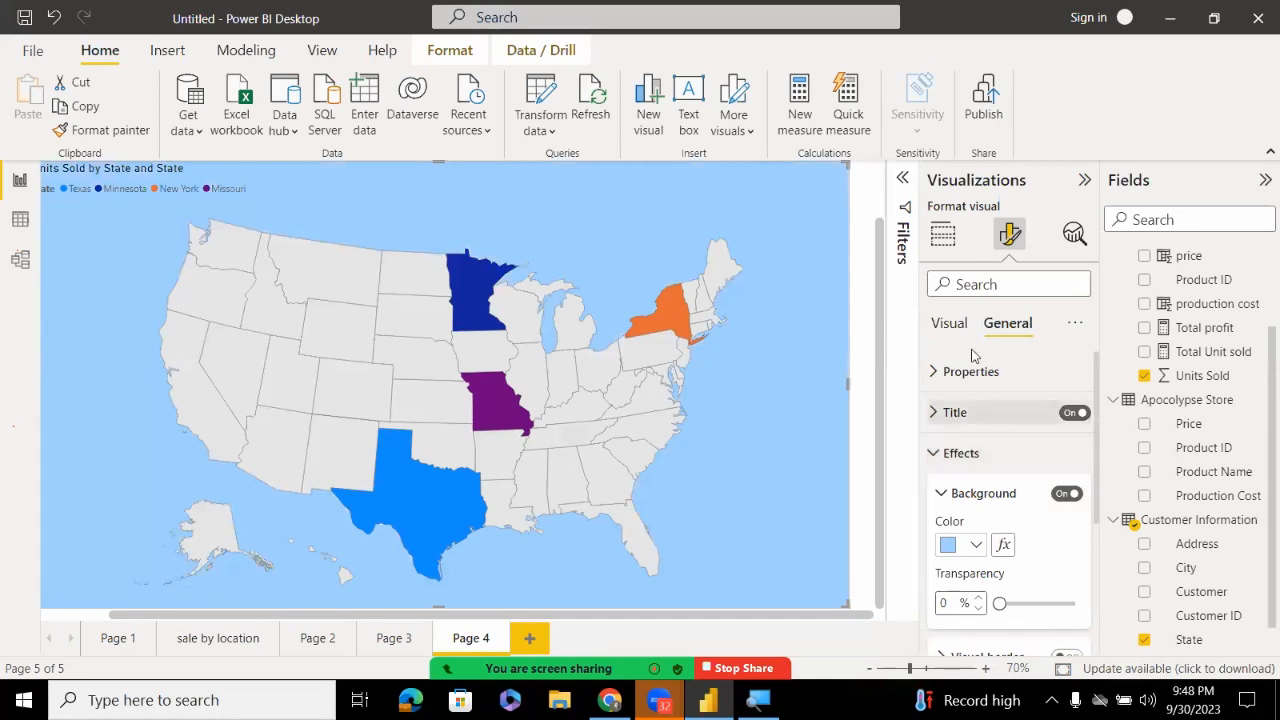
Set the map's size to width 1178, keeping height at 640
click(941, 372)
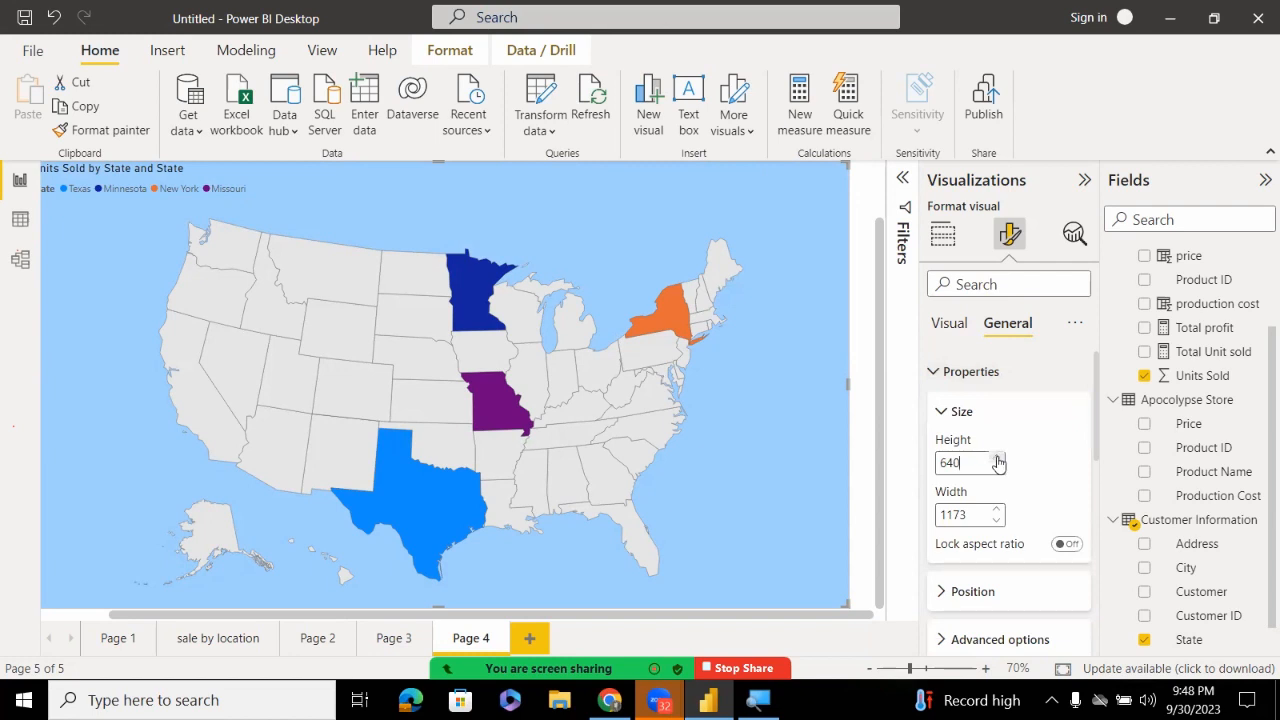
click(995, 510)
click(995, 510)
click(995, 510)
click(995, 510)
click(995, 510)
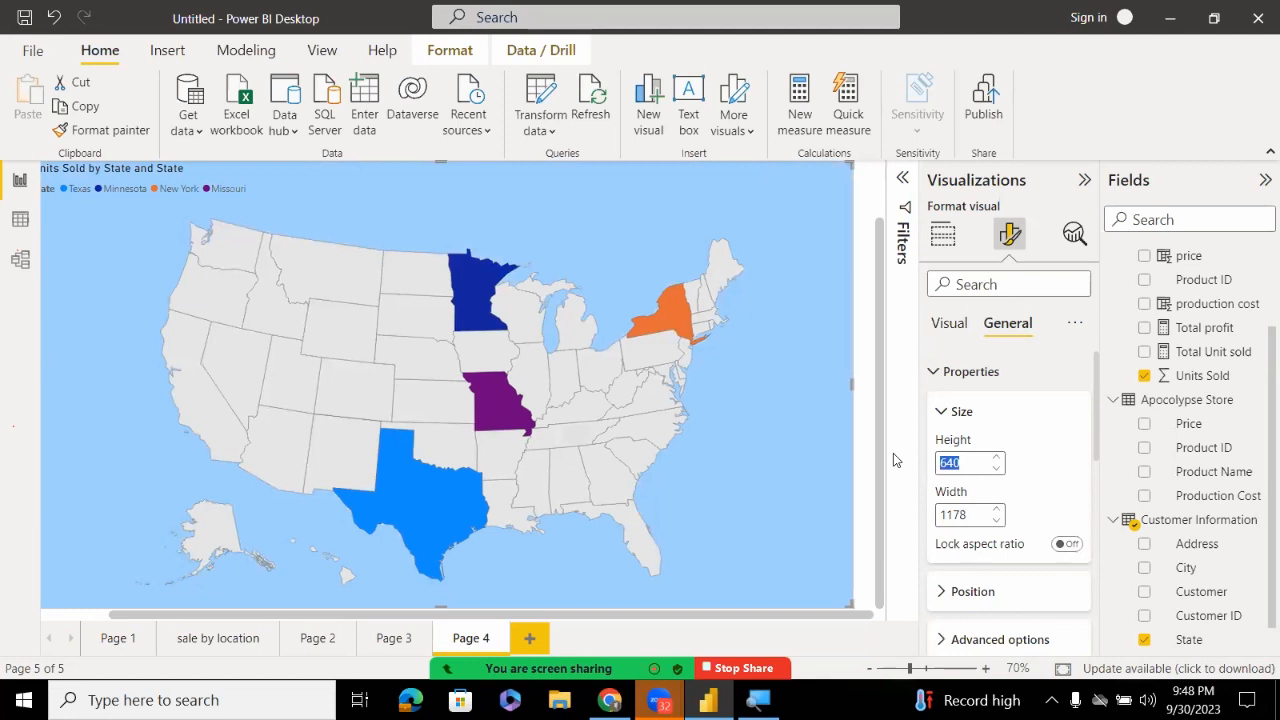
text(670)
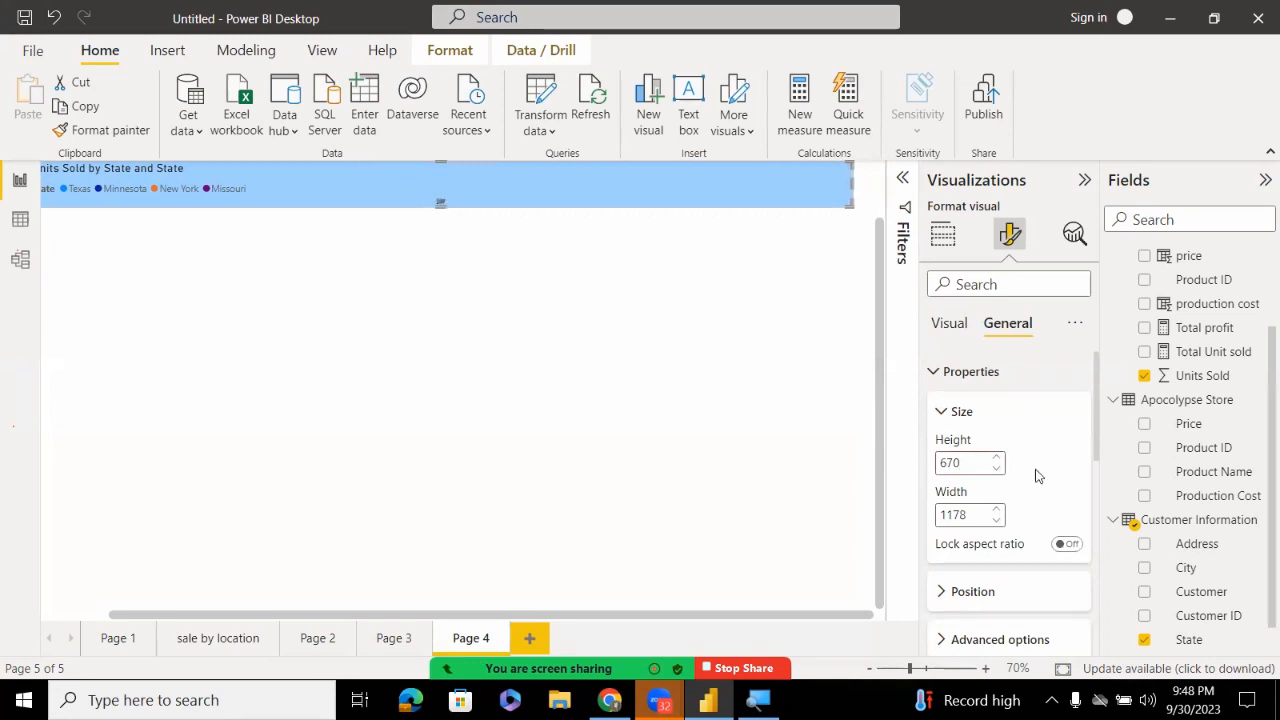
key(ctrl+z)
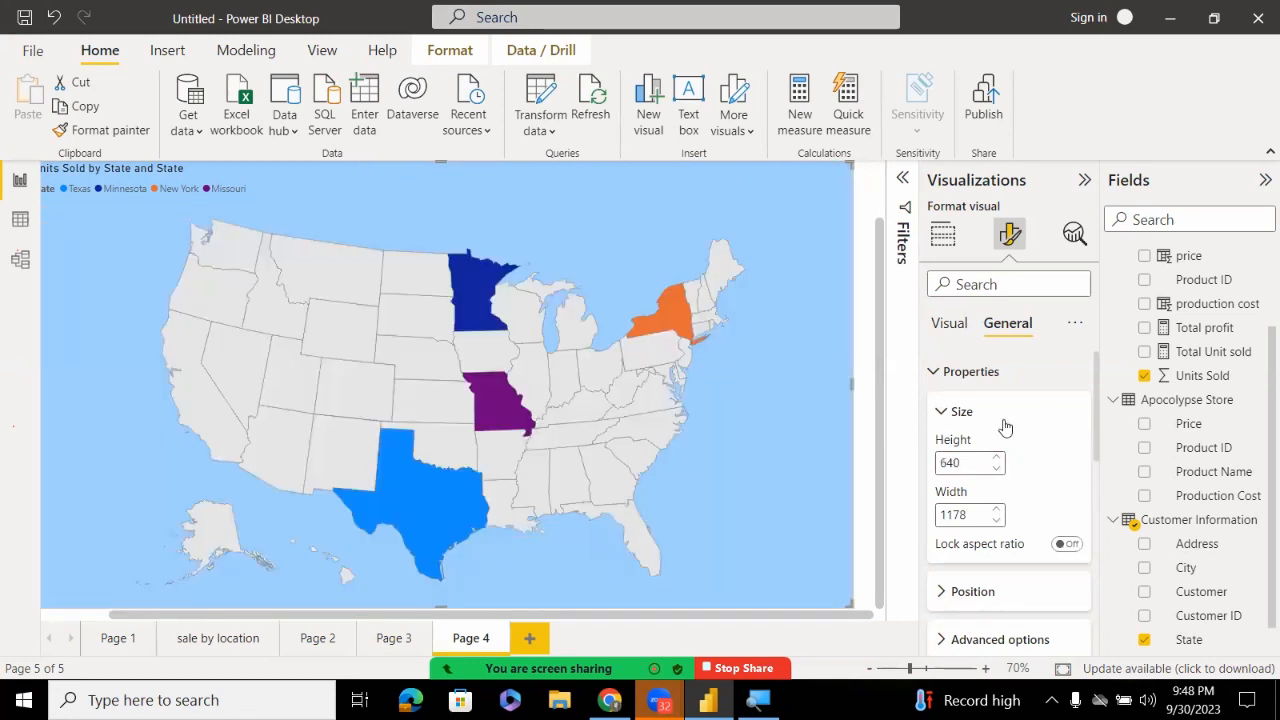
Adjust the map's Position values to anchor it at 0, 0
click(955, 591)
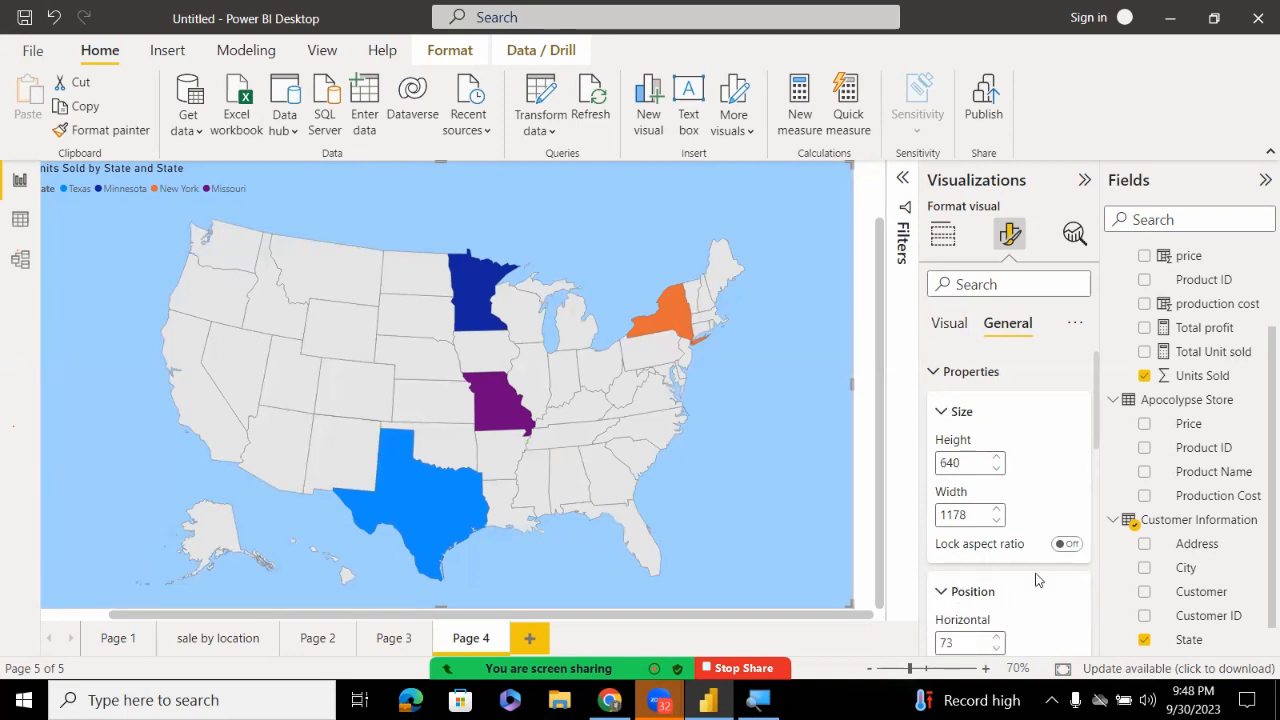
drag(1096, 433, 1096, 490)
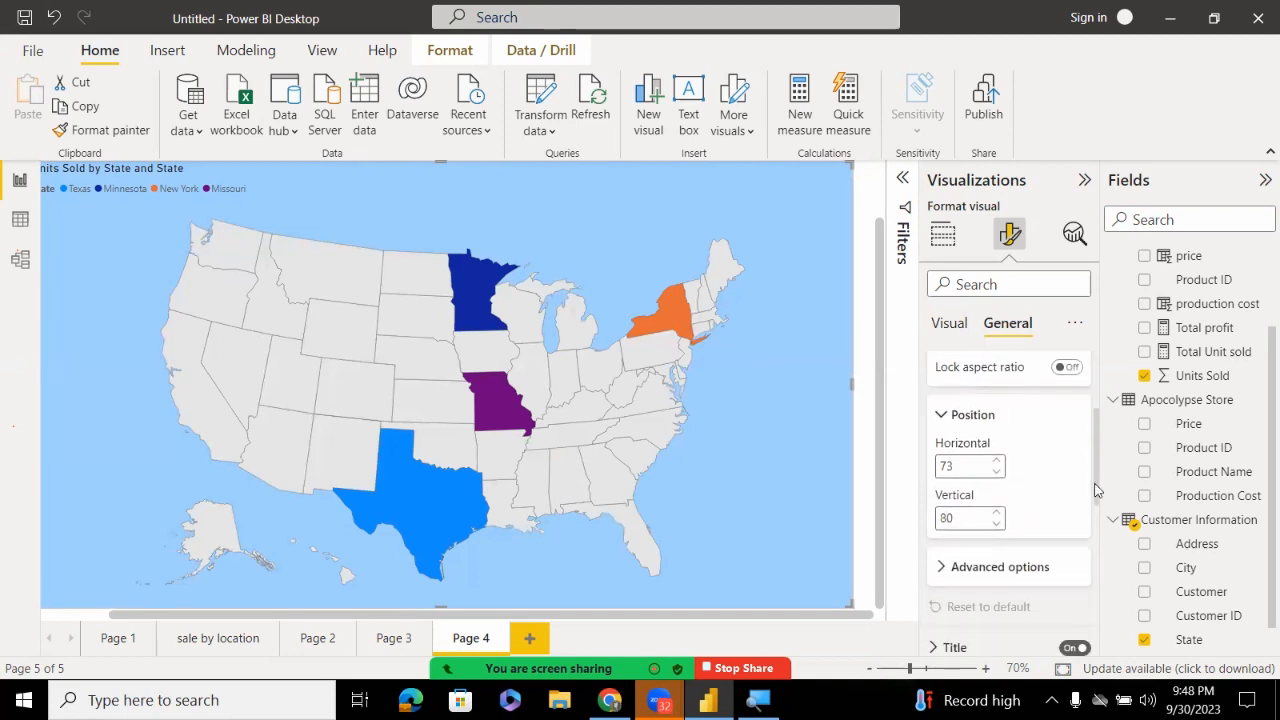
click(996, 463)
click(996, 463)
click(996, 463)
click(996, 463)
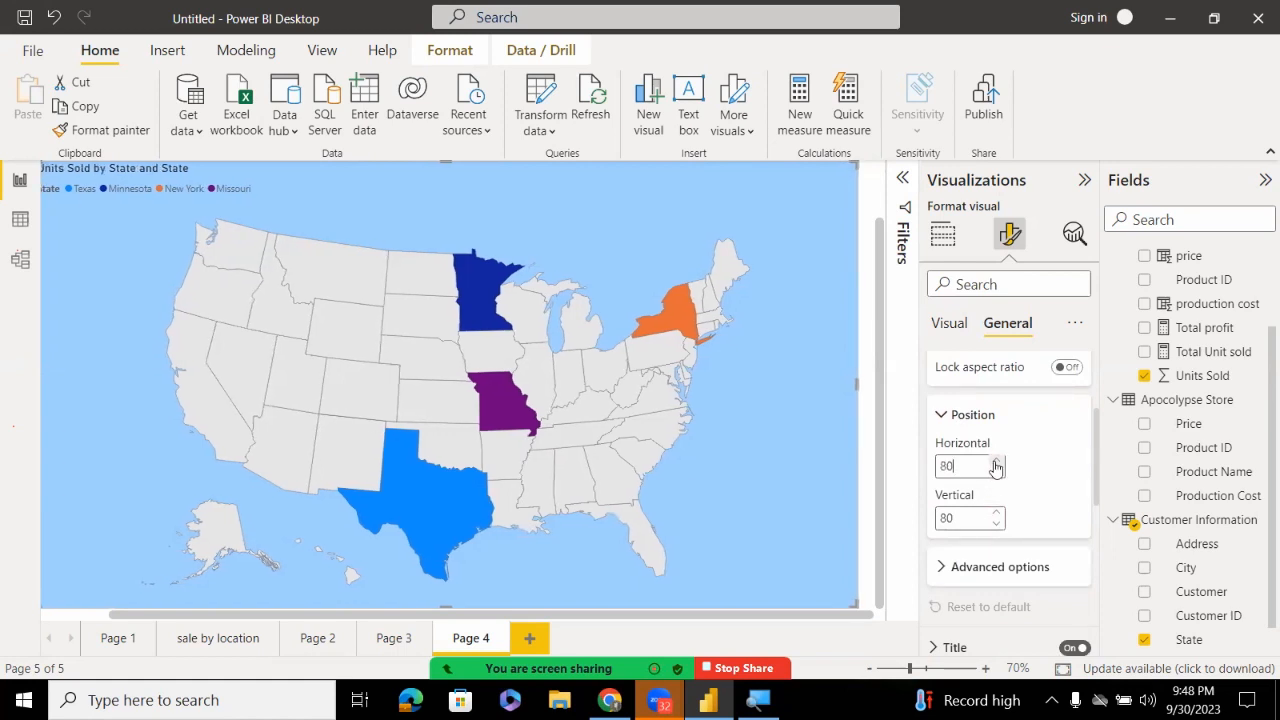
click(996, 463)
click(996, 463)
click(996, 463)
click(996, 463)
click(996, 463)
click(996, 463)
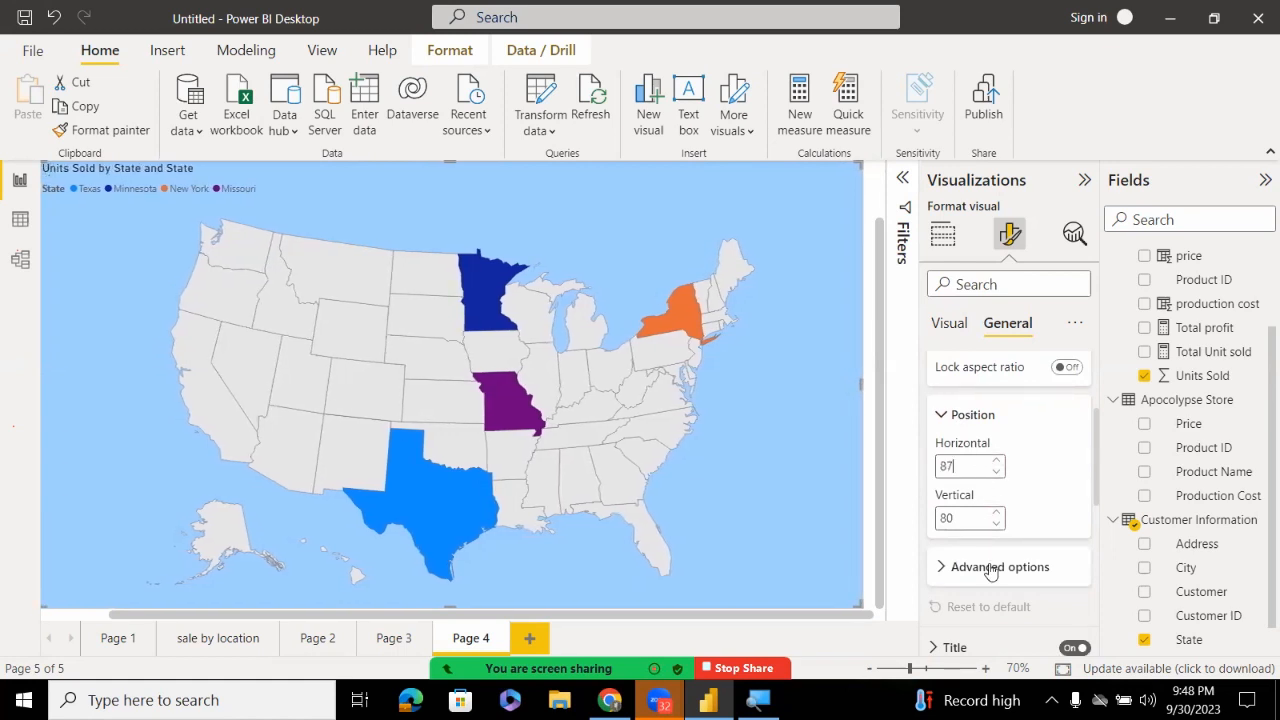
Turn on Maintain layer order in the map's Advanced options
click(941, 566)
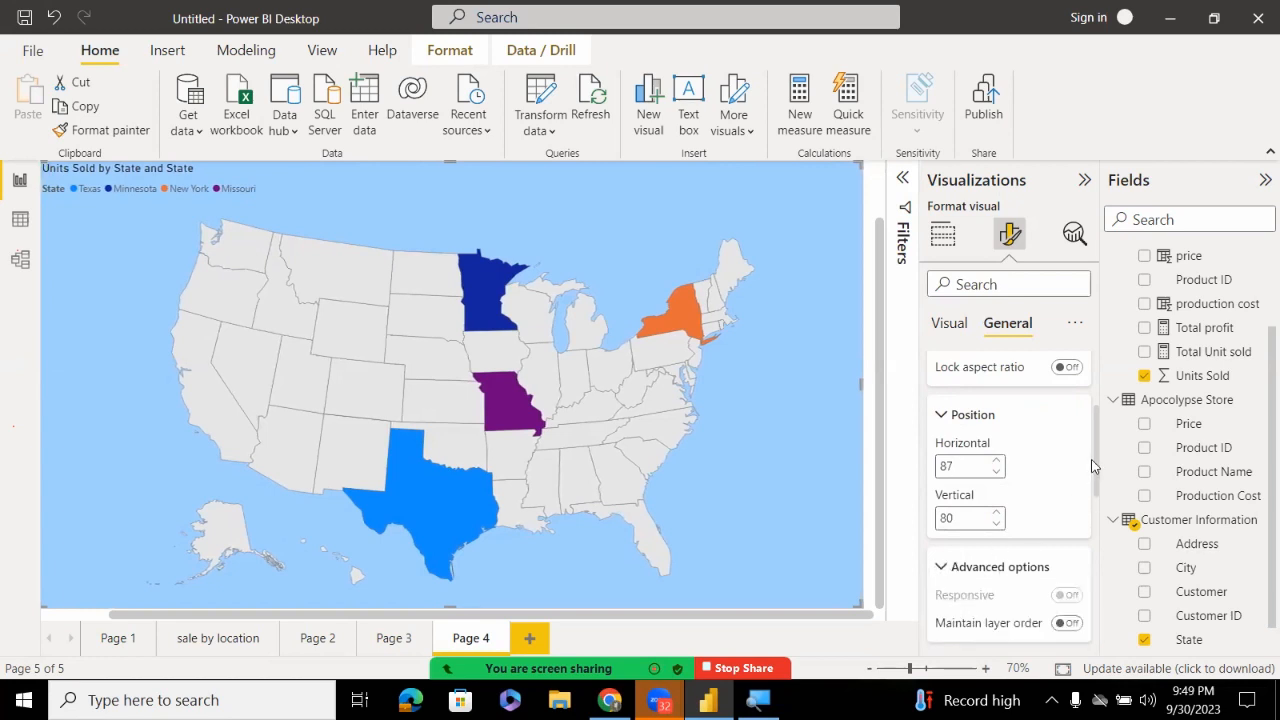
click(1068, 623)
drag(749, 623, 640, 630)
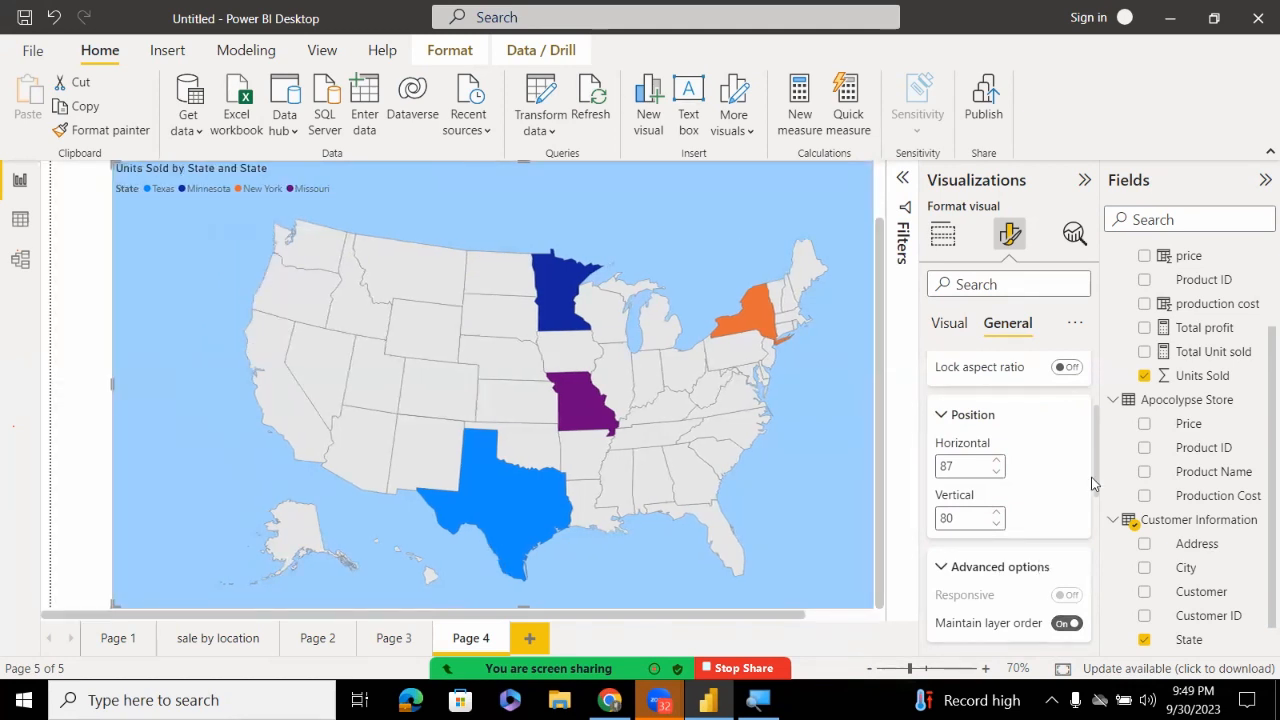
drag(1097, 490, 1085, 437)
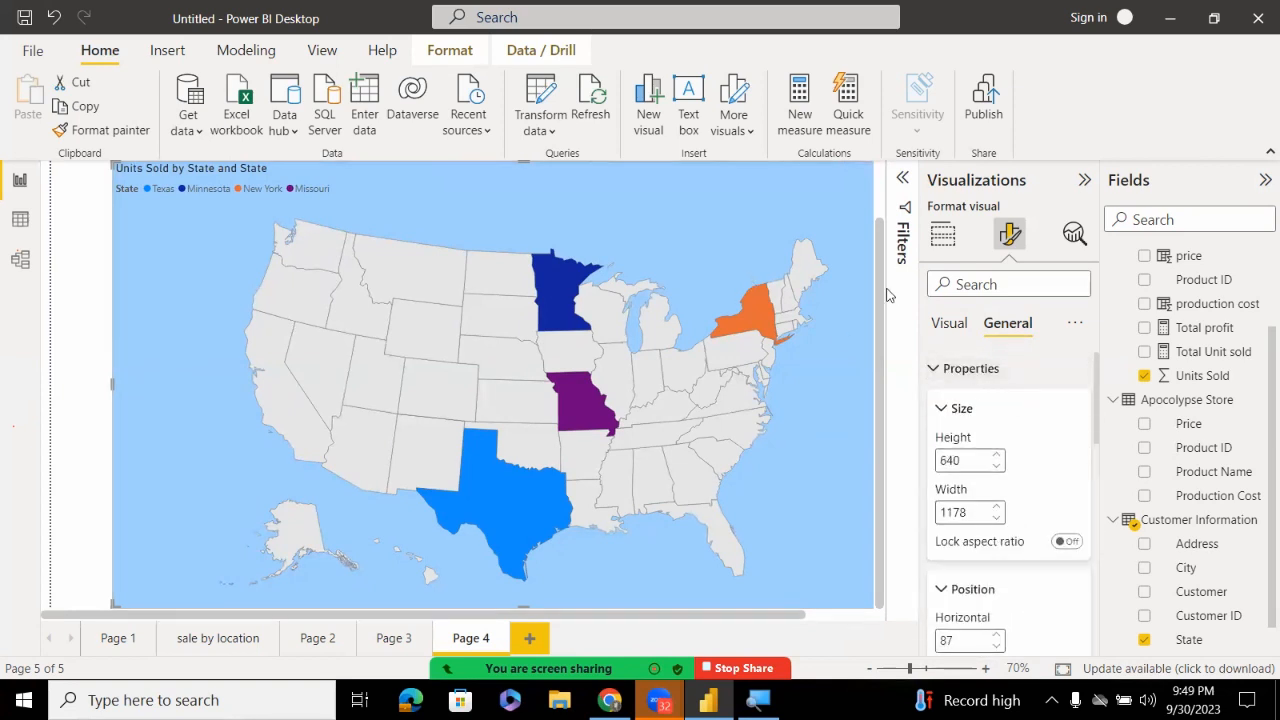
scroll(885, 265, up, 1)
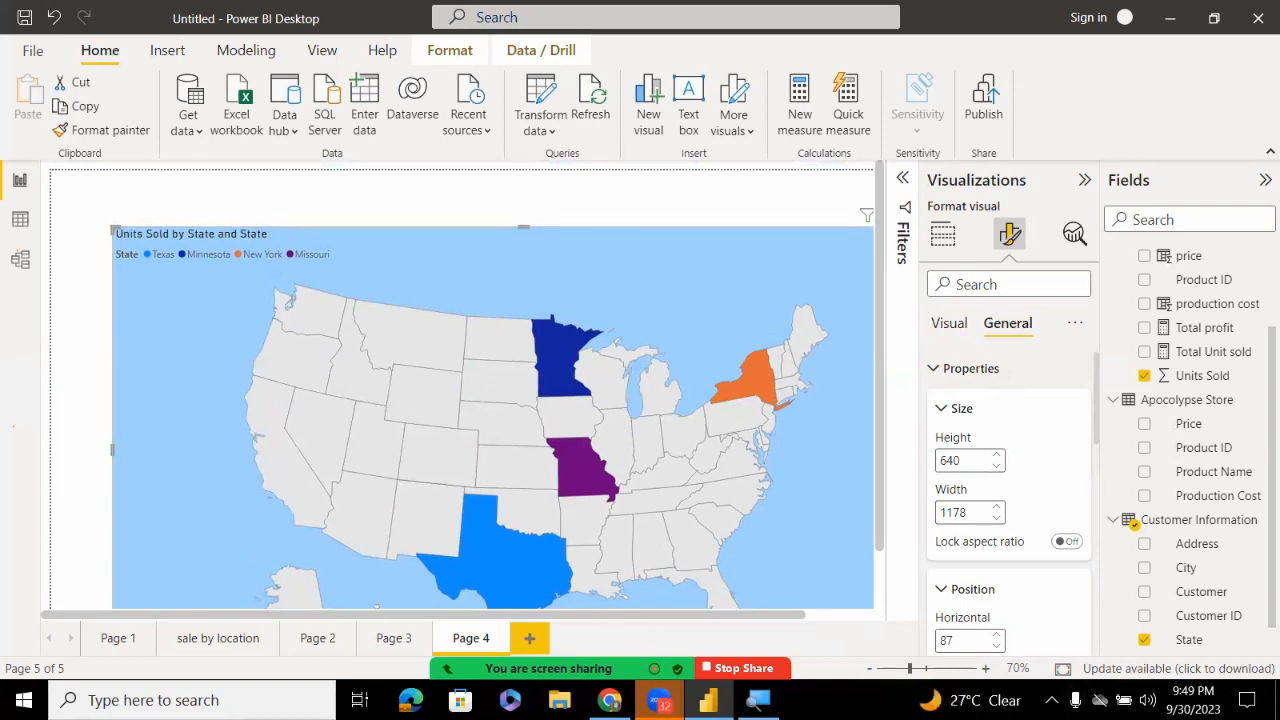
Zoom the canvas out and resize the map to fill the page at 1265 by 719
click(882, 668)
click(914, 668)
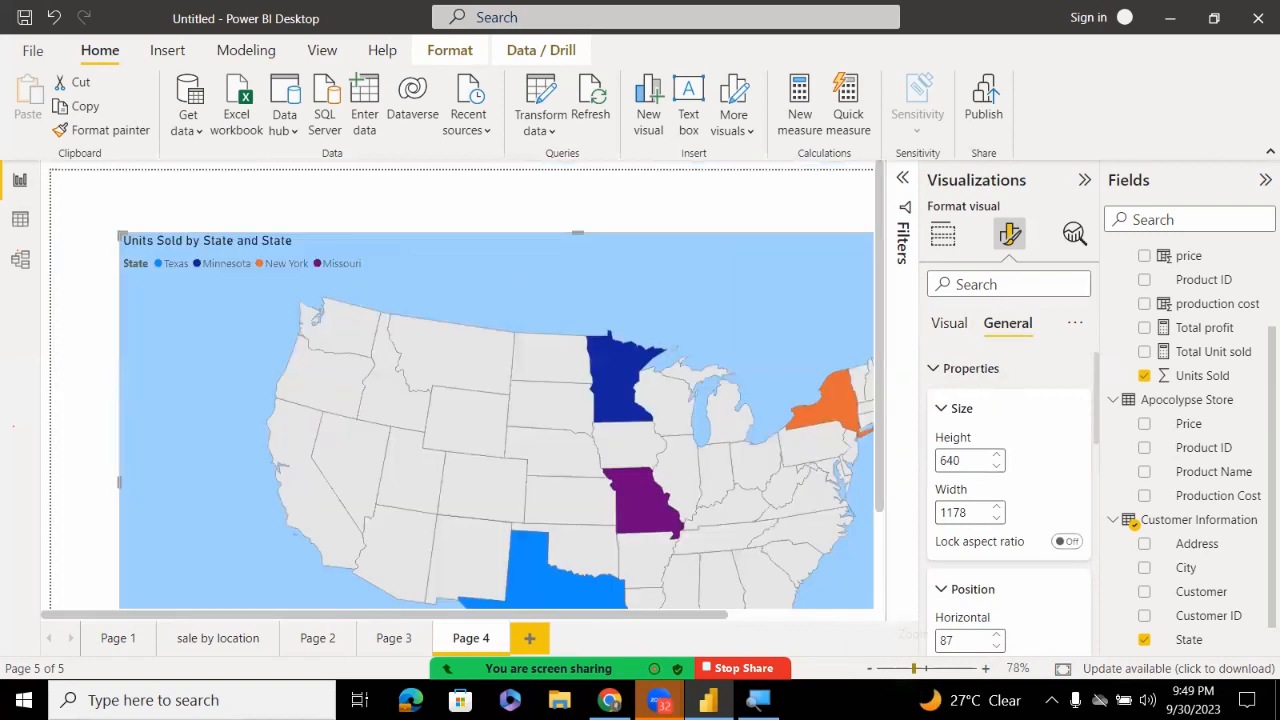
drag(914, 668, 902, 668)
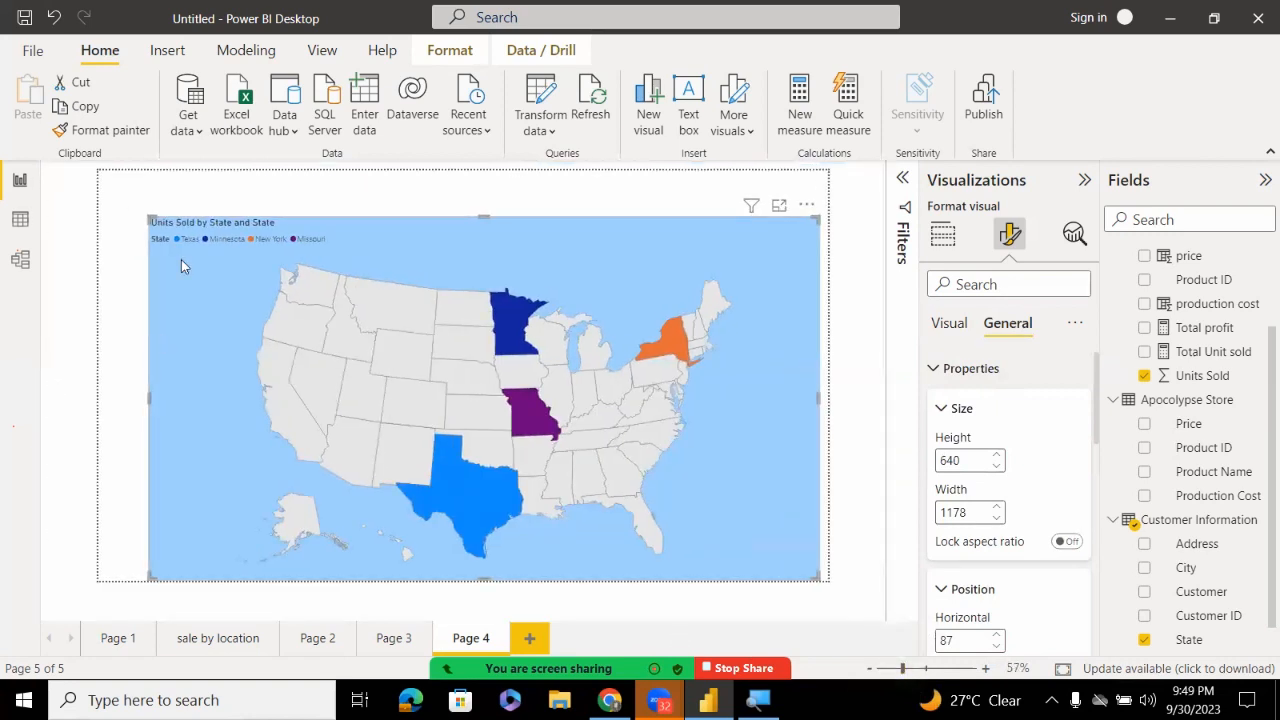
drag(150, 217, 86, 176)
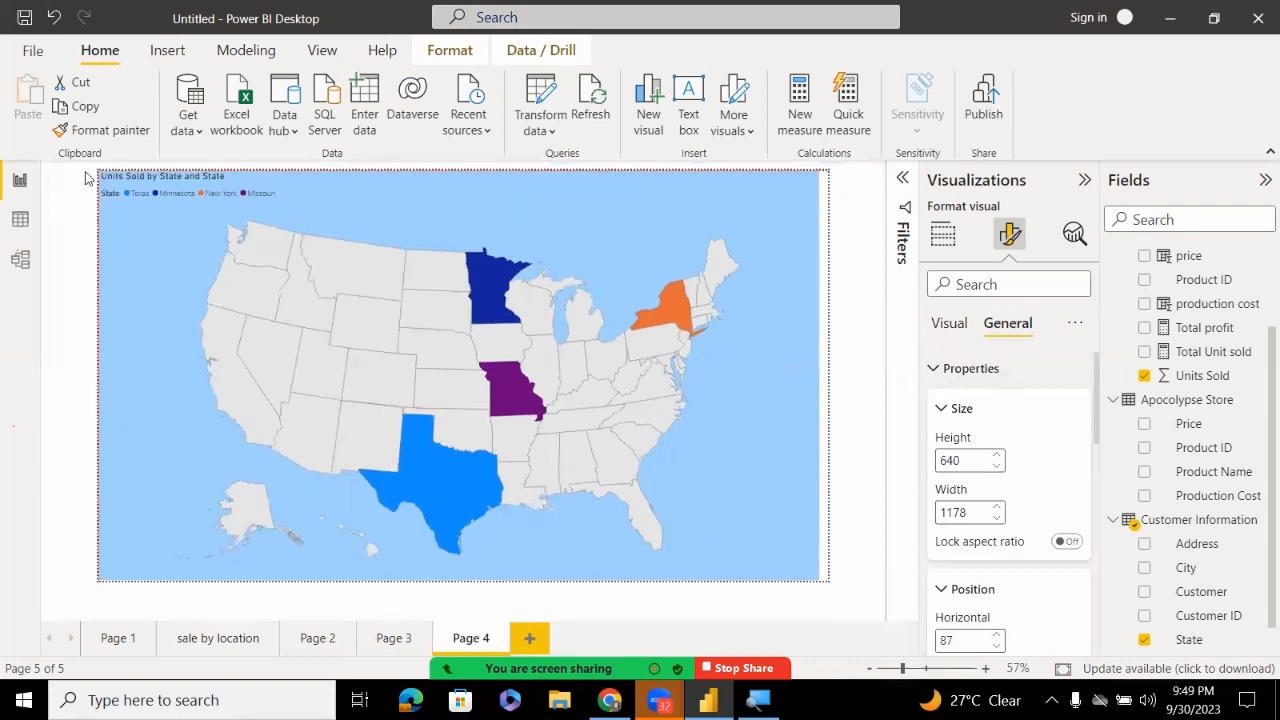
click(940, 404)
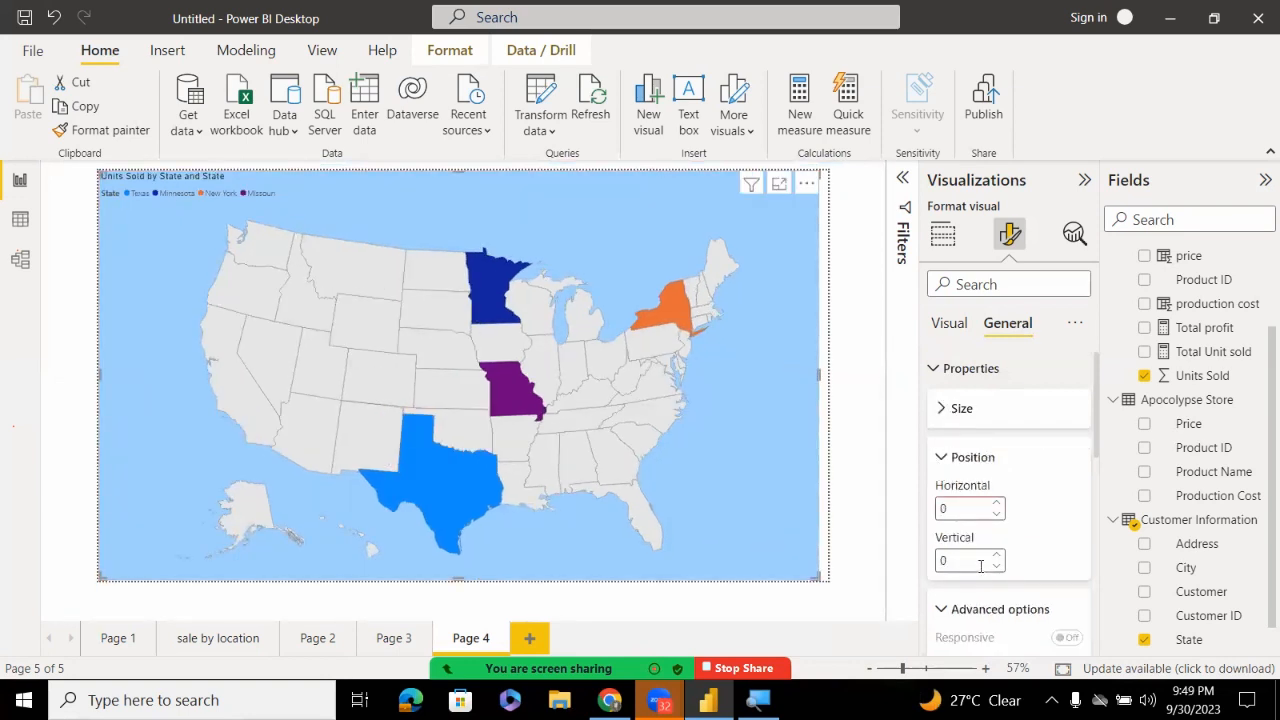
click(945, 610)
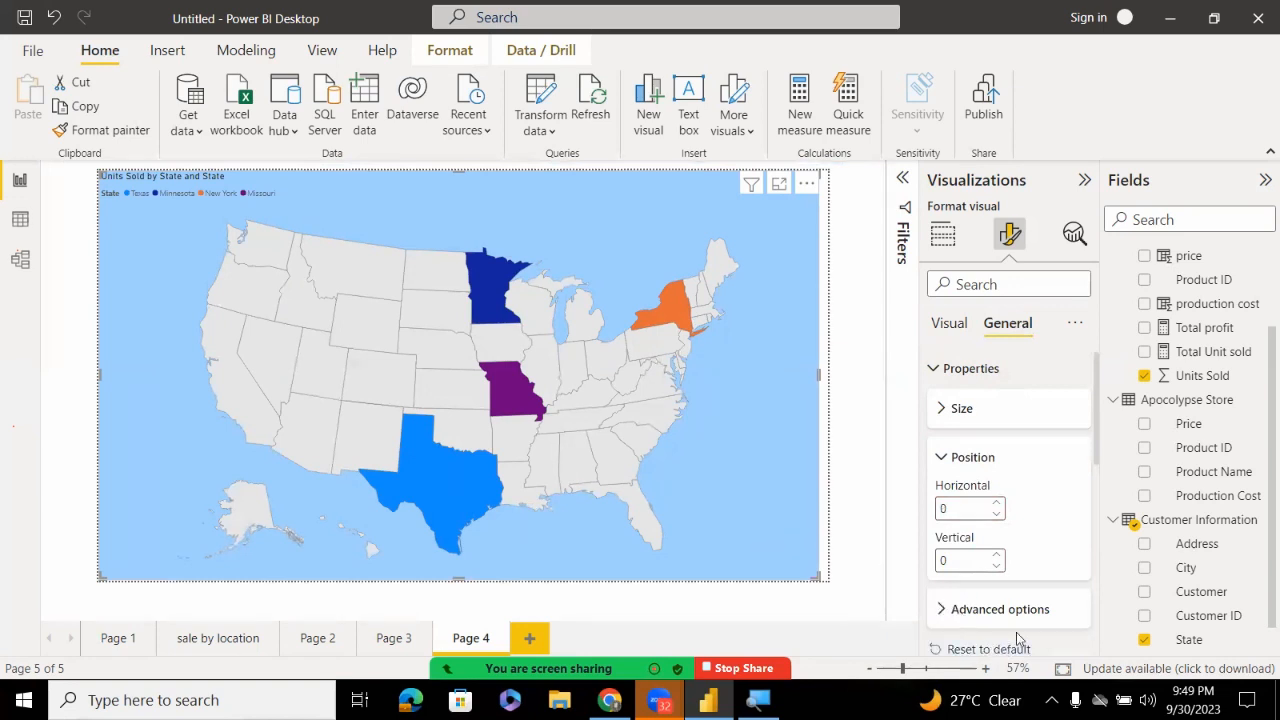
drag(1096, 414, 1073, 588)
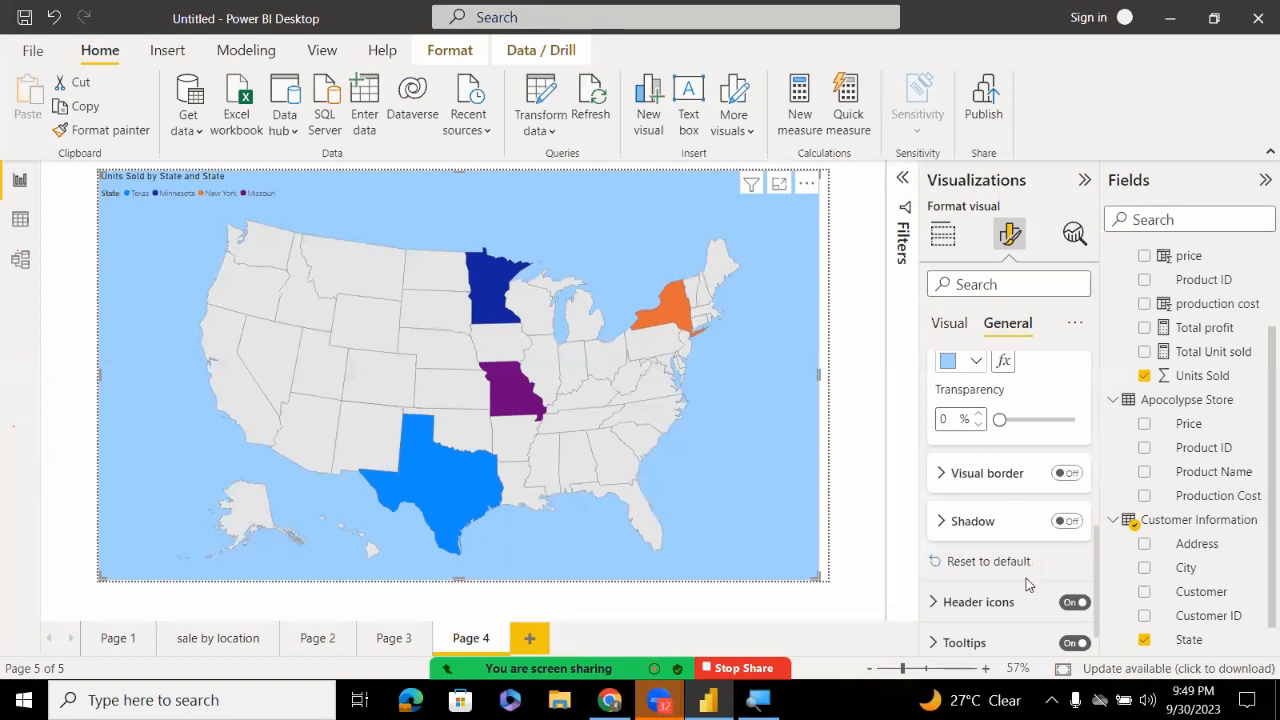
Expand the map's Tooltips settings, keep the Report page type, and reach the Text formatting section
scroll(1097, 543, down, 1)
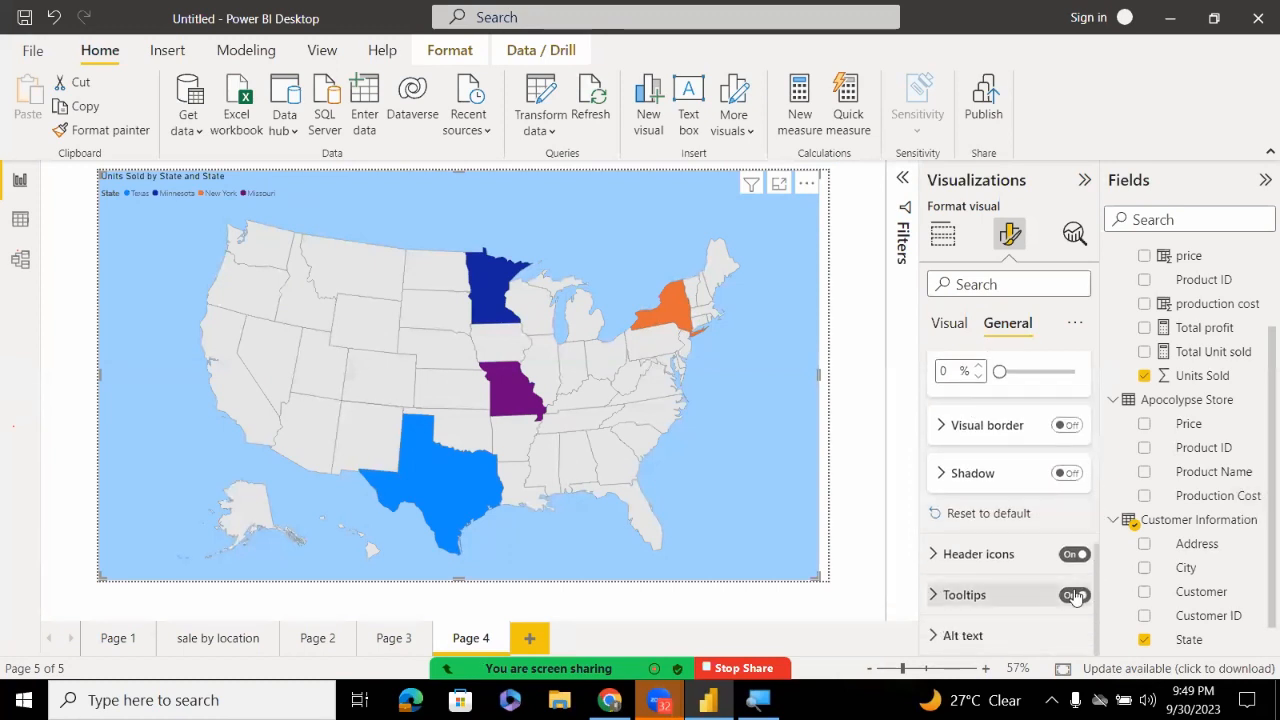
click(972, 597)
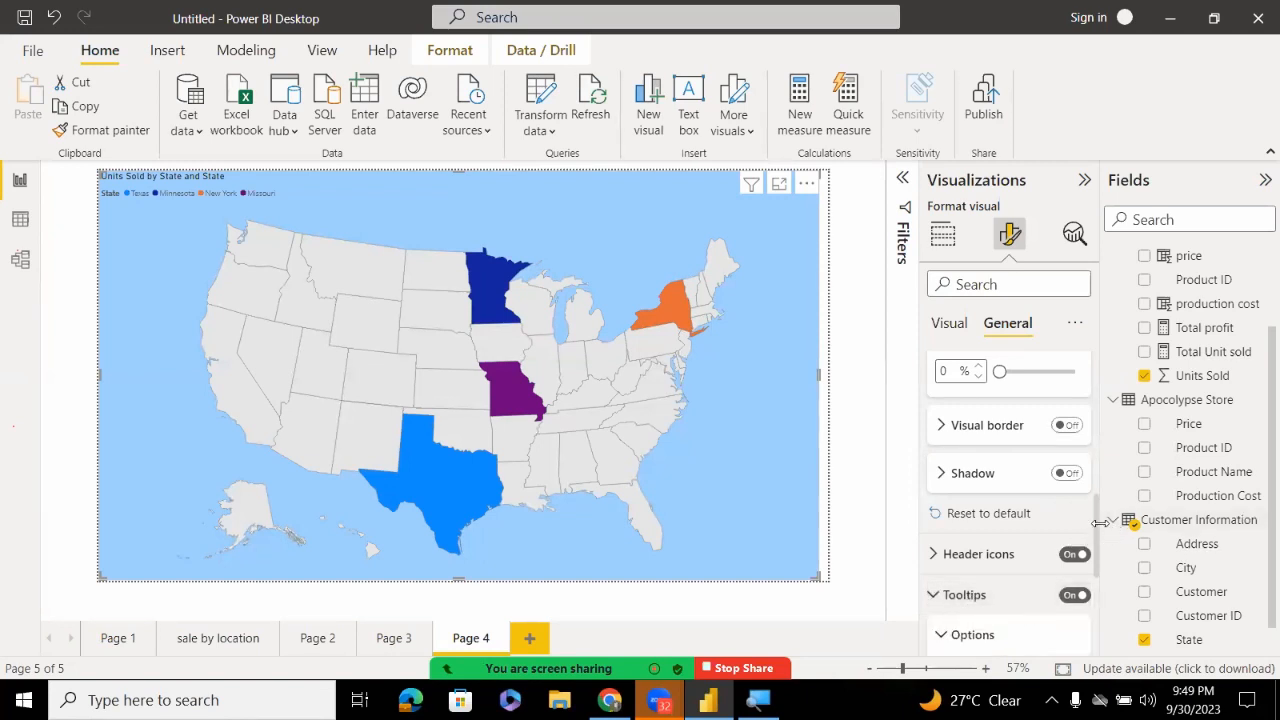
scroll(1090, 545, down, 4)
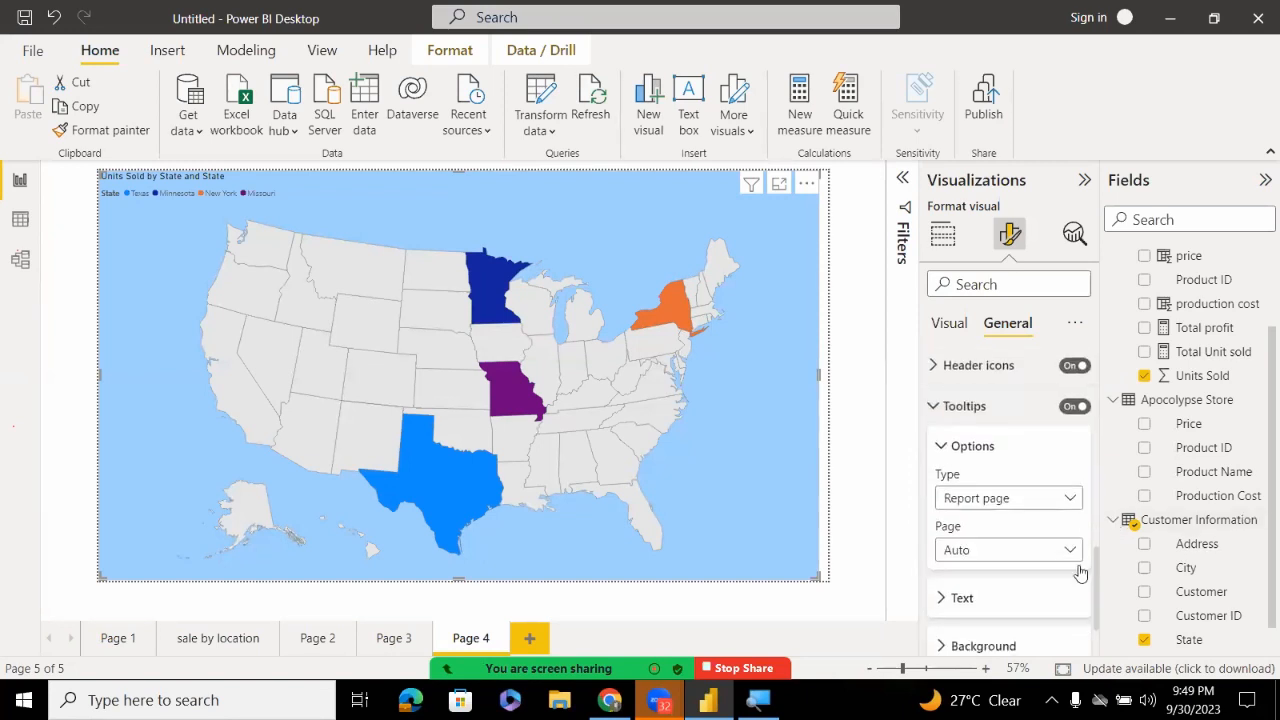
click(1051, 499)
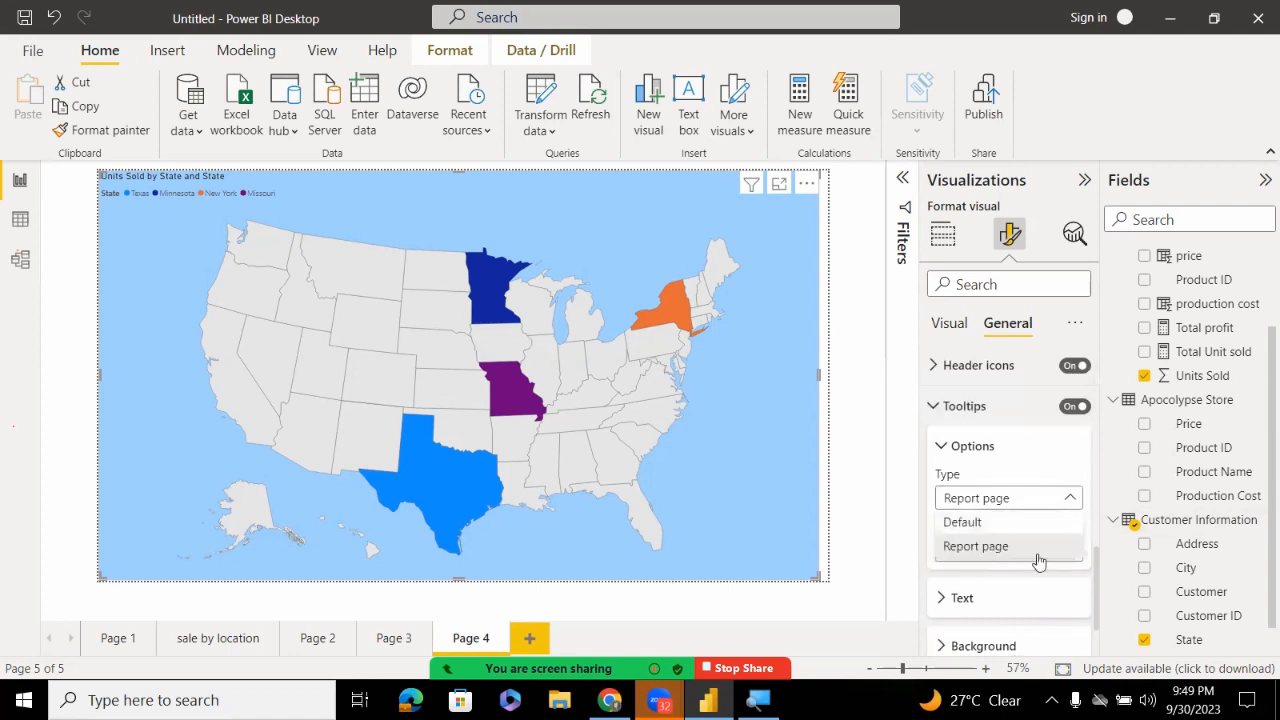
click(930, 578)
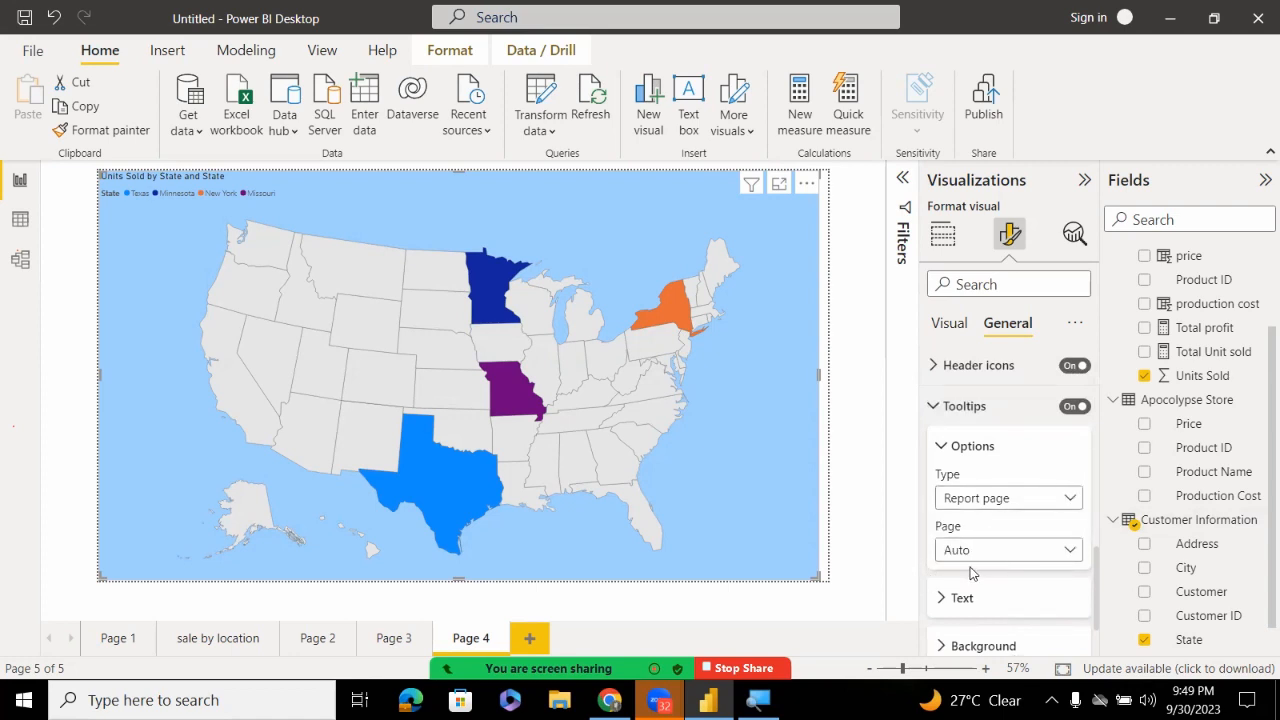
click(971, 562)
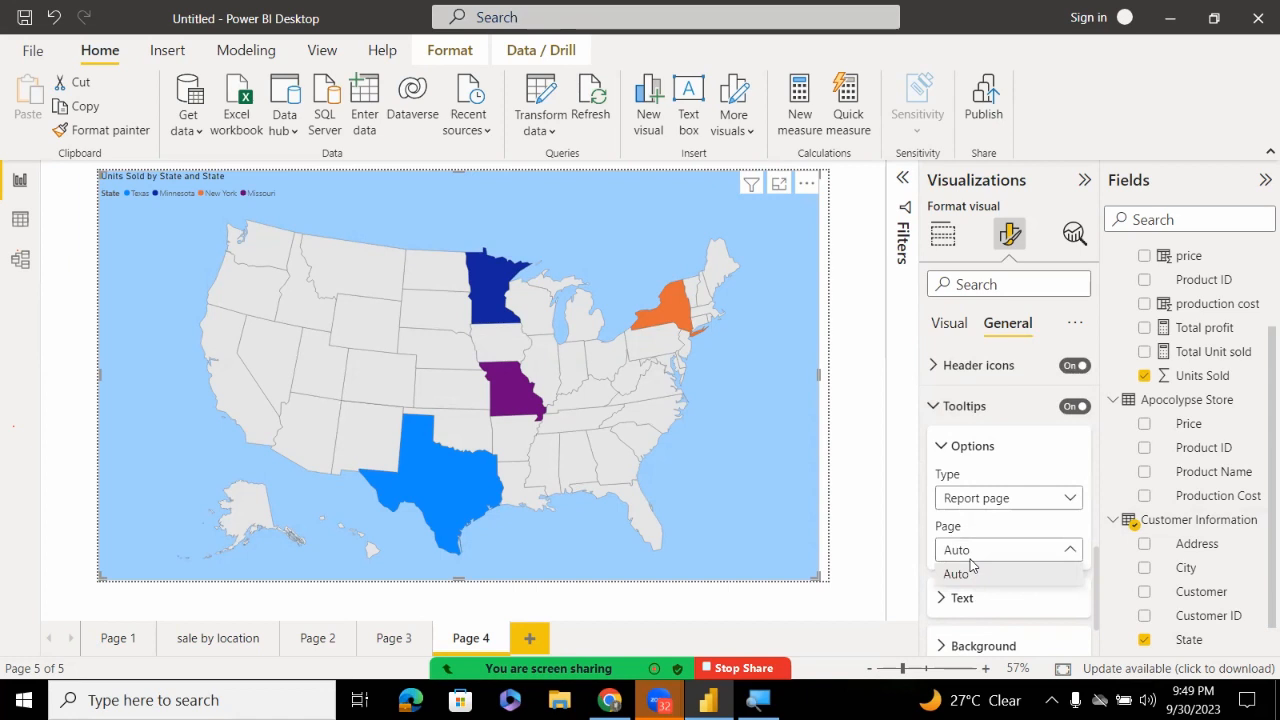
click(943, 602)
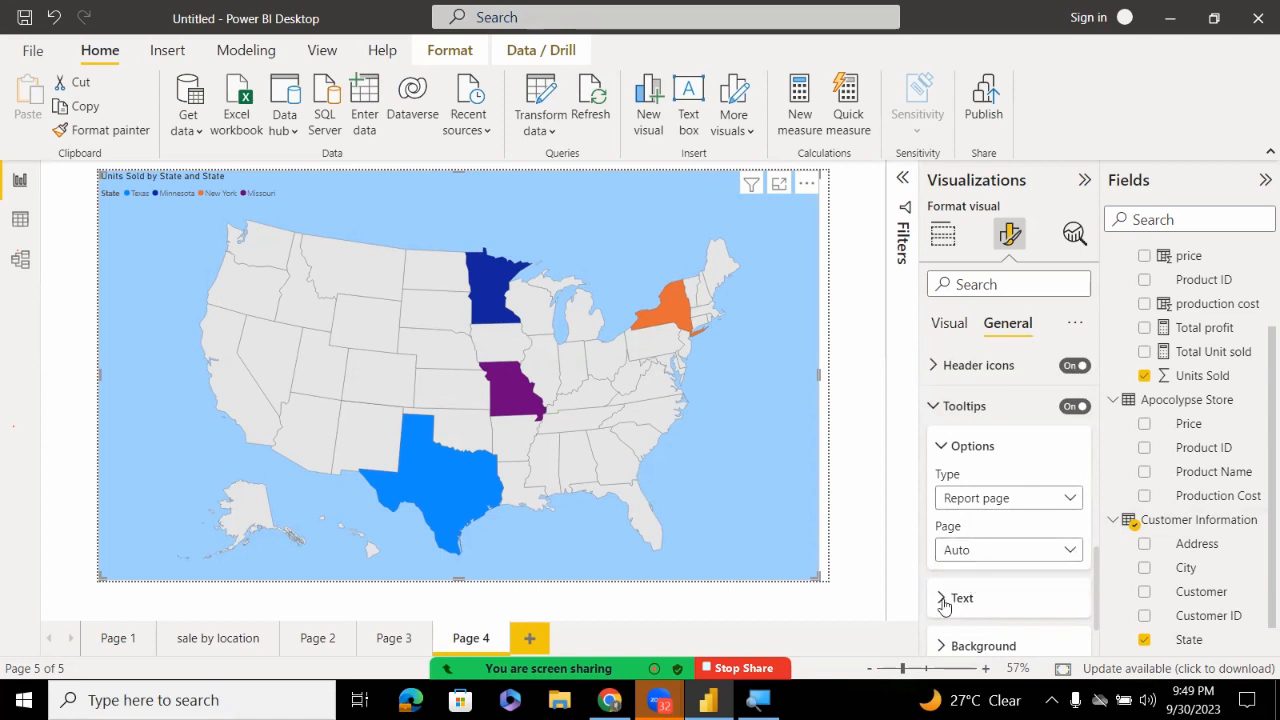
click(953, 597)
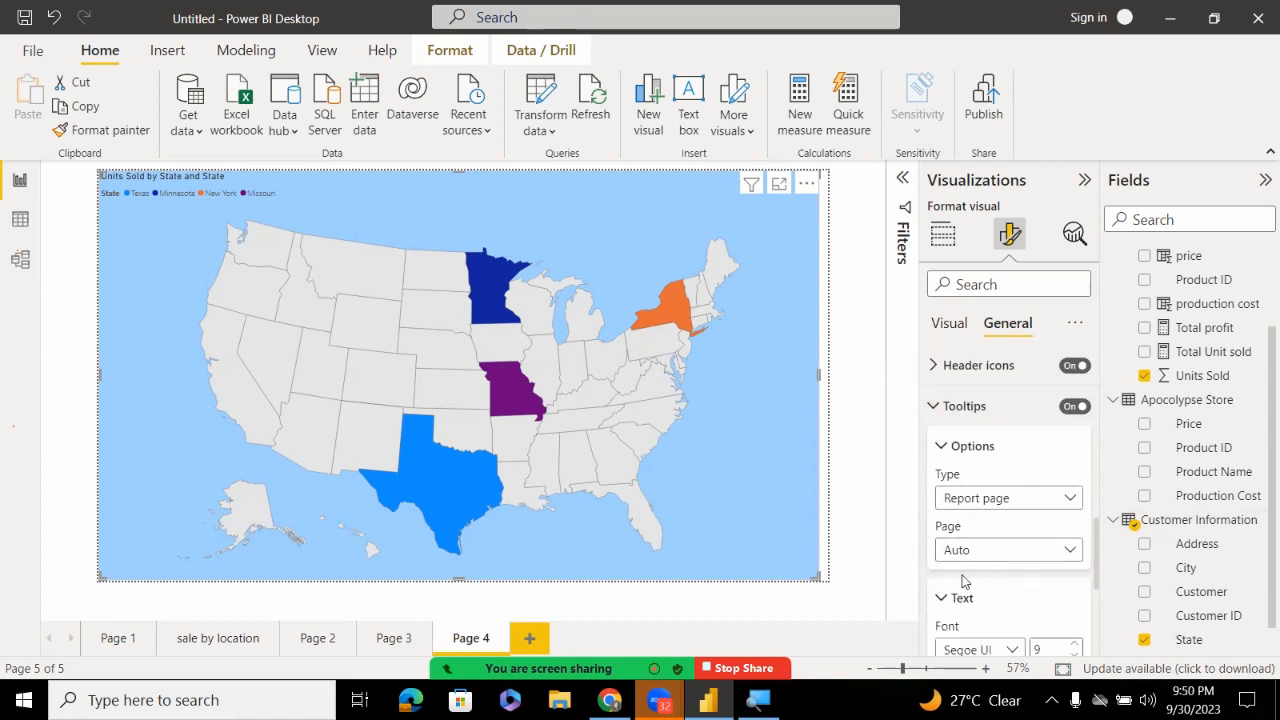
click(940, 597)
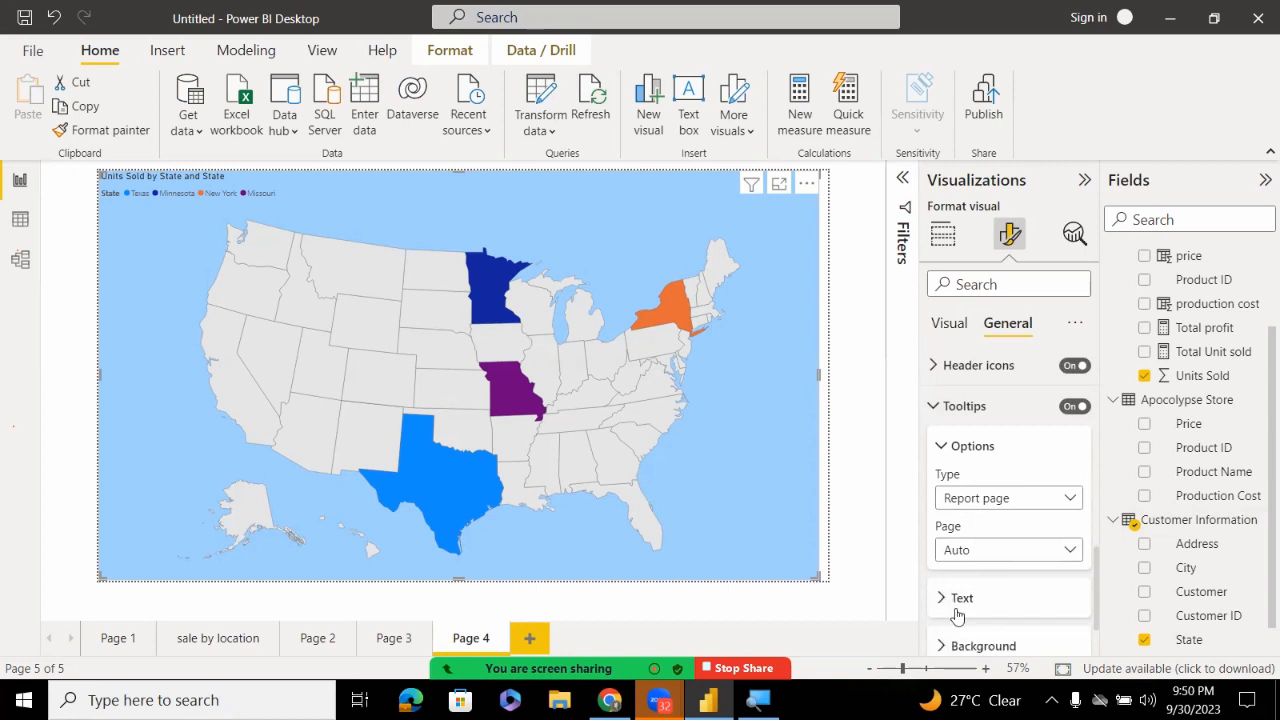
click(1005, 600)
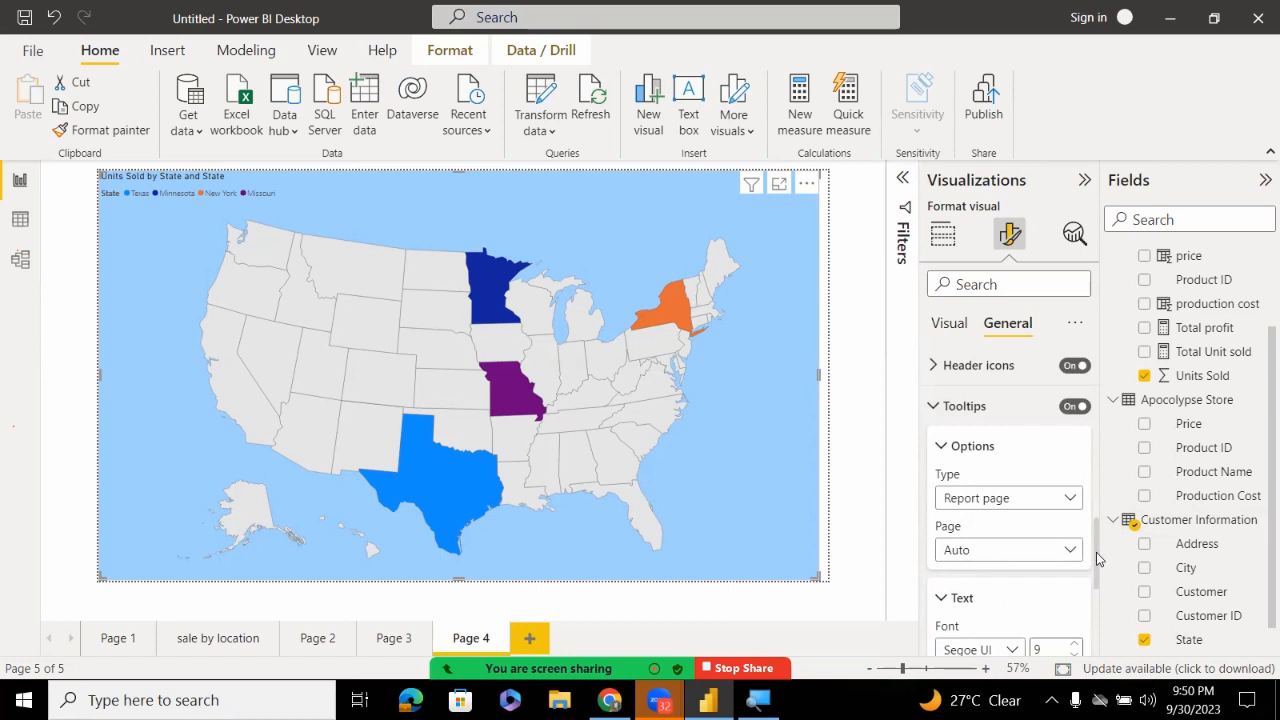
drag(1097, 558, 1100, 596)
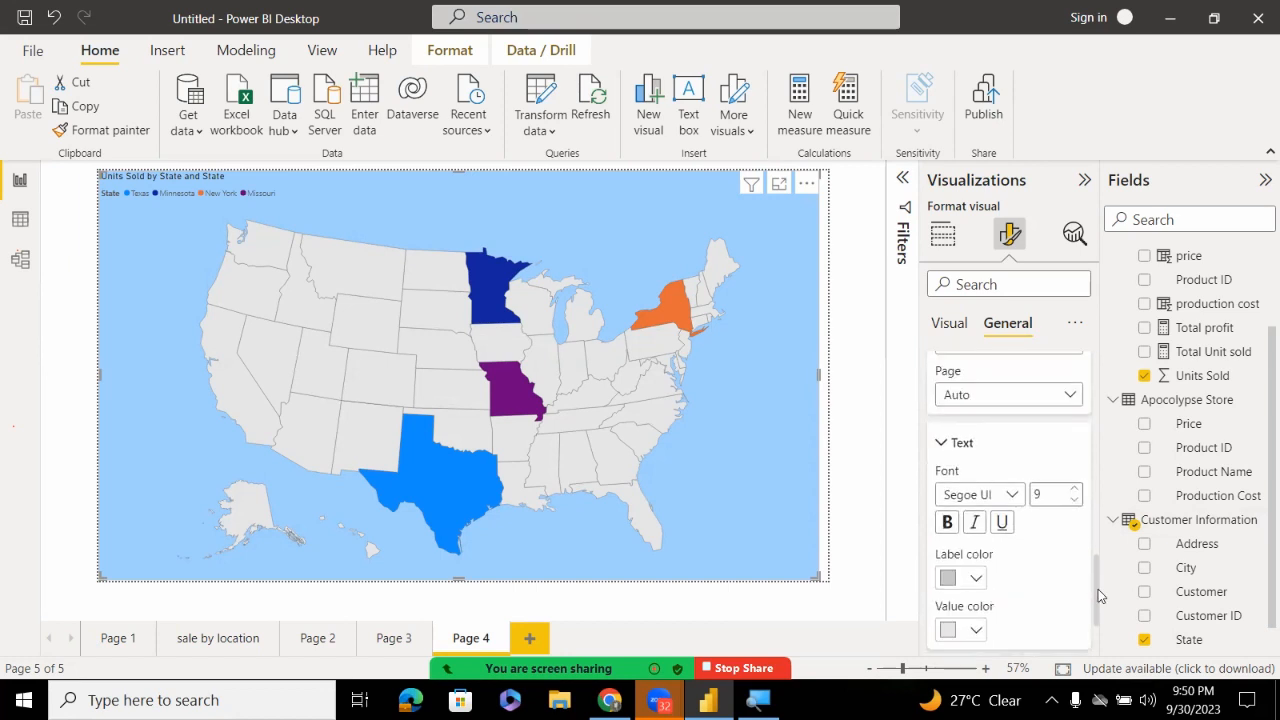
Set the tooltip Label color to blue #414fb1 and the Value color to orange
click(978, 580)
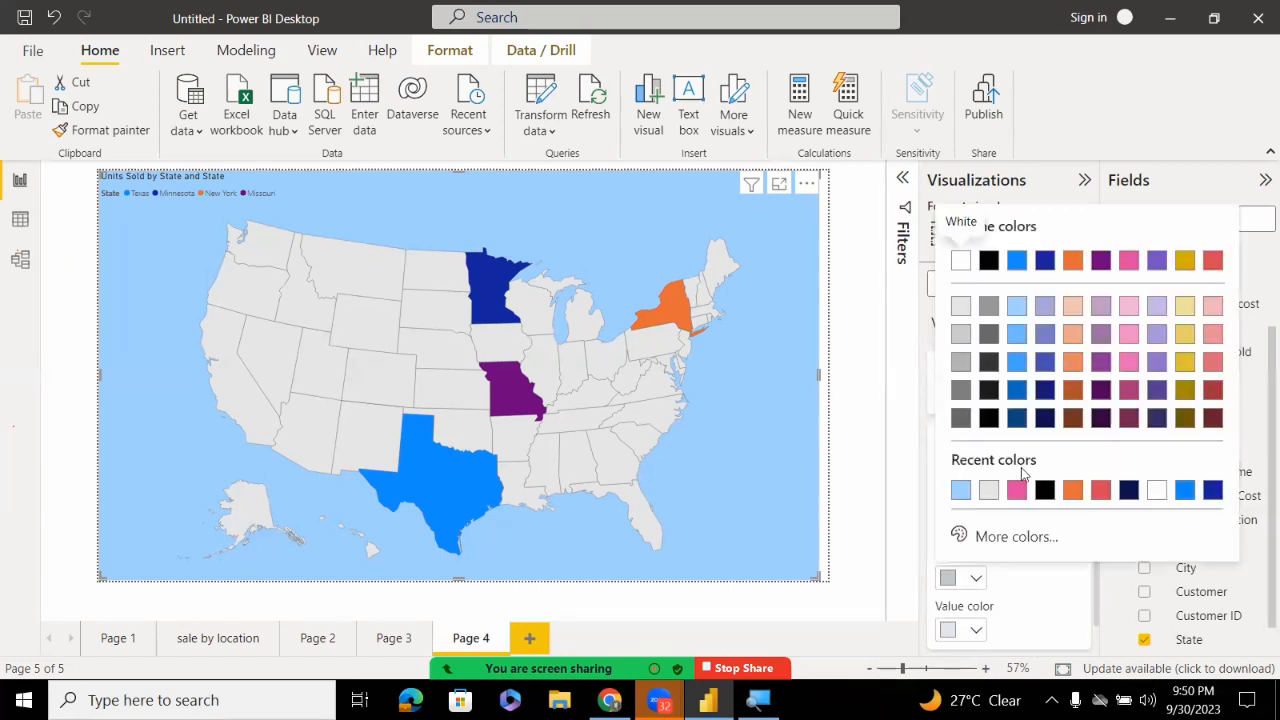
click(1043, 365)
click(976, 632)
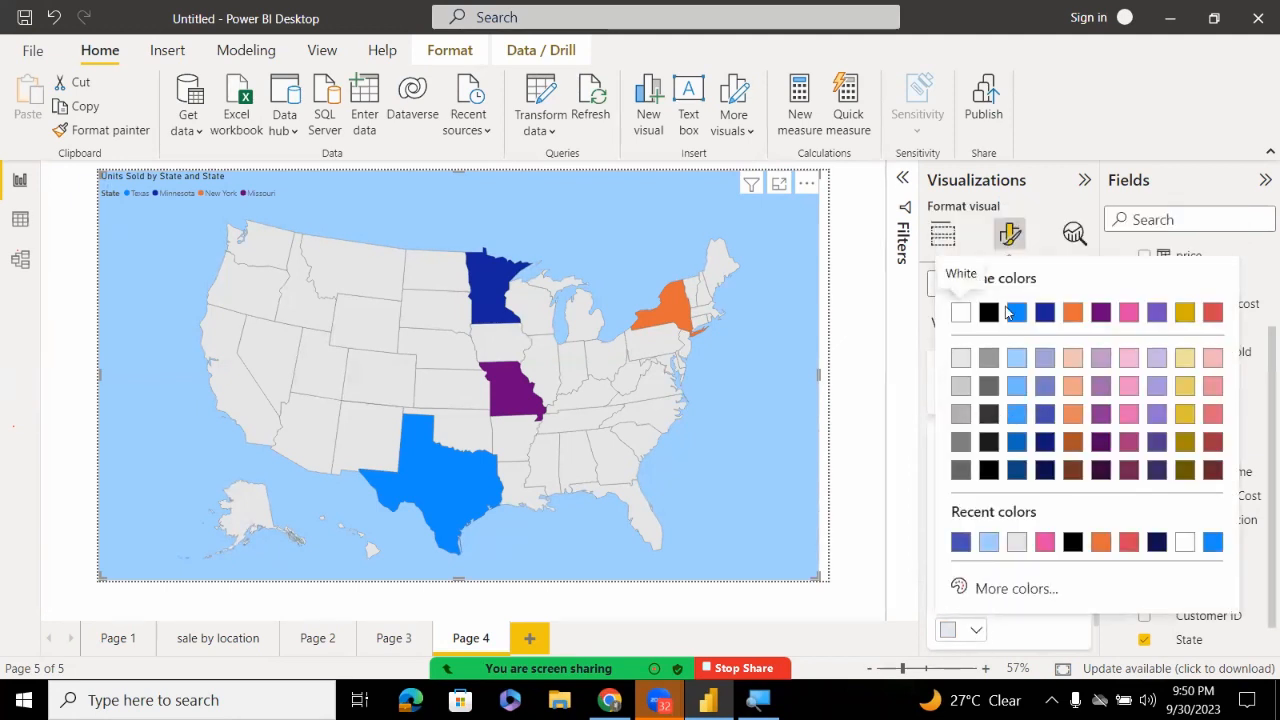
click(1073, 312)
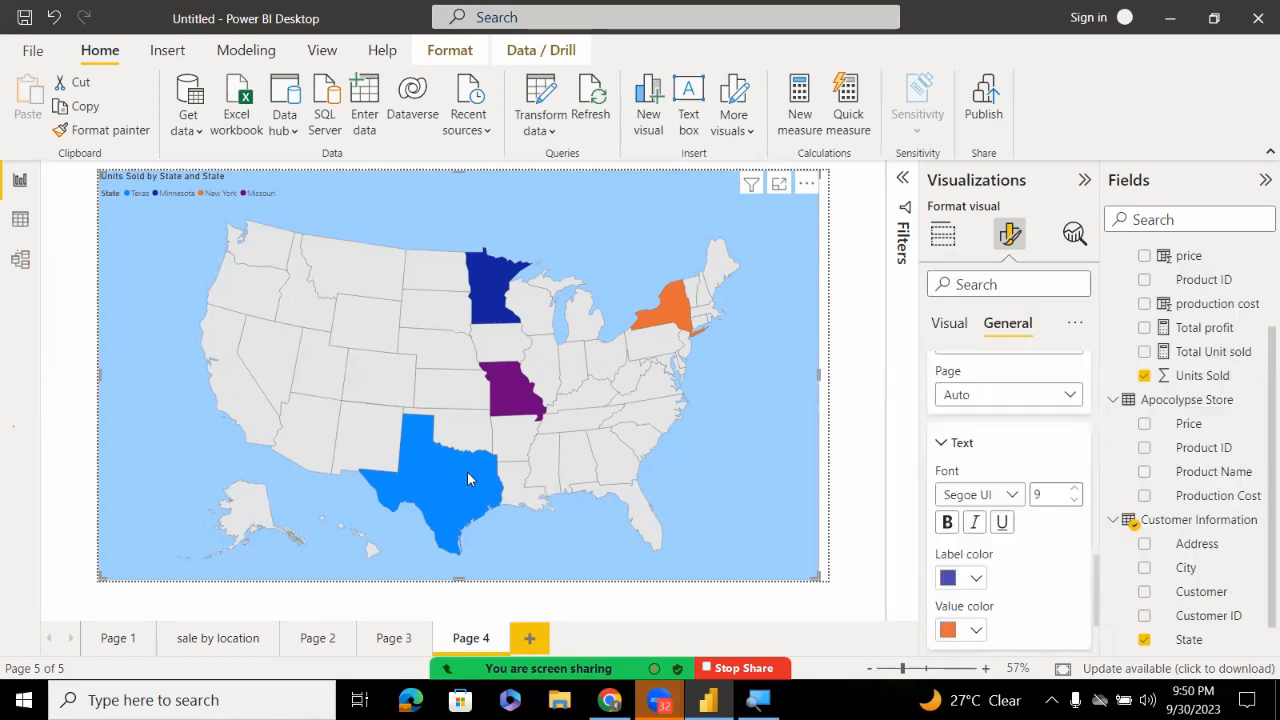
scroll(465, 472, up, 2)
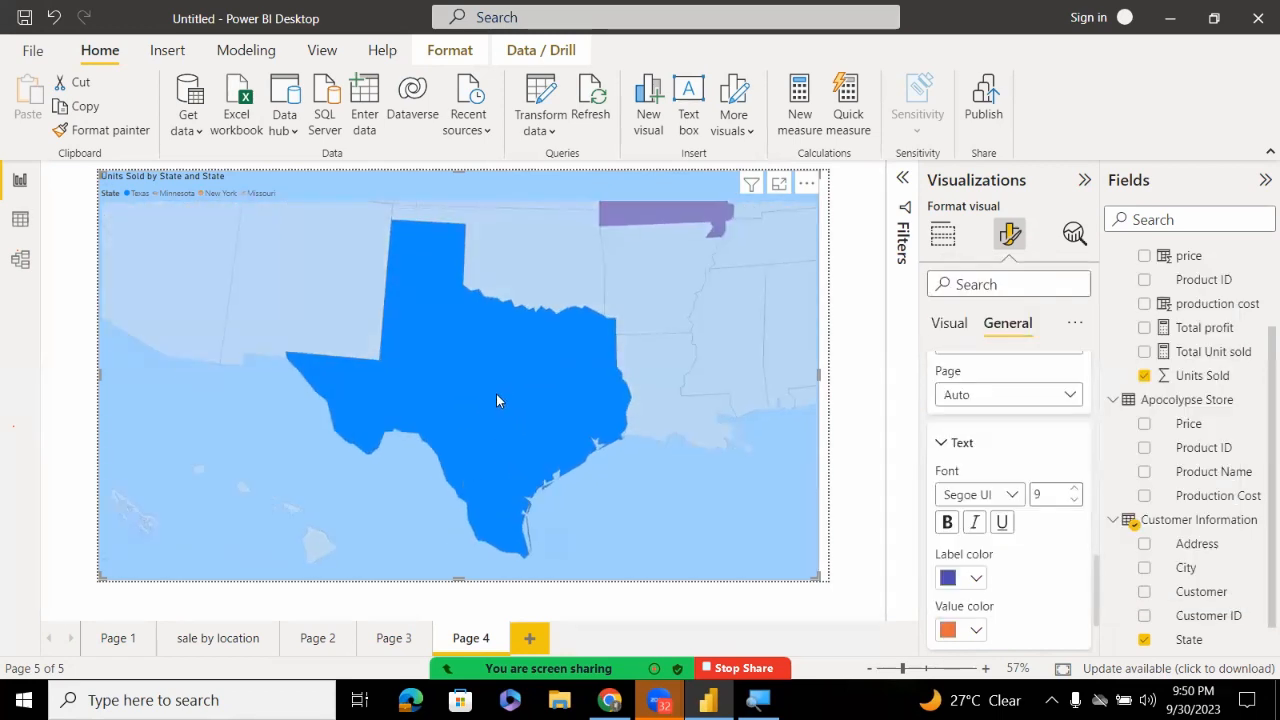
mouse_move(517, 387)
drag(1098, 603, 1060, 384)
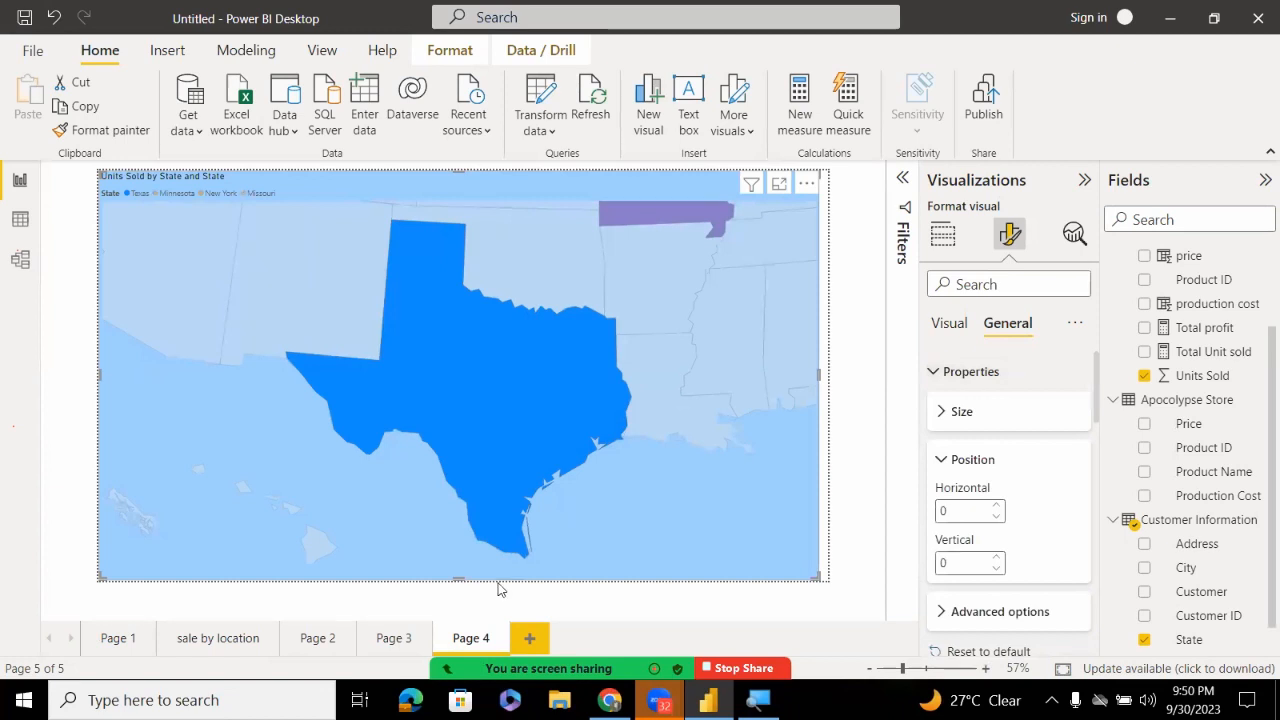
Add a new blank Page 5 with the + button next to the Page 4 tab
click(528, 638)
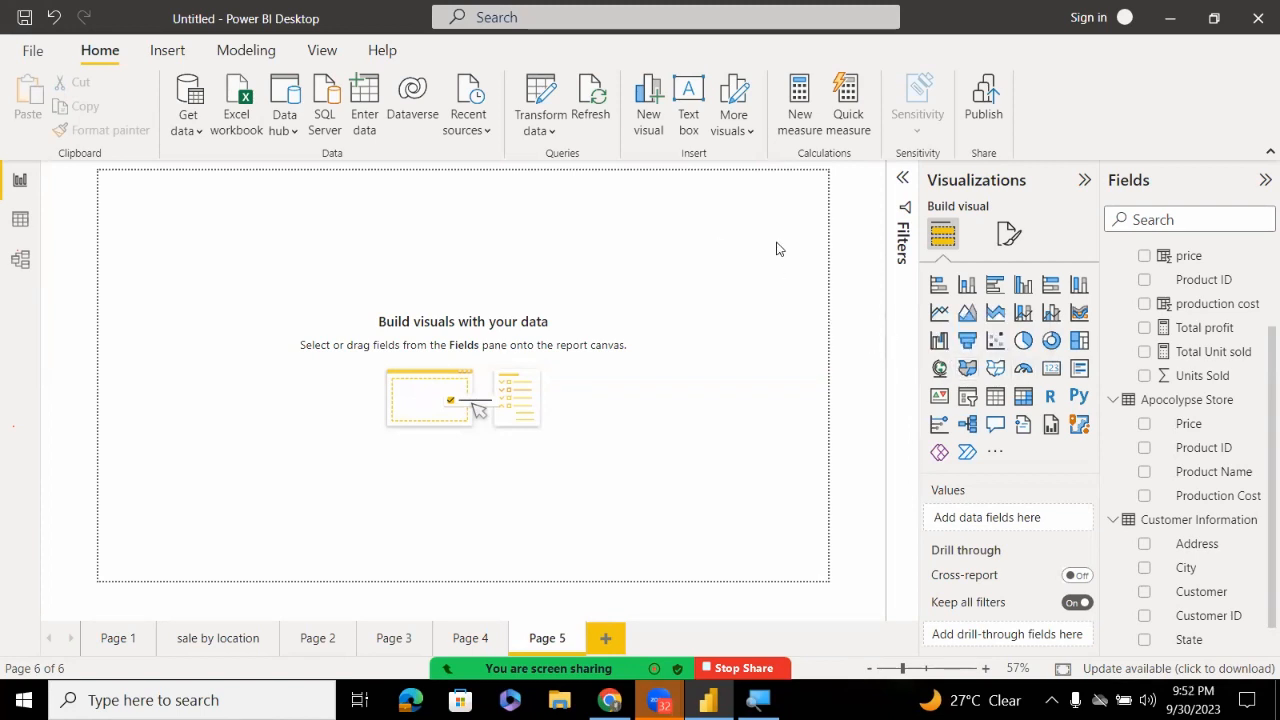
Switch to the Insert ribbon, then bring up the Windows Start menu
click(167, 53)
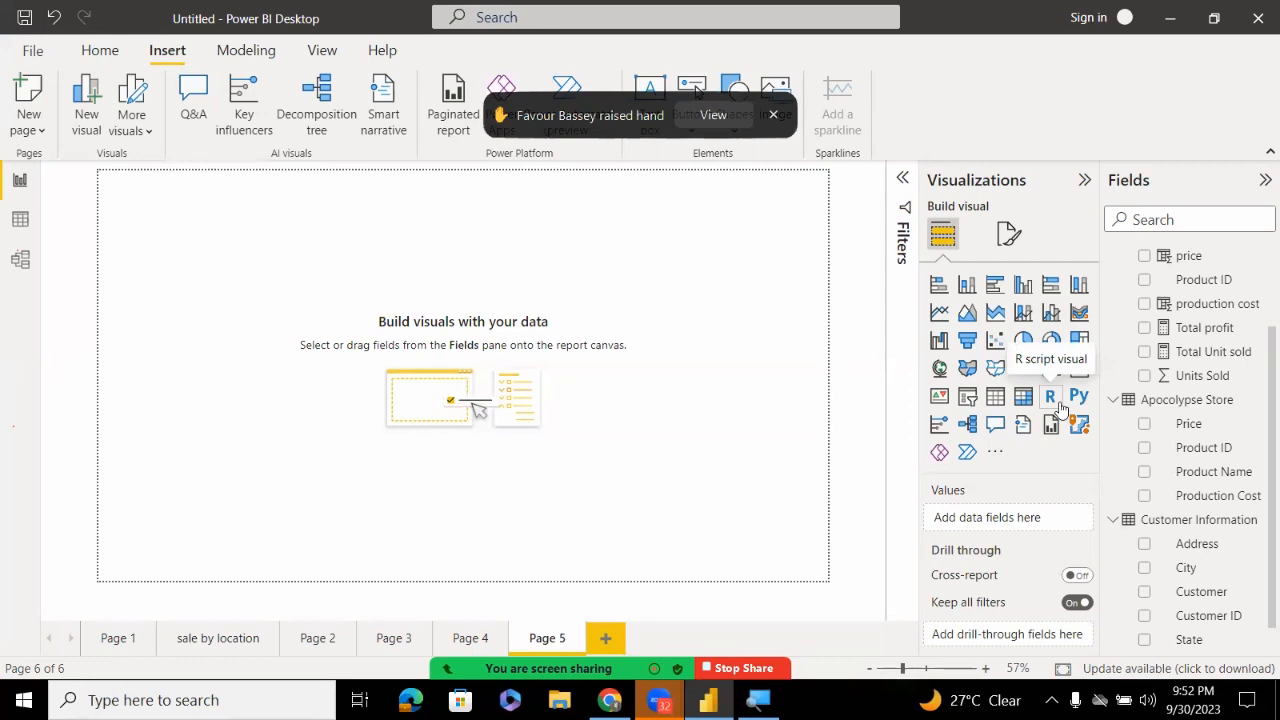
key(super)
key(super)
key(super)
key(super)
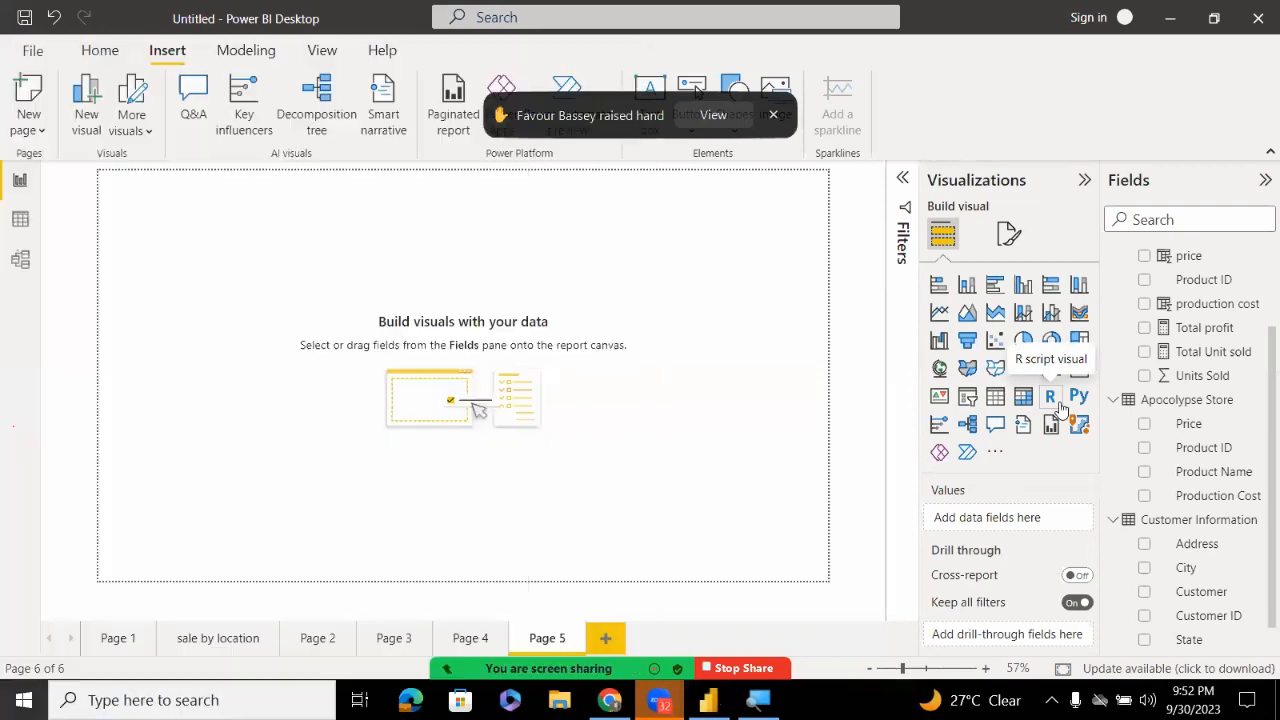
key(super)
key(super)
key(super)
key(super)
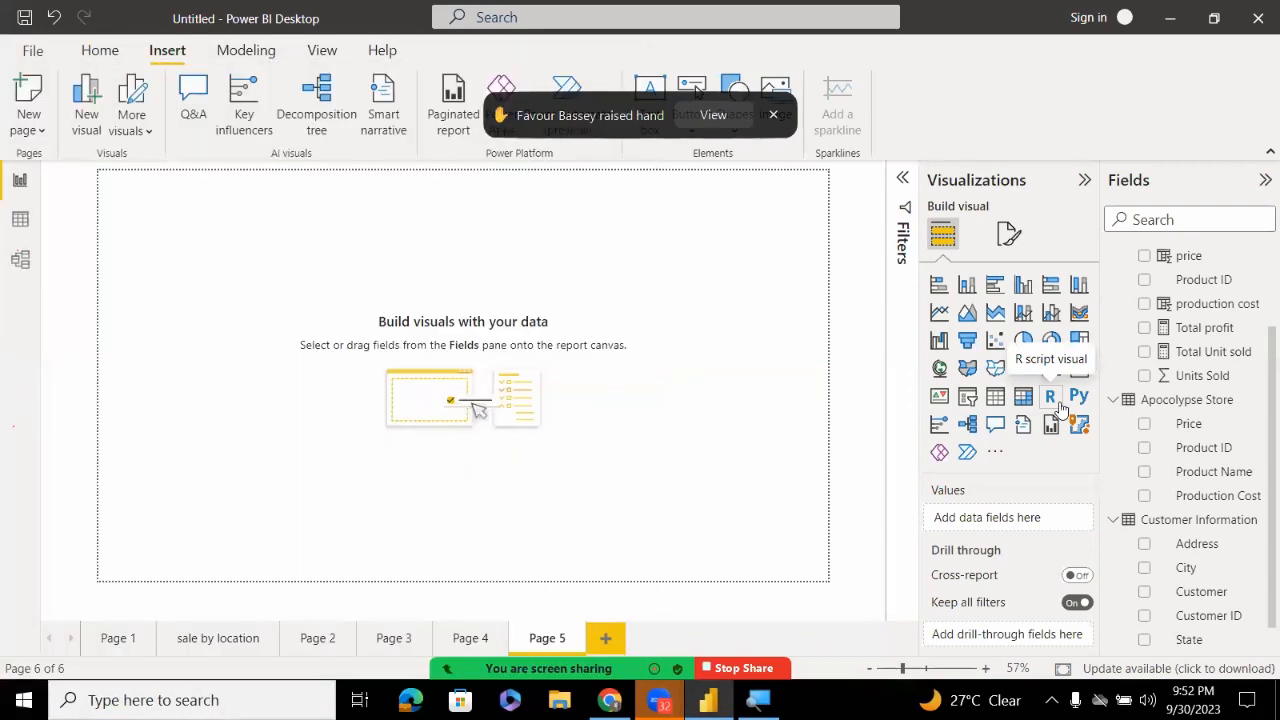
key(super)
key(super)
key(super)
key(super)
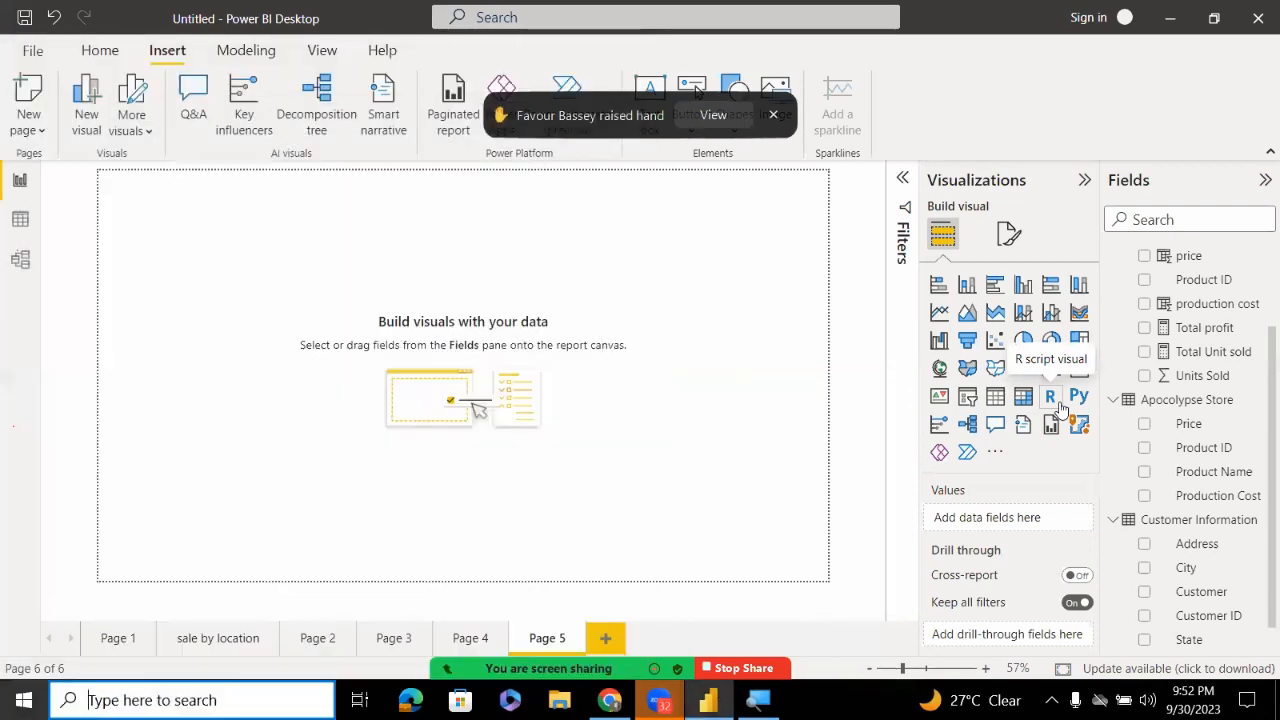
key(super)
key(super)
key(super)
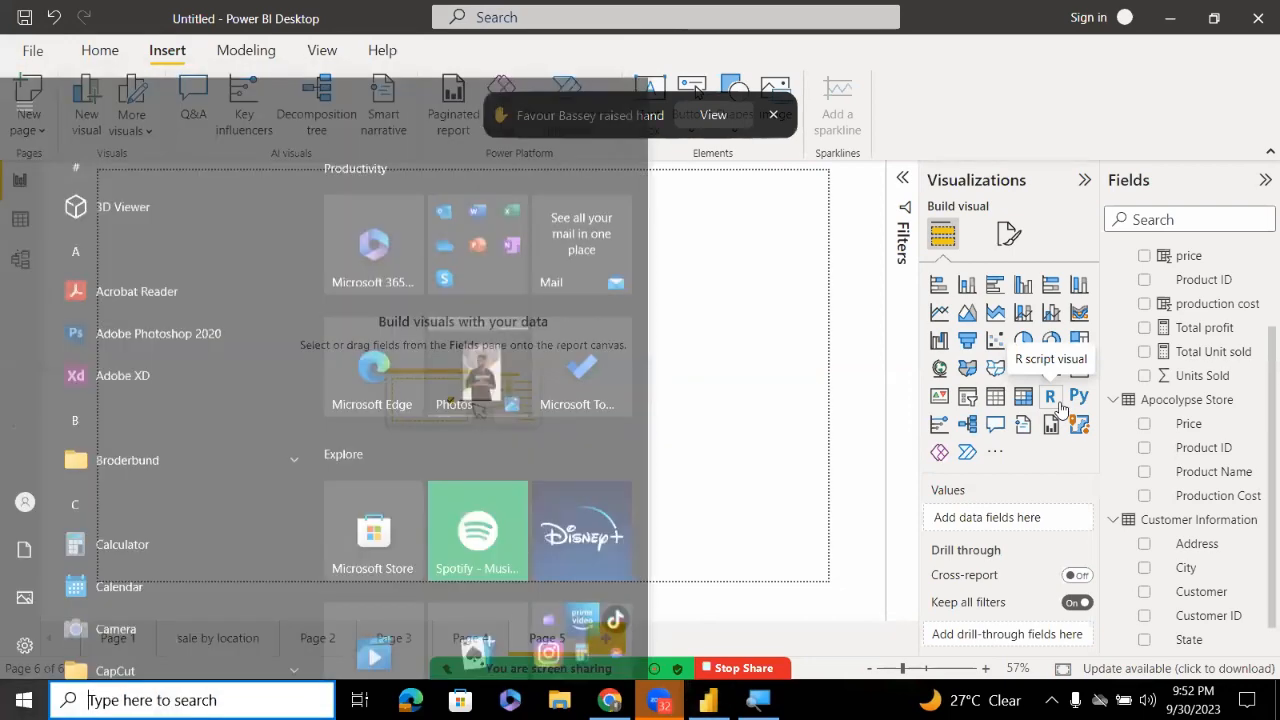
Toggle the Windows Start menu with the Windows key
key(super)
key(super)
key(super)
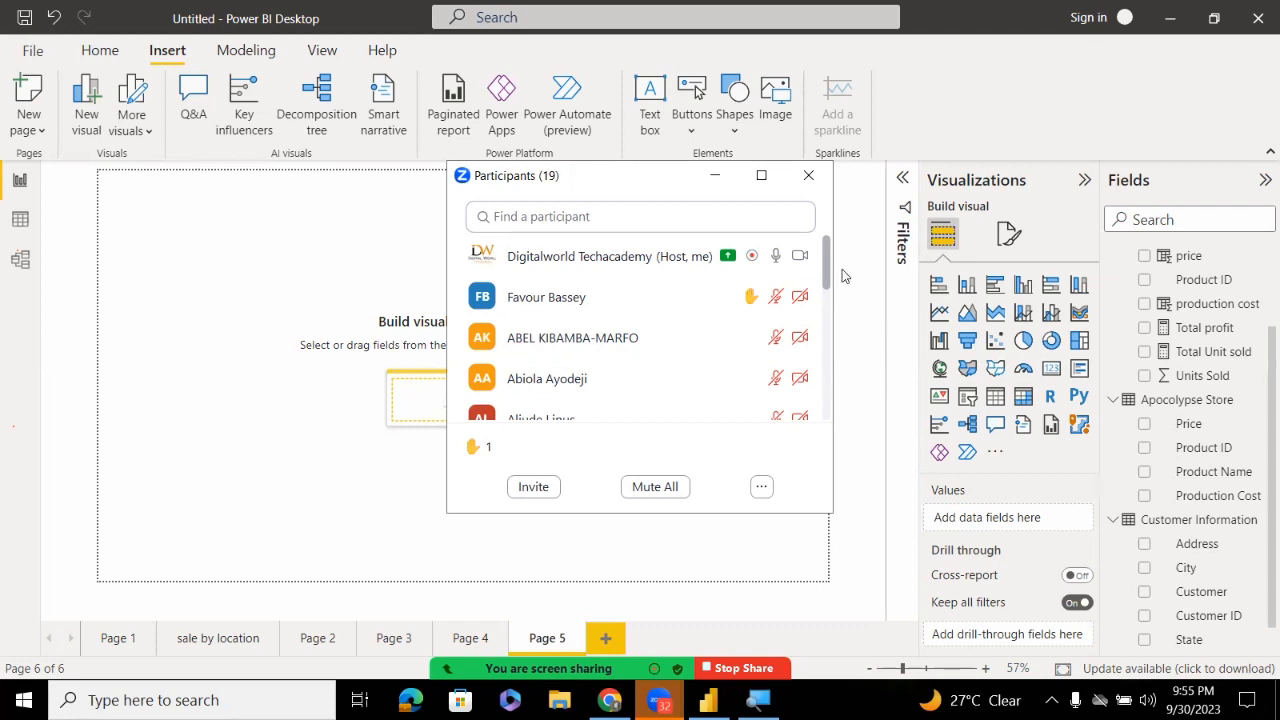
Scroll through the meeting list, then open the Zoom group chat with Alt+H
scroll(842, 269, down, 6)
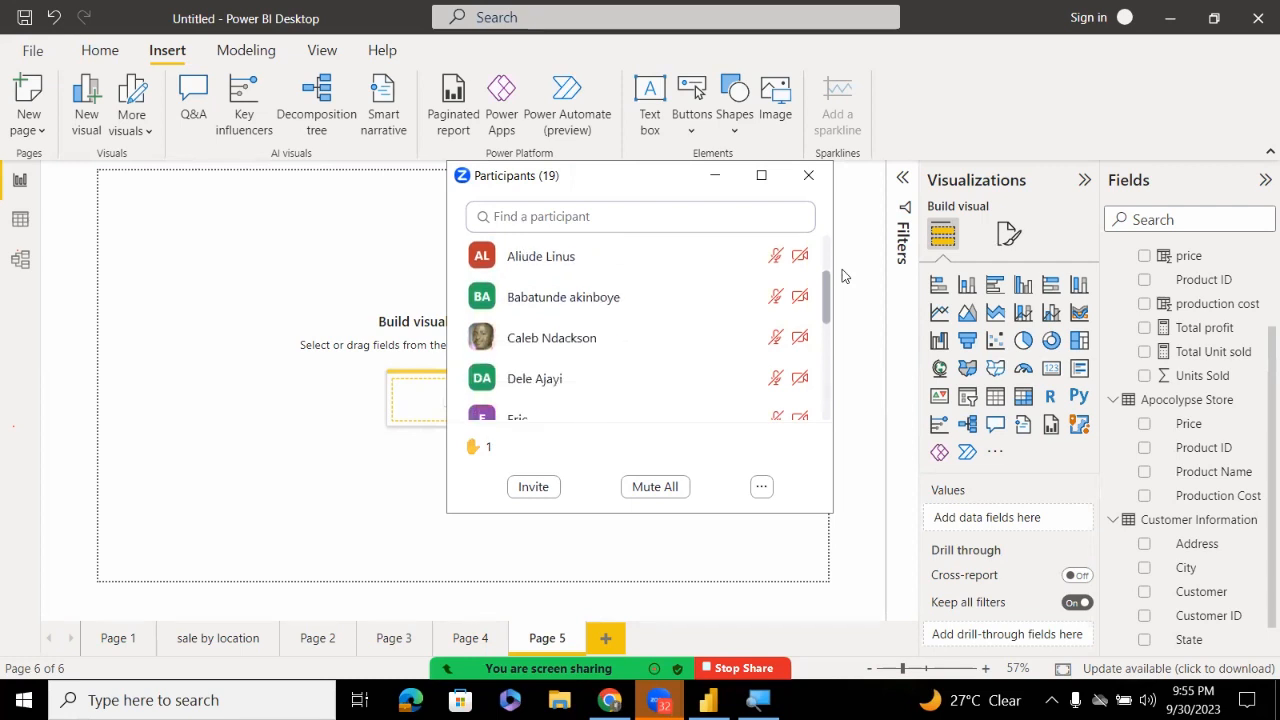
scroll(842, 269, down, 2)
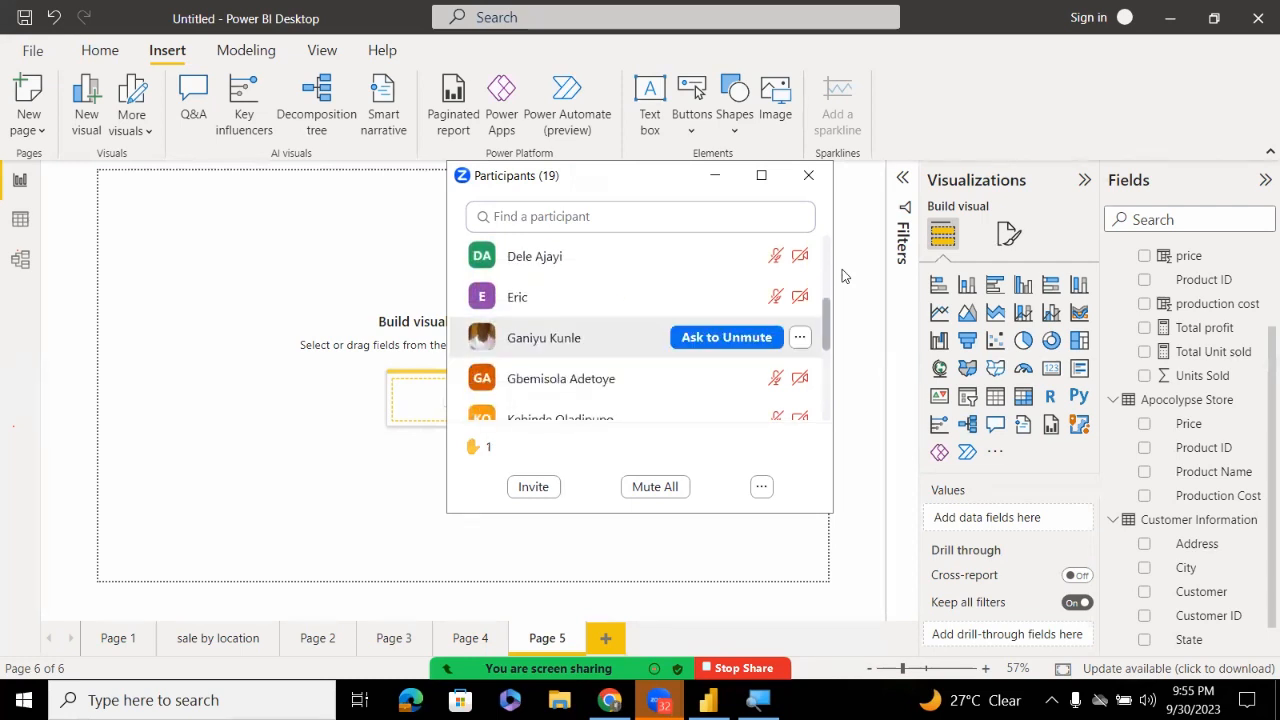
scroll(842, 269, down, 5)
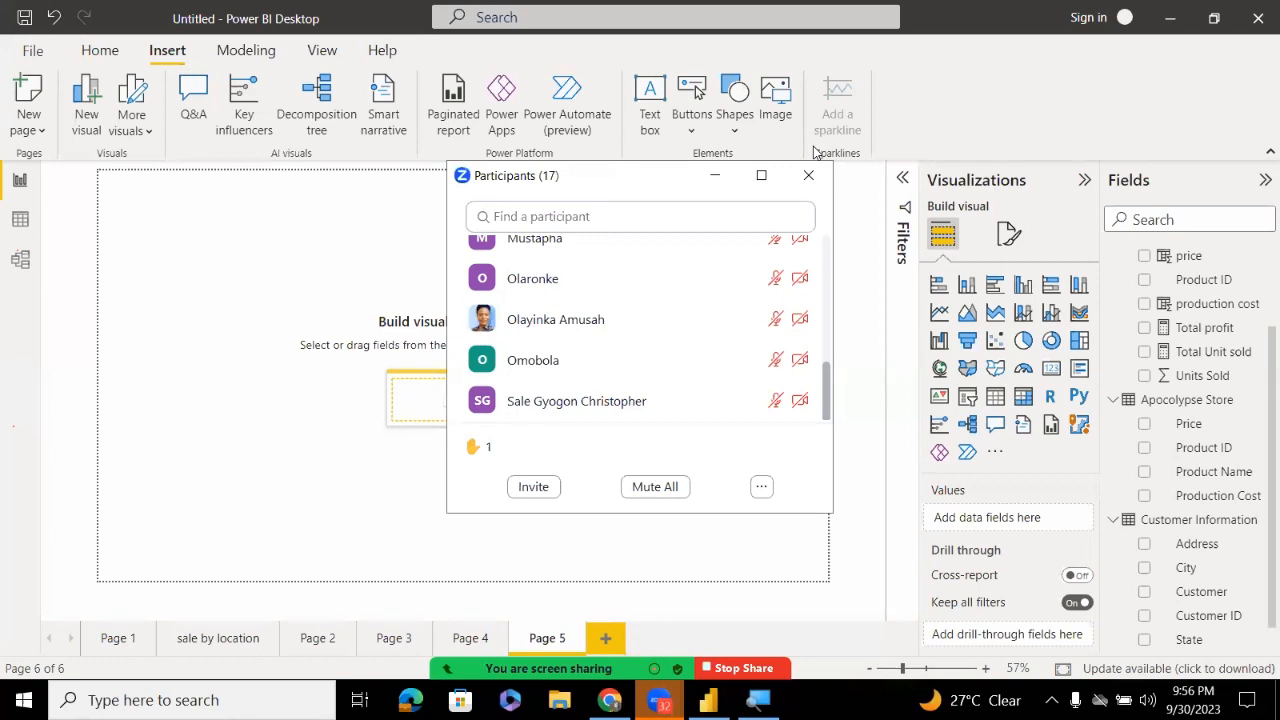
key(alt+h)
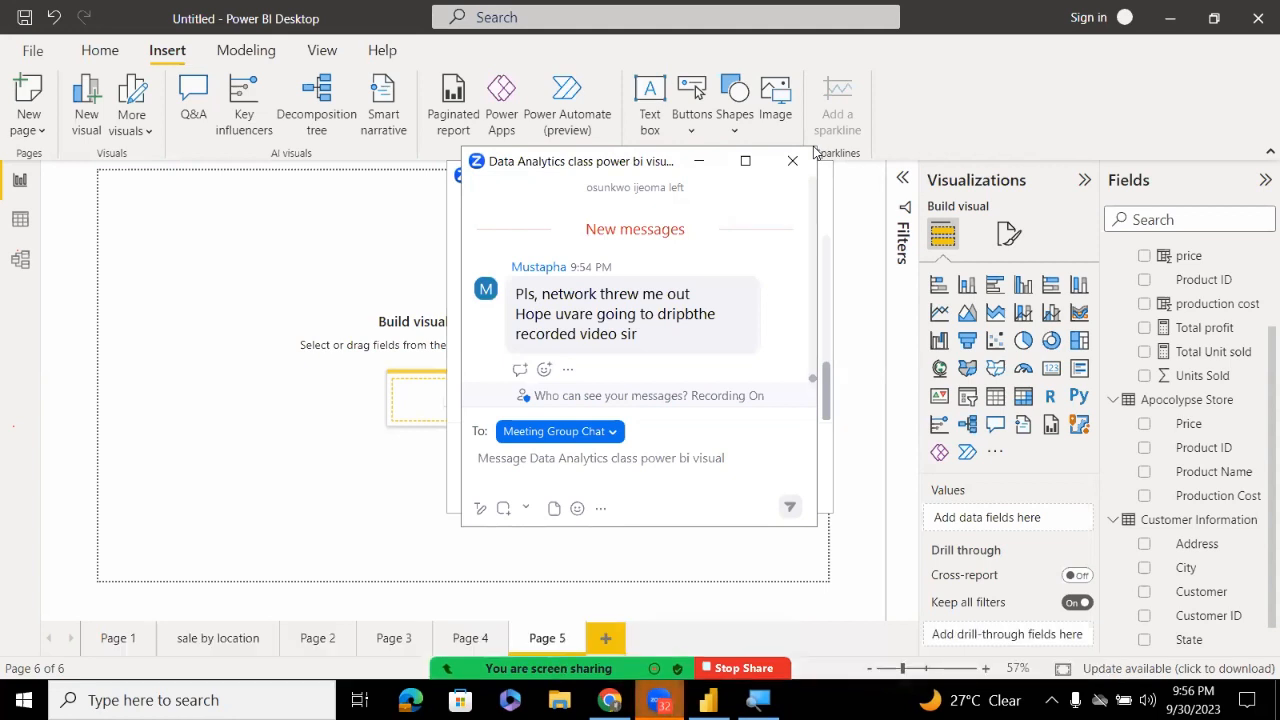
Minimize the Zoom Chat and Participants windows to reveal the blank Page 5
click(703, 164)
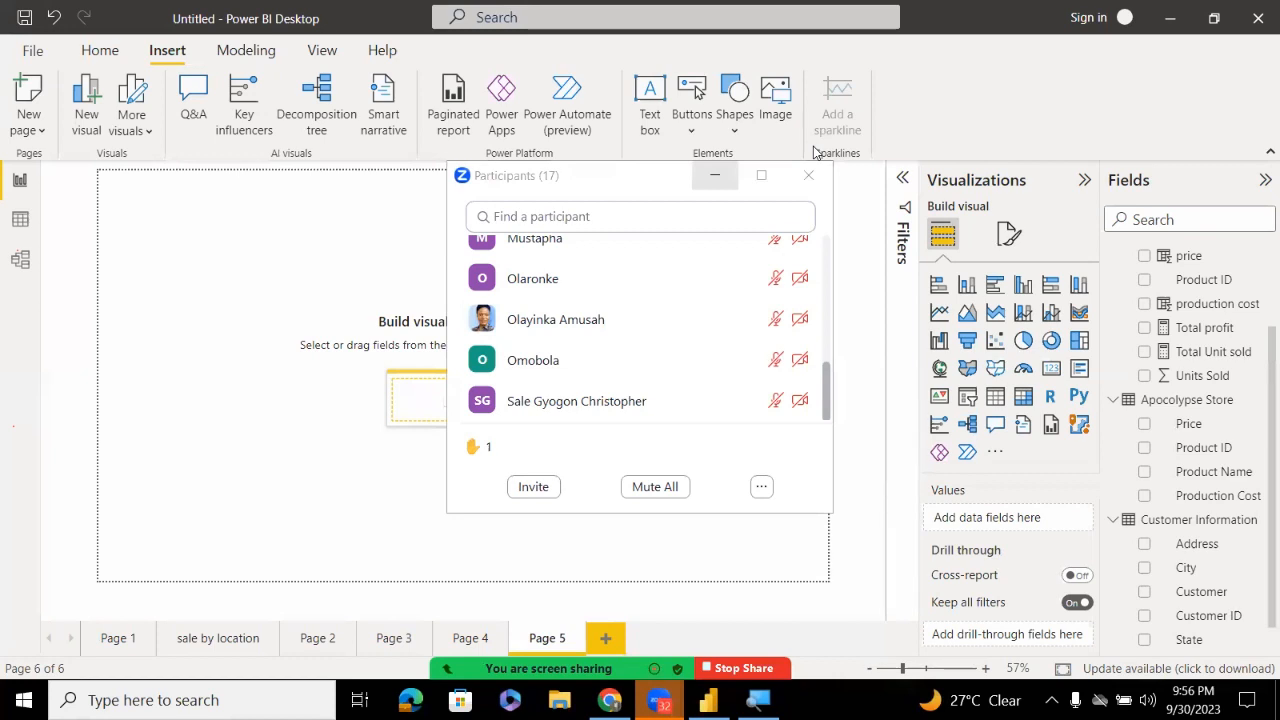
click(715, 175)
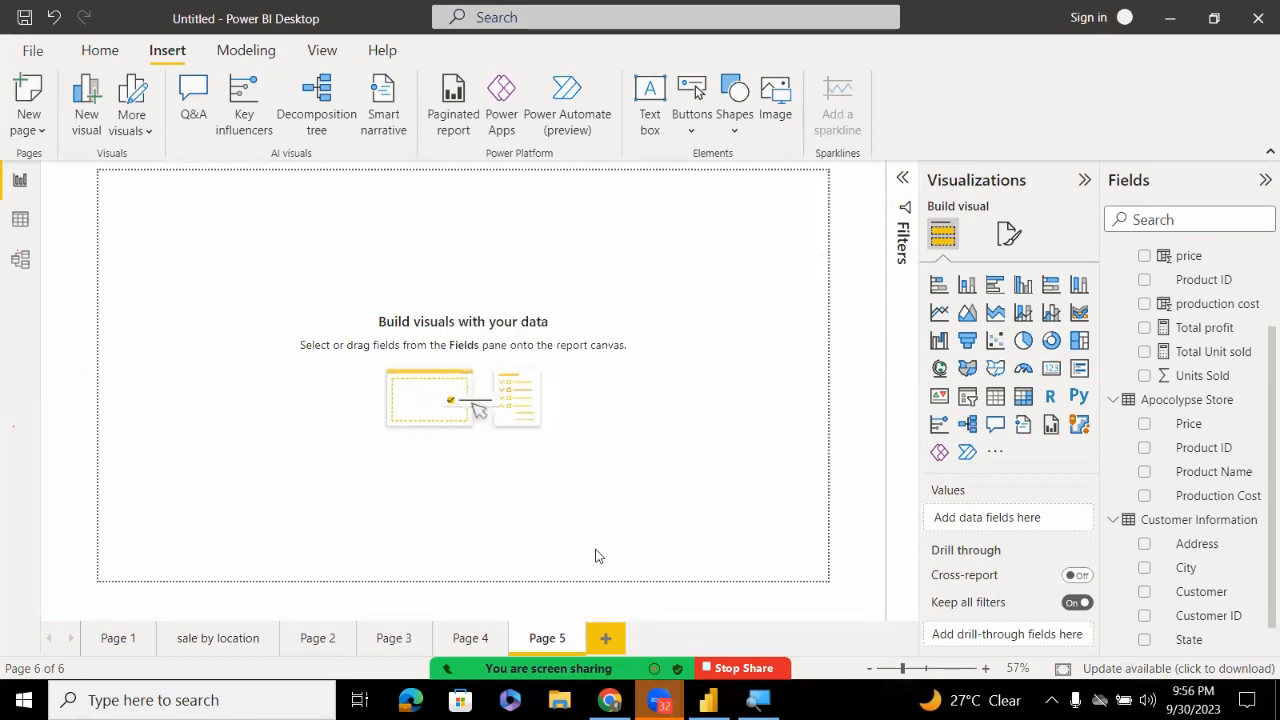
Reopen the Zoom meeting chat from the meeting toolbar
click(568, 647)
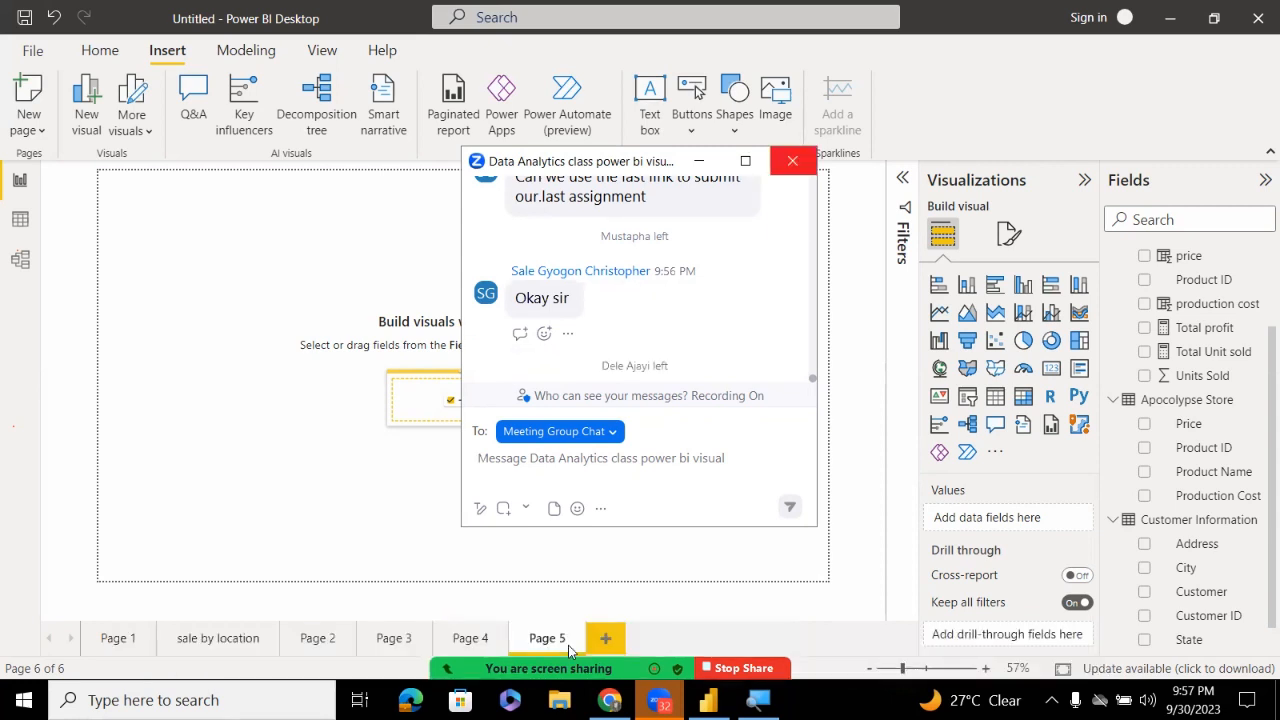
Close the Zoom chat and bring up the End Meeting dialog with Alt+Q
click(793, 162)
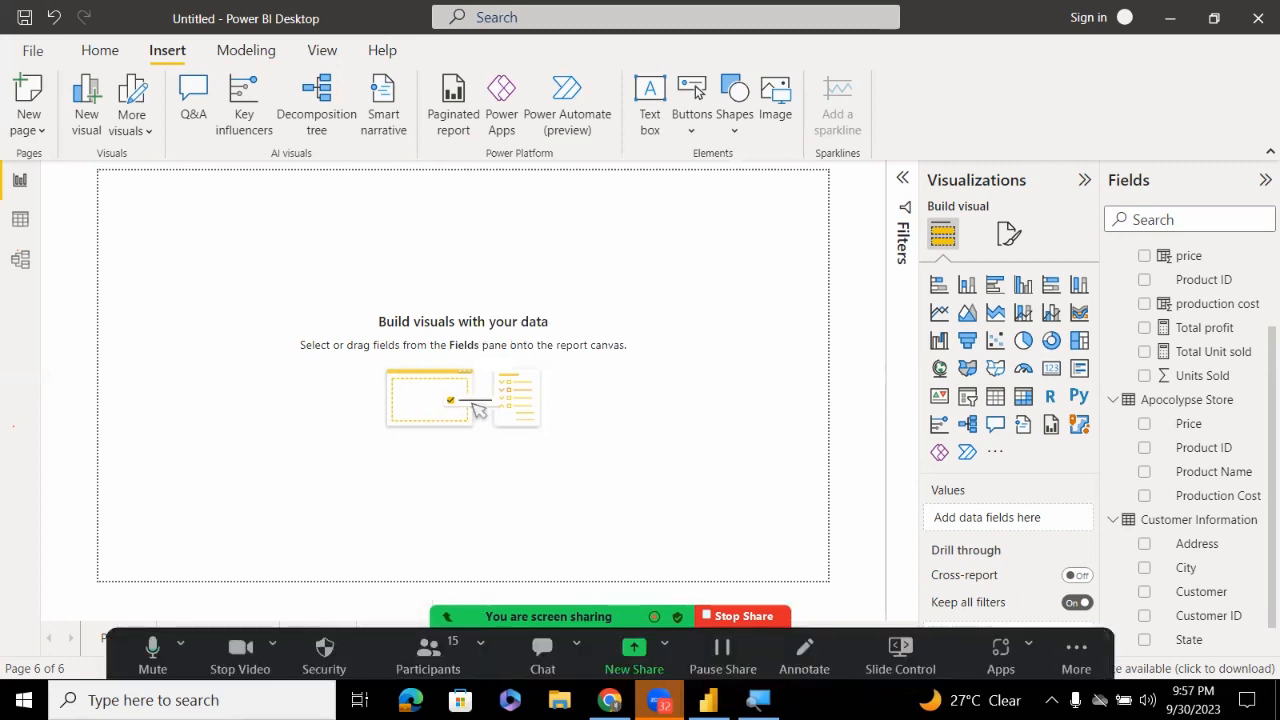
key(alt+q)
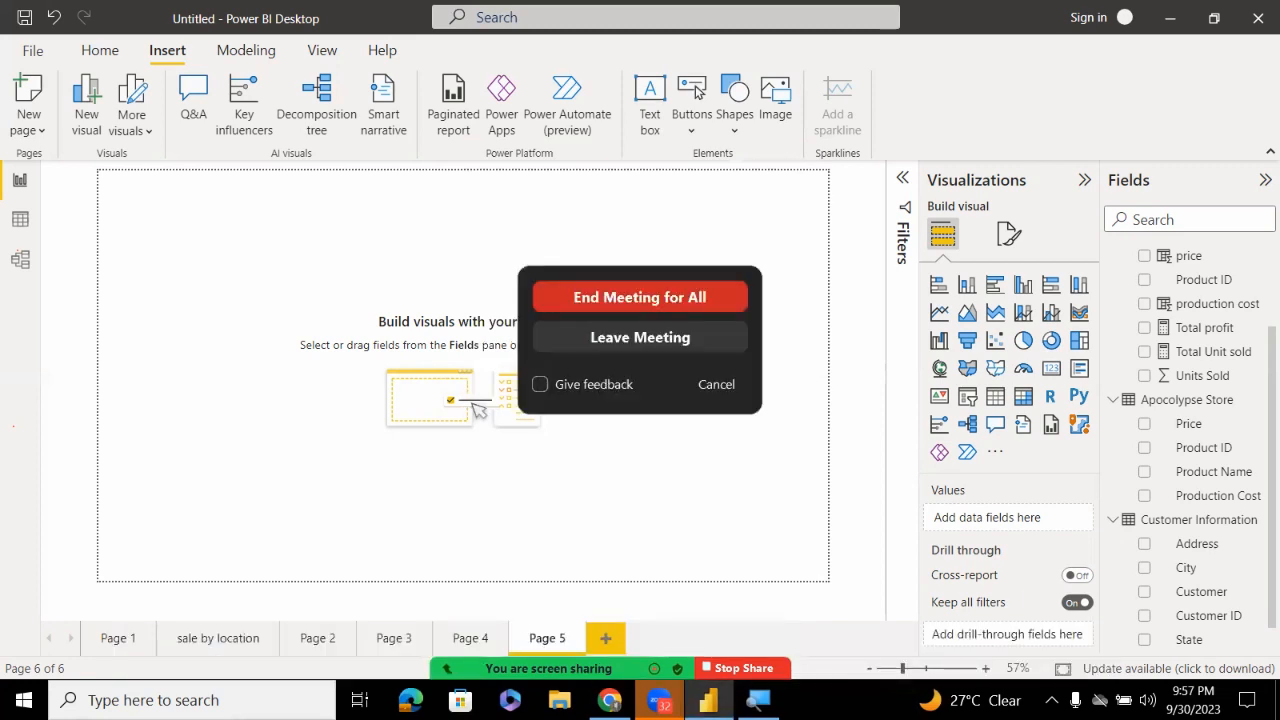